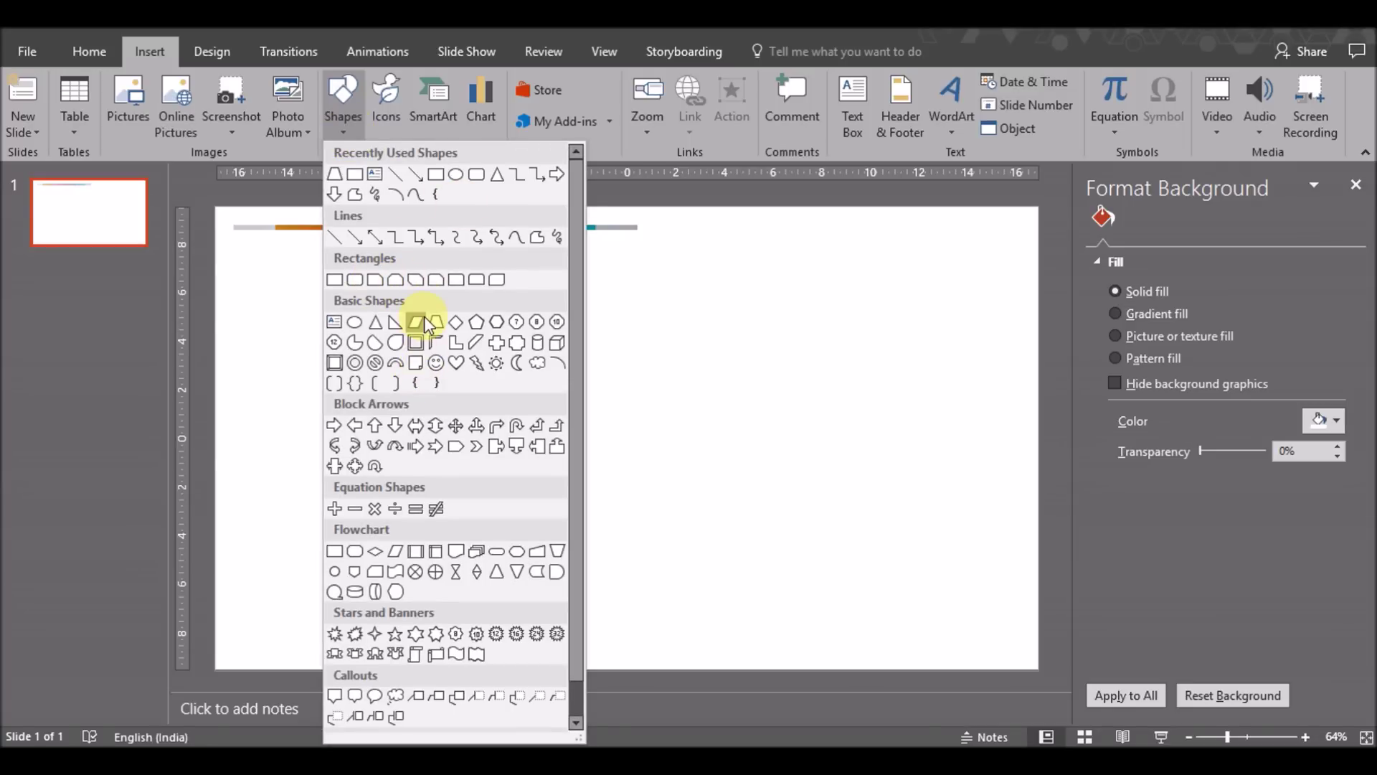
Draw a wide blue rectangle, about 27.15 × 4.41 cm, across the lower middle of the slide.
left_click(436, 174)
left_click_drag(445, 464, 1001, 571)
left_click_drag(443, 517, 339, 506)
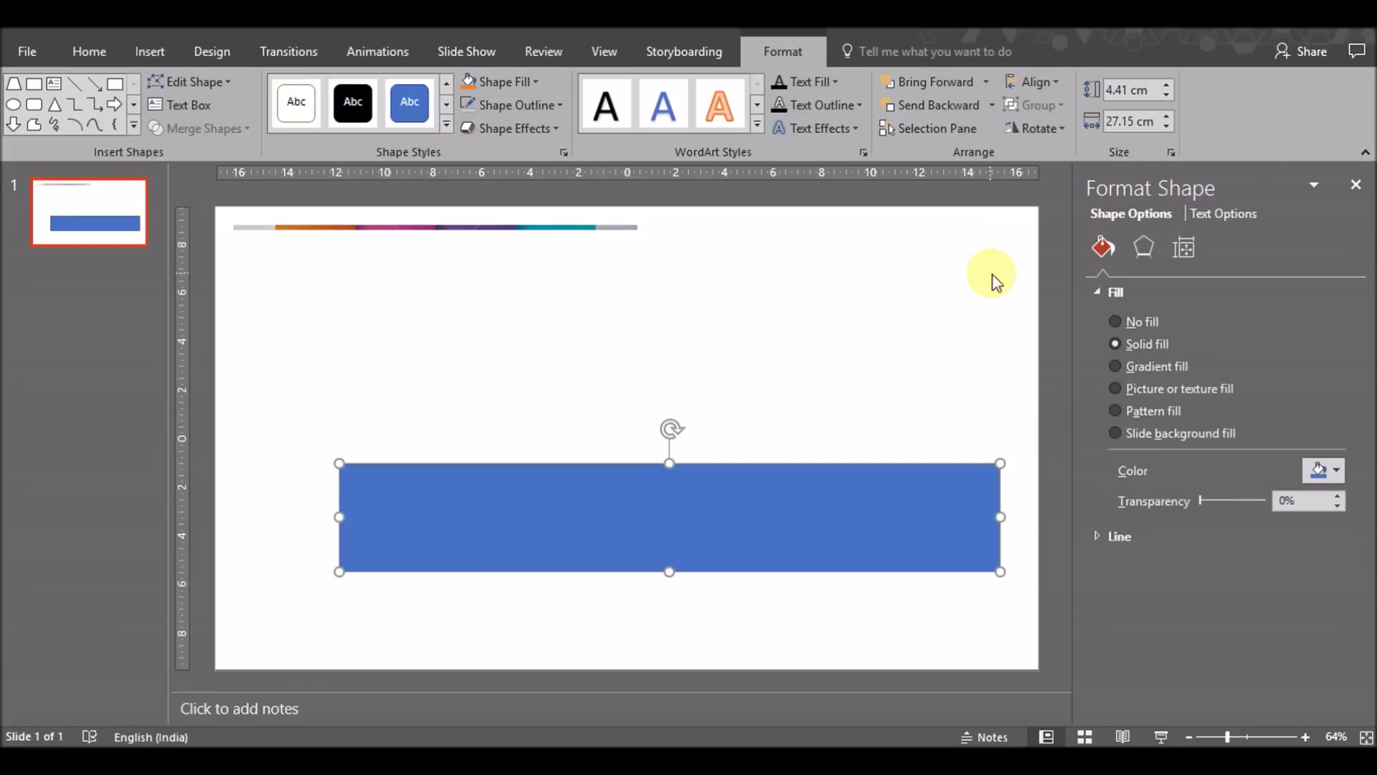
left_click(1144, 251)
Give the rectangle a 3-D depth of exactly 50 pt.
left_click_drag(1352, 337, 1353, 553)
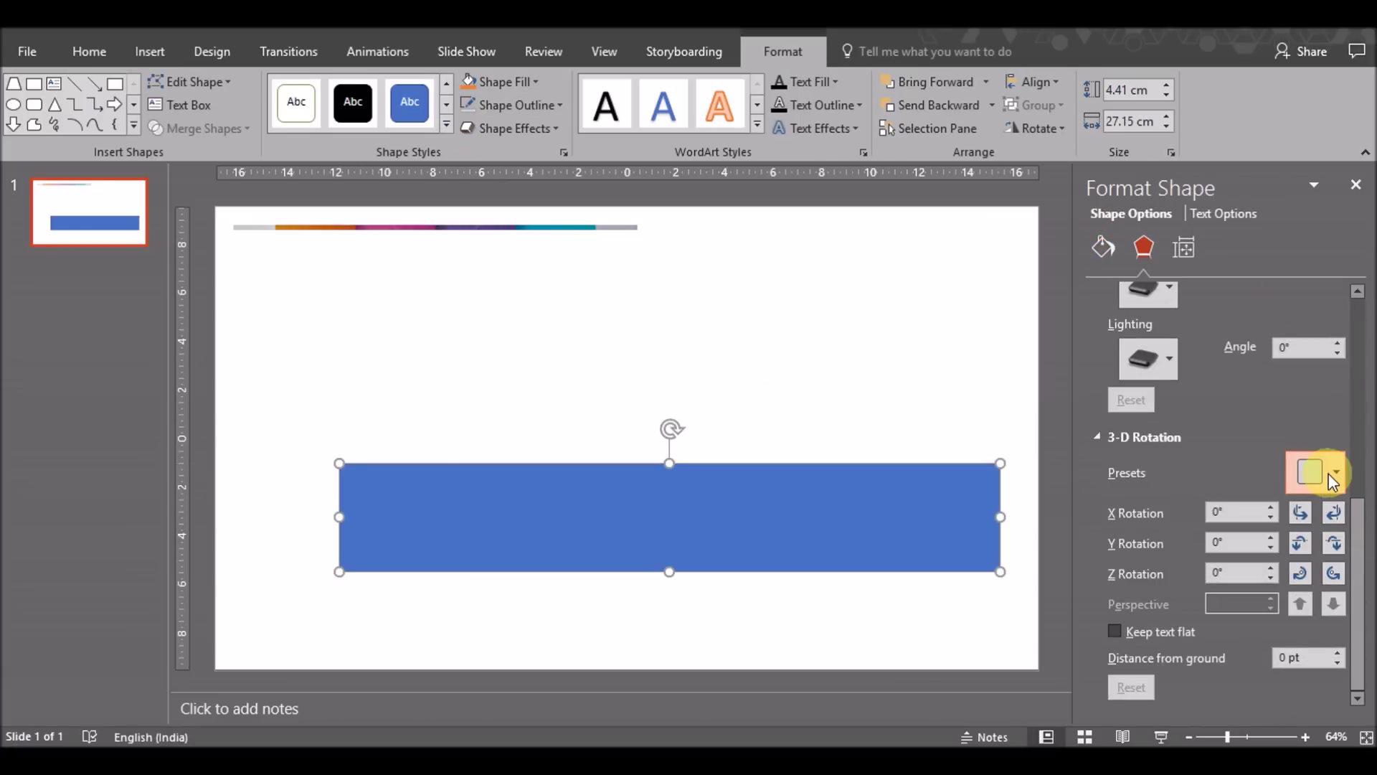
left_click_drag(1353, 530, 1366, 470)
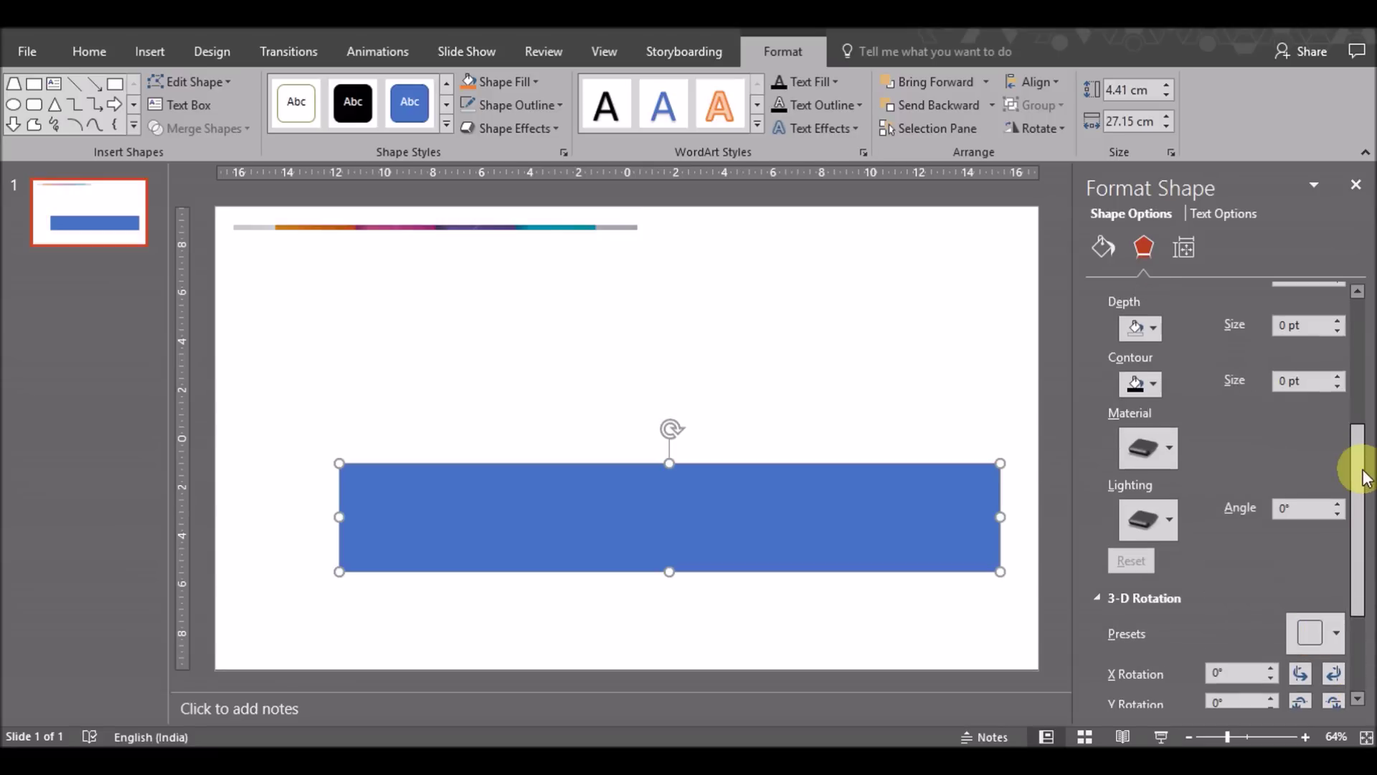
scroll(1341, 401, "up", 1)
left_click(1338, 375)
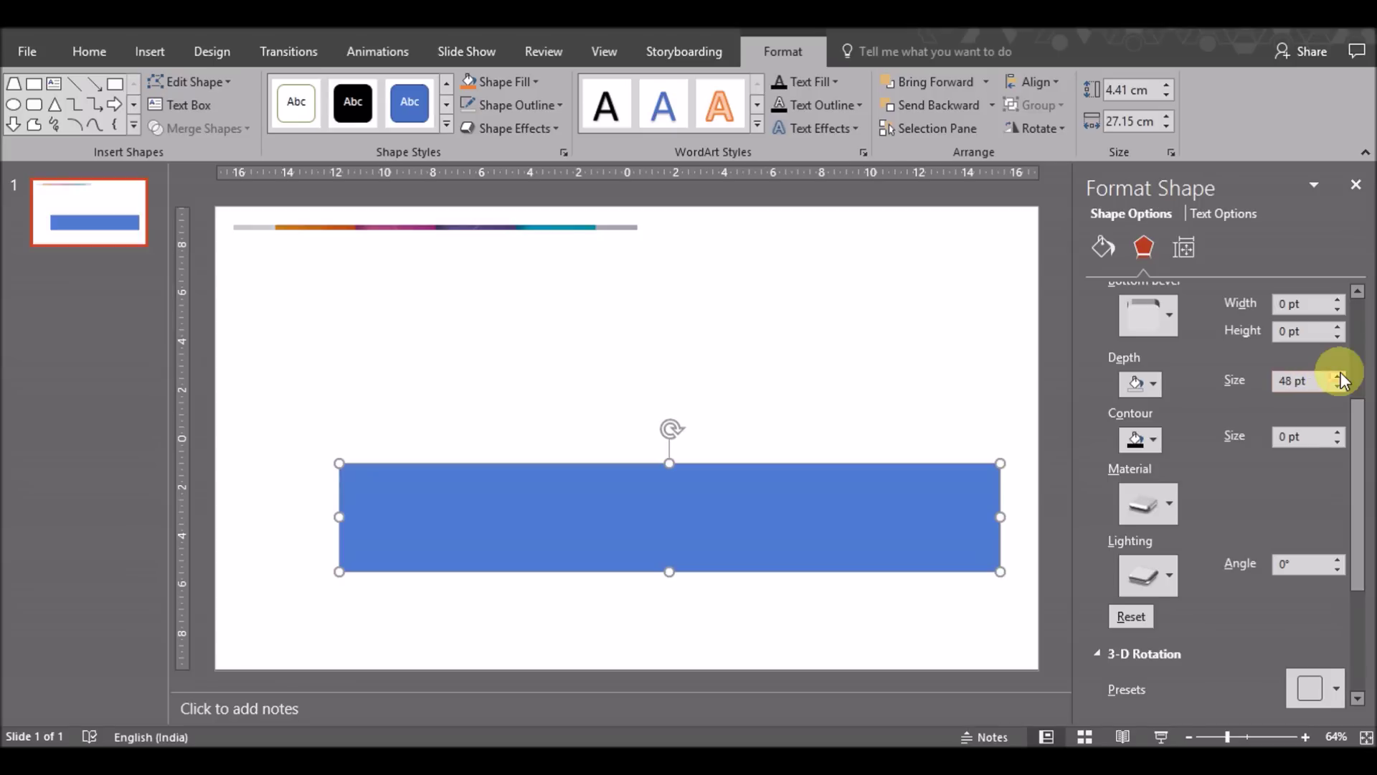
left_click(1337, 386)
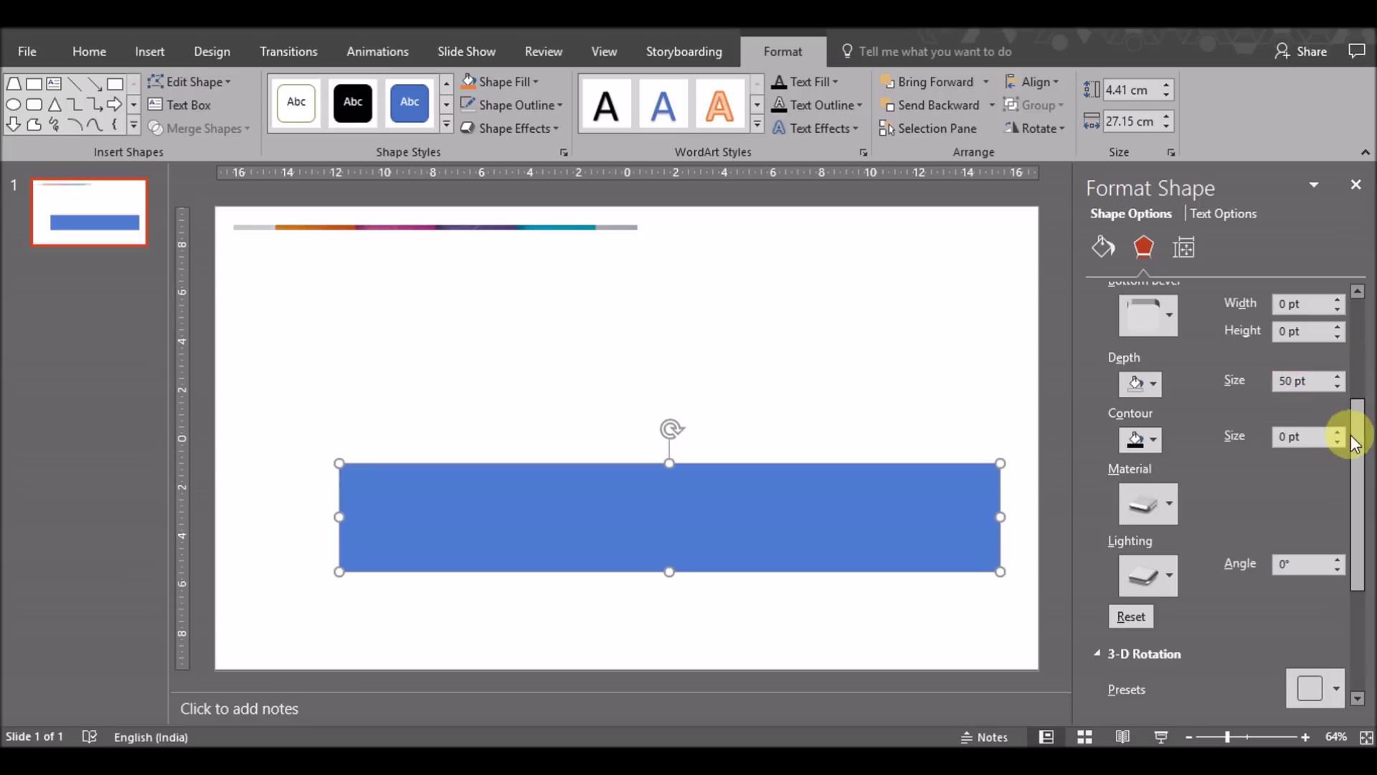
scroll(1355, 369, "up", 5)
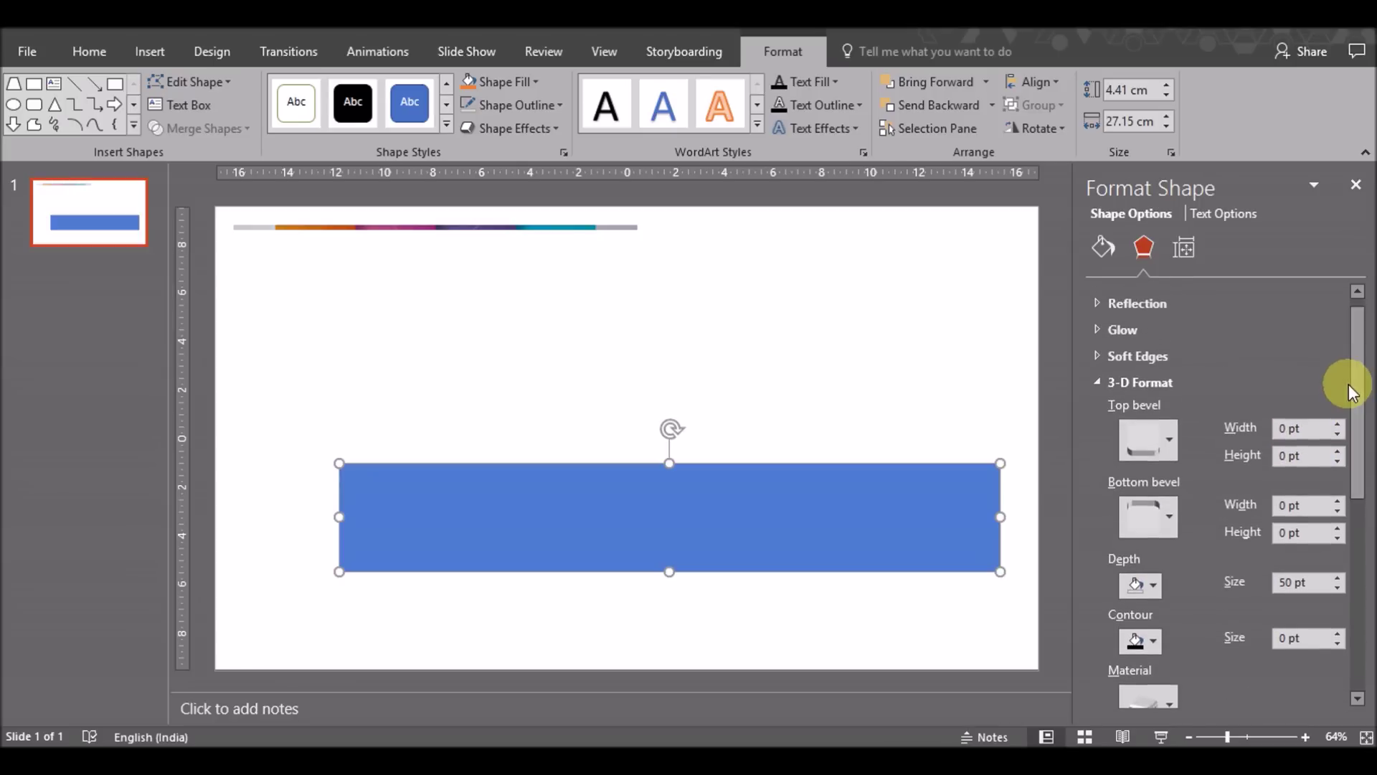
Apply a perspective 3-D rotation preset (Y 324.8°, perspective 45°) to tilt the slab.
left_click_drag(1349, 384, 1355, 670)
left_click(1315, 480)
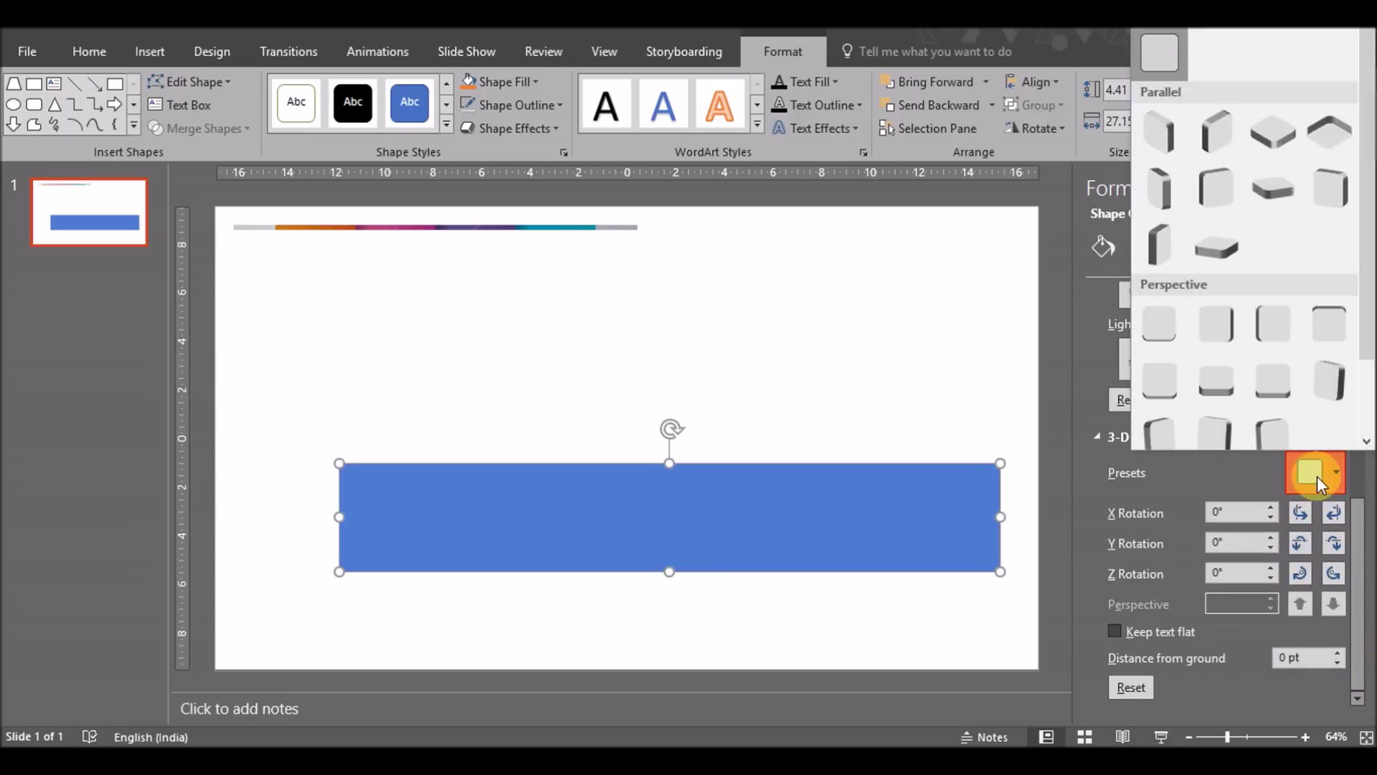
left_click(1229, 381)
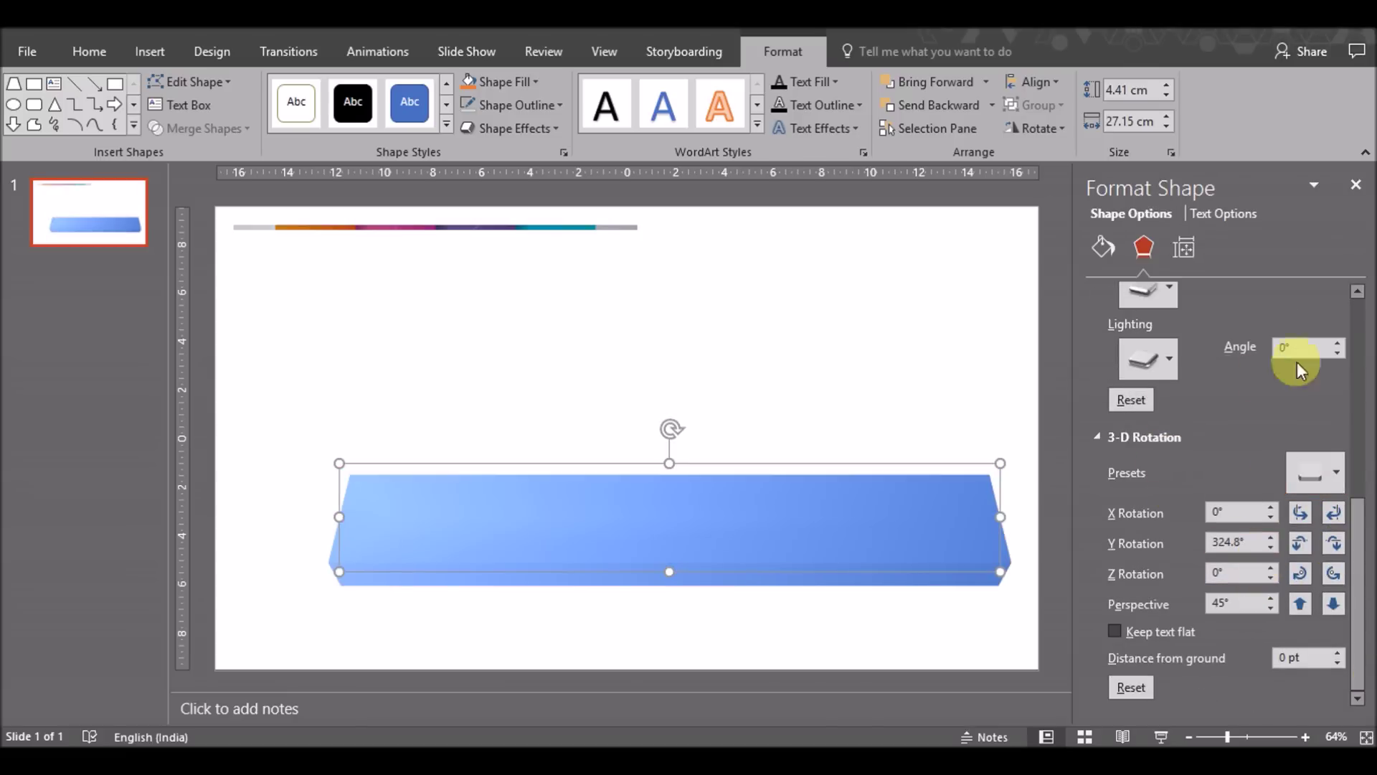
left_click(1102, 247)
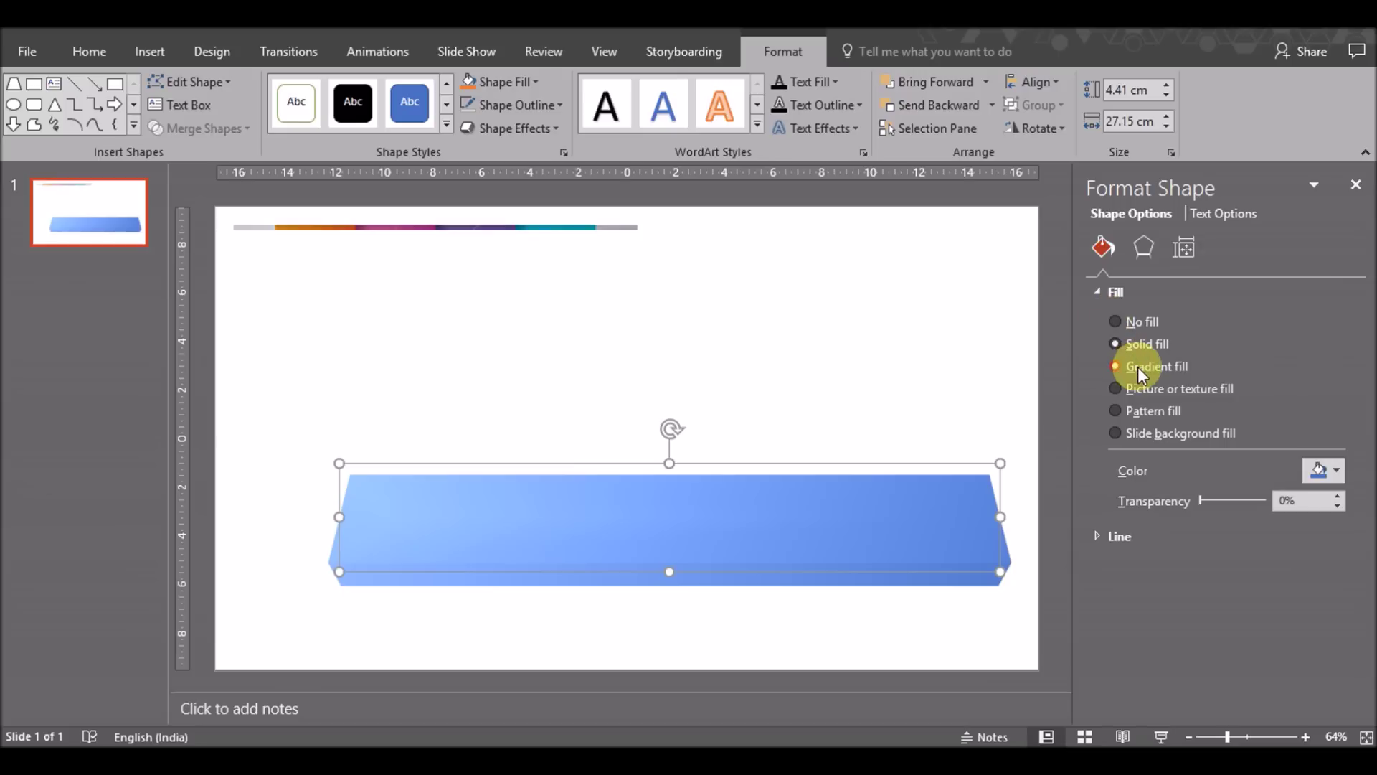
Try solid light grey and darker grey fills on the slab, then settle on a gradient fill.
left_click(1138, 367)
left_click(1318, 469)
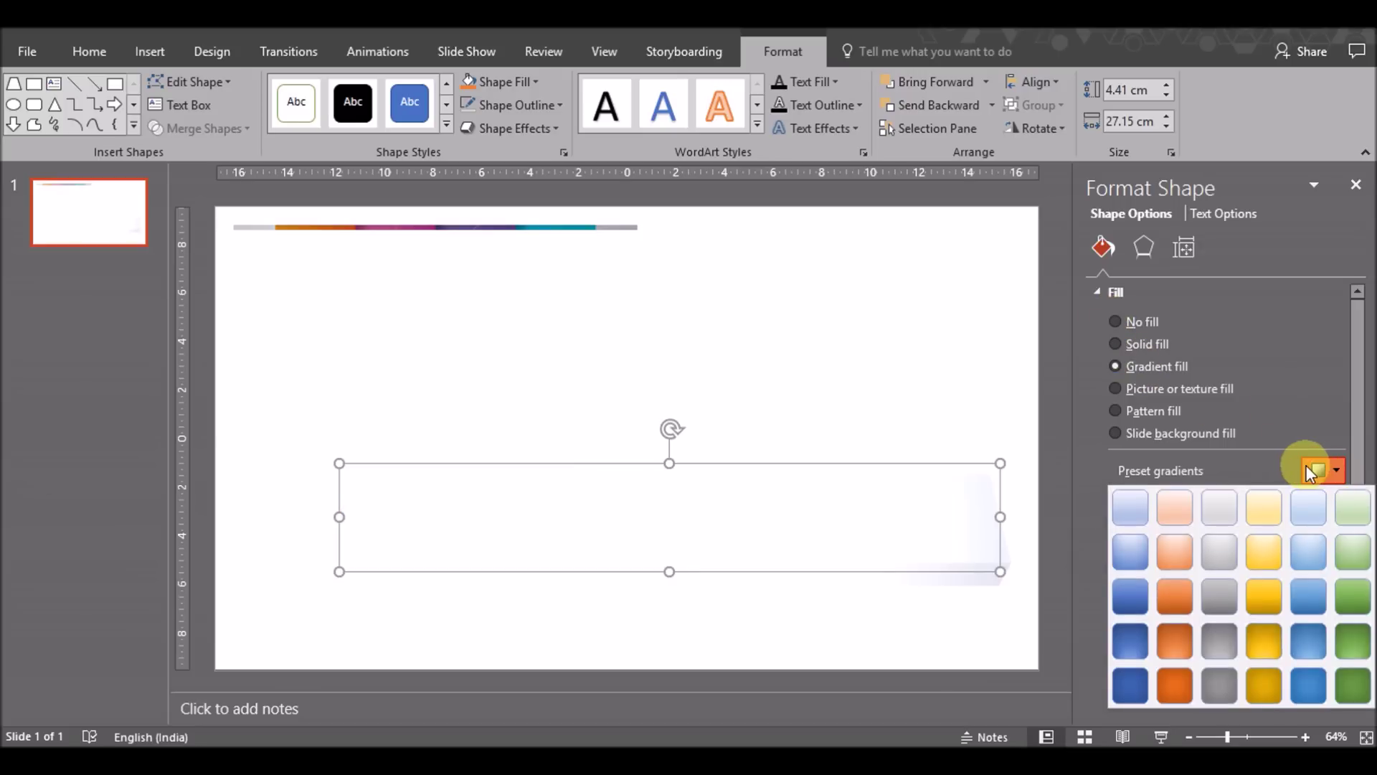
left_click(1147, 343)
left_click(1319, 469)
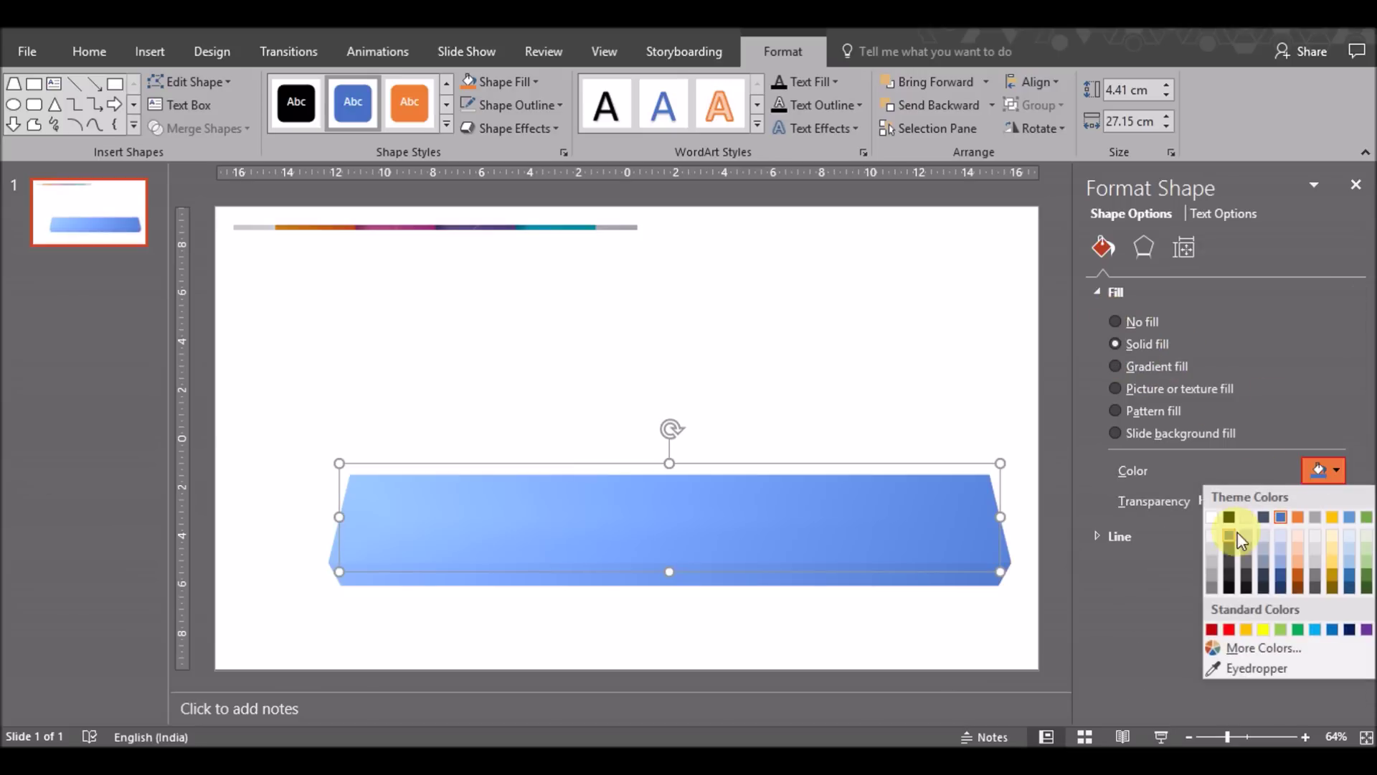
left_click(1210, 550)
left_click(1320, 470)
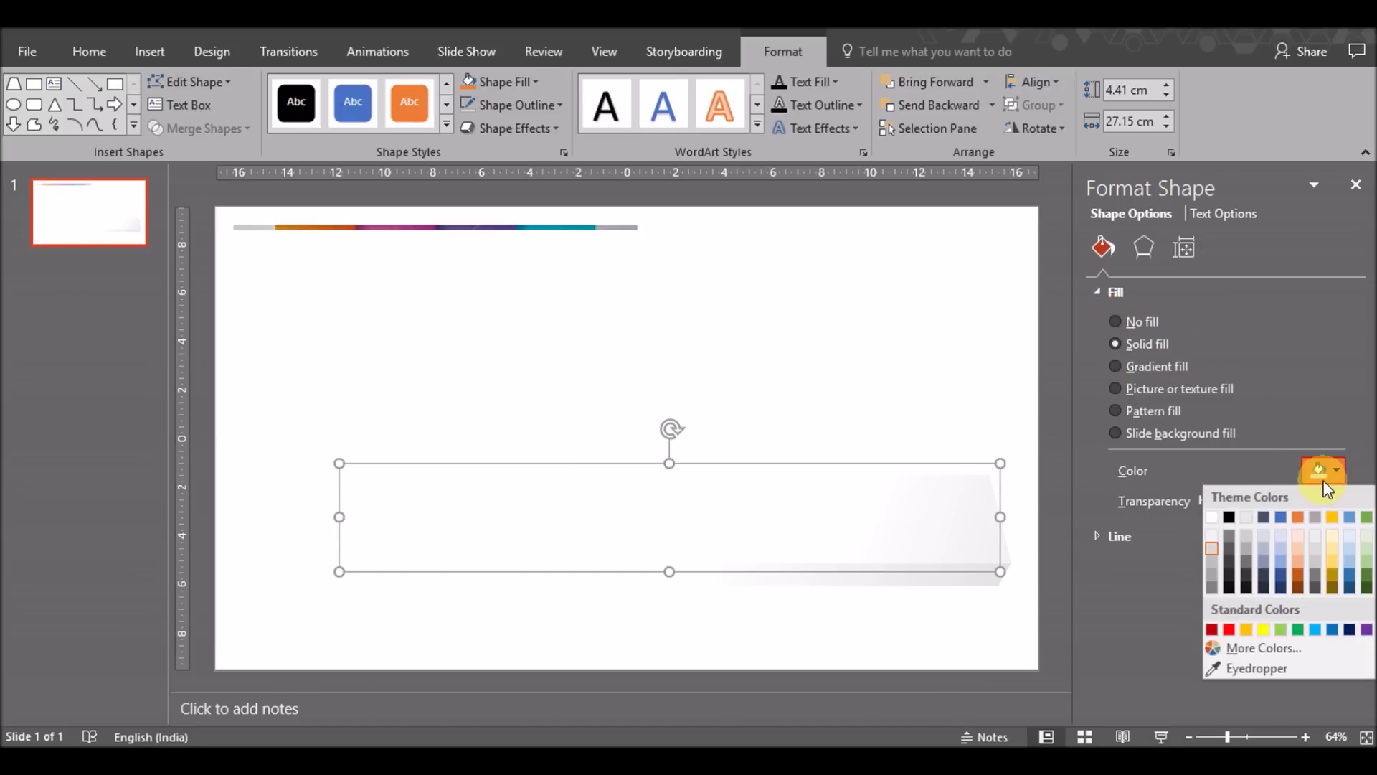
left_click(1245, 551)
left_click(1324, 470)
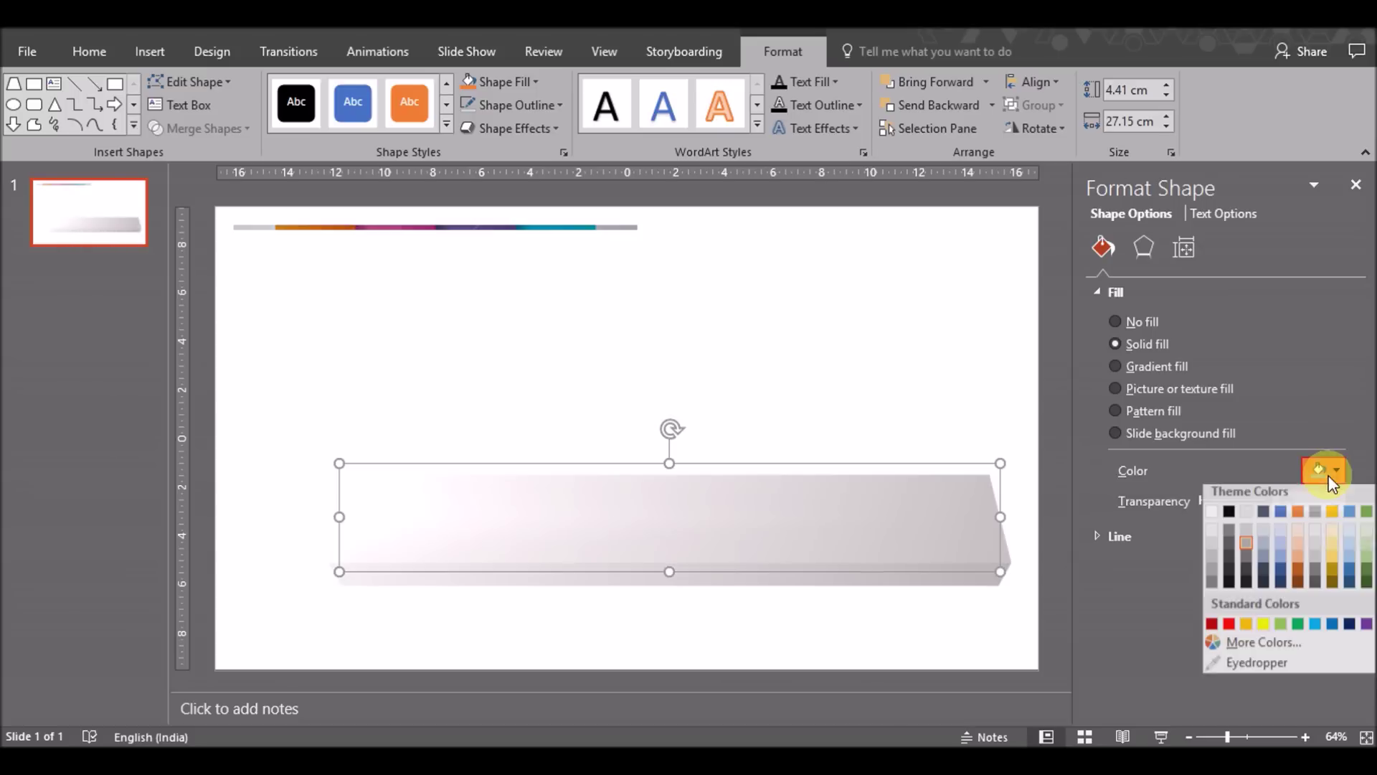
left_click(1211, 553)
Make the first gradient stop light grey for a white-to-grey 90° linear gradient.
left_click(1320, 652)
left_click(1207, 507)
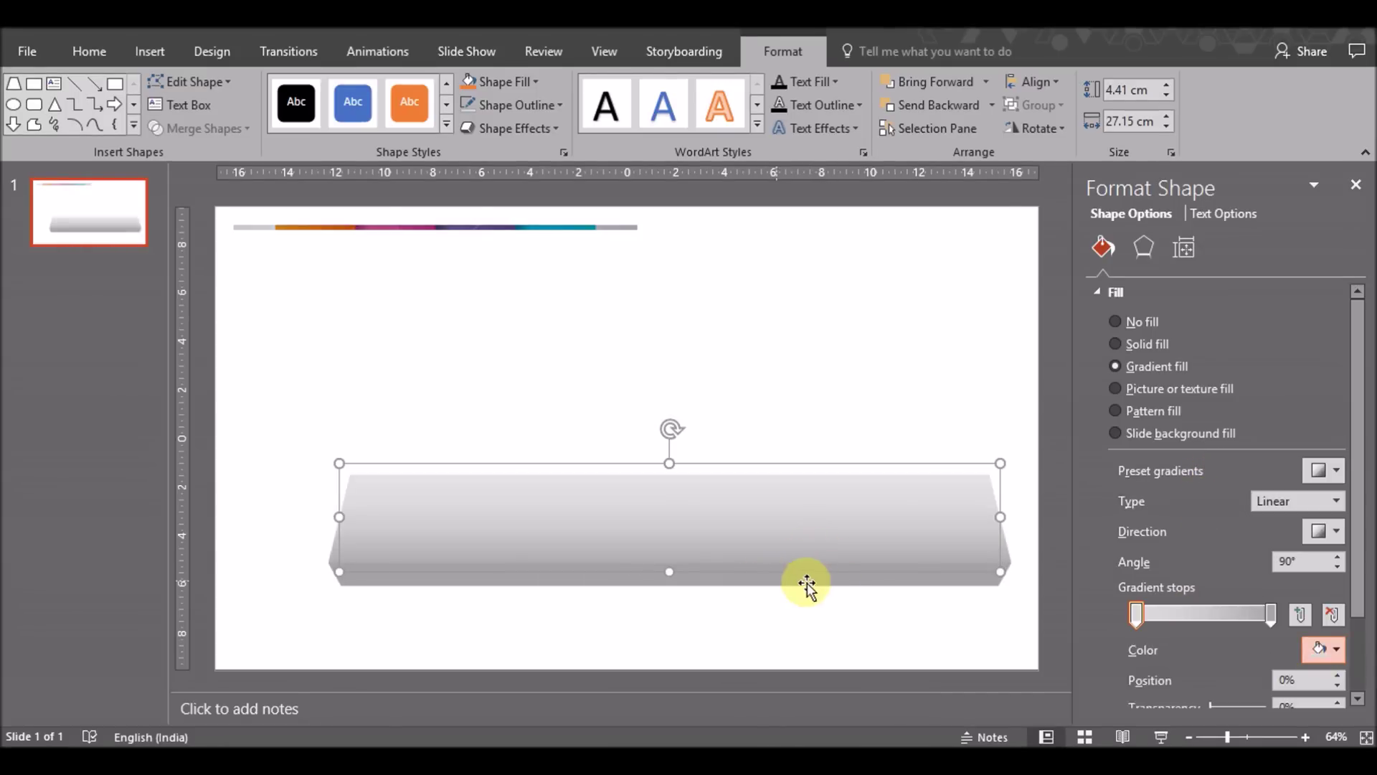
left_click(1275, 616)
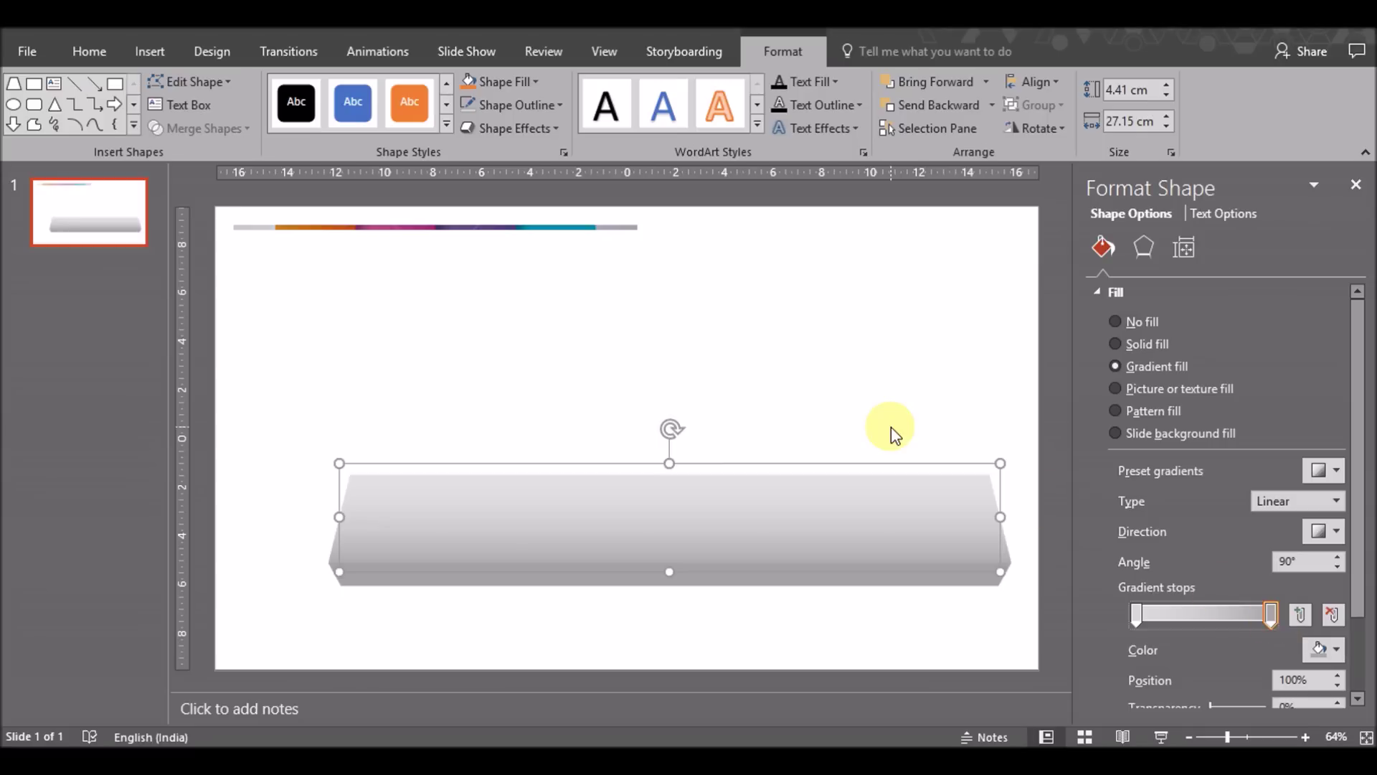
left_click(1146, 247)
left_click_drag(1356, 431, 1364, 669)
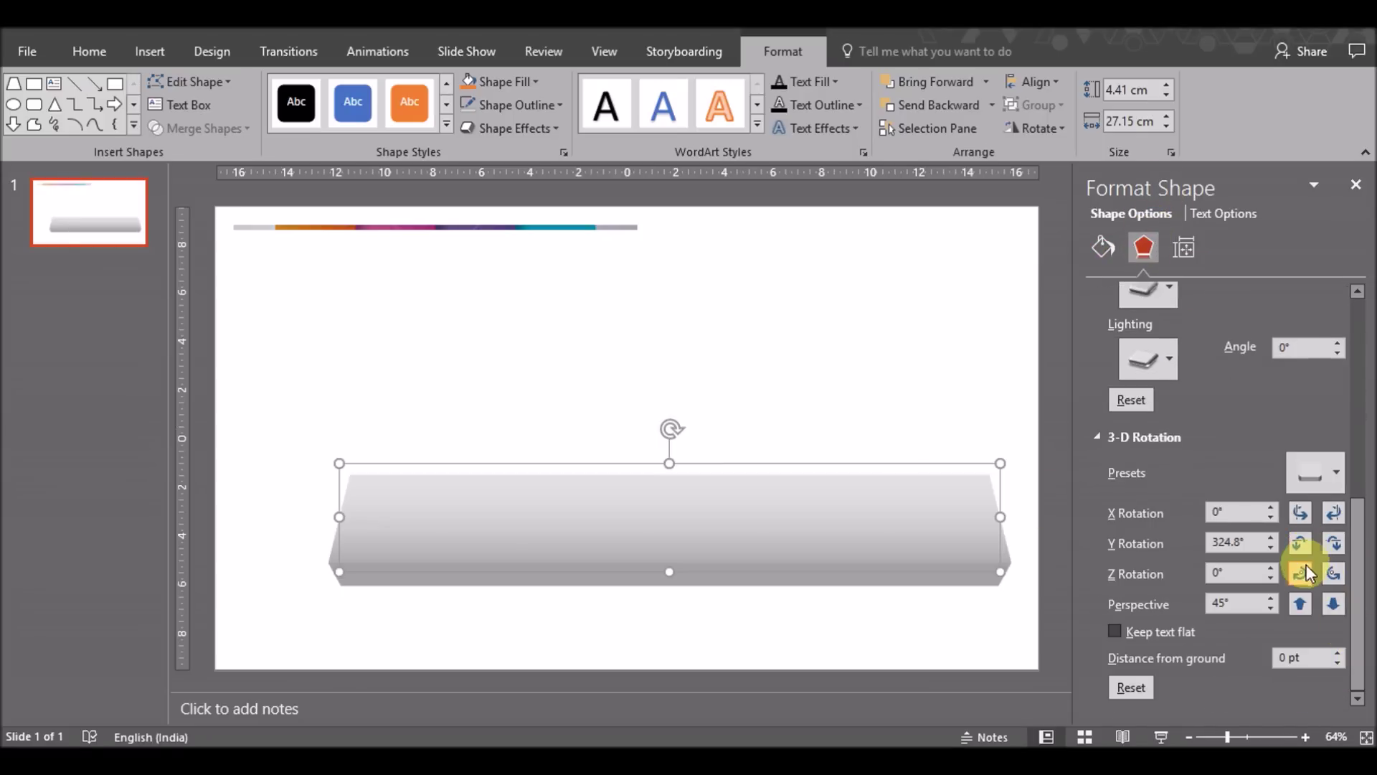
Set the slab's Y rotation to 294.8°, undoing an accidental Z rotation.
left_click(1302, 569)
key("ctrl+z")
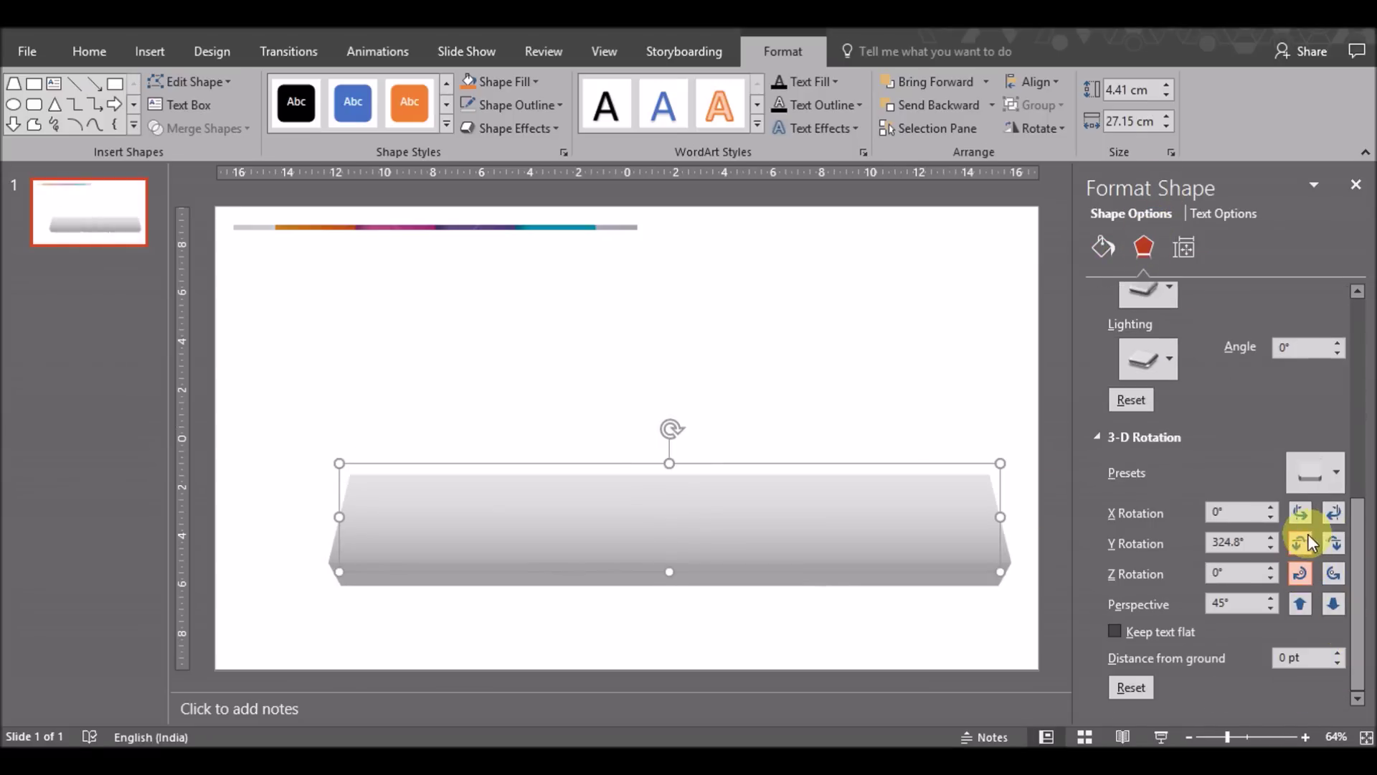
left_click(1301, 543)
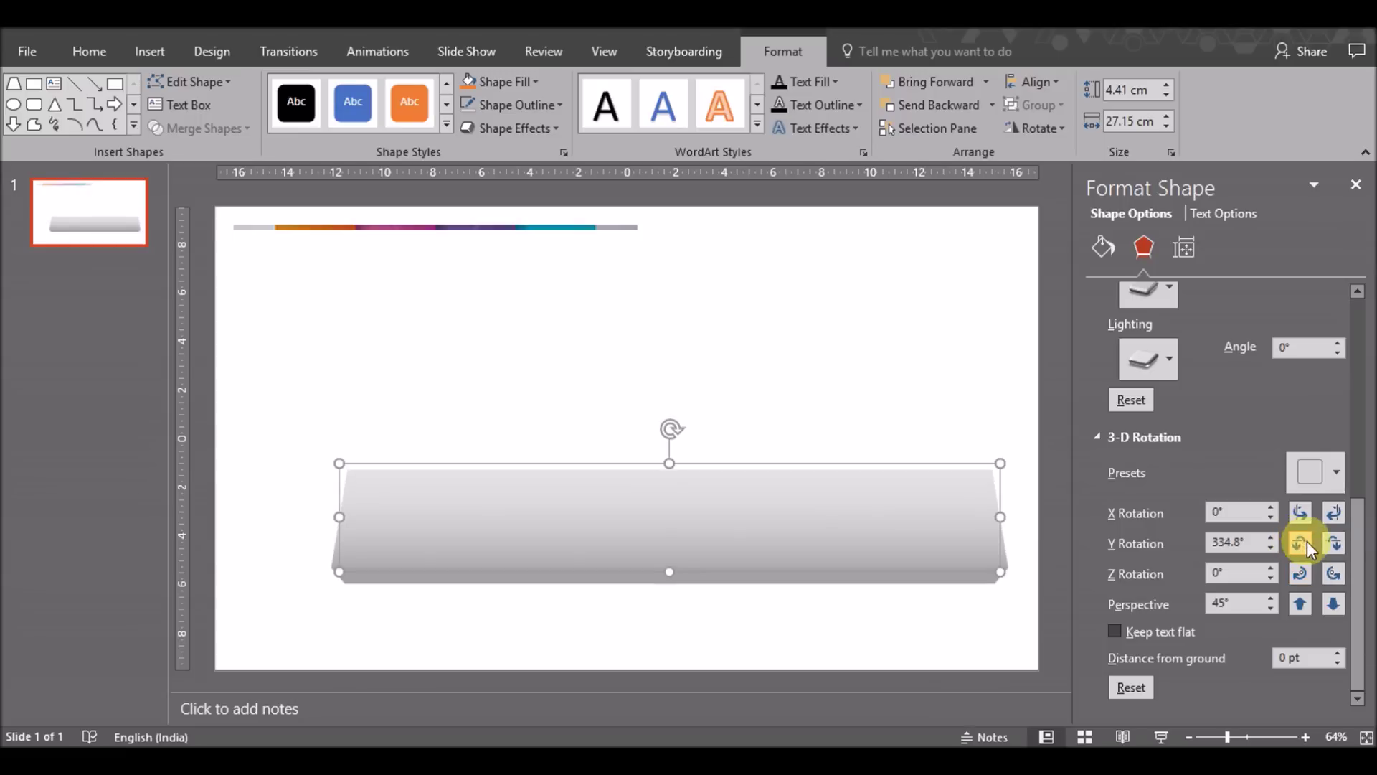
left_click(1333, 543)
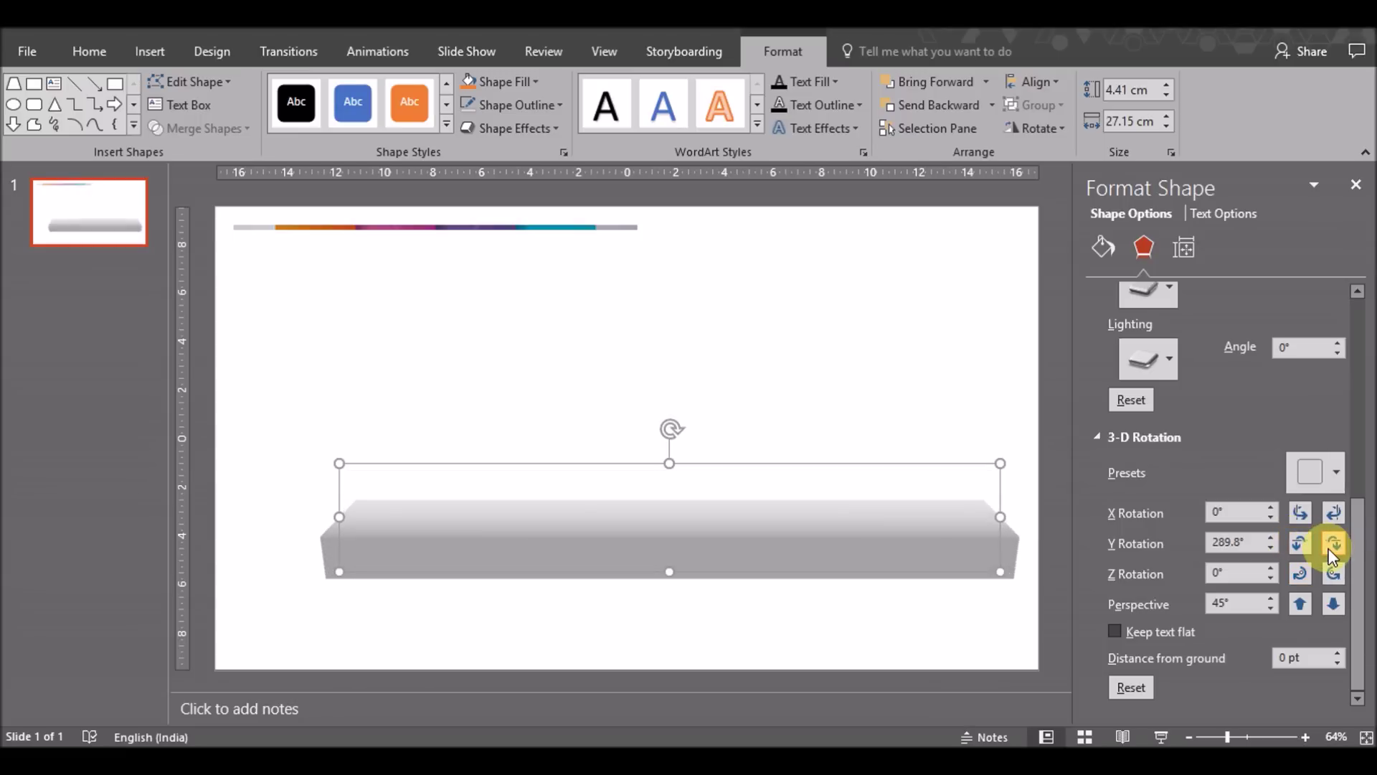
left_click(1300, 544)
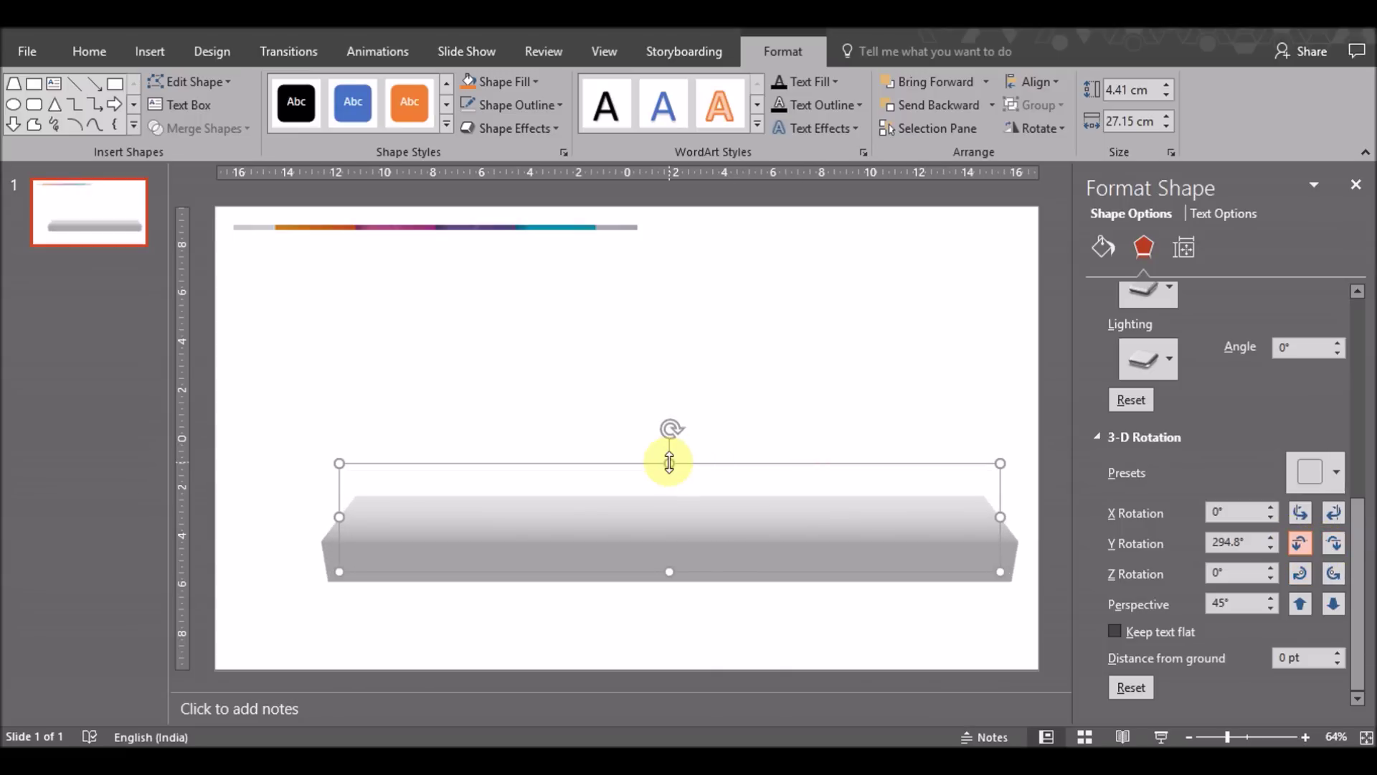
Reduce the slab's 3-D depth to 23.5 pt and stretch it taller toward 7.7 cm.
scroll(1356, 573, "up", 3)
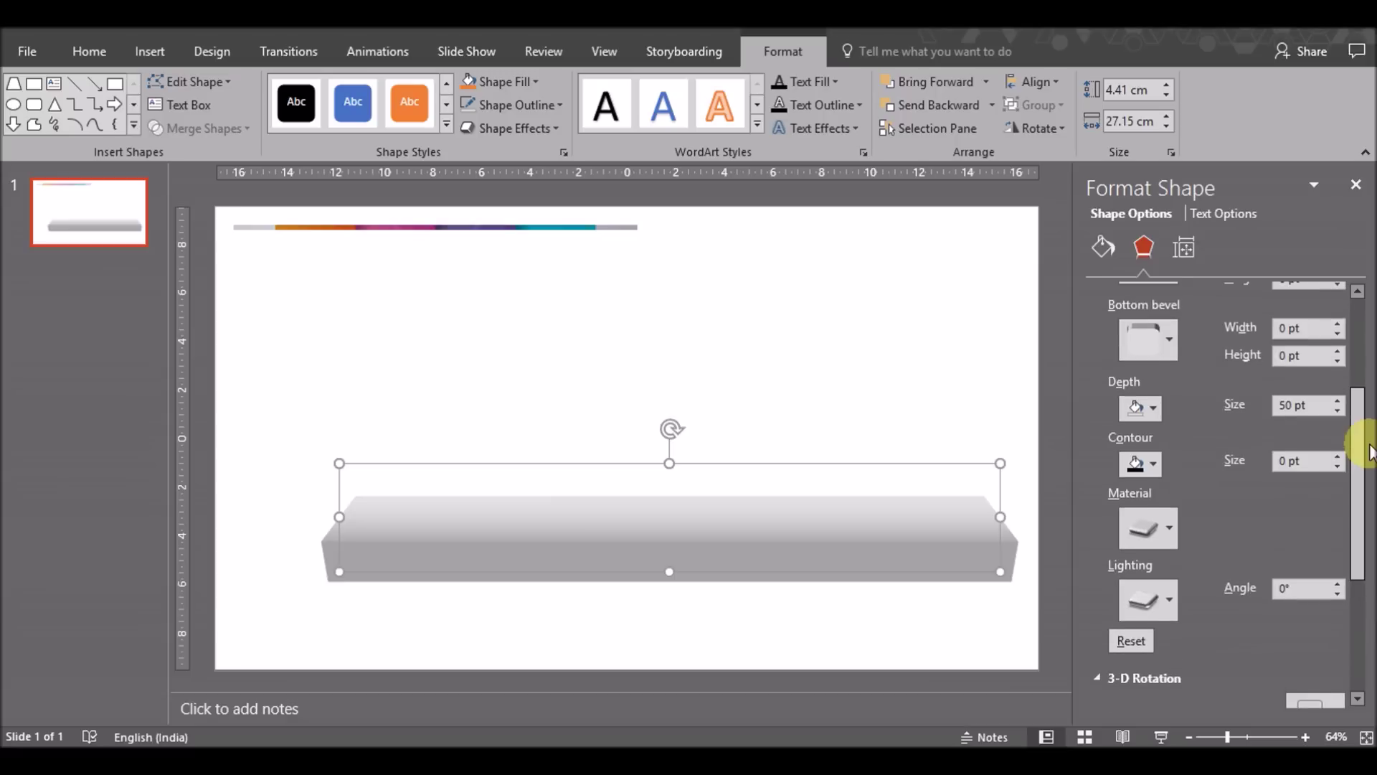
left_click(1331, 410)
left_click(1331, 410)
left_click(1332, 410)
left_click(1331, 410)
left_click(1331, 410)
left_click(1331, 410)
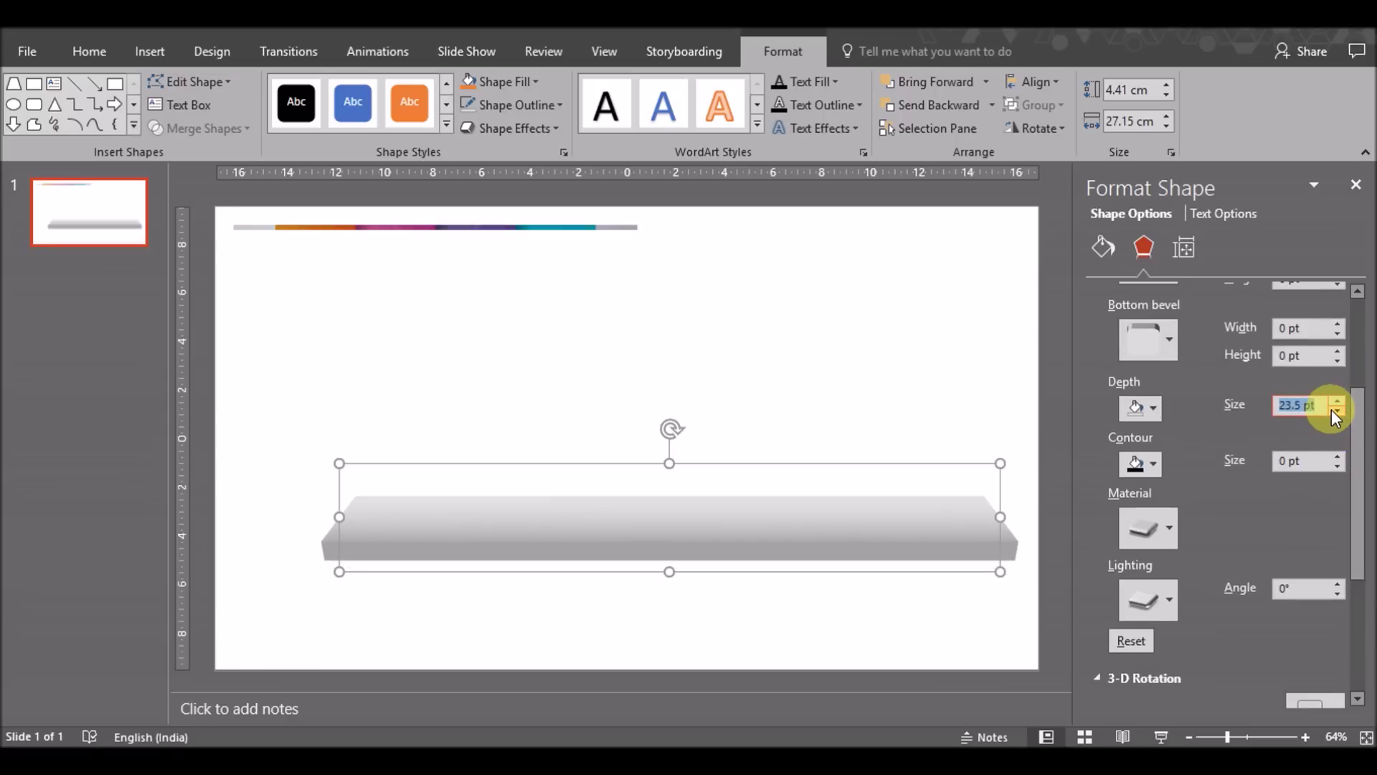
left_click_drag(672, 461, 672, 385)
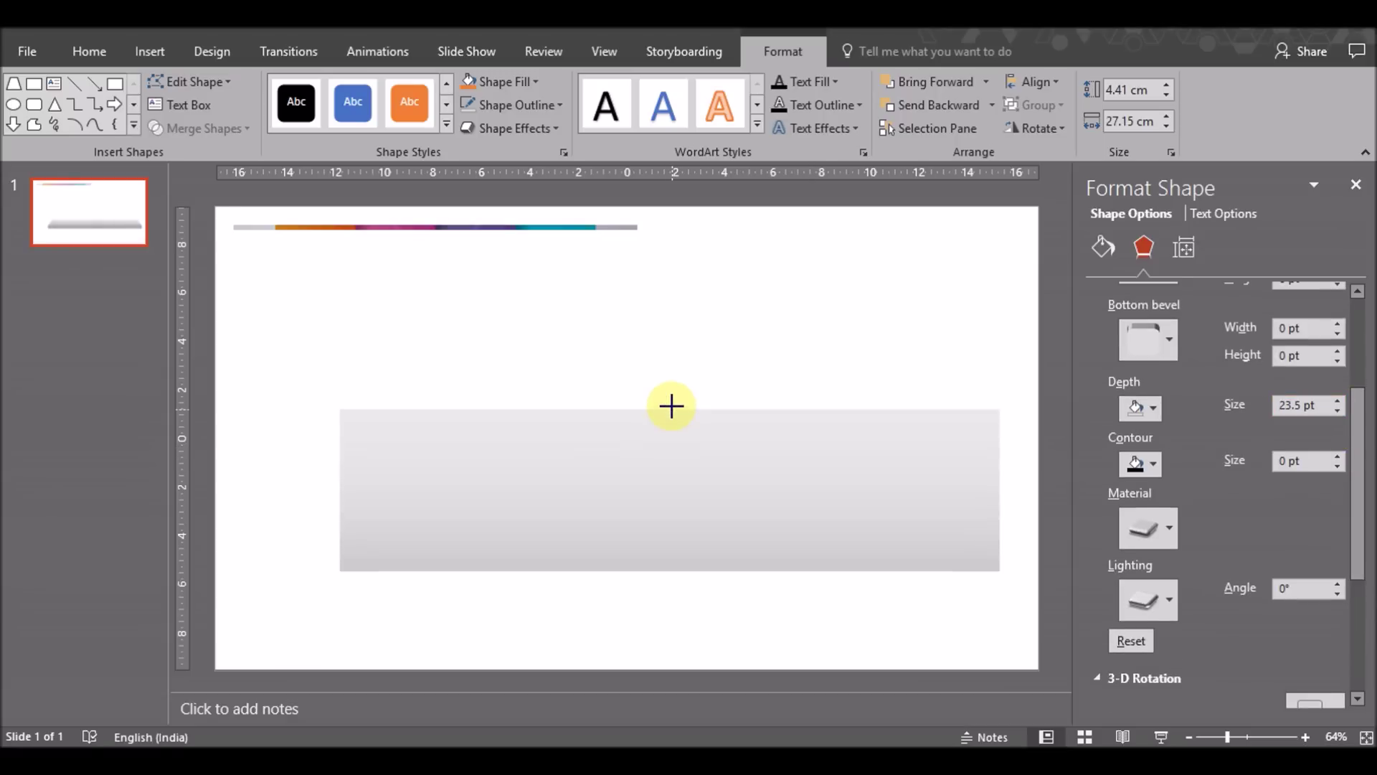
Move the slab to the bottom of the slide and widen it to 29.48 cm.
mouse_move(655, 523)
left_mouse_down()
mouse_move(616, 590)
mouse_move(569, 614)
left_mouse_up()
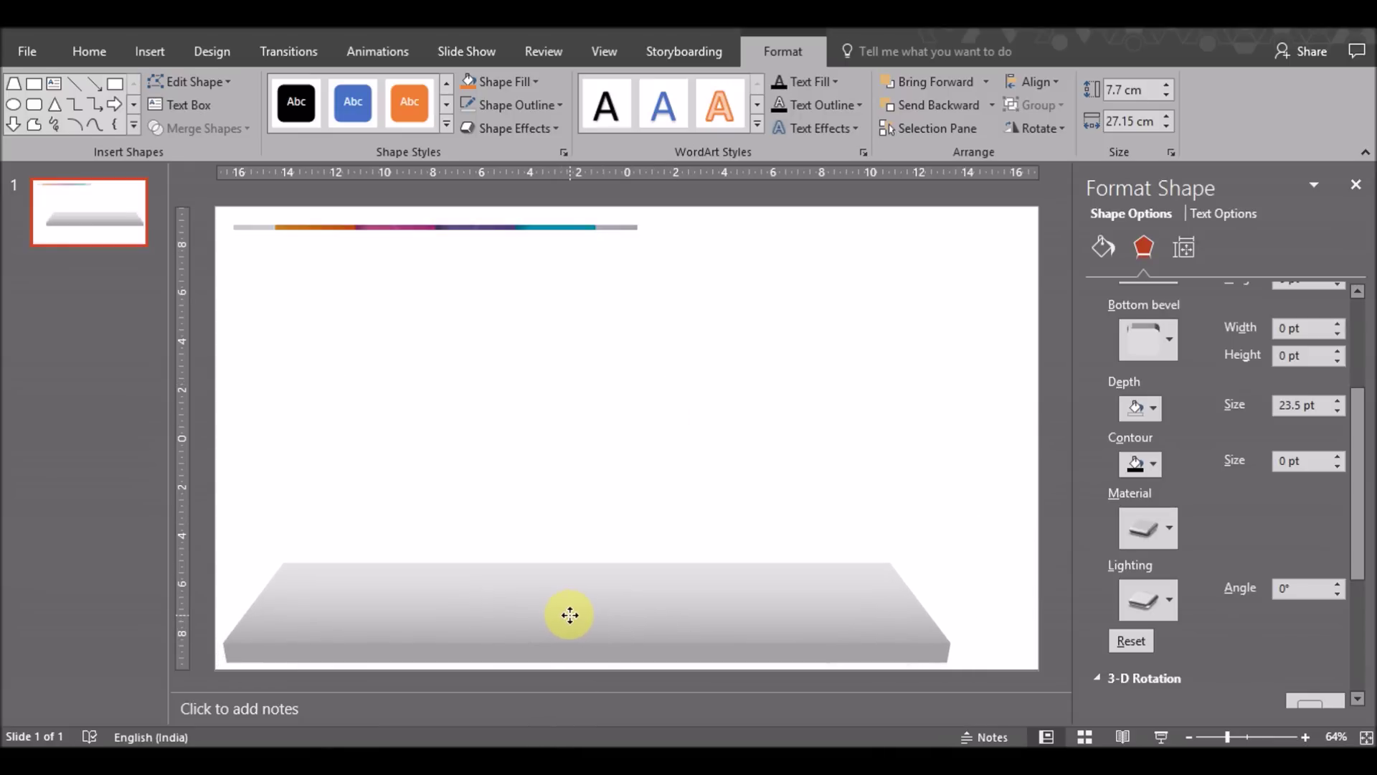
mouse_move(913, 588)
left_mouse_down()
mouse_move(1027, 586)
mouse_move(963, 584)
left_mouse_up()
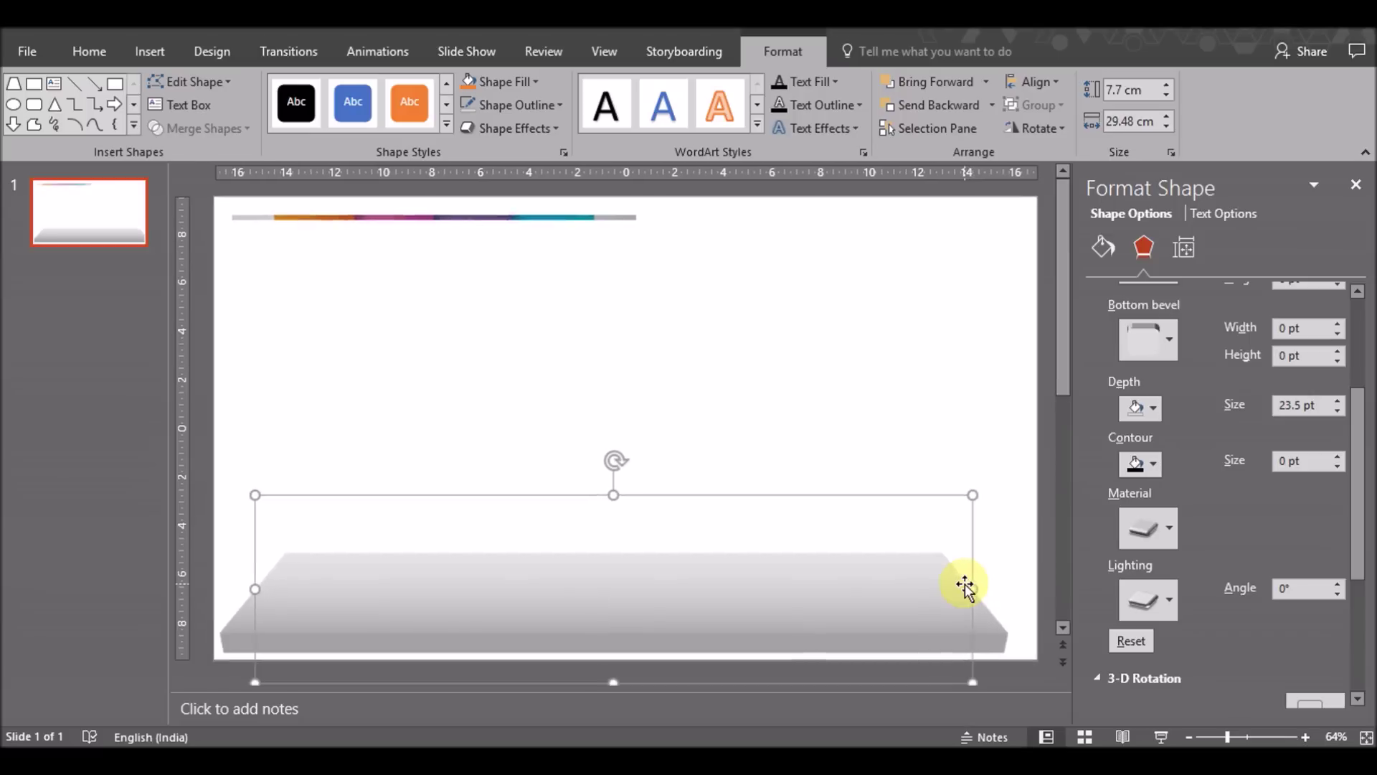
left_click_drag(821, 593, 833, 578)
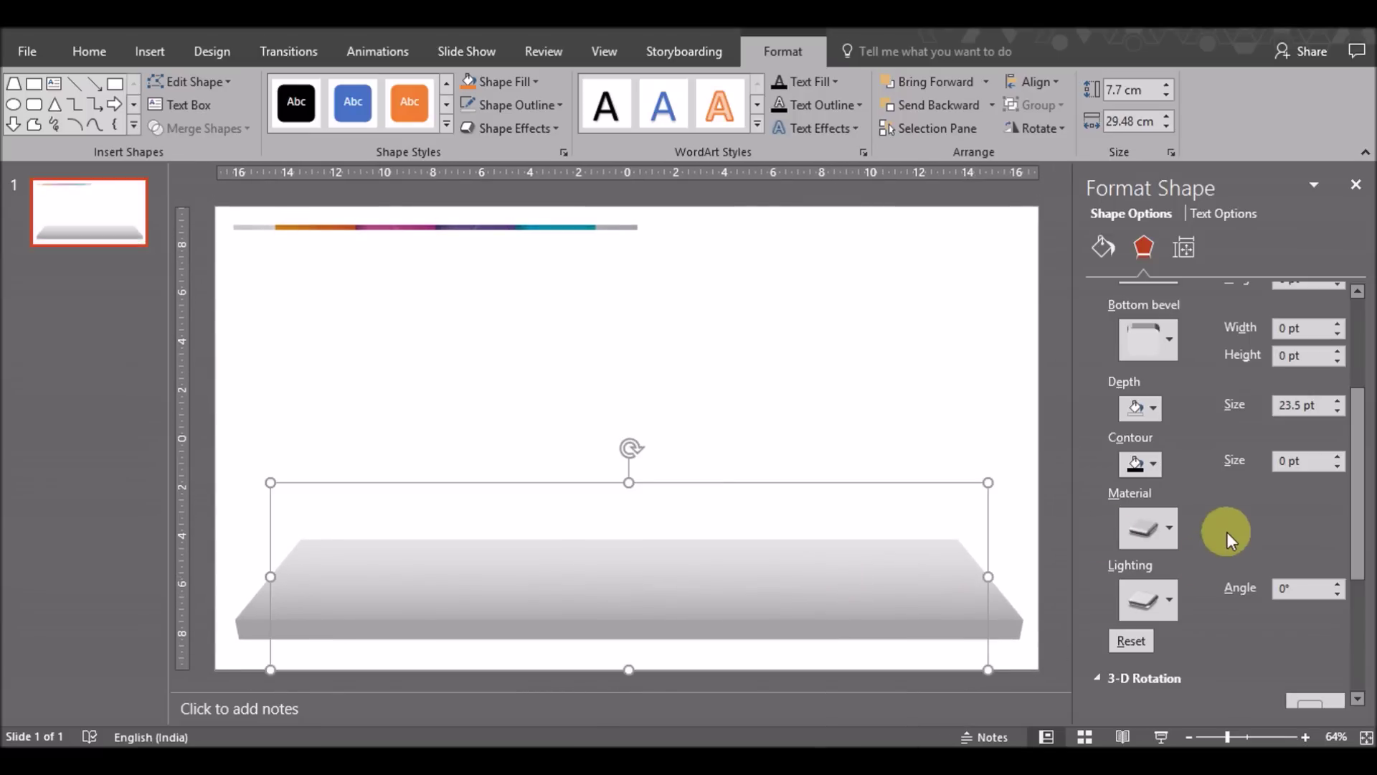
left_click_drag(1358, 531, 1366, 428)
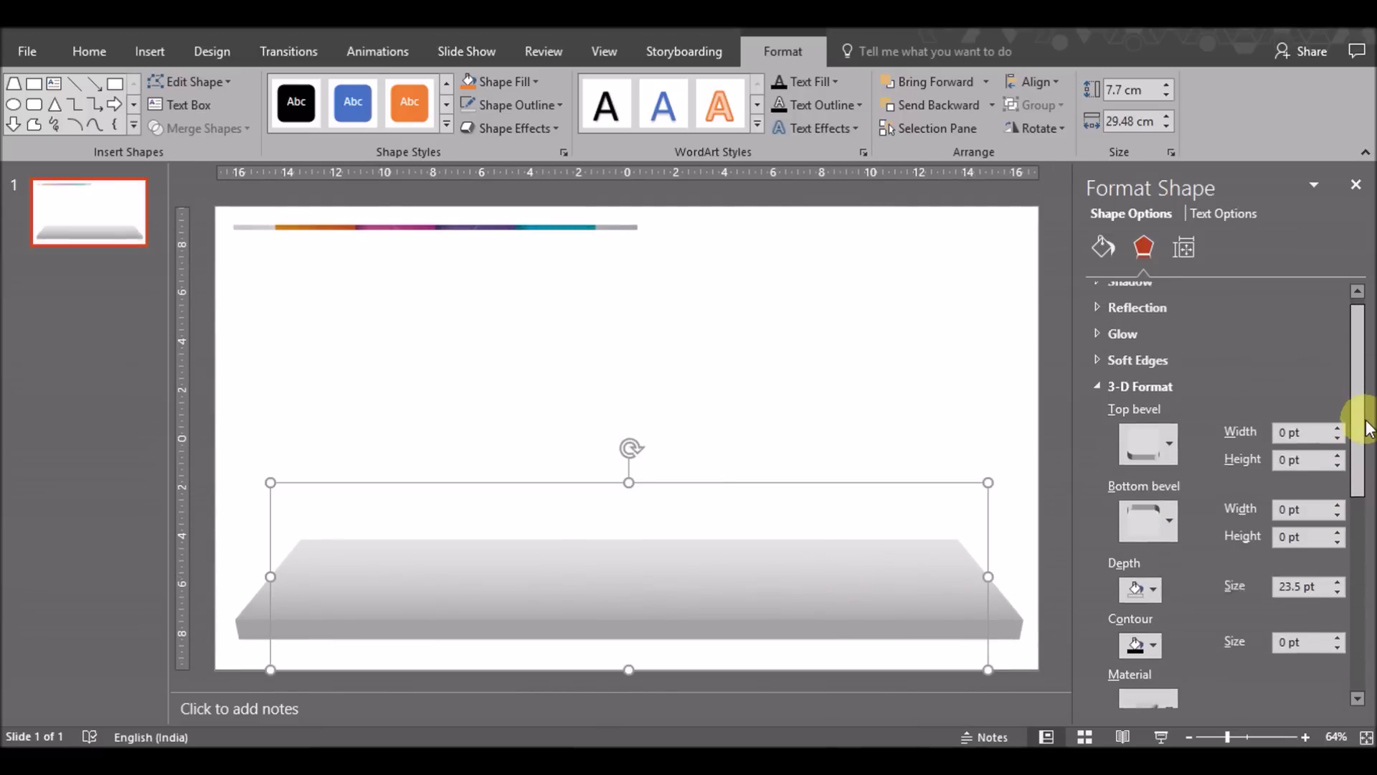
Give the slide background a gradient fill and select its end stop.
left_click(784, 322)
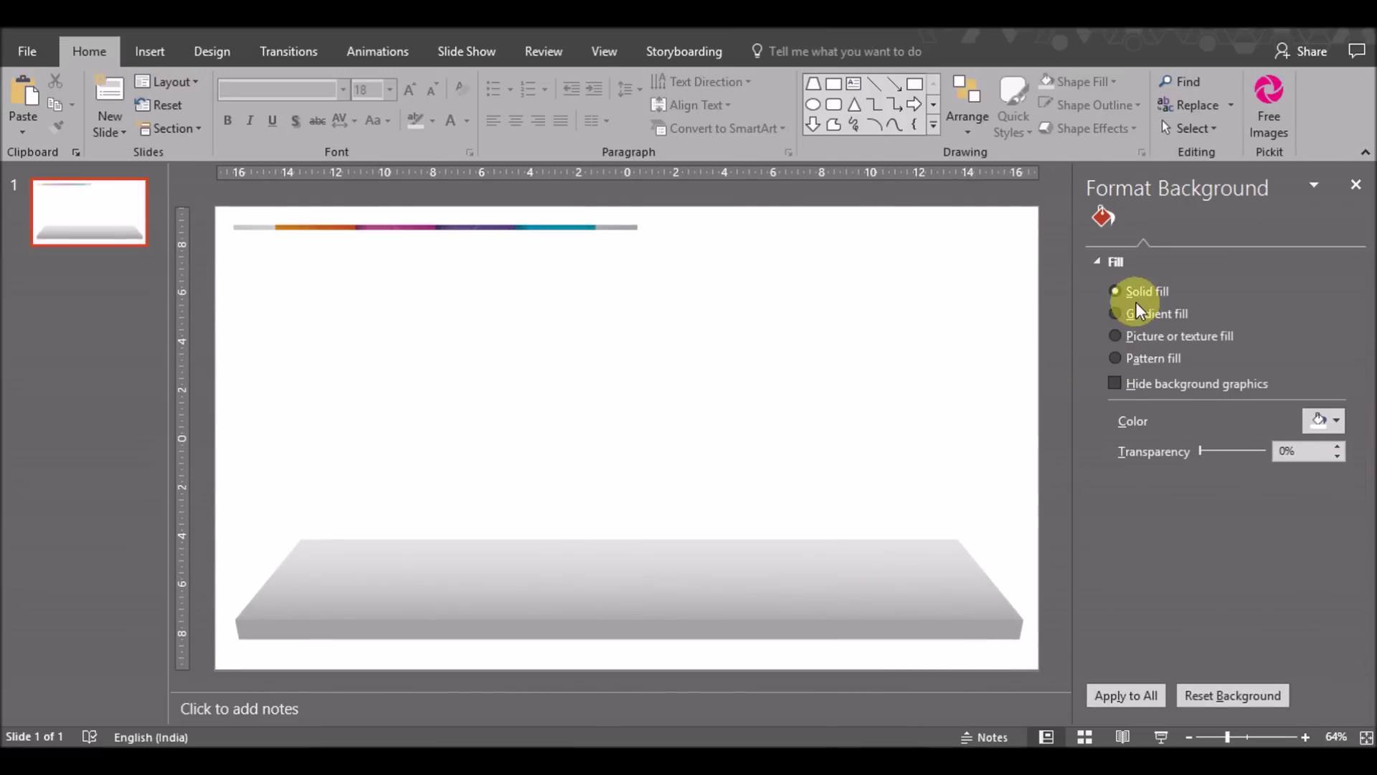
left_click(1151, 319)
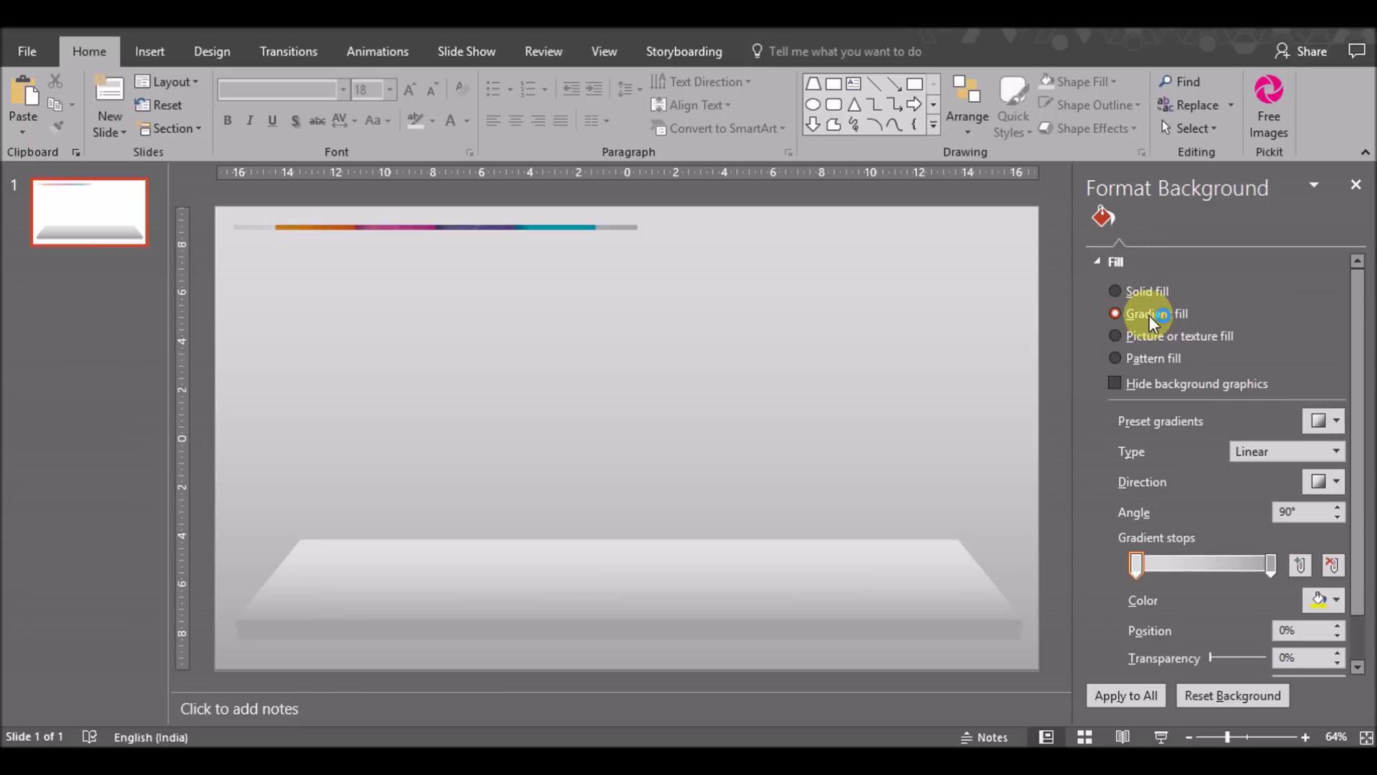
left_click(1330, 565)
left_click(1270, 564)
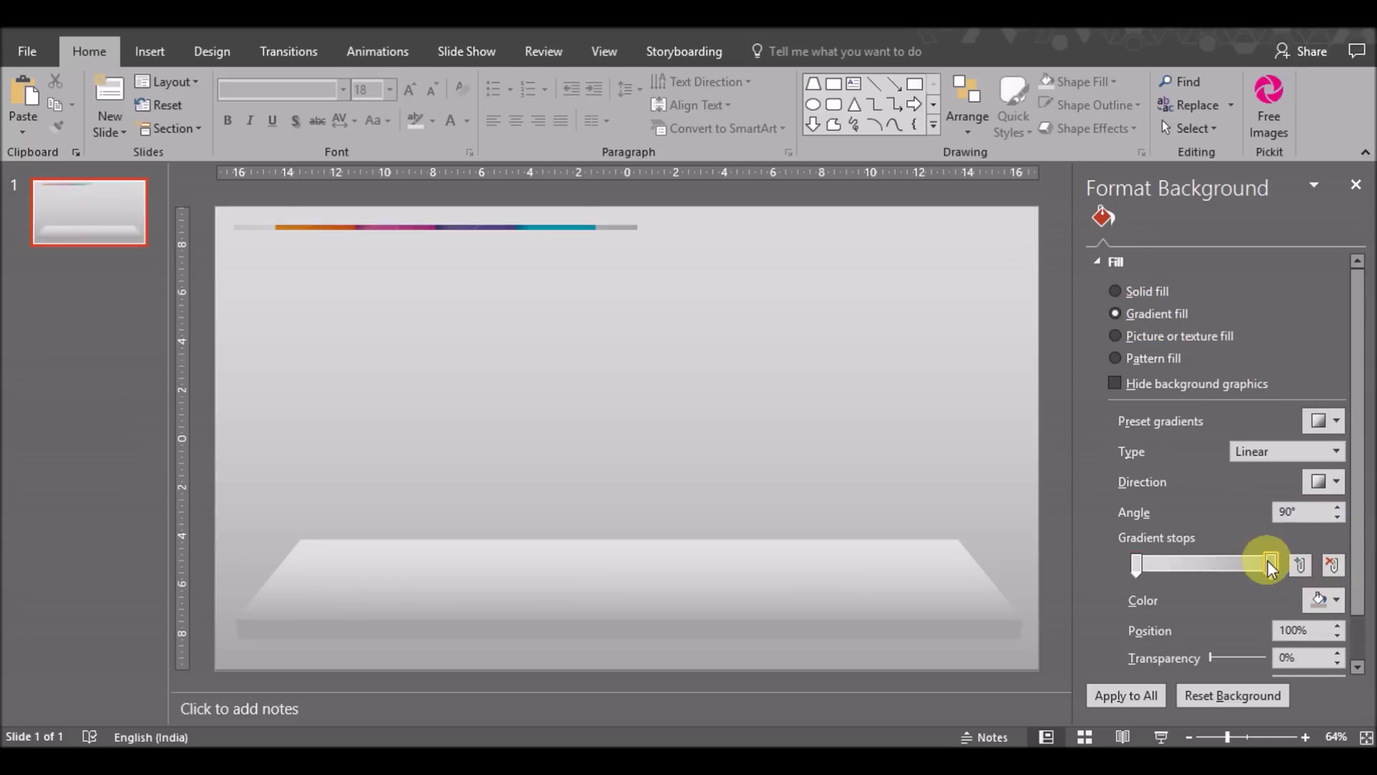
left_click(1327, 600)
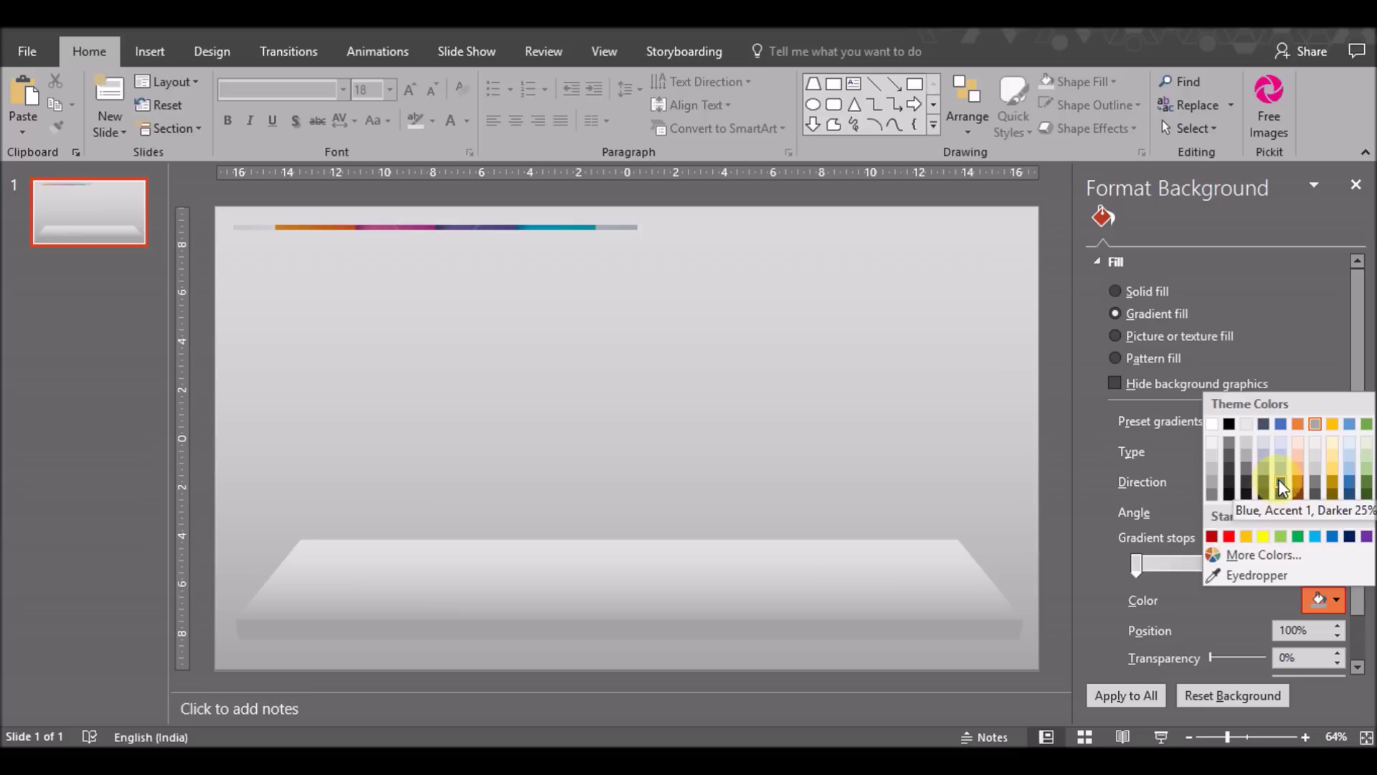
Mix a pale, faintly blue custom colour and apply it to the end stop.
left_click(1263, 556)
left_click(642, 297)
mouse_move(635, 295)
left_mouse_down()
mouse_move(631, 240)
mouse_move(682, 347)
mouse_move(719, 374)
left_mouse_up()
left_click_drag(744, 292, 746, 272)
left_click_drag(702, 377, 622, 371)
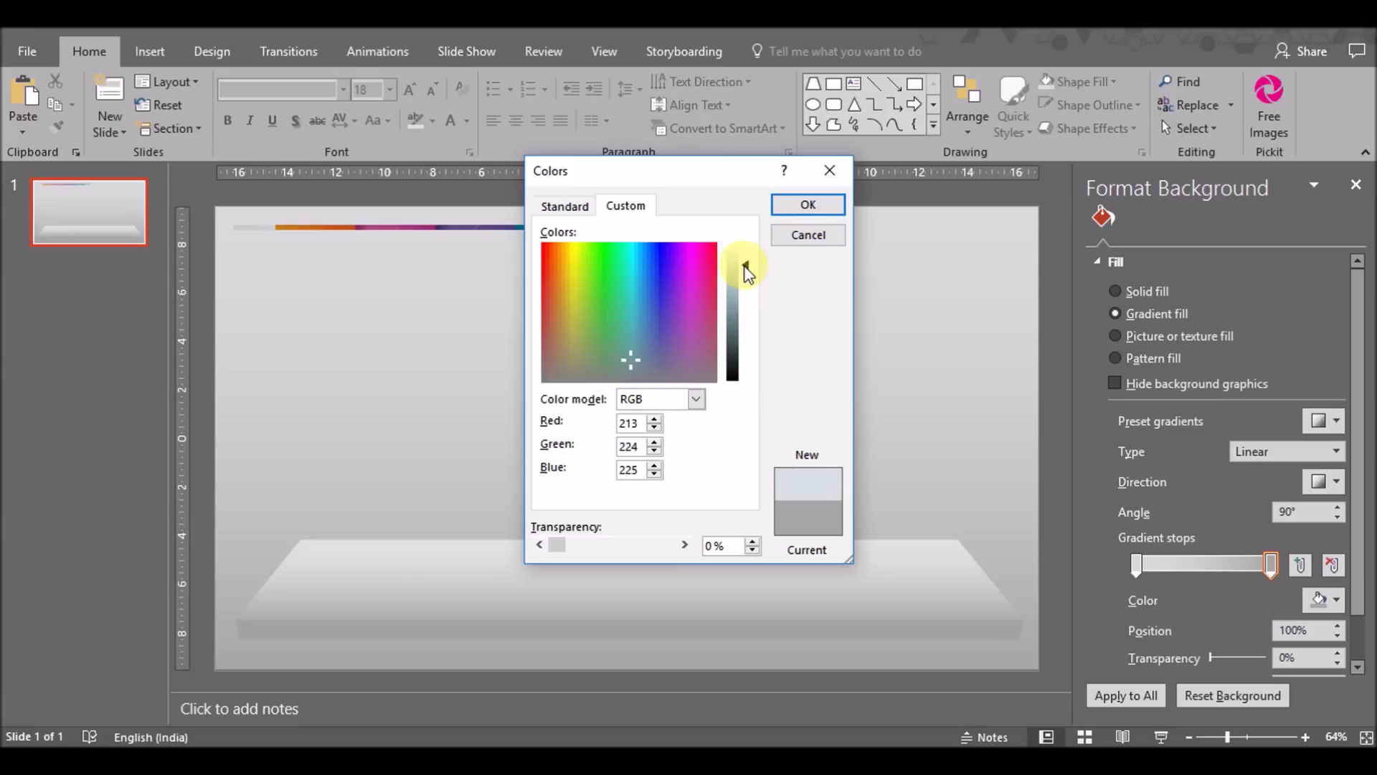
left_click_drag(746, 271, 747, 281)
left_click(804, 206)
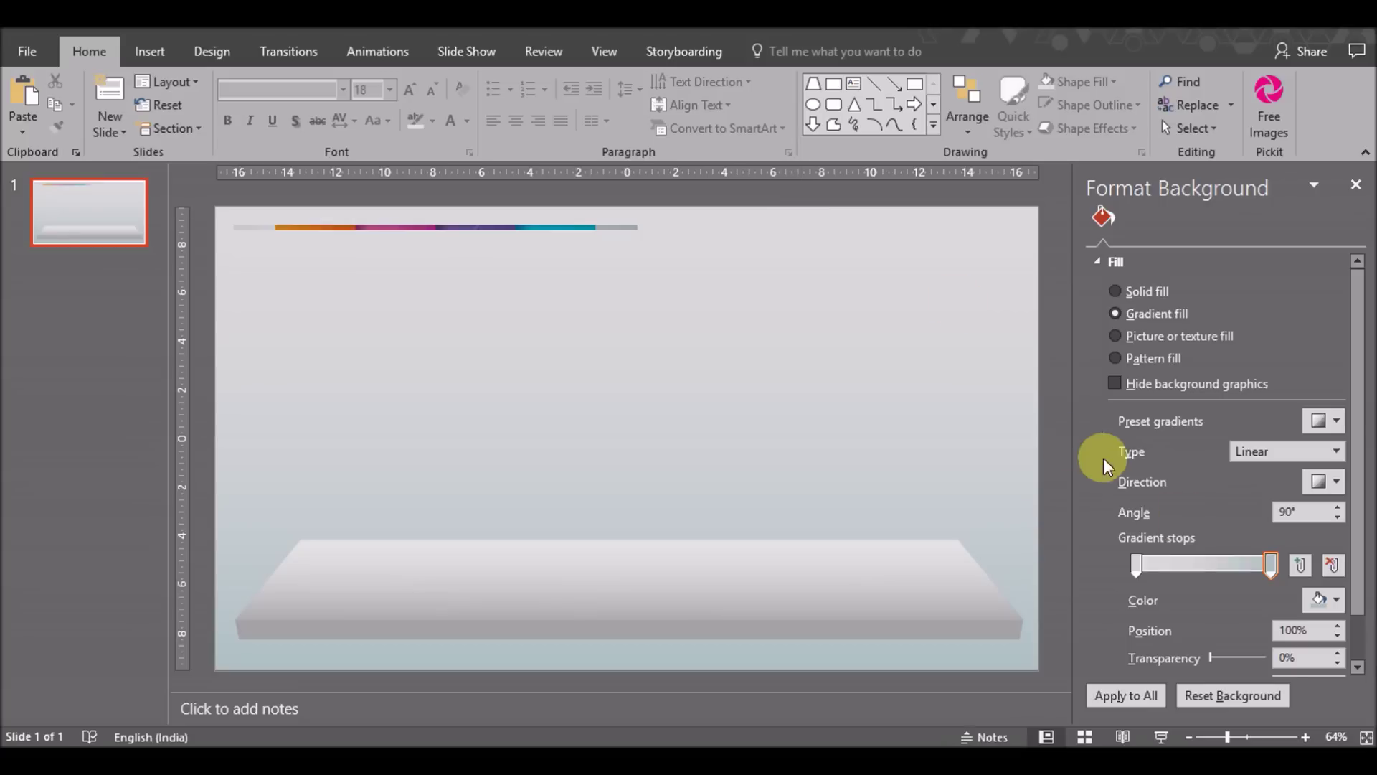
Set the stop to a grey theme colour and the start stop to a light colour.
left_click(1323, 600)
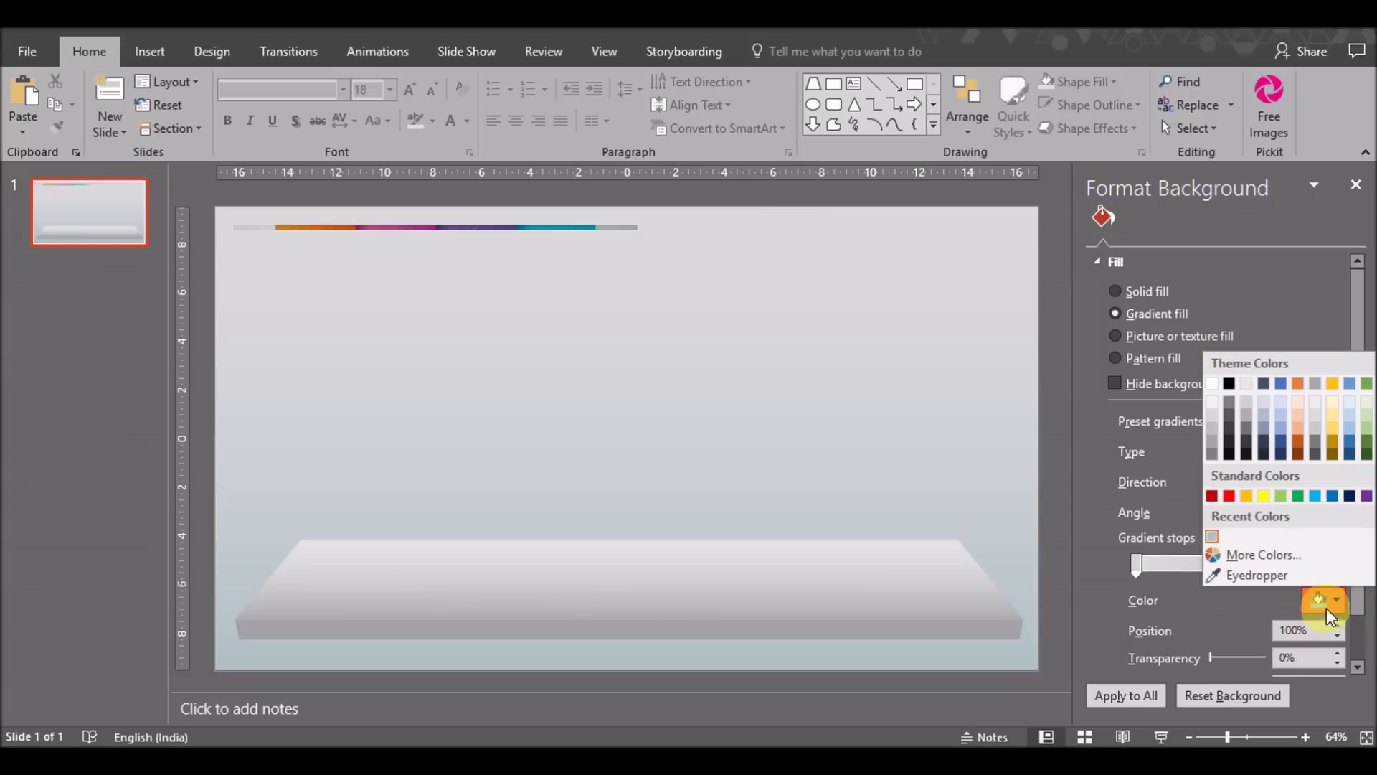
left_click(1245, 420)
left_click(1136, 565)
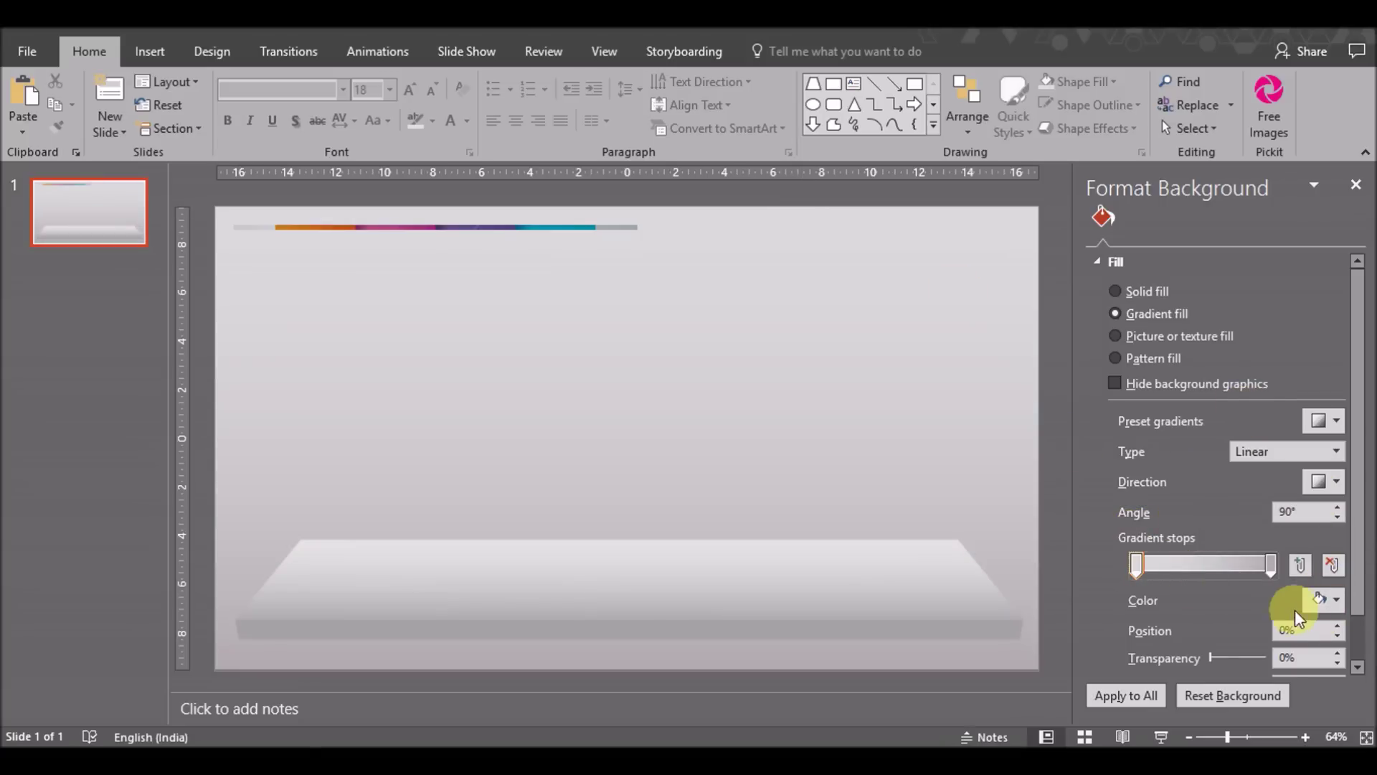
left_click(1299, 609)
left_click(1212, 405)
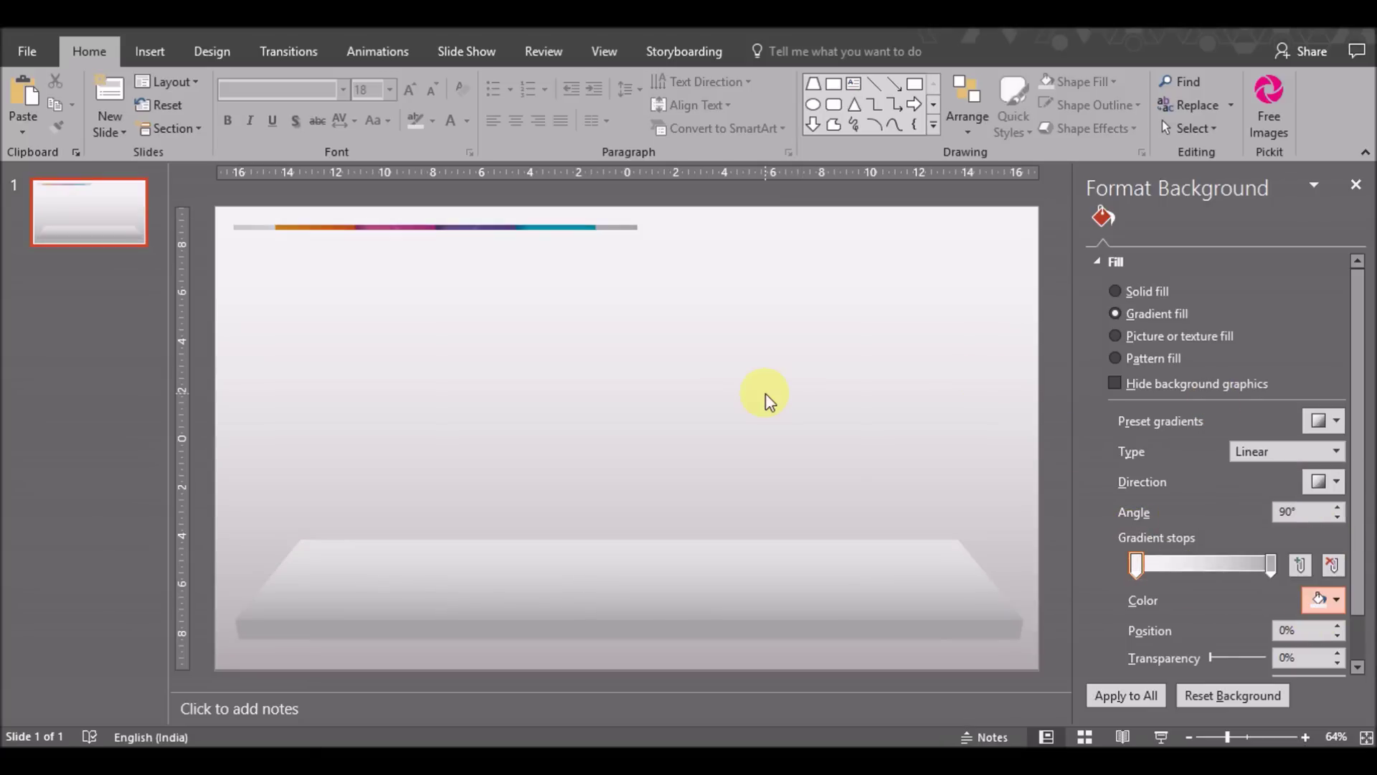
Change the end stop to grey after trying a light blue-grey.
left_click(1268, 564)
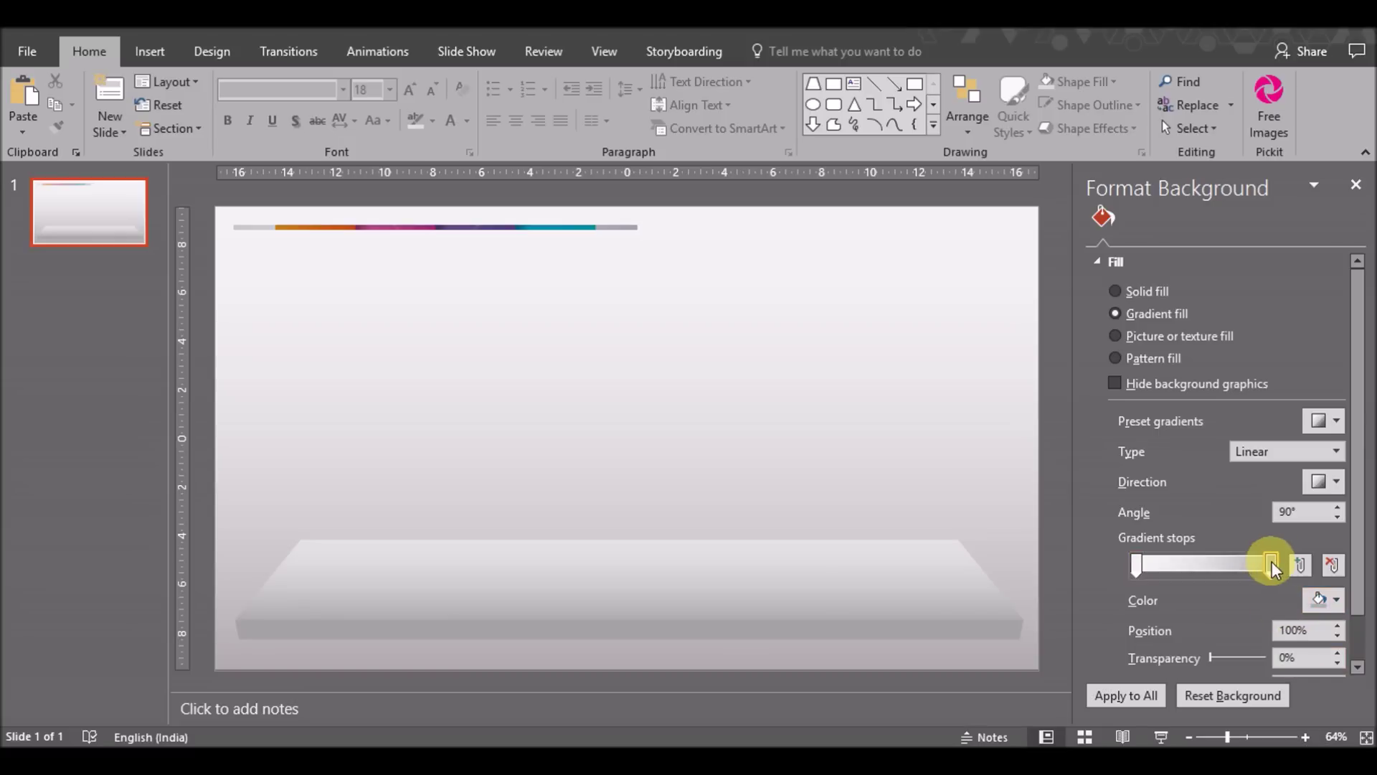
left_click(1326, 601)
left_click(1262, 414)
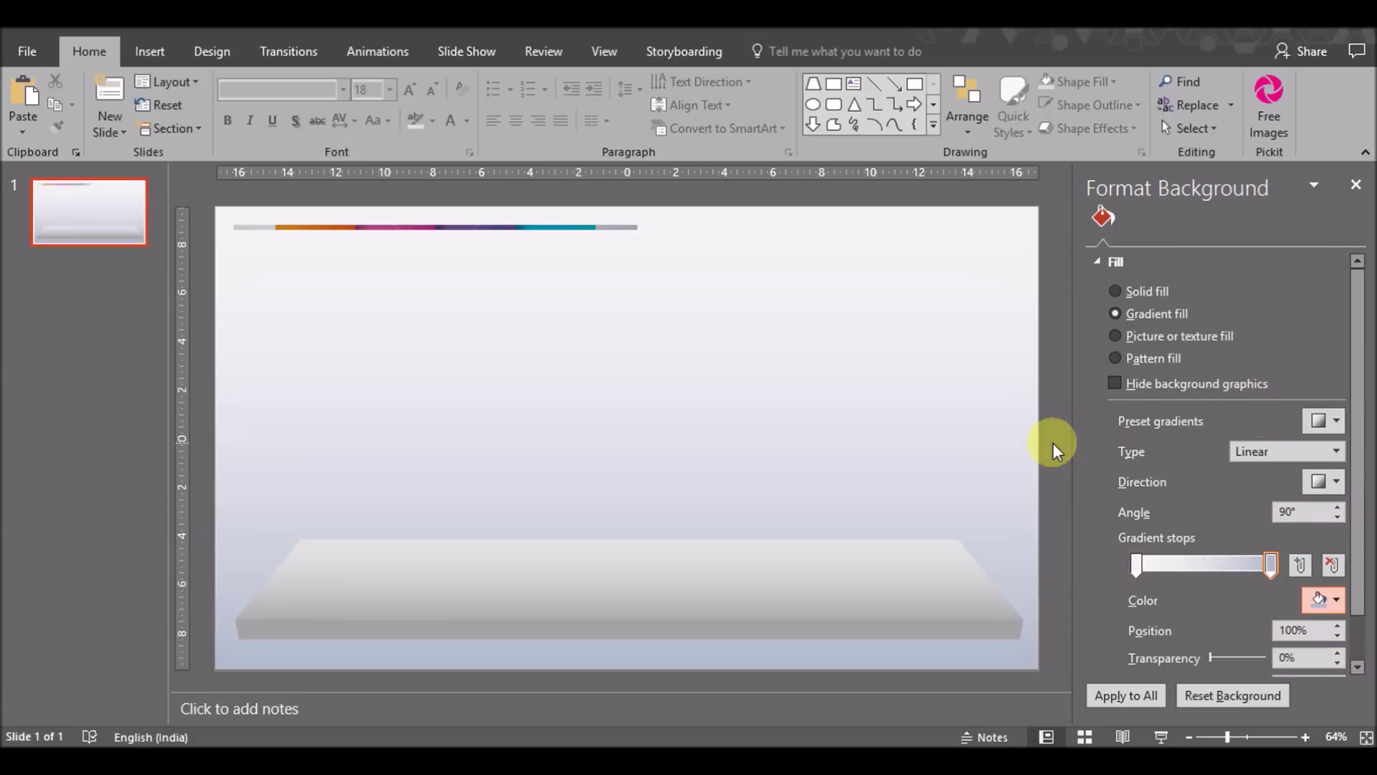
left_click(1325, 601)
left_click(1229, 403)
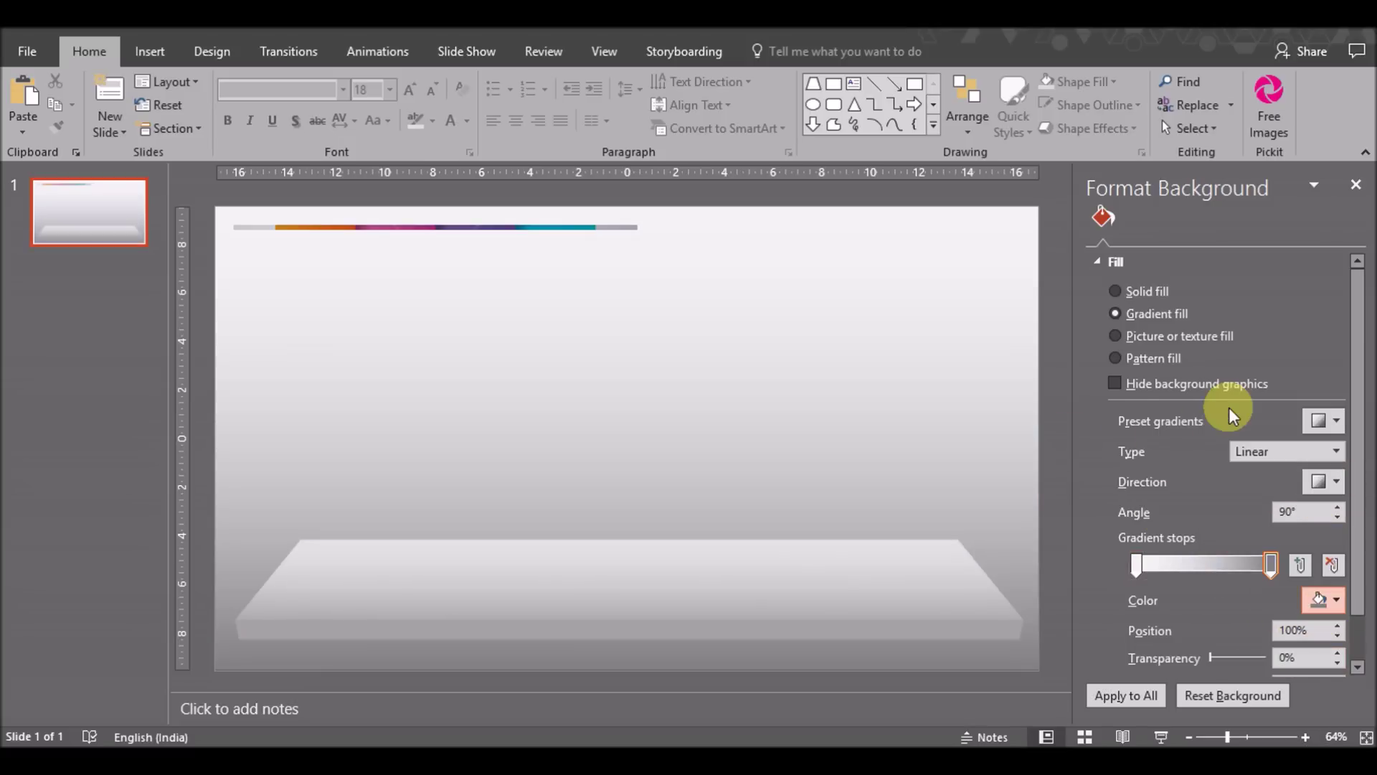
left_click(1148, 565)
Add a middle gradient stop at 48%, make the bottom near-black and the top light.
left_click_drag(1154, 571, 1217, 567)
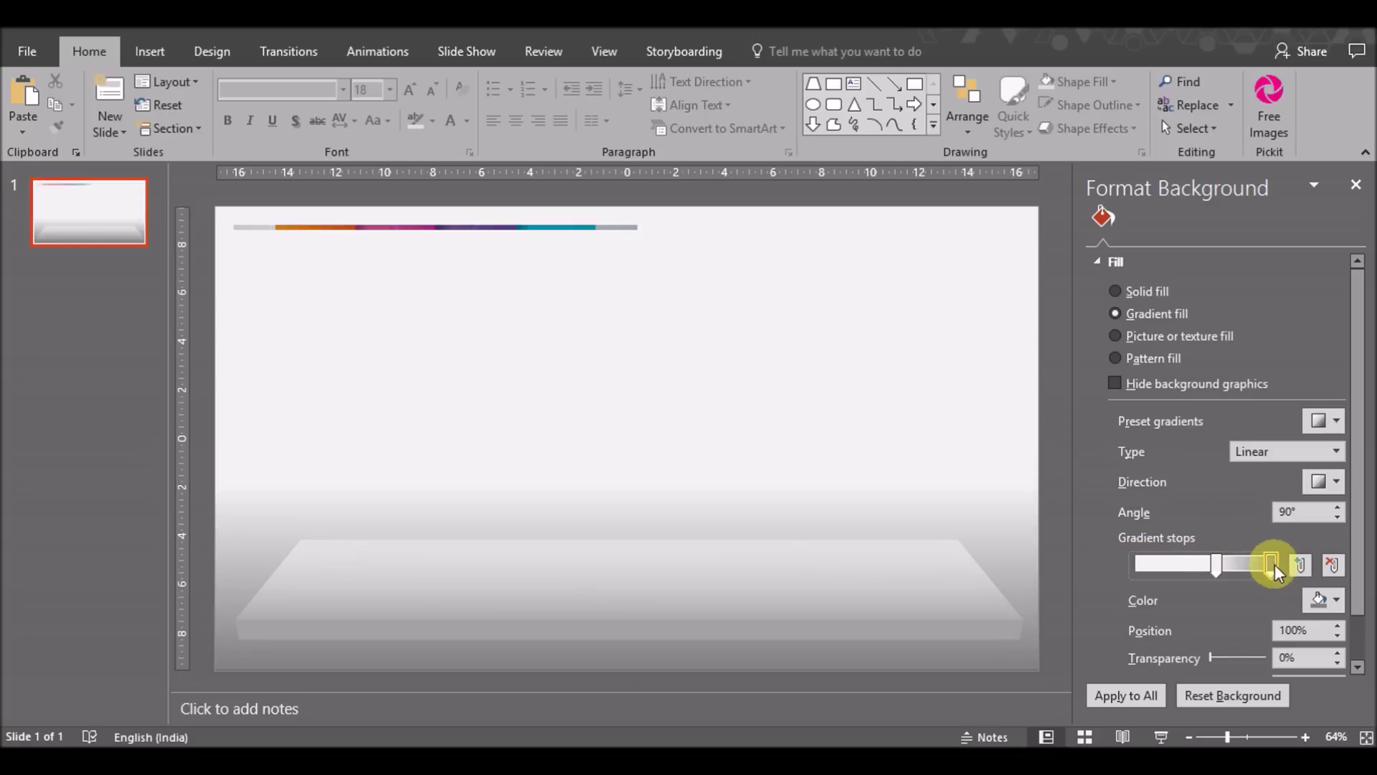
left_click(1329, 599)
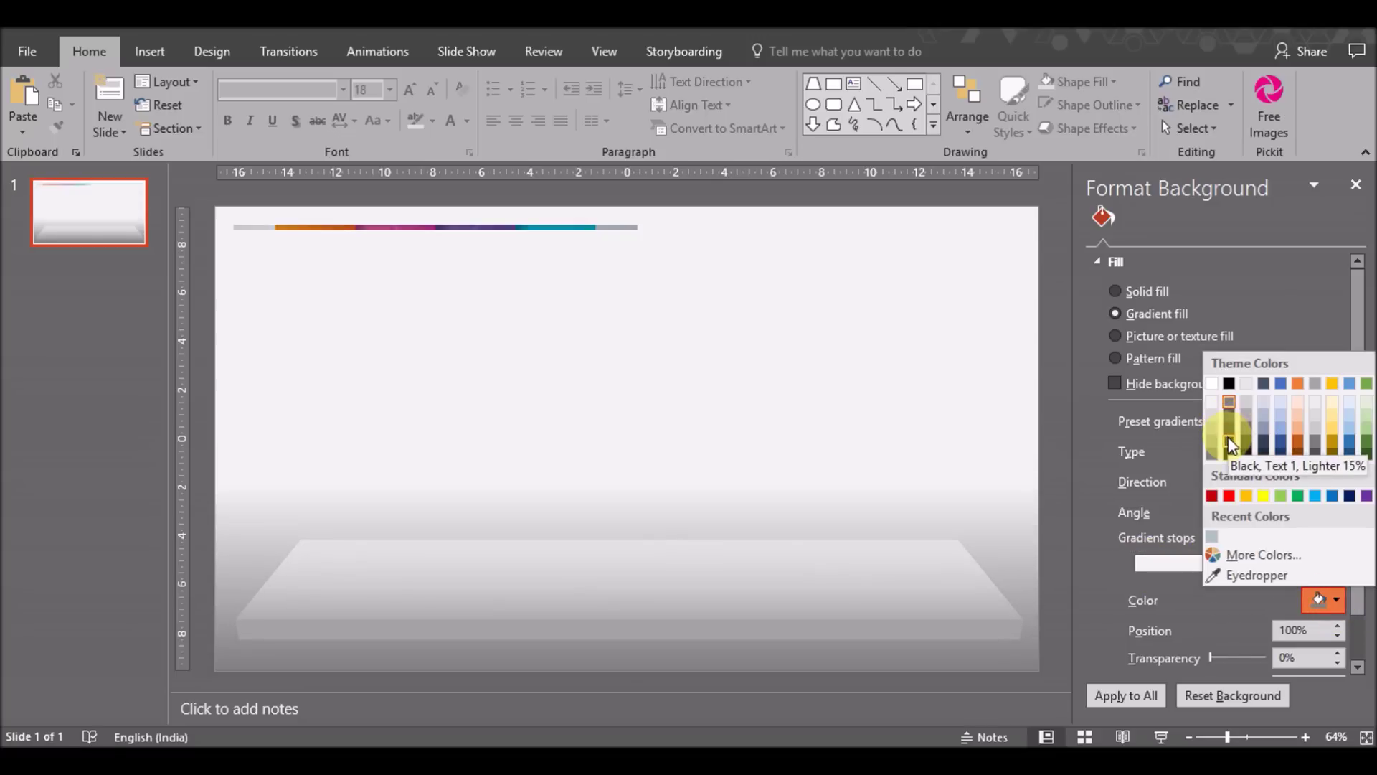
left_click(1229, 445)
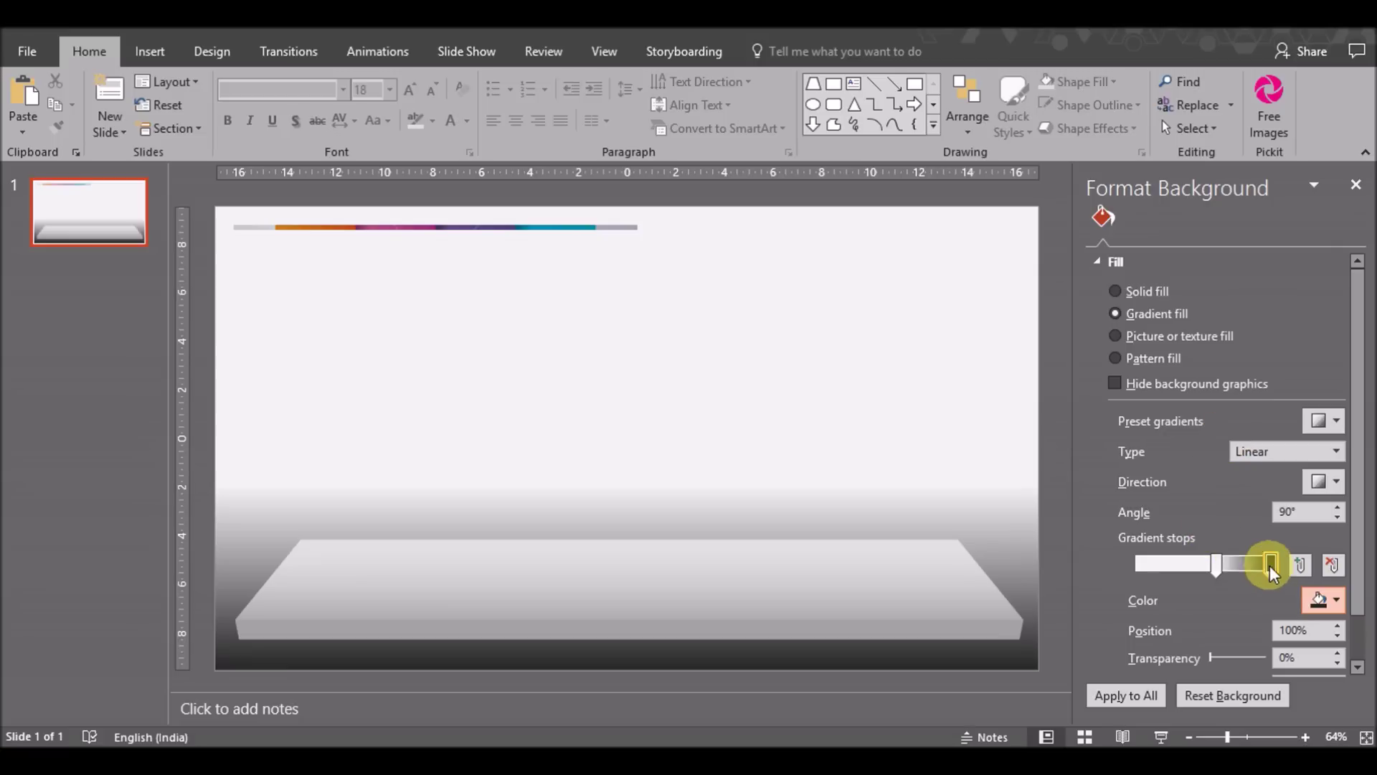
left_click_drag(1271, 572, 1302, 581)
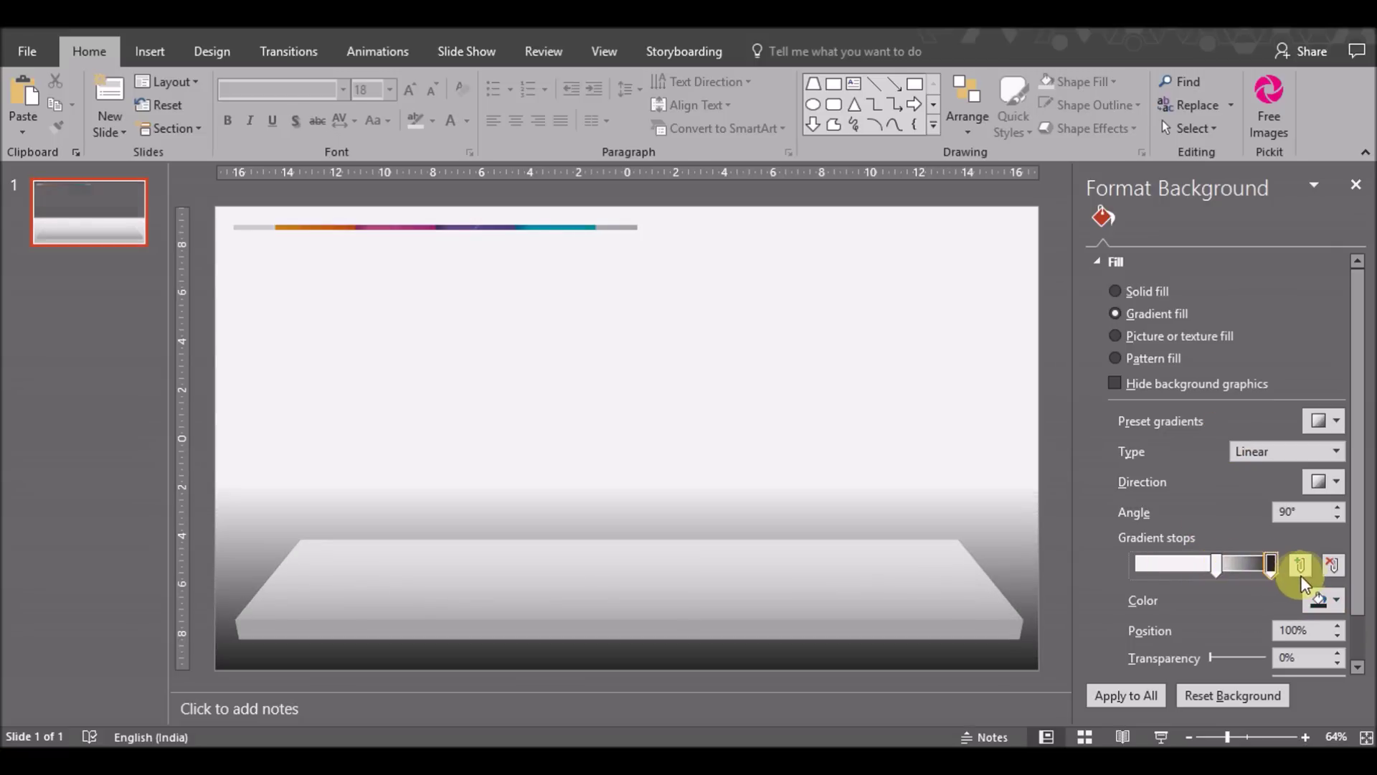
left_click_drag(1216, 567, 1100, 570)
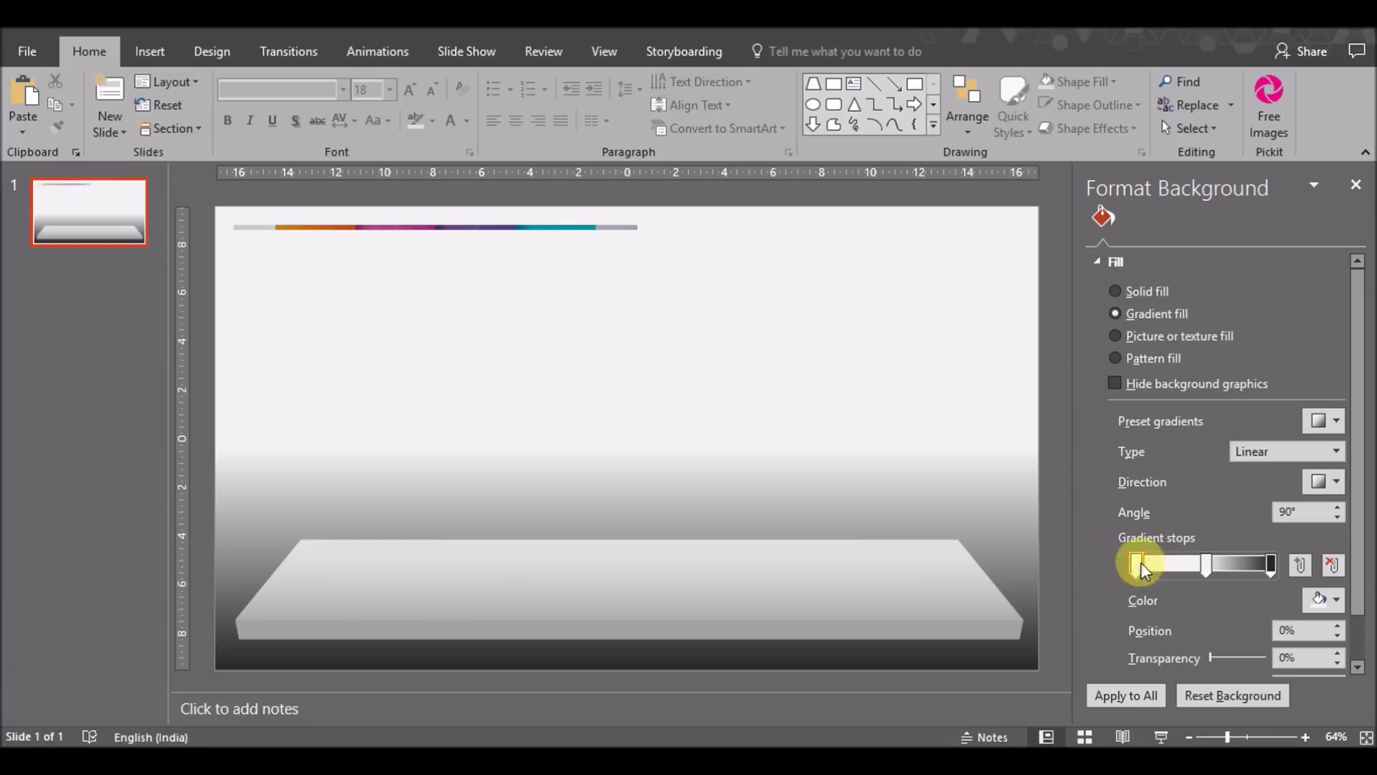
left_click(1335, 599)
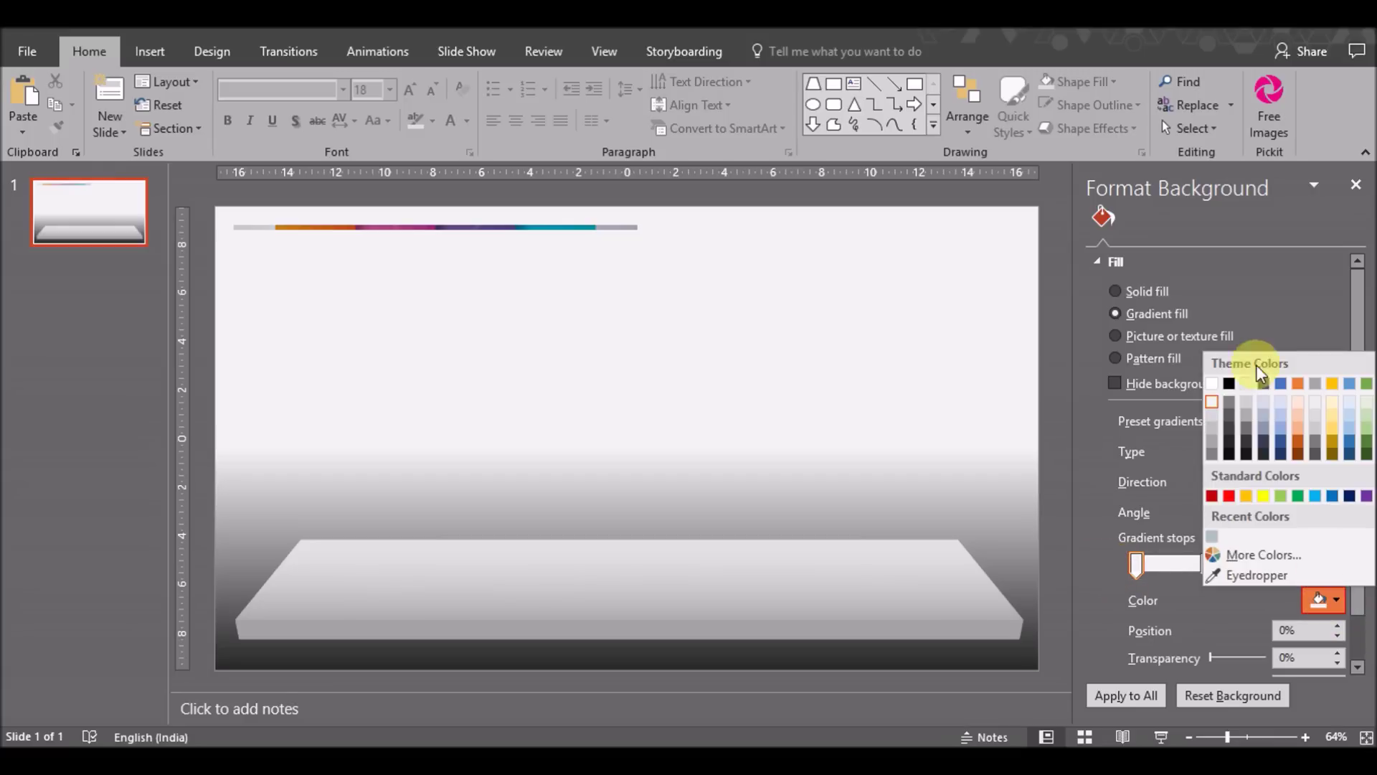
left_click(1245, 417)
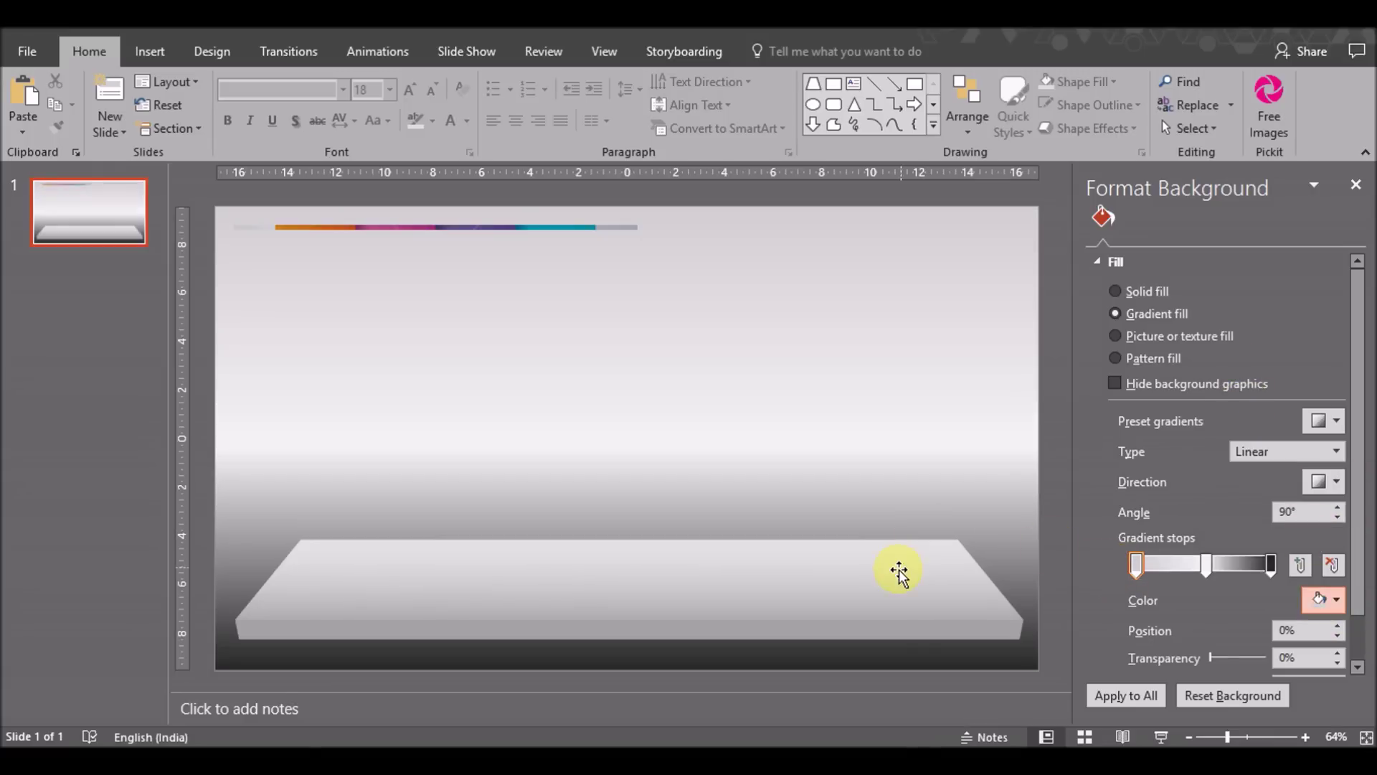
Select the platform and lighten its gradient stop colour.
left_click(901, 571)
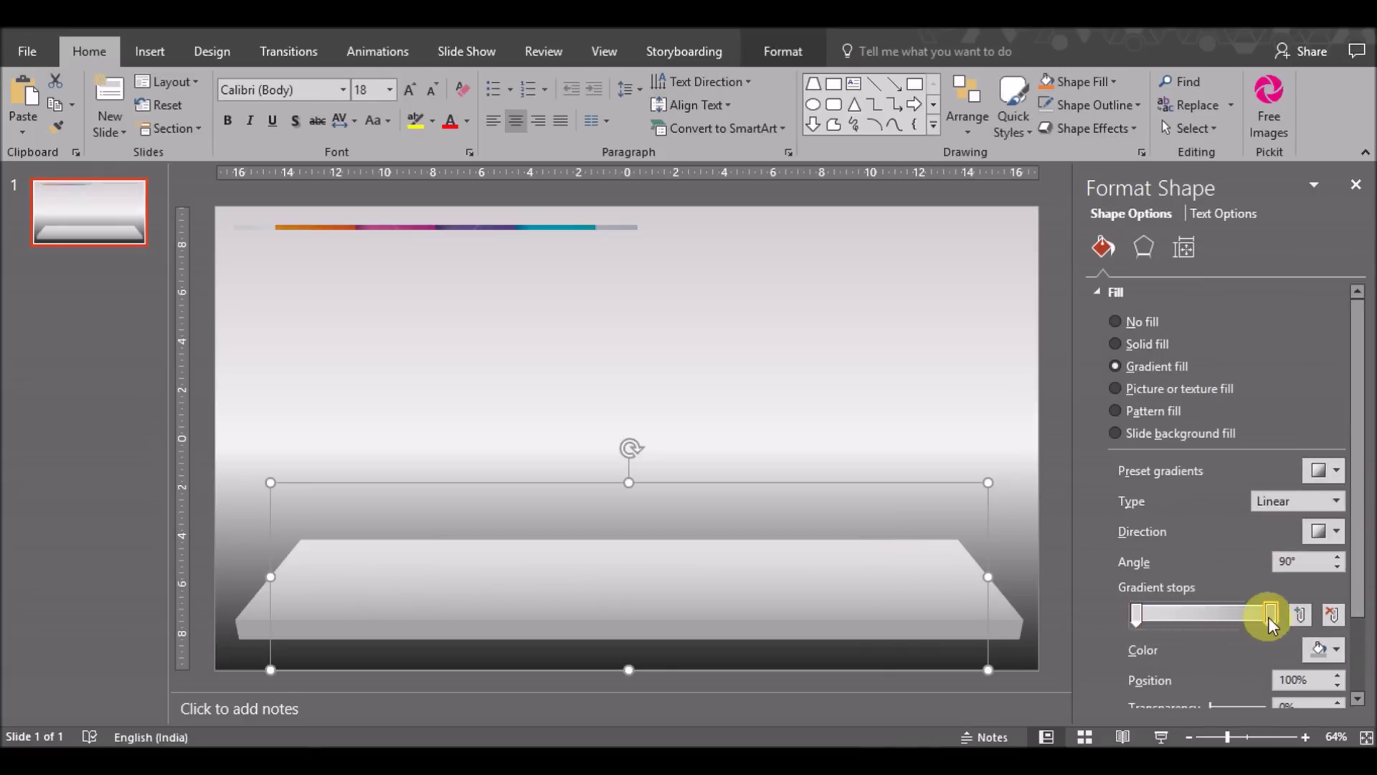
left_click(1336, 649)
left_click(1214, 464)
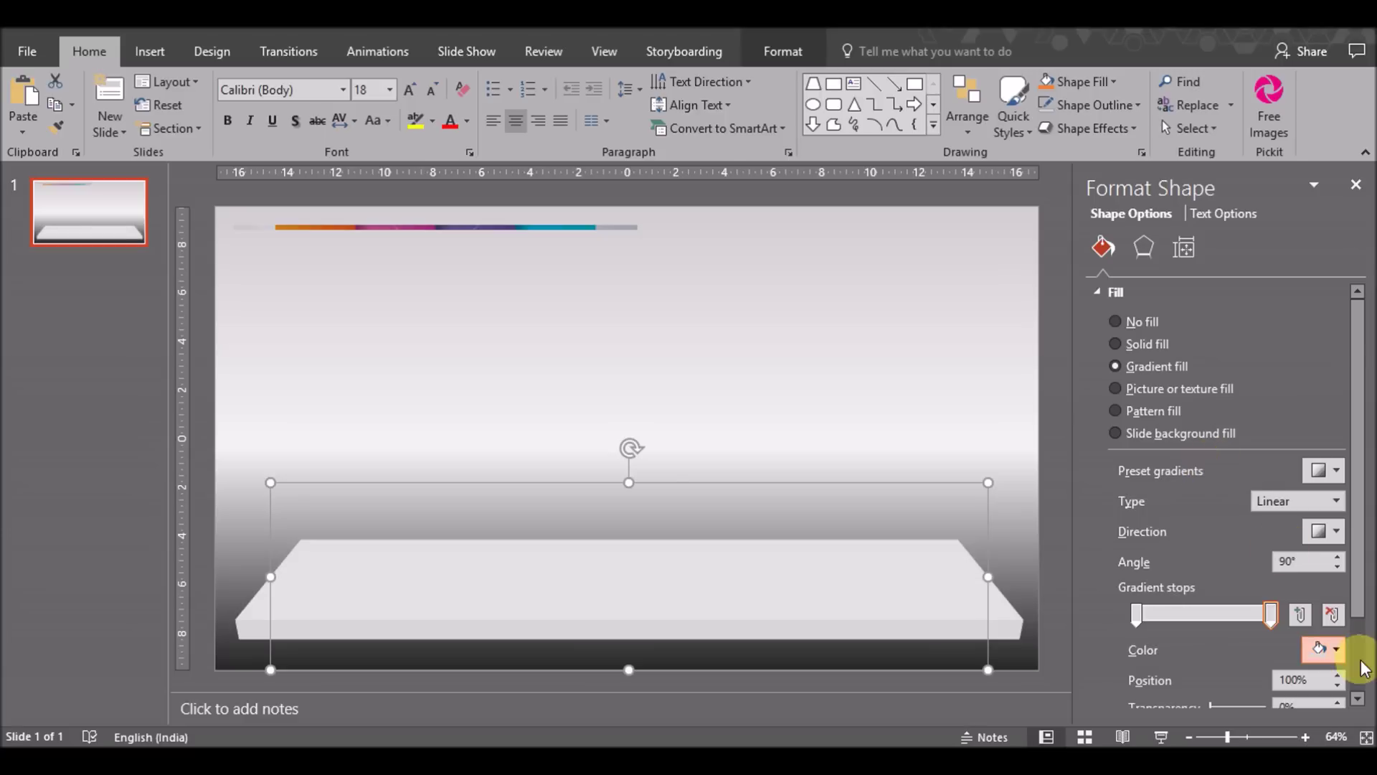
Recolour both platform gradient stops light so the platform looks white.
left_click(1335, 649)
left_click(1214, 477)
left_click(1136, 613)
left_click(1327, 649)
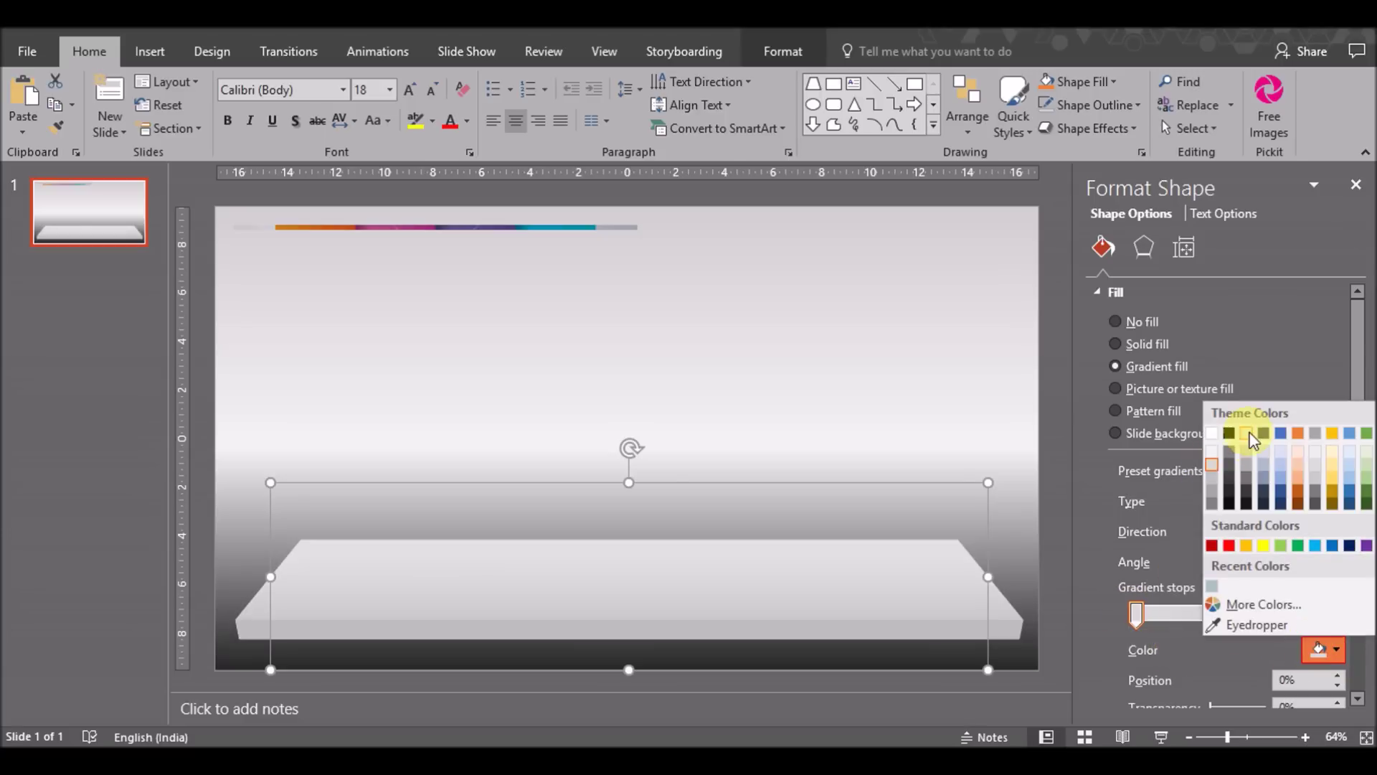
left_click(1213, 454)
Narrow the platform from both sides and centre it horizontally on the slide.
left_click(605, 344)
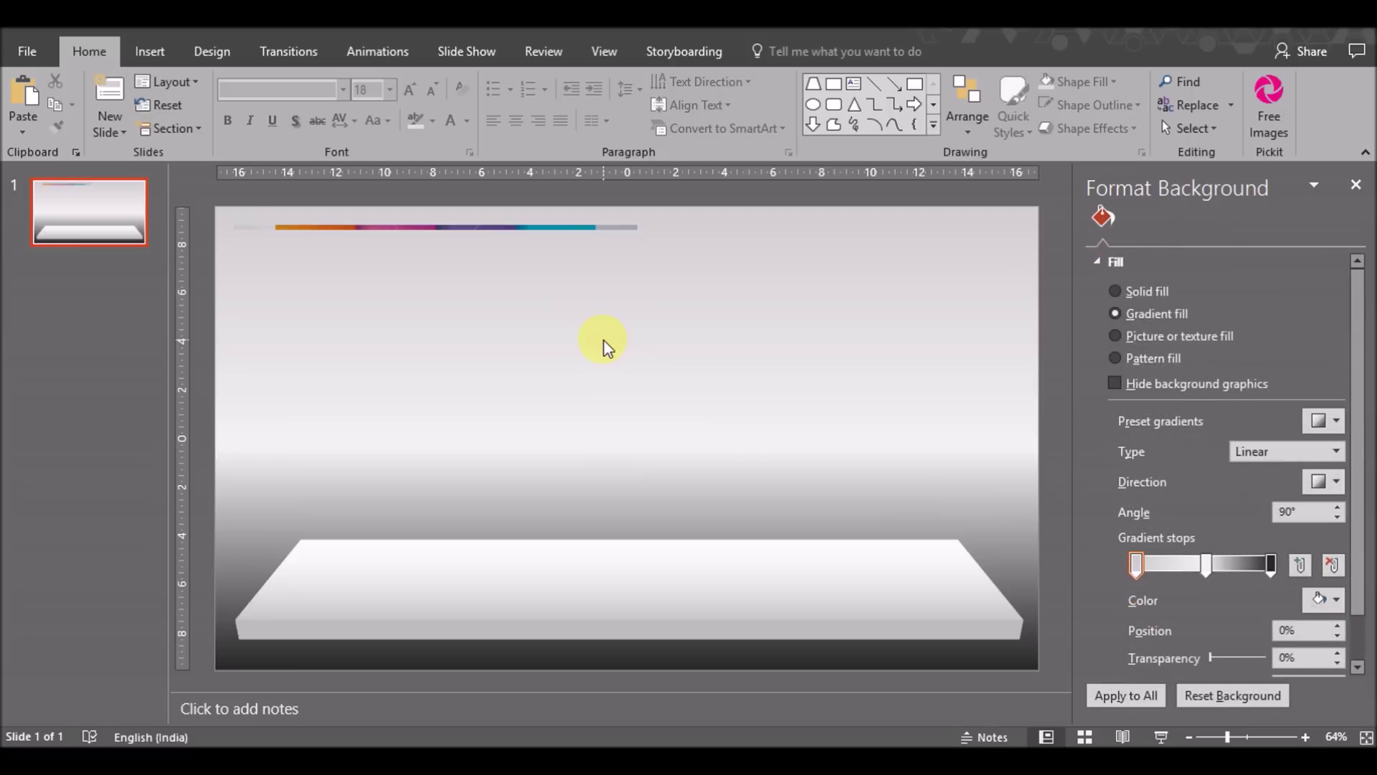
left_click(762, 605)
left_click_drag(987, 574, 852, 575)
left_click_drag(750, 560, 713, 544)
left_click(783, 56)
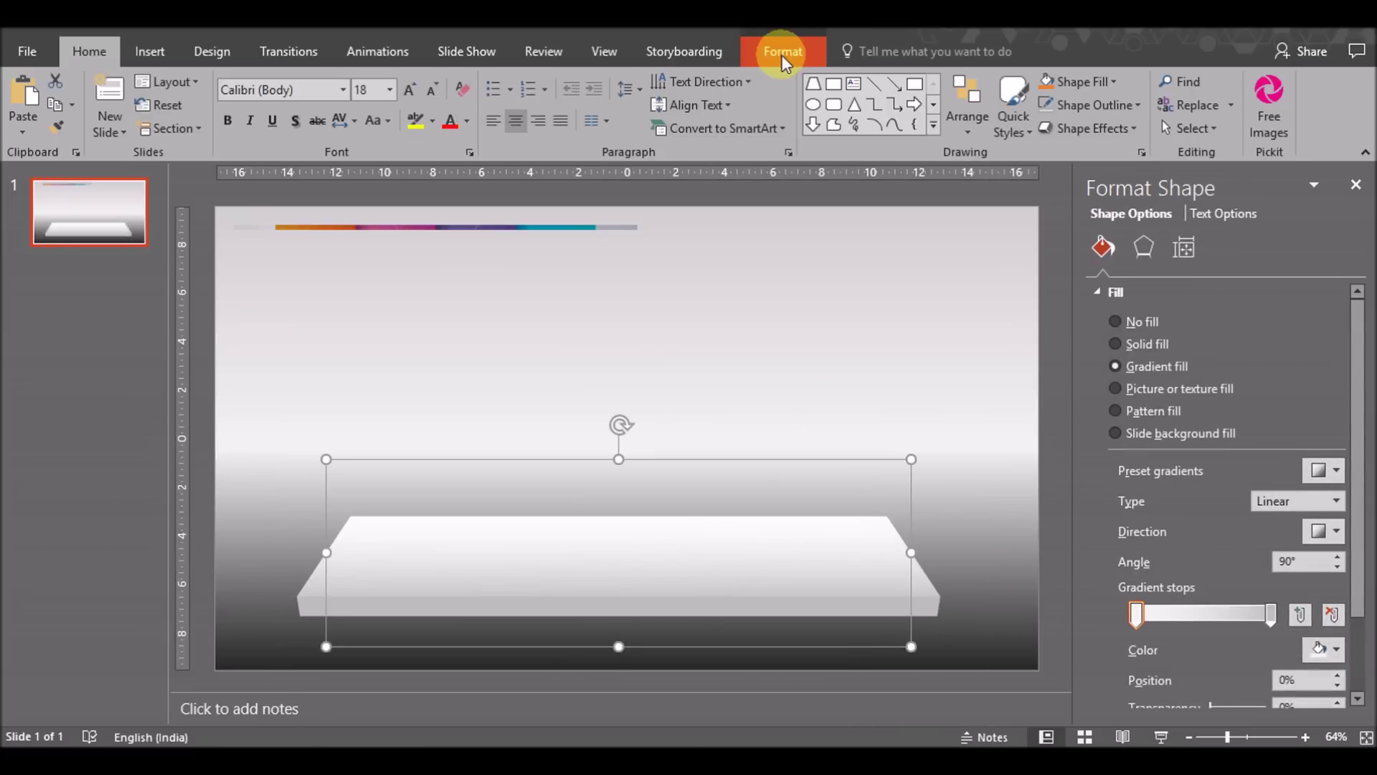
left_click(1057, 80)
left_click(1080, 126)
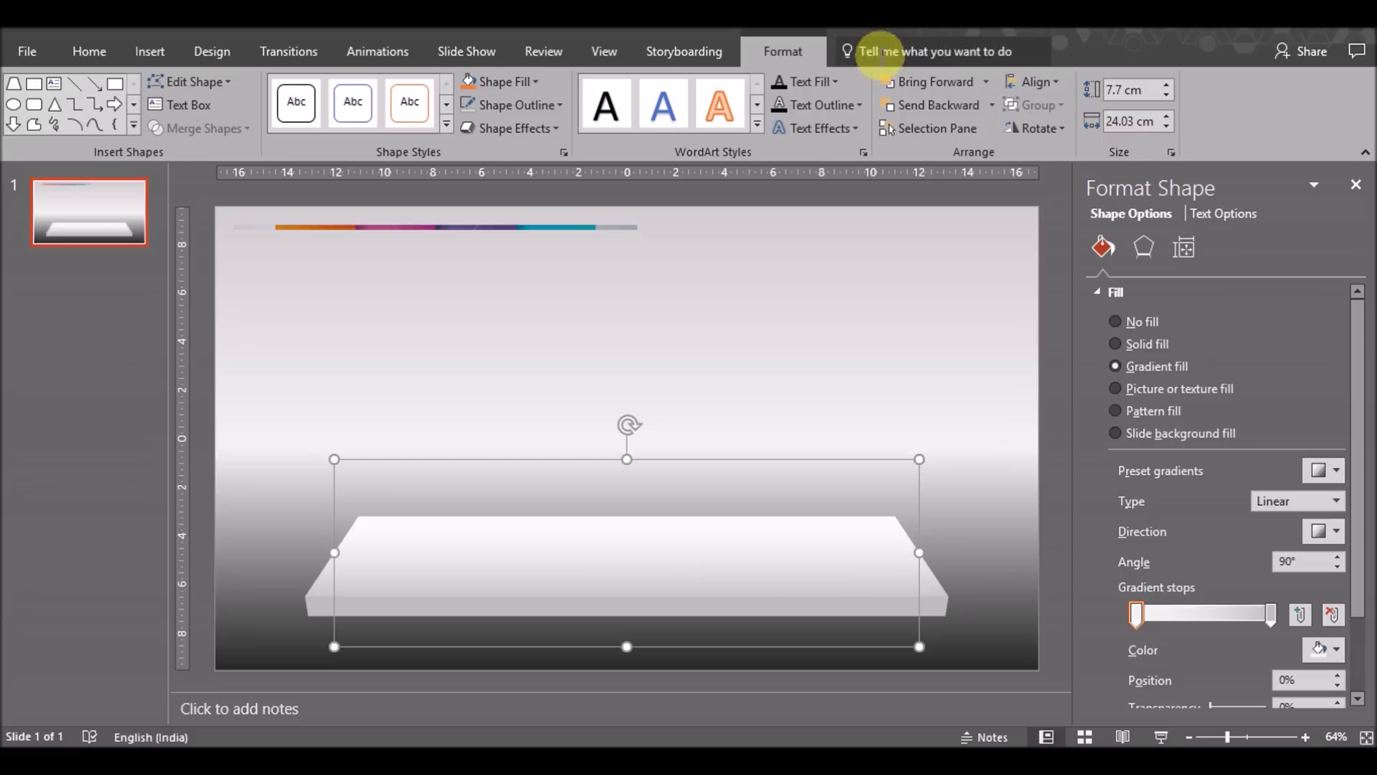
Add a reflection effect beneath the platform.
left_click(549, 128)
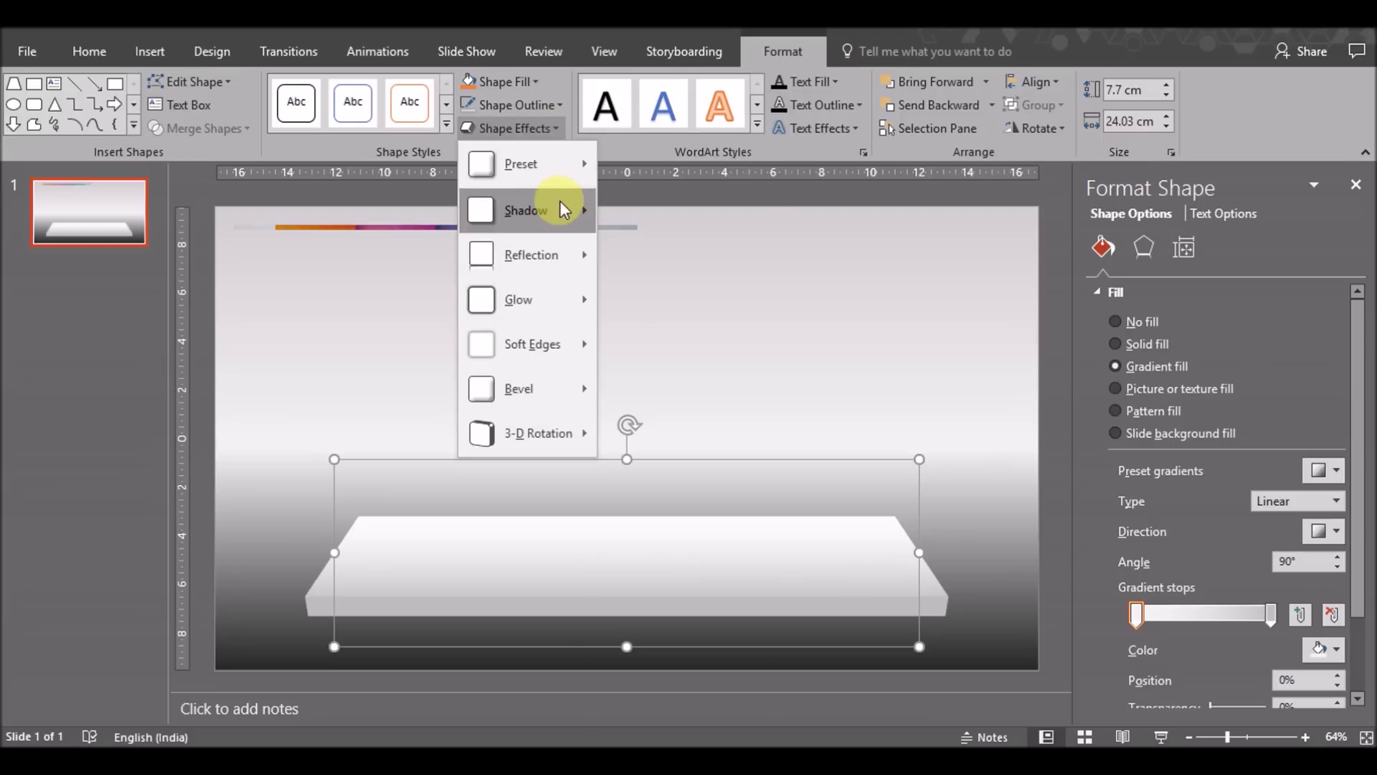
mouse_move(531, 255)
left_click(697, 363)
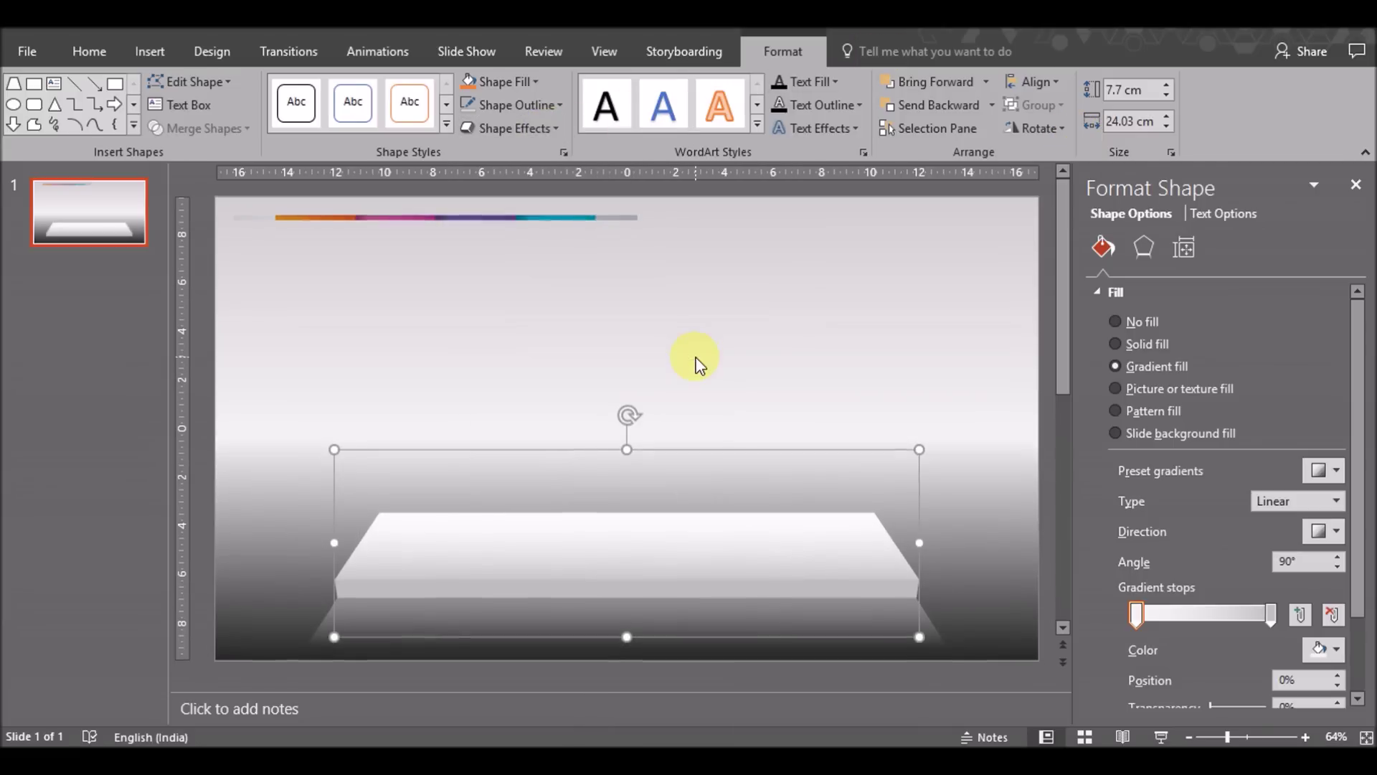
left_click(998, 490)
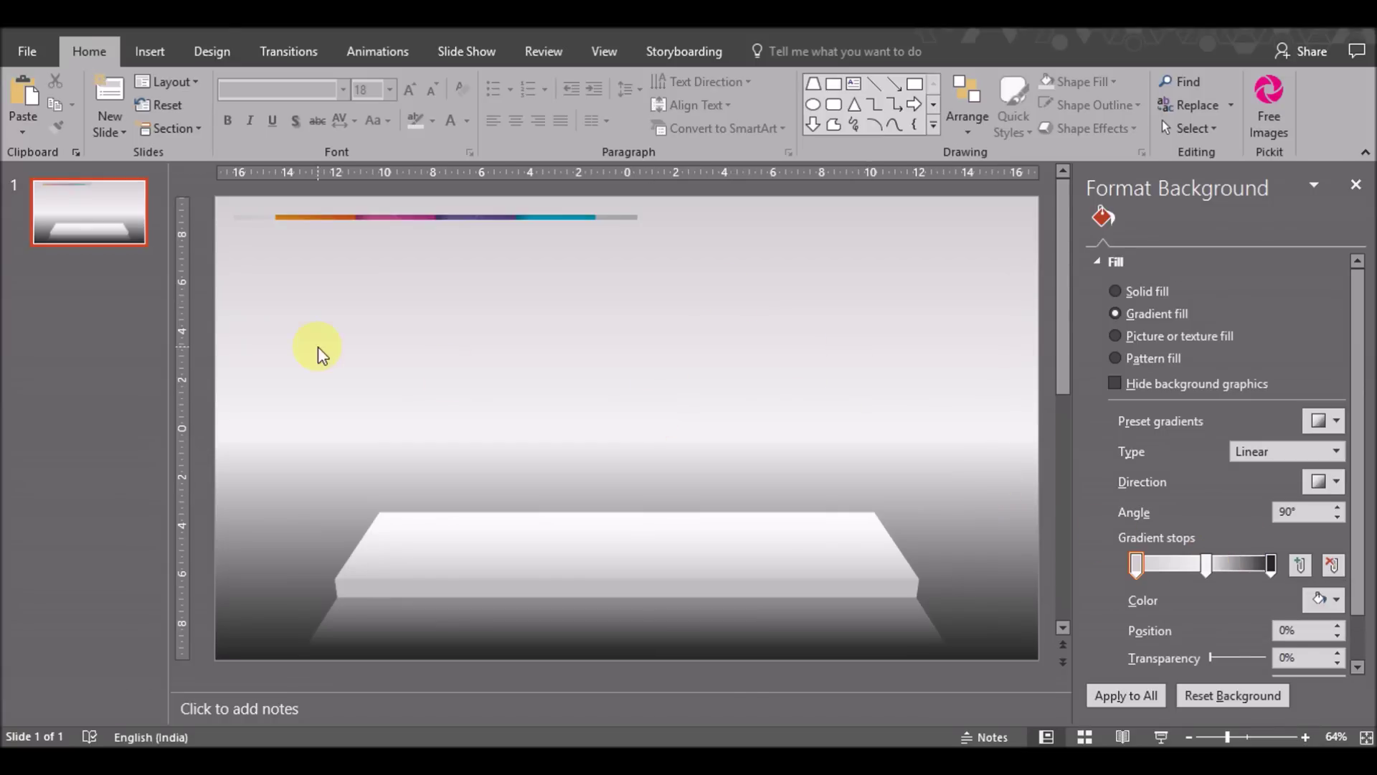
left_click(150, 51)
Draw a small thin bar on the platform's left side and stack copies on top.
left_click(342, 107)
left_click(436, 175)
left_click_drag(414, 533, 456, 536)
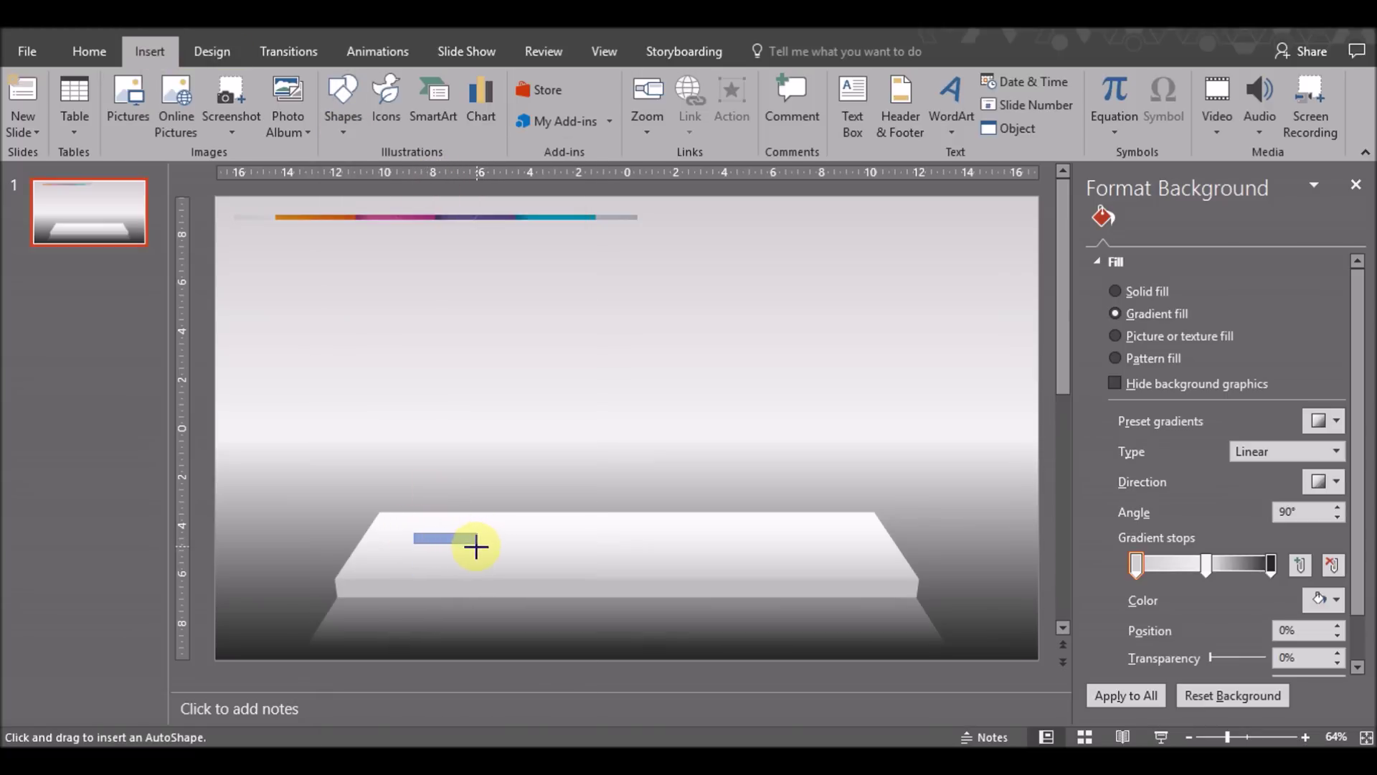
left_click_drag(480, 551, 462, 528)
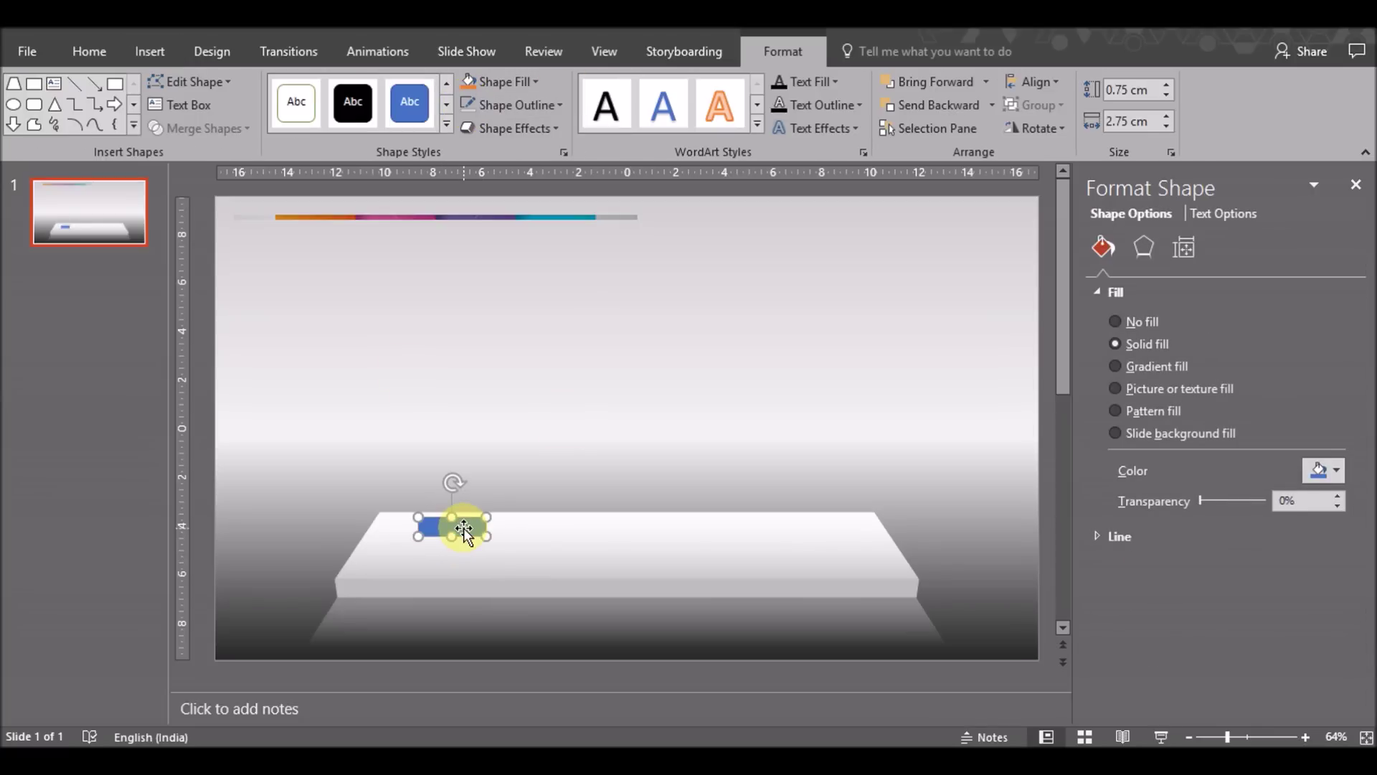
left_click_drag(469, 534, 477, 495)
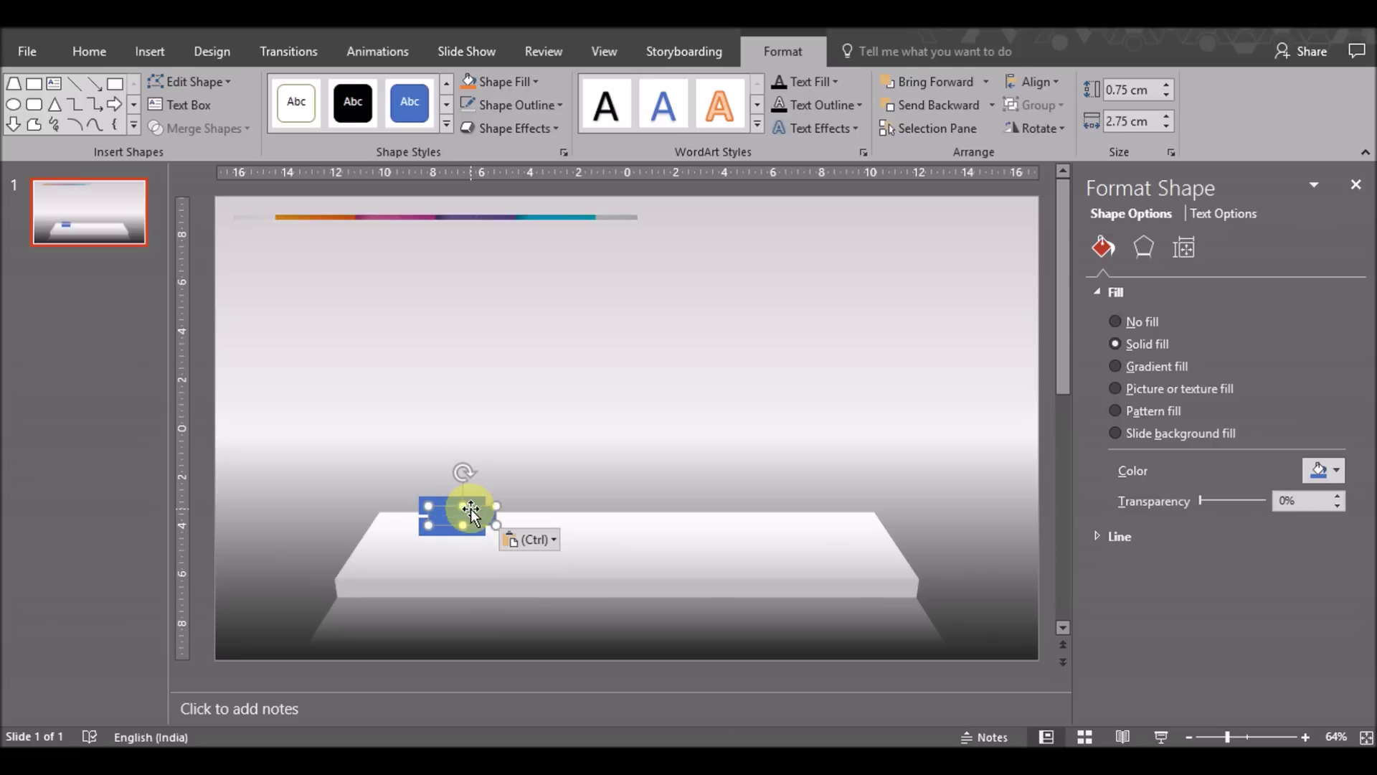
left_click_drag(470, 481, 469, 441)
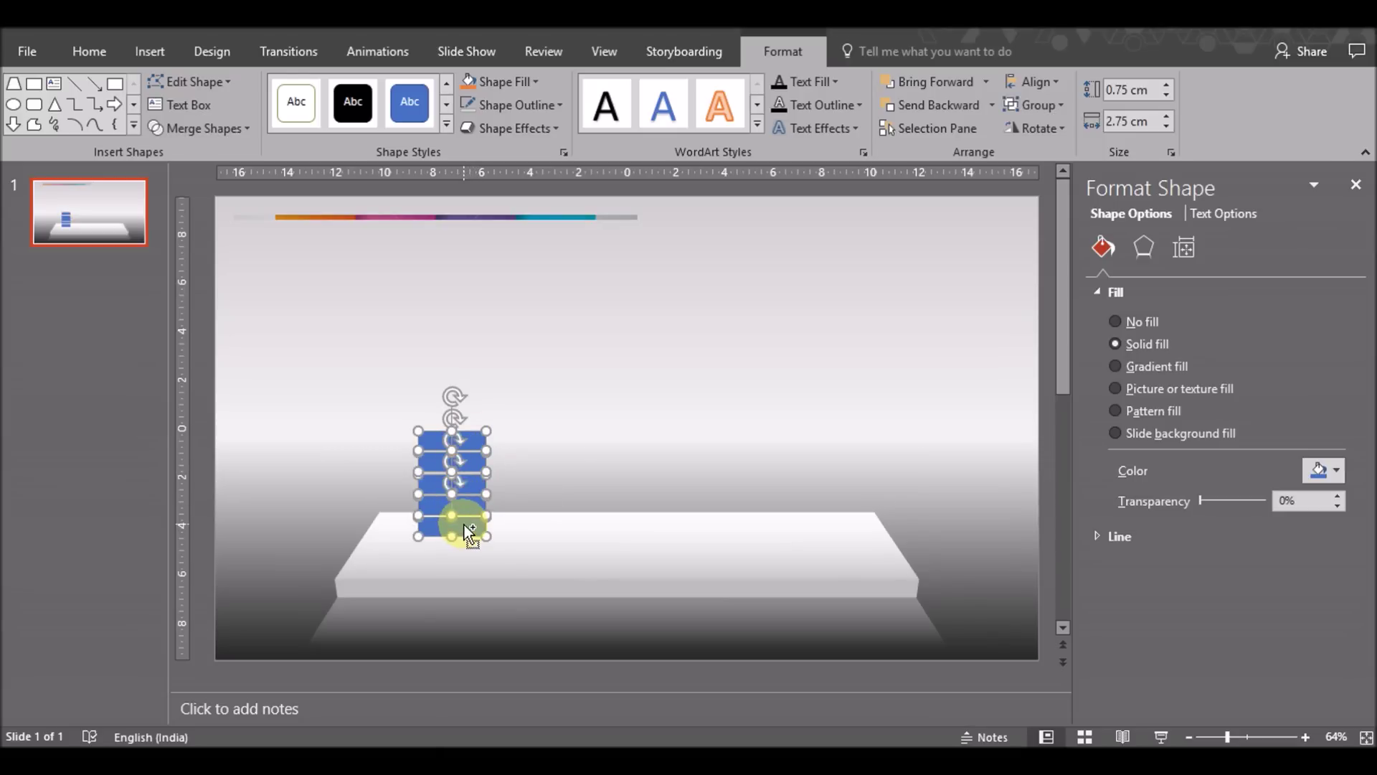
Duplicate the bars into a ten-bar column and group them as one 8.76 × 2.75 cm object.
key("ctrl+d")
left_click_drag(475, 429, 471, 328)
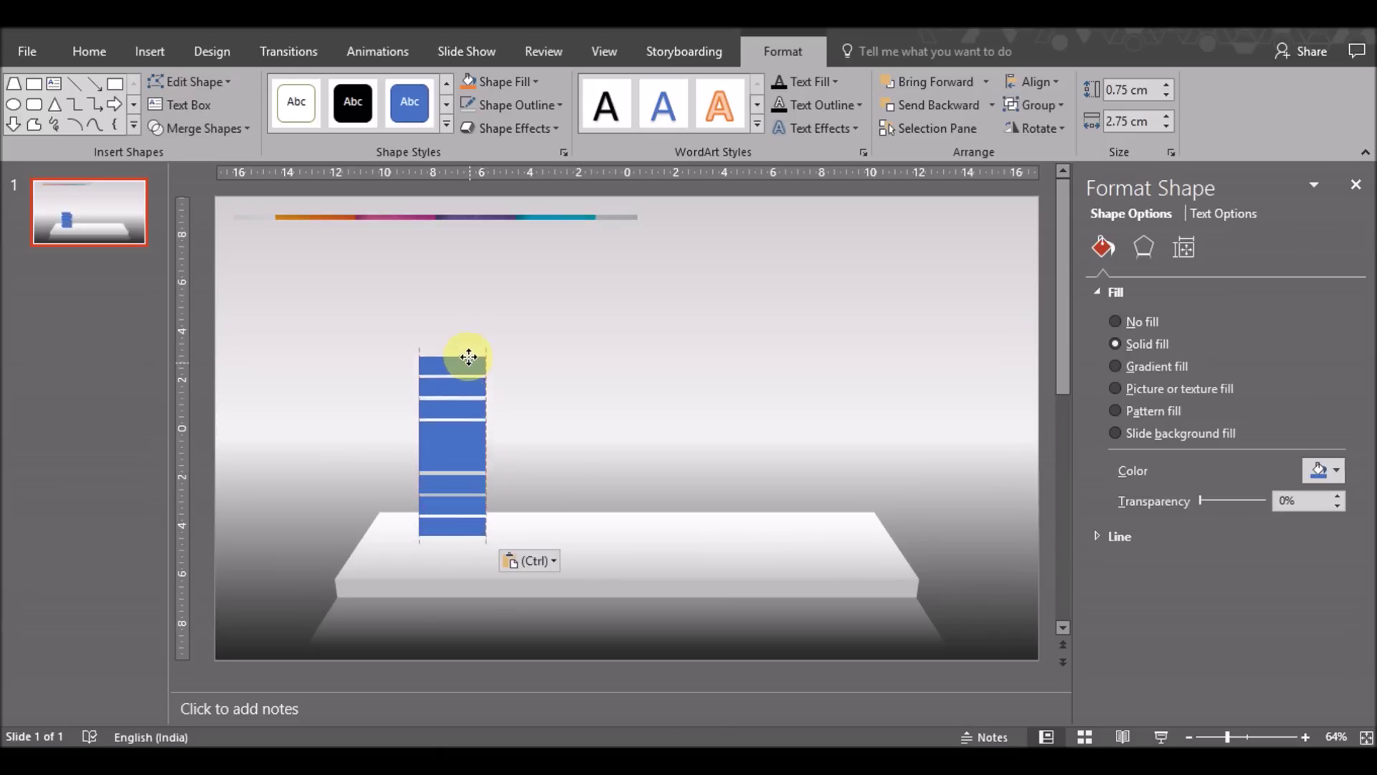
left_click_drag(471, 329, 471, 331)
left_click(464, 439, "shift")
left_click(459, 466, "shift")
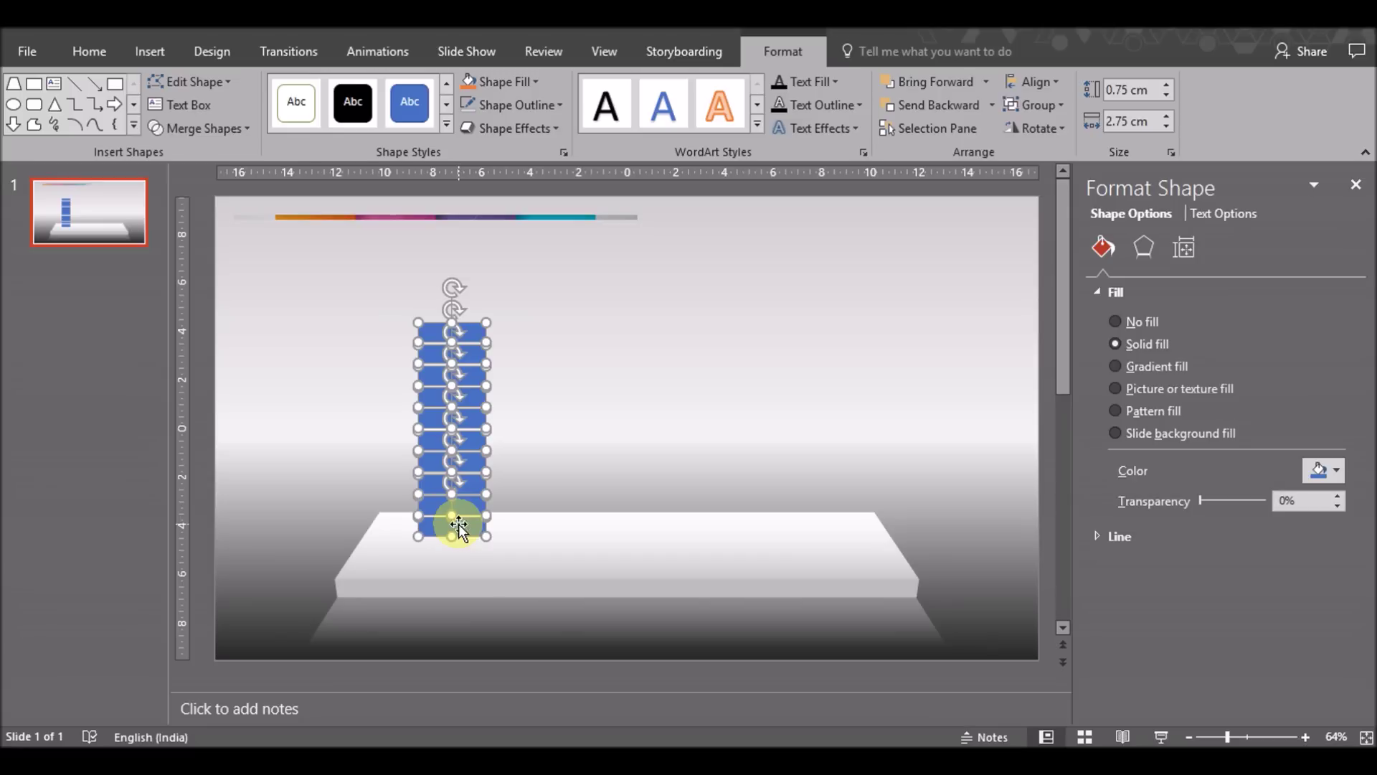
key("ctrl+g")
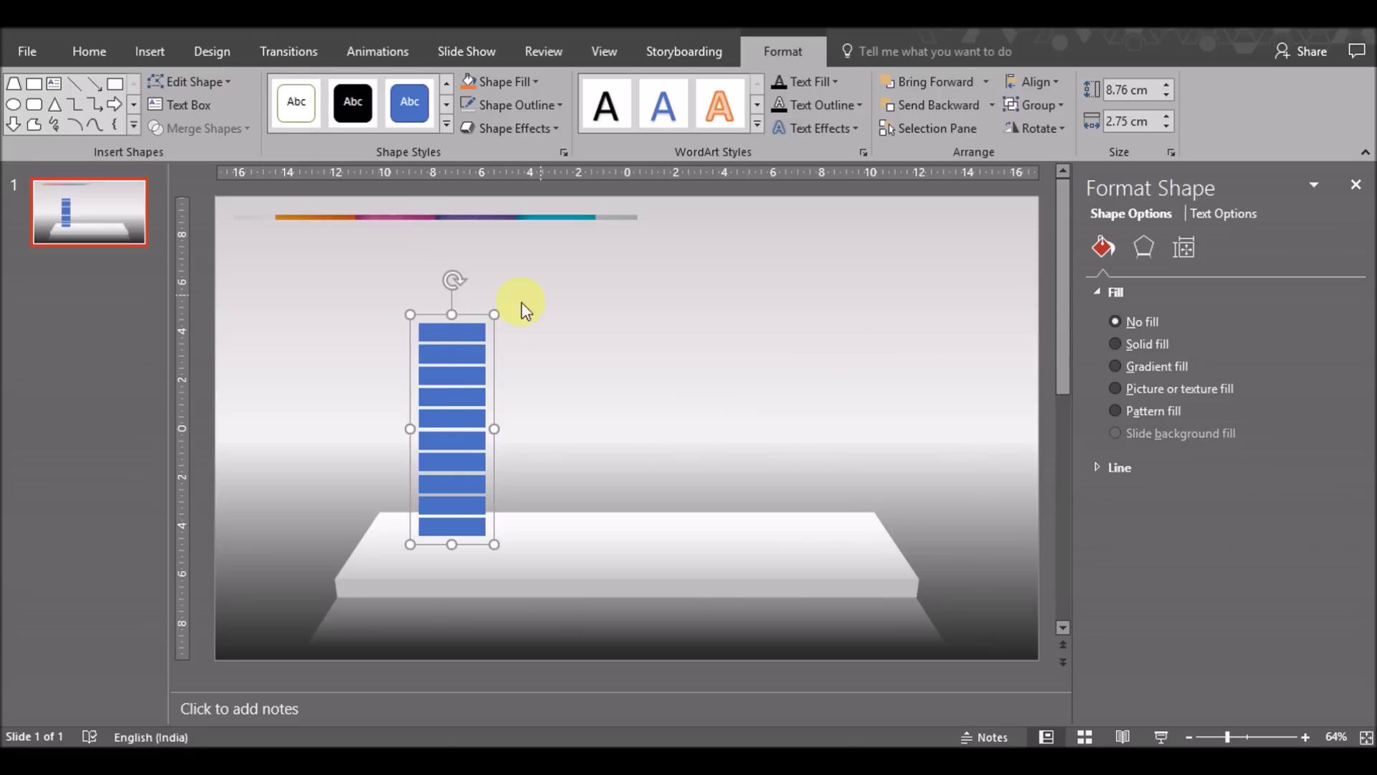
Fill the top bar with the orange sampled by eyedropper from the slide's top strip.
left_click(449, 329)
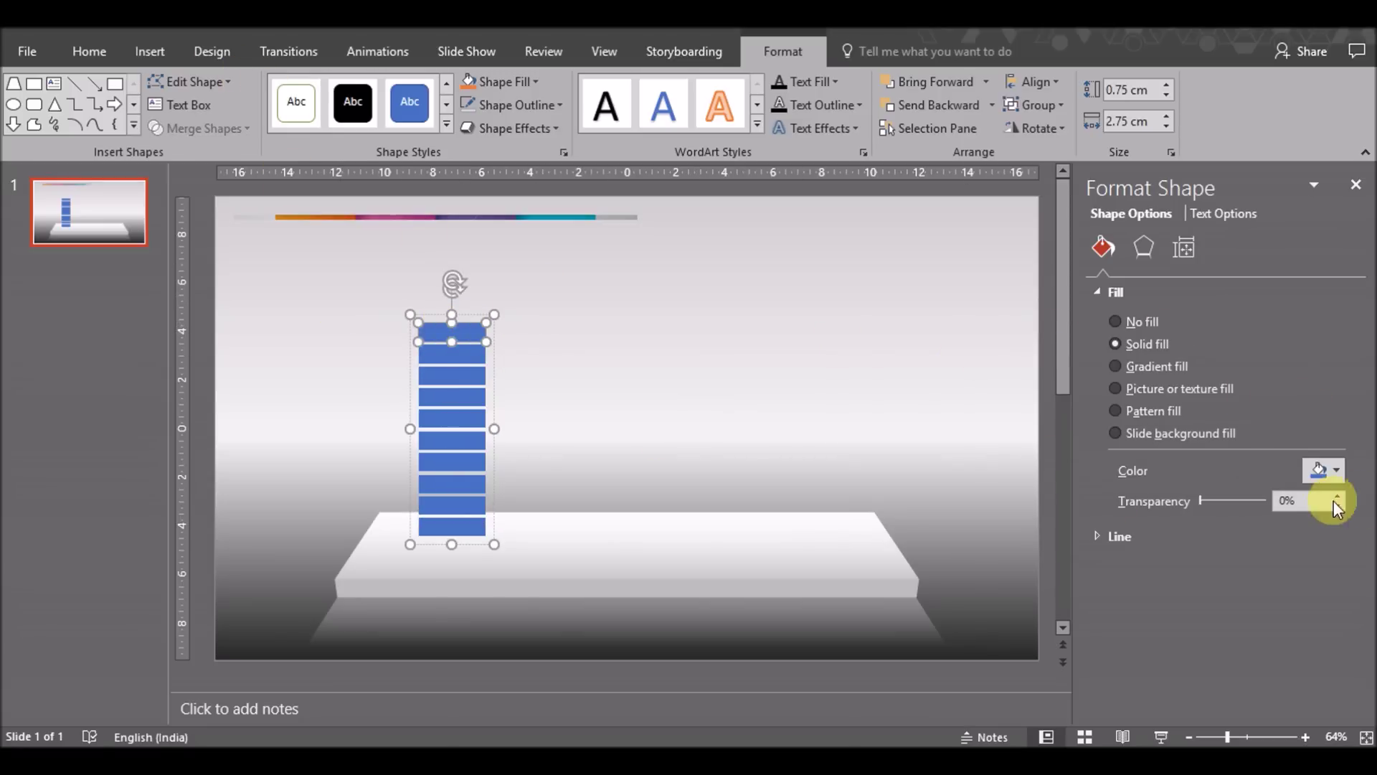
left_click(1323, 470)
left_click(1255, 707)
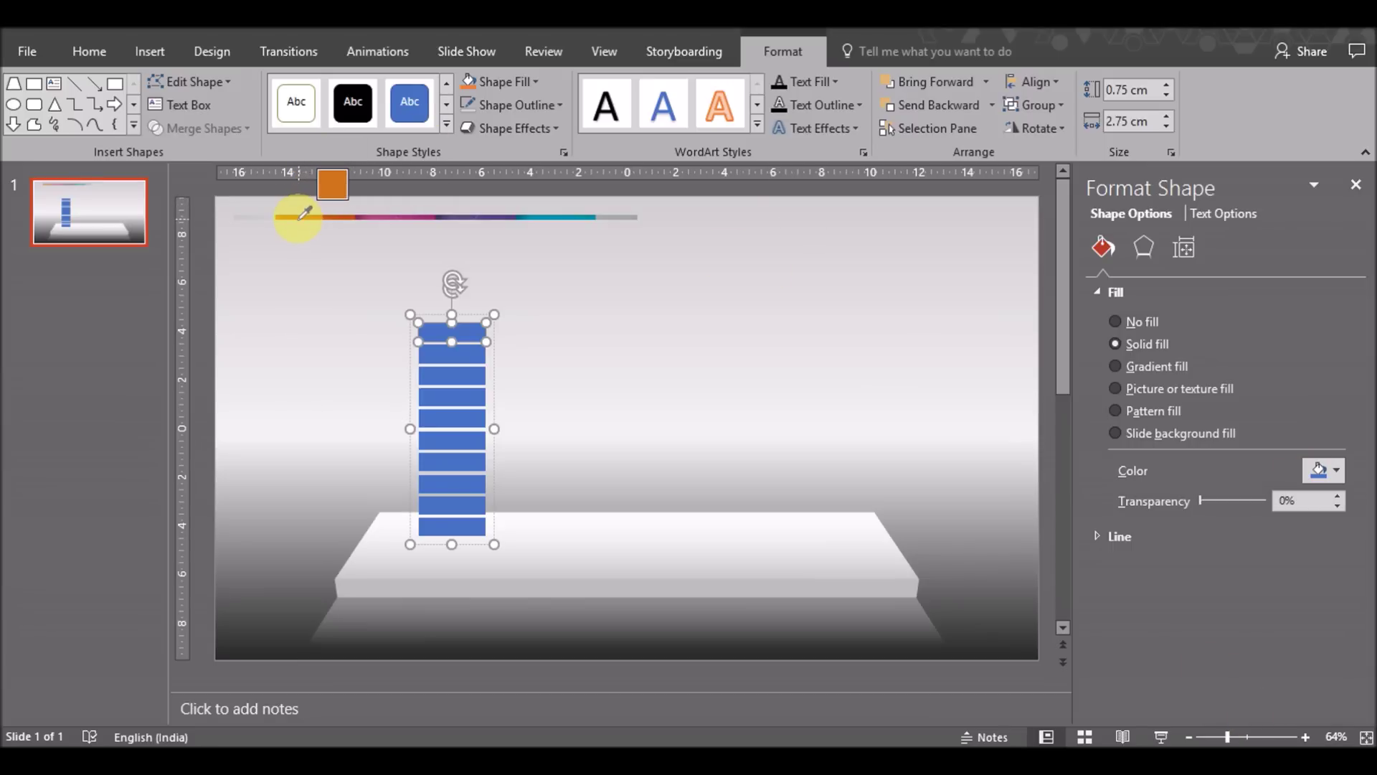
left_click(301, 216)
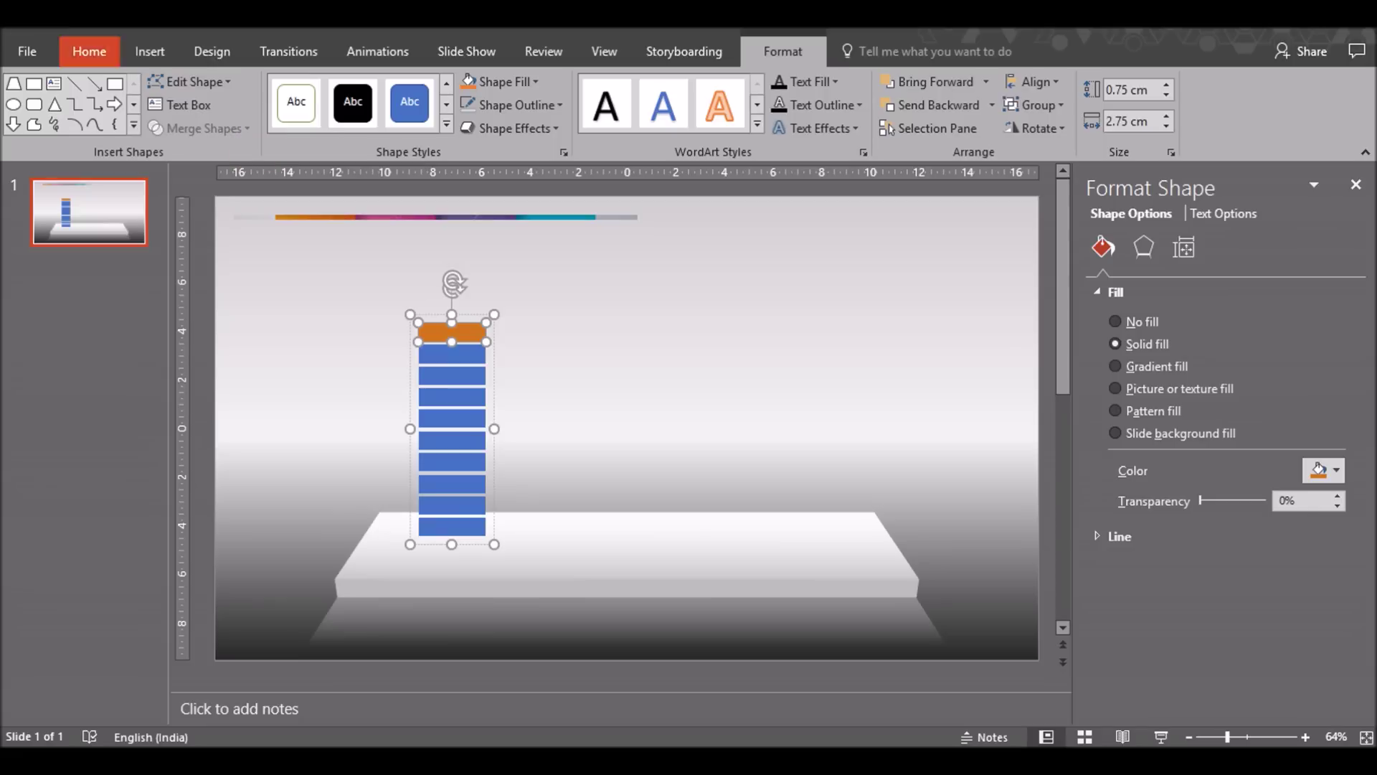
Copy the orange fill with Format Painter onto the nine remaining bars of the column.
left_click(78, 51)
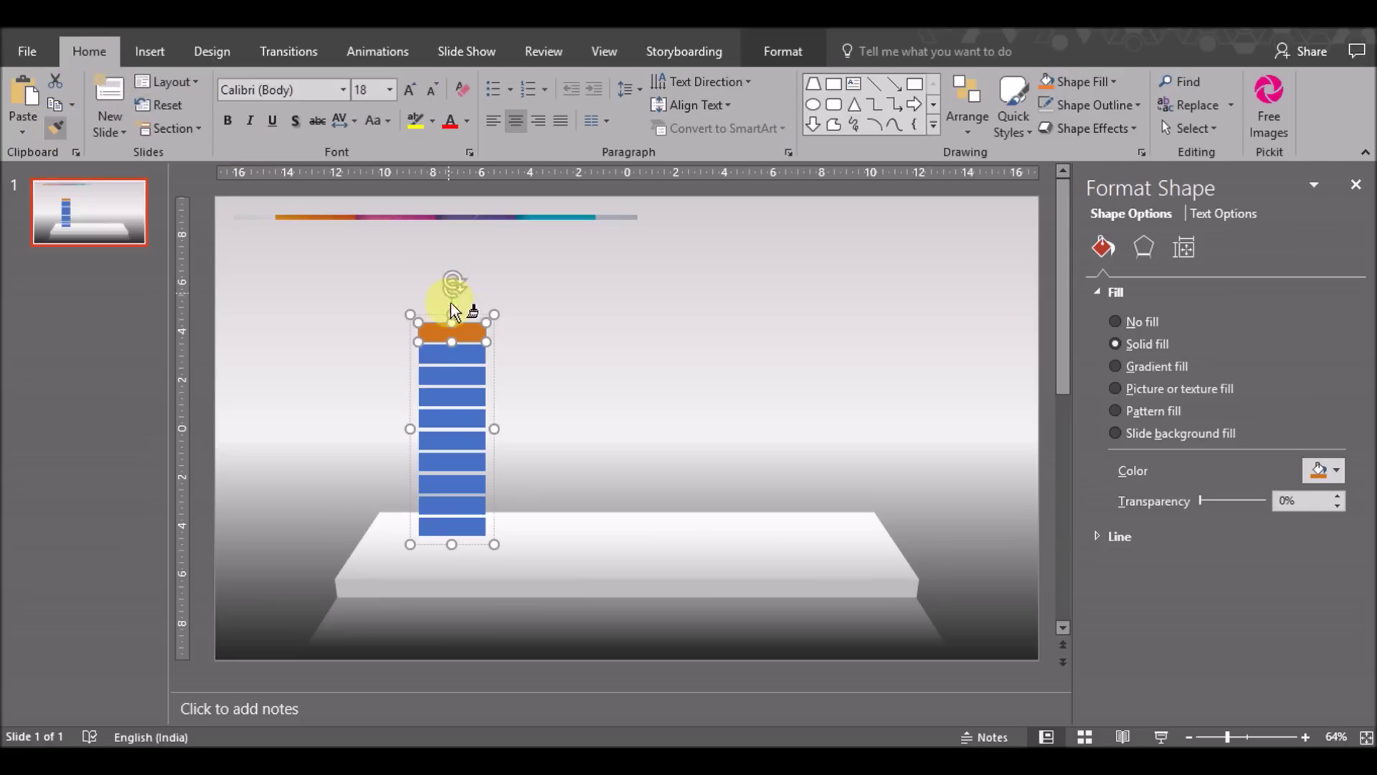
left_click(450, 357)
left_click(450, 375)
left_click(450, 395)
left_click(451, 417)
left_click(452, 439)
left_click(452, 461)
left_click(451, 482)
left_click(450, 501)
left_click(451, 525)
left_click(47, 132)
left_click(496, 315)
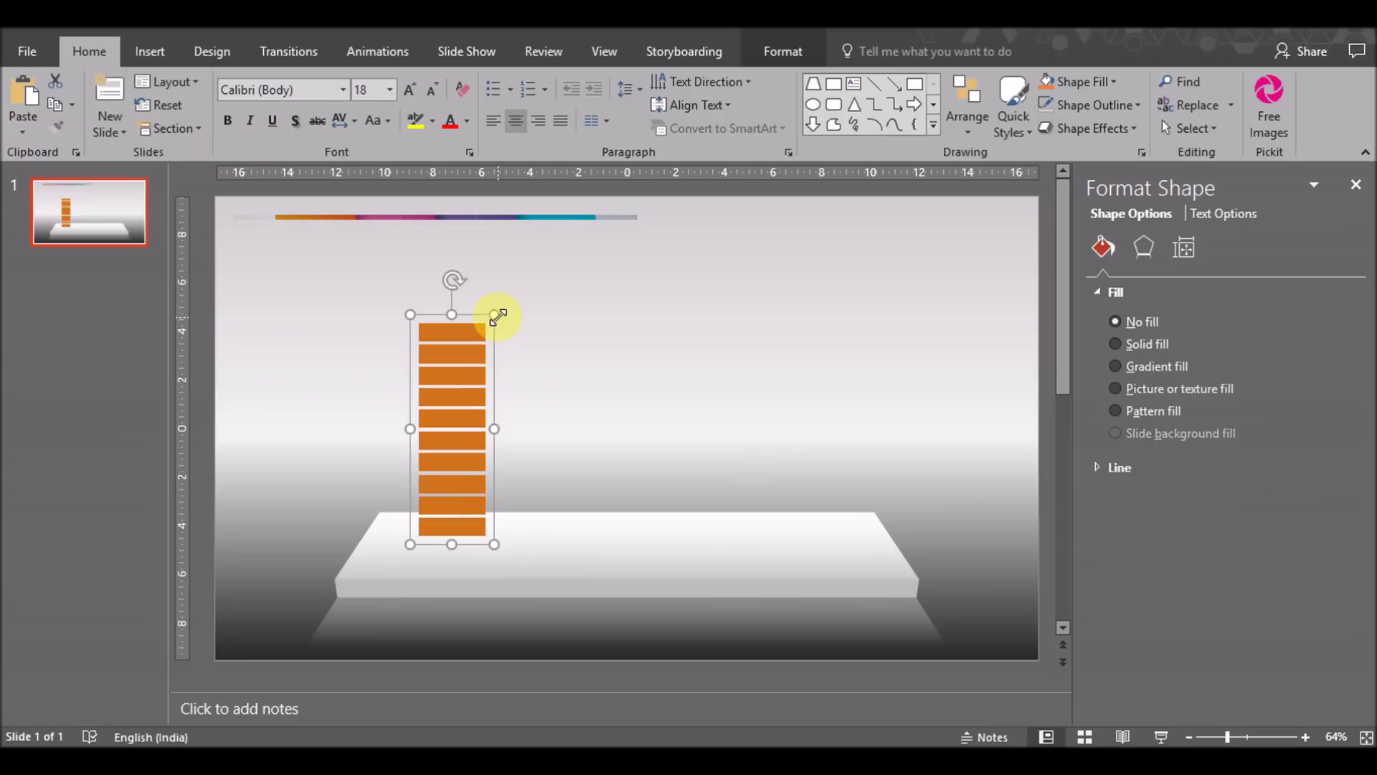
left_click(462, 328)
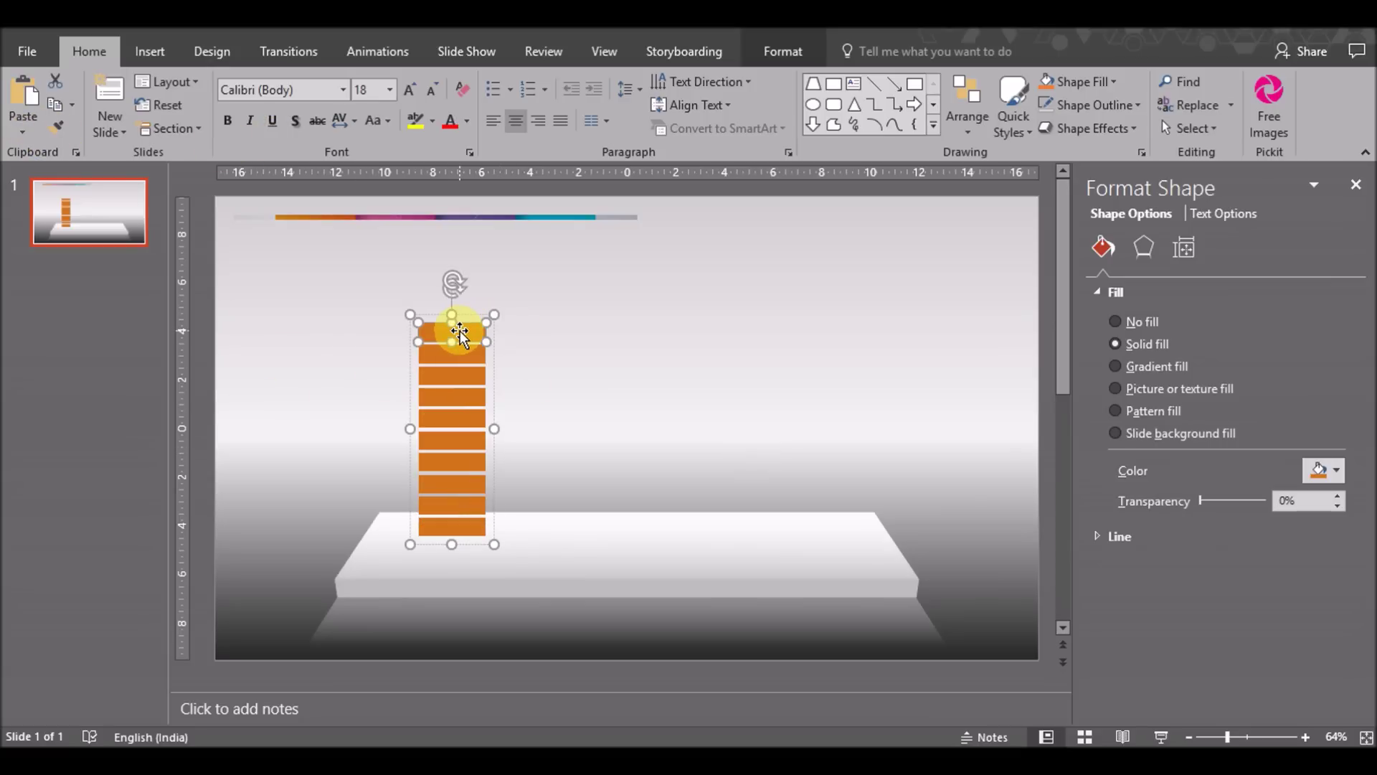
Give the top orange bar an Inside: Top Left shadow.
left_click(767, 48)
left_click(528, 133)
mouse_move(527, 210)
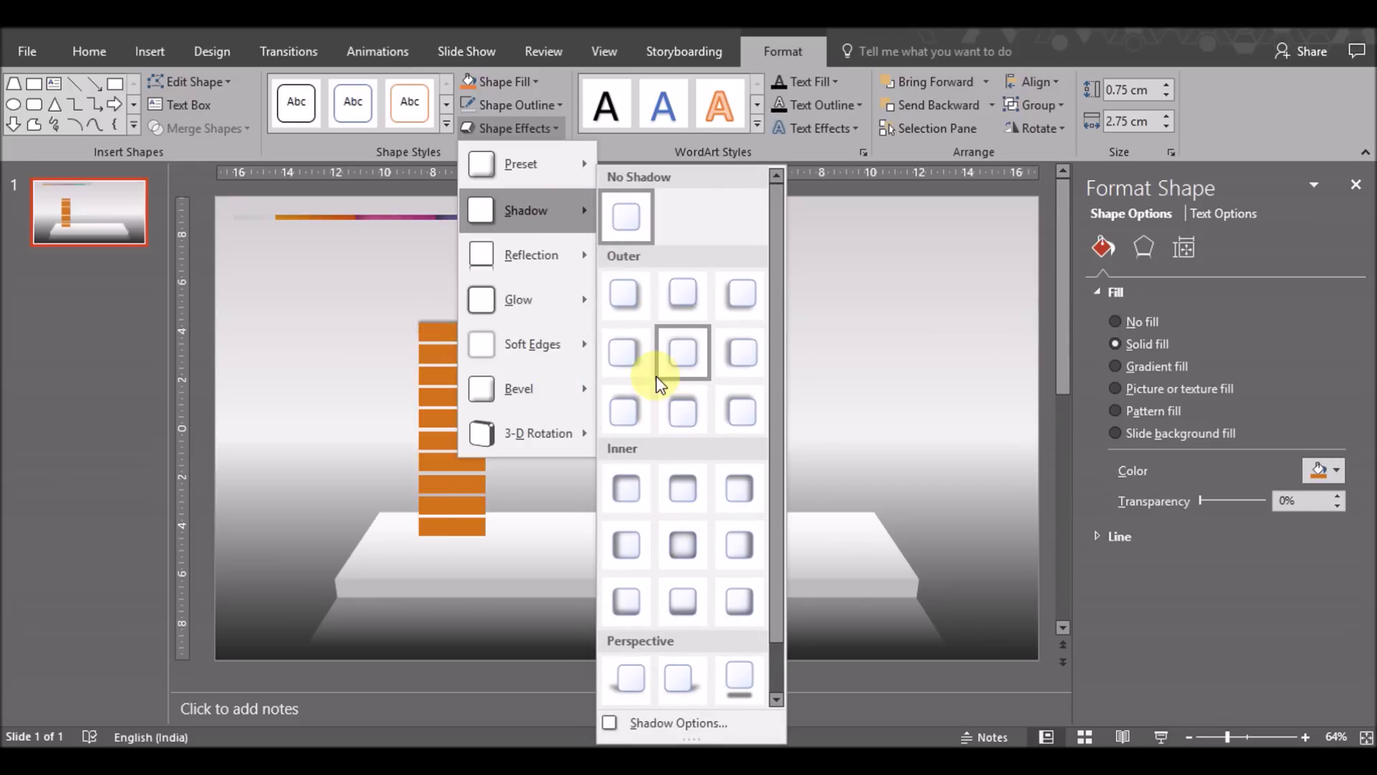
left_click(626, 502)
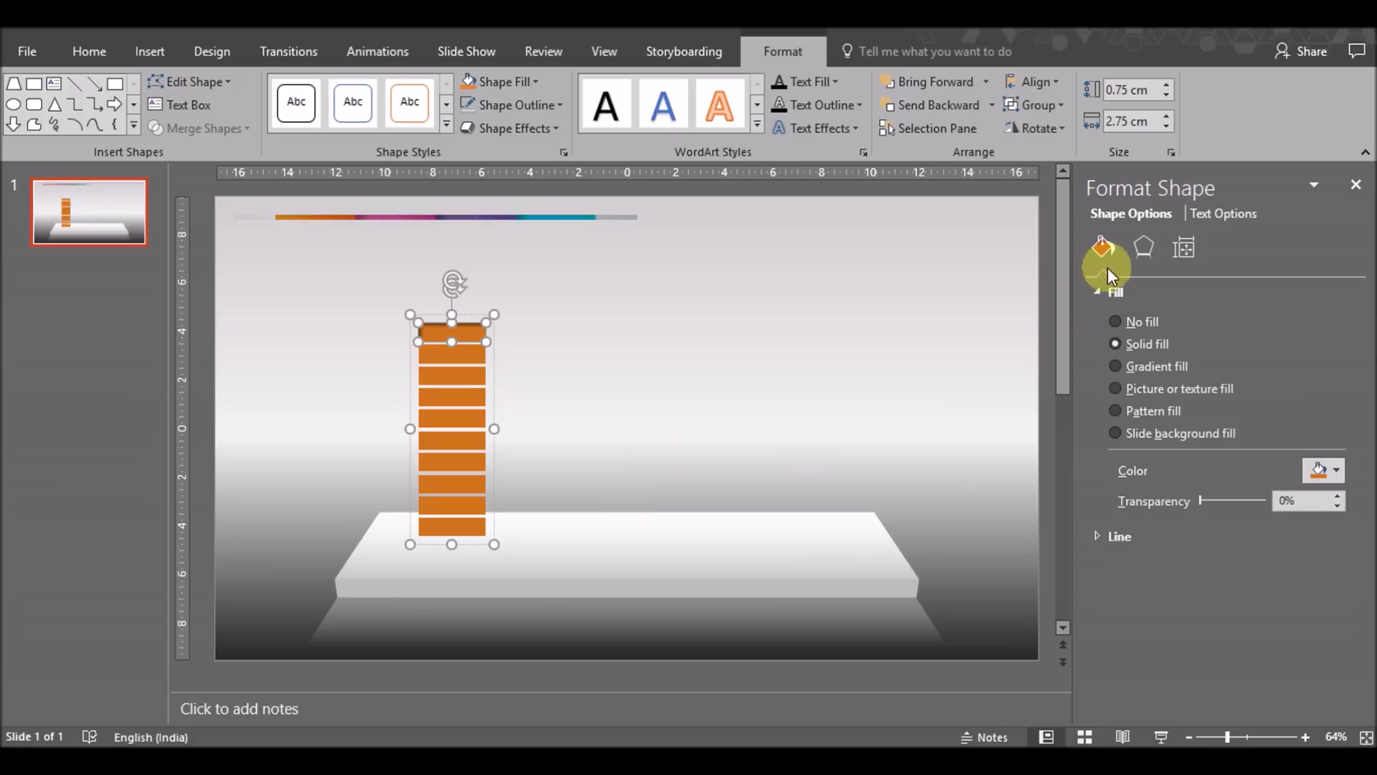
In Format Shape's shadow settings, raise the blur toward 15 pt and try a shadow colour.
left_click(1143, 252)
left_click(1137, 294)
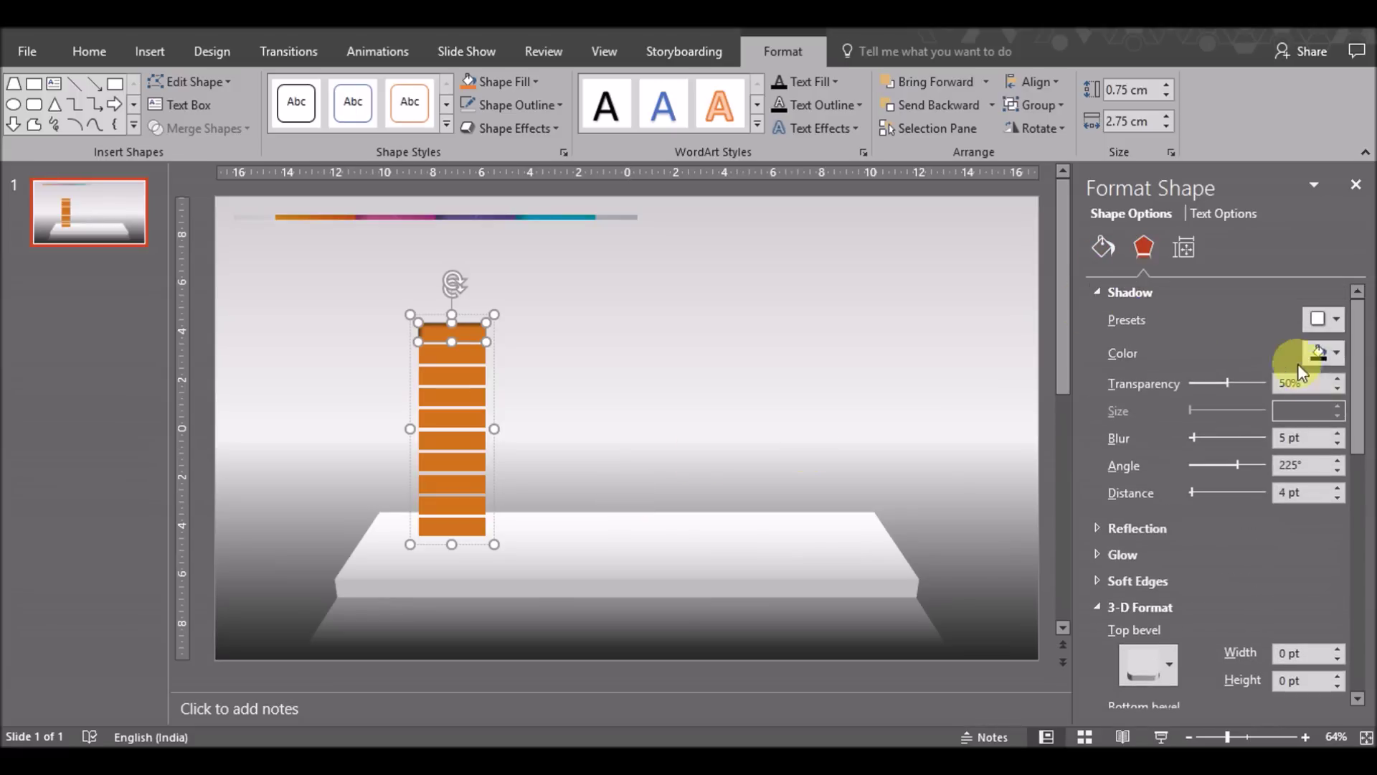
left_click(1339, 433)
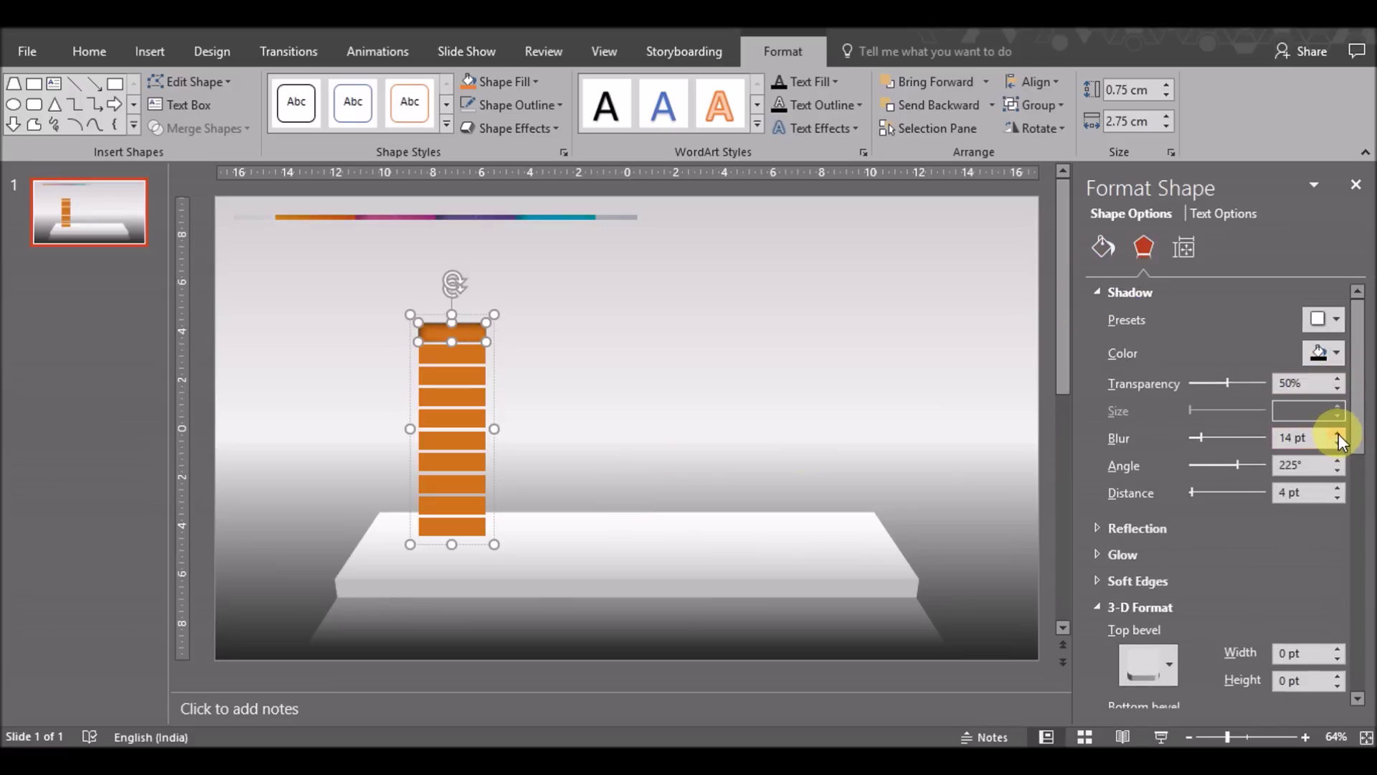
left_click(1328, 348)
left_click(1229, 429)
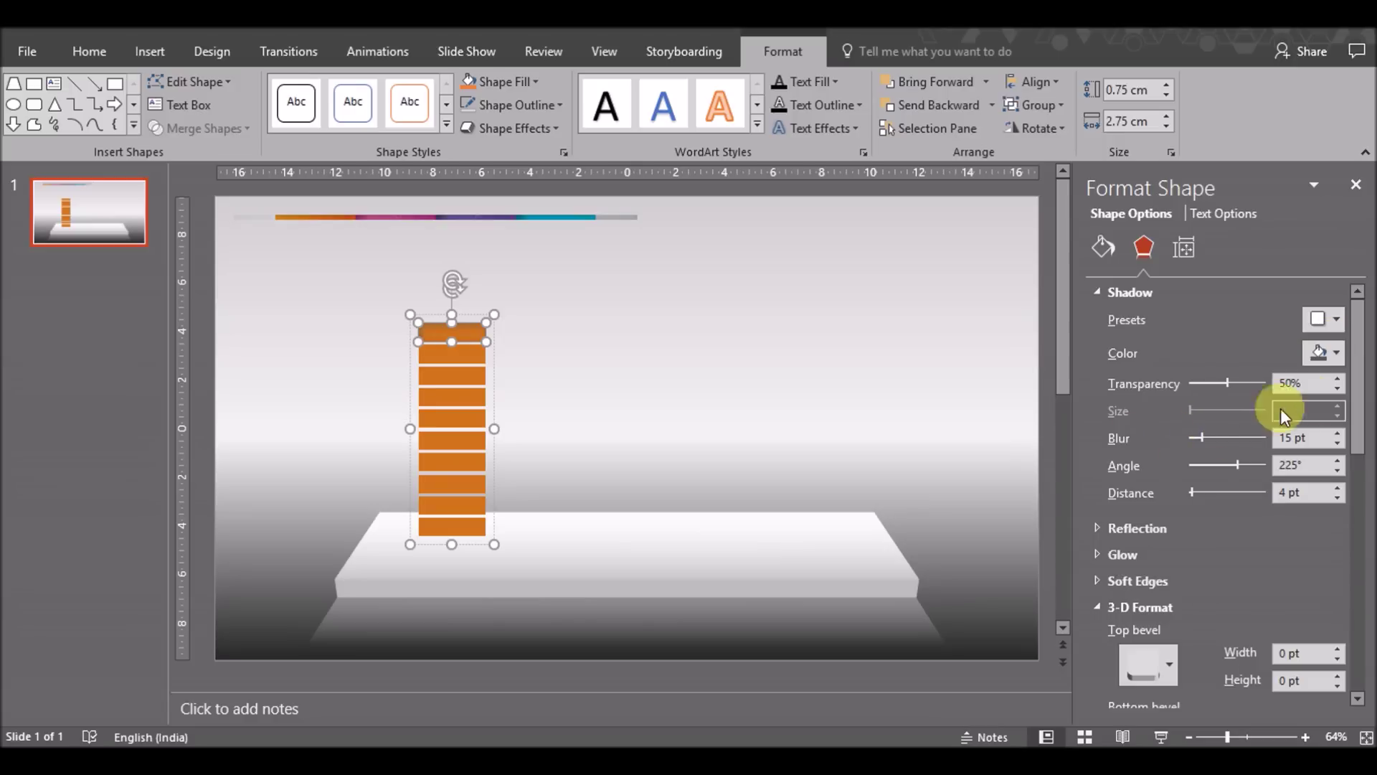
left_click(1327, 359)
left_click(1228, 443)
Reselect the top bar and lower its shadow blur to 9 pt.
left_click(901, 393)
left_click(445, 332)
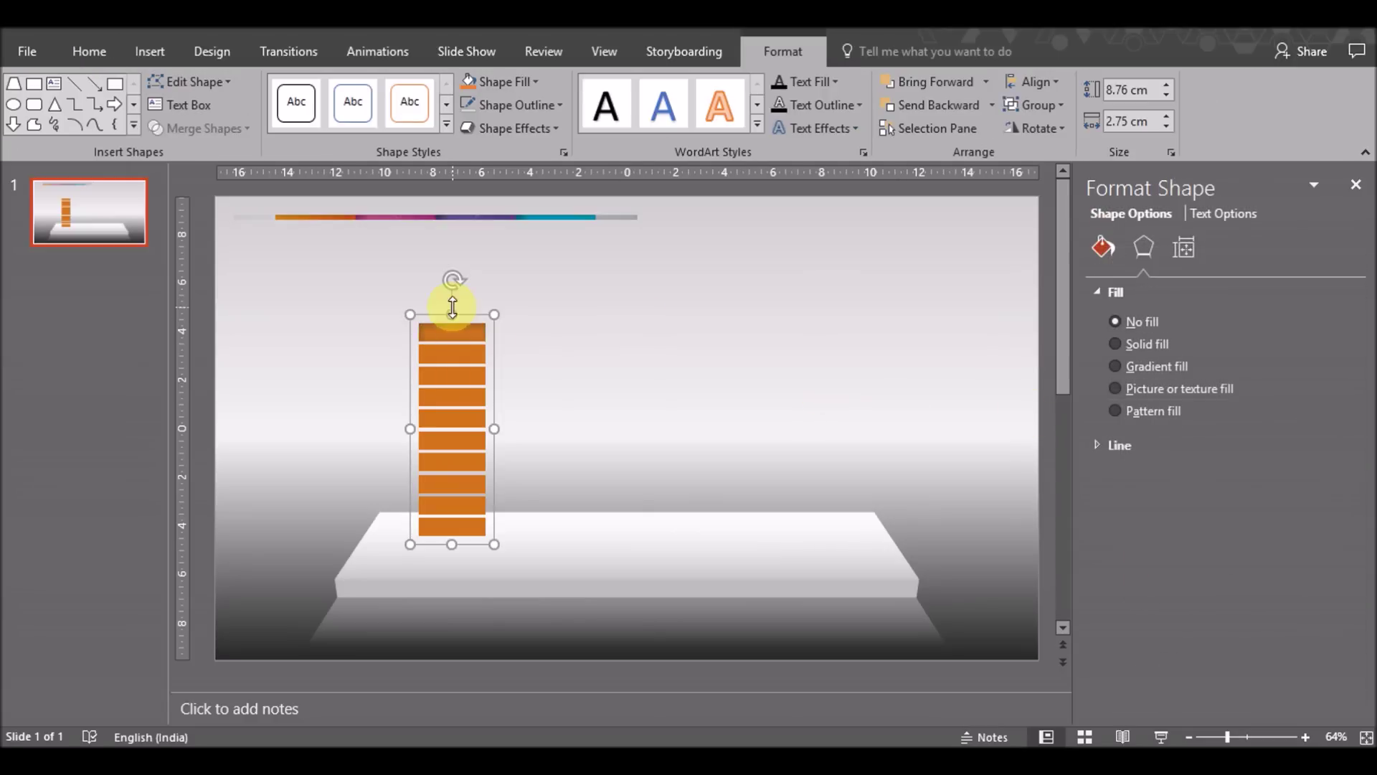
left_click(449, 334)
left_click(1143, 253)
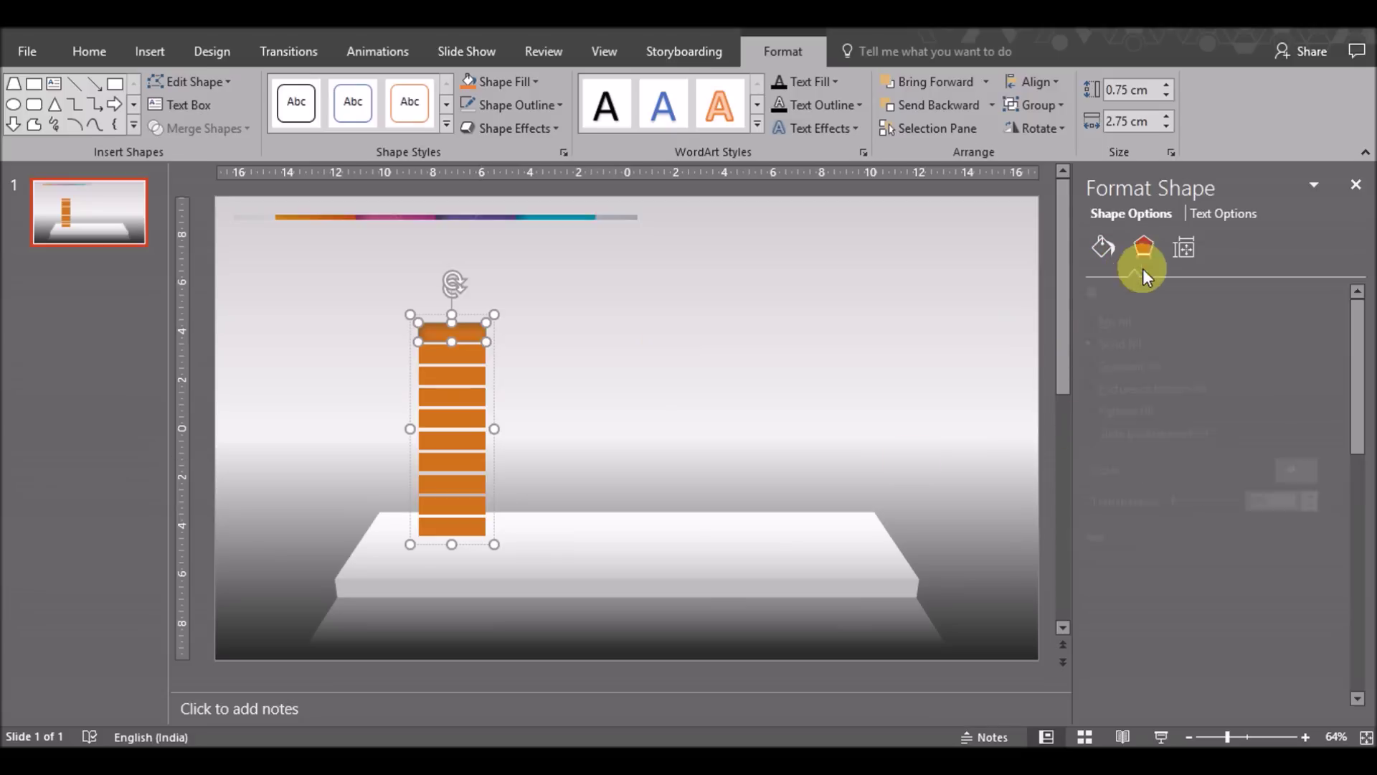
left_click(1337, 443)
left_click(1336, 443)
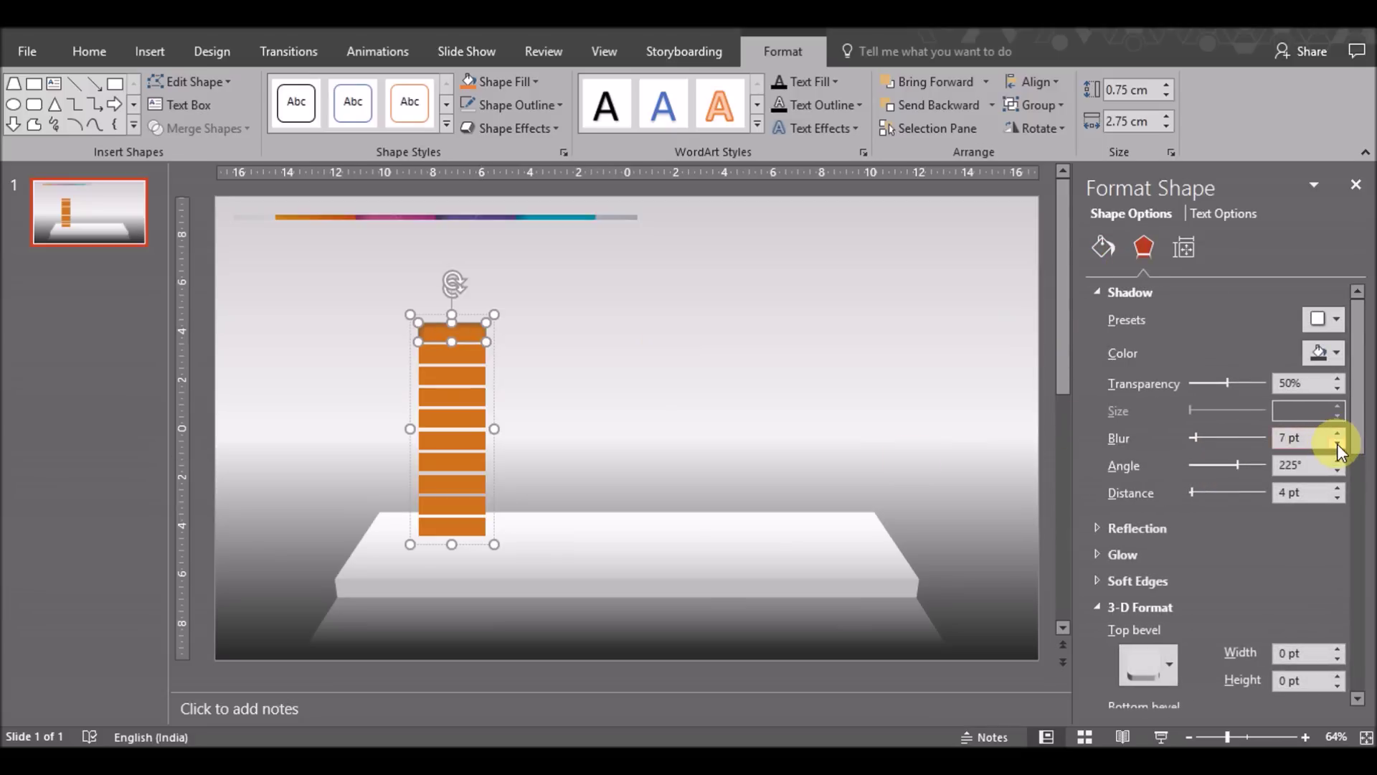
left_click(1336, 443)
left_click(1337, 443)
left_click(1339, 444)
left_click(1339, 444)
left_click(841, 386)
left_click(452, 331)
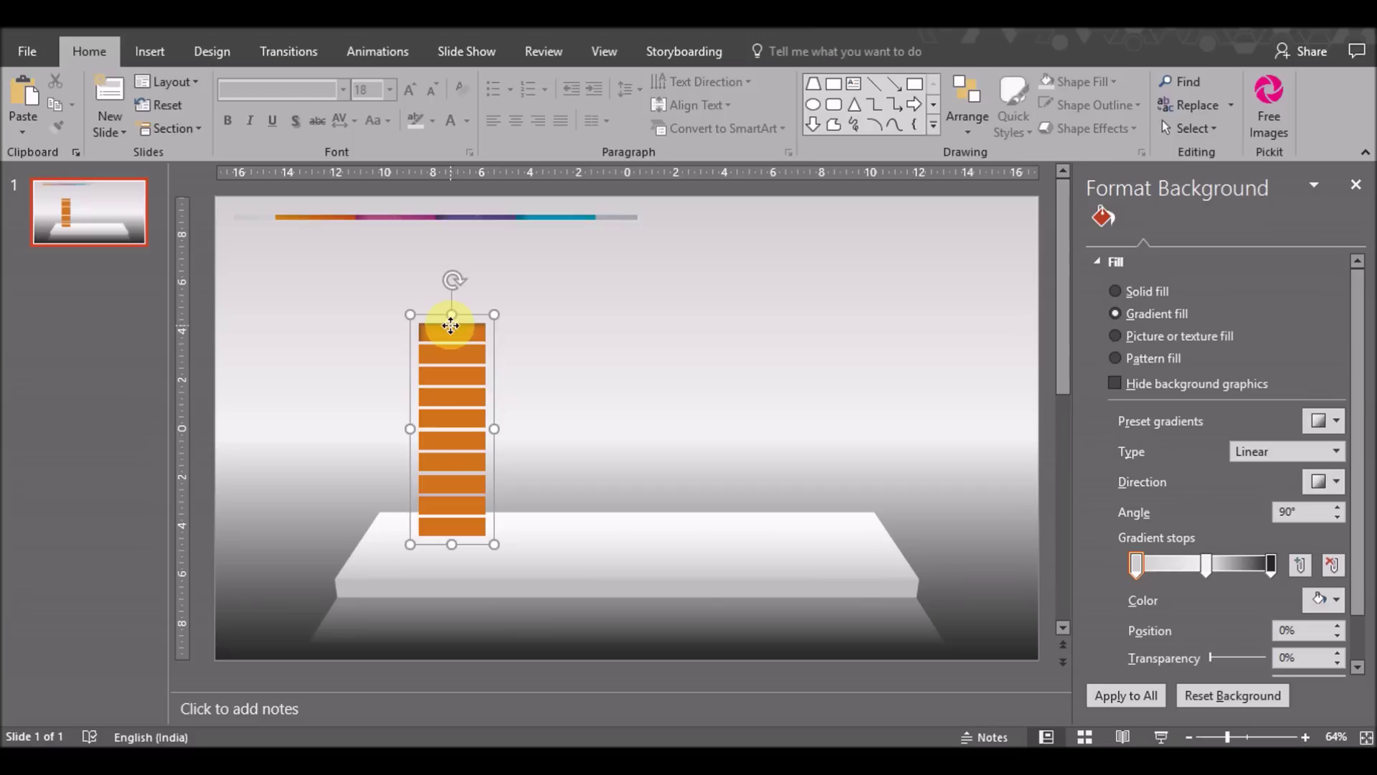
Switch the top bar to a two-stop gradient fill with both stops the recent orange.
double_click(452, 331)
left_click(89, 56)
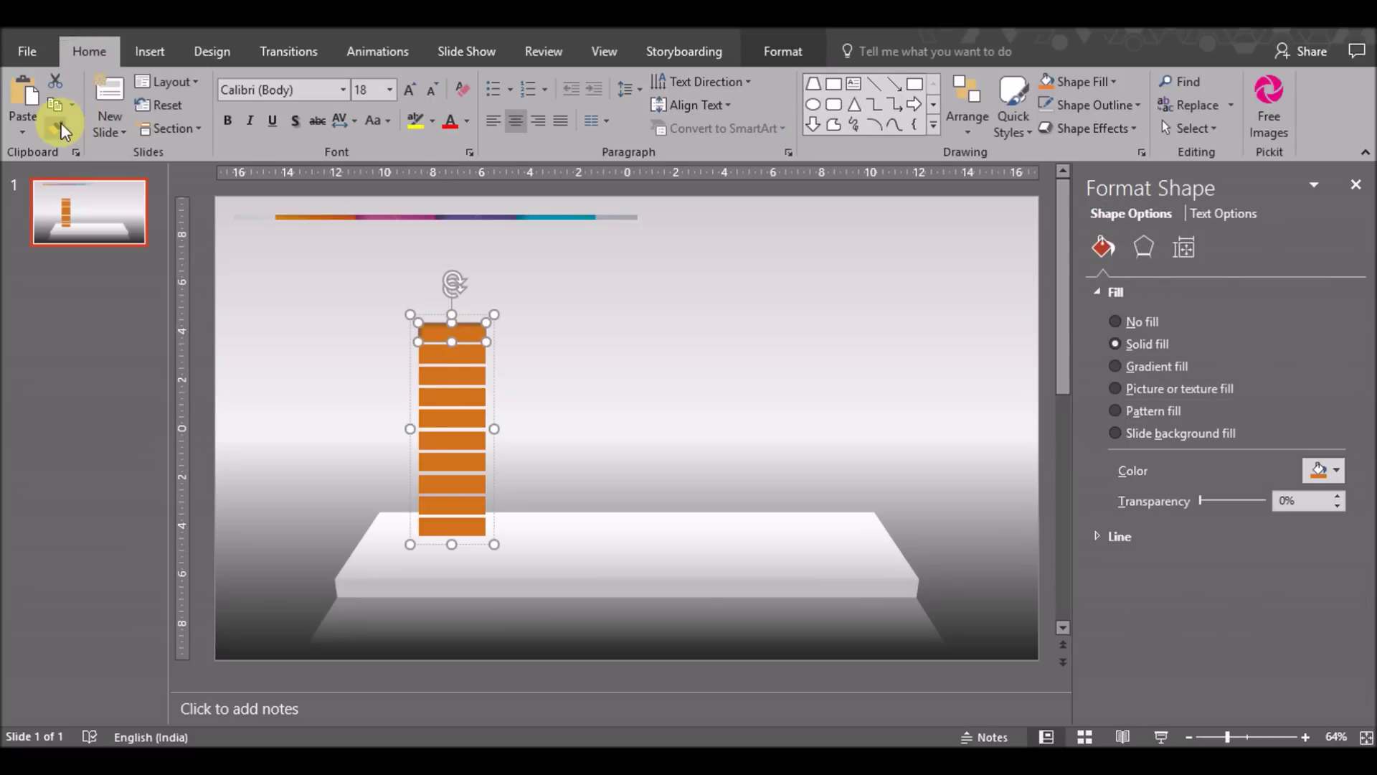
left_click(1156, 366)
key("ctrl+z")
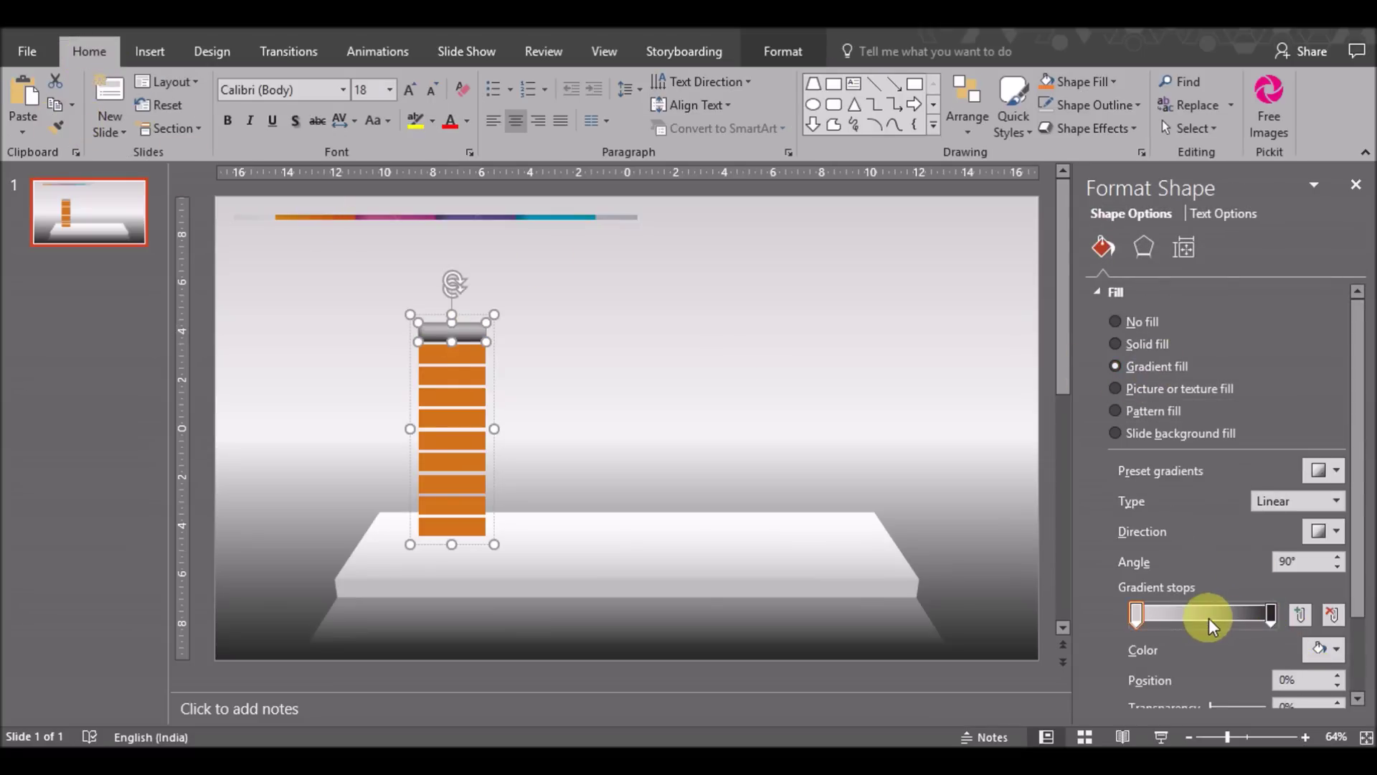
left_click(1322, 645)
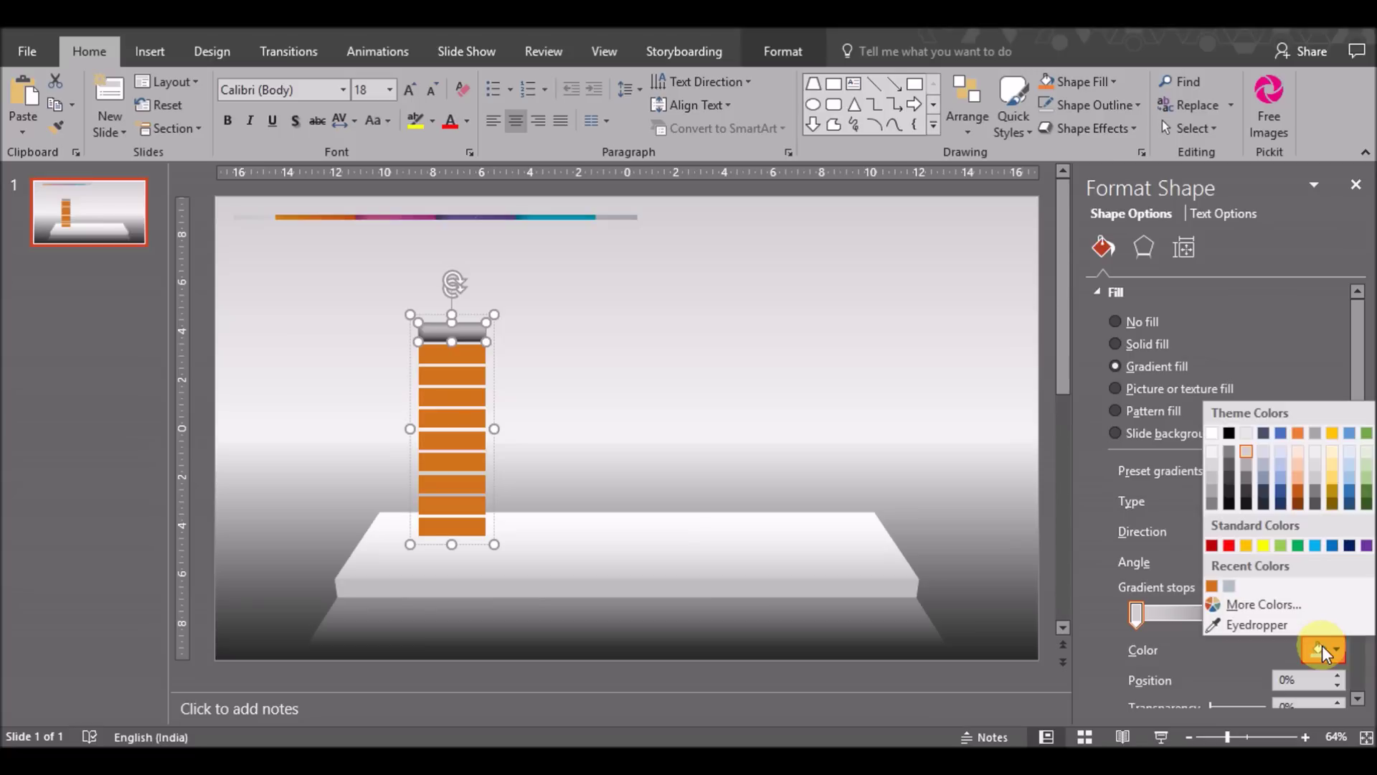
left_click(1212, 586)
left_click(1269, 614)
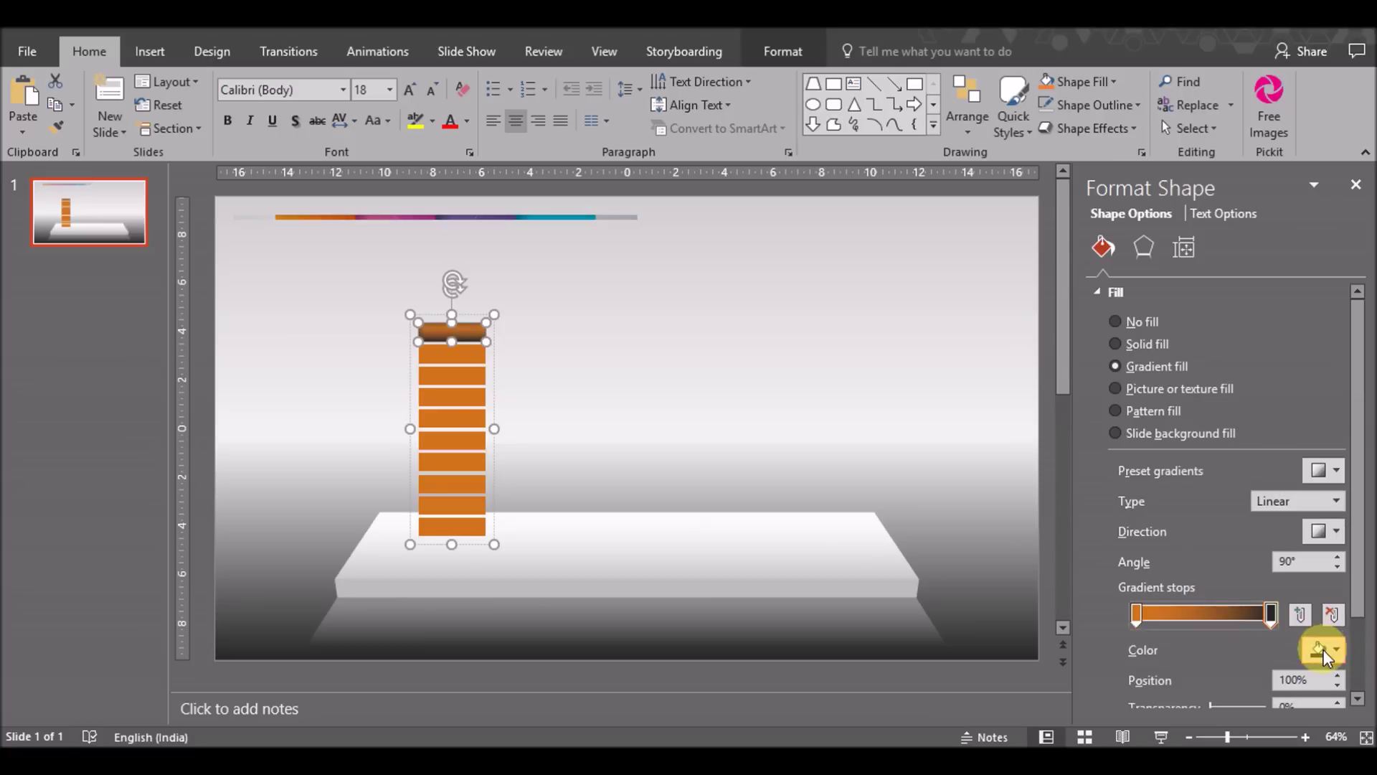
left_click(1319, 649)
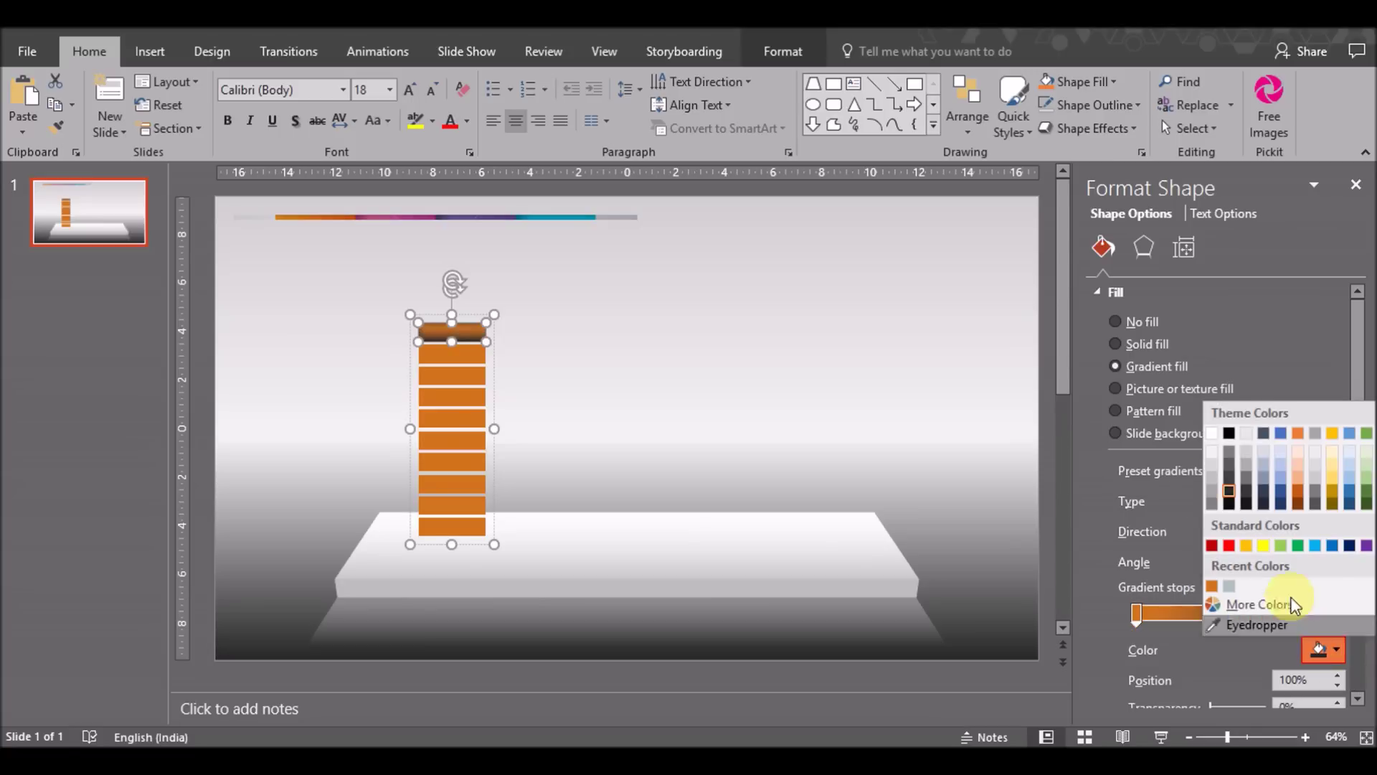
left_click(1211, 586)
Lighten the left stop's orange and make the gradient run vertically.
left_click(1135, 613)
left_click(1334, 650)
left_click(1259, 604)
left_click_drag(744, 316, 747, 306)
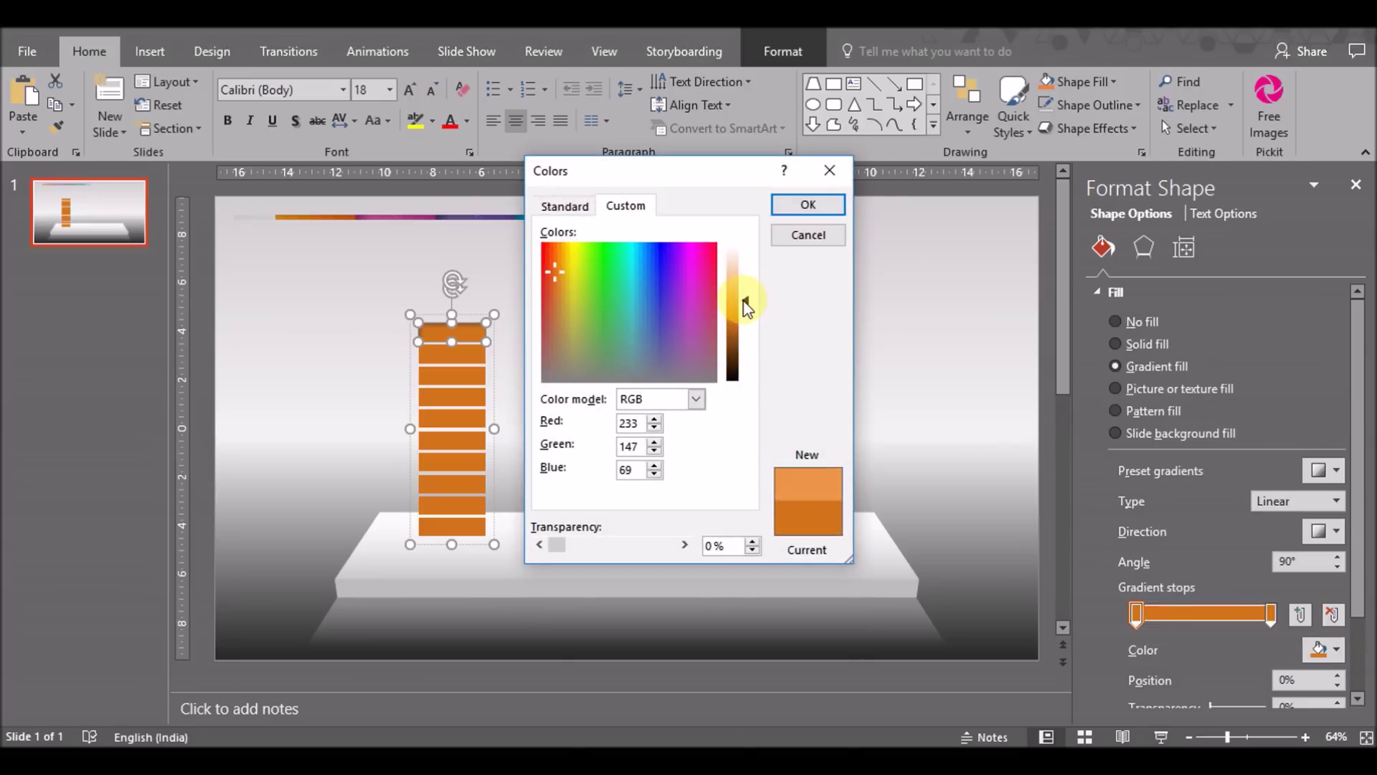
left_click(808, 204)
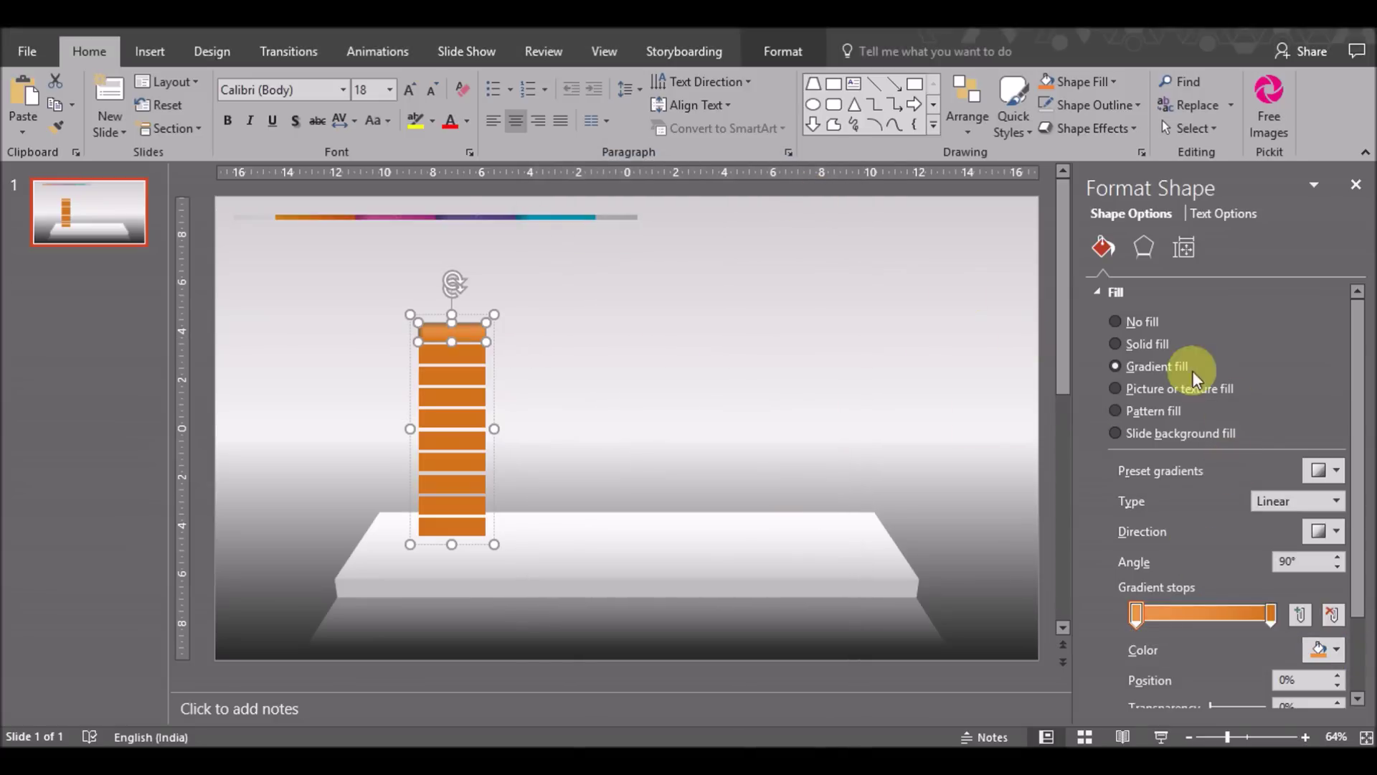
left_click(1327, 530)
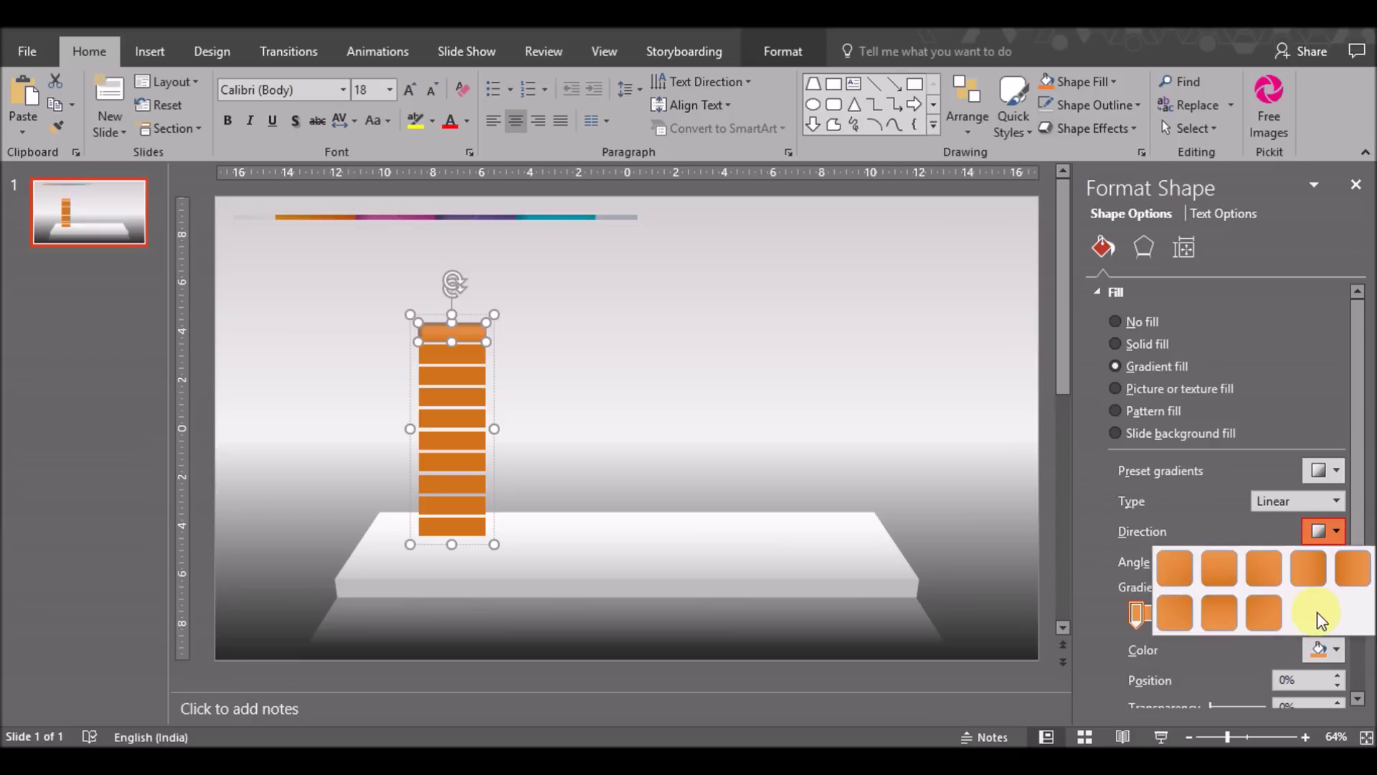
left_click(1212, 565)
Format-paint the top bar's gradient onto each of the nine bars below it.
left_click(841, 350)
left_click(466, 326)
left_click(461, 328)
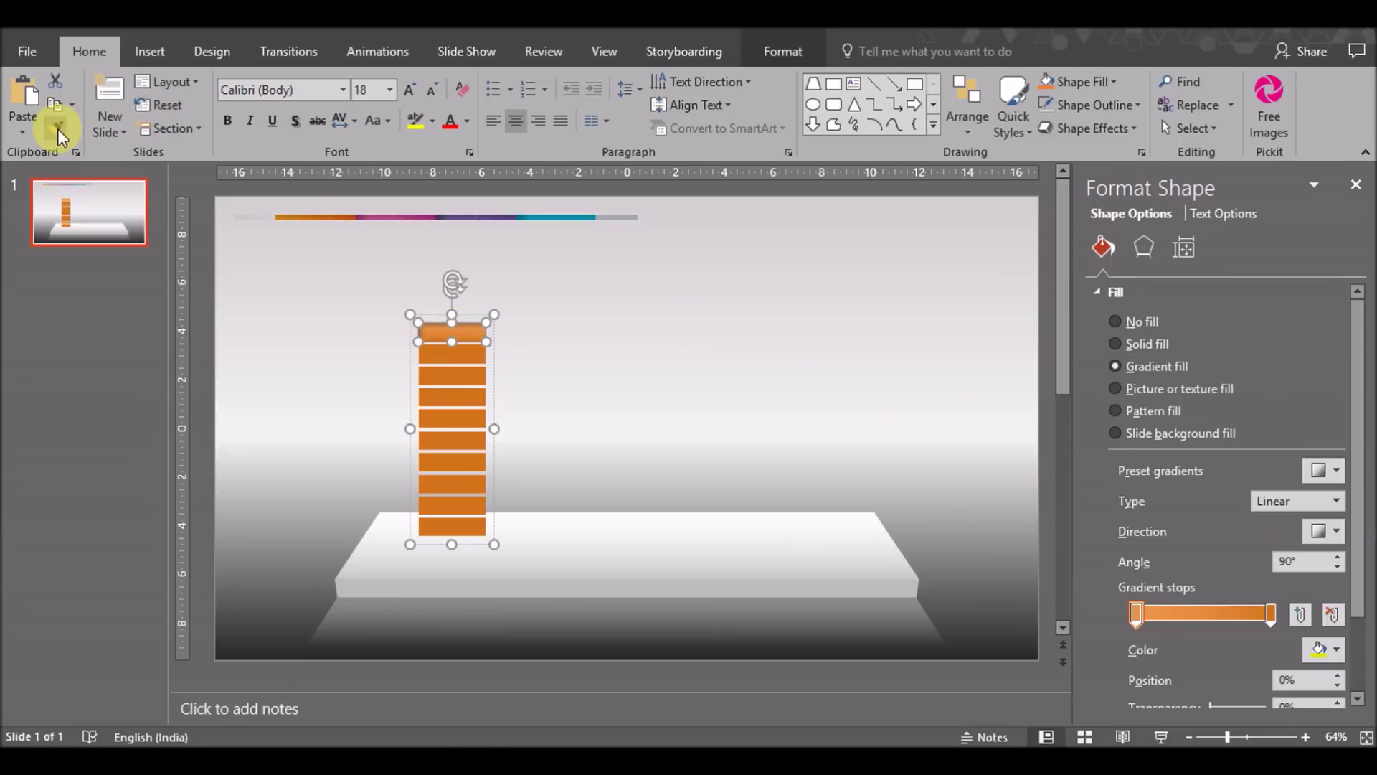
left_click(458, 355)
left_click(450, 376)
left_click(450, 396)
left_click(450, 418)
left_click(450, 440)
left_click(449, 462)
left_click(450, 485)
left_click(449, 507)
left_click(451, 528)
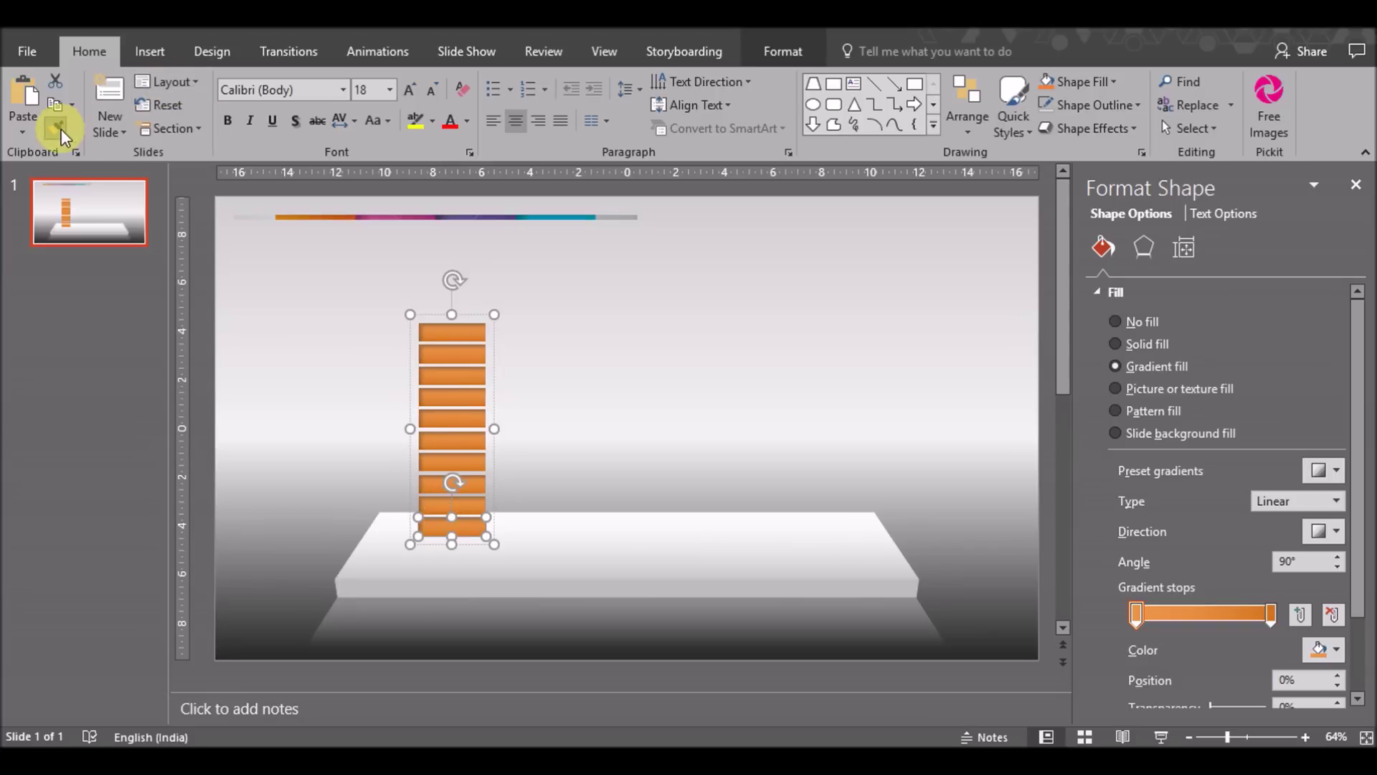
left_click(595, 435)
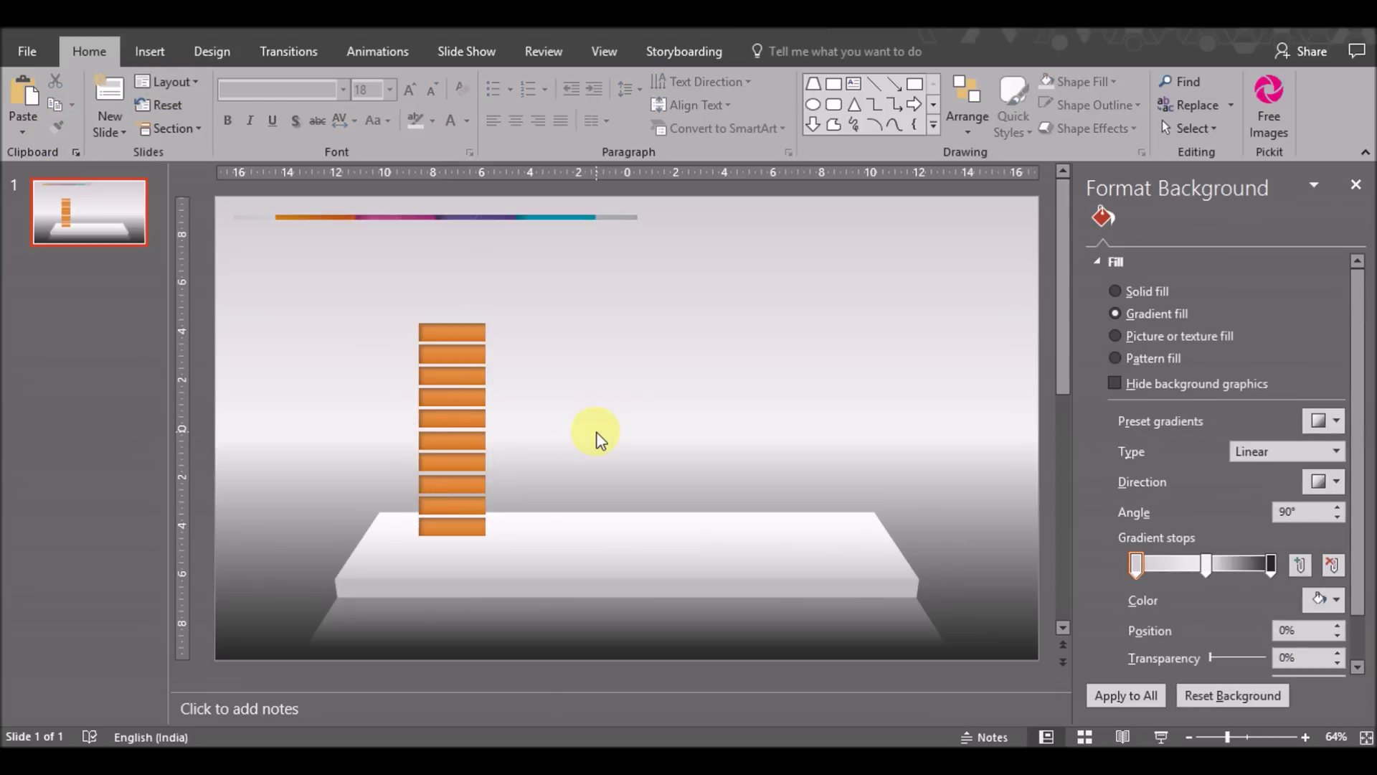
Duplicate the brick column to its right and ungroup the copy.
left_click(452, 393)
left_click_drag(452, 394, 540, 404, "ctrl")
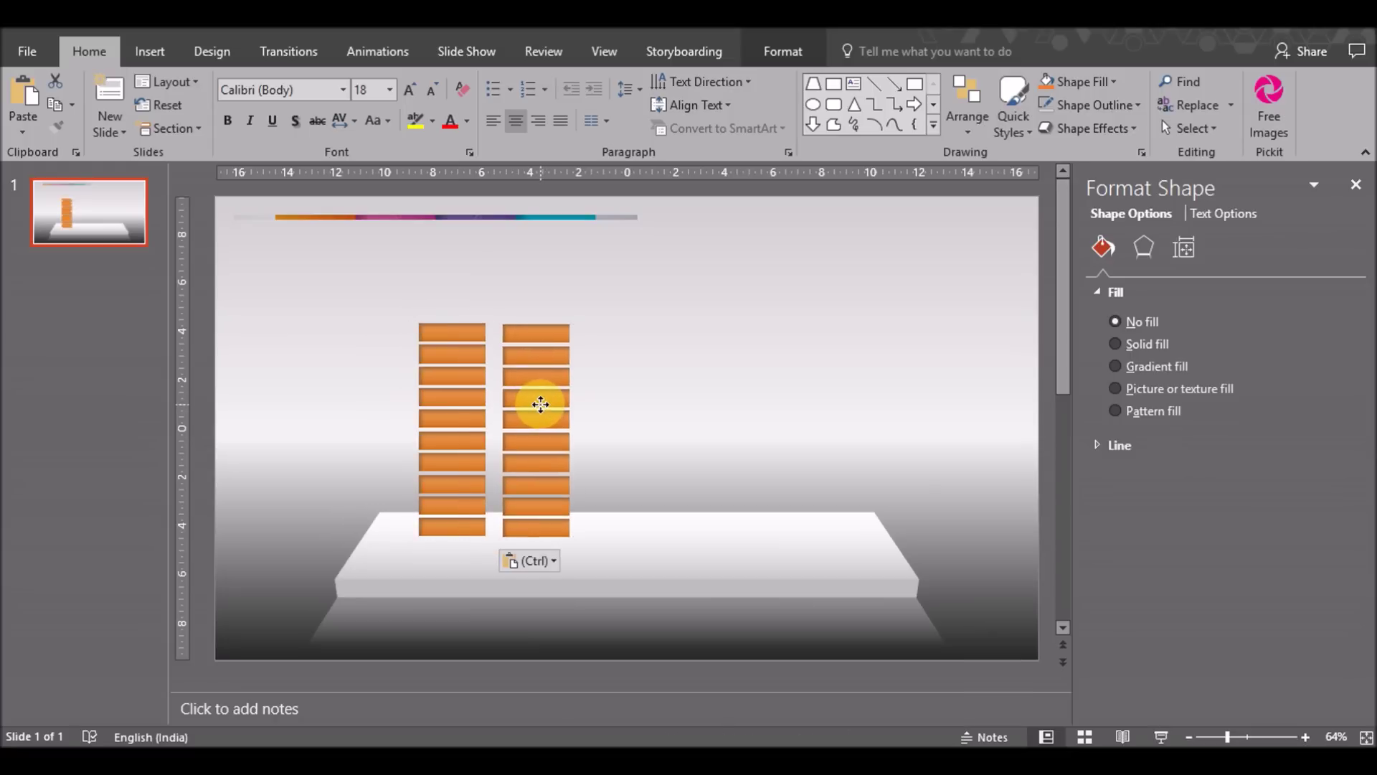
left_click(540, 403)
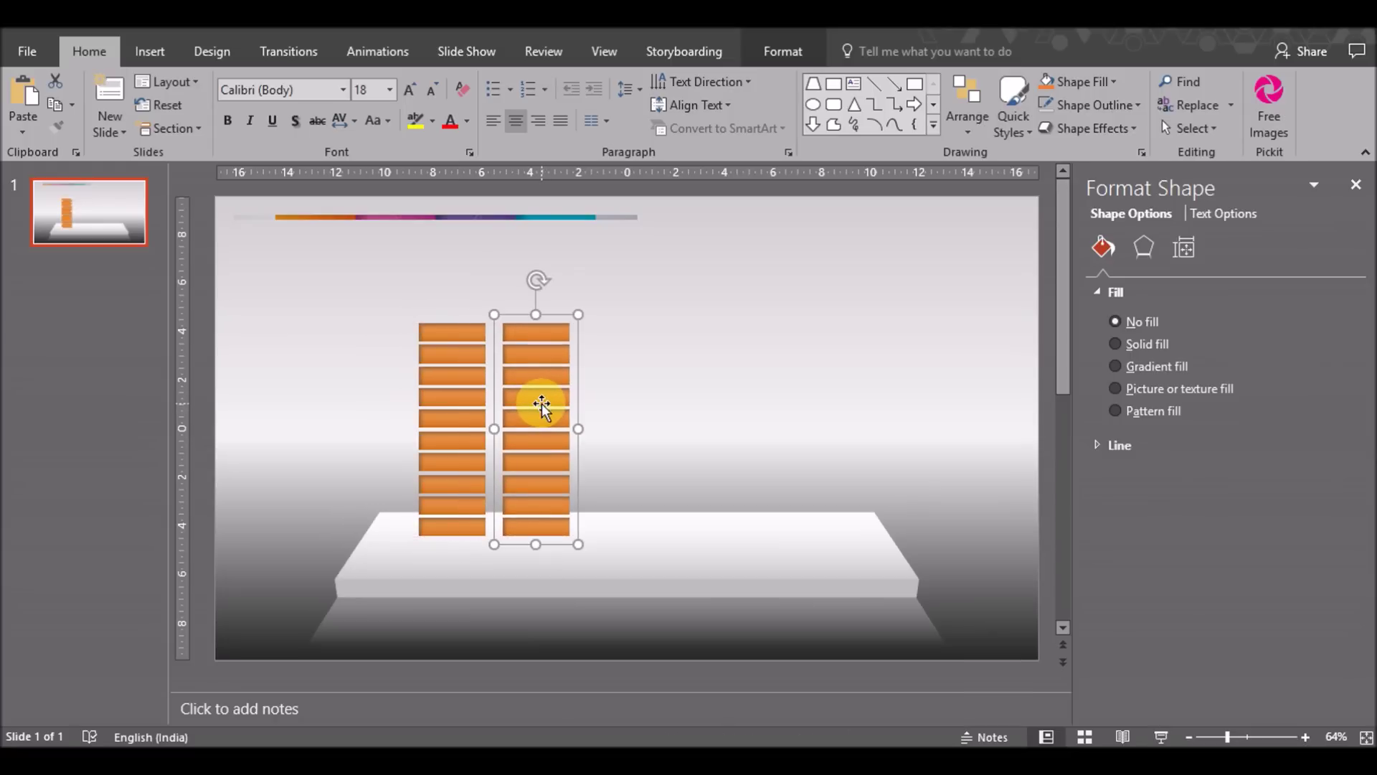
right_click(538, 315)
left_click(750, 485)
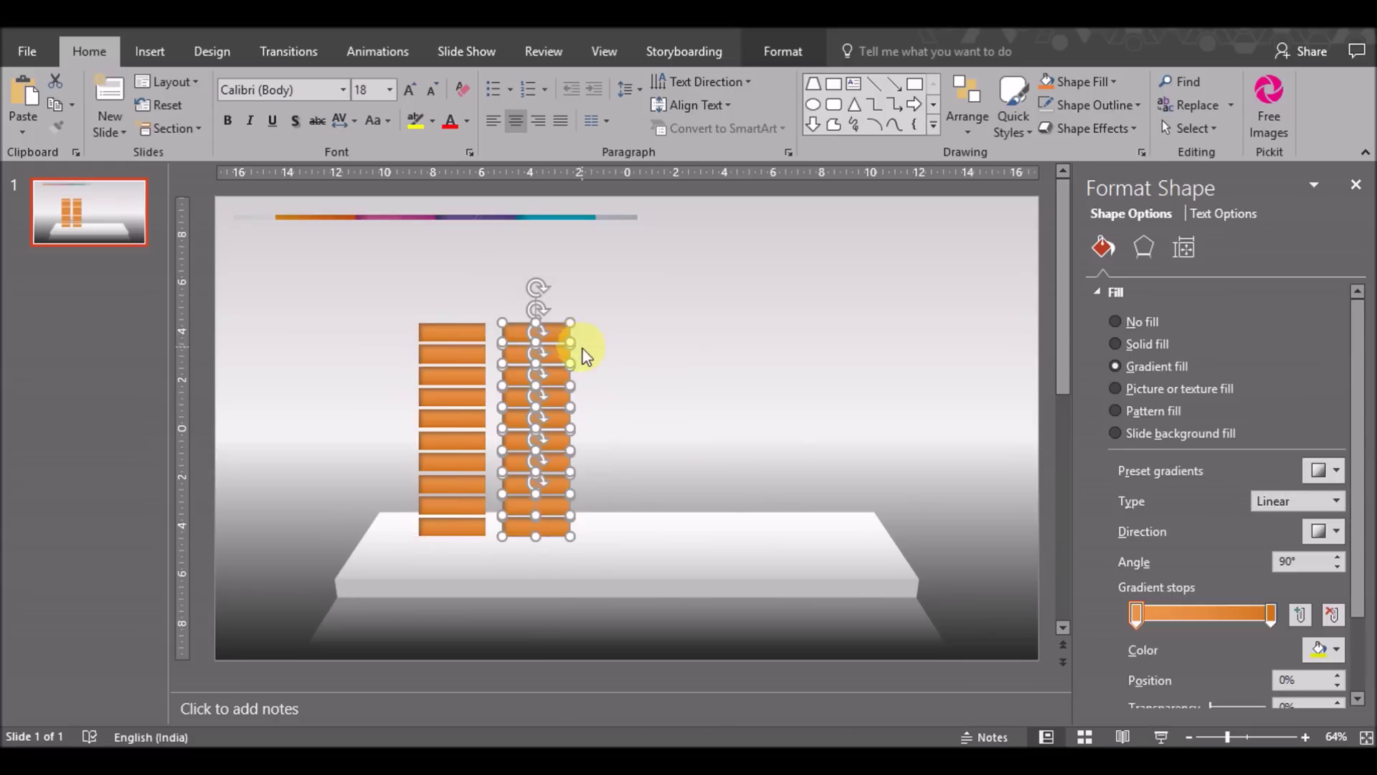
Delete the top bricks of the copied column to shorten it.
left_click(539, 316)
left_click(531, 330)
left_click(527, 343)
left_click(524, 354)
key("Delete")
left_click(522, 370)
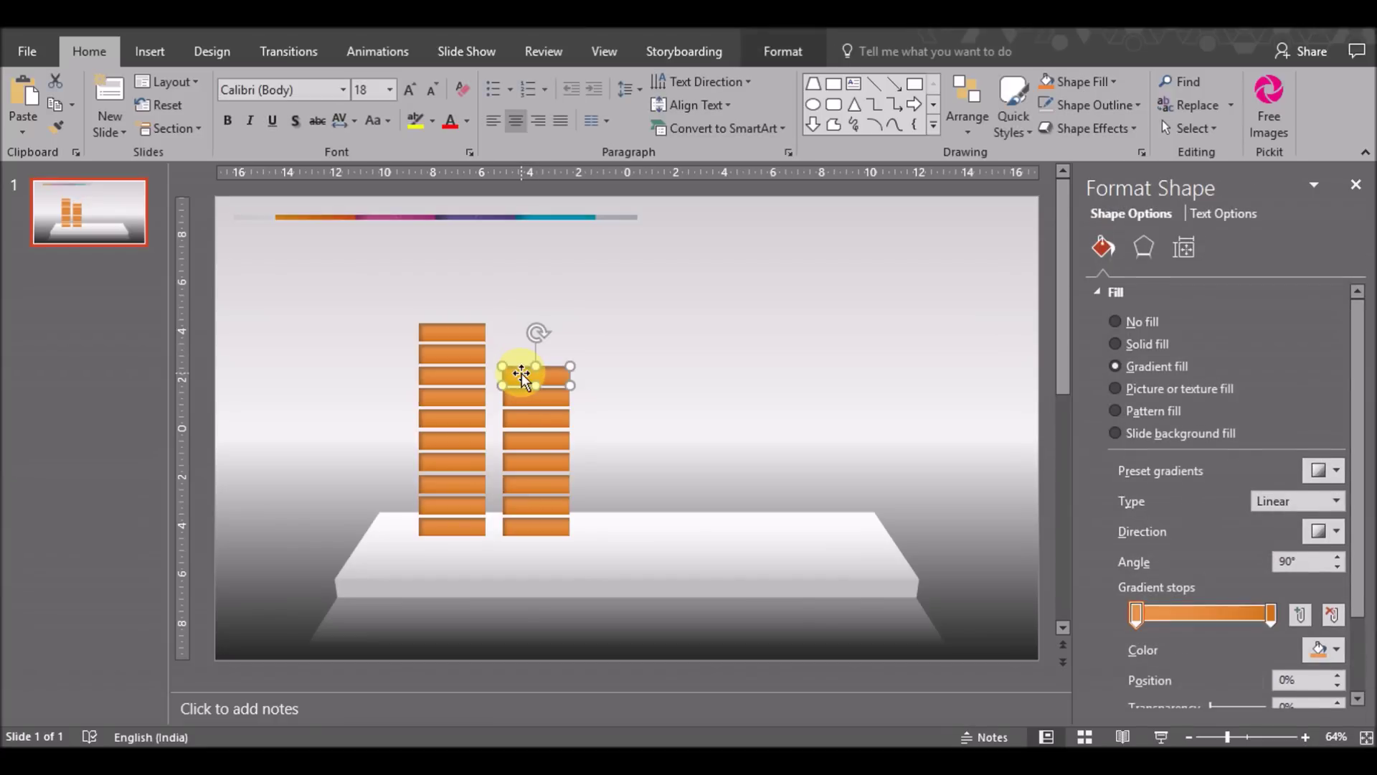
key("Delete")
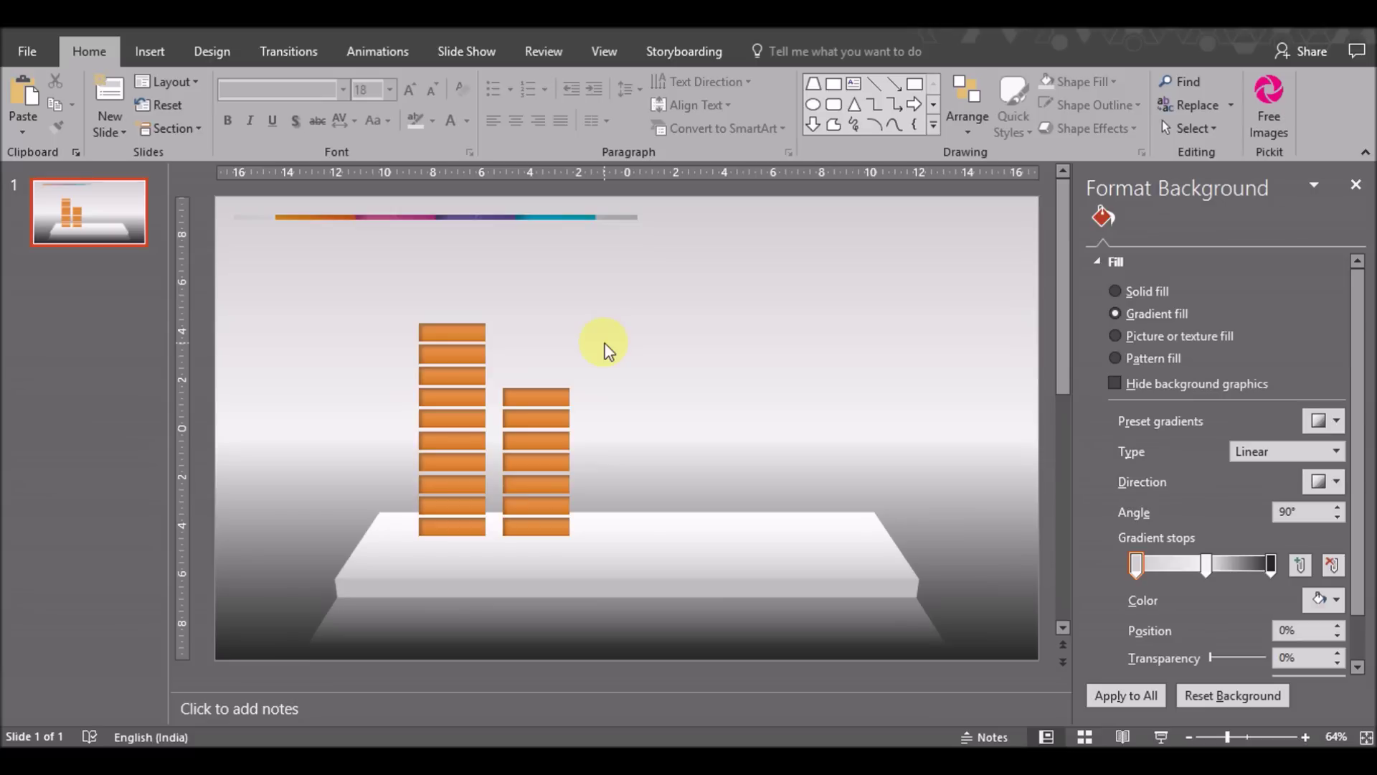
Eyedrop the title bar's pink into the right gradient stop of the new top brick.
left_click(552, 397)
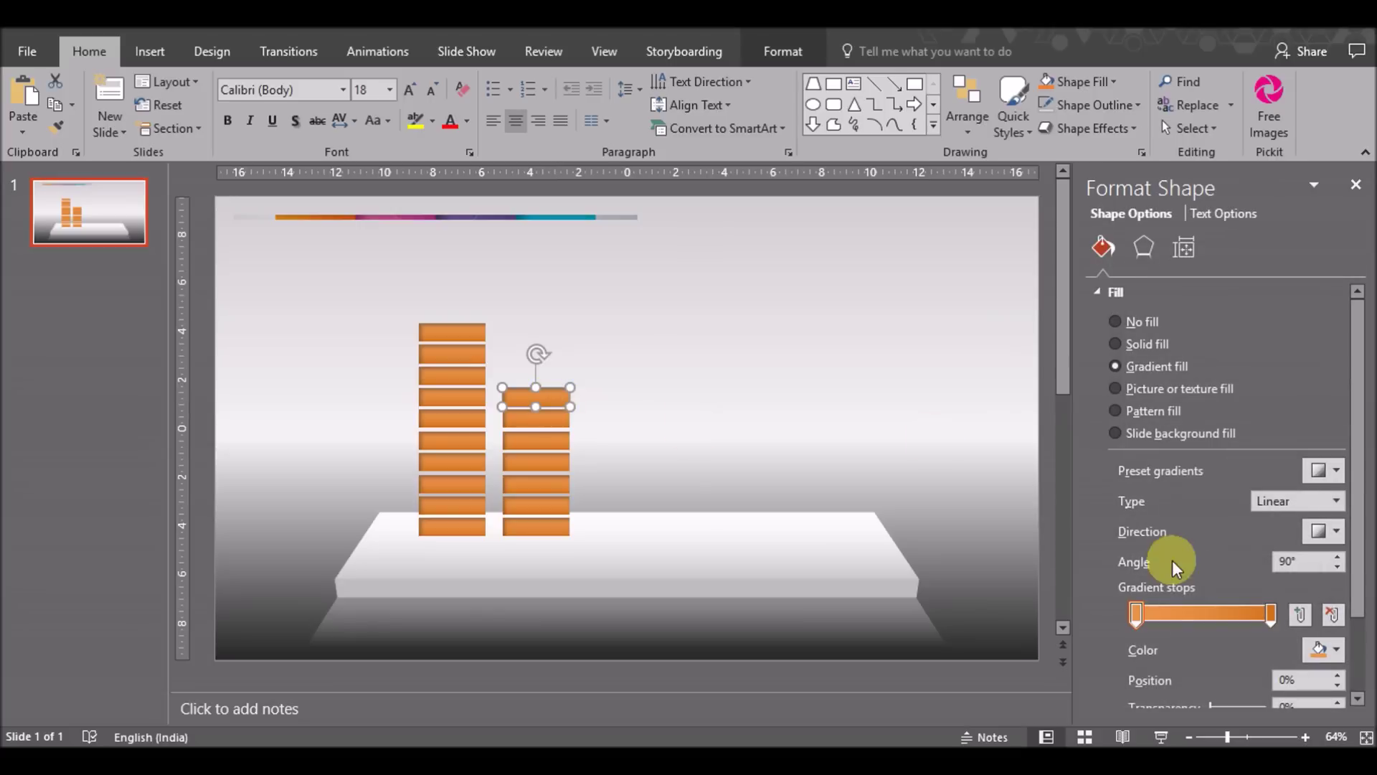
left_click(1268, 617)
left_click(1335, 649)
left_click(1234, 624)
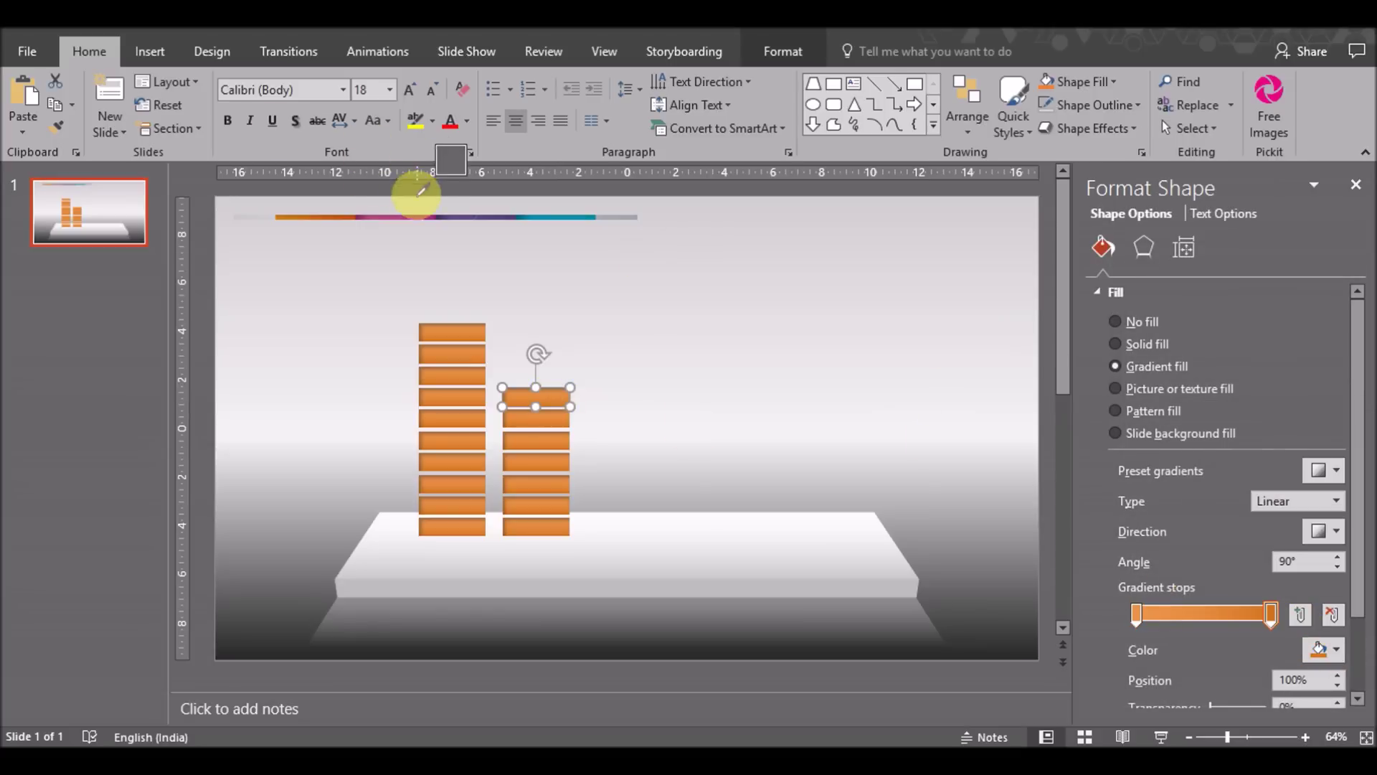
left_click(394, 213)
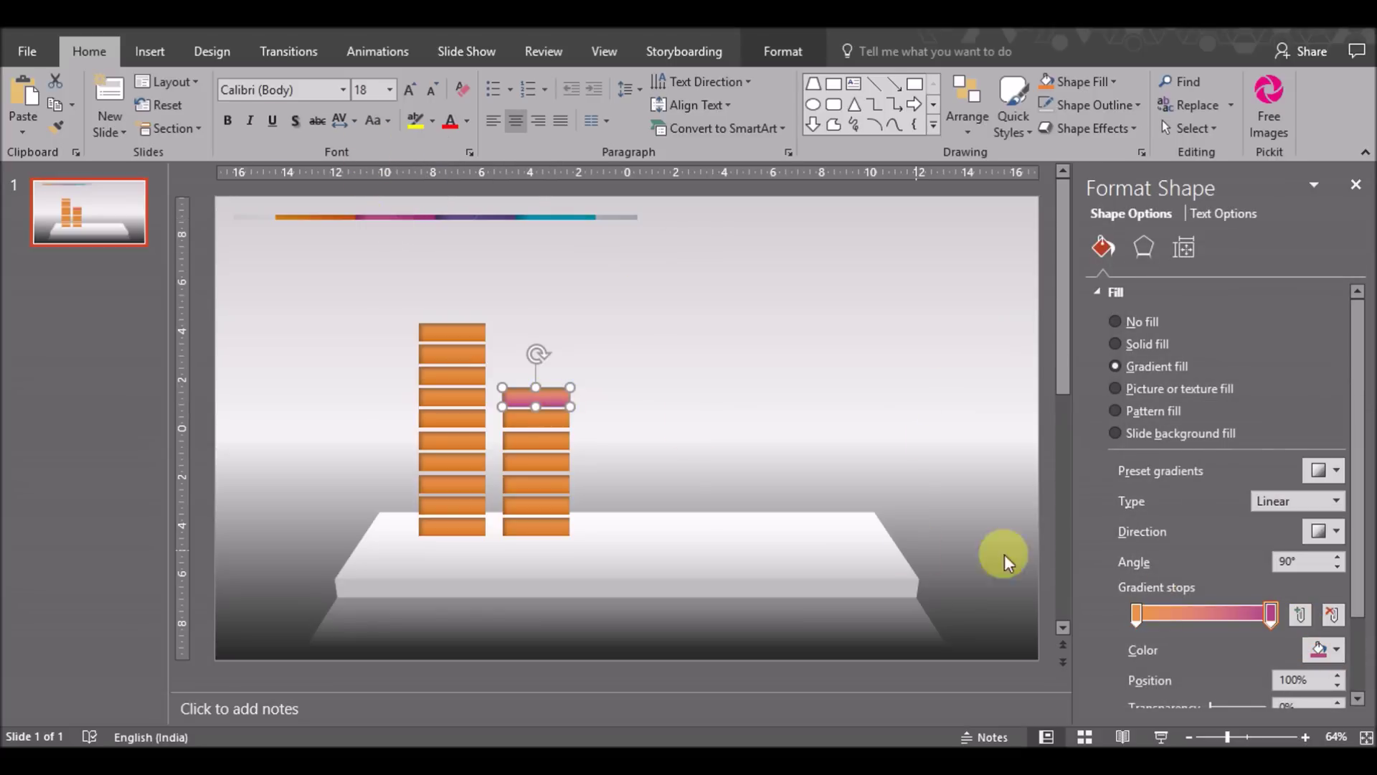
Set the left gradient stop to the same pink, RGB 186, 74, 143.
left_click(1138, 621)
left_click(1320, 649)
left_click(1211, 585)
left_click(1320, 649)
left_click(1262, 604)
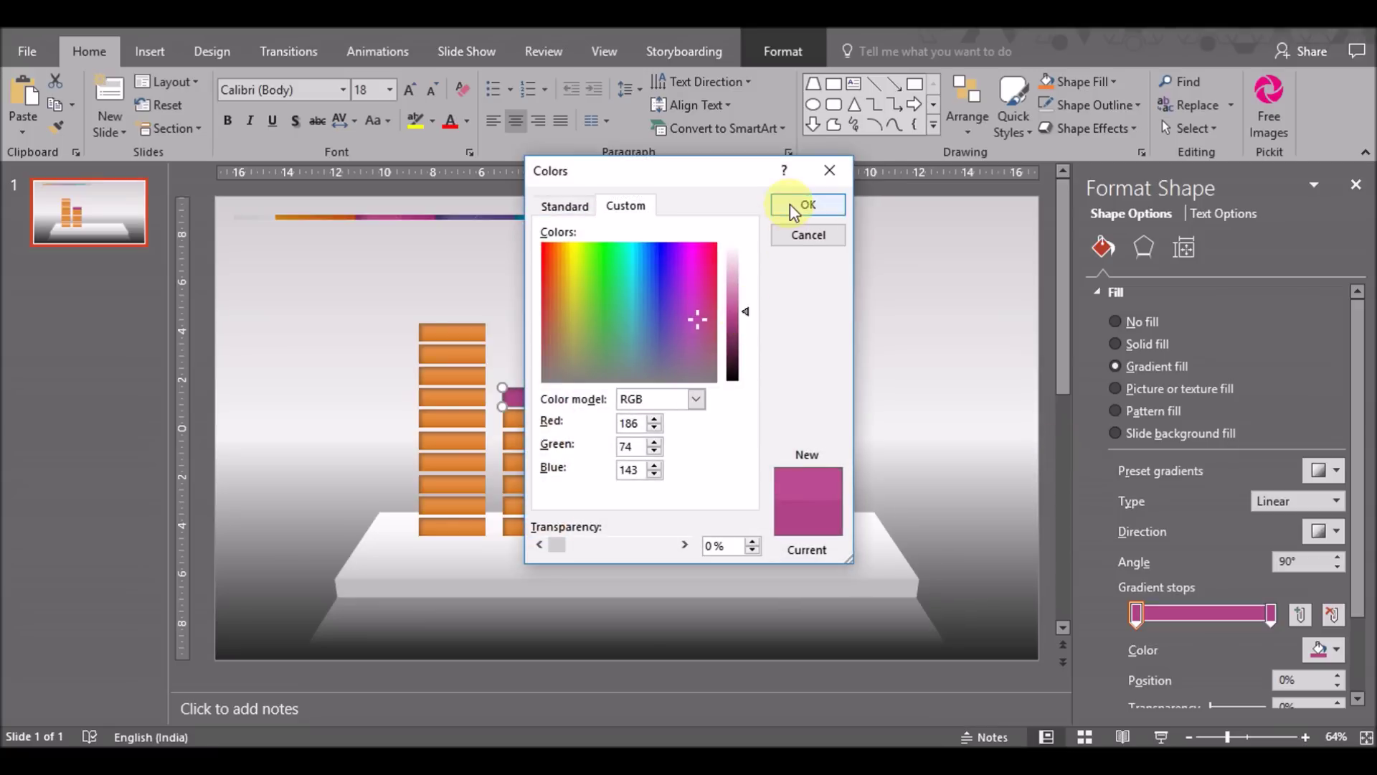
left_click(791, 202)
Format-paint the pink onto the remaining six bricks of the second column.
left_click(55, 132)
left_click(529, 428)
left_click(528, 440)
left_click(529, 462)
left_click(531, 482)
left_click(532, 502)
left_click(536, 525)
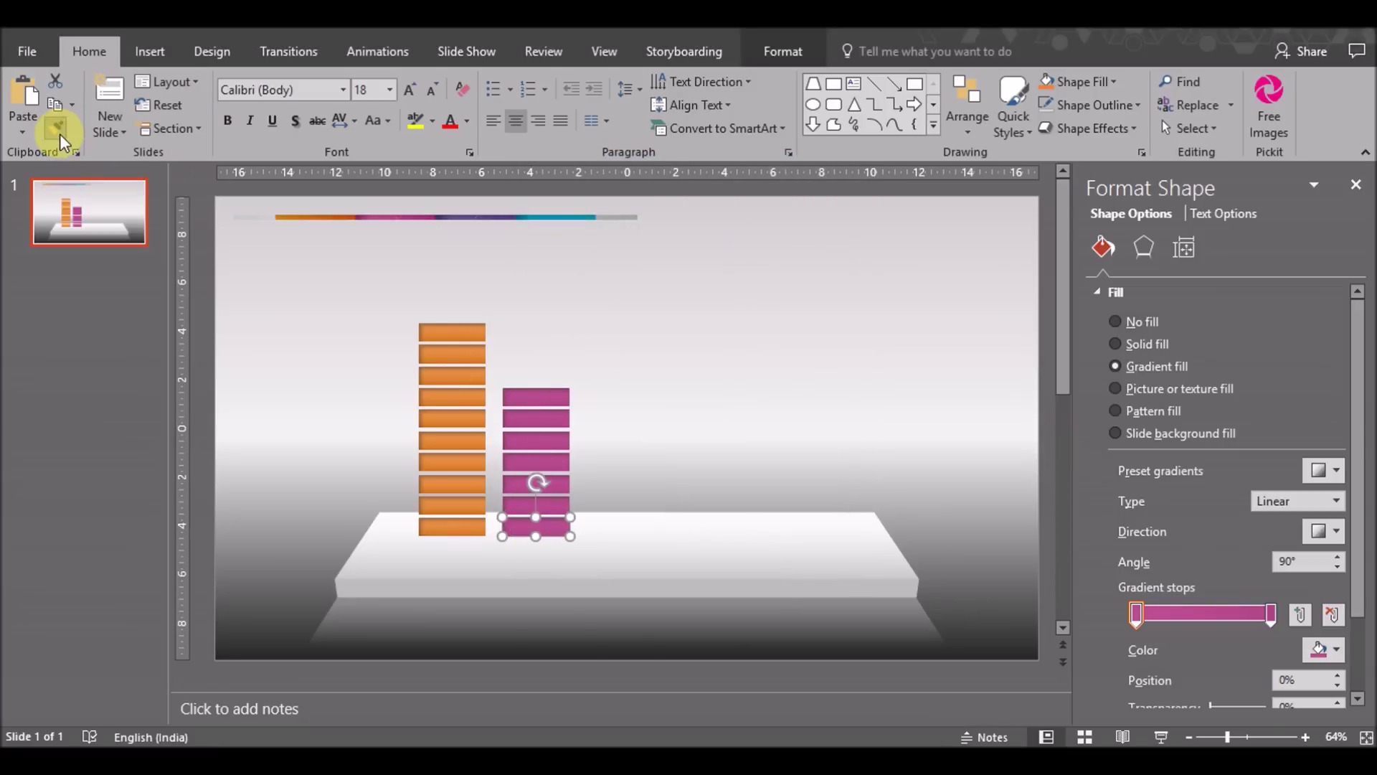
left_click(424, 373)
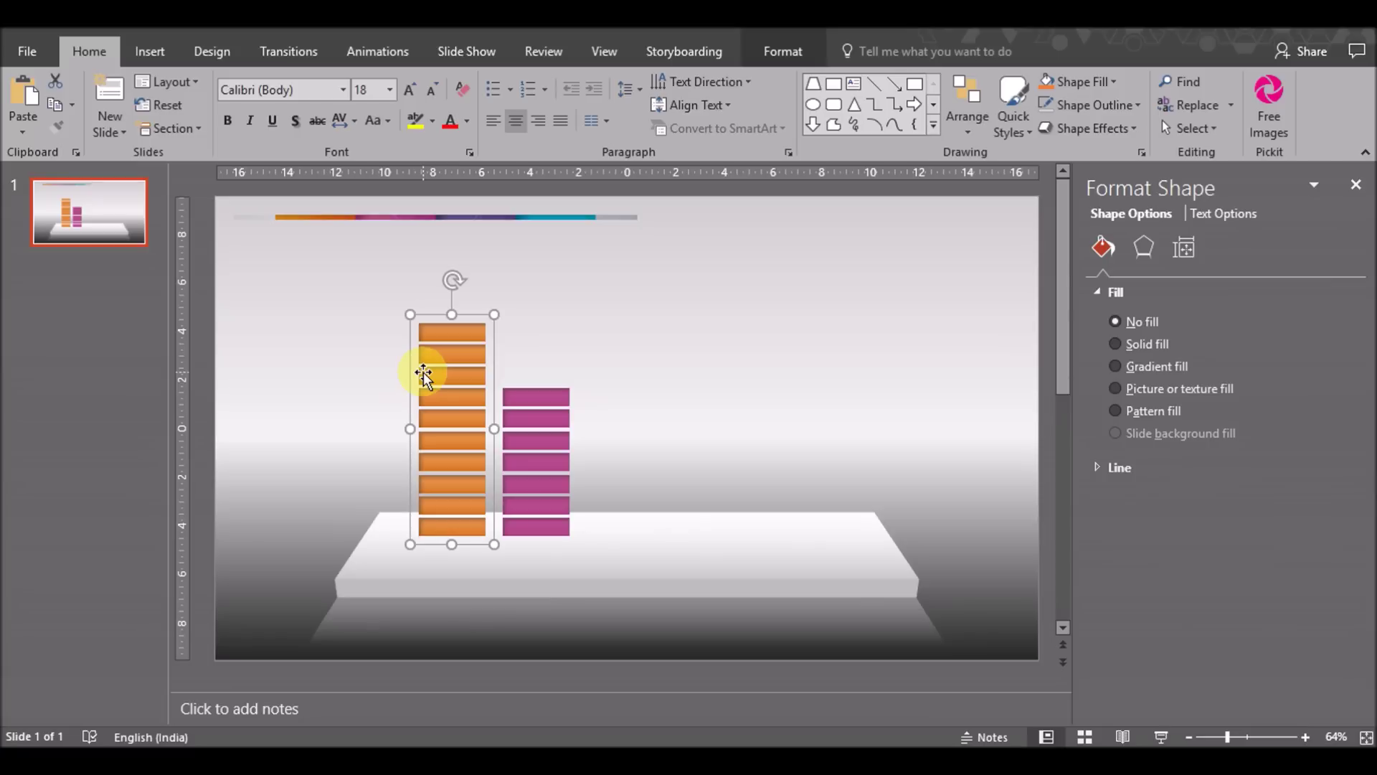
Copy the orange column to the right of the pink one and shorten it by one brick.
key("ctrl+d")
left_click_drag(423, 373, 611, 391)
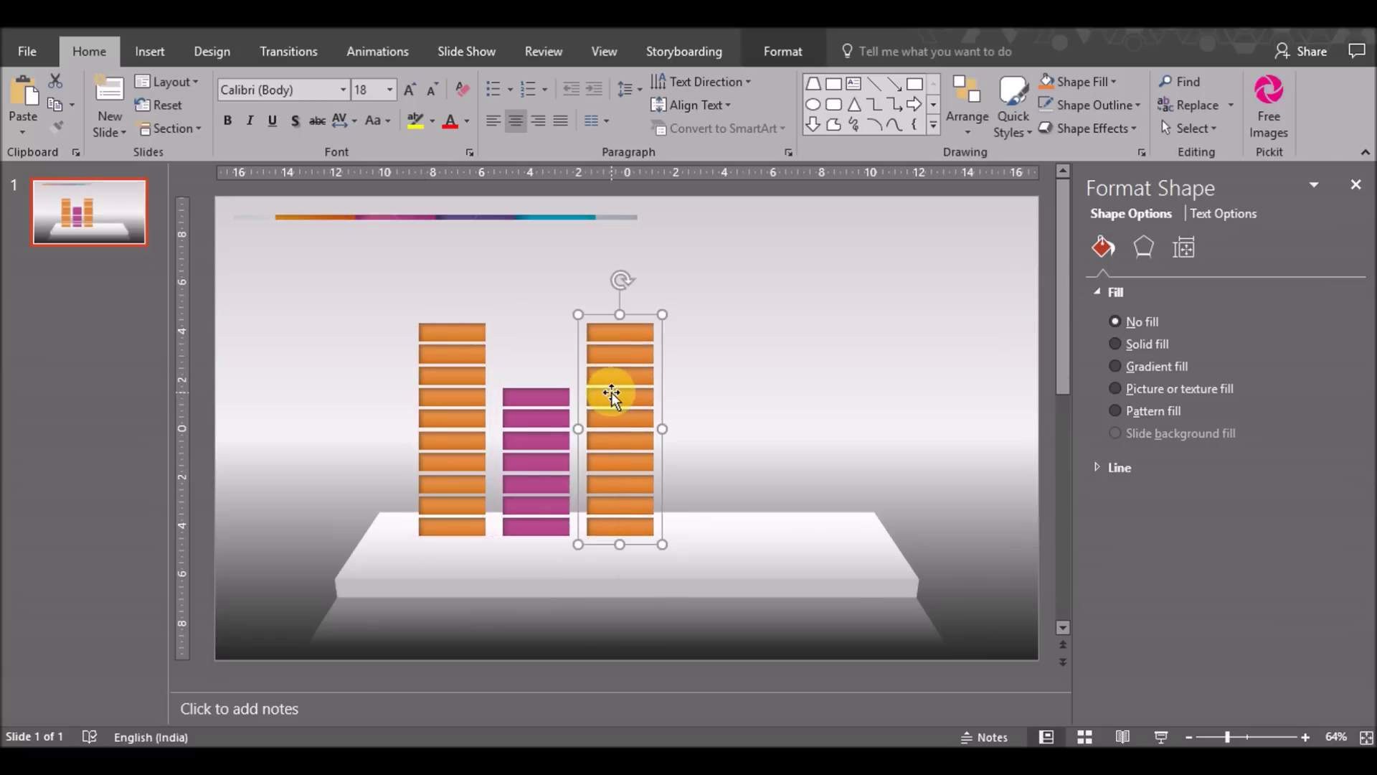
left_click(631, 338)
left_click(628, 338)
left_click(628, 339)
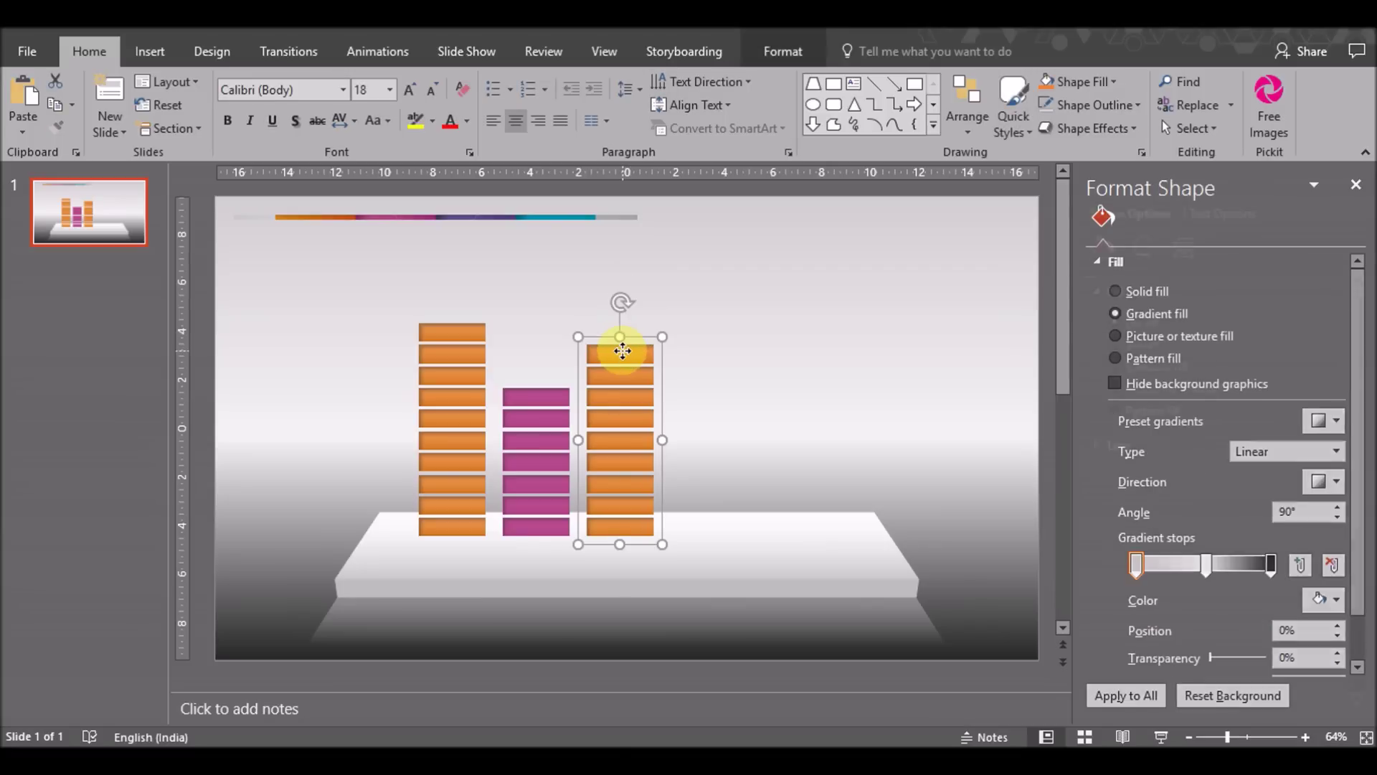
left_click_drag(623, 351, 639, 371)
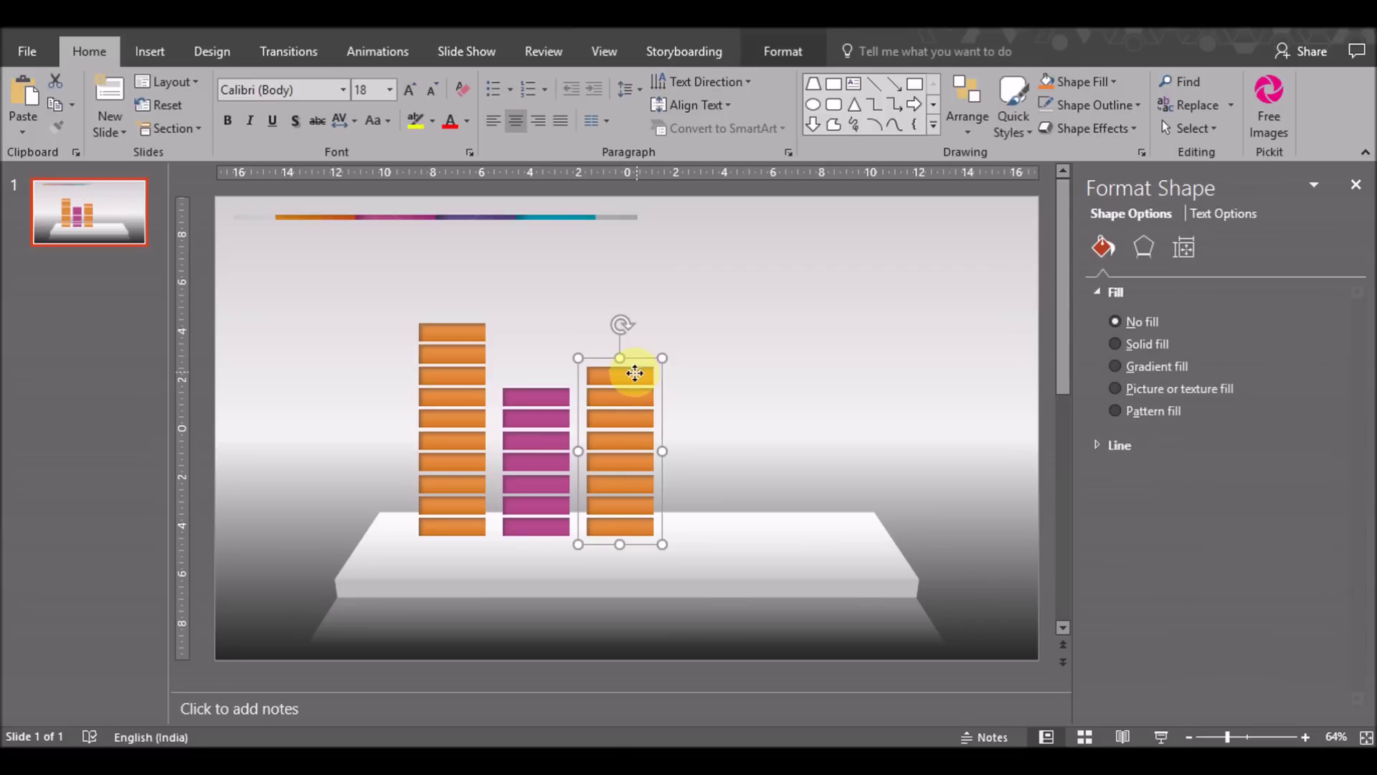
Make both gradient stops of its top brick the title bar's purple via Eyedropper.
left_click(1271, 614)
left_click(1336, 649)
left_click(1148, 625)
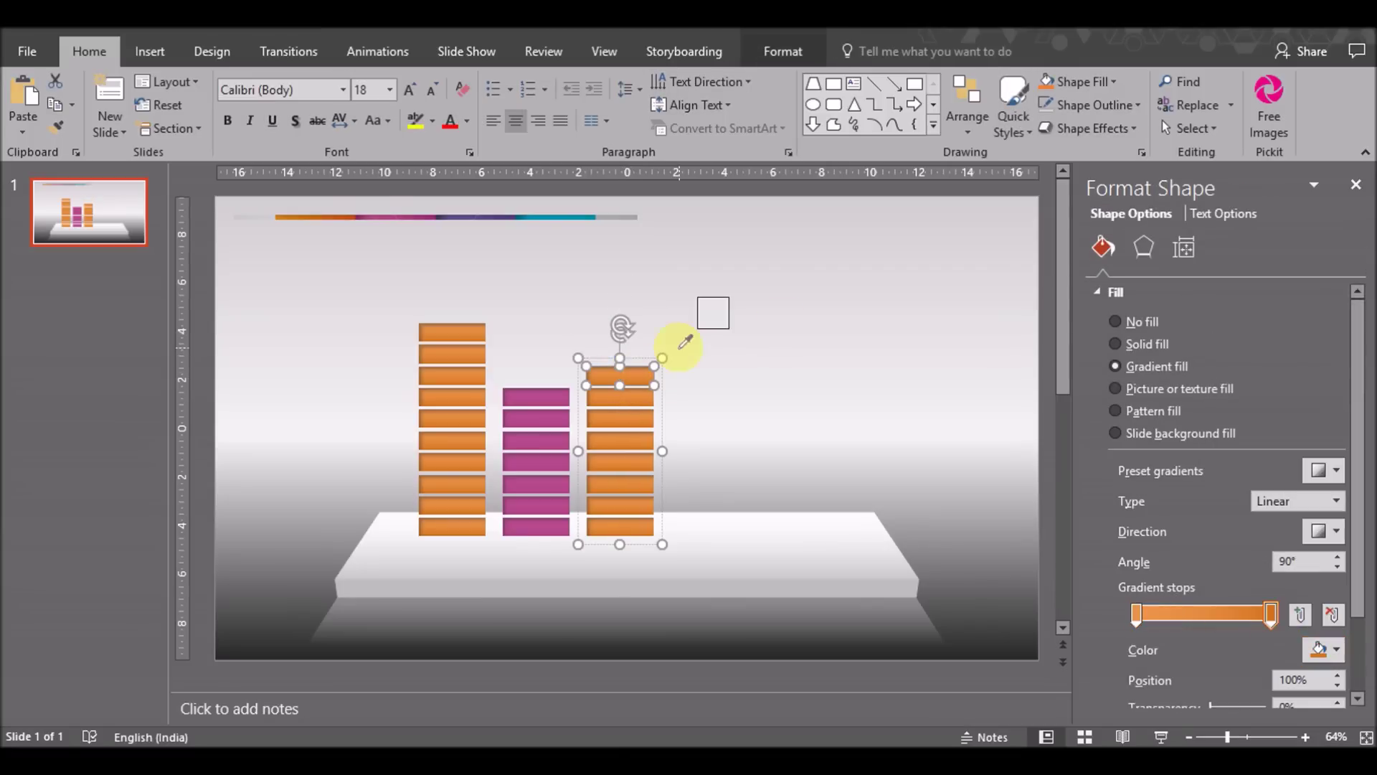
left_click(478, 210)
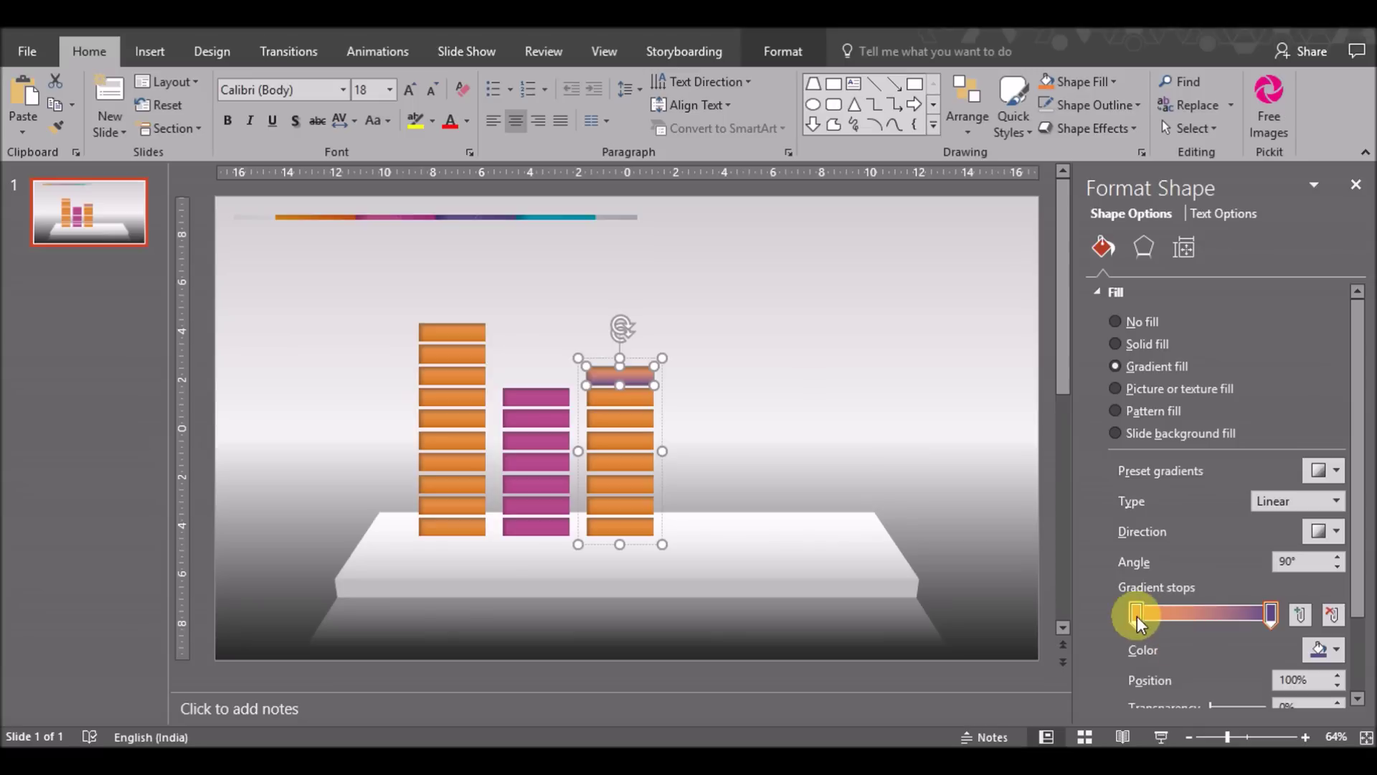
left_click(1138, 617)
left_click(1326, 649)
left_click(1211, 586)
left_click(1327, 649)
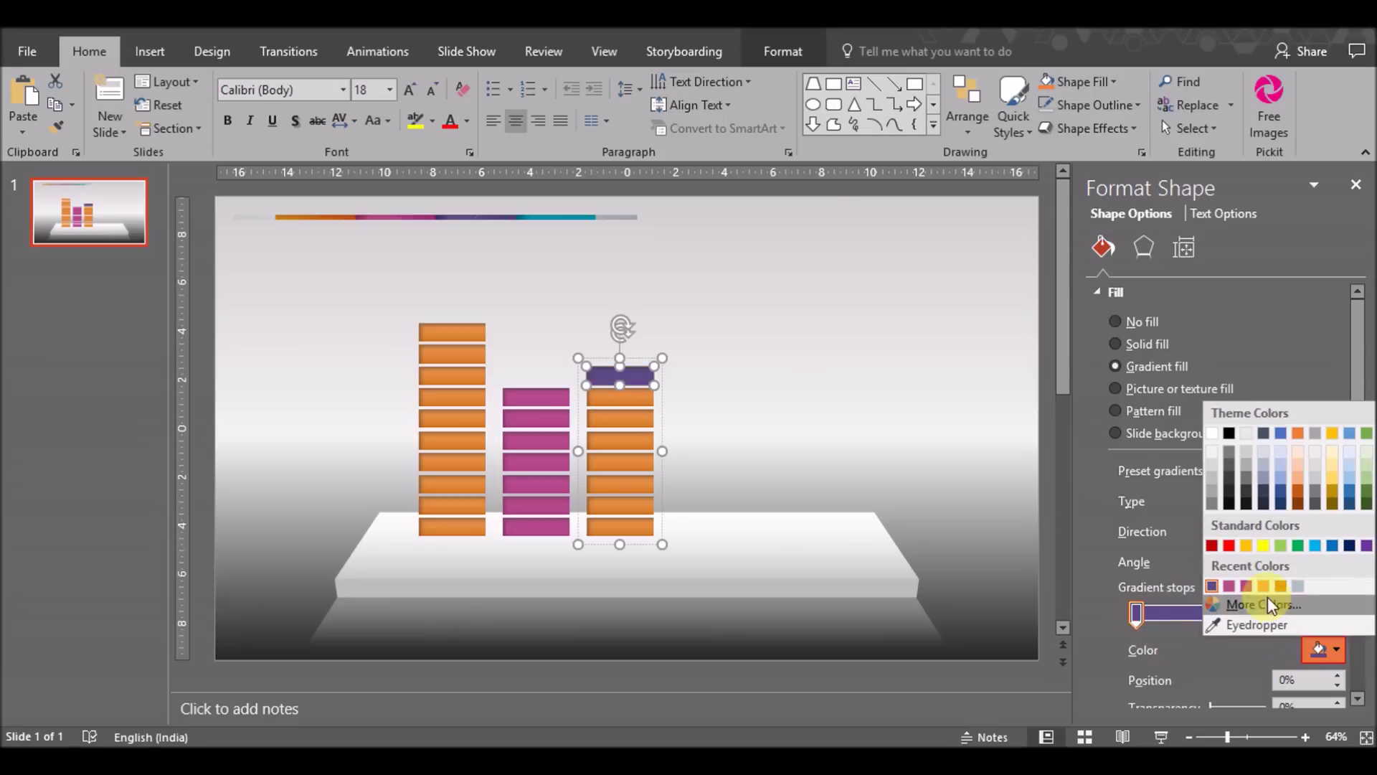
left_click(1267, 604)
left_click(625, 205)
left_click(796, 205)
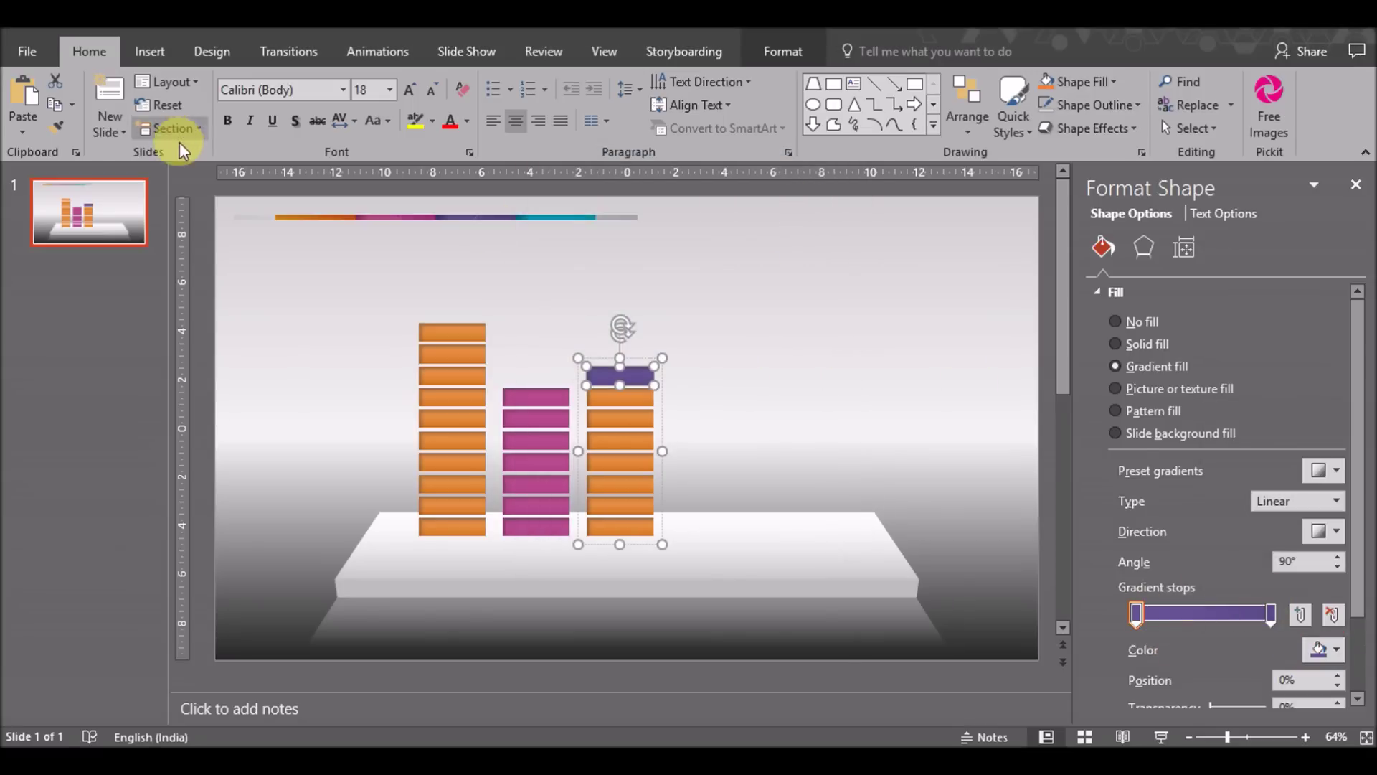
Format-paint the remaining bricks purple, then drag another orange column copy to the right.
left_click(635, 399)
left_click(631, 420)
left_click(622, 468)
left_click(623, 483)
left_click(620, 506)
left_click(621, 526)
key("Escape")
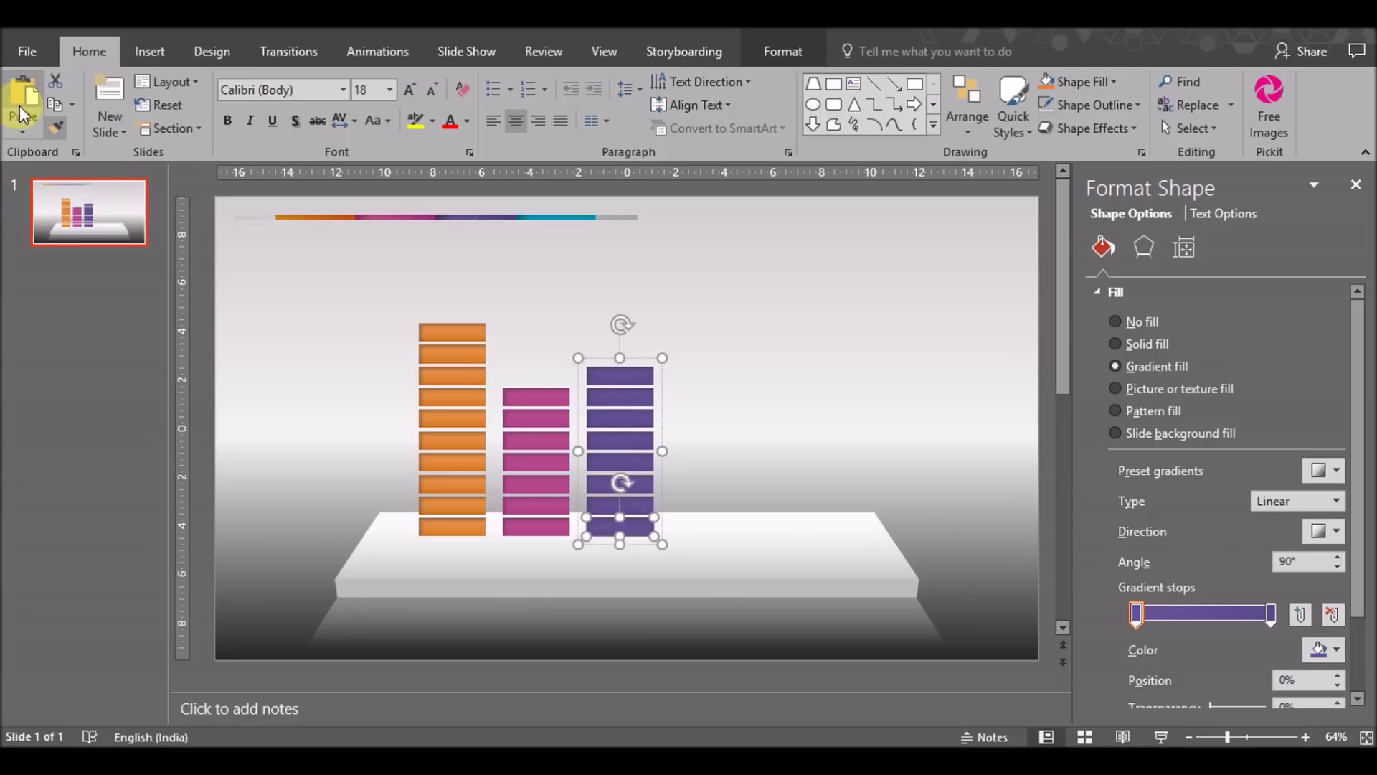
left_click_drag(446, 352, 700, 389)
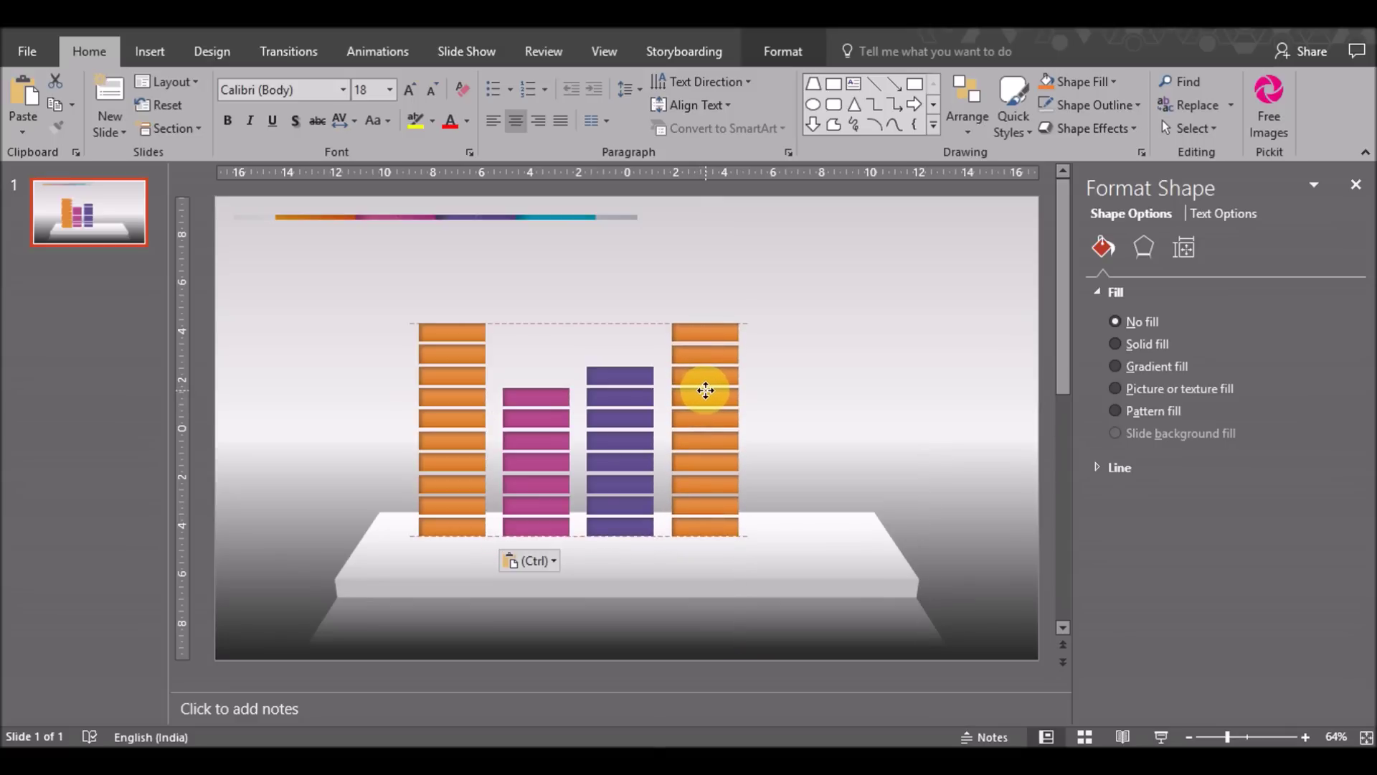
Place the fourth column beside the purple one and delete its top brick.
left_click_drag(700, 389, 706, 390)
left_click(704, 331)
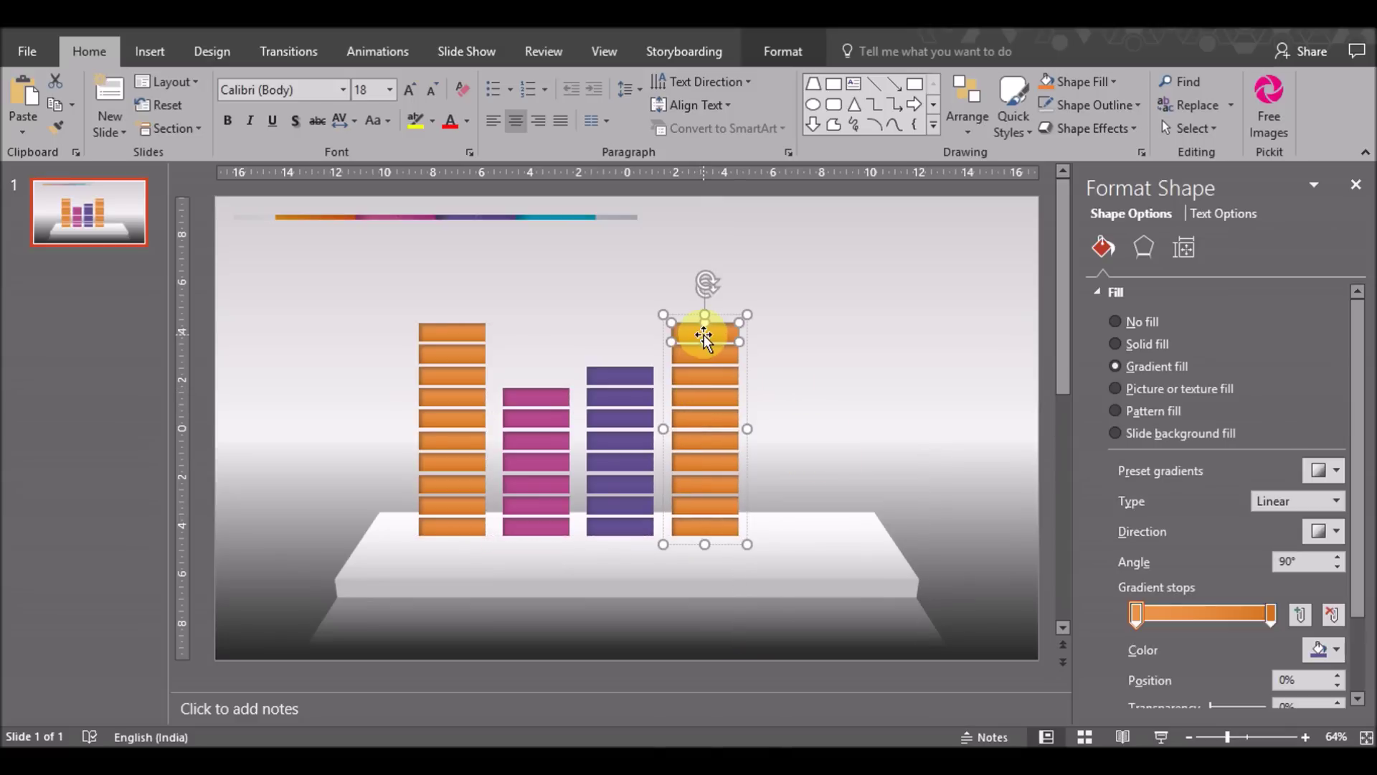
key("Delete")
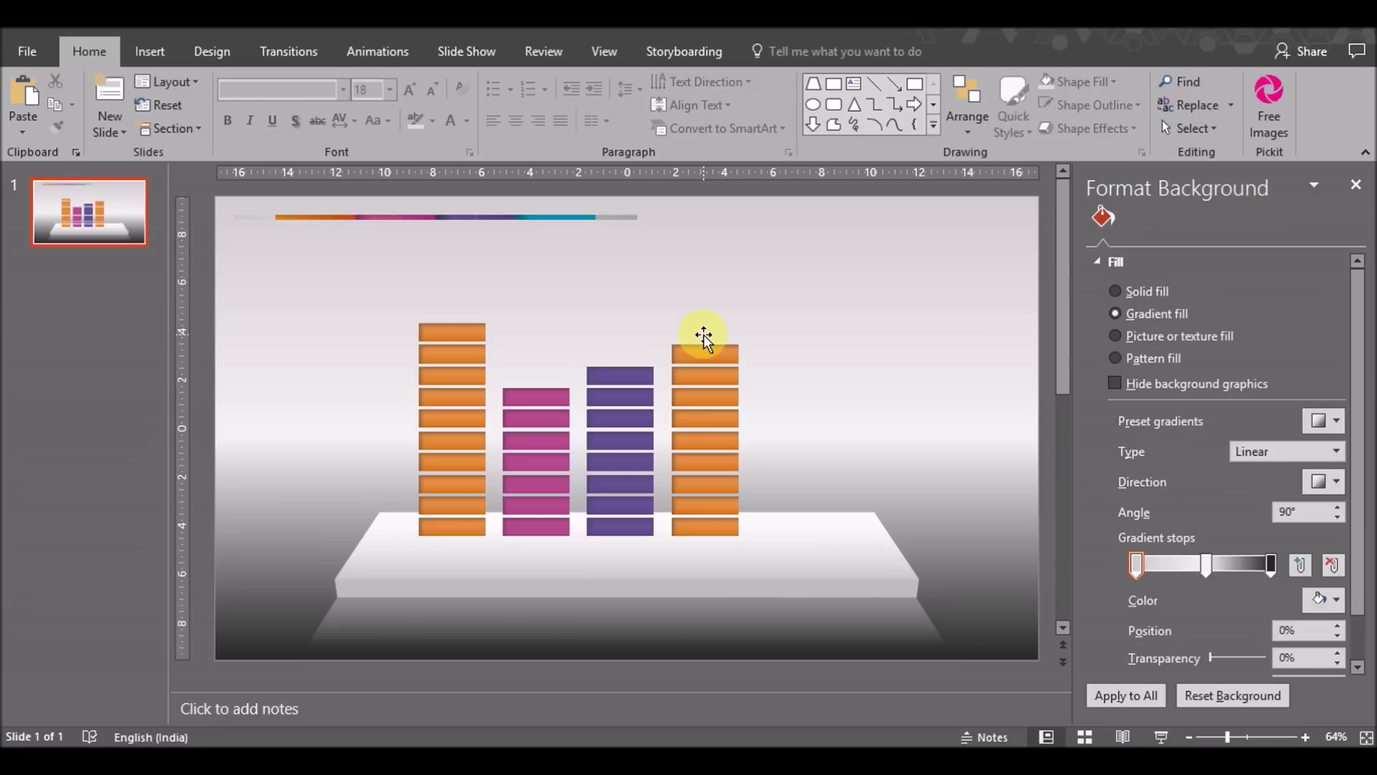
left_click(703, 335)
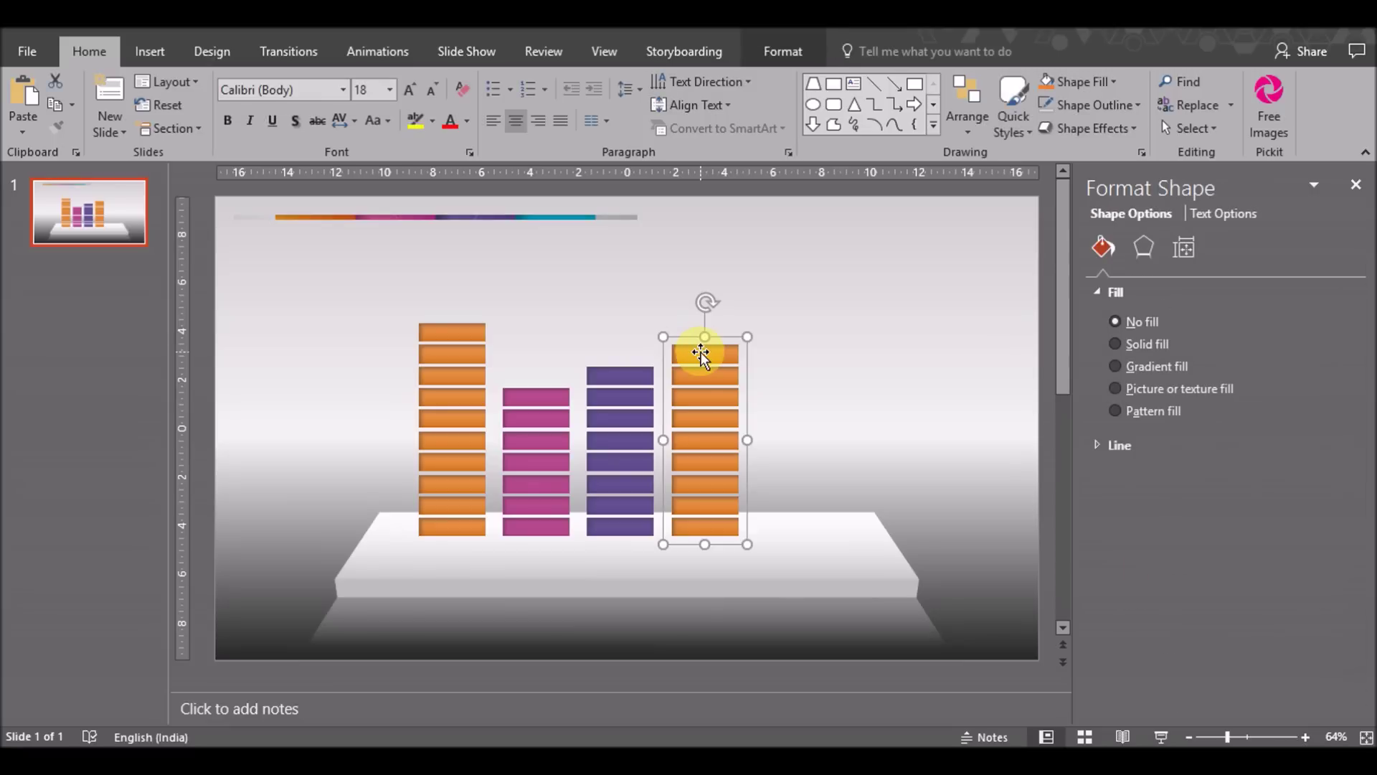
Eyedrop the title bar's teal into both gradient stops of the new top brick.
left_click(1270, 613)
left_click(1325, 649)
left_click(1284, 622)
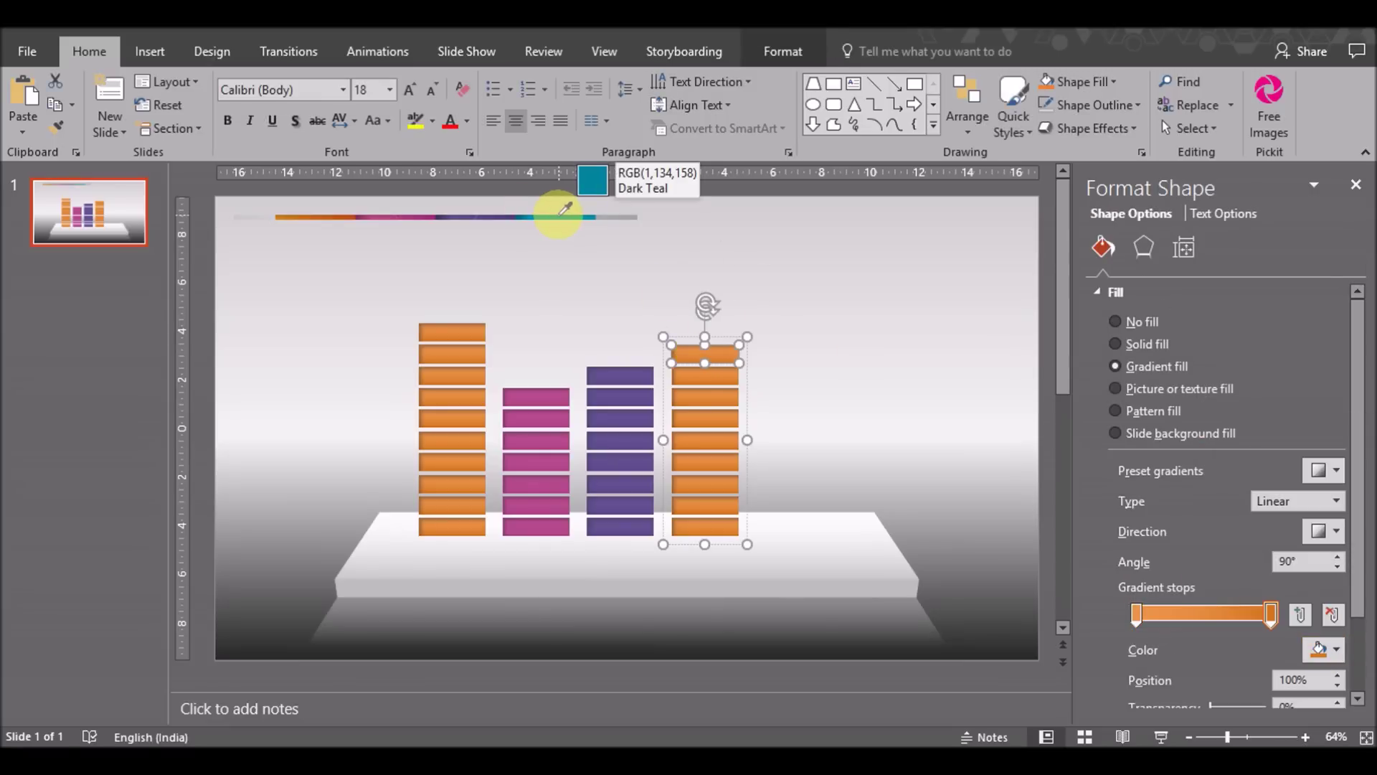
left_click(565, 209)
left_click(1136, 611)
left_click(1325, 649)
left_click(1284, 621)
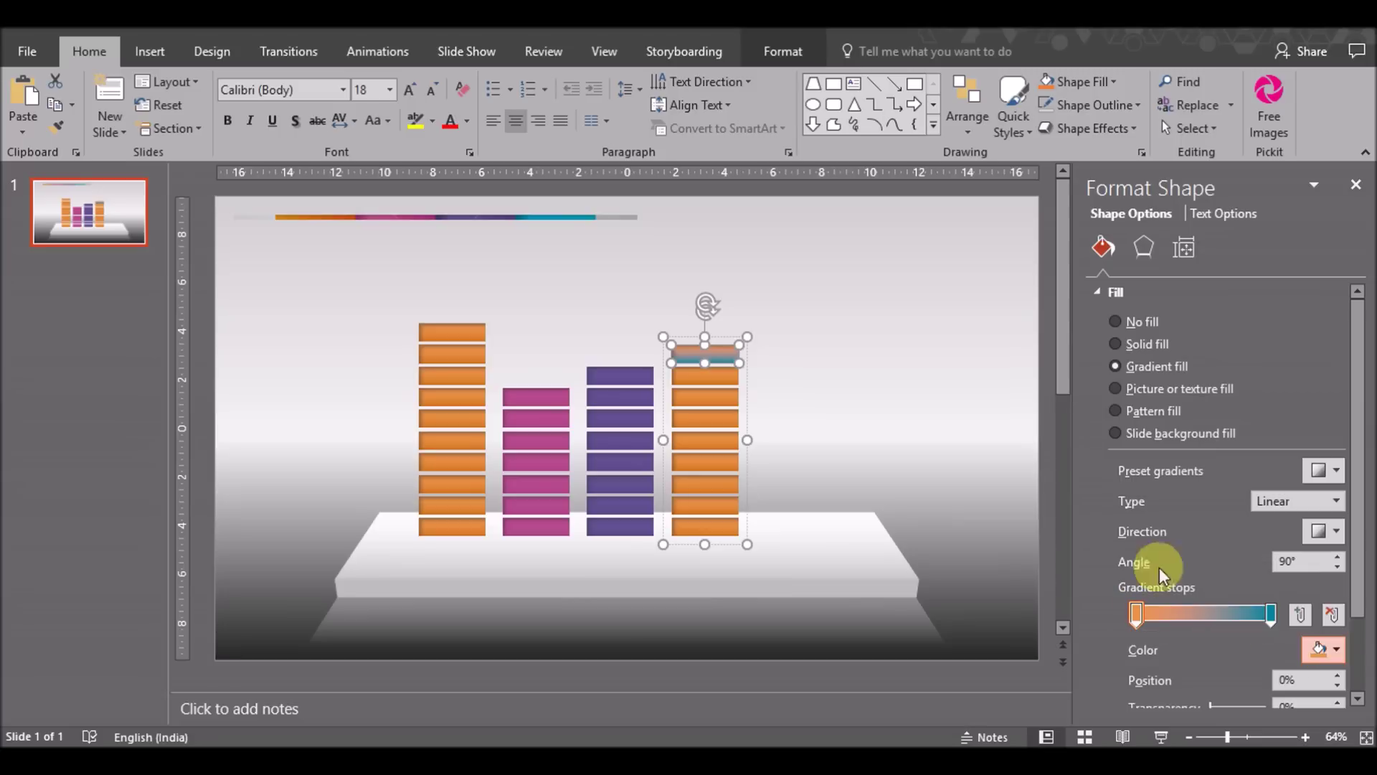
left_click(563, 209)
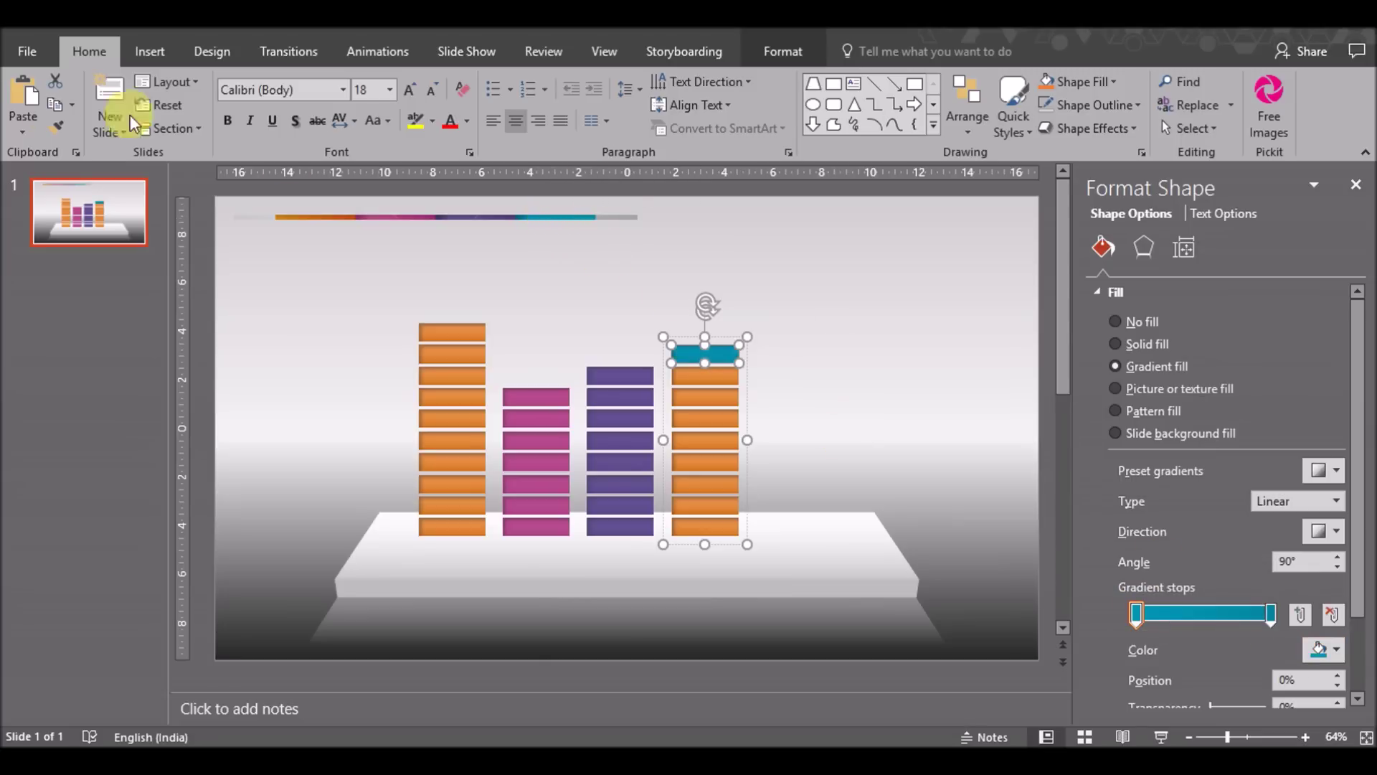
Format-paint the teal (RGB 1, 134, 158) onto every remaining brick in the fourth column.
left_click(717, 375)
left_click(716, 397)
left_click(709, 418)
left_click(704, 444)
left_click(704, 462)
left_click(705, 484)
left_click(706, 506)
left_click(707, 527)
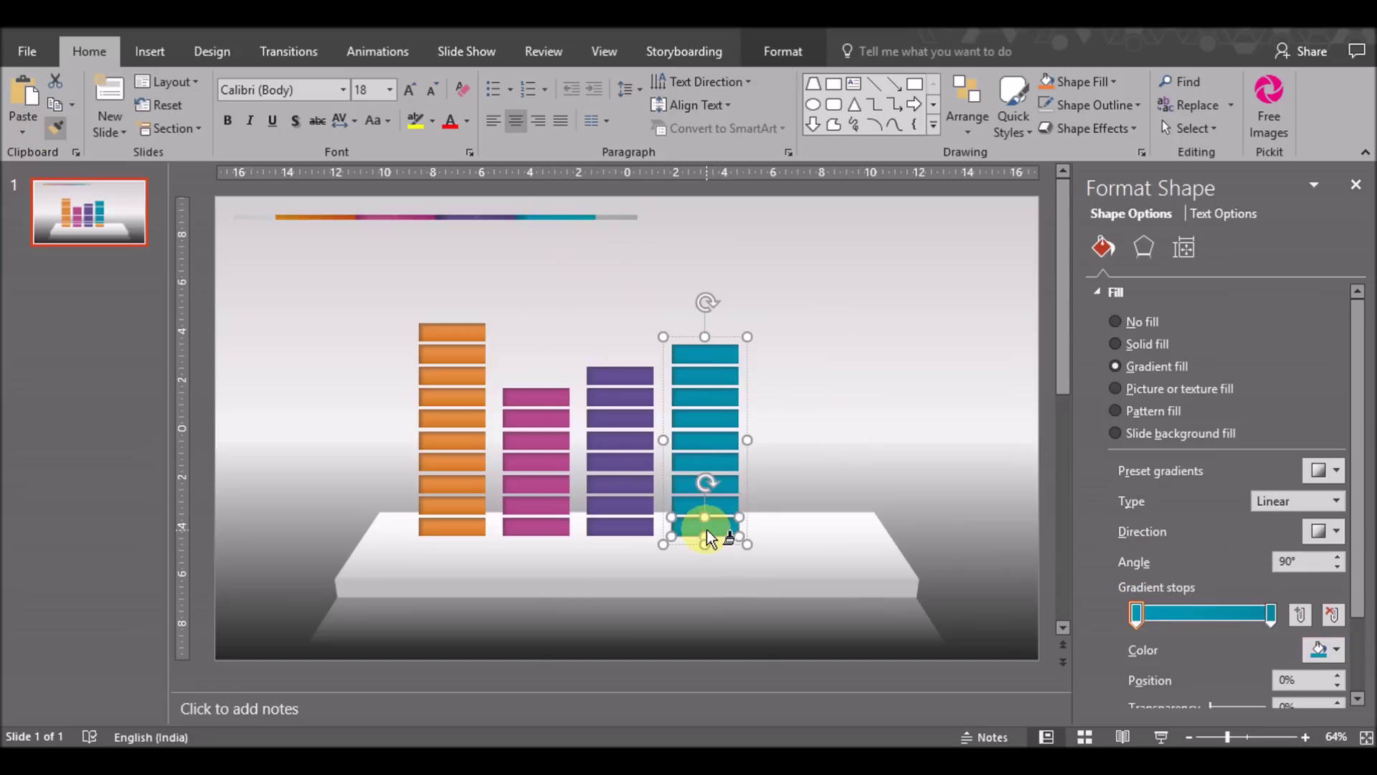
left_click(57, 125)
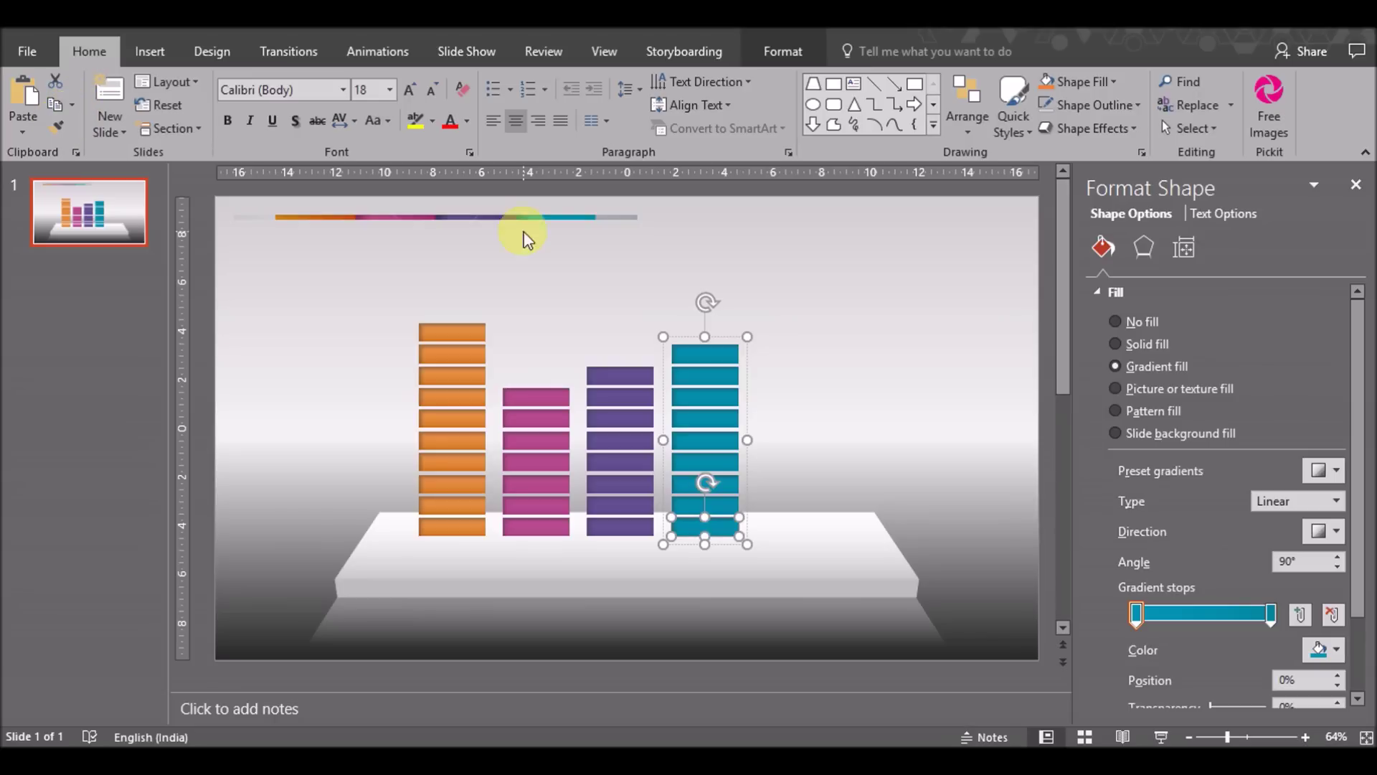
left_click(523, 230)
left_click(1321, 599)
Set the background gradient's last stop to the title bar's light grey.
left_click(1265, 569)
left_click(245, 216)
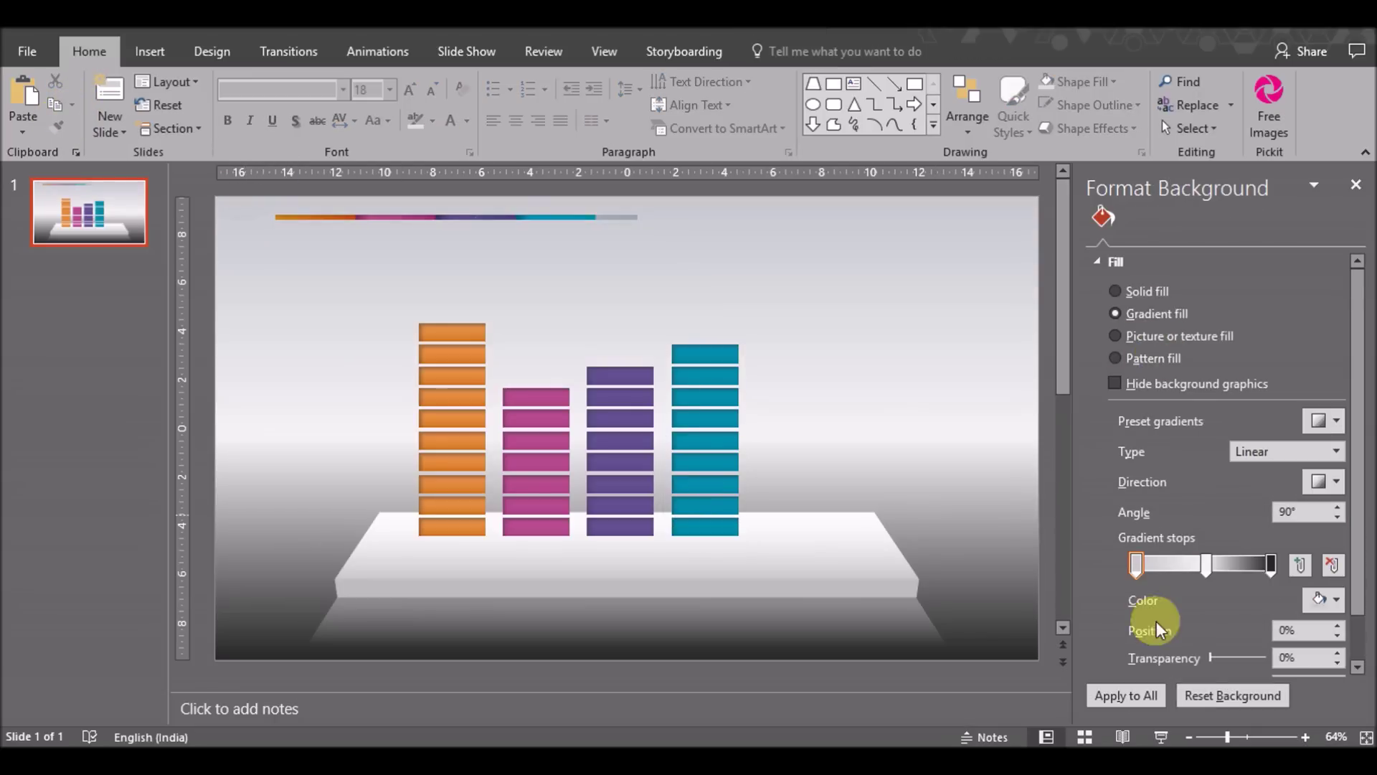
left_click(1271, 566)
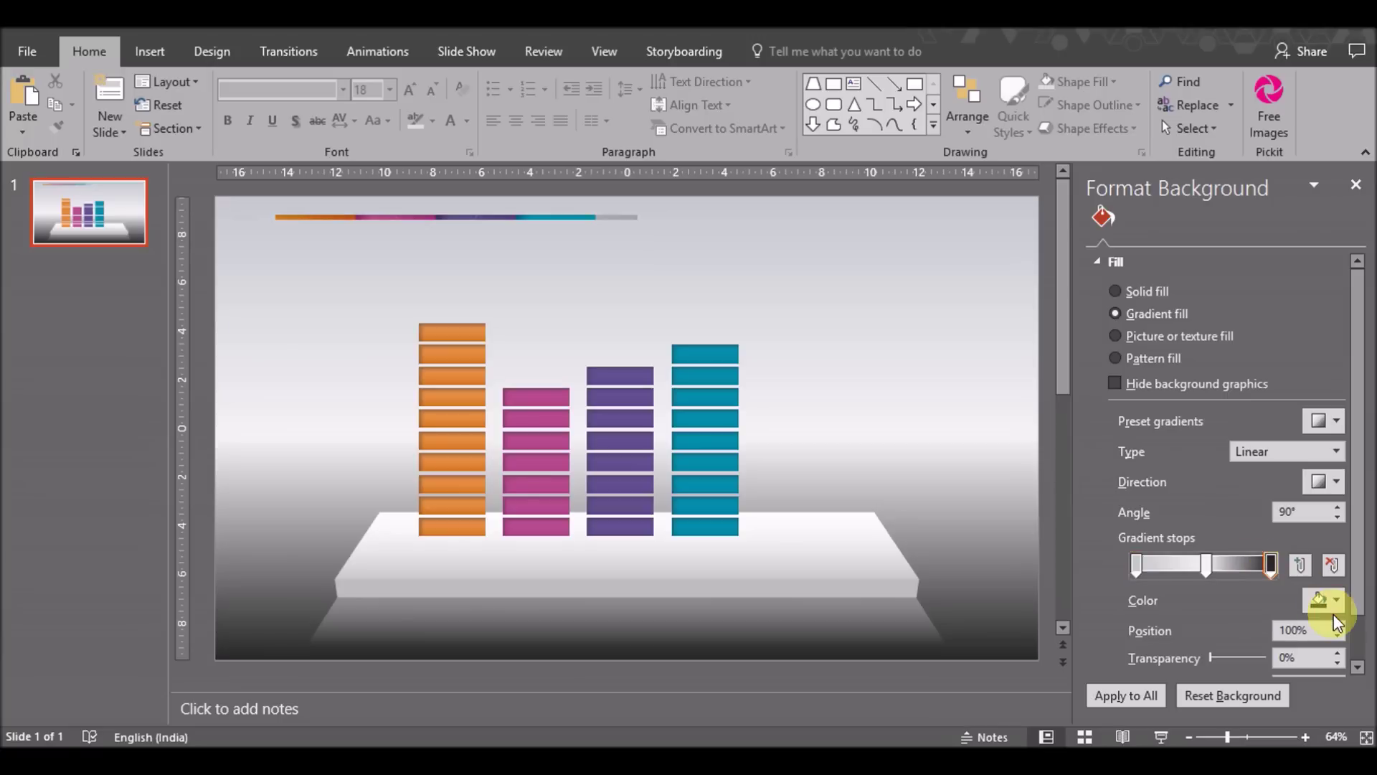
left_click(1324, 601)
left_click(1266, 575)
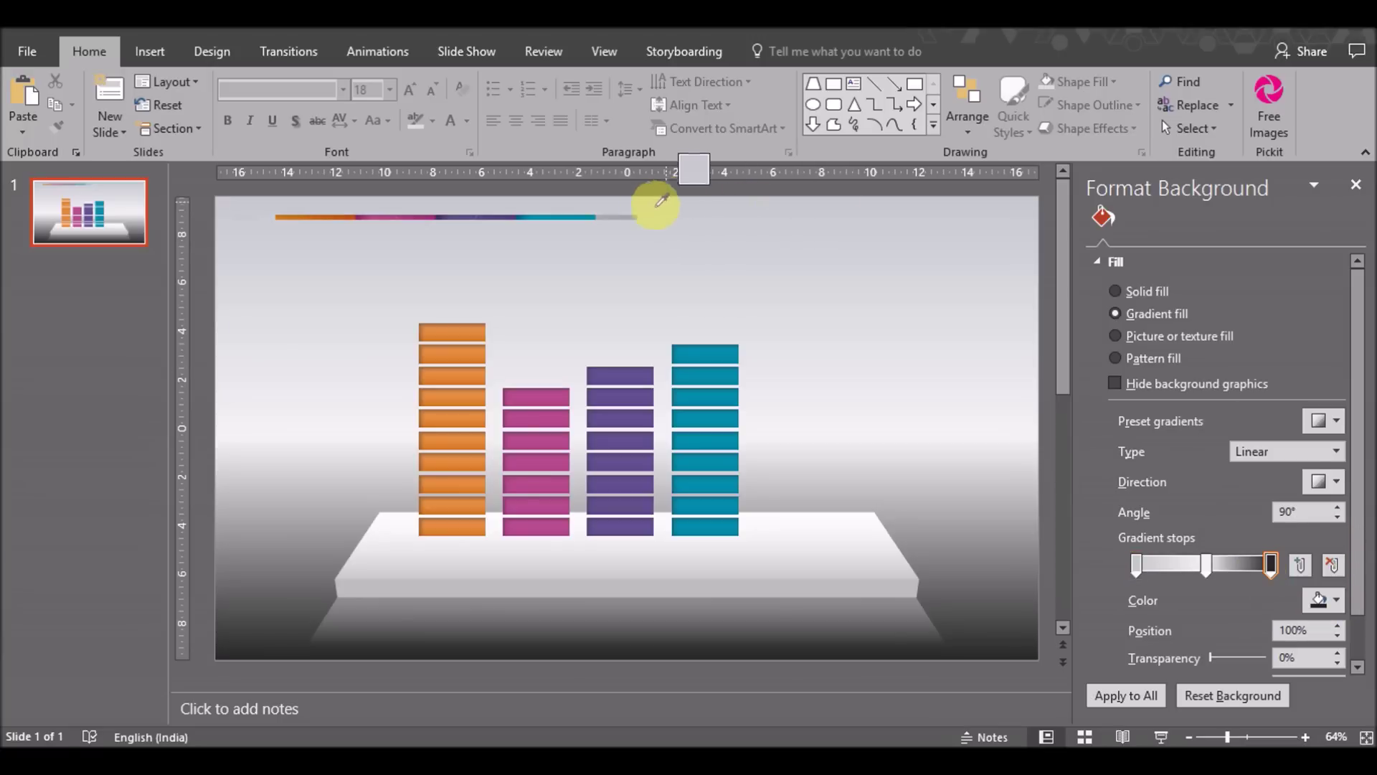
left_click(628, 217)
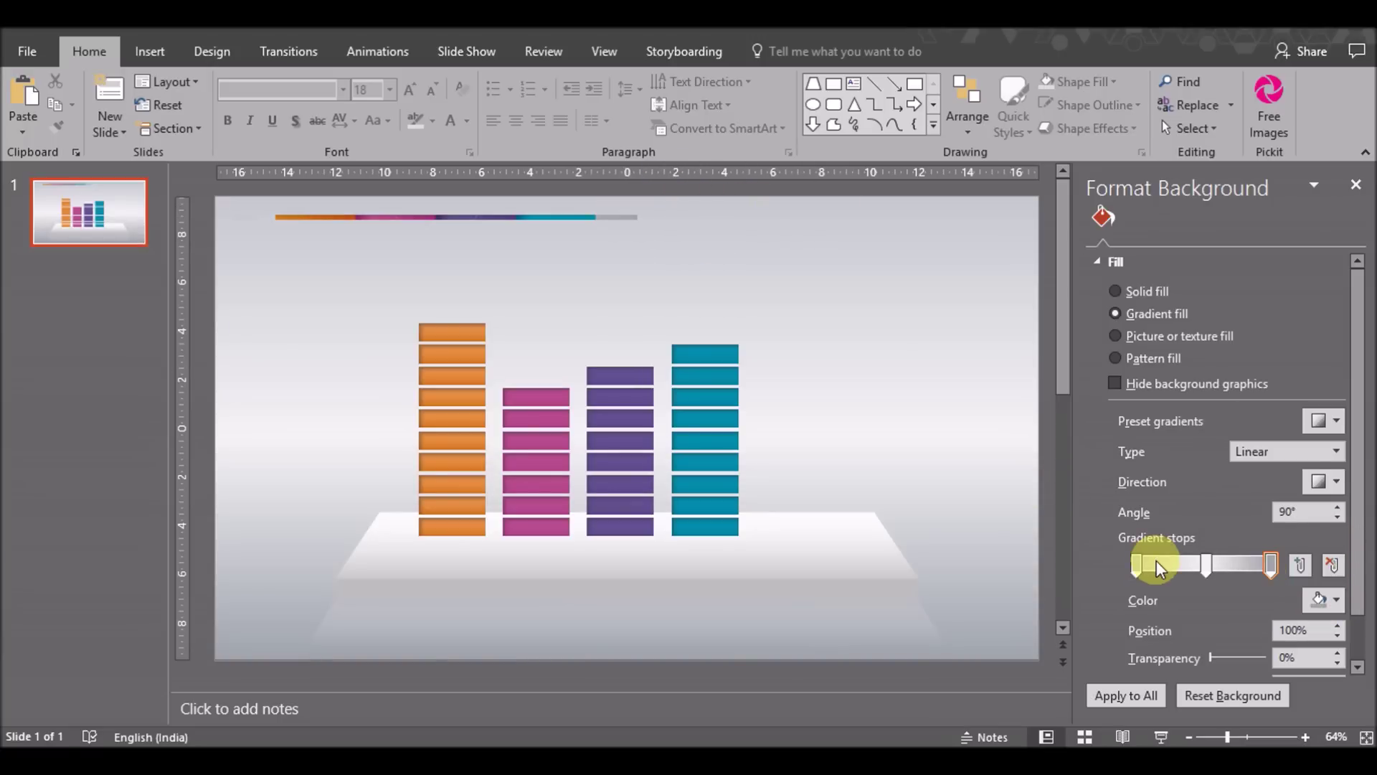
Darken that bottom stop to mid-grey RGB 112, 124, 130.
left_click(1304, 601)
left_click(1262, 555)
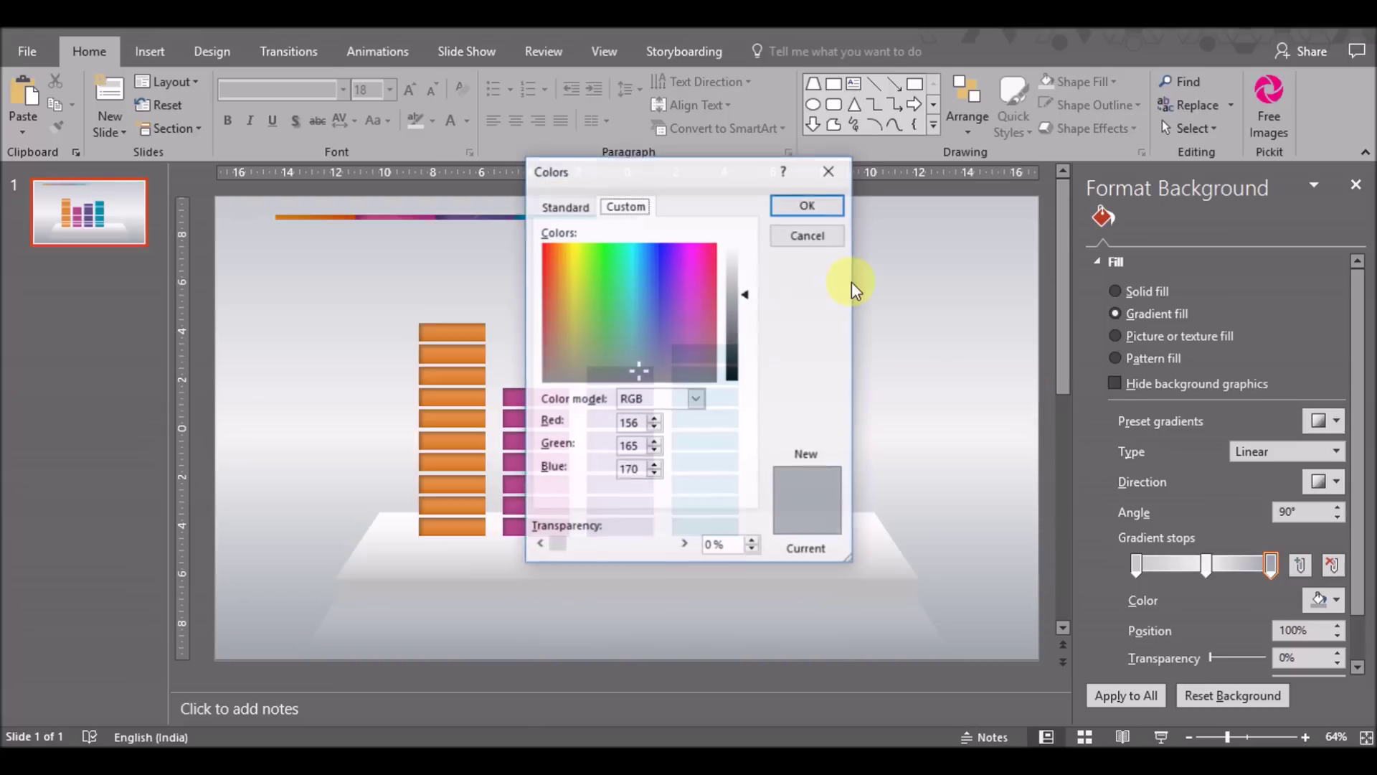
left_click_drag(746, 291, 747, 325)
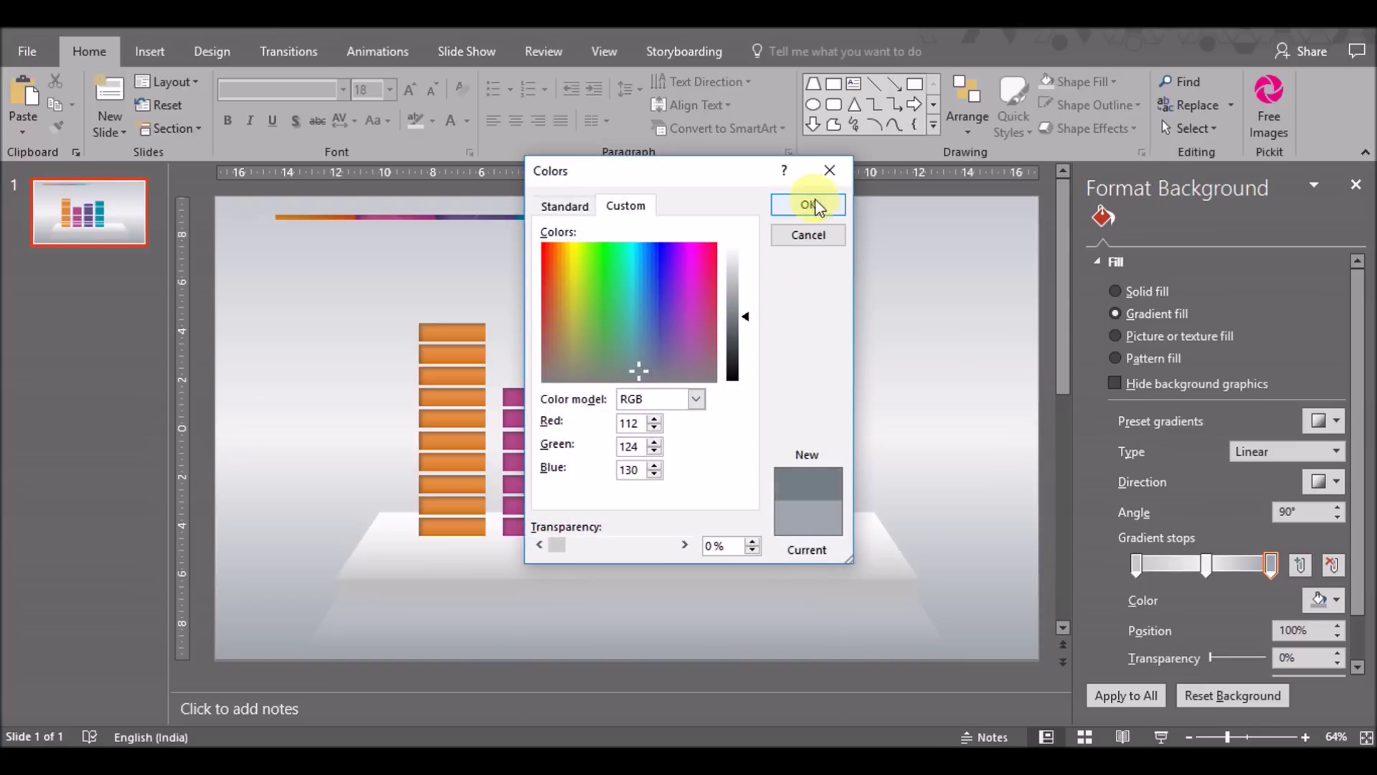
left_click(808, 204)
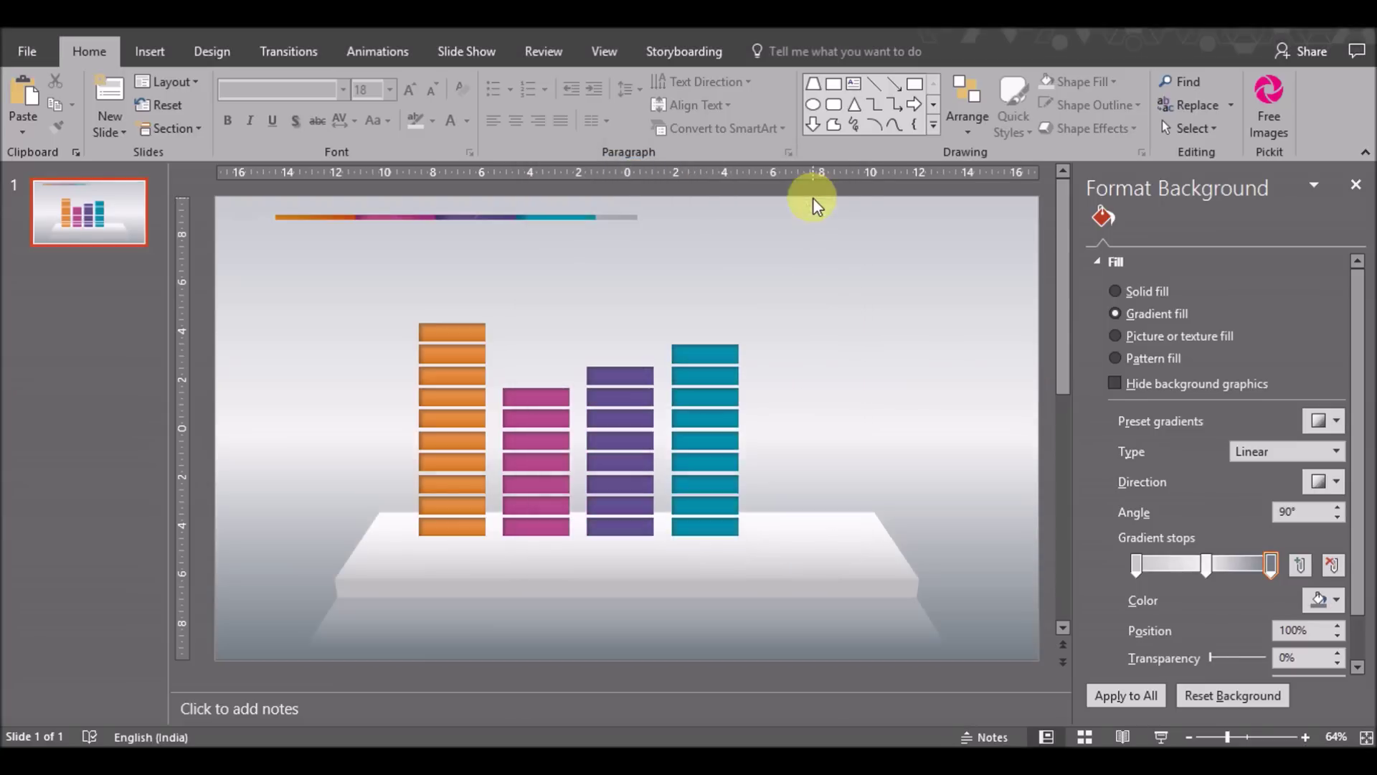
left_click(826, 589)
left_click(1337, 649)
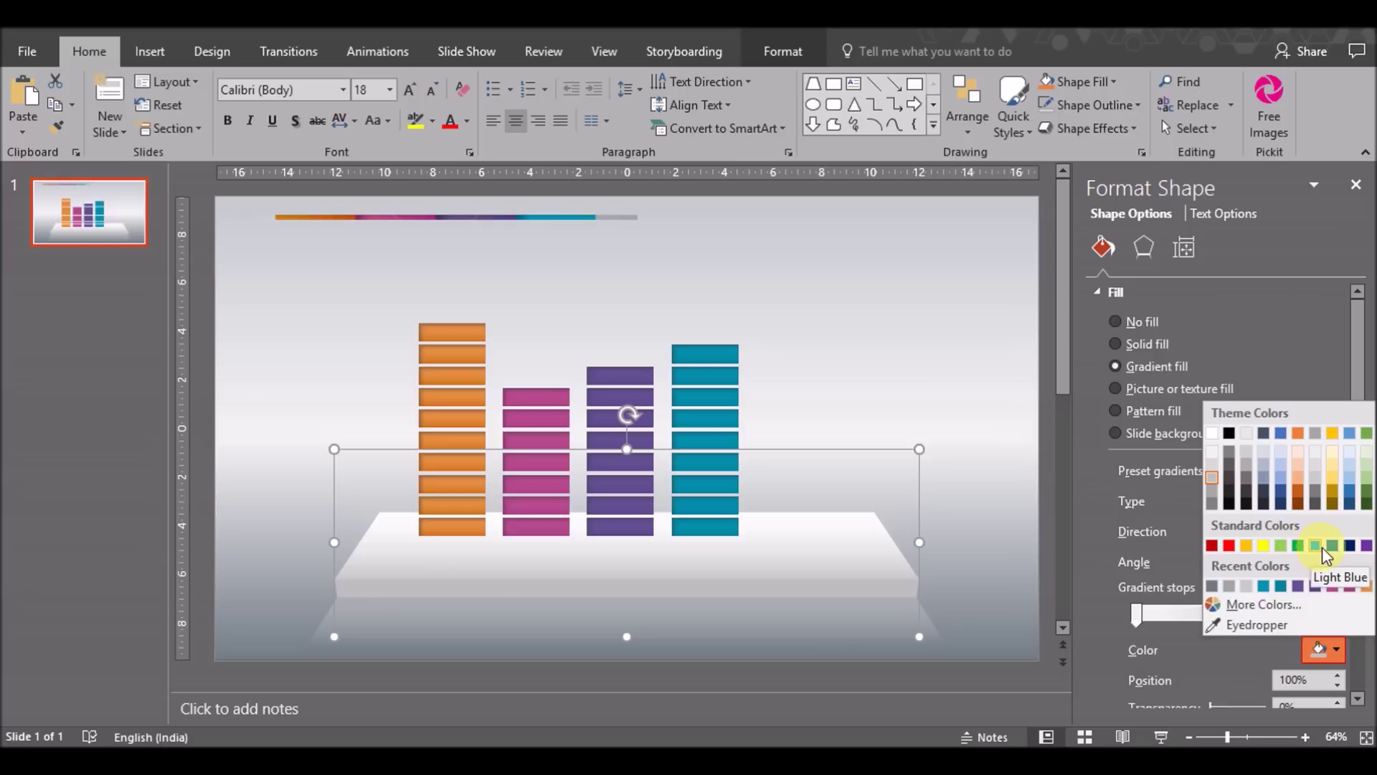
Set the platform gradient's right stop to a slightly darkened light blue.
left_click(1315, 546)
left_click(1324, 650)
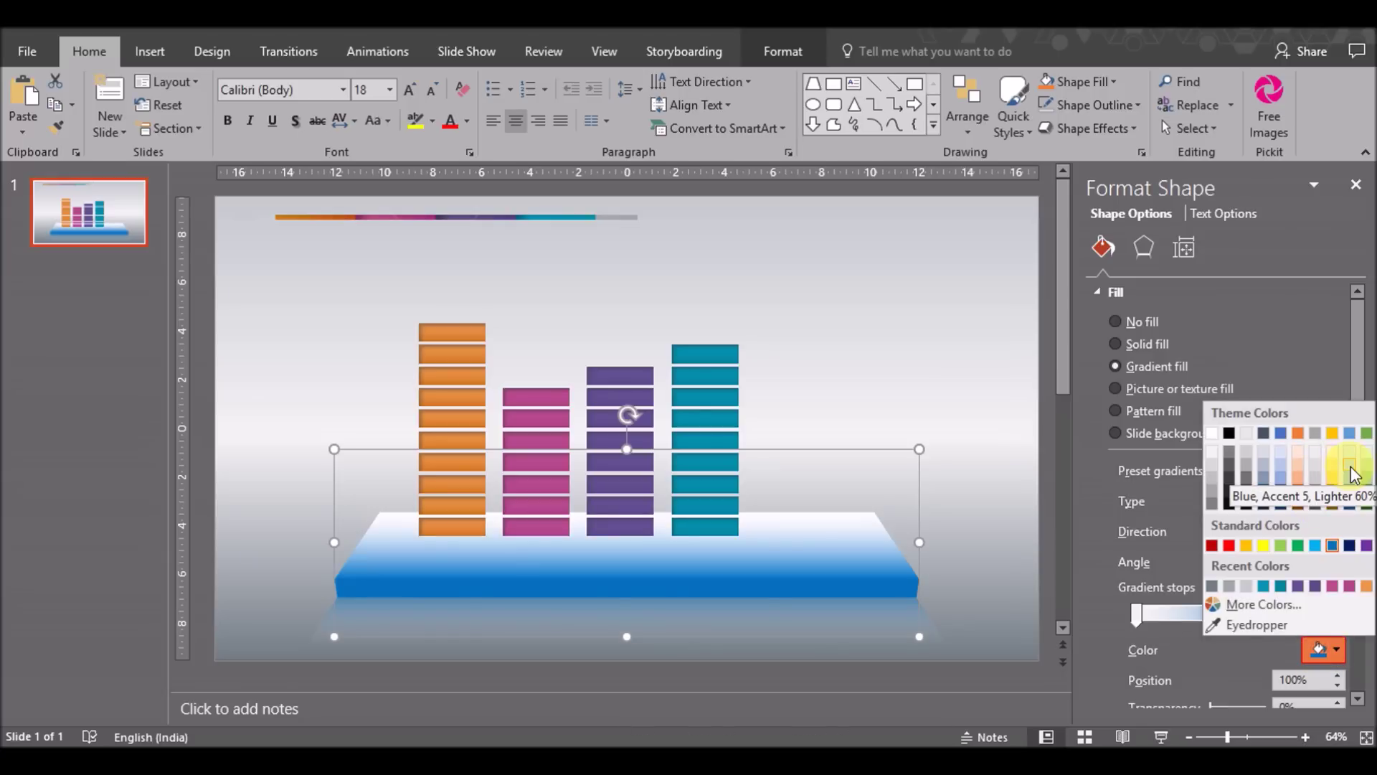
left_click(1350, 466)
left_click(1321, 649)
left_click(1237, 627)
left_click_drag(744, 267, 747, 280)
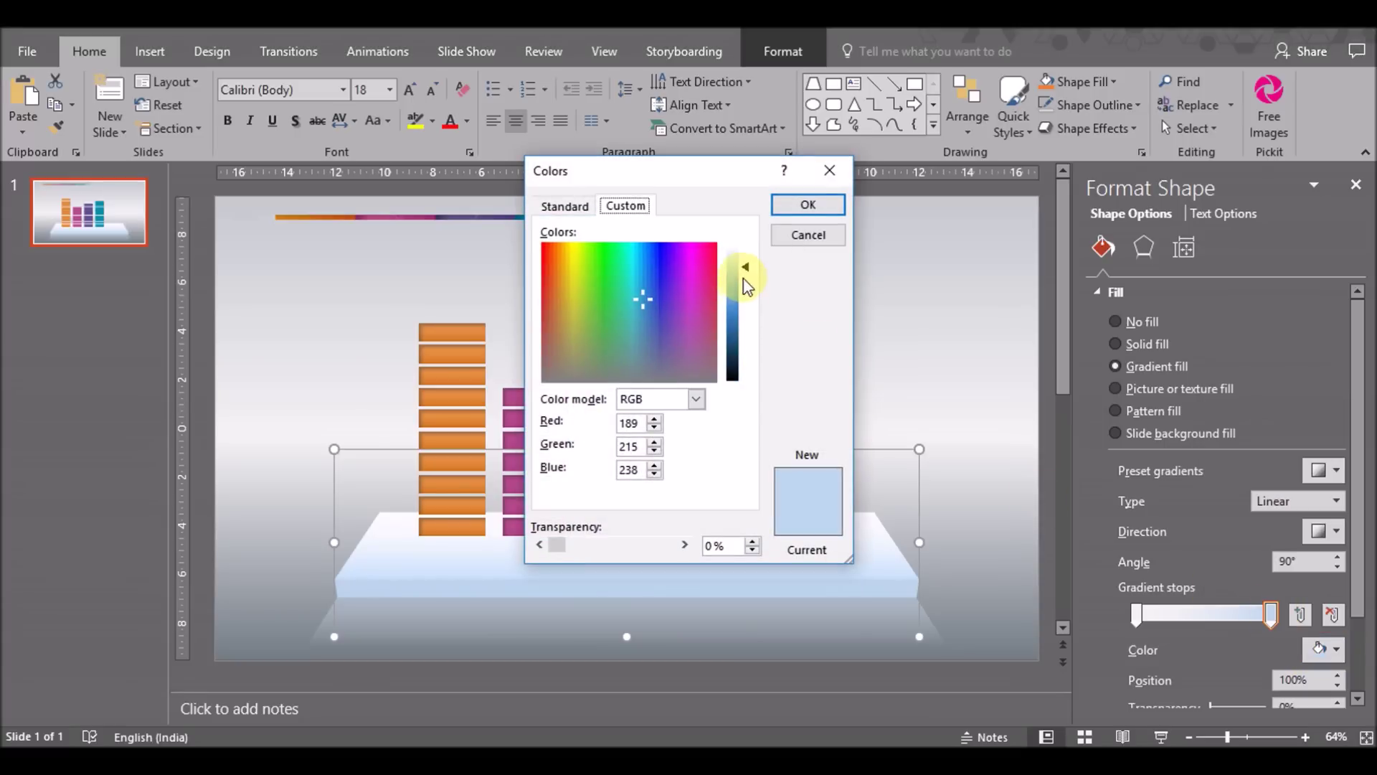
left_click(822, 204)
Give the platform gradient's left stop a pale tint and review the result.
left_click(1135, 614)
left_click(1321, 649)
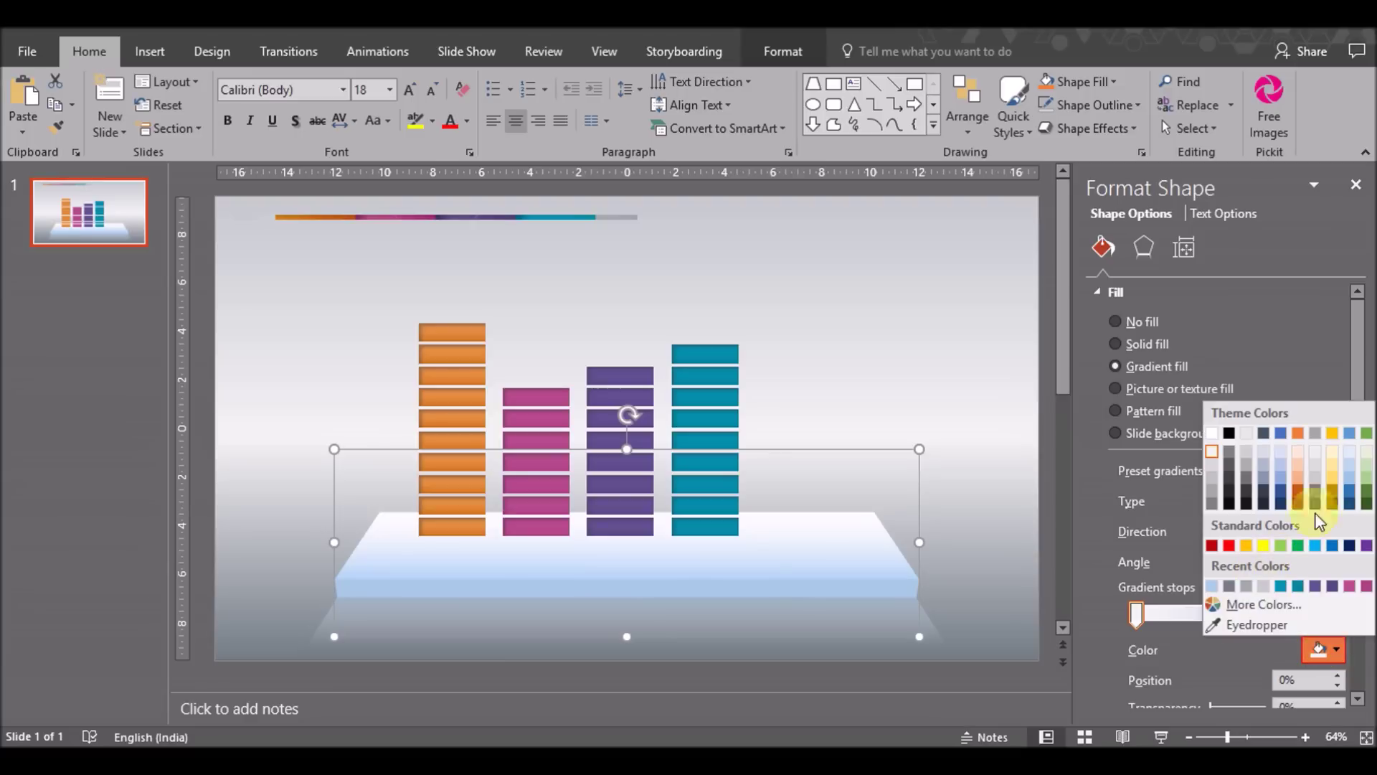
left_click(1367, 455)
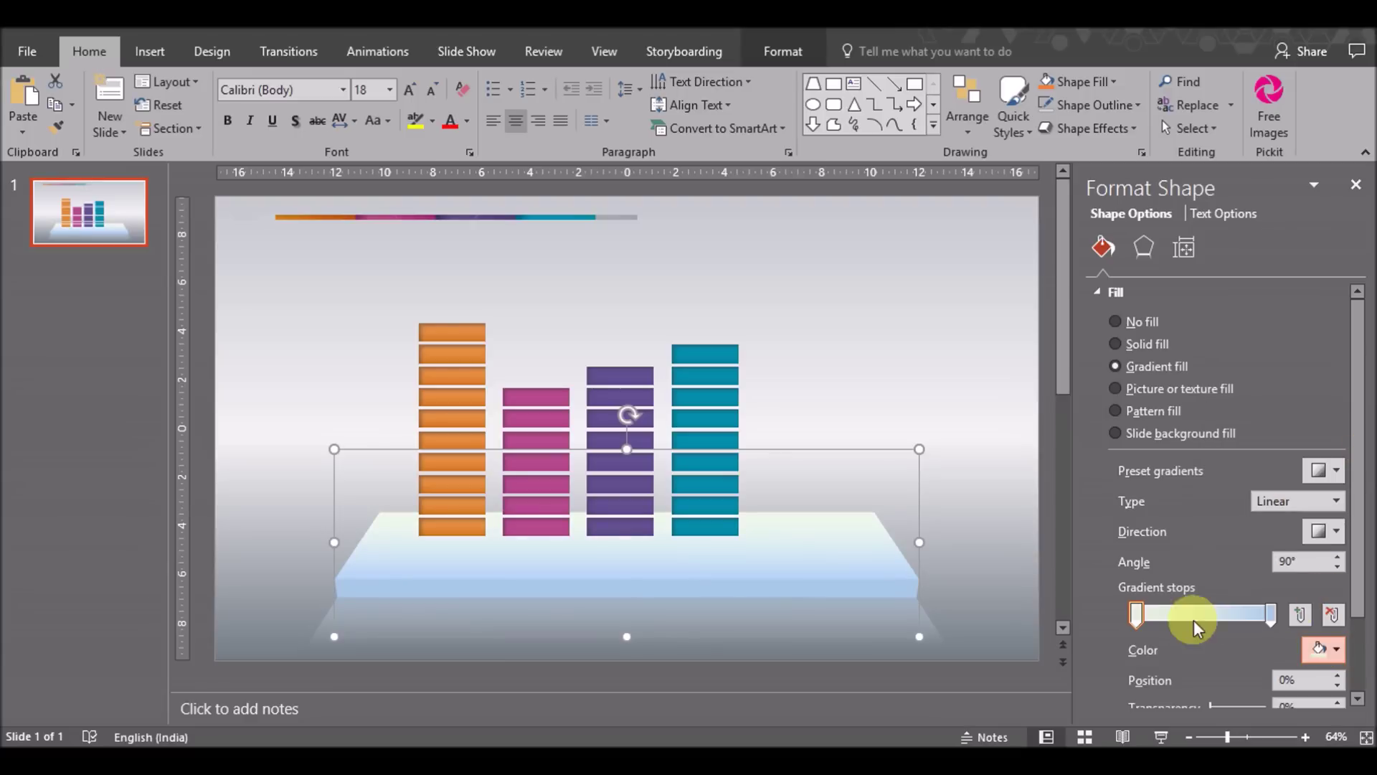
left_click(1320, 649)
left_click(1366, 459)
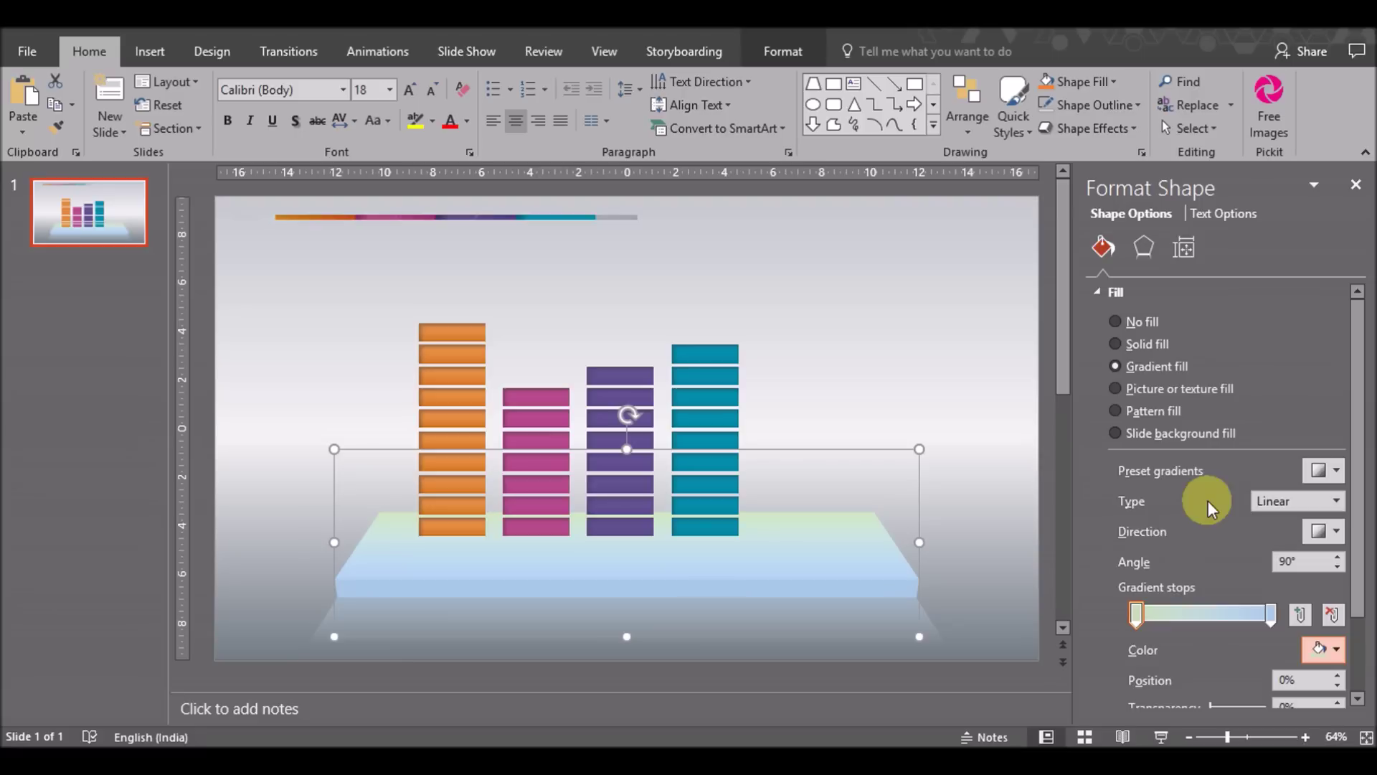
left_click(1320, 648)
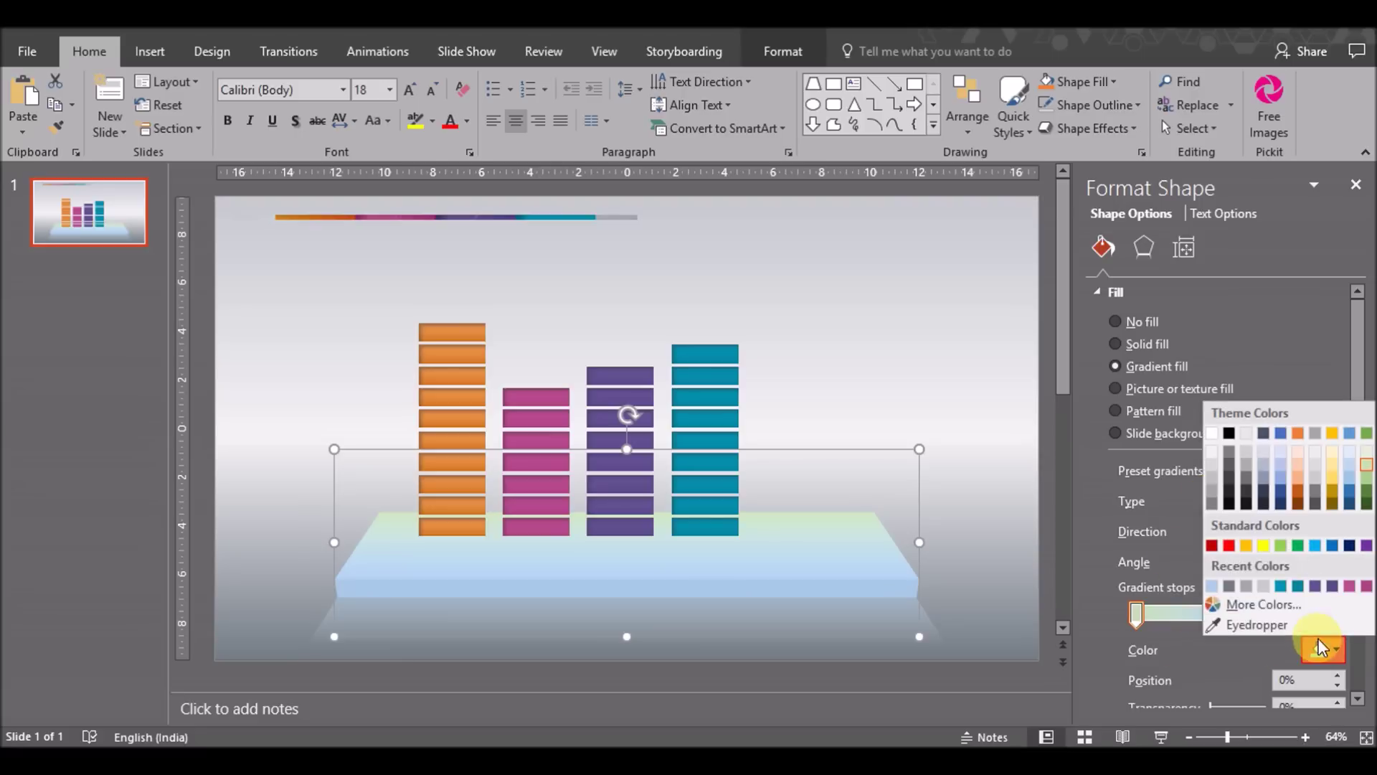
left_click(1350, 487)
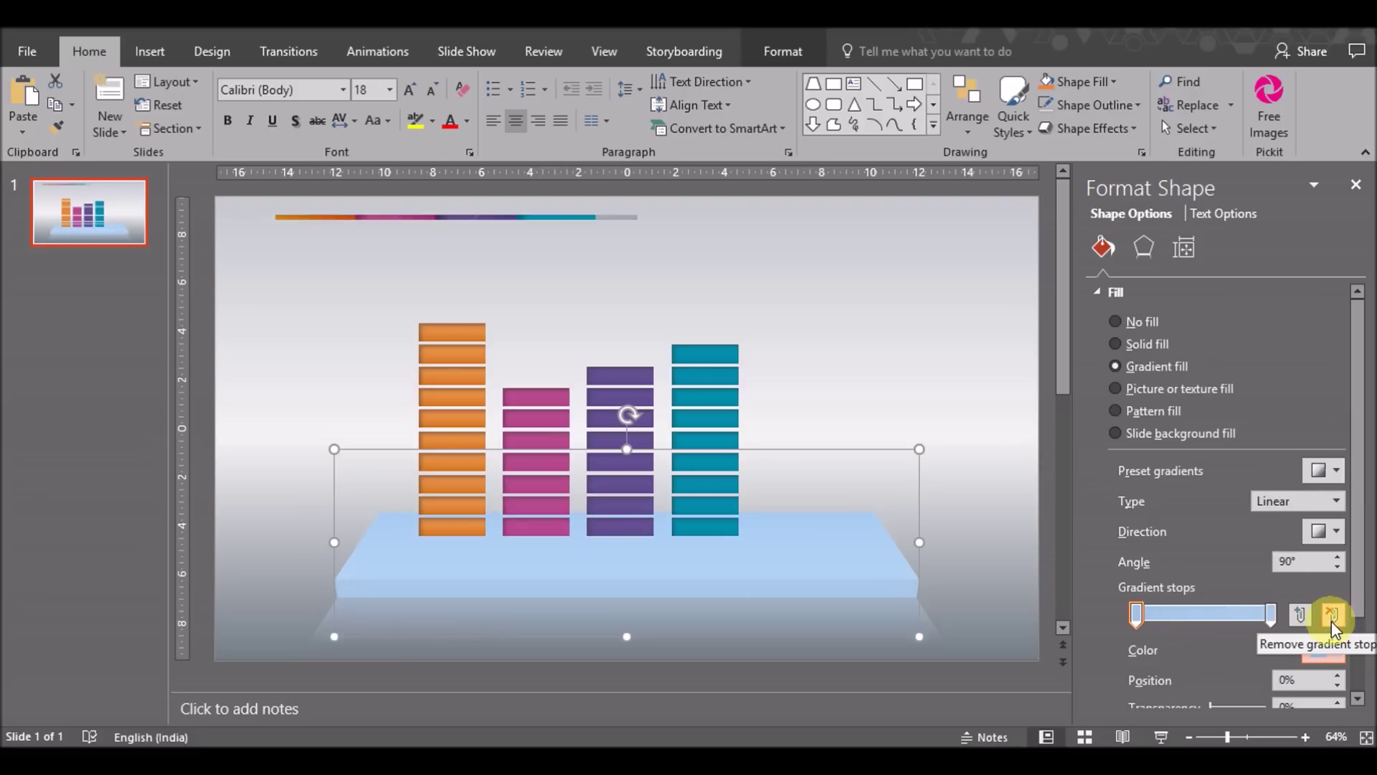
left_click(1323, 649)
left_click(1348, 451)
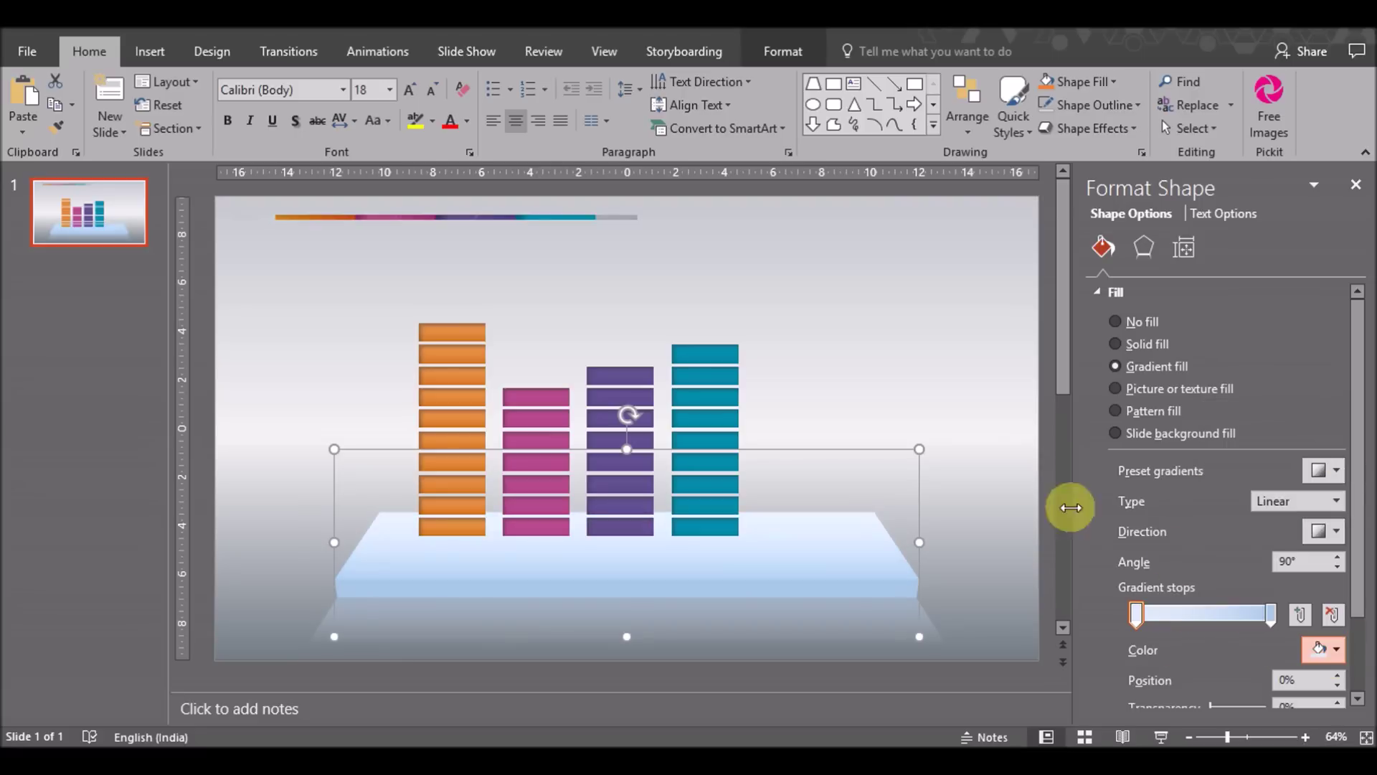
left_click(988, 519)
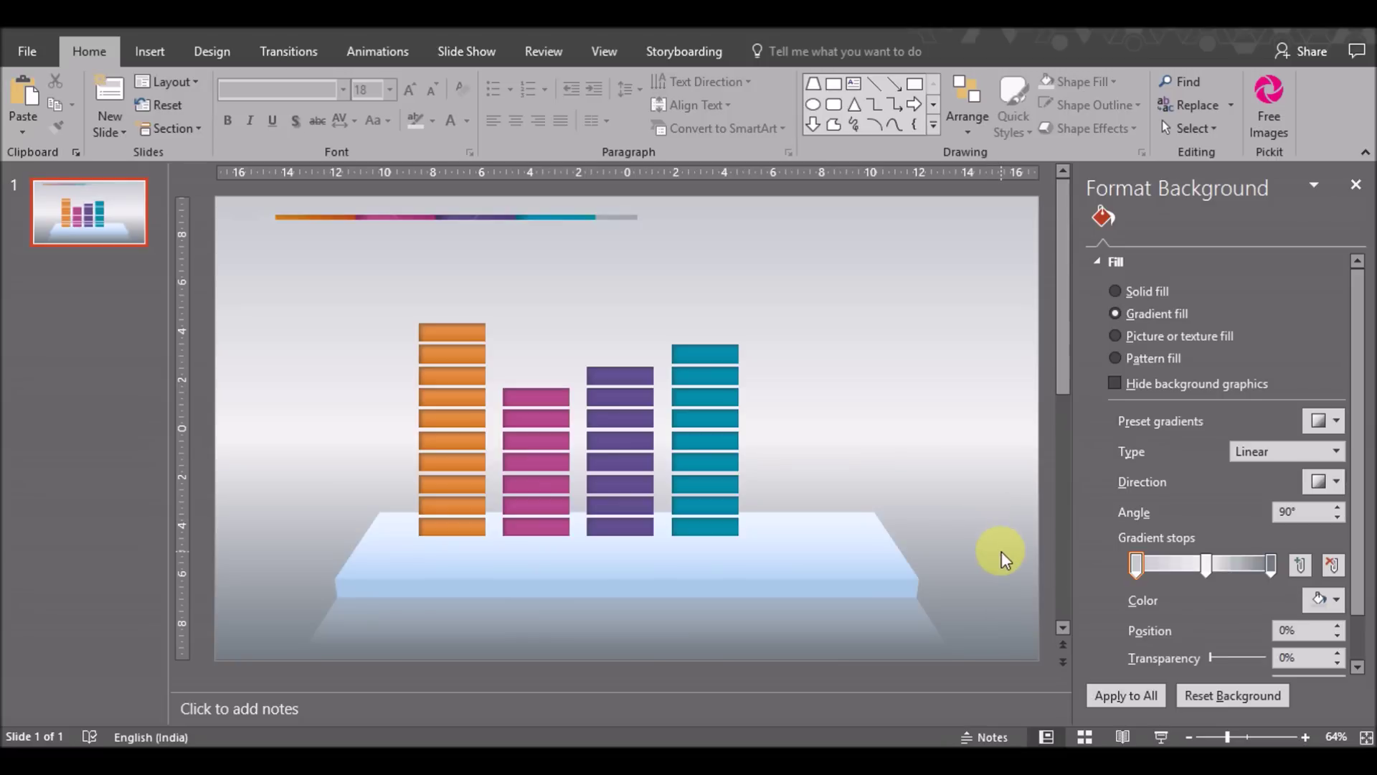
Duplicate the orange brick column and place the copy right of the teal column.
left_click(707, 370)
left_click(421, 374)
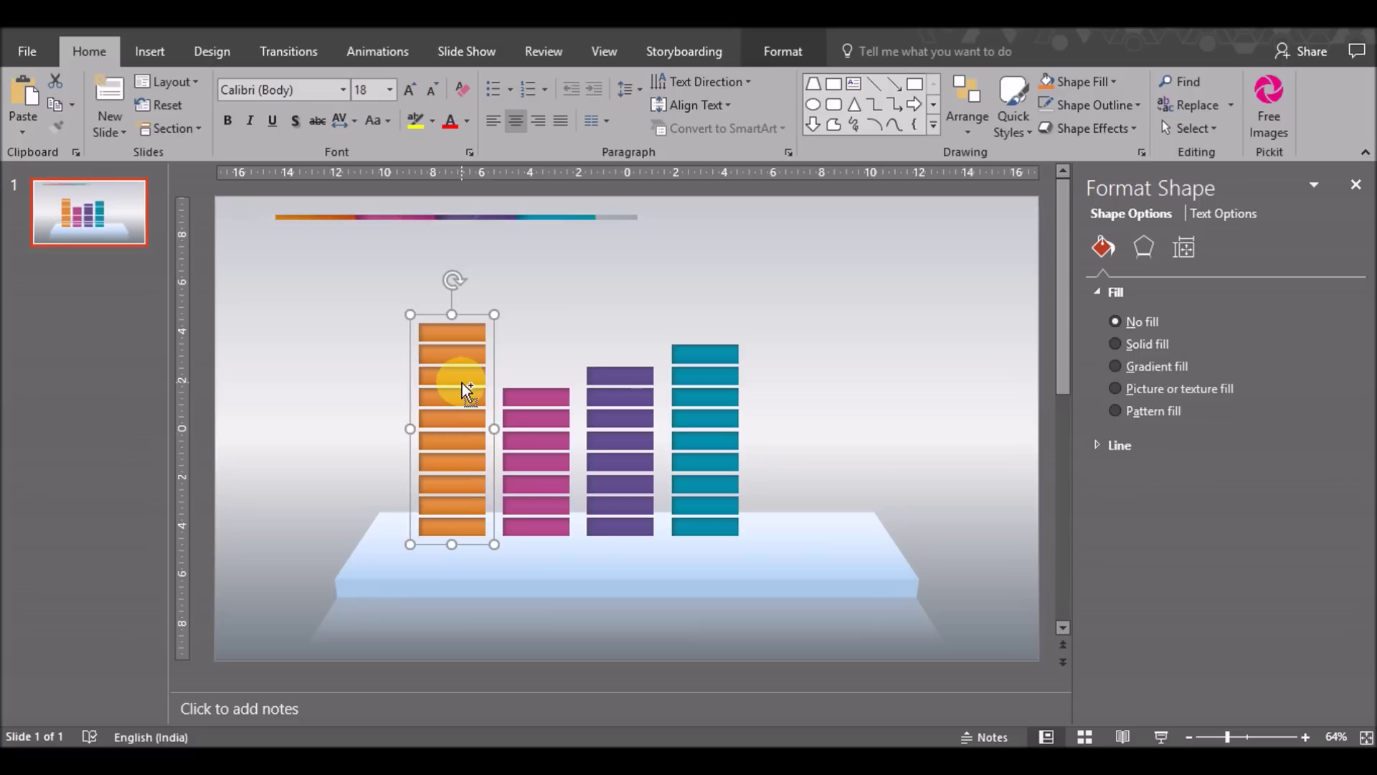
key("ctrl+c")
key("ctrl+v")
left_click_drag(462, 393, 789, 383)
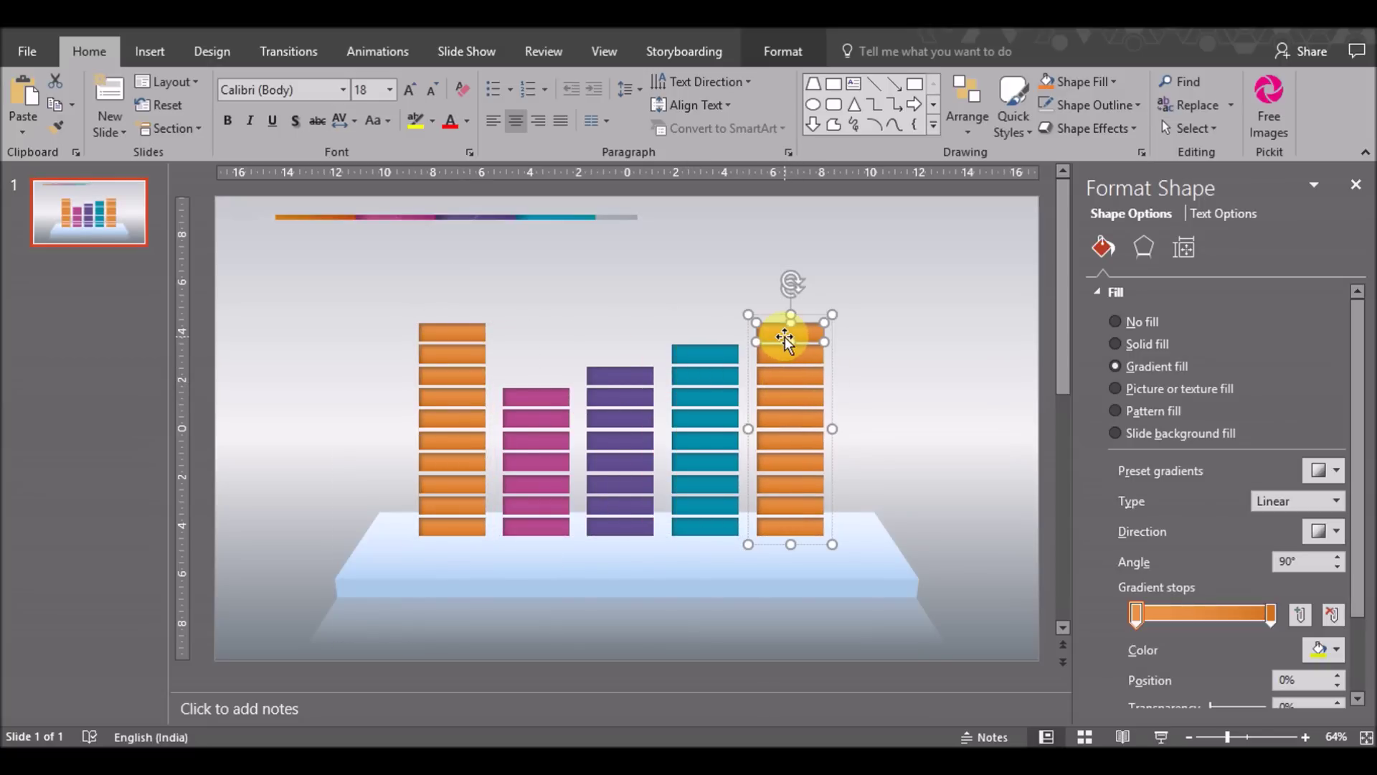
Delete the top brick from the new column to make it shorter.
left_click(784, 337)
left_click(784, 356)
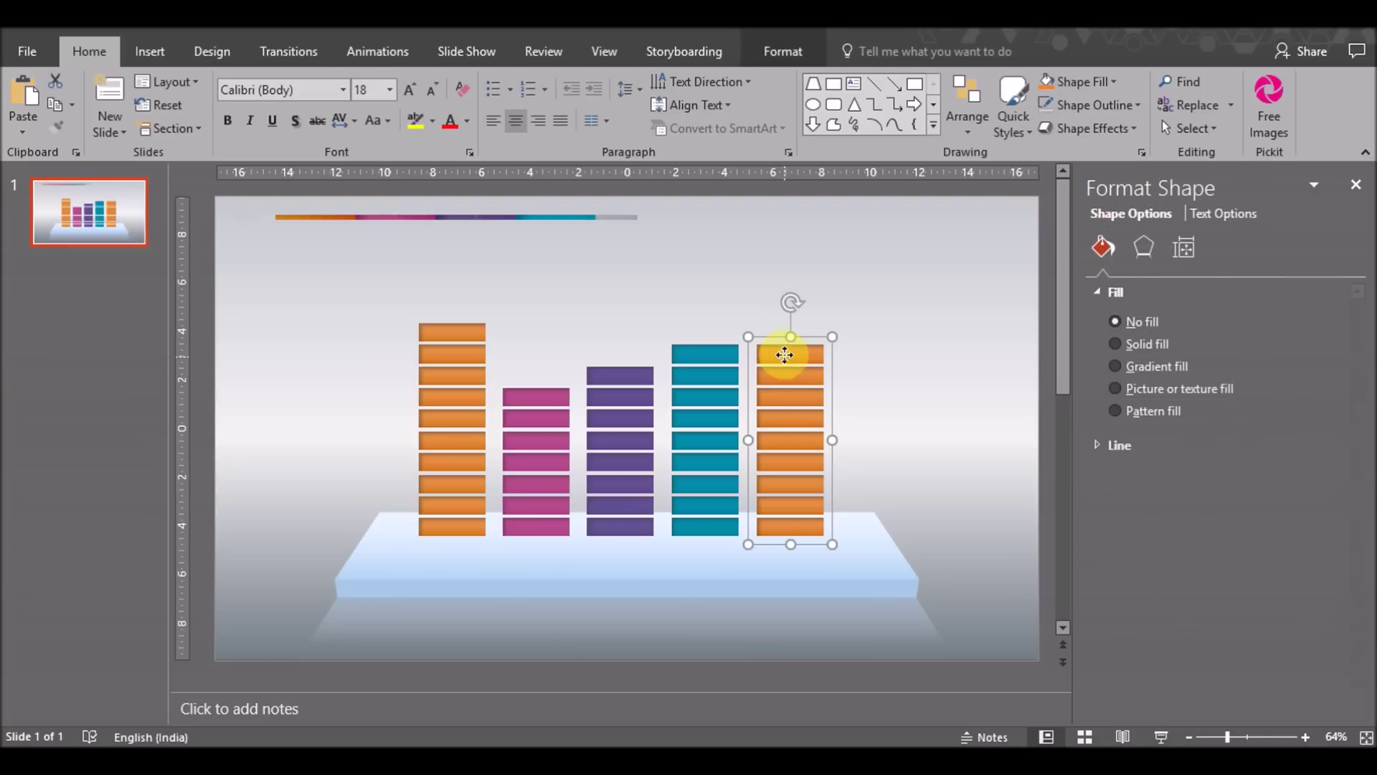
key("Delete")
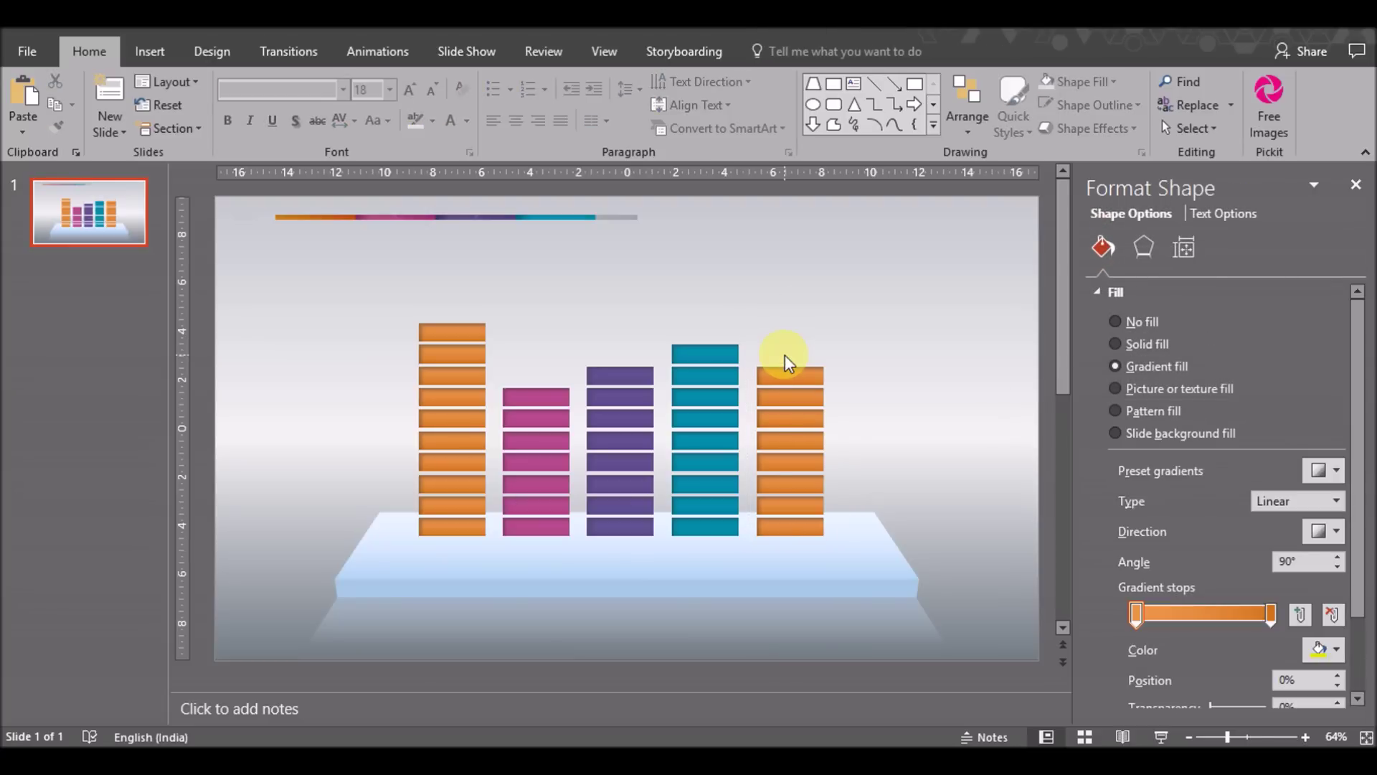
left_click(815, 399)
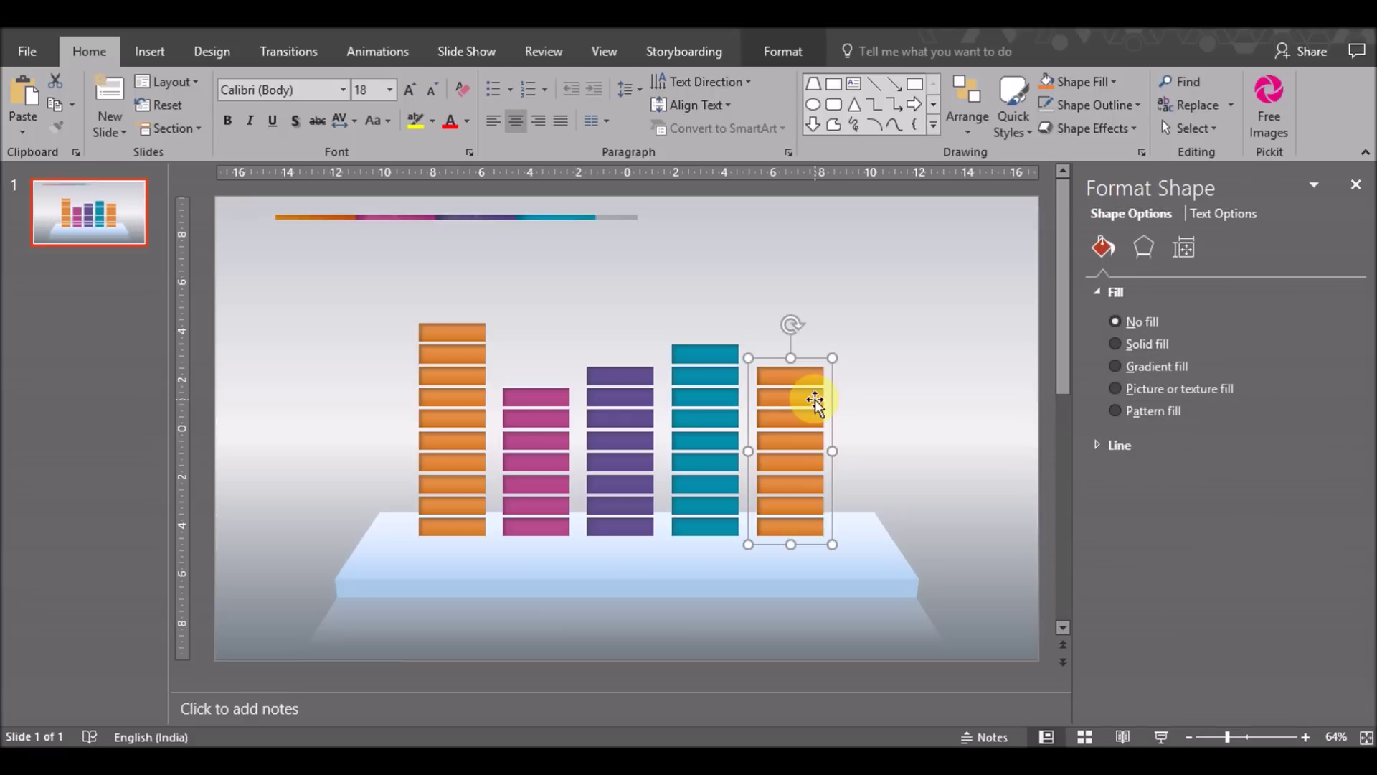
Make both gradient stops of the new column's top brick green.
left_click(793, 375)
left_click(1263, 616)
left_click(1329, 650)
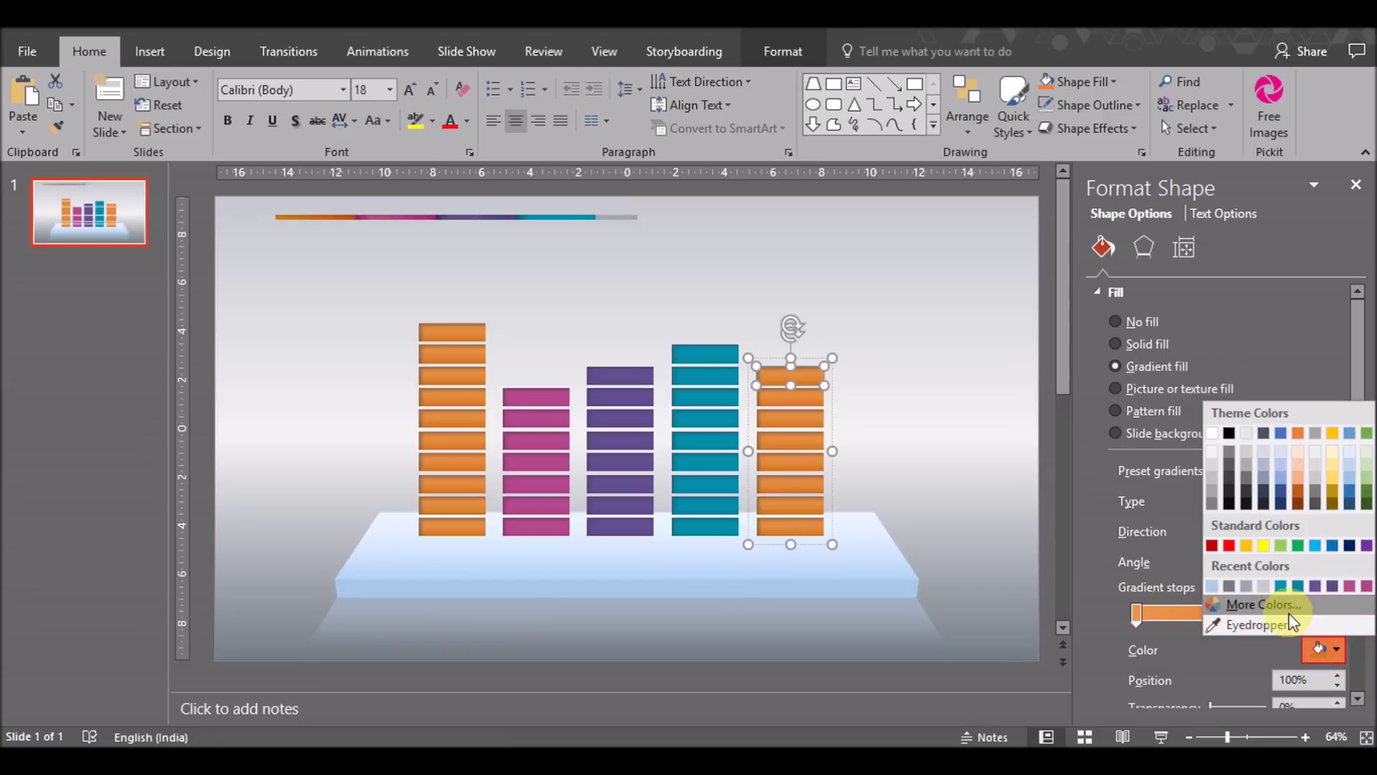
left_click(1299, 545)
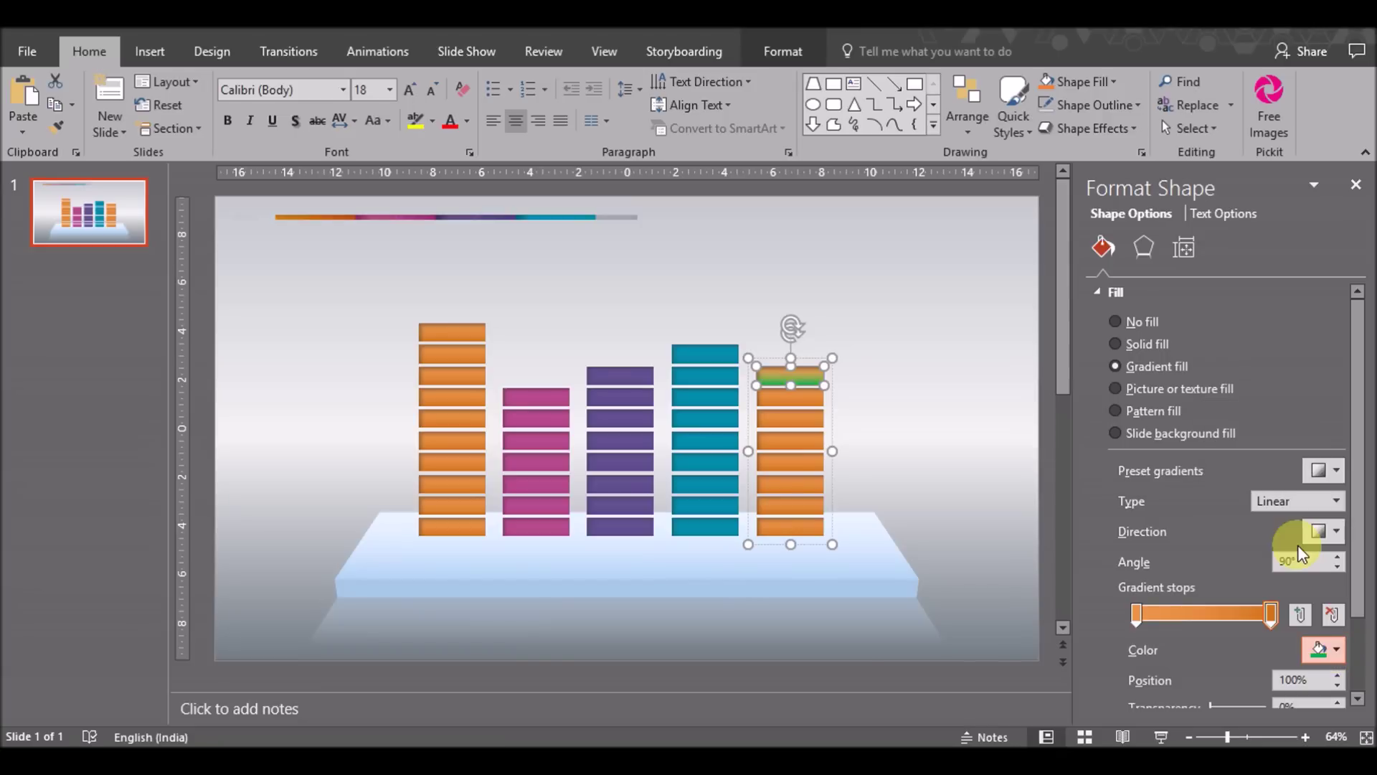
left_click(1137, 616)
left_click(1331, 650)
left_click(1291, 604)
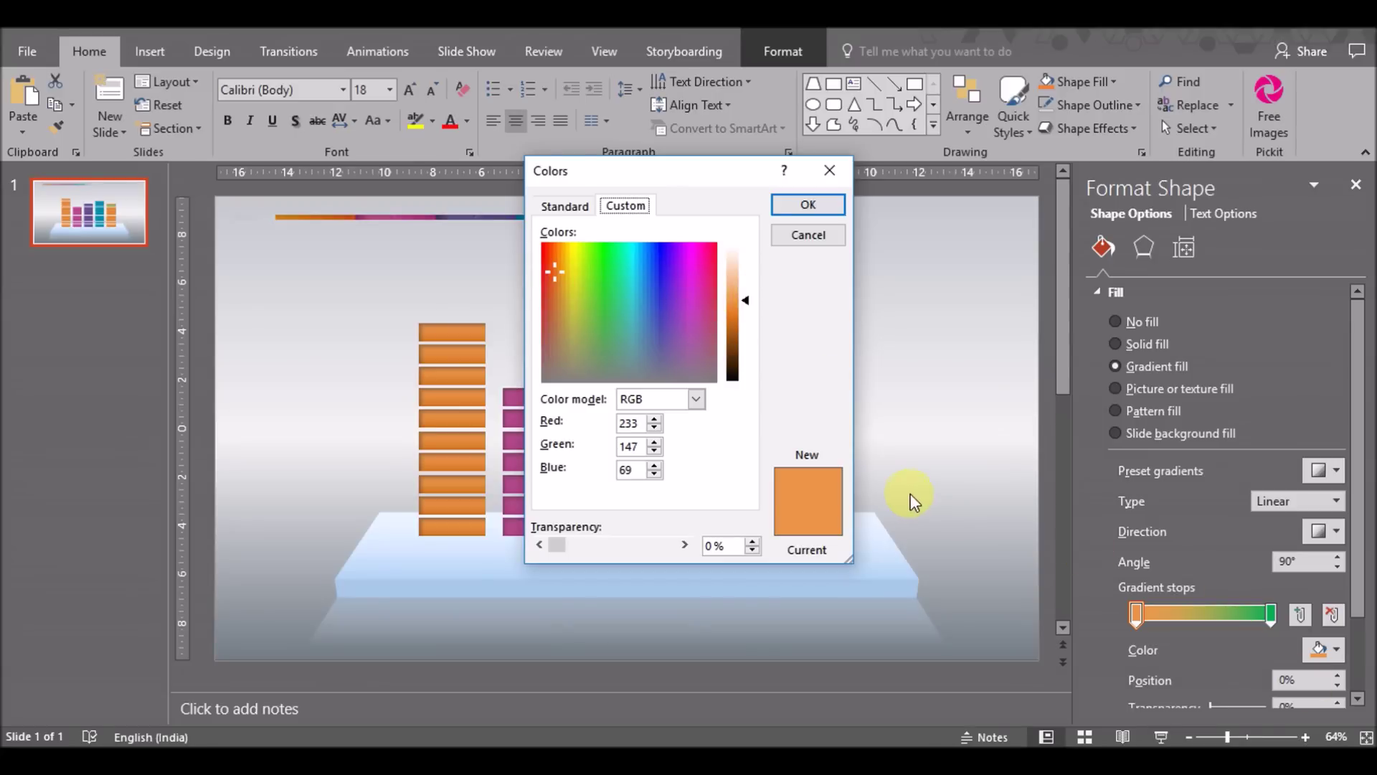
left_click(809, 205)
left_click(1323, 648)
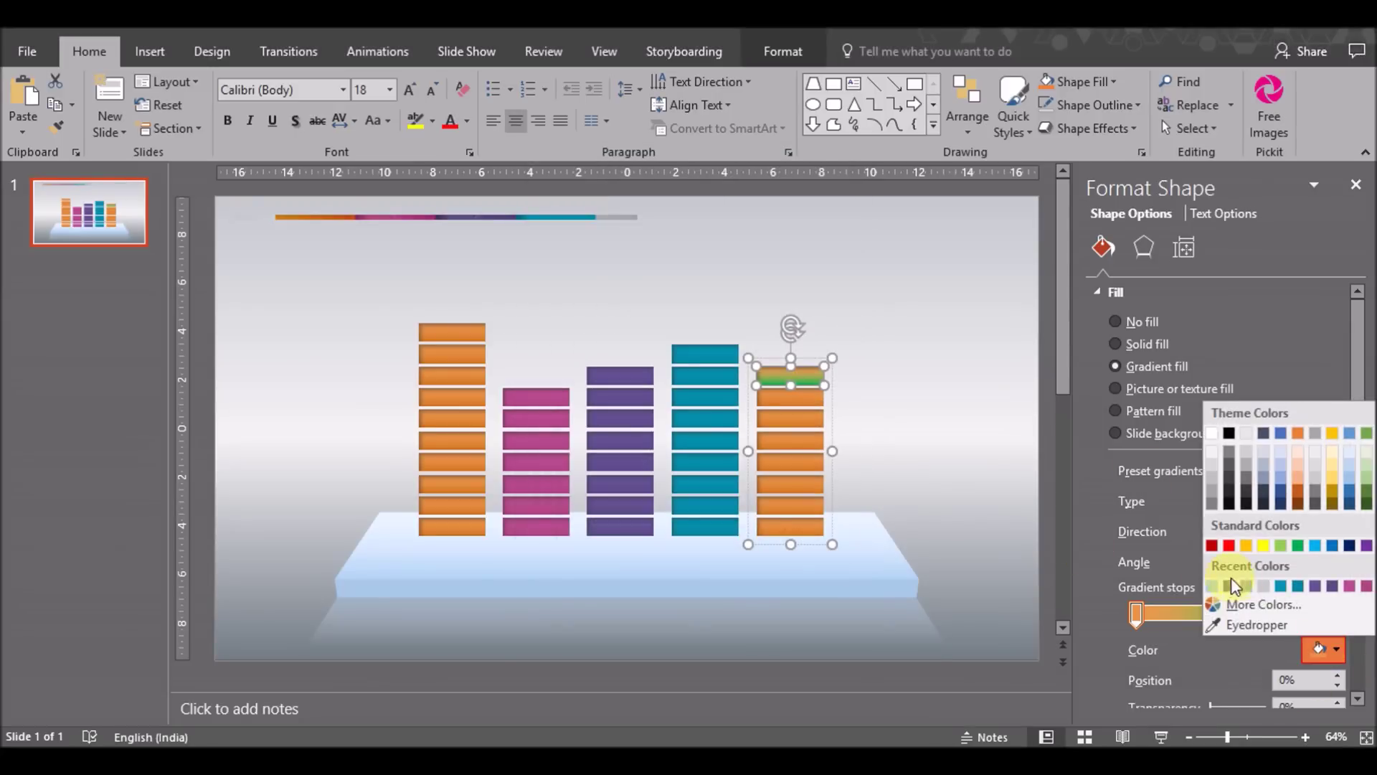
left_click(1300, 547)
Darken the brick's right gradient stop slightly to green RGB 0, 172, 78.
left_click(1335, 650)
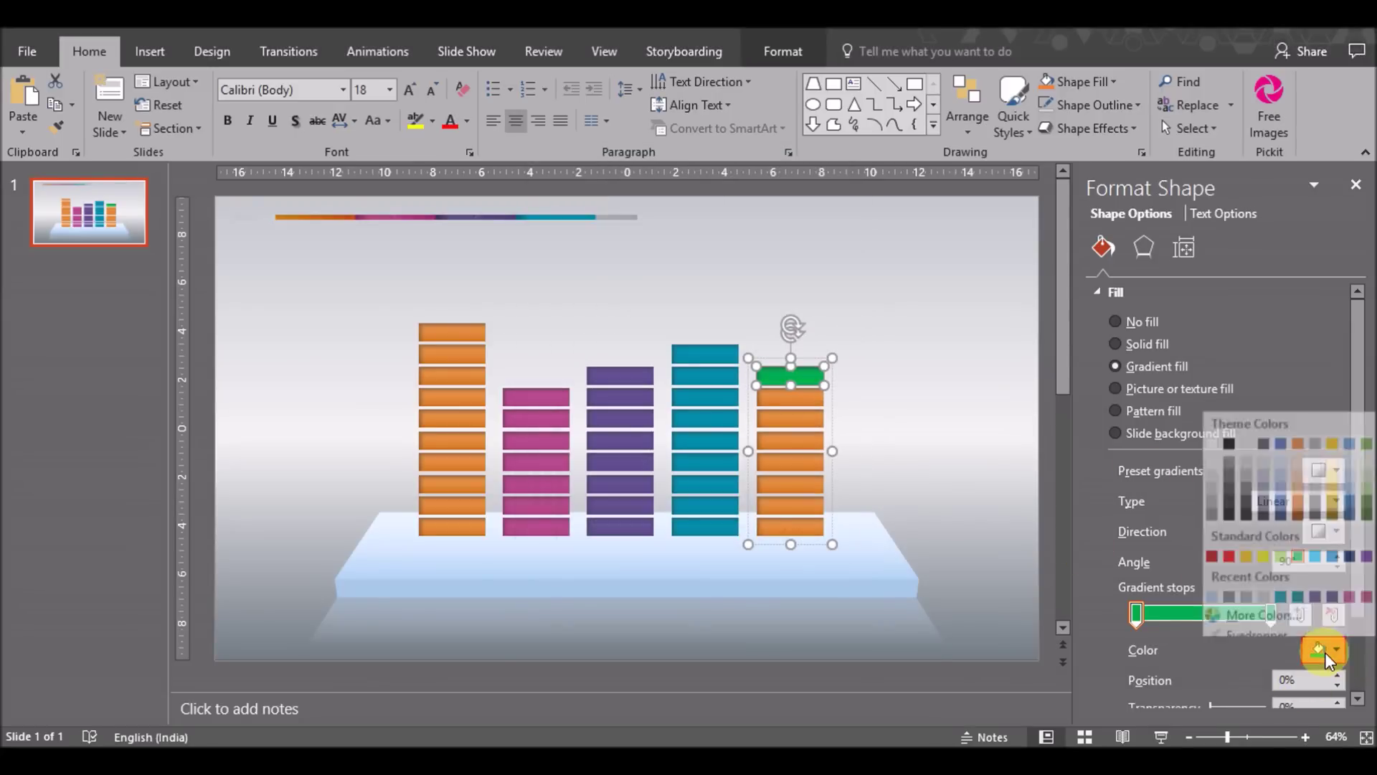
left_click(1272, 625)
left_click(1271, 615)
left_click(1320, 649)
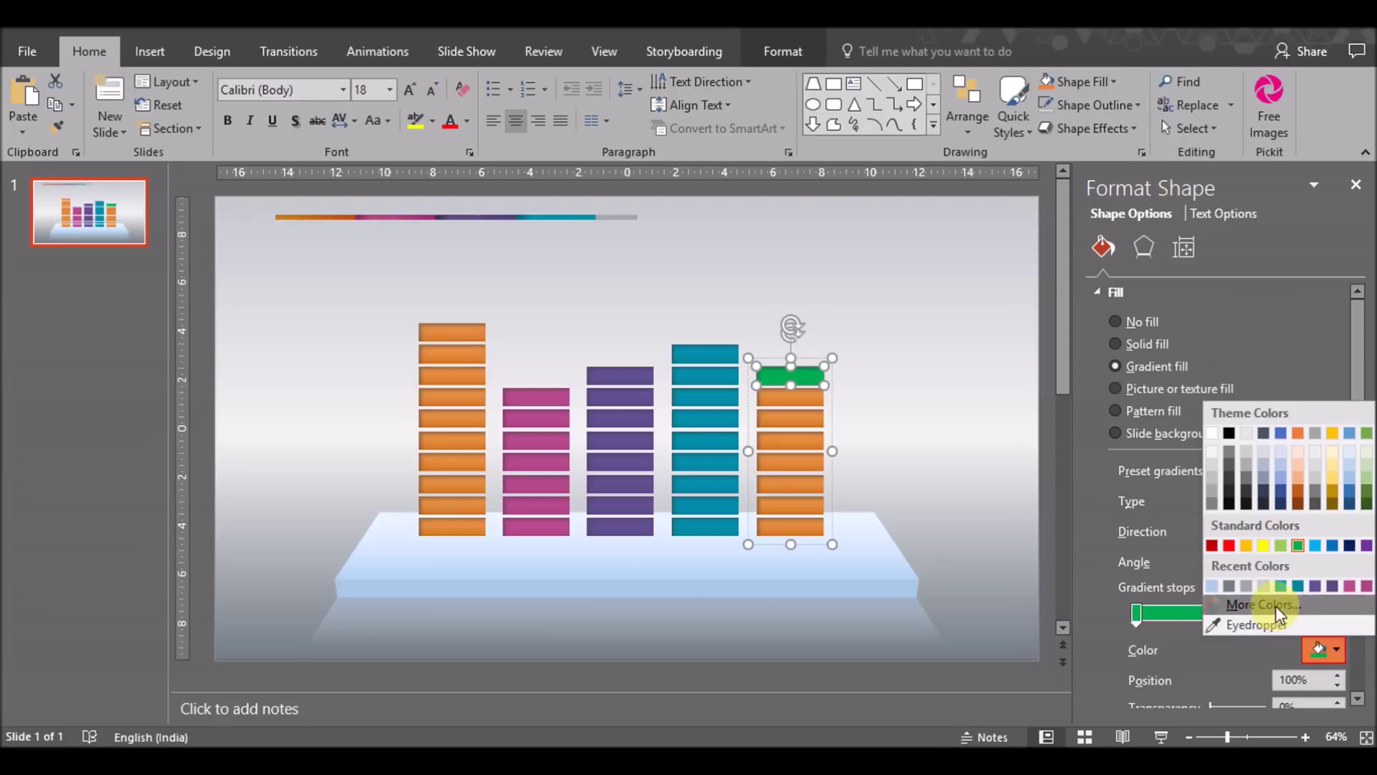
left_click(1275, 621)
left_click_drag(747, 337, 748, 341)
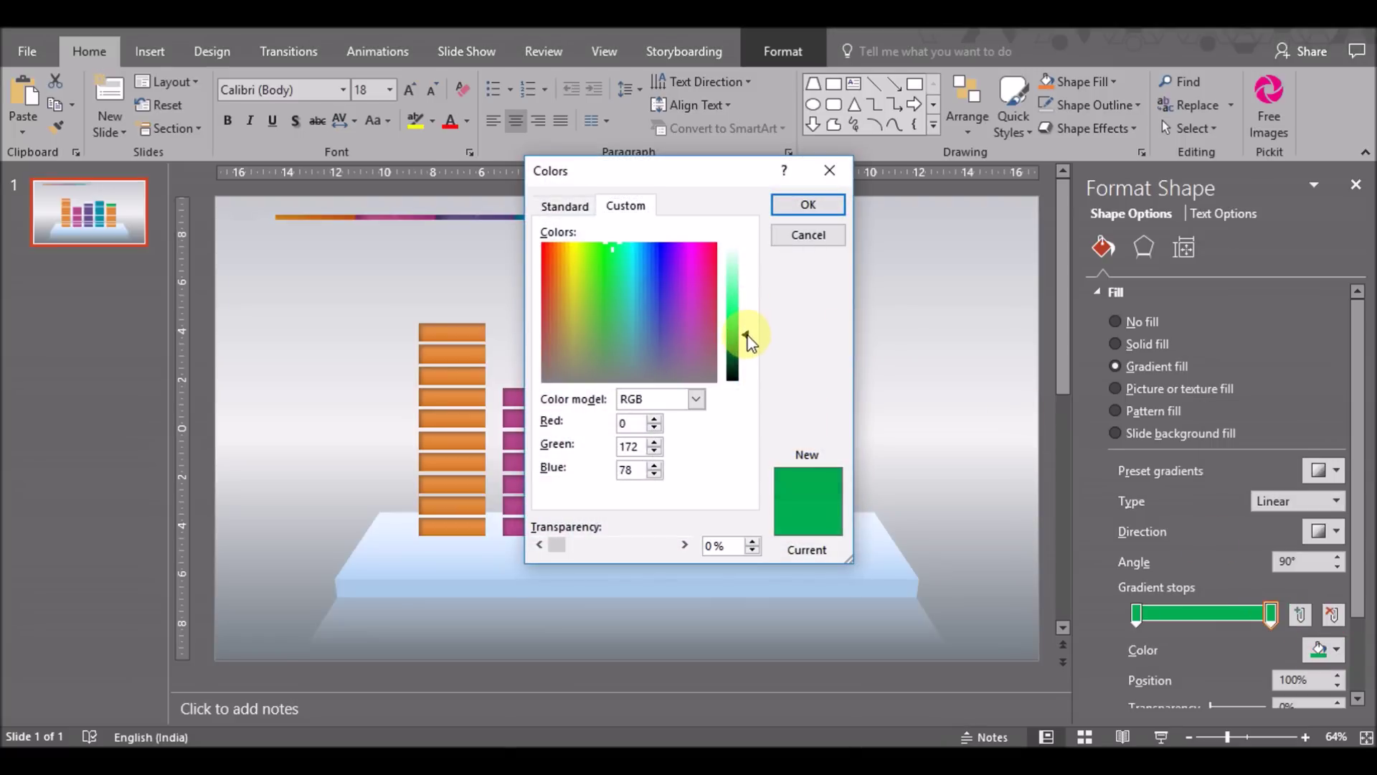
left_click(802, 205)
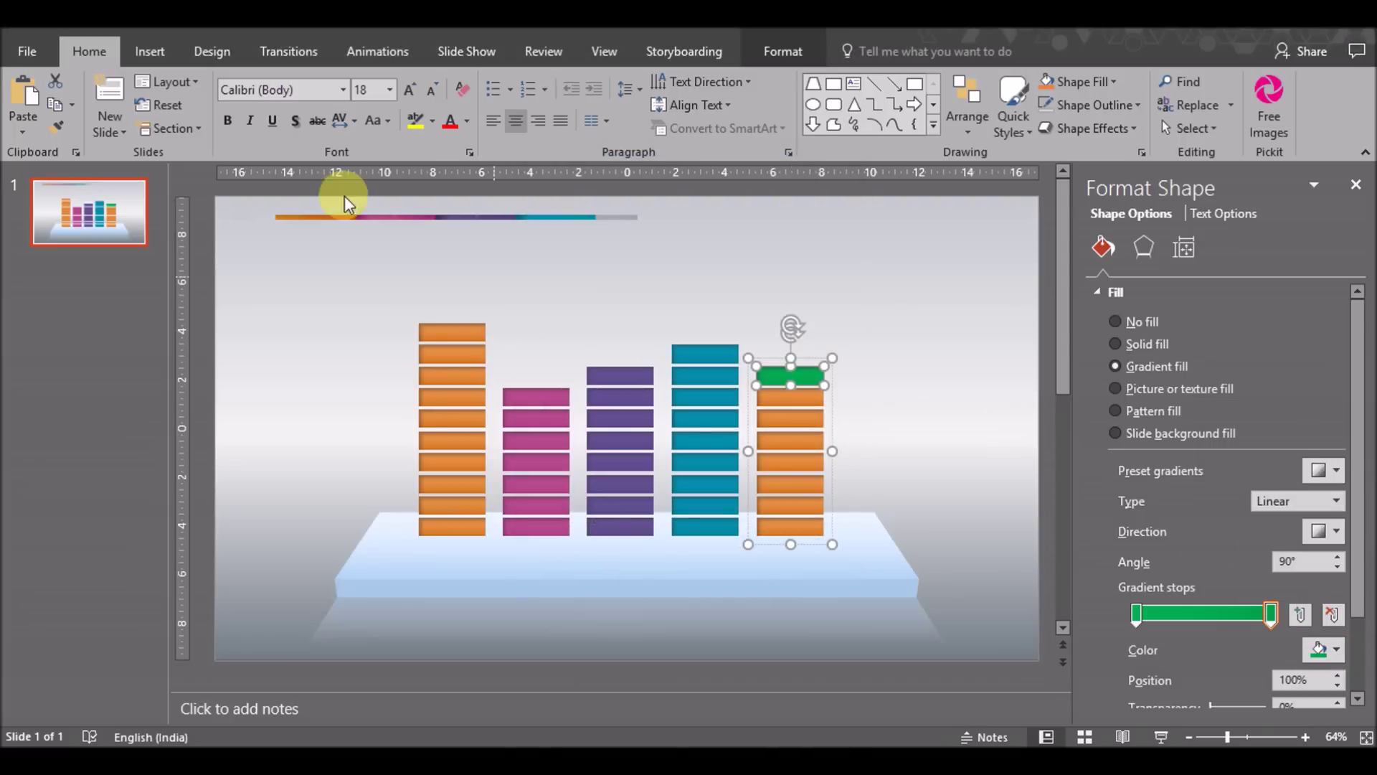
Format-paint the green style onto the six remaining bricks of the new column.
left_click(766, 399)
left_click(778, 420)
left_click(785, 442)
left_click(786, 460)
left_click(789, 482)
left_click(791, 505)
left_click(790, 525)
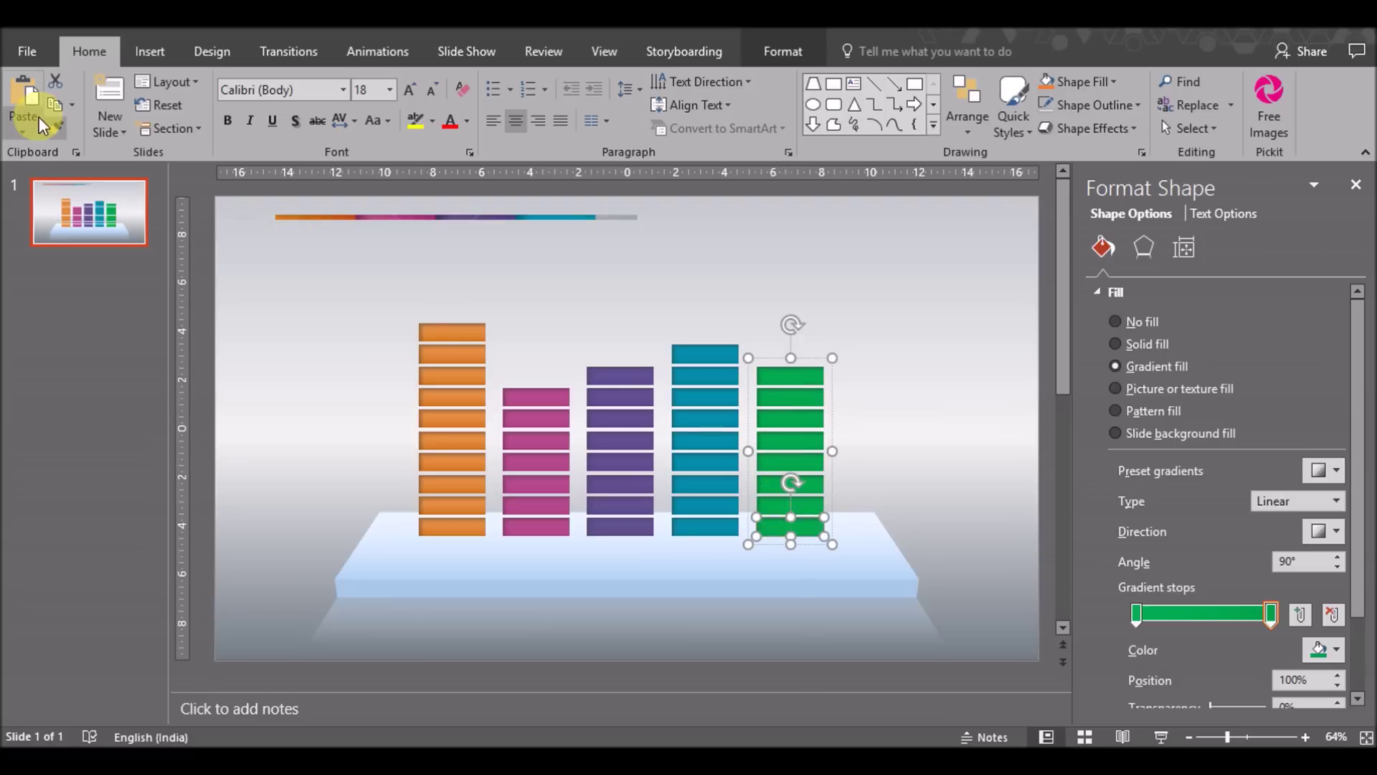
left_click(921, 488)
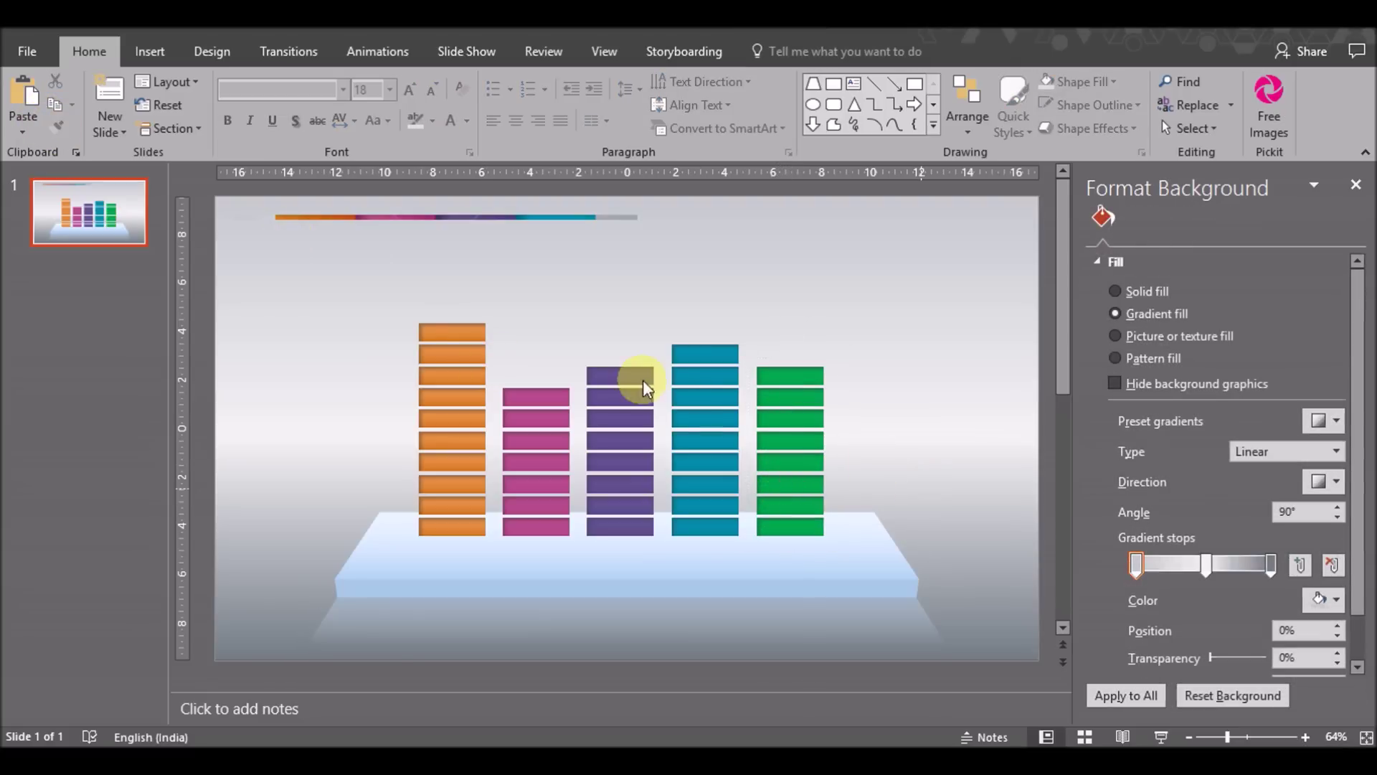
Group the pink bars into a single column with Ctrl+G.
left_click(560, 423)
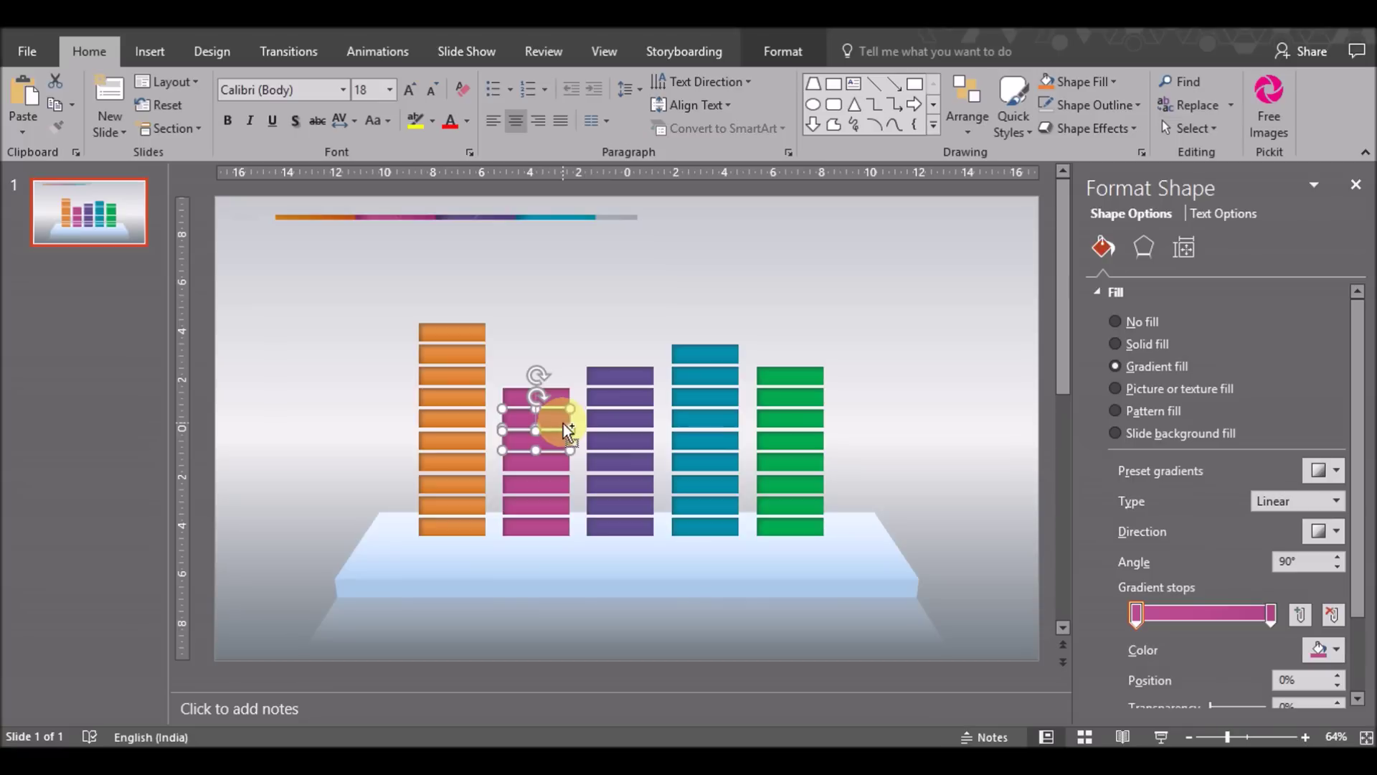
left_click(558, 400, "shift")
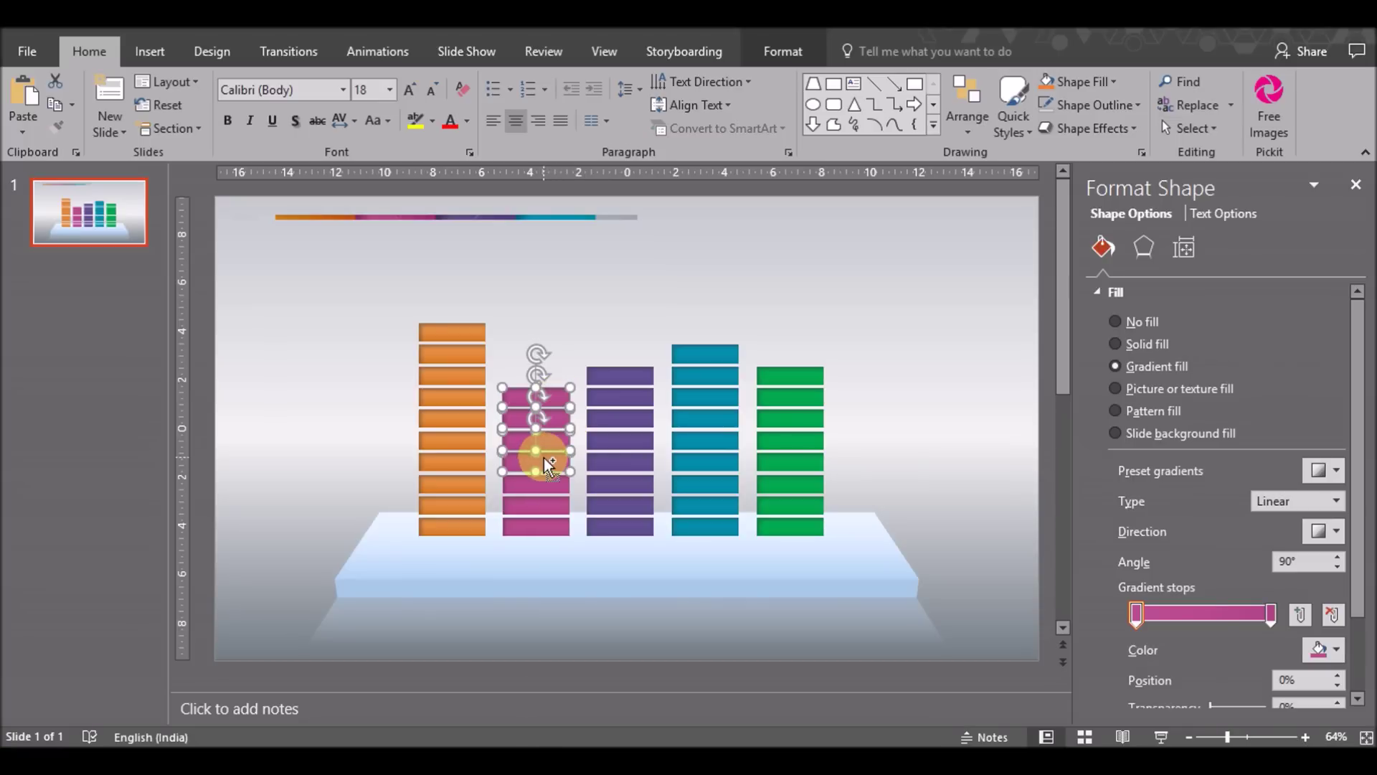
left_click(540, 490, "shift")
left_click(536, 506, "shift")
left_click(538, 527, "shift")
key("ctrl+g")
Delete the top four bricks of the orange column, leaving six.
left_click(618, 499)
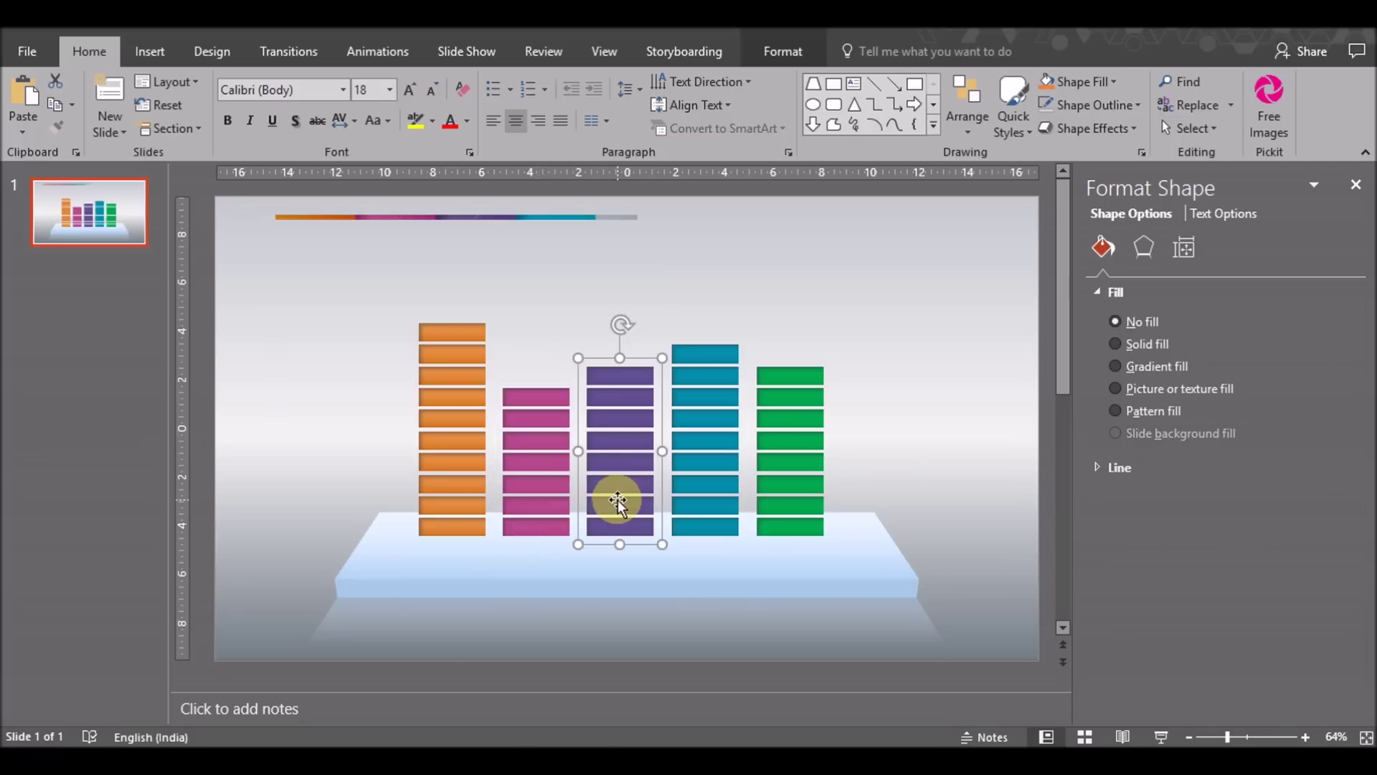
left_click(451, 443)
left_click(450, 339)
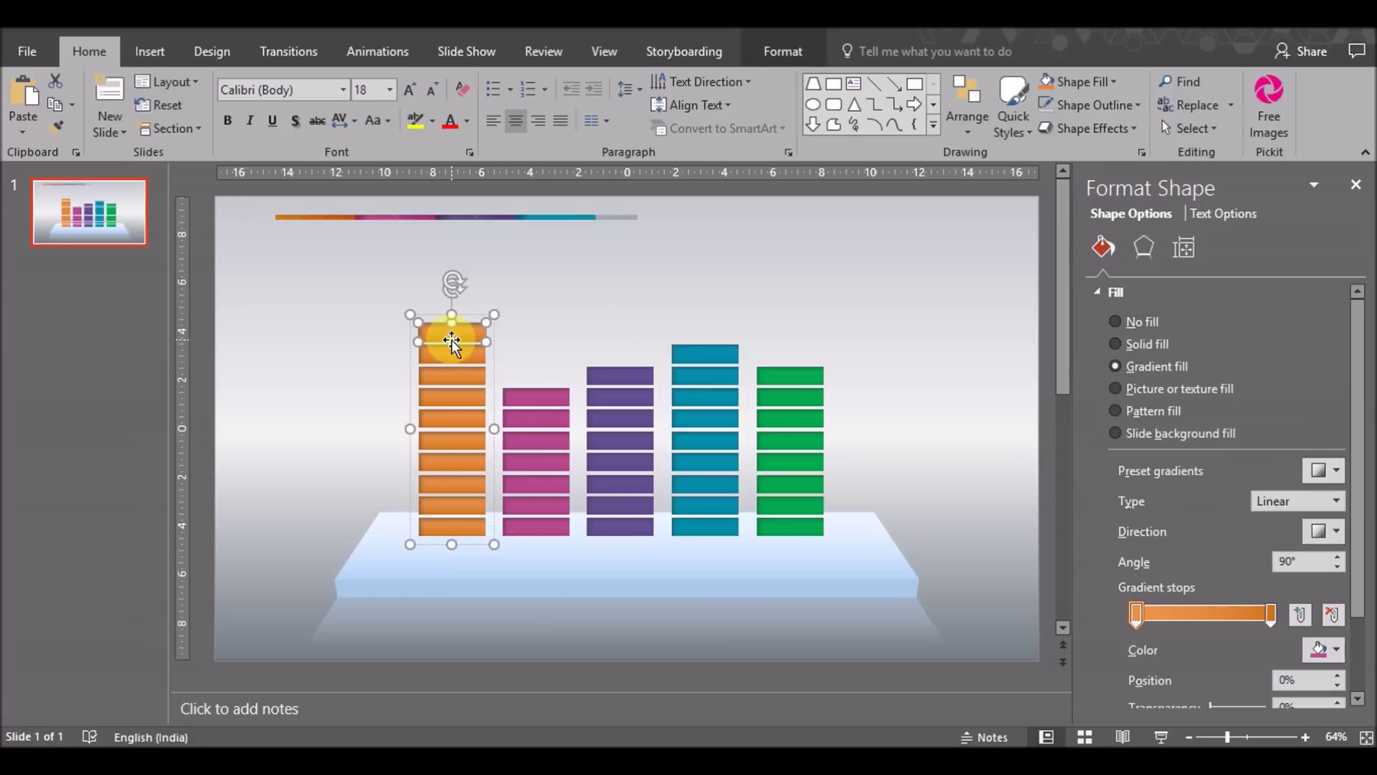
key("Delete")
left_click(455, 354)
left_click(454, 354)
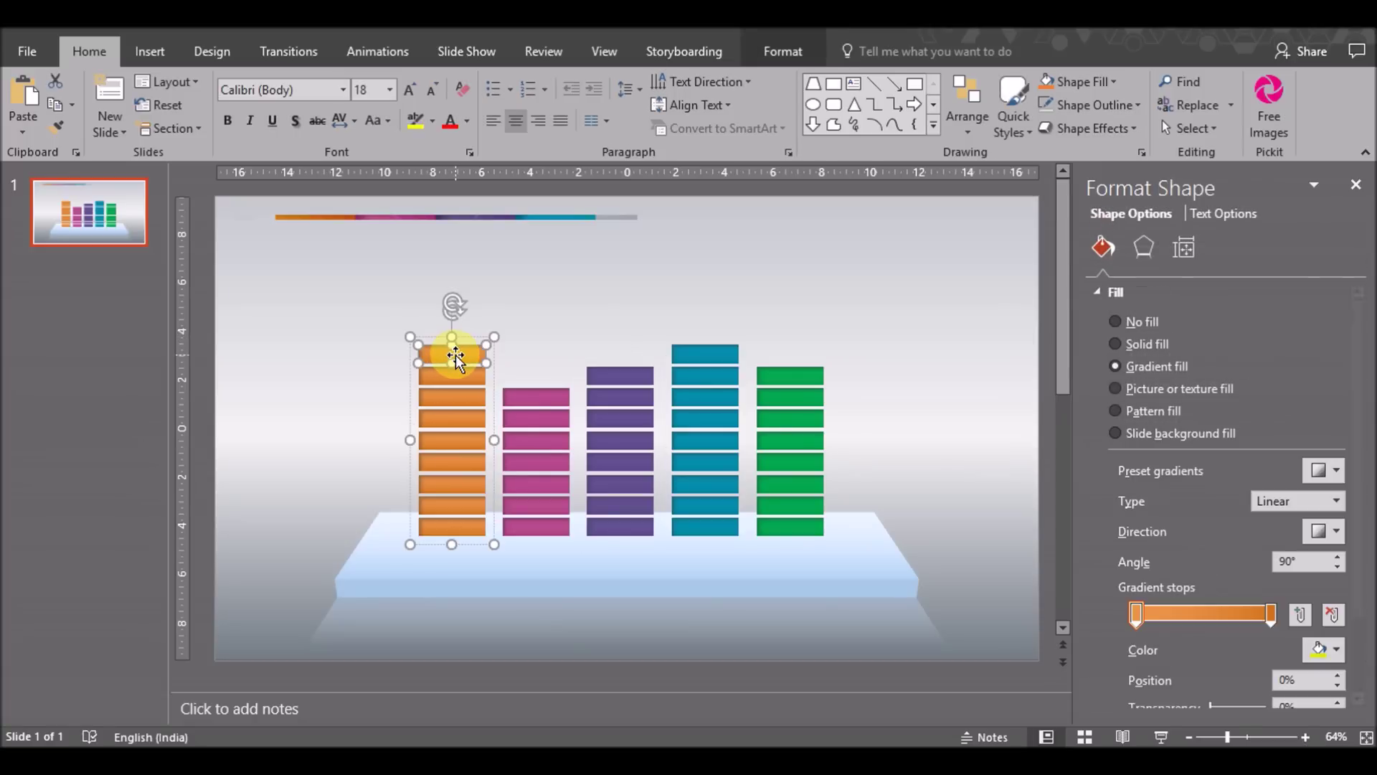
key("Delete")
left_click(458, 374)
left_click(456, 373)
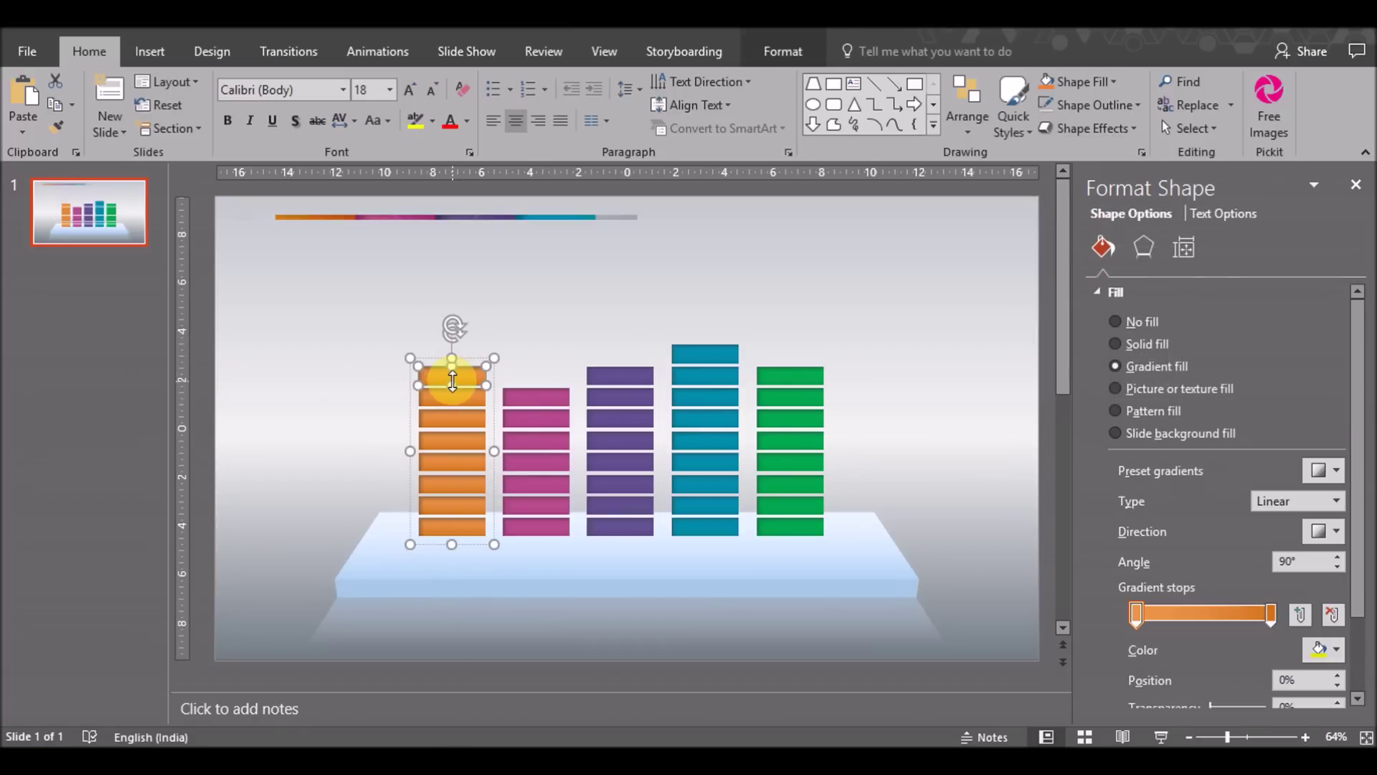
key("Delete")
left_click(453, 399)
left_click(447, 398)
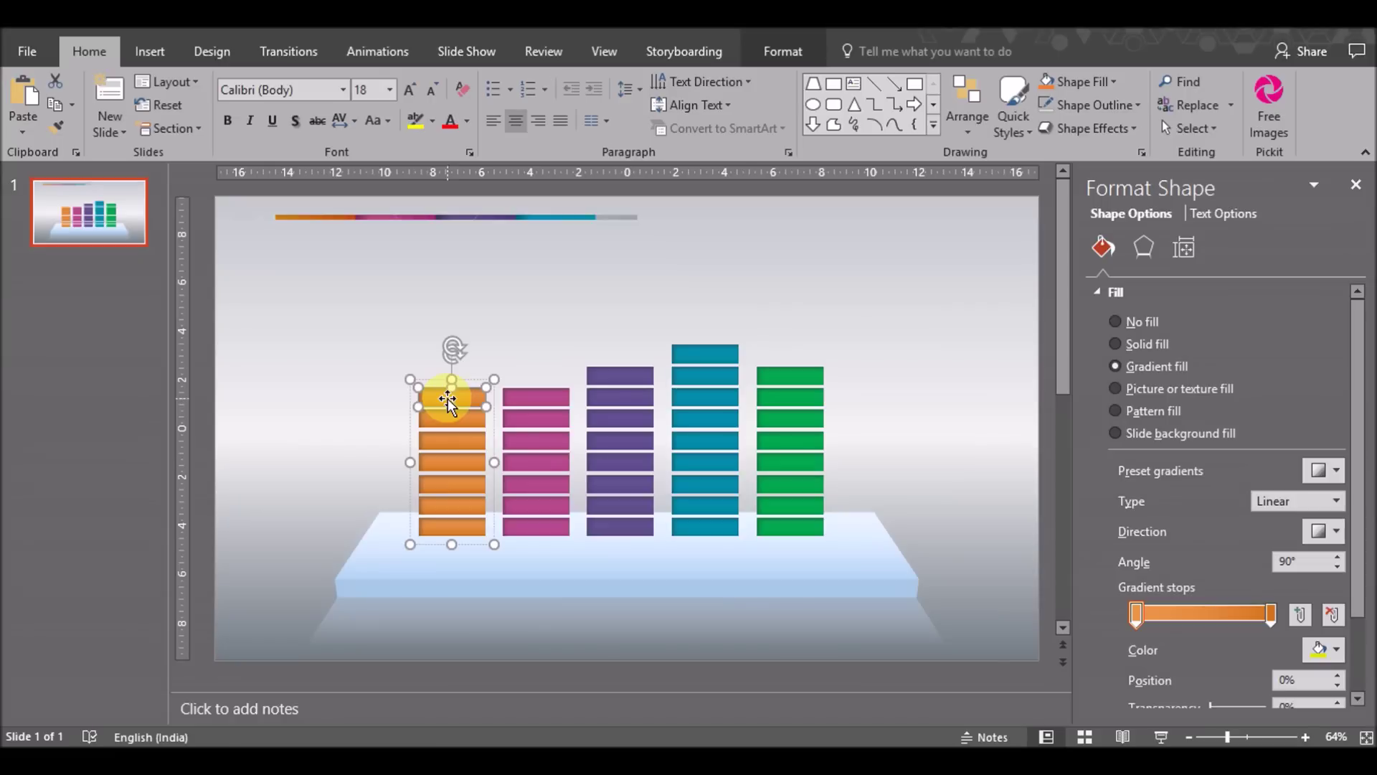
key("Delete")
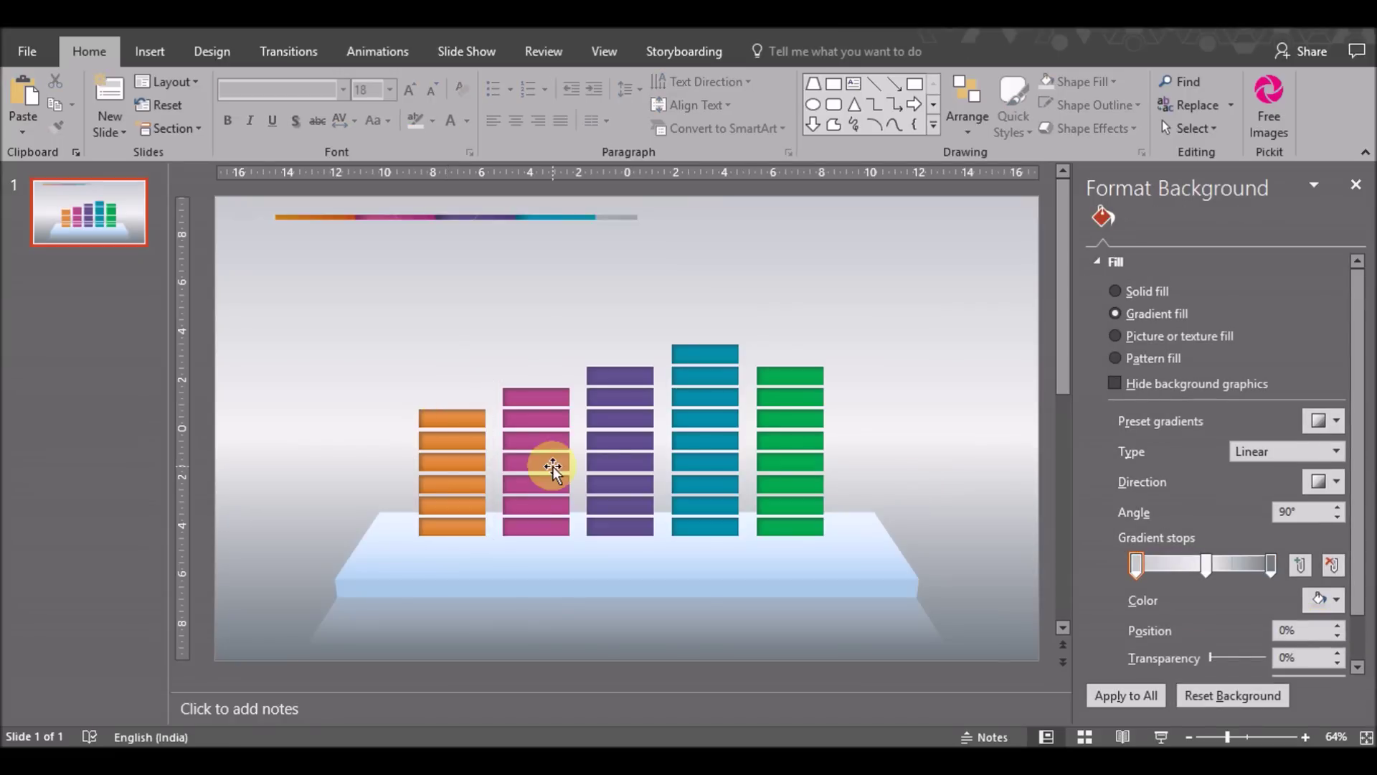
Select all five columns: orange, magenta, purple, teal and green.
left_click(454, 455)
left_click(526, 463, "shift")
left_click(623, 480, "shift")
left_click(697, 486, "shift")
left_click(793, 474, "shift")
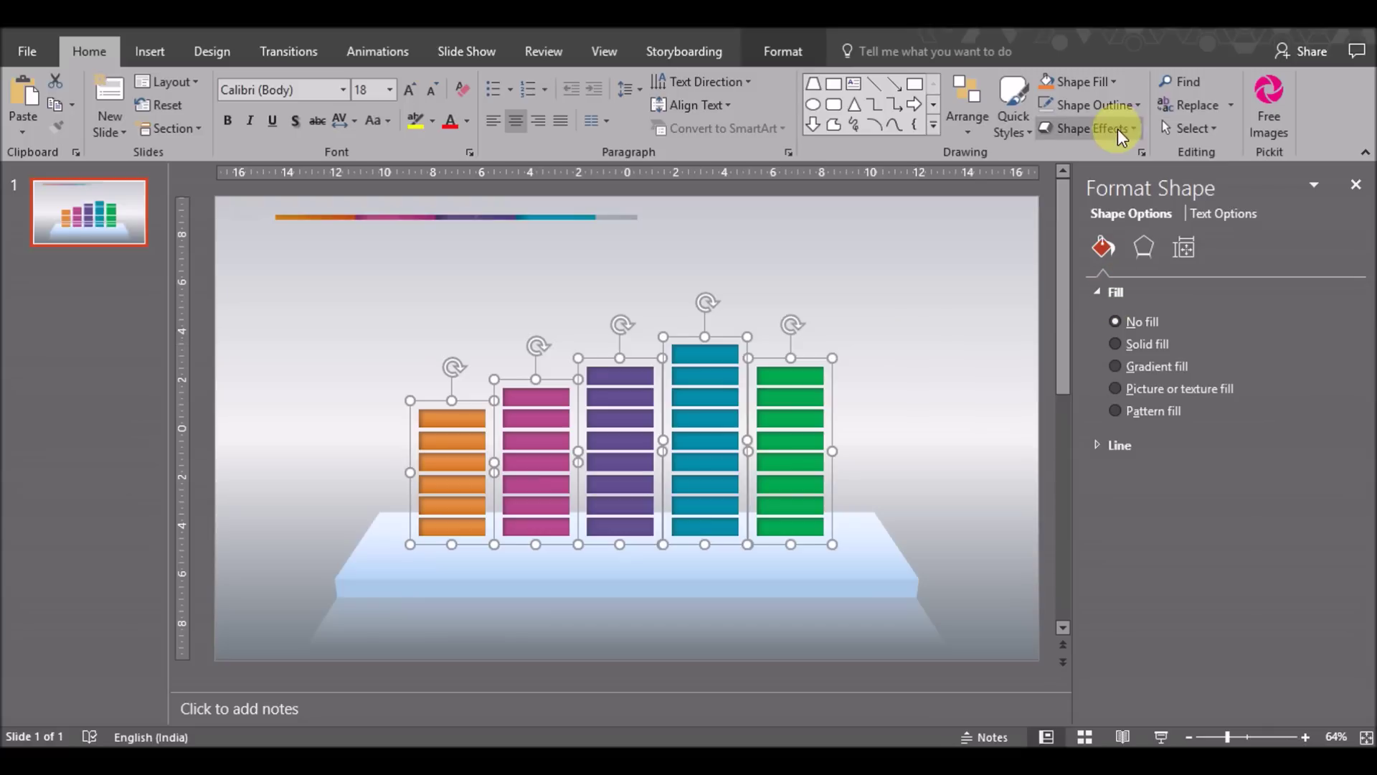
Align the five columns along their bottoms and distribute them horizontally.
left_click(967, 115)
mouse_move(992, 394)
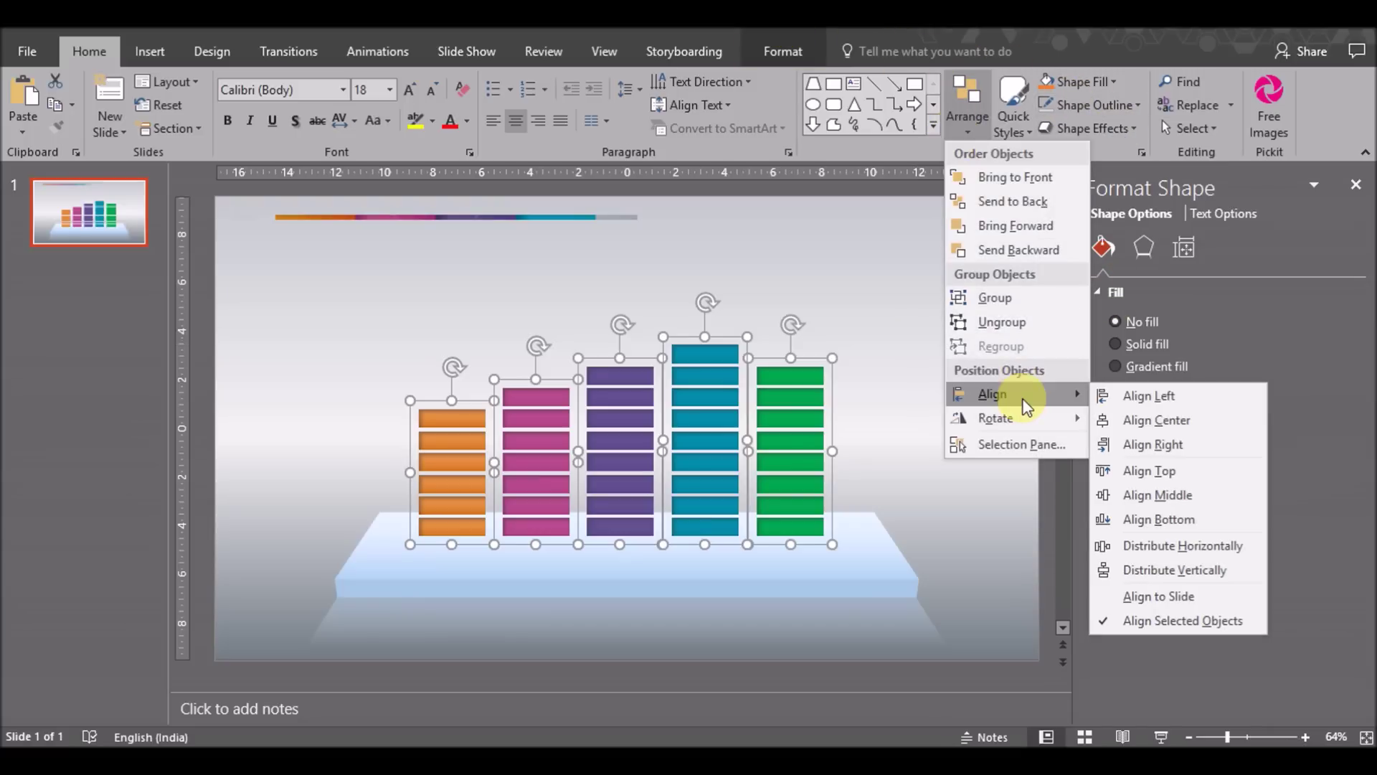
left_click(1147, 518)
left_click(968, 118)
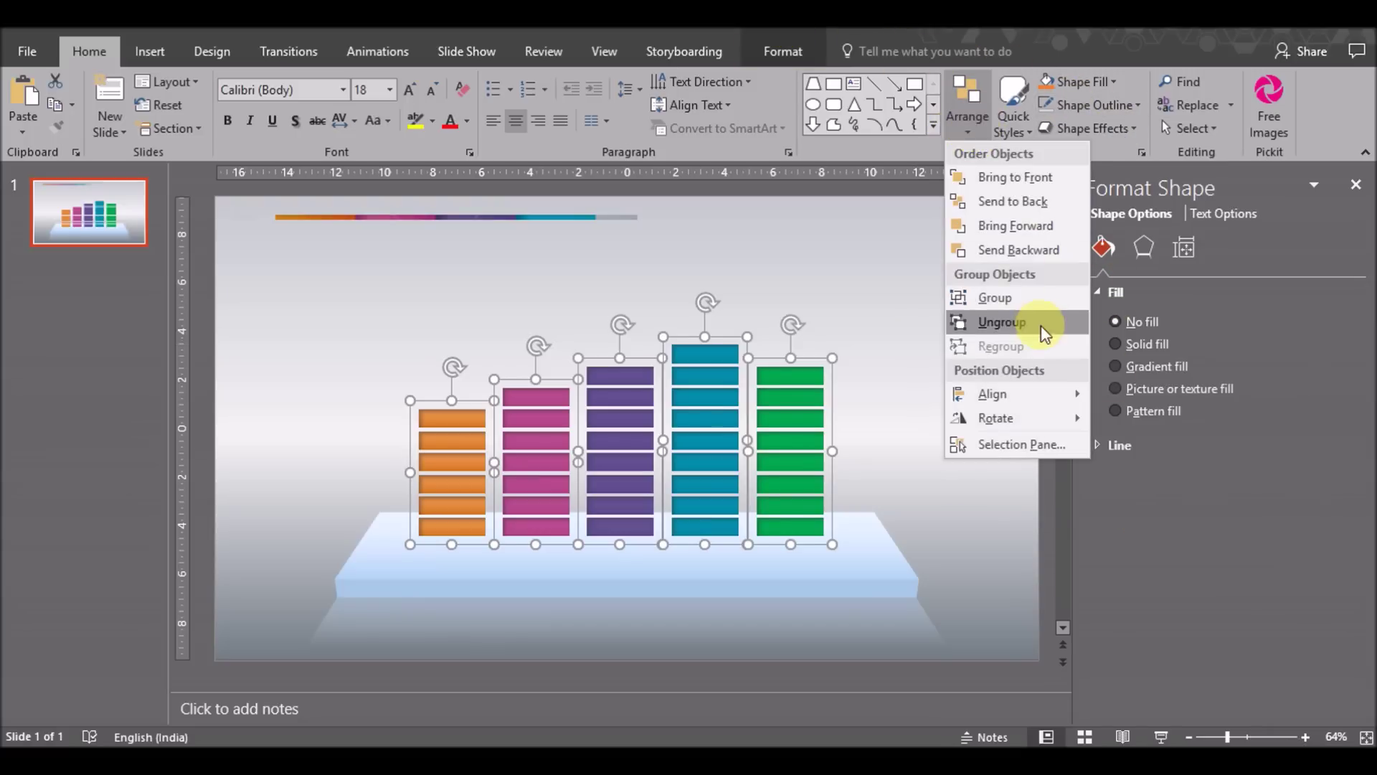
mouse_move(992, 394)
left_click(1108, 544)
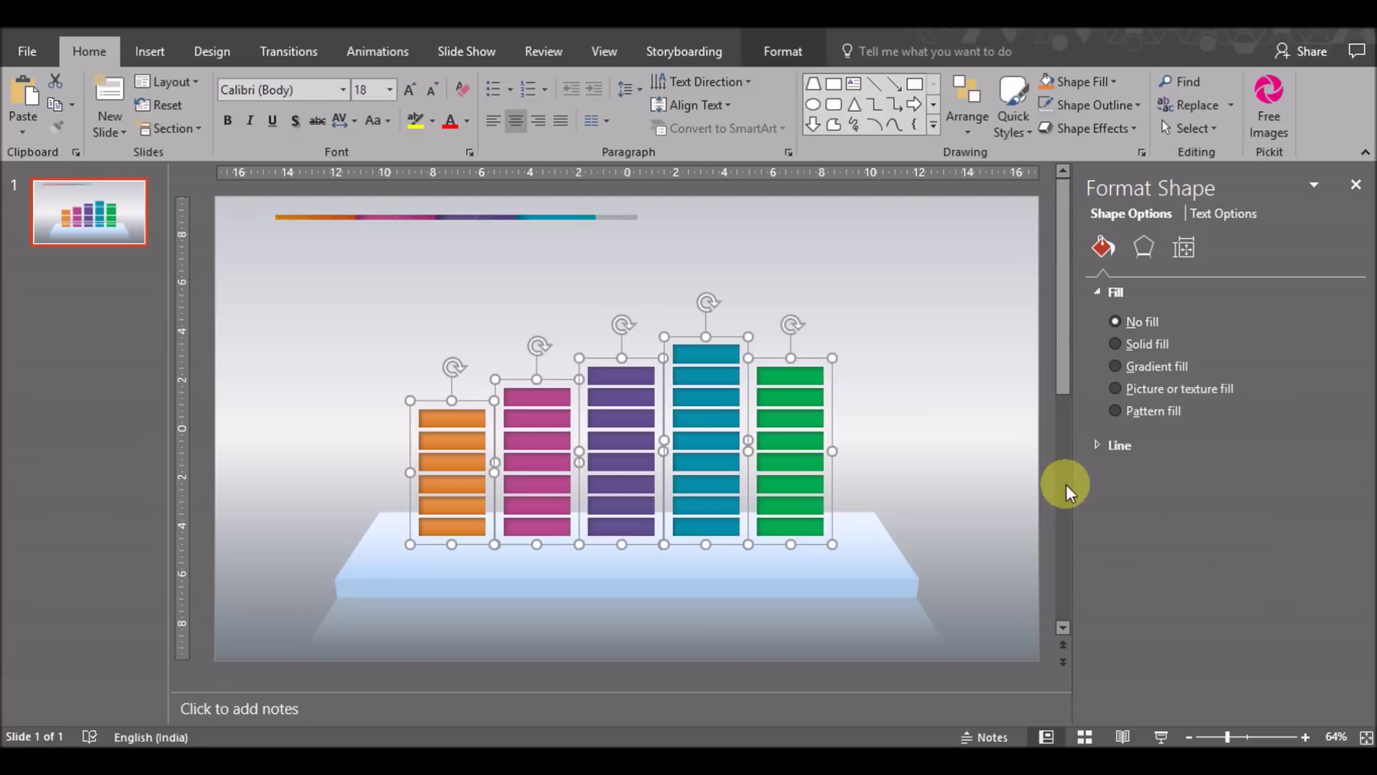
Apply a reflection preset to the columns and shrink its size to about 16%.
left_click(1145, 247)
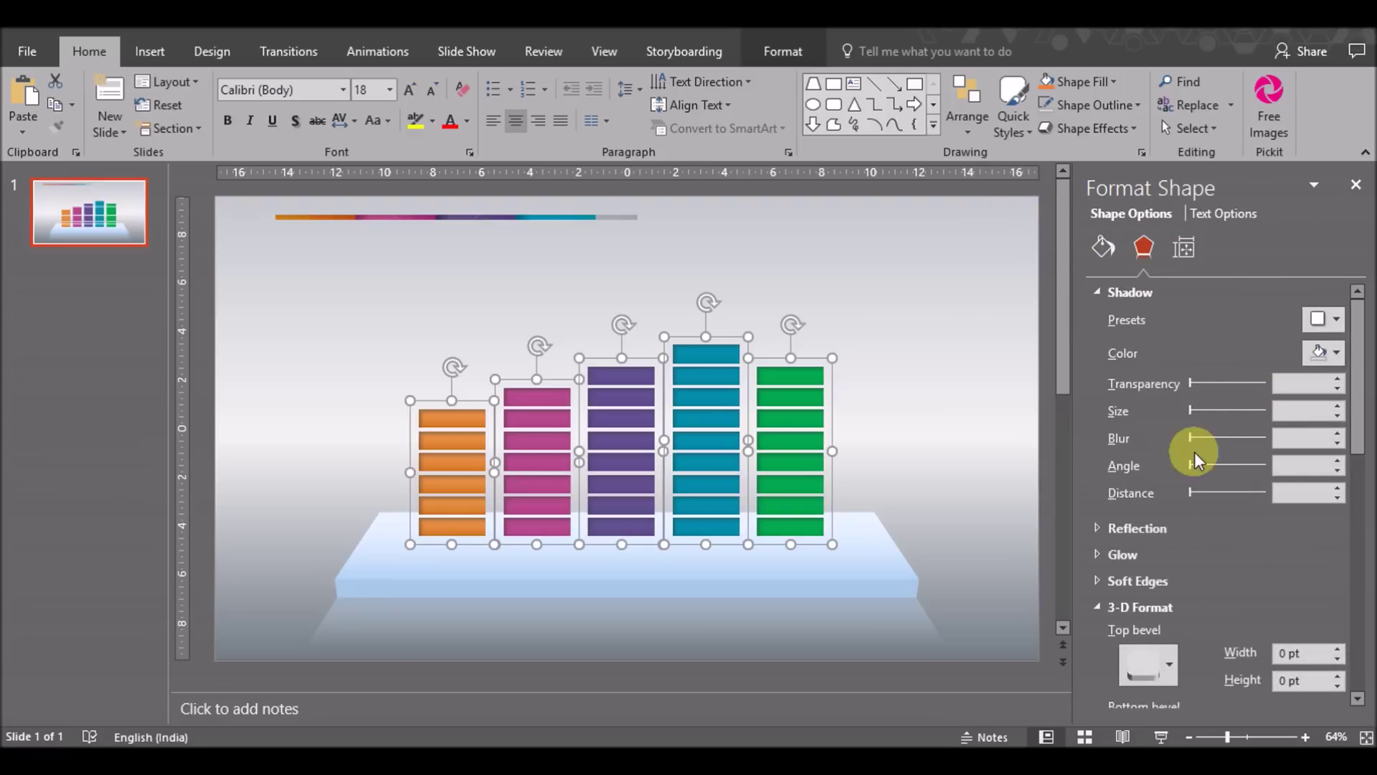
left_click(1147, 527)
left_click(1321, 553)
left_click(1220, 369)
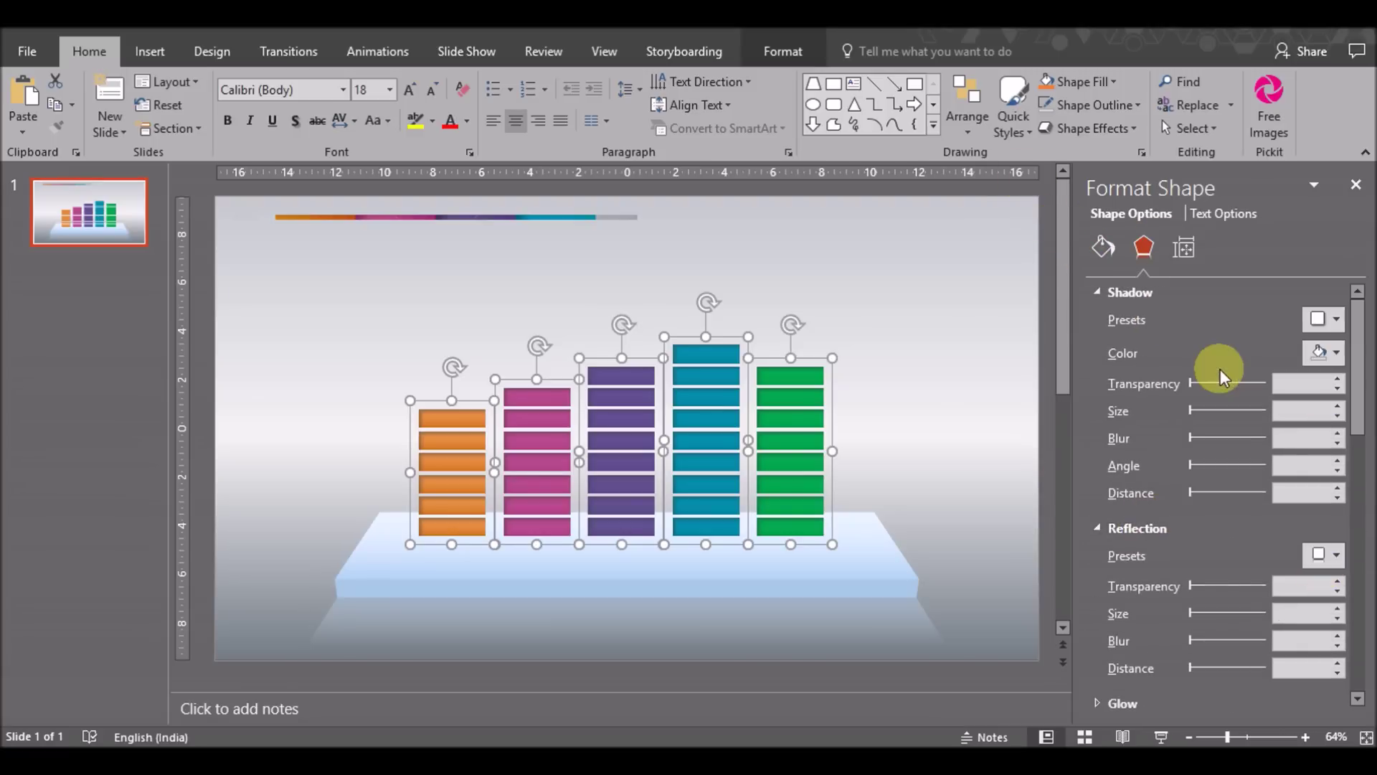
left_click_drag(1216, 612, 1207, 609)
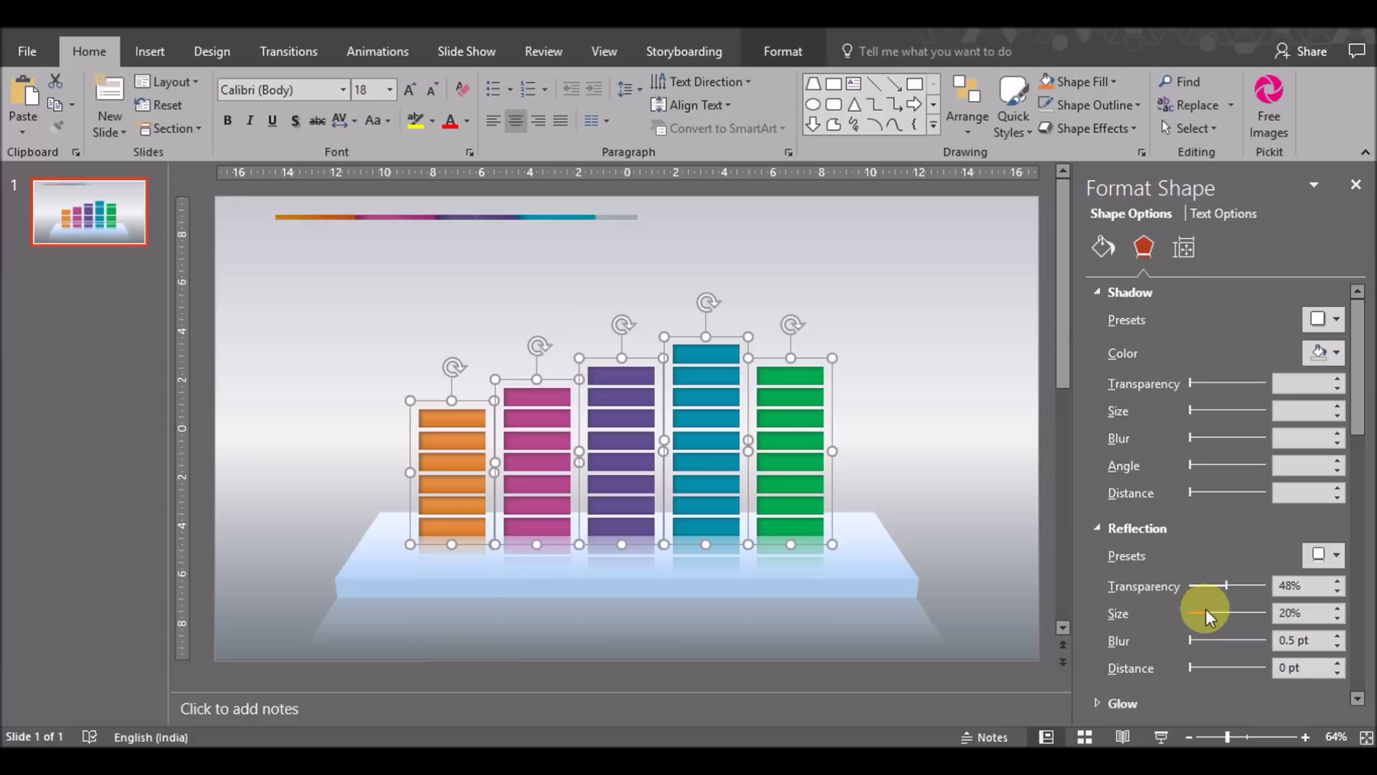
left_click_drag(1206, 609, 1202, 610)
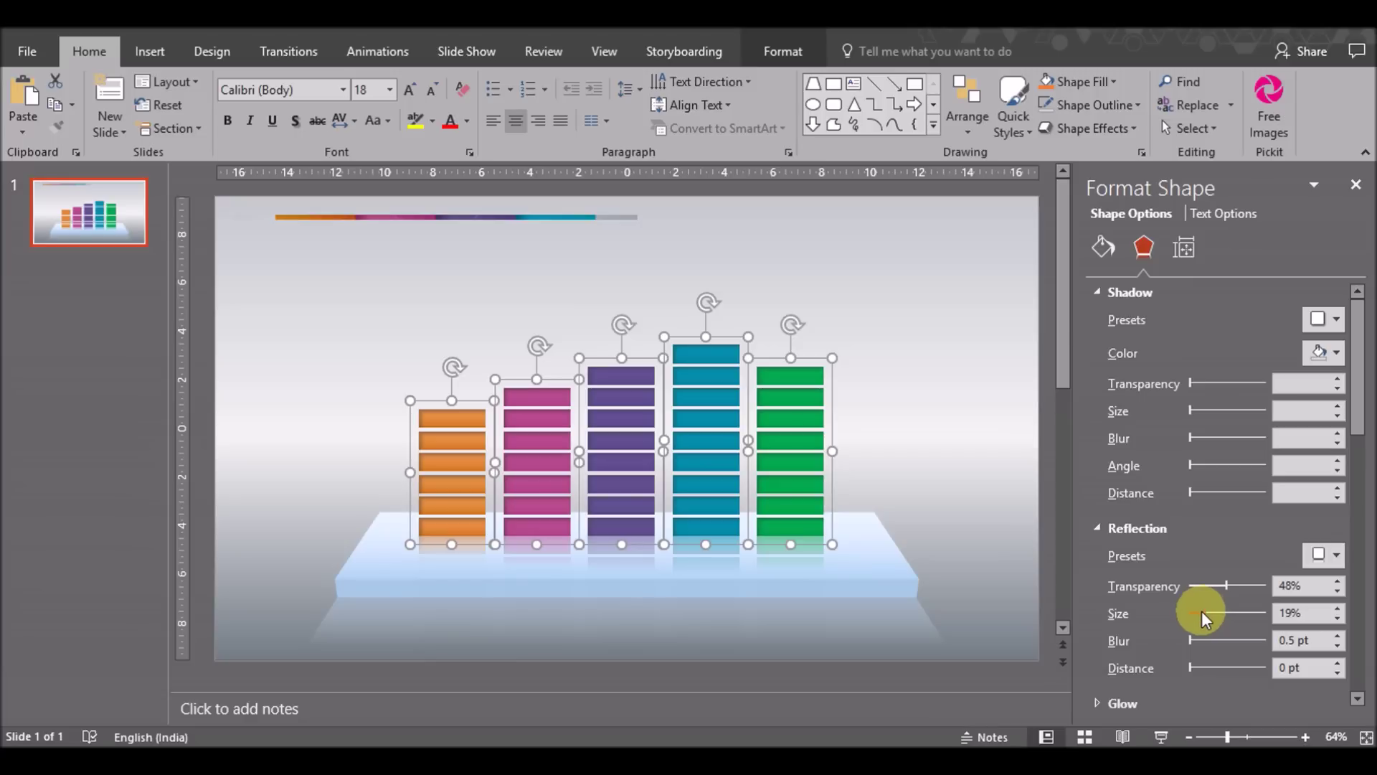
left_click(992, 497)
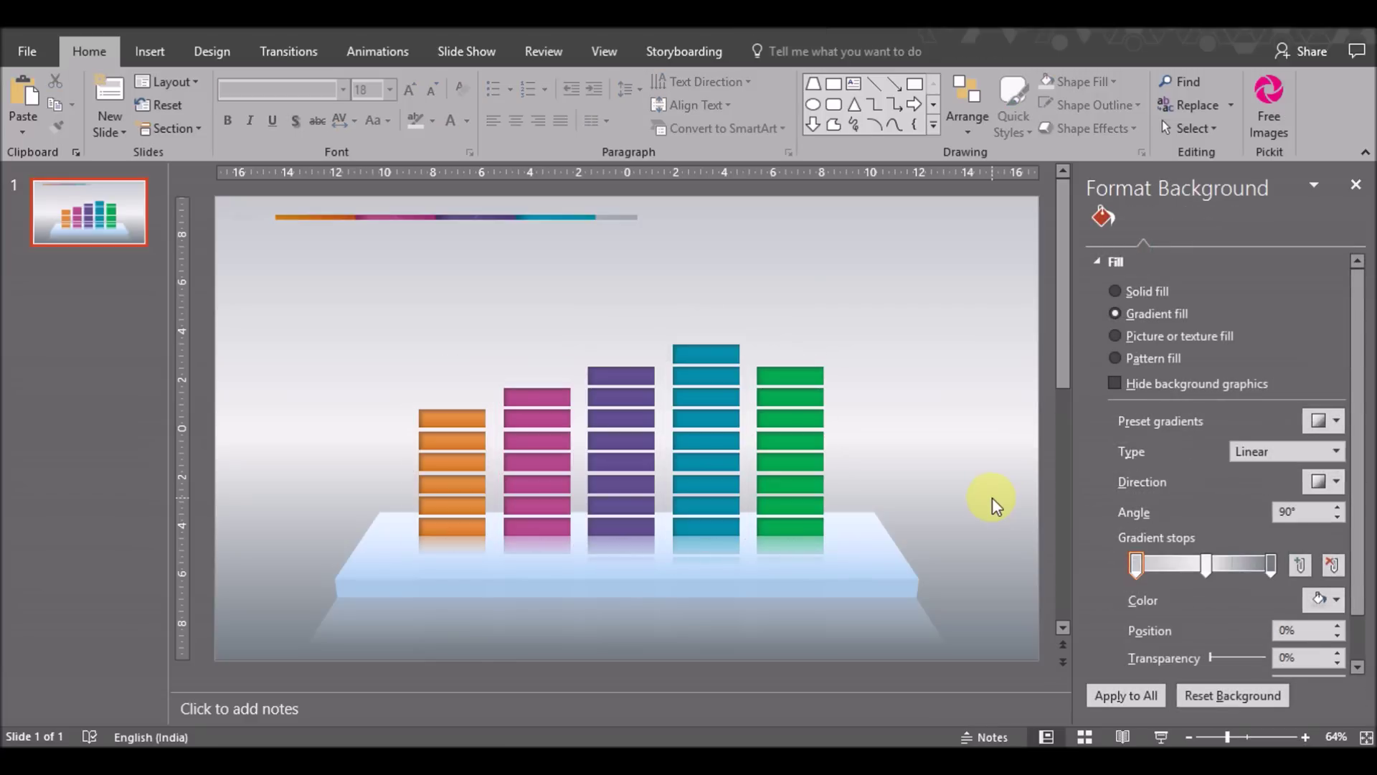
Delete the thin multicoloured line from the top of the slide.
left_click(511, 215)
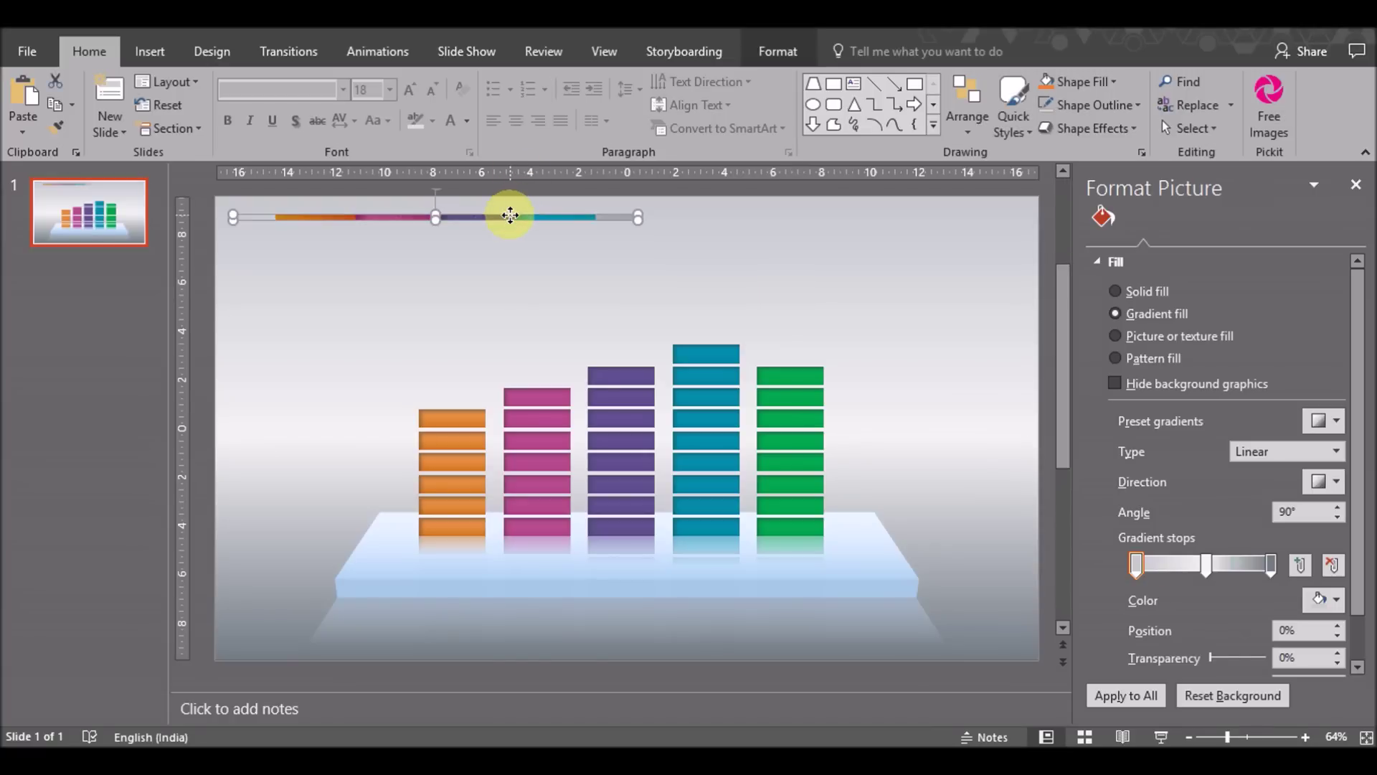
key("Delete")
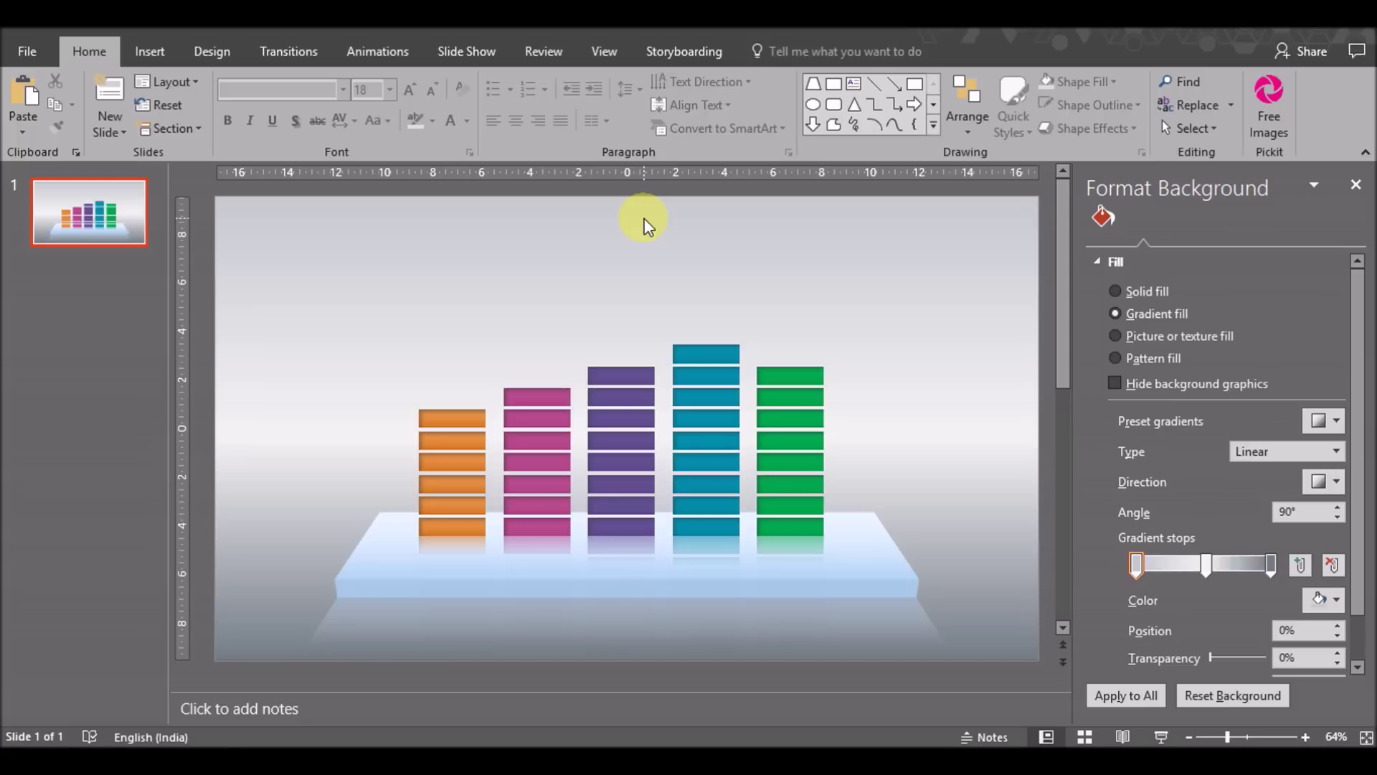
left_click(536, 566)
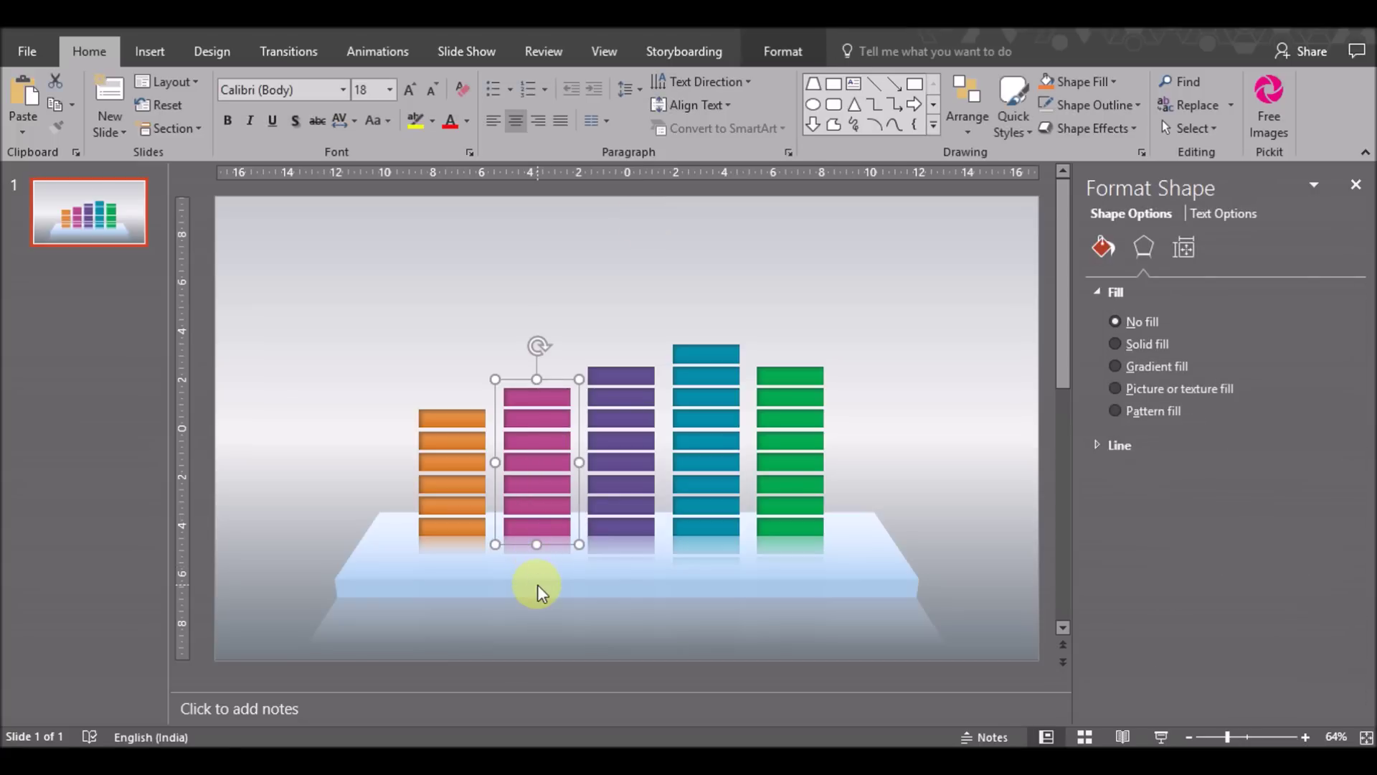
left_click(624, 570)
Nudge the light-blue platform down slightly, then select the green, teal and purple columns.
left_click(887, 589)
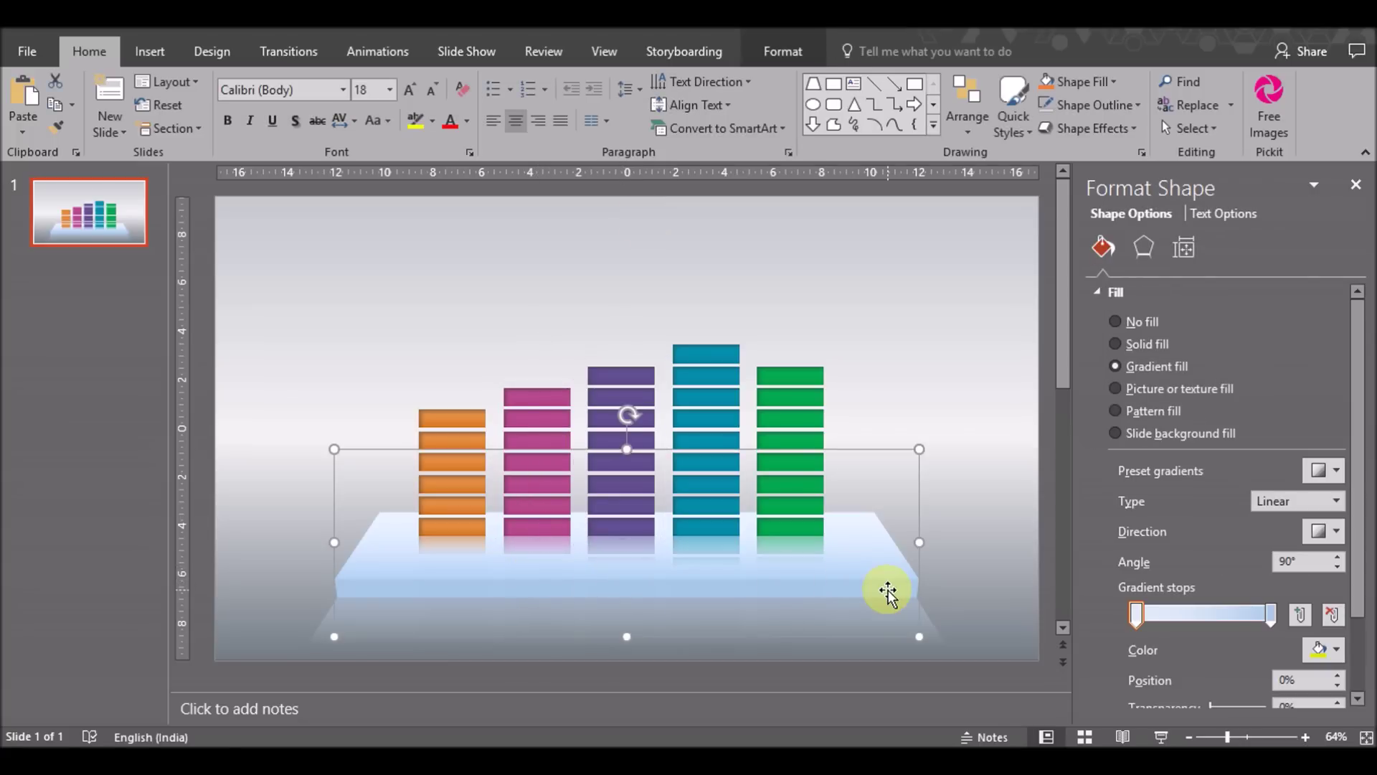
key("Down")
key("Down")
key("Down")
key("Down")
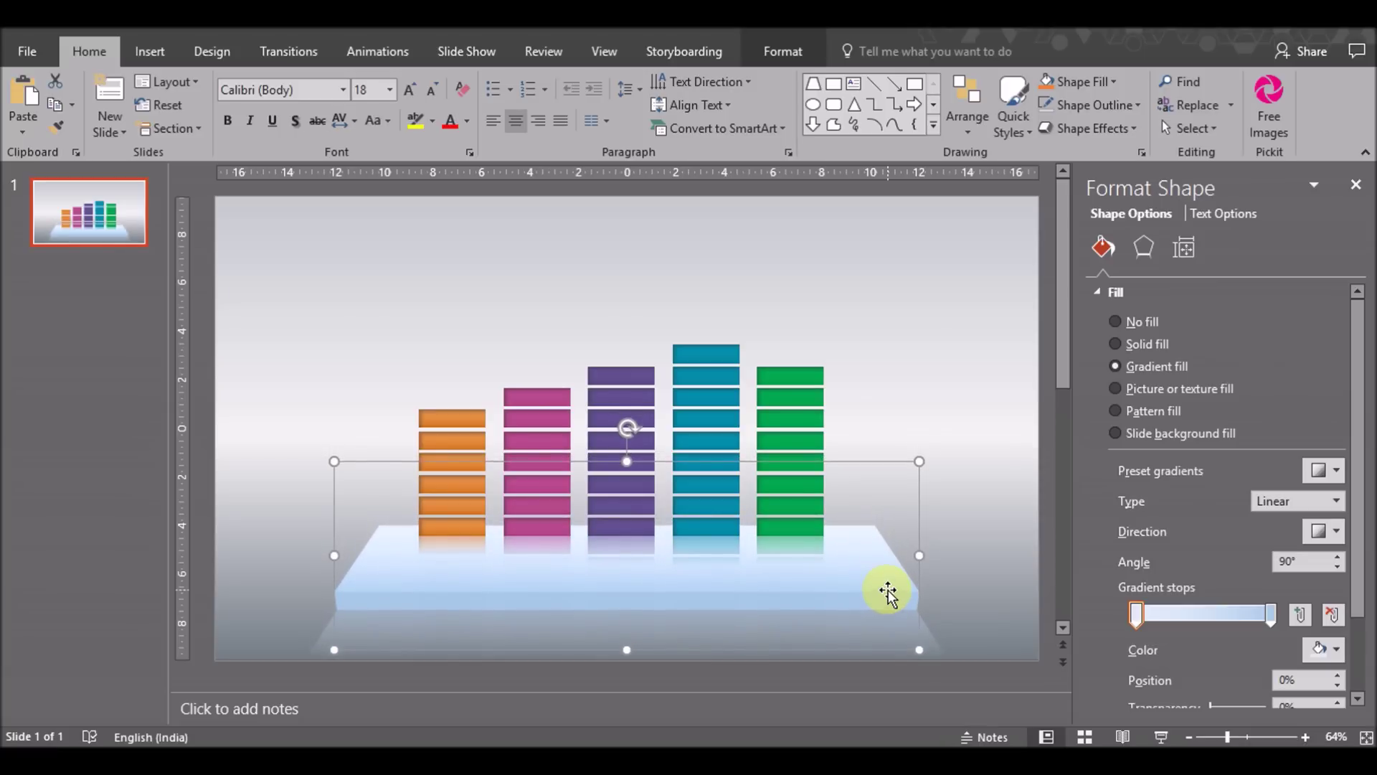
left_click(784, 421)
left_click(717, 407, "shift")
left_click(643, 418, "shift")
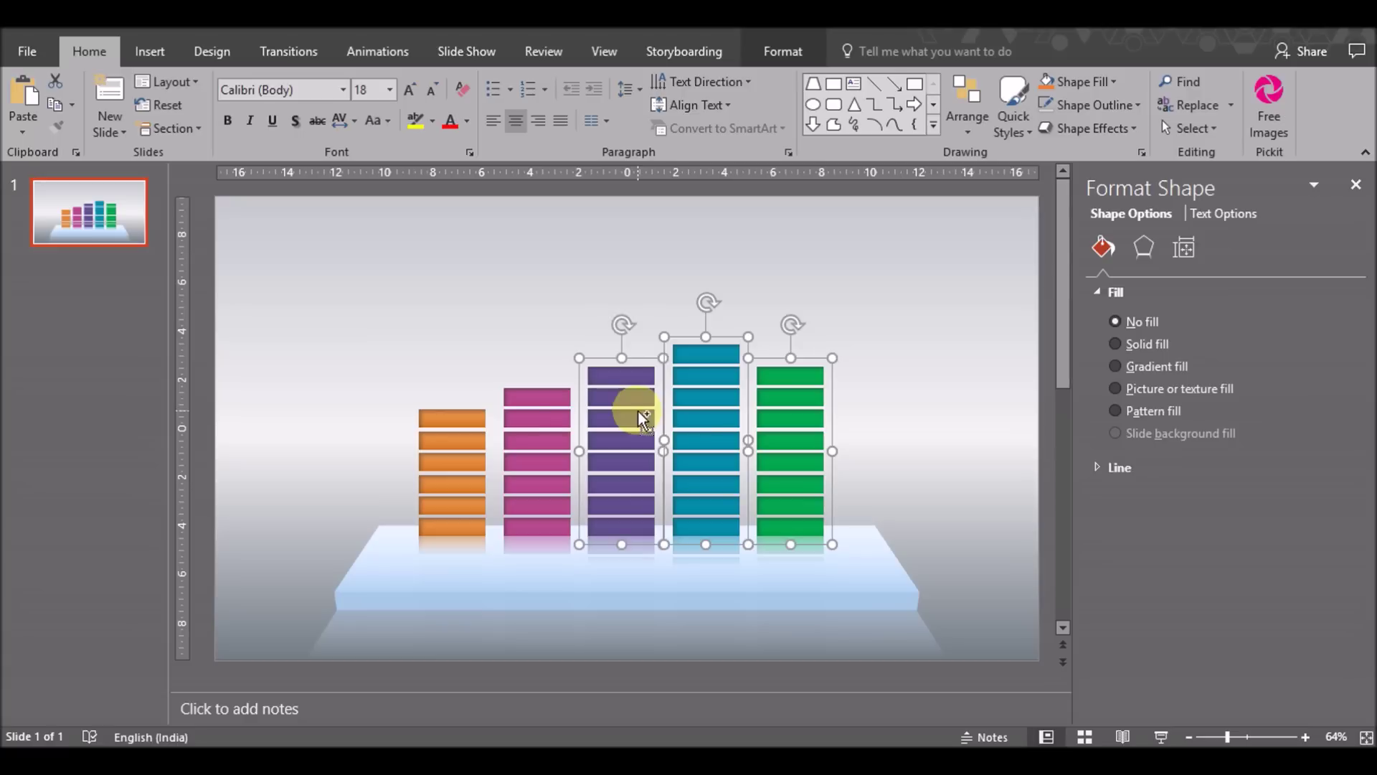
Add the magenta and orange columns and group all five columns.
left_click(514, 423, "shift")
left_click(478, 430, "shift")
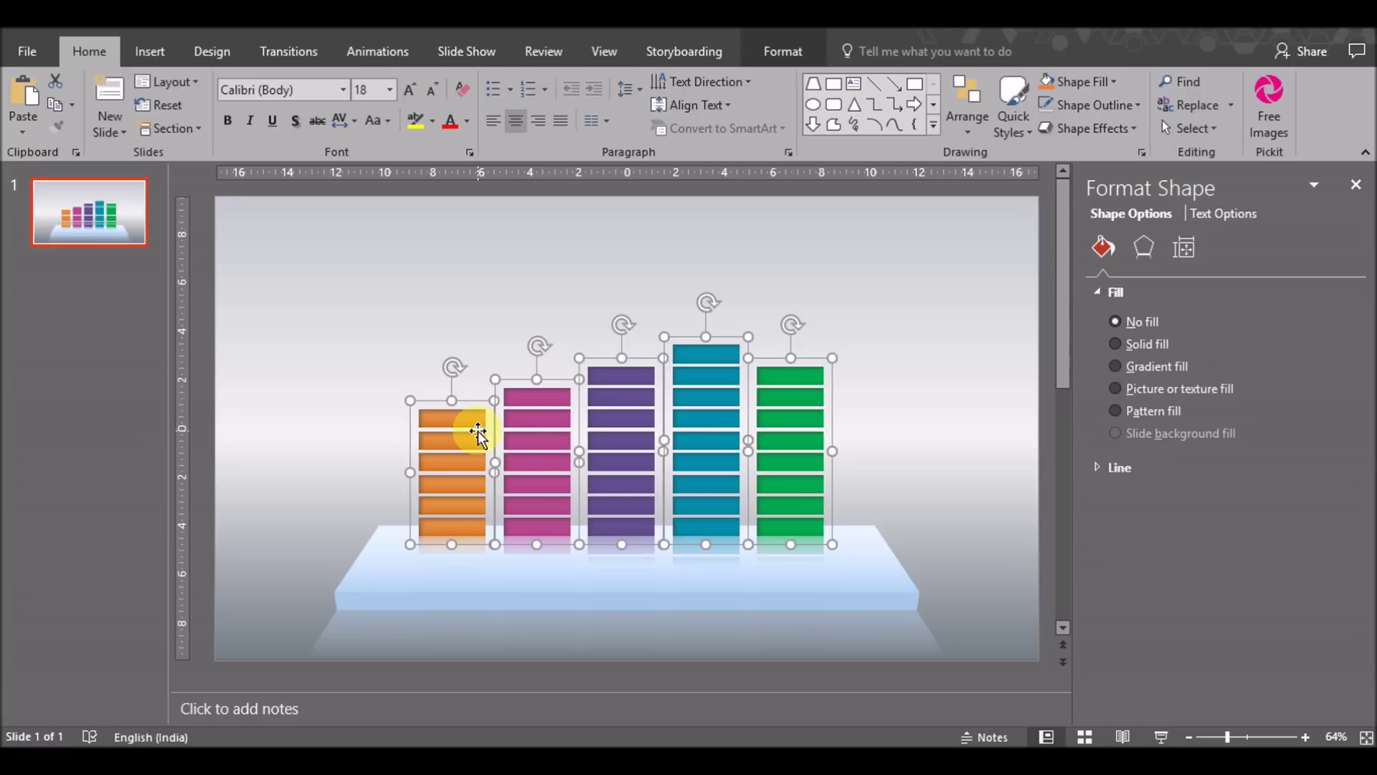
key("ctrl+g")
Give the grouped columns a reflection that is smaller, blurred and more transparent.
left_click(1143, 247)
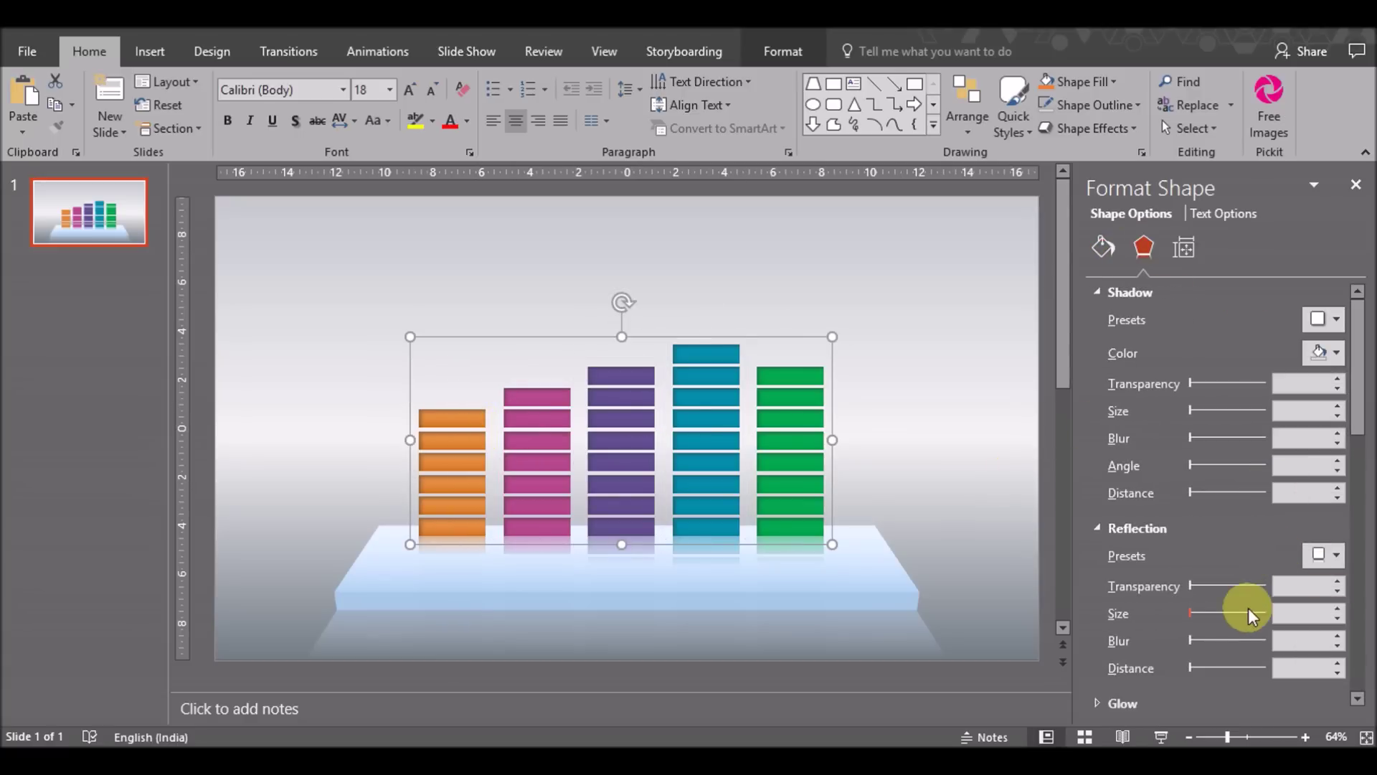
left_click(1333, 319)
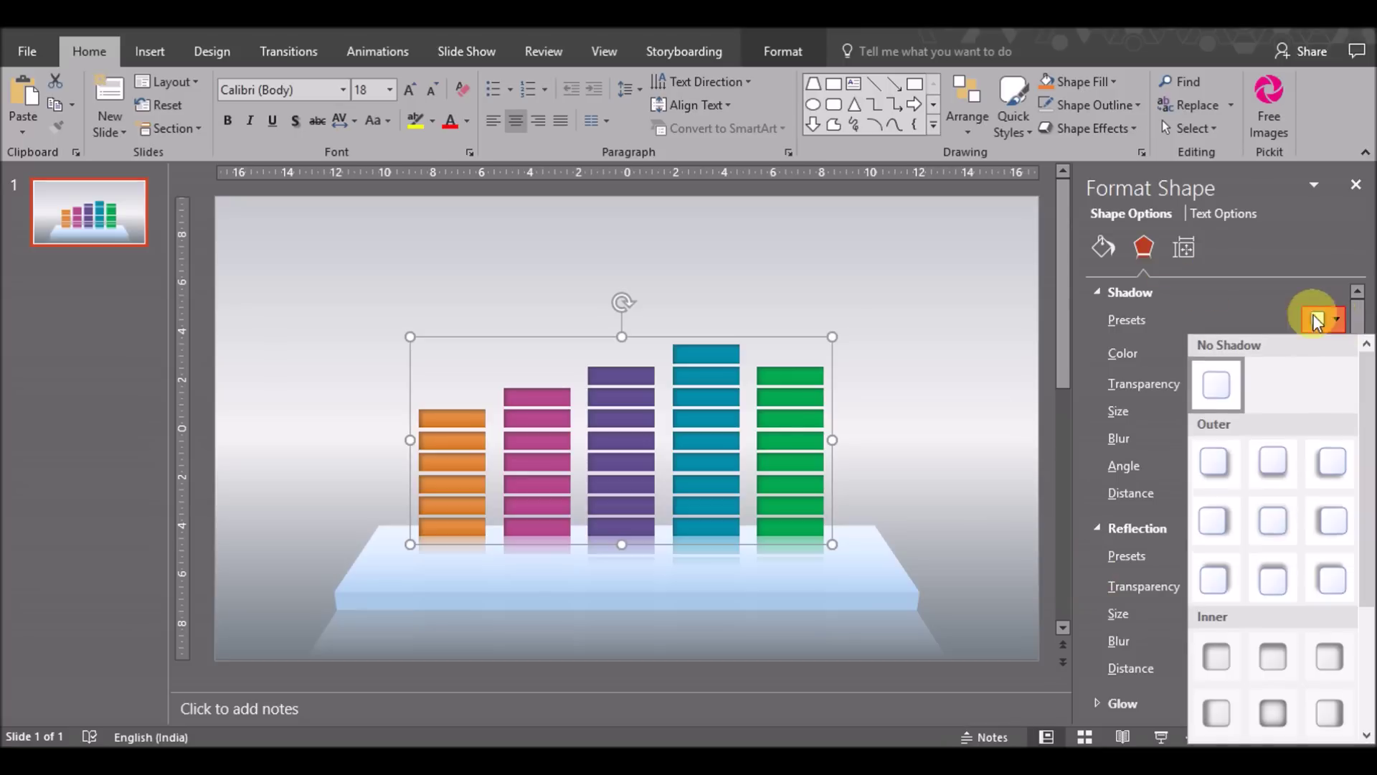
left_click(1260, 287)
left_click(1320, 344)
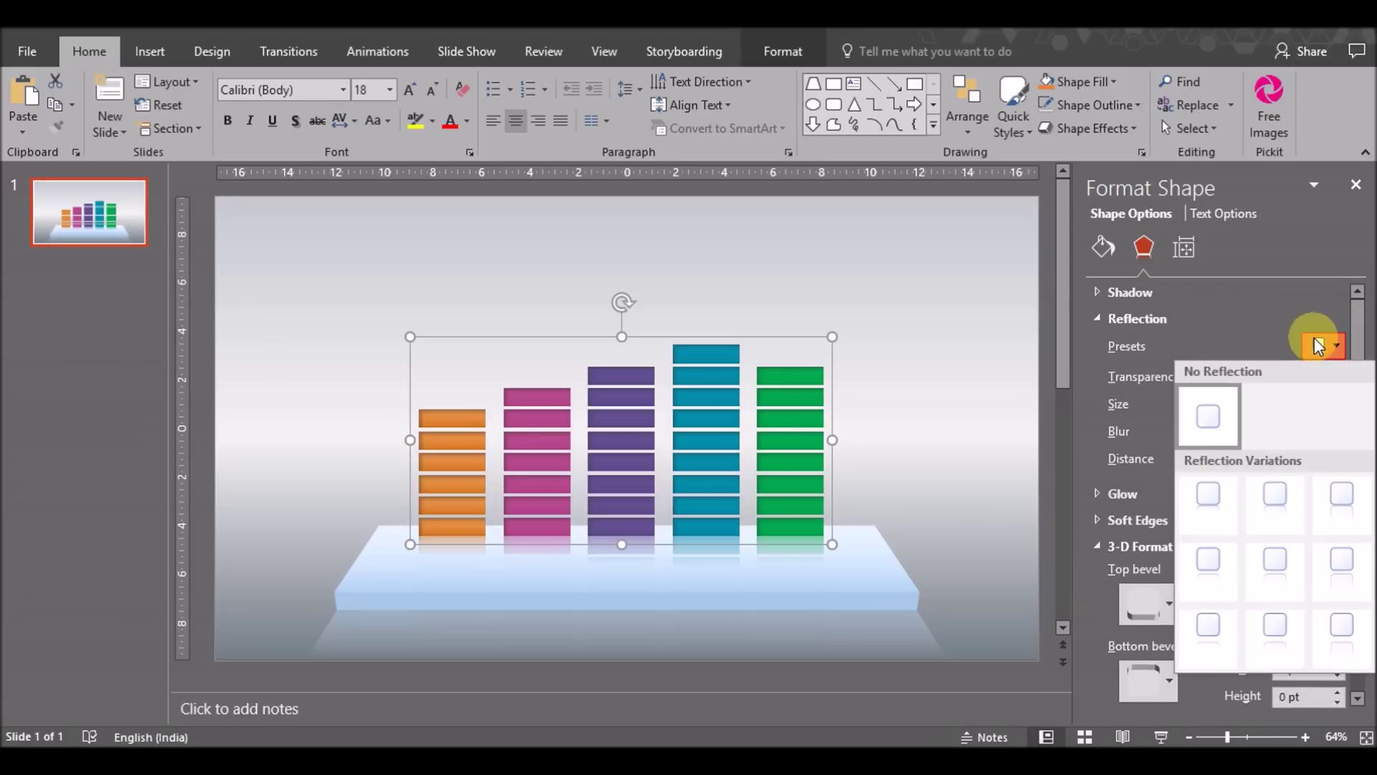
left_click(1207, 497)
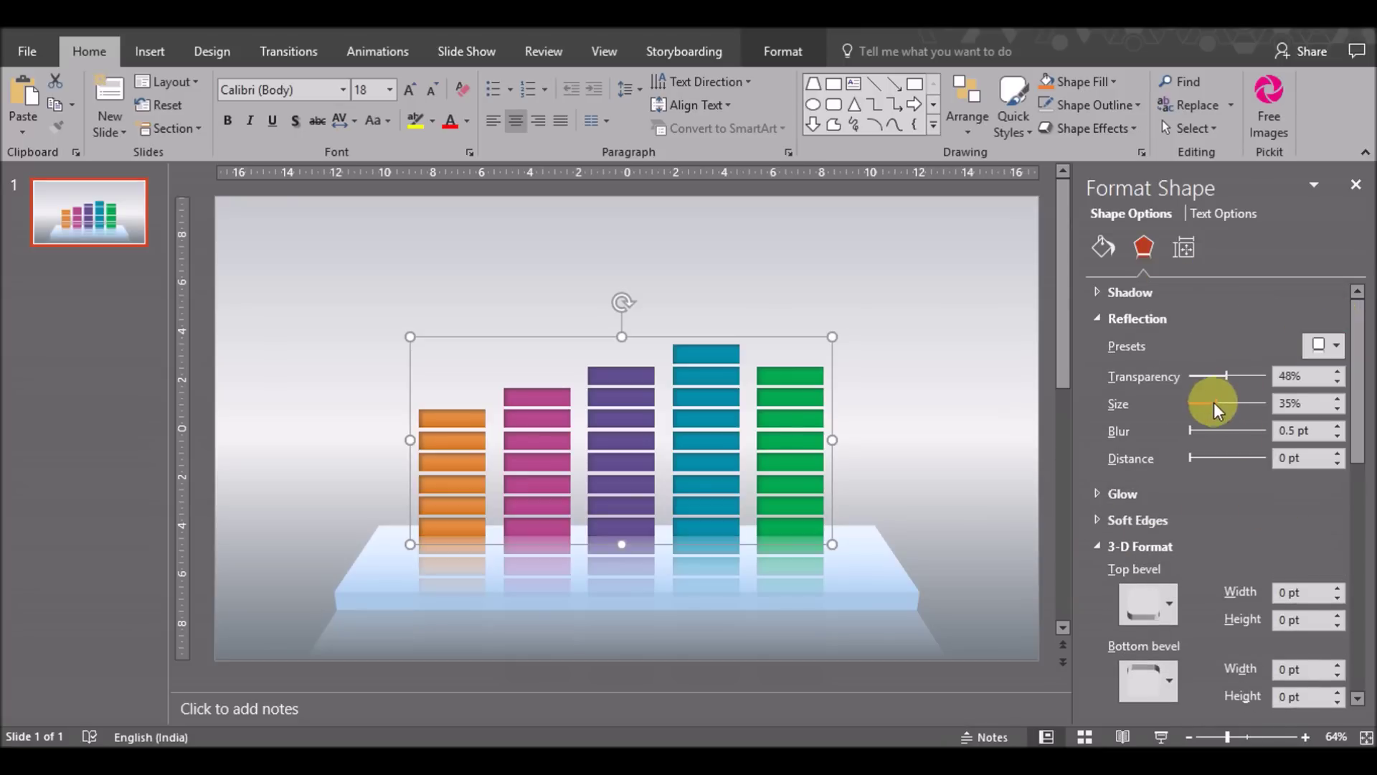
left_click_drag(1214, 402, 1199, 399)
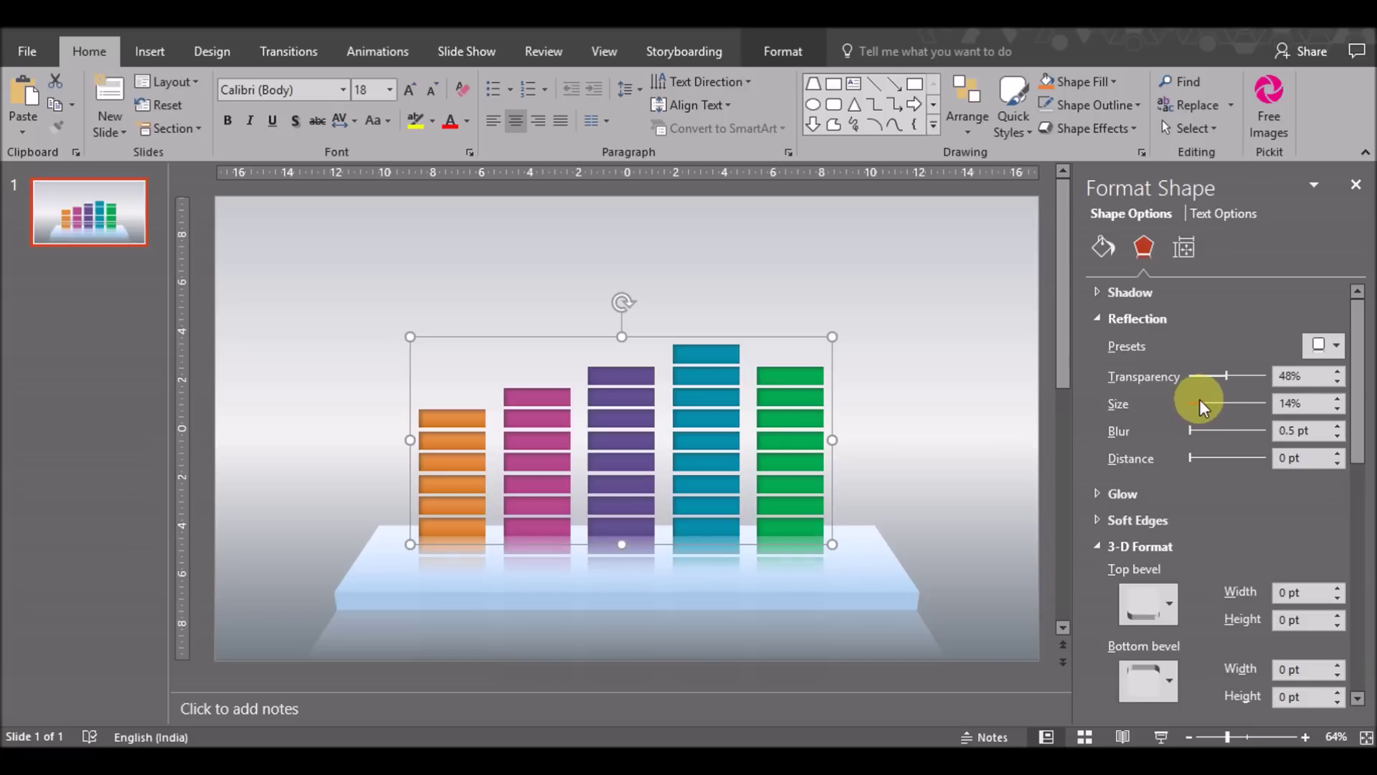
left_click_drag(1199, 430, 1218, 429)
left_click_drag(1245, 375, 1256, 377)
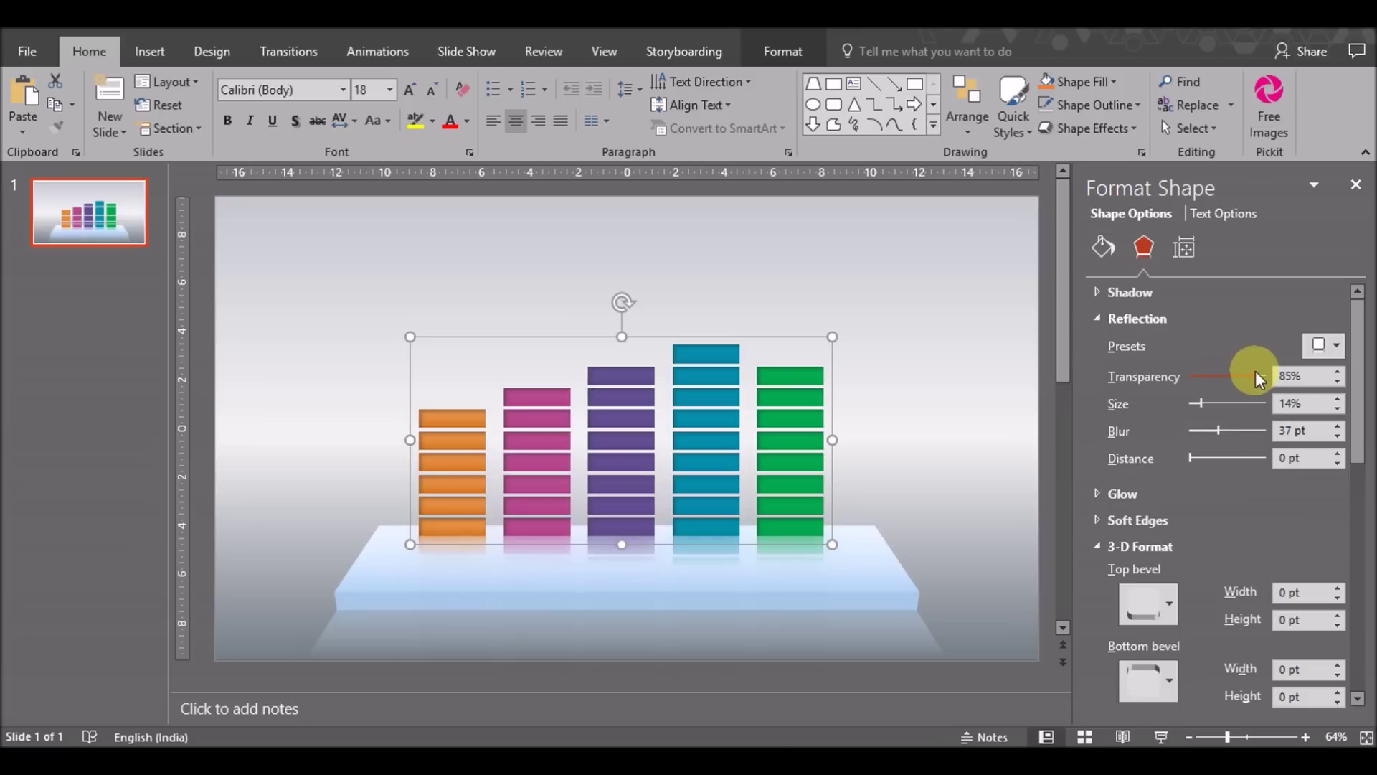
Check the platform, clear the selection and switch to the Insert ribbon.
left_click(855, 524)
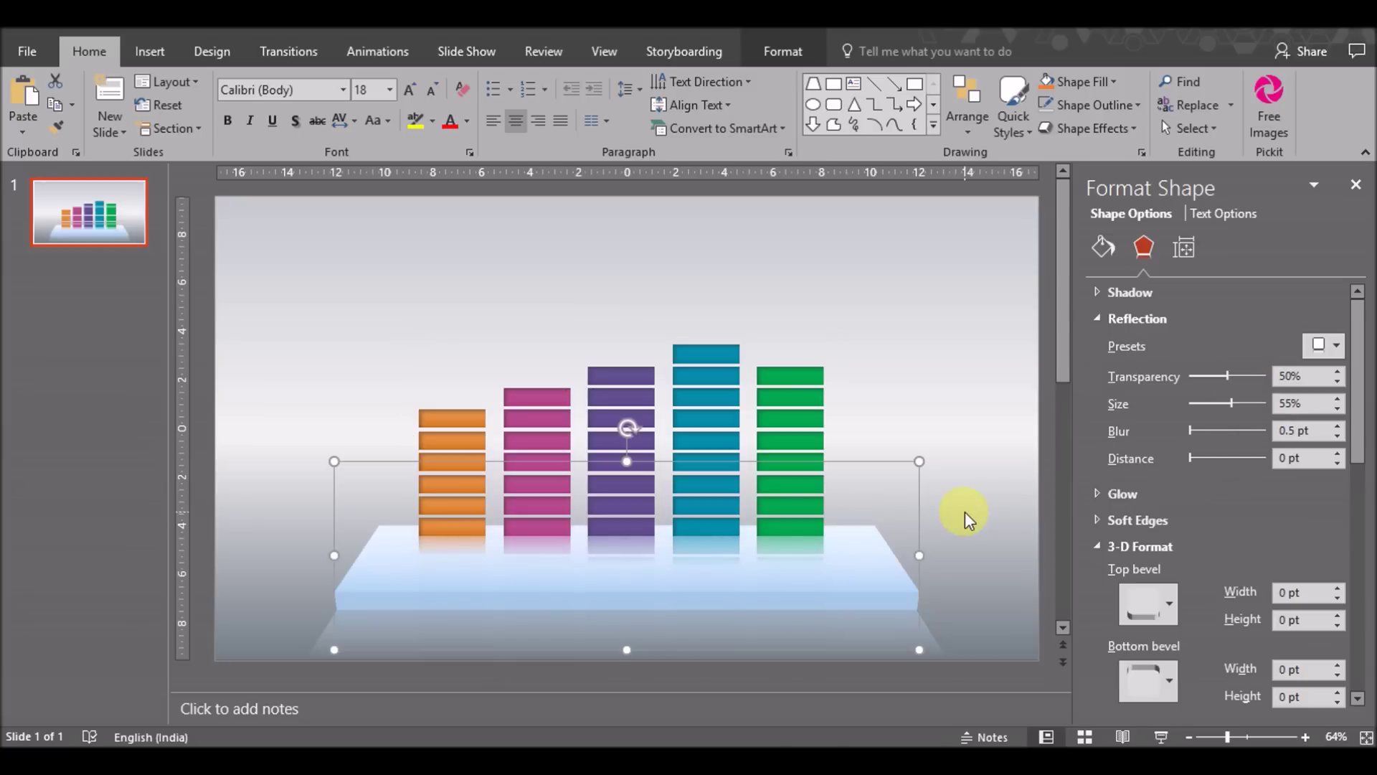
left_click(966, 511)
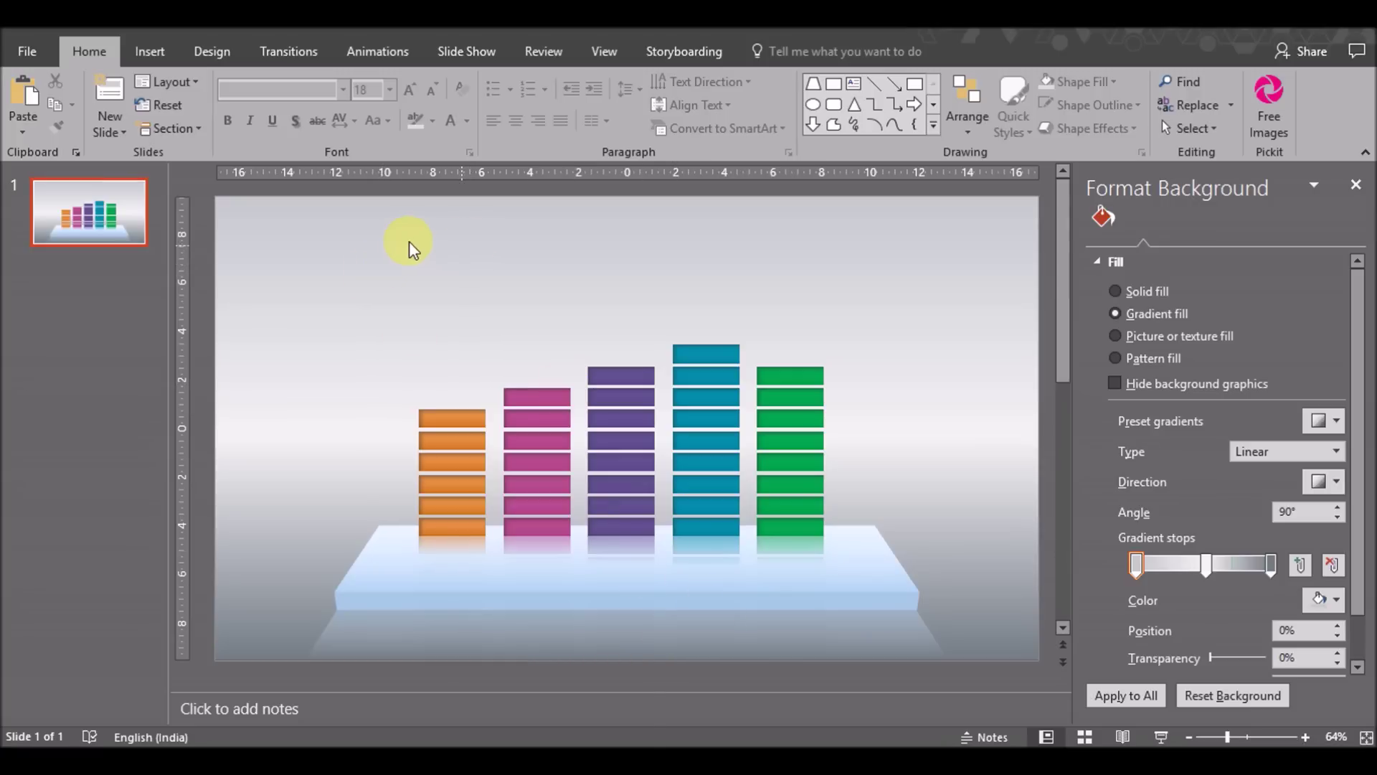
left_click(155, 61)
Draw an oval above the orange column and shrink it to a 1.54 cm circle.
left_click(340, 126)
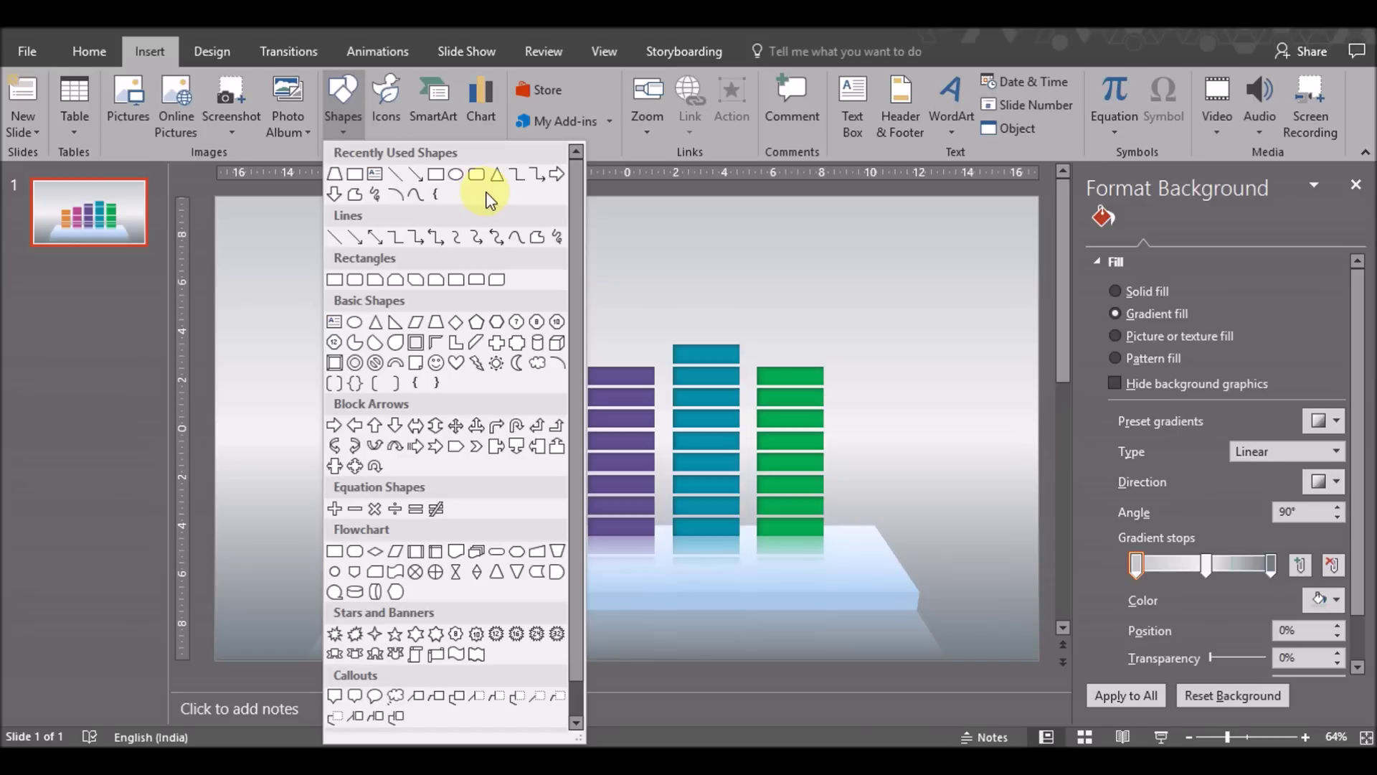
left_click(456, 174)
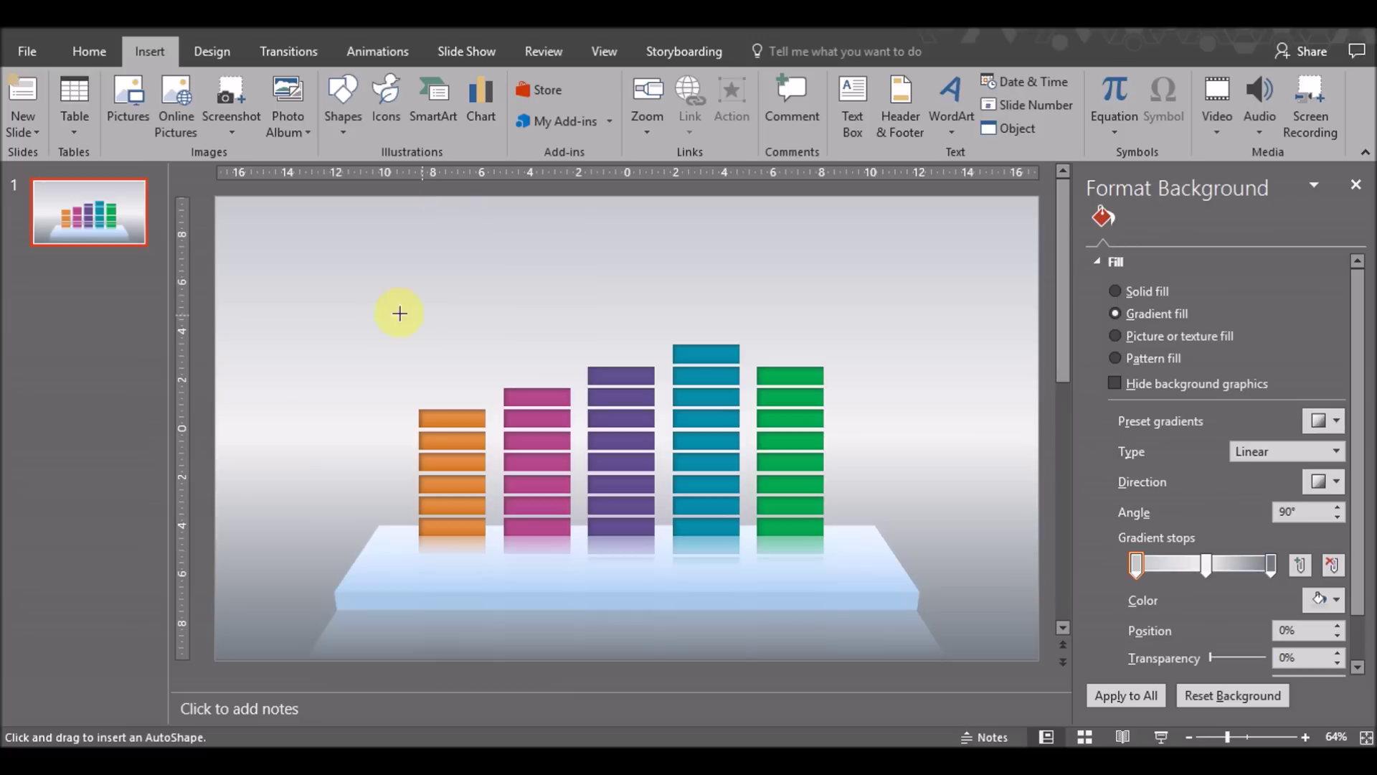
mouse_move(363, 267)
left_mouse_down()
mouse_move(428, 333)
mouse_move(448, 268)
left_mouse_up()
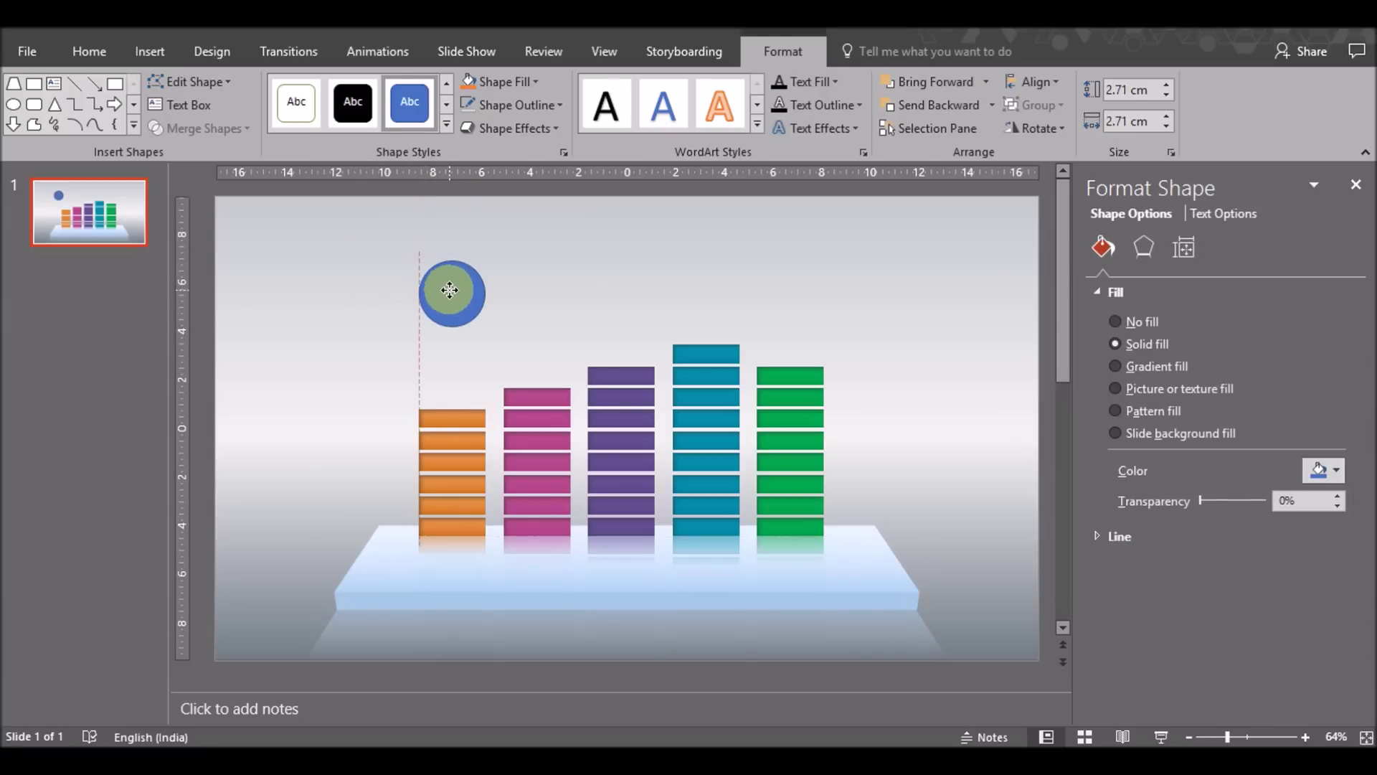
left_click_drag(448, 267, 463, 274)
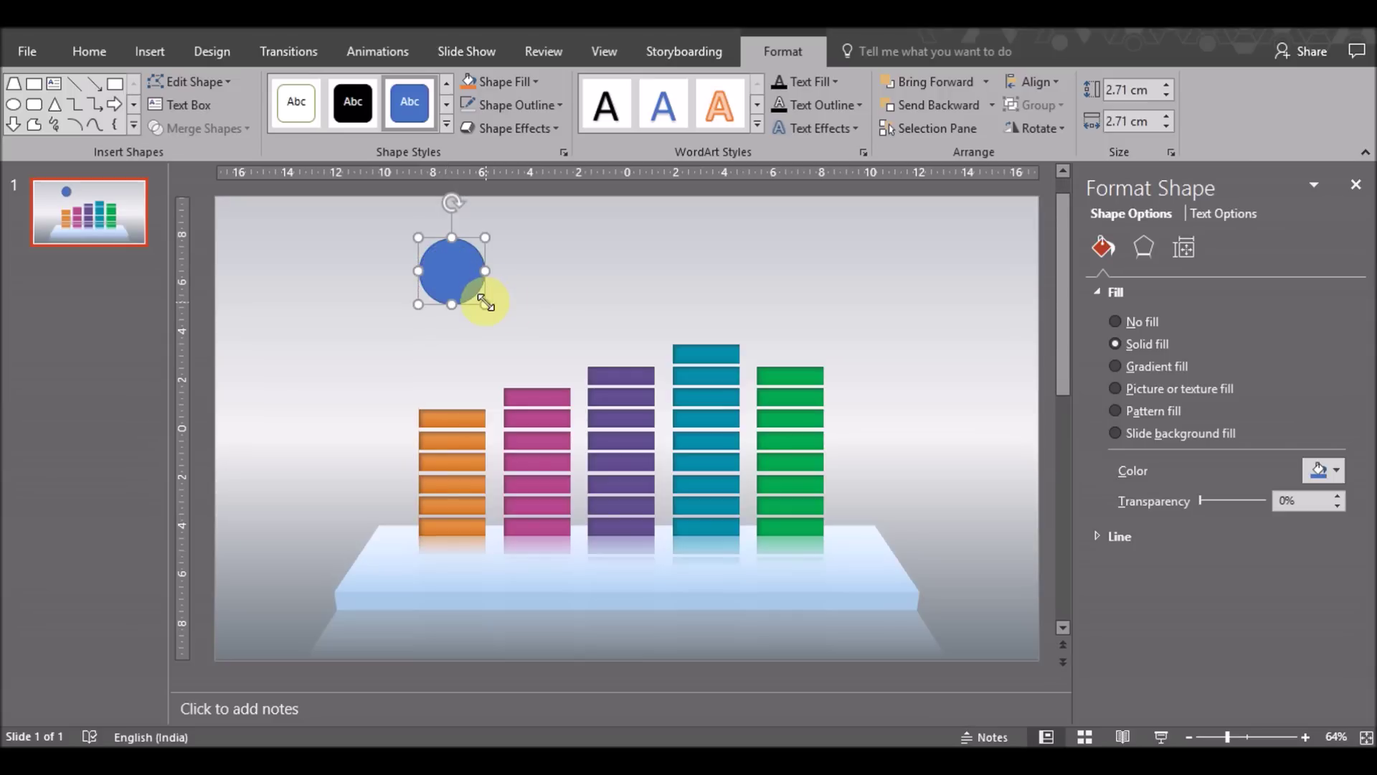
mouse_move(485, 304)
left_mouse_down()
mouse_move(455, 267)
mouse_move(452, 378)
left_mouse_up()
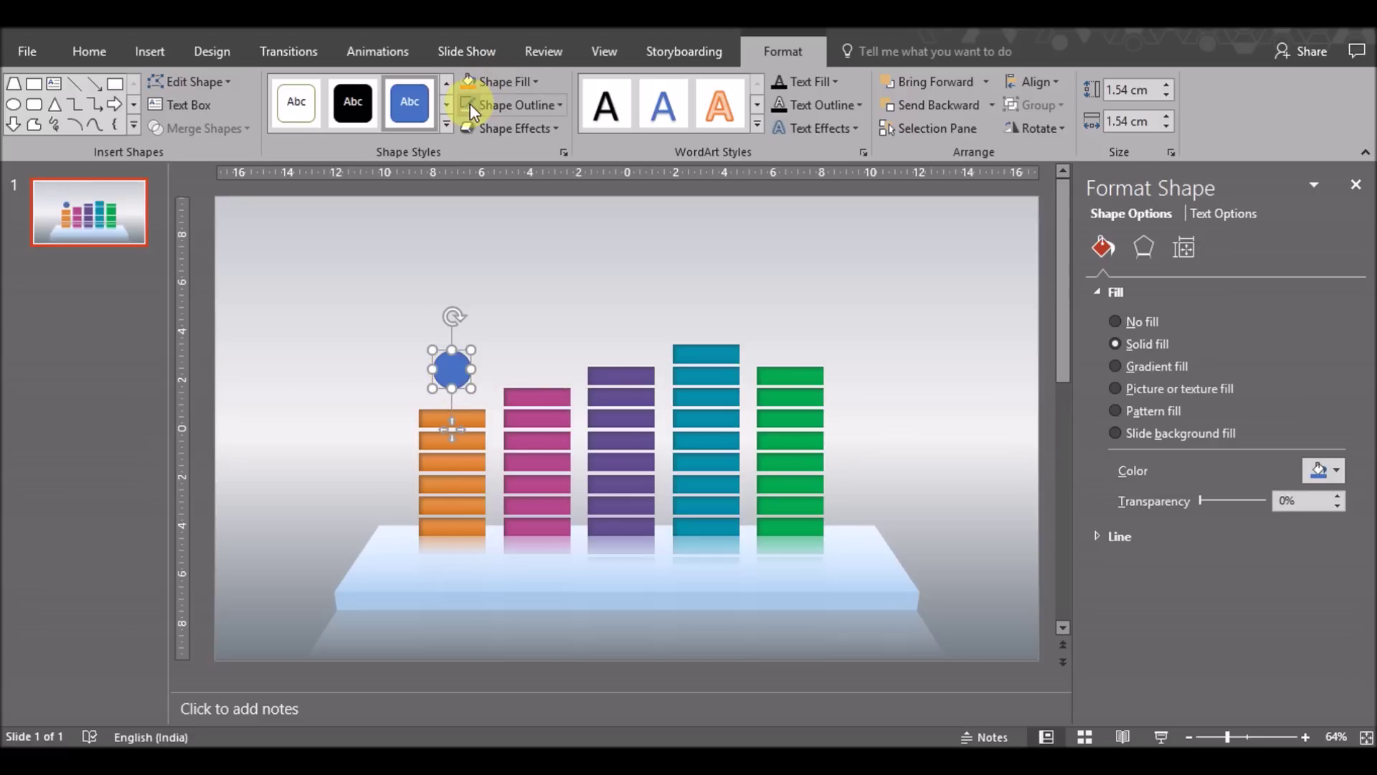
Paste a duplicate of the circle on top of the original.
key("ctrl+c")
key("ctrl+v")
mouse_move(452, 370)
left_mouse_down()
mouse_move(486, 398)
mouse_move(453, 368)
left_mouse_up()
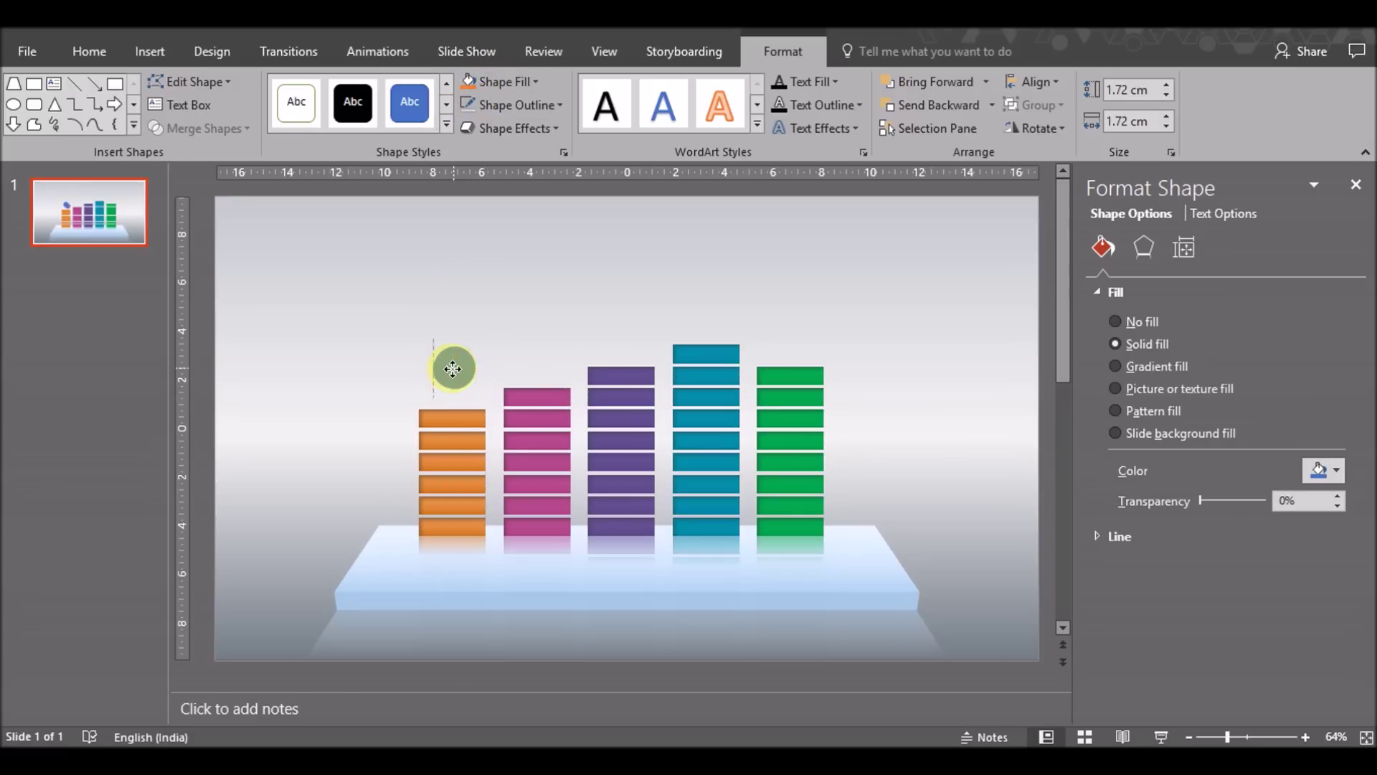
right_click(453, 369)
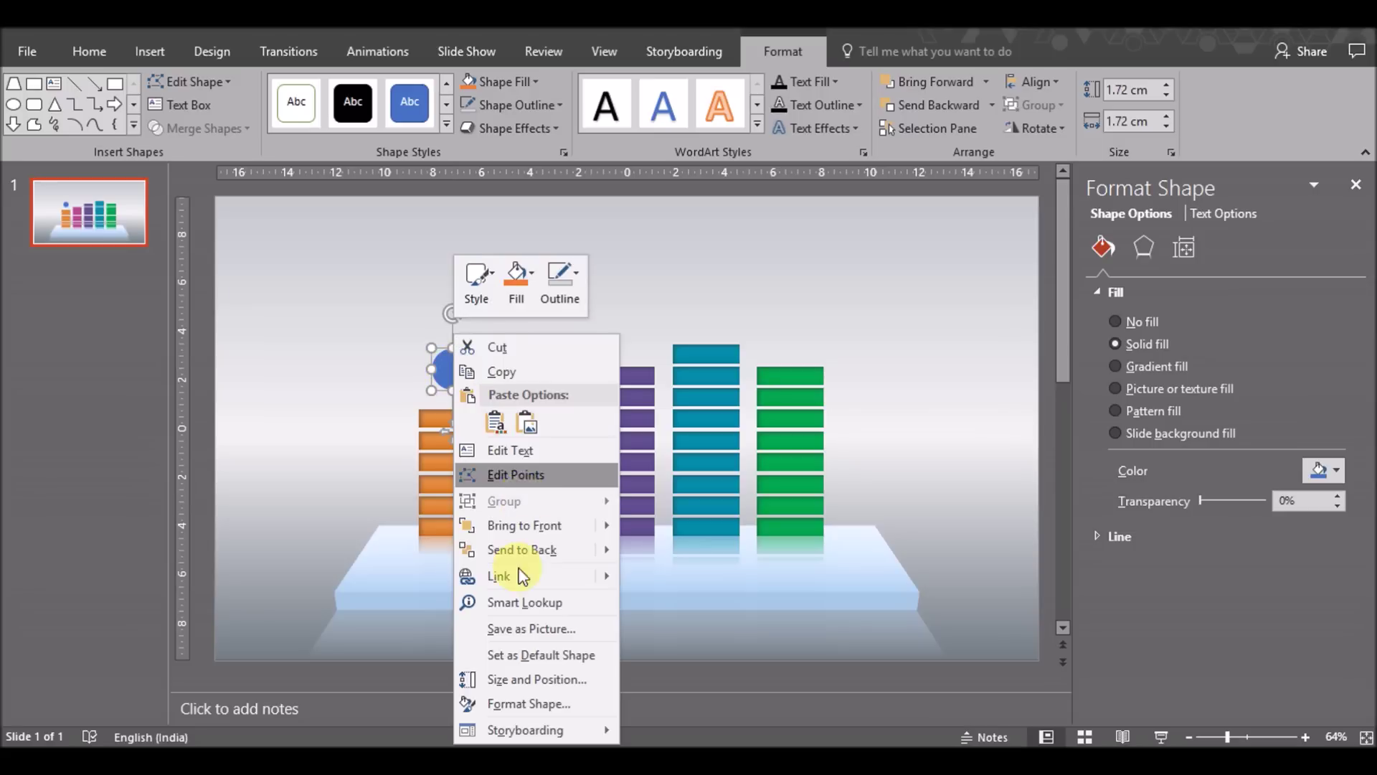
key("Escape")
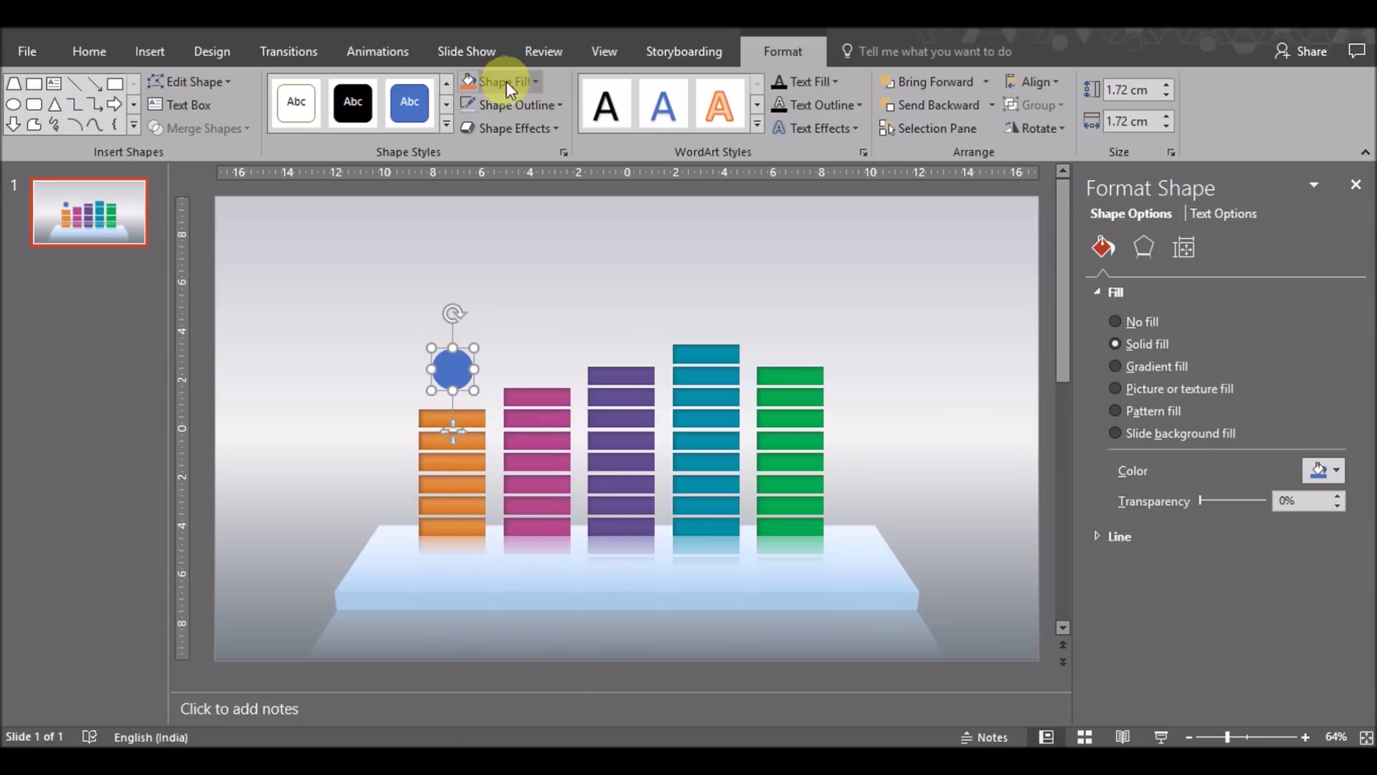
Try a radial preset gradient fill on the top circle.
left_click(516, 81)
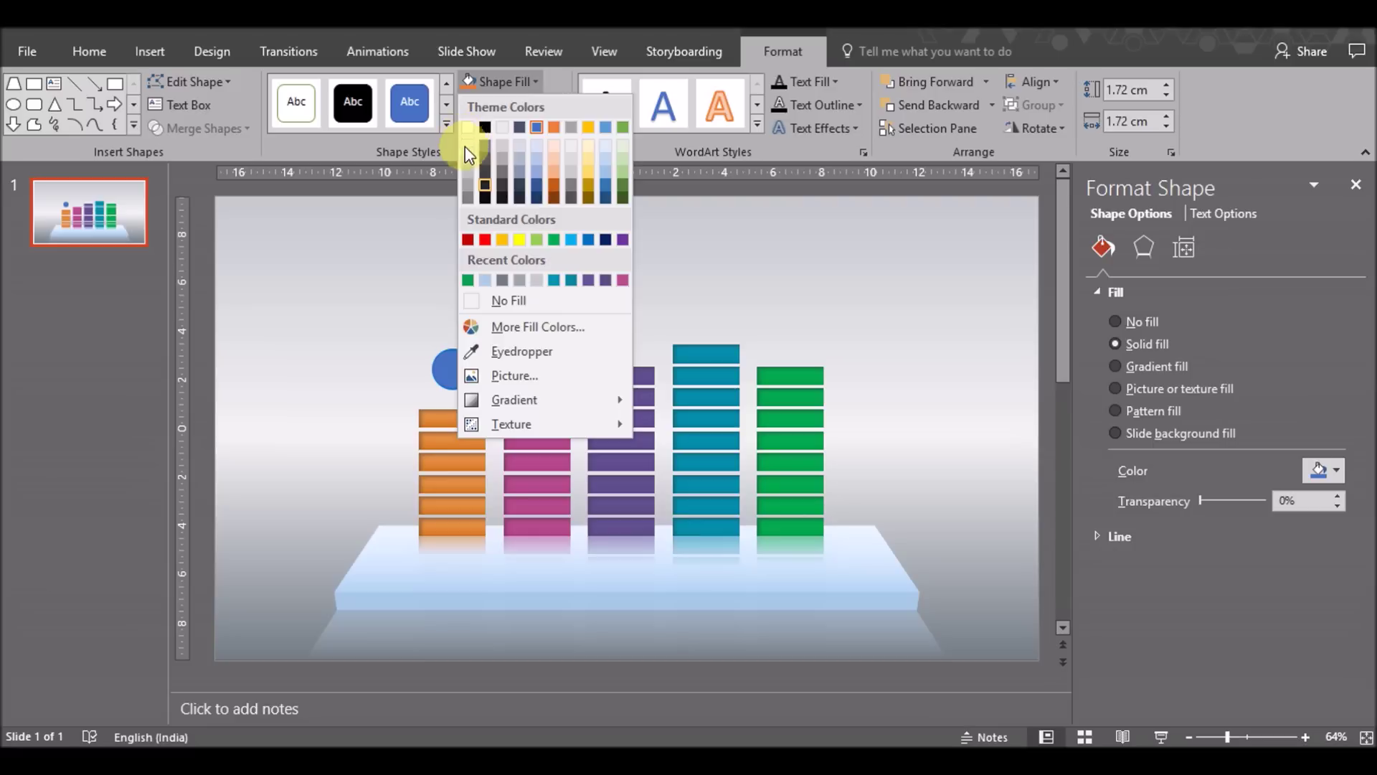
mouse_move(515, 398)
left_click(1147, 366)
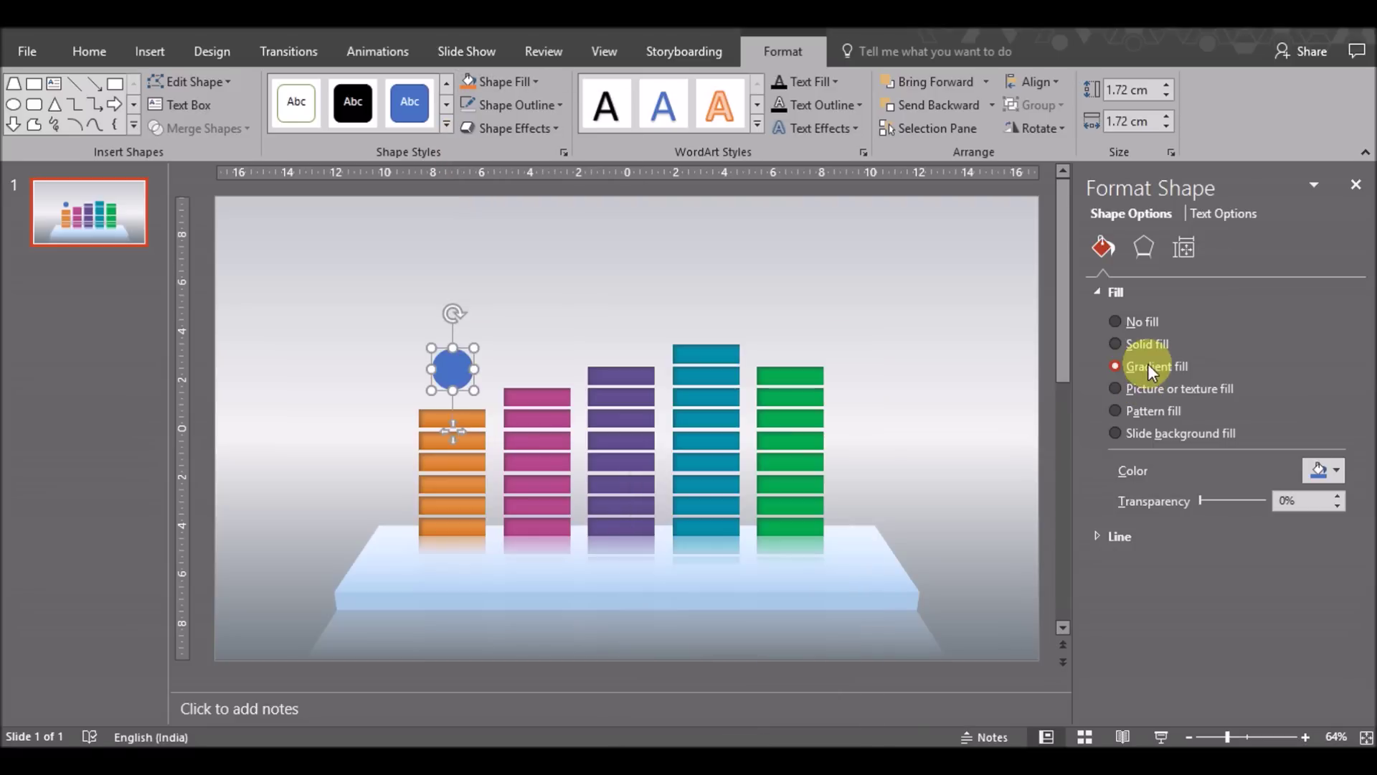
left_click(1327, 470)
left_click(1224, 513)
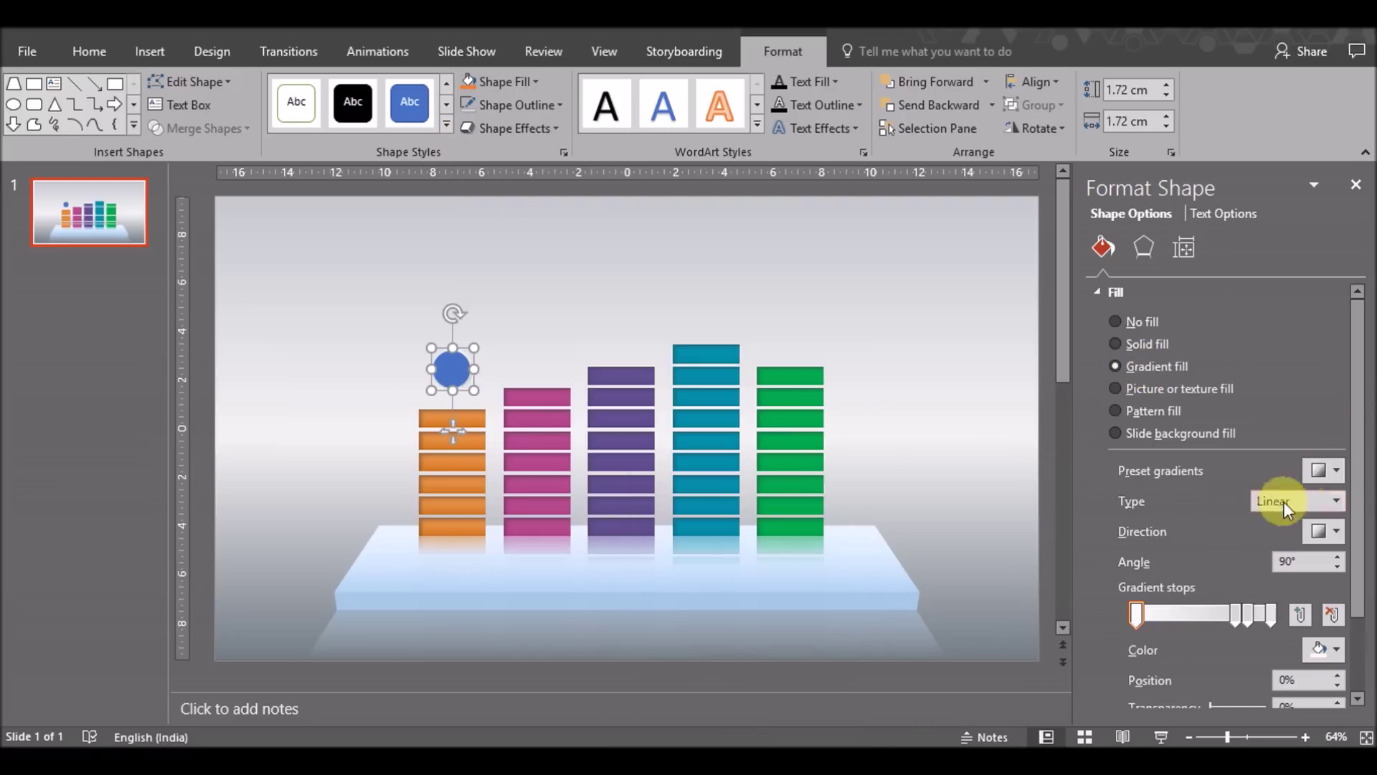
left_click(1323, 501)
left_click(1314, 538)
left_click(1266, 574)
left_click(438, 374)
Delete the solid blue circle.
left_click(439, 374)
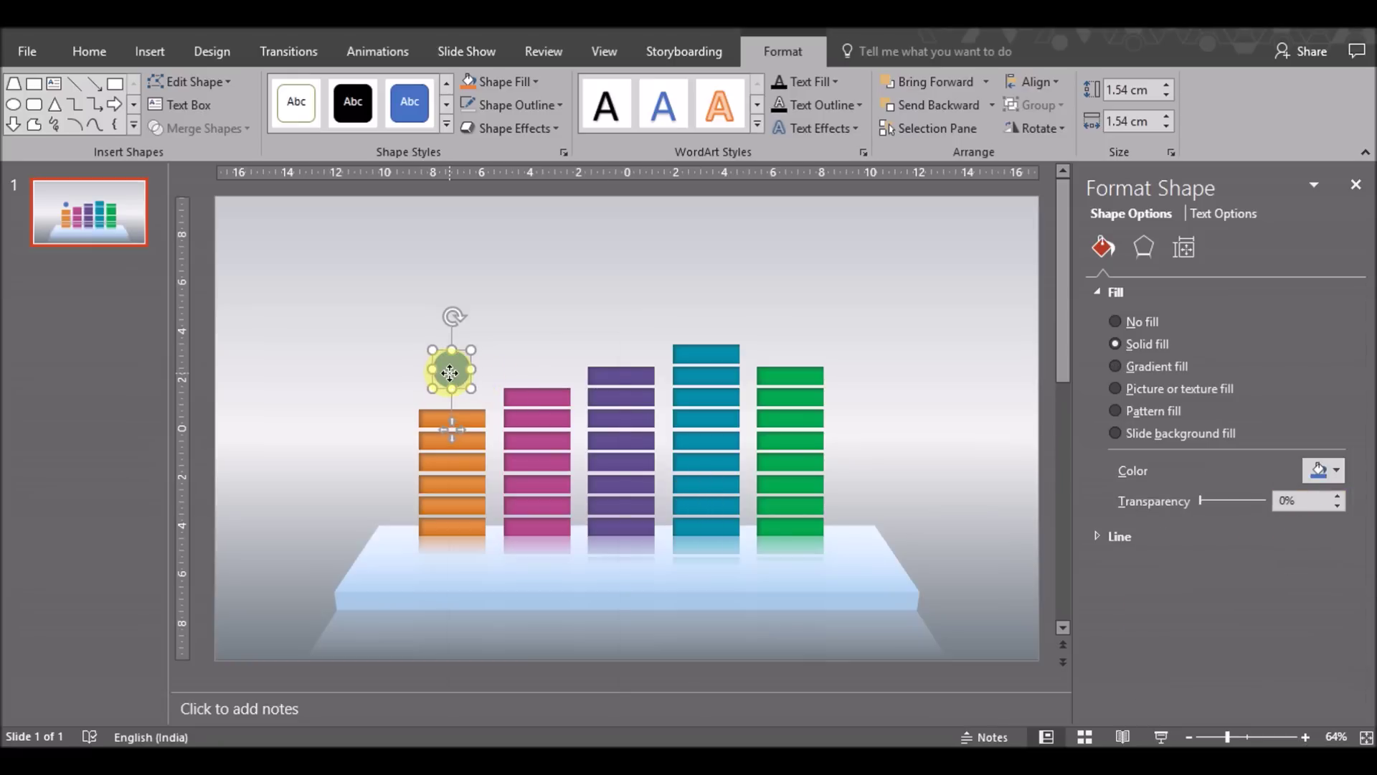
right_click(441, 369)
left_click(515, 548)
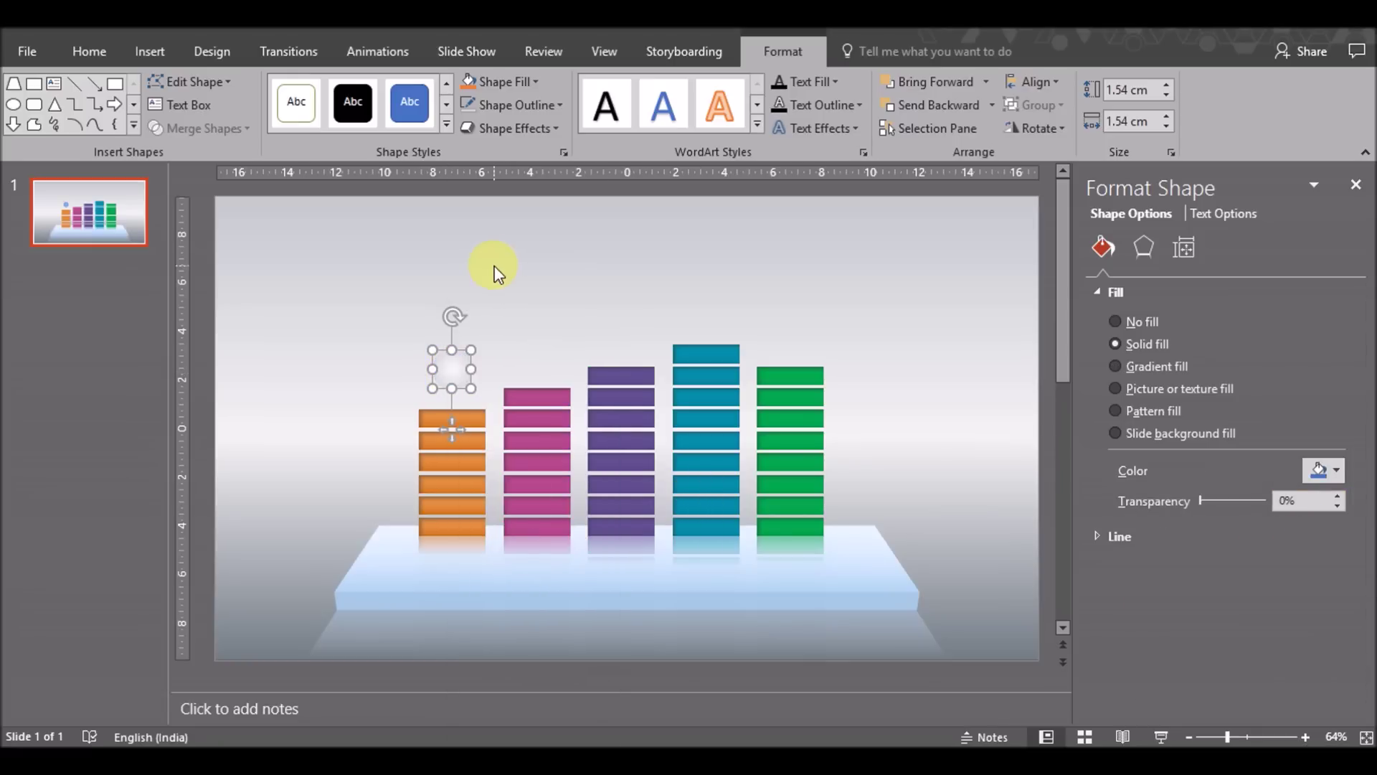
key("Delete")
Return the gradient circle to a solid fill sampled from the orange column with the Eyedropper.
left_click(451, 369)
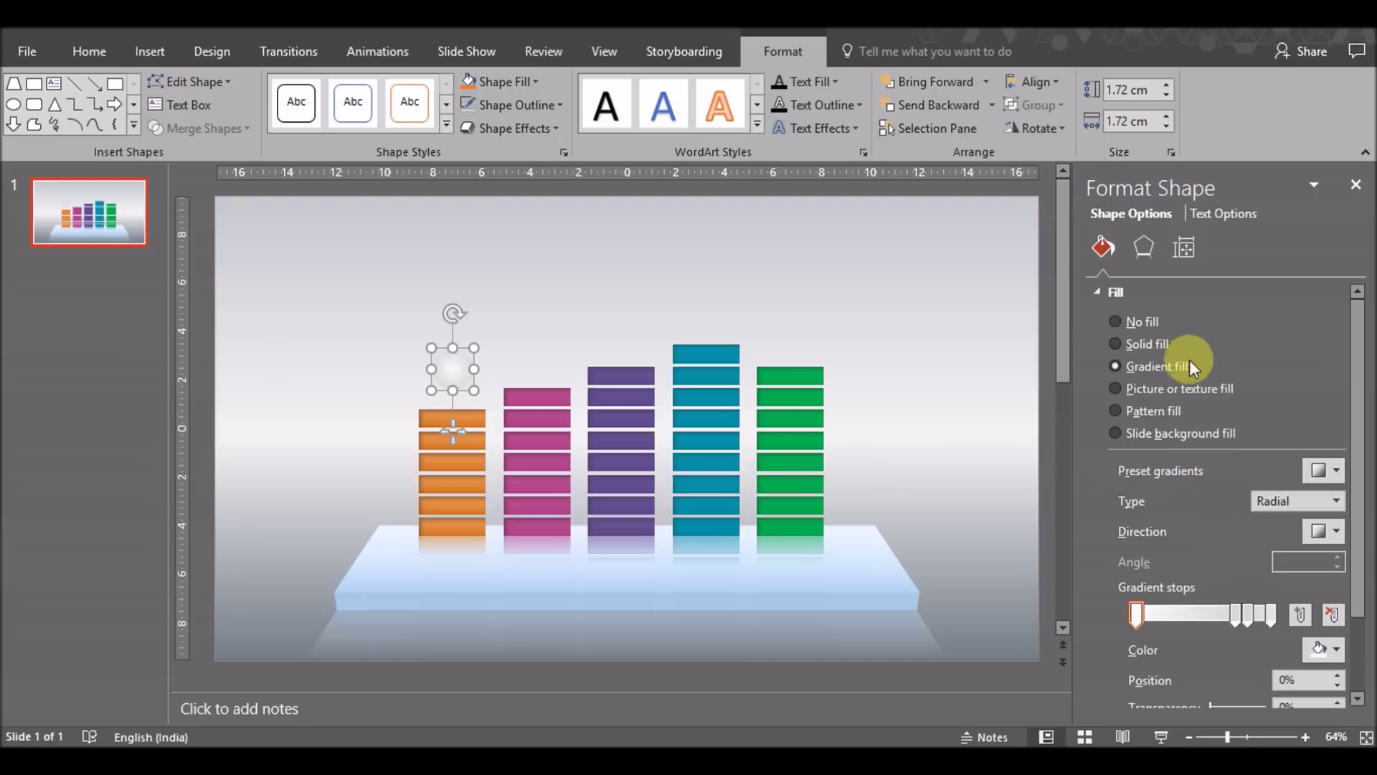
left_click(1162, 344)
left_click(1320, 472)
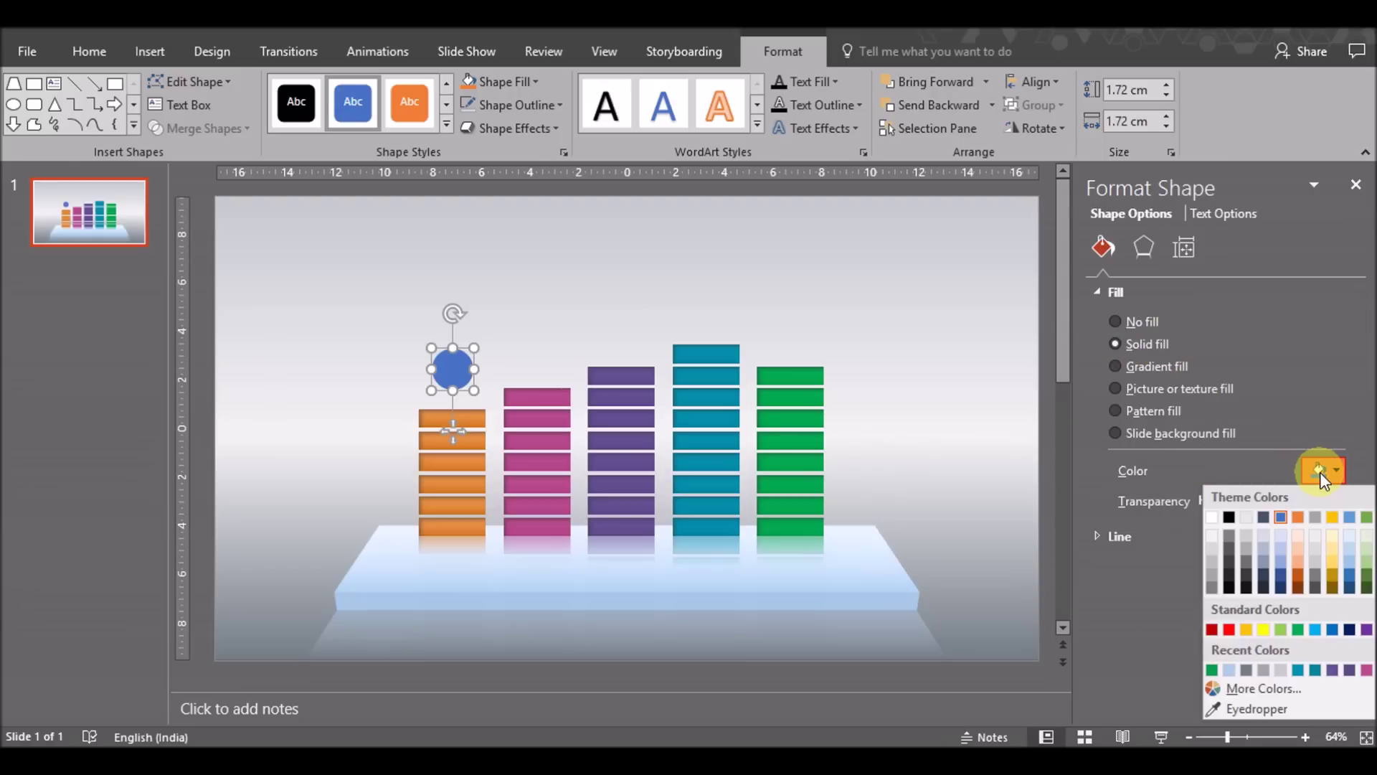
left_click(1231, 699)
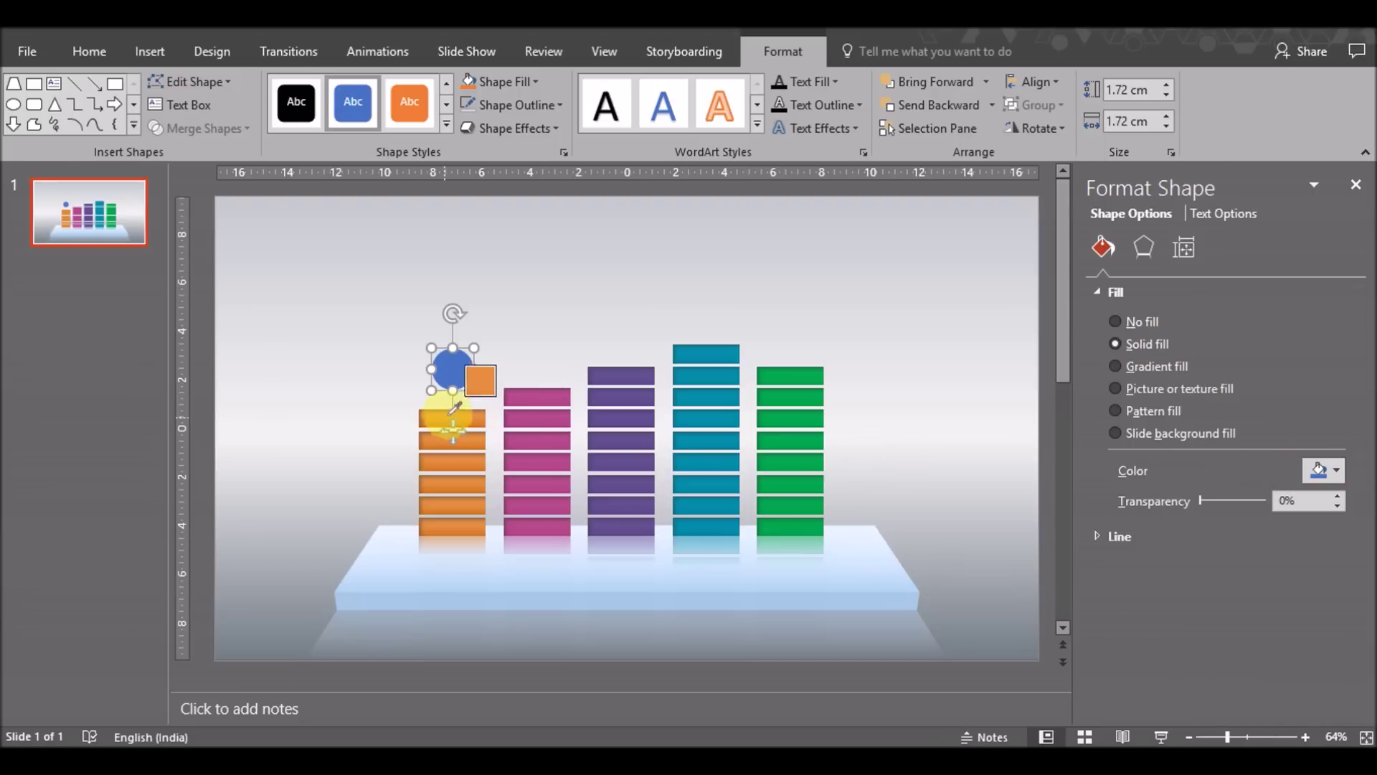
left_click(465, 416)
Move the orange circle aside and fill the blue circle underneath with the background colour.
left_click_drag(452, 369, 471, 337)
left_click(458, 384)
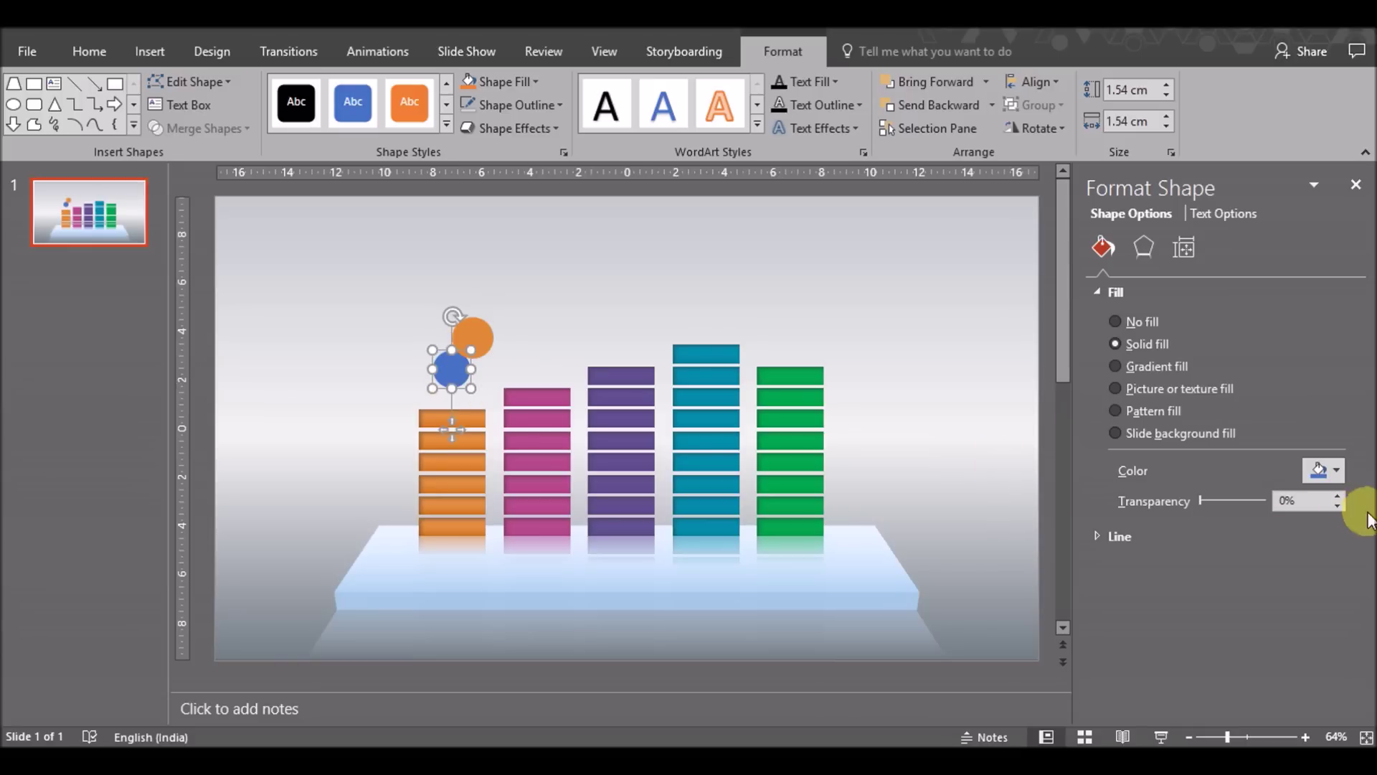
left_click(1328, 471)
left_click(1248, 707)
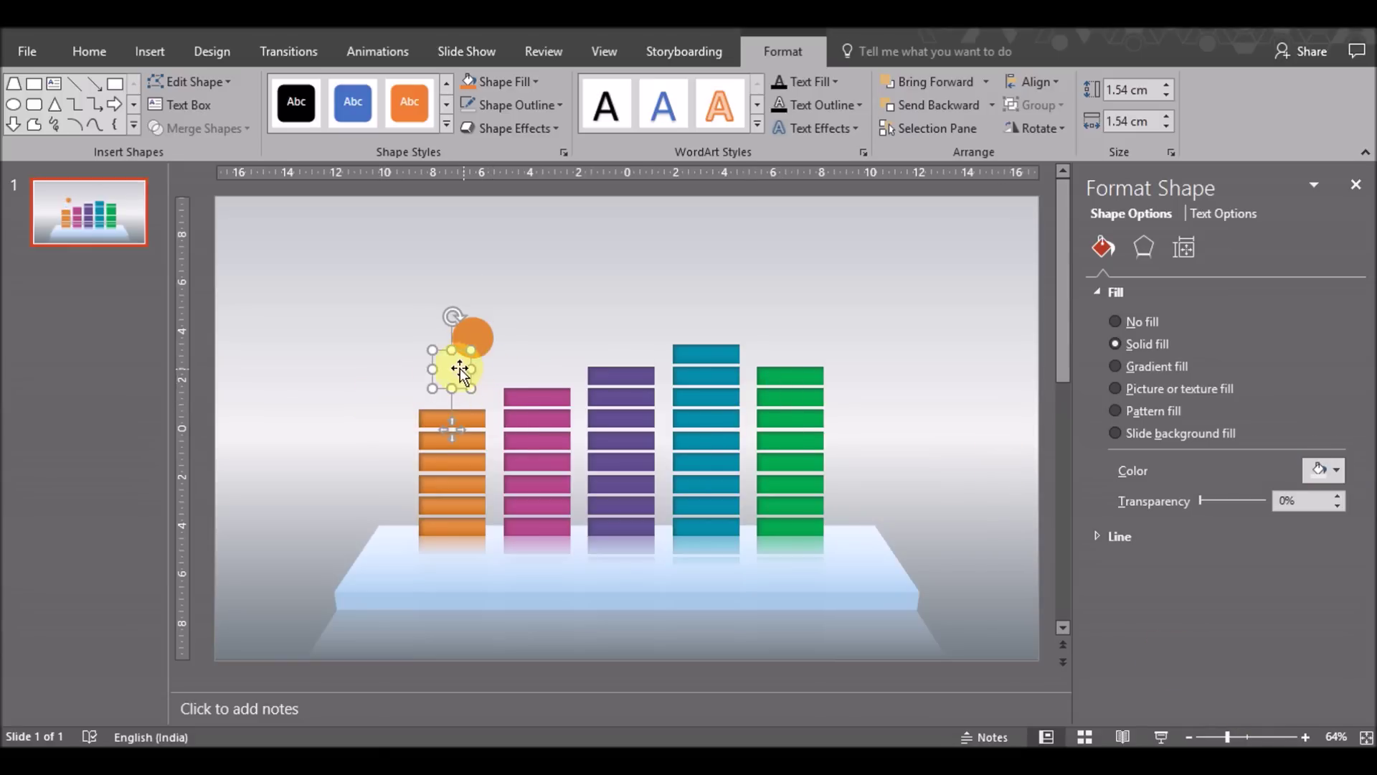
Send the larger orange circle behind the pale circle and select both circles together.
left_click(471, 335)
right_click(474, 347)
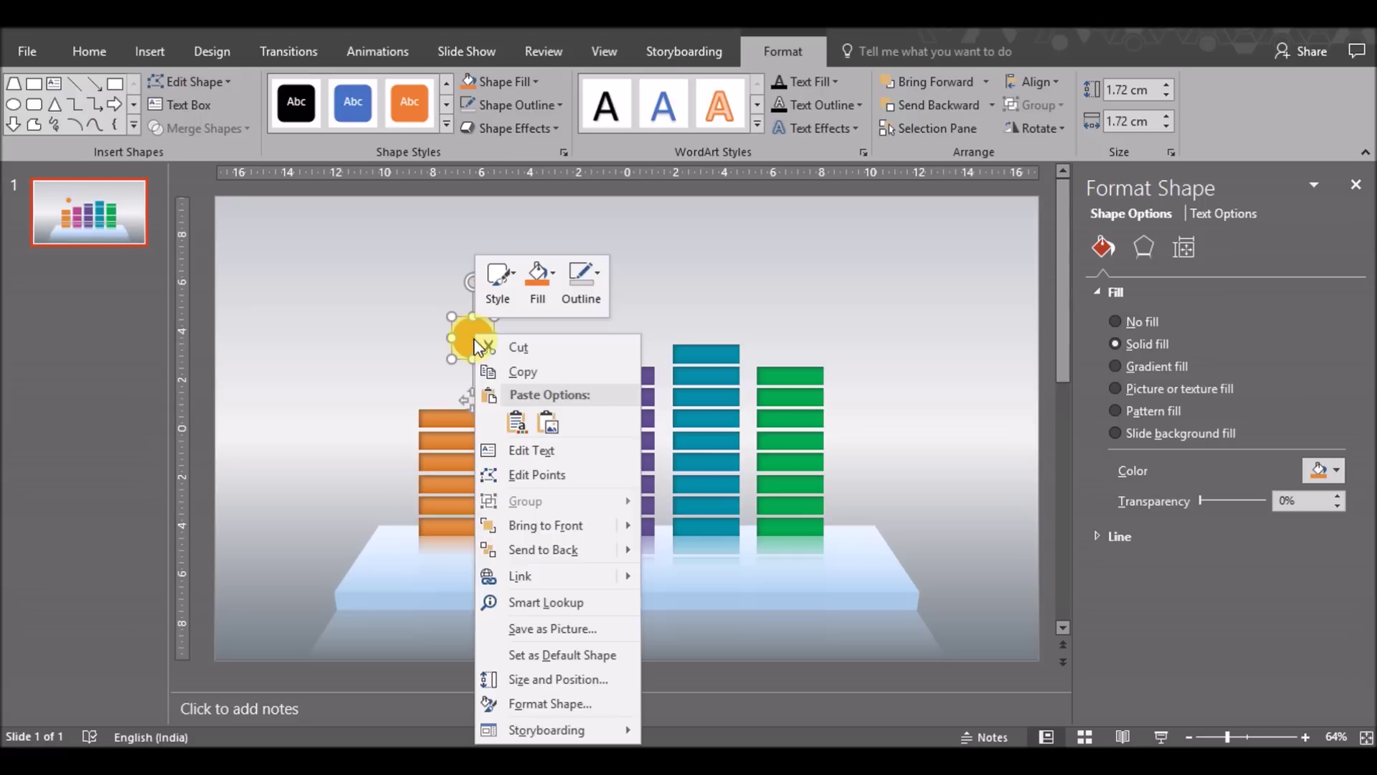
left_click(543, 525)
left_click(472, 337)
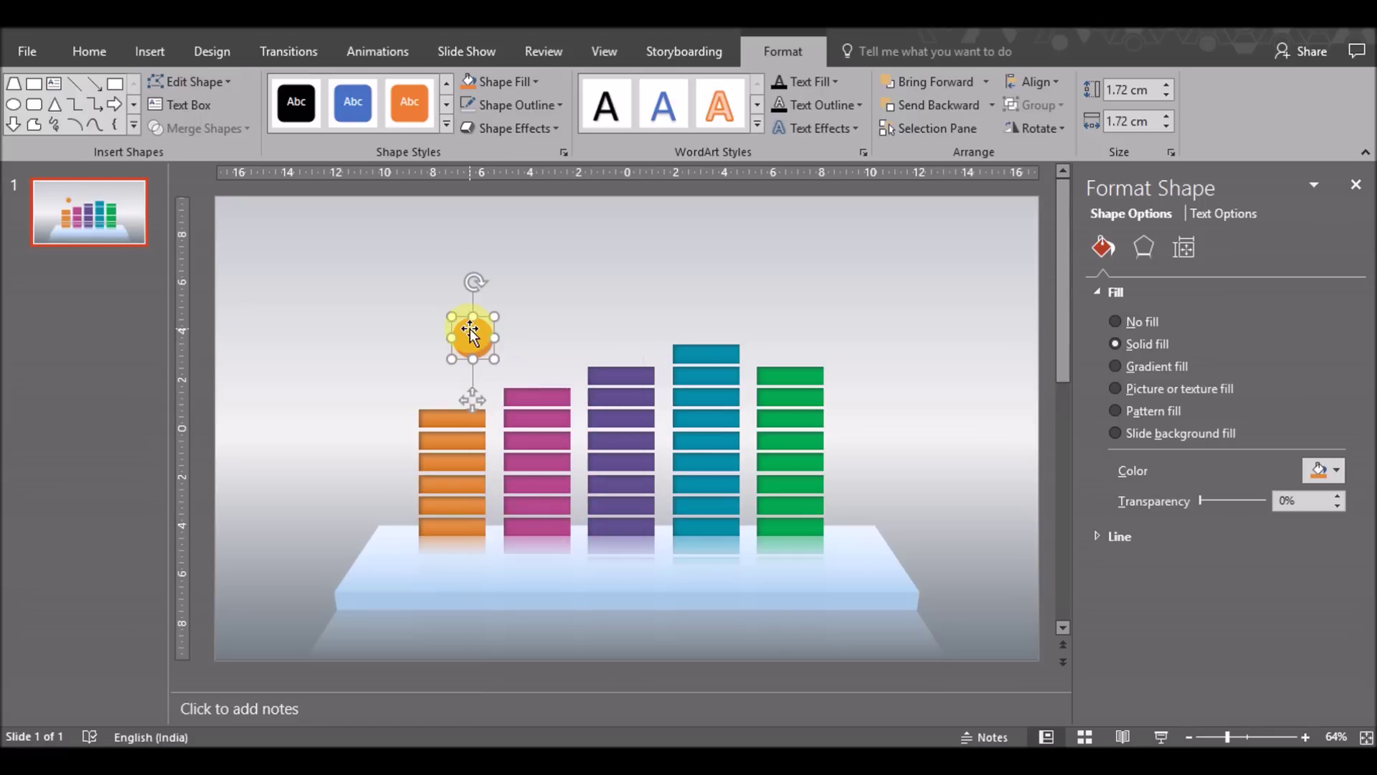
left_click(472, 313)
left_click(472, 329)
right_click(472, 334)
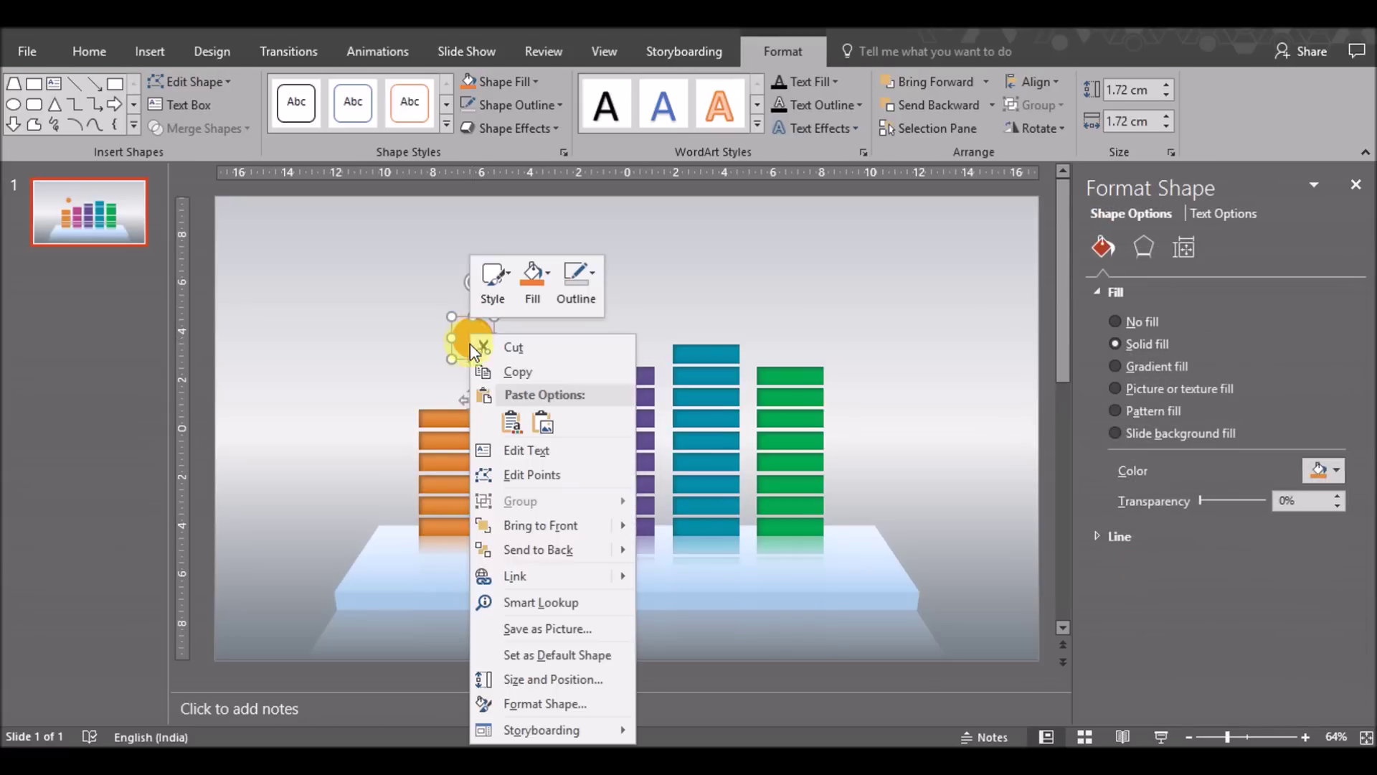
left_click(538, 550)
left_click(471, 339)
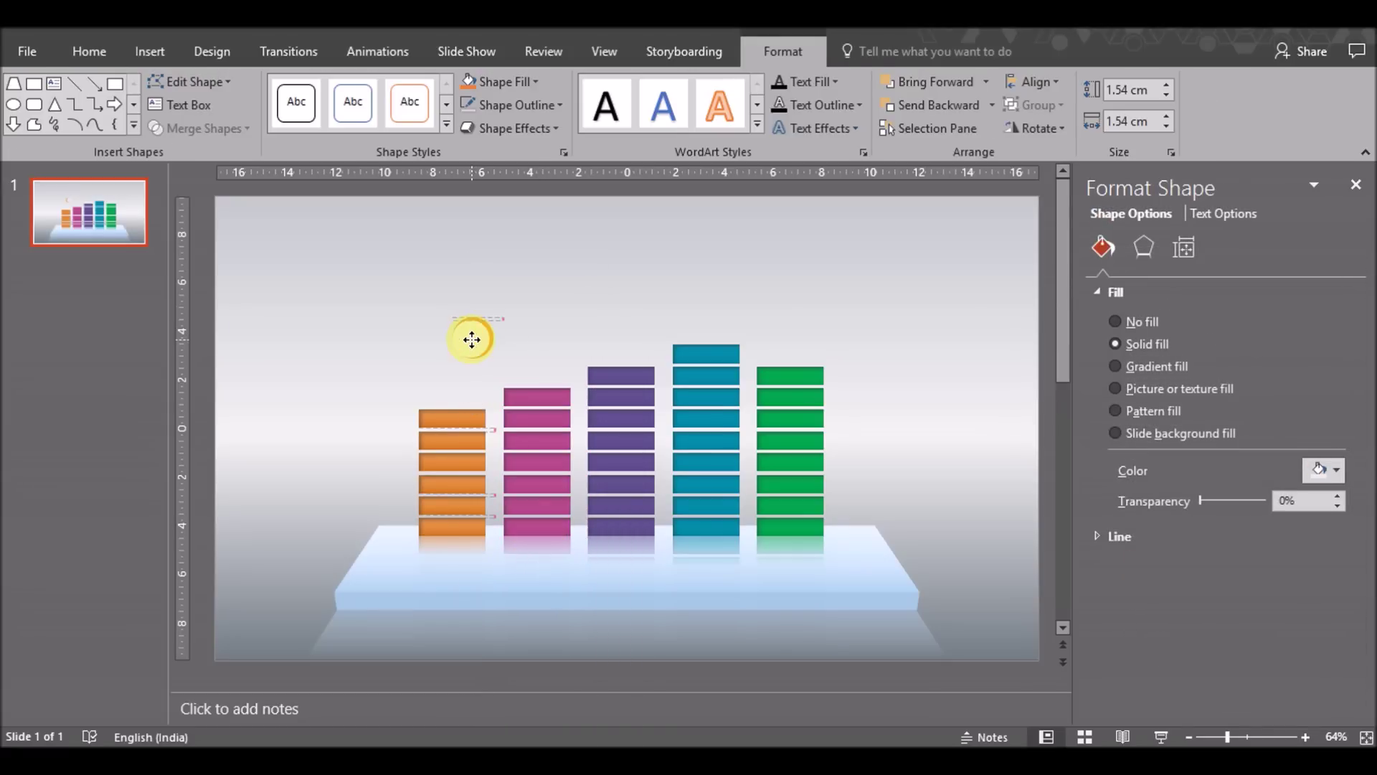
left_click_drag(430, 367, 533, 291)
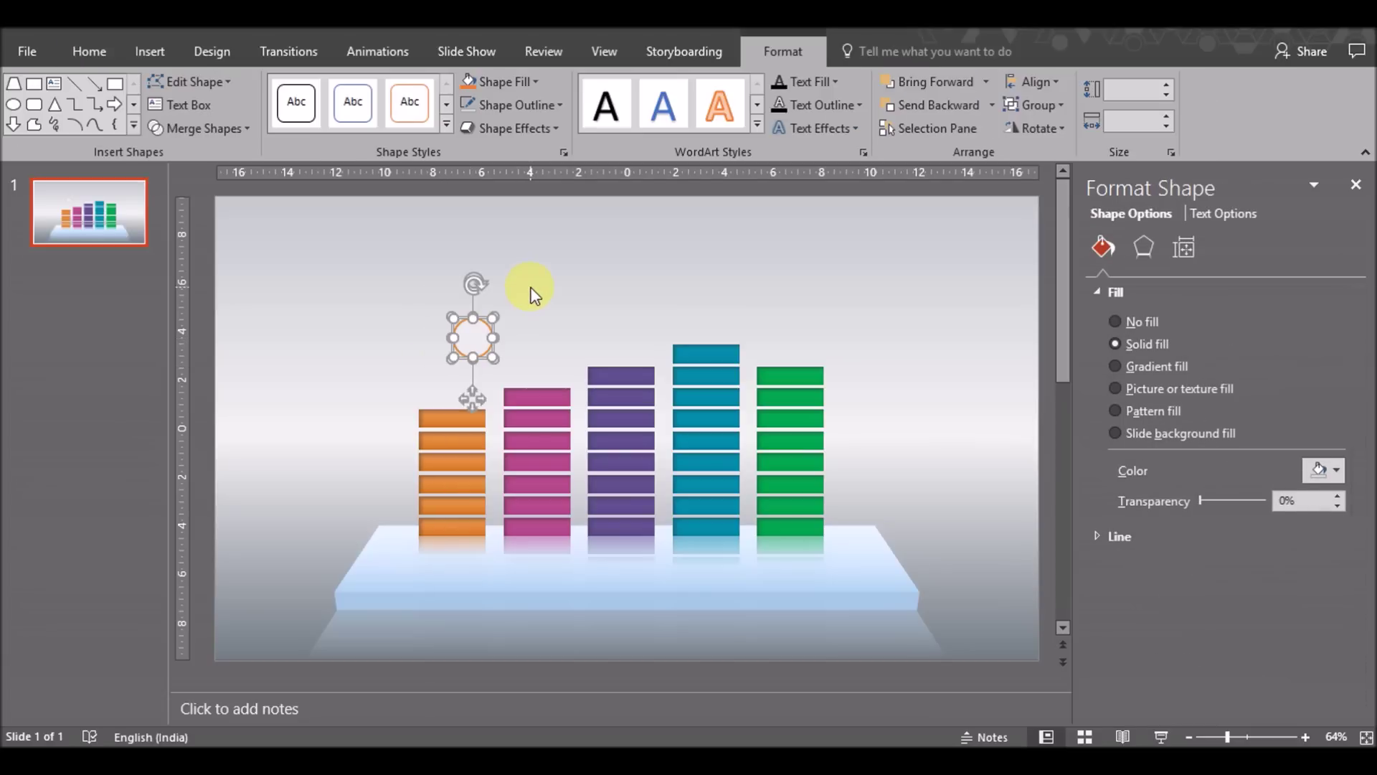
Place the 1.72 cm orange ring centred directly above the orange column.
left_click(502, 332)
left_click_drag(476, 339, 455, 375)
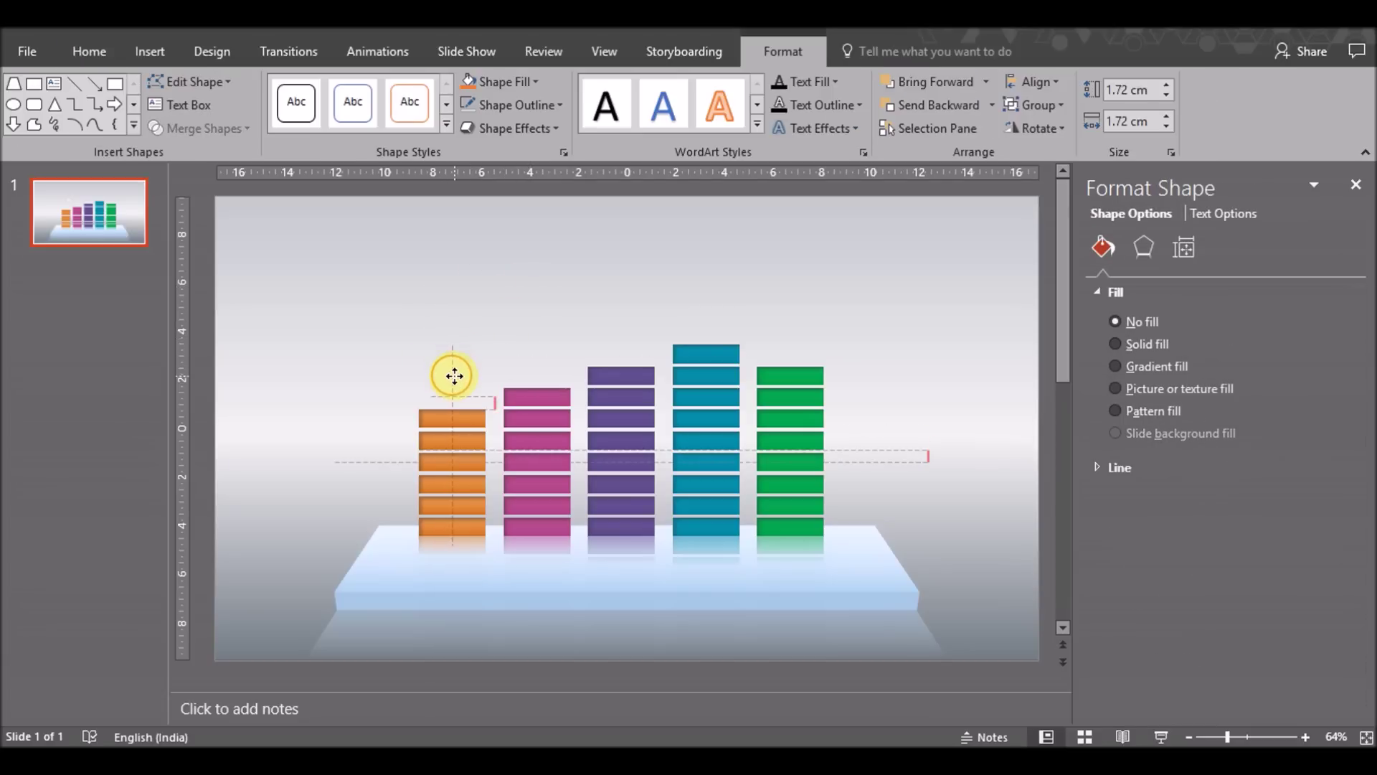
left_click_drag(455, 375, 453, 374)
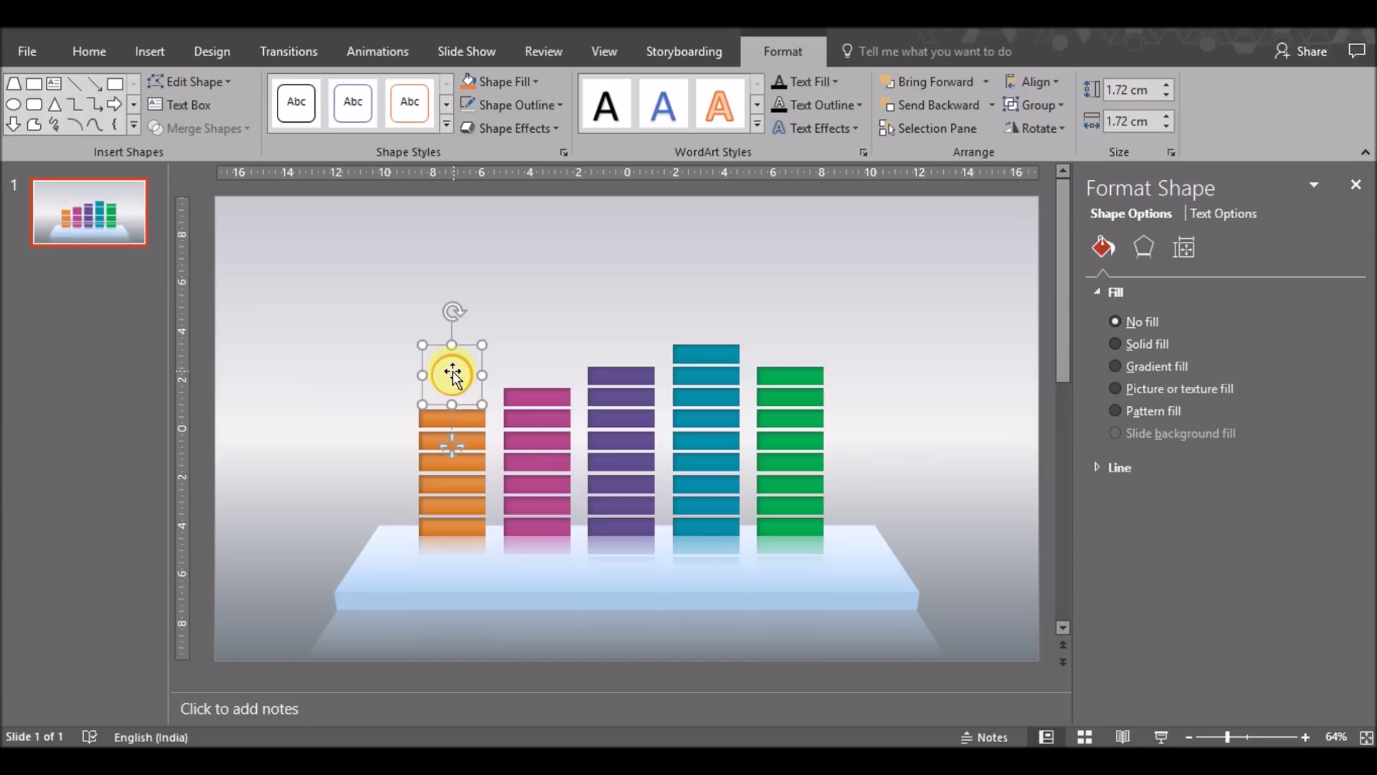
key("ctrl+z")
left_click_drag(472, 339, 455, 450)
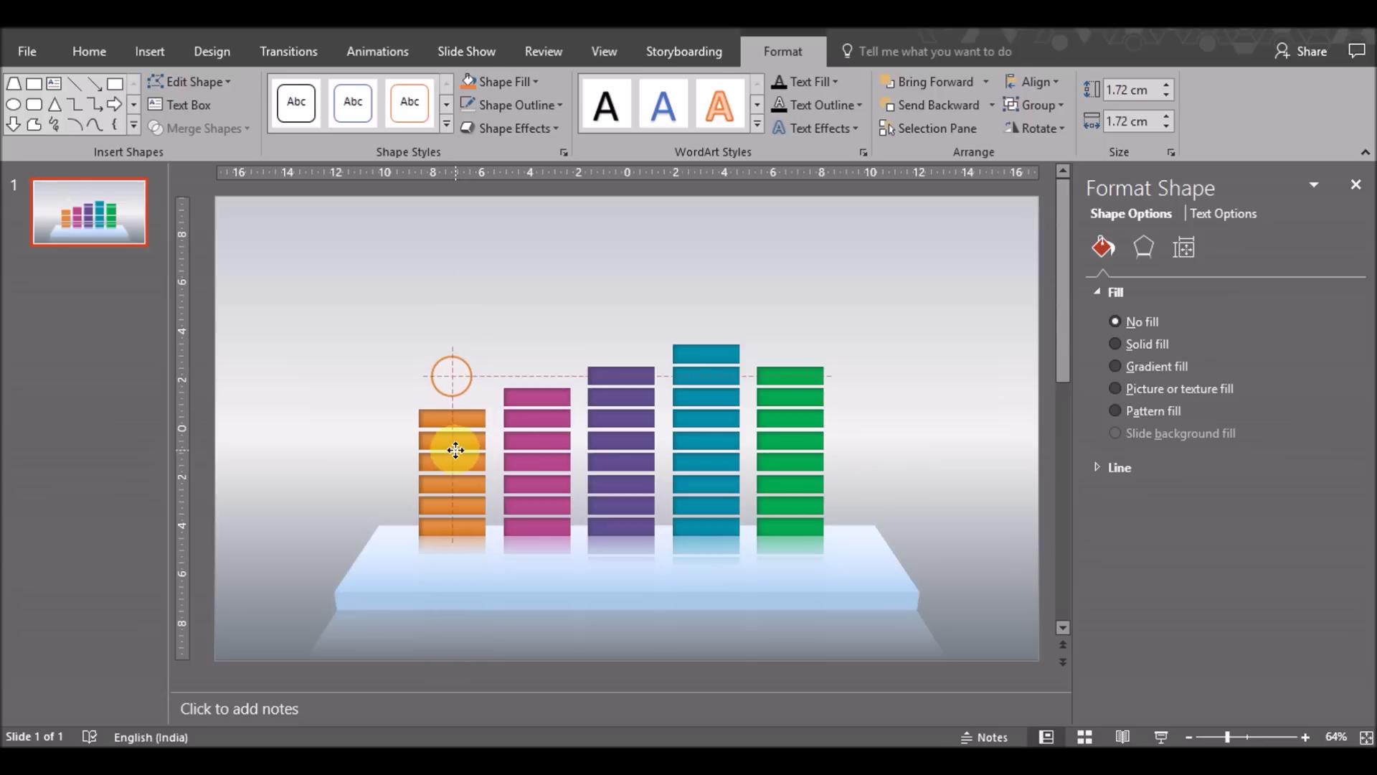
left_click_drag(456, 452, 455, 450)
key("ctrl+c")
key("ctrl+v")
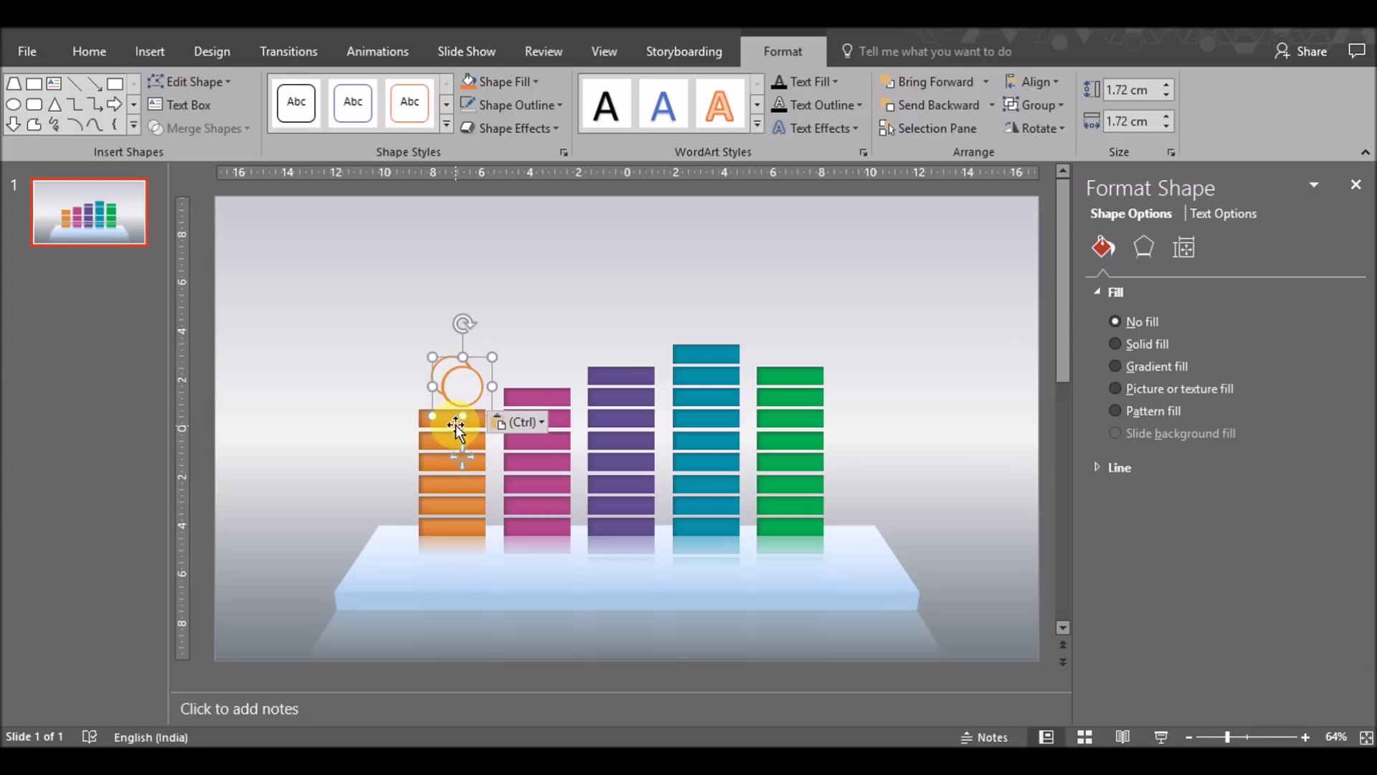
left_click_drag(461, 454, 509, 401)
key("ctrl+z")
key("ctrl+z")
key("ctrl+z")
left_click_drag(473, 409, 452, 450)
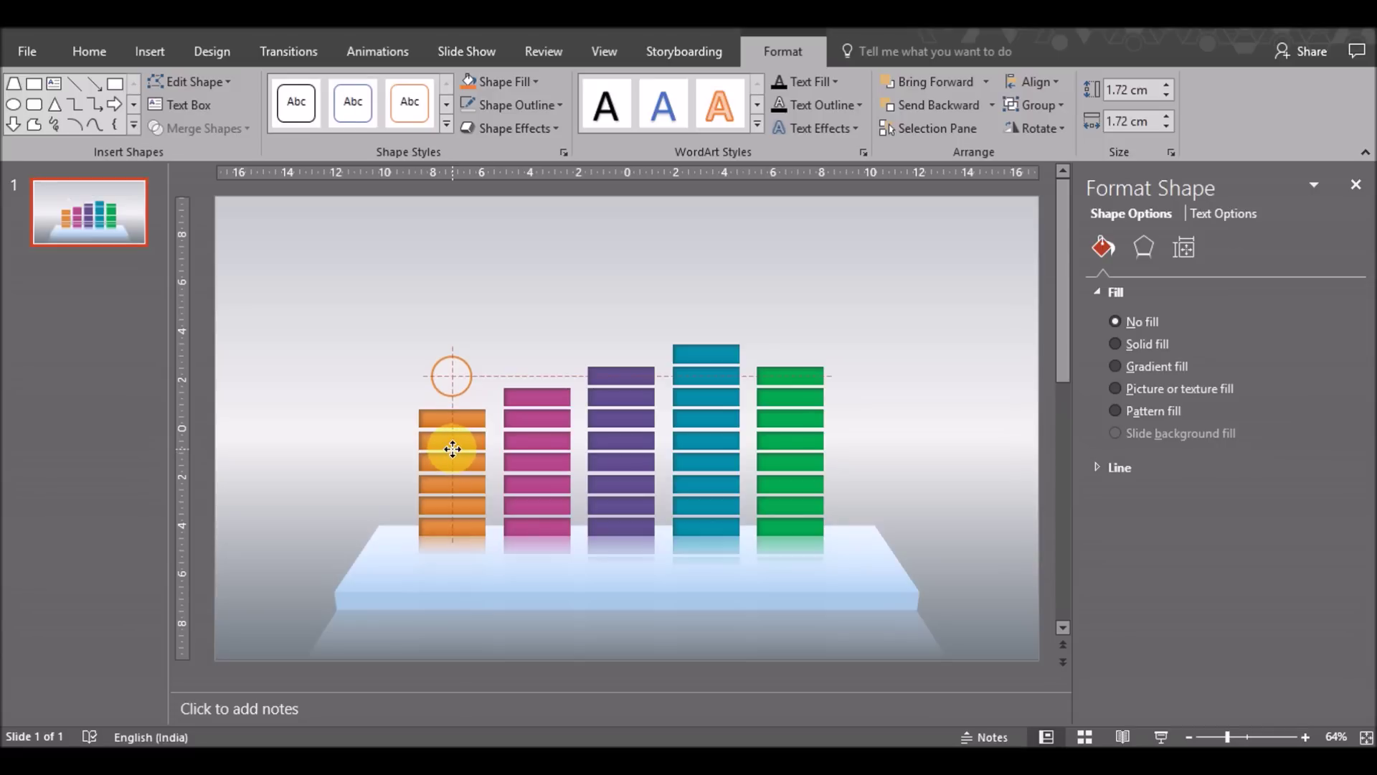
left_click_drag(451, 449, 454, 448)
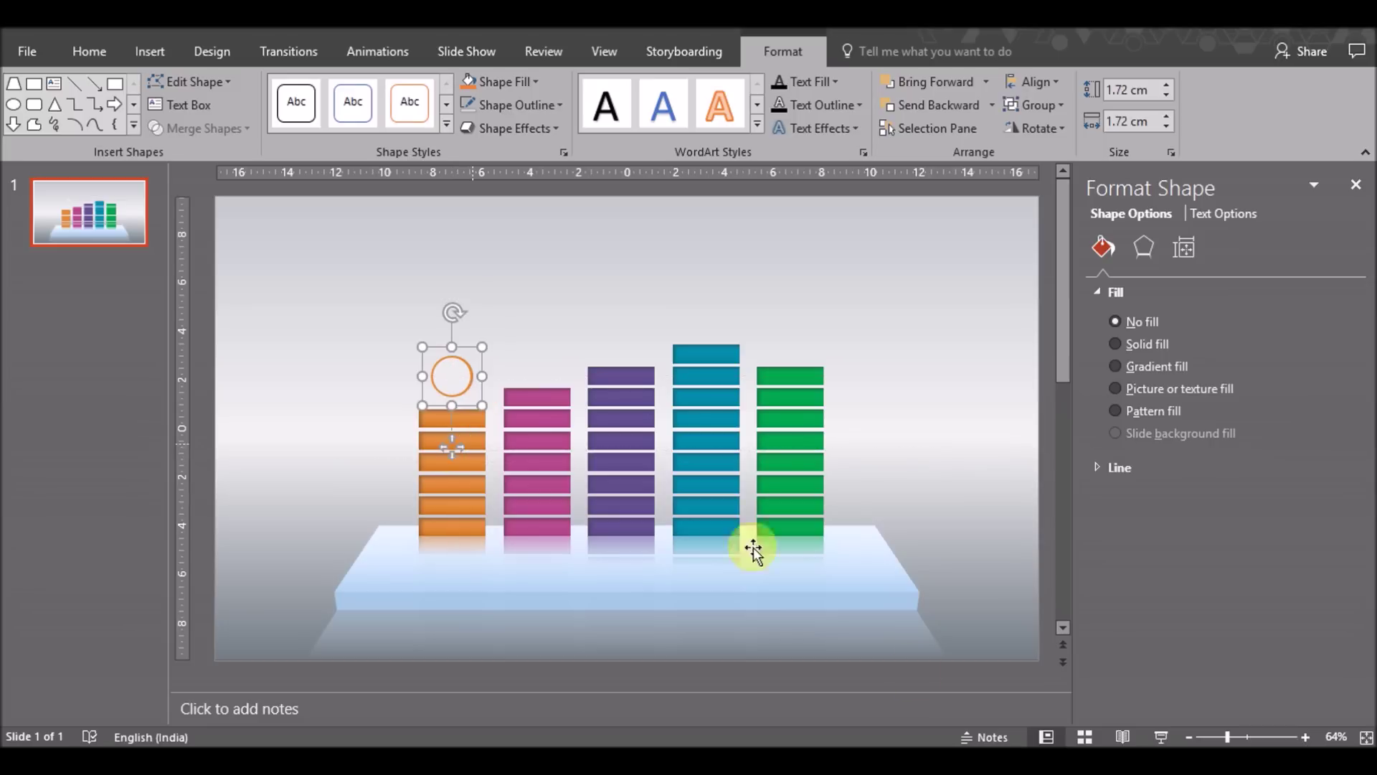
Zoom in on the ring, then zoom back out to 60%.
left_click(1305, 737)
left_click(1305, 737)
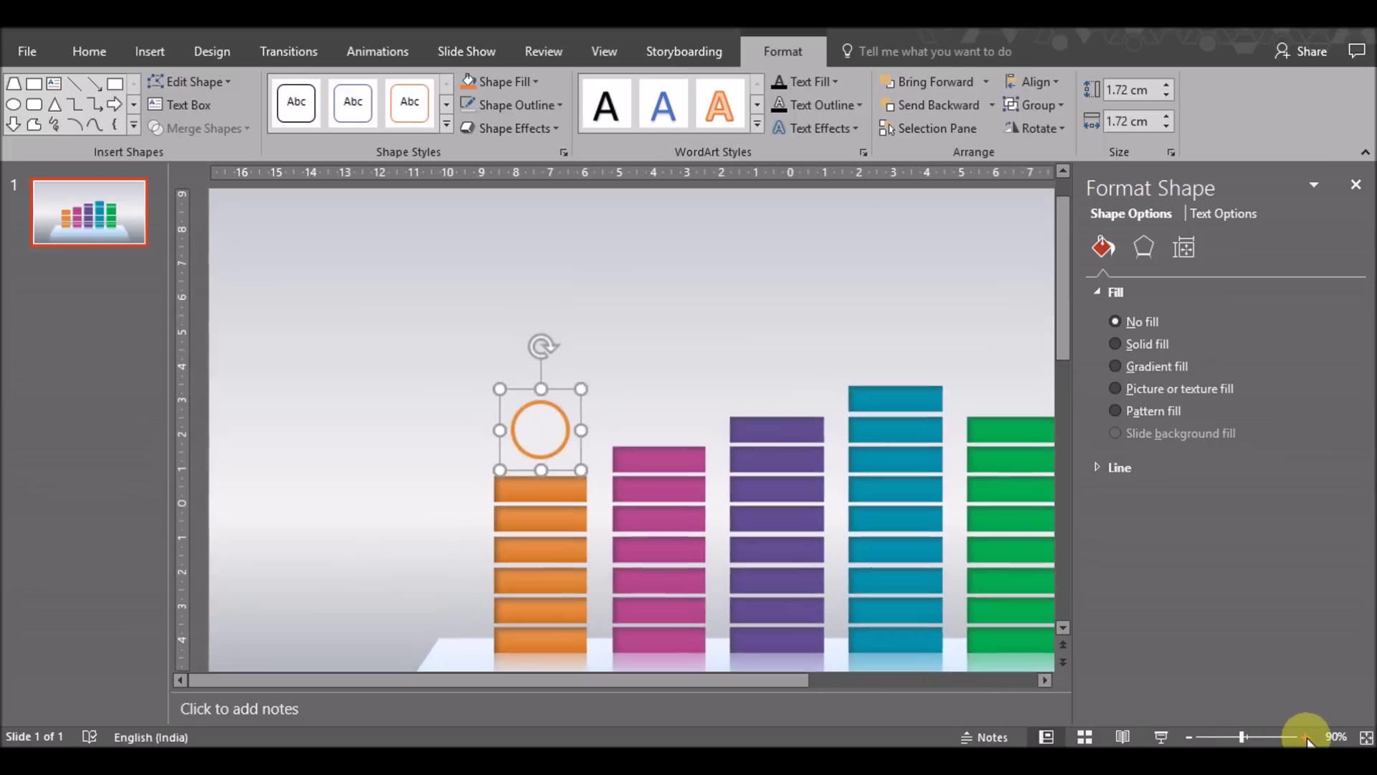
left_click(1305, 736)
left_click(1306, 737)
left_click(1183, 737)
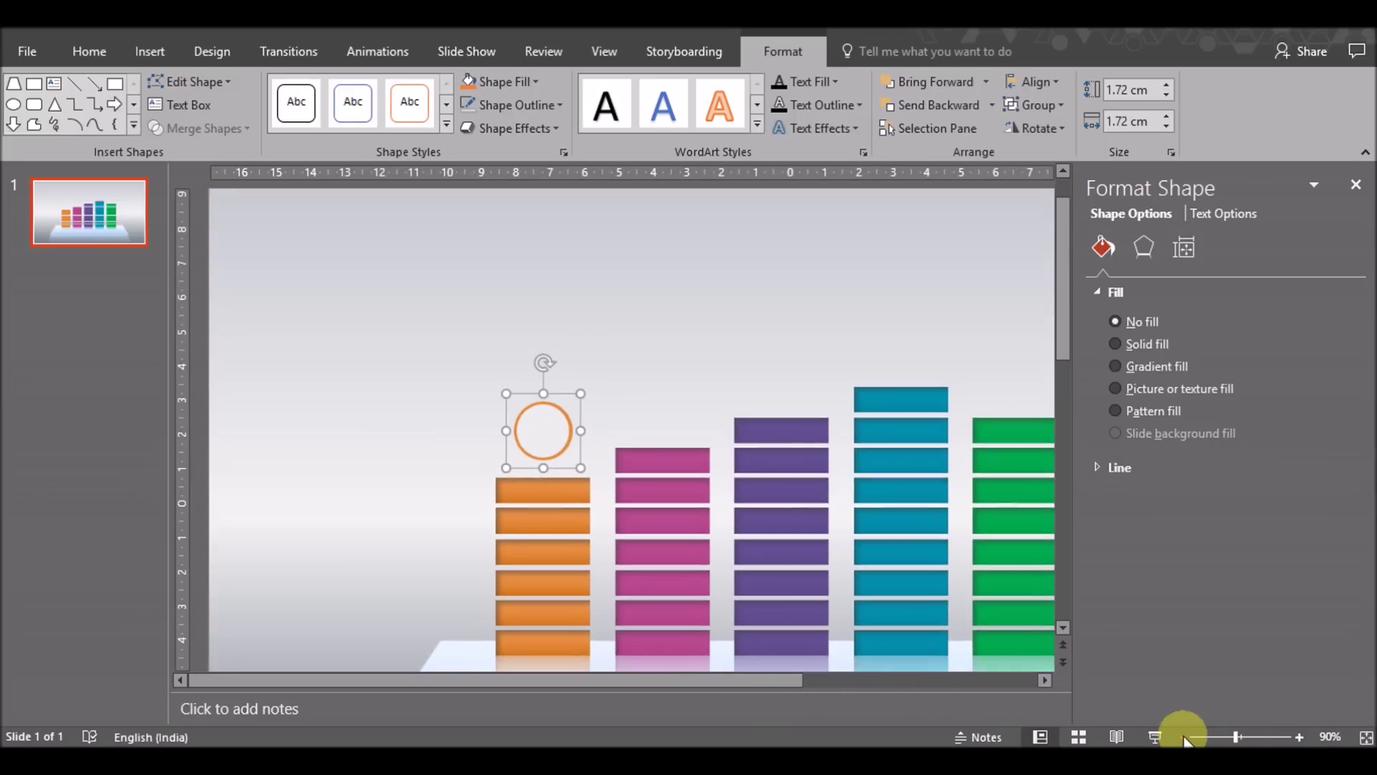
left_click(1183, 737)
left_click(1184, 737)
left_click(1183, 737)
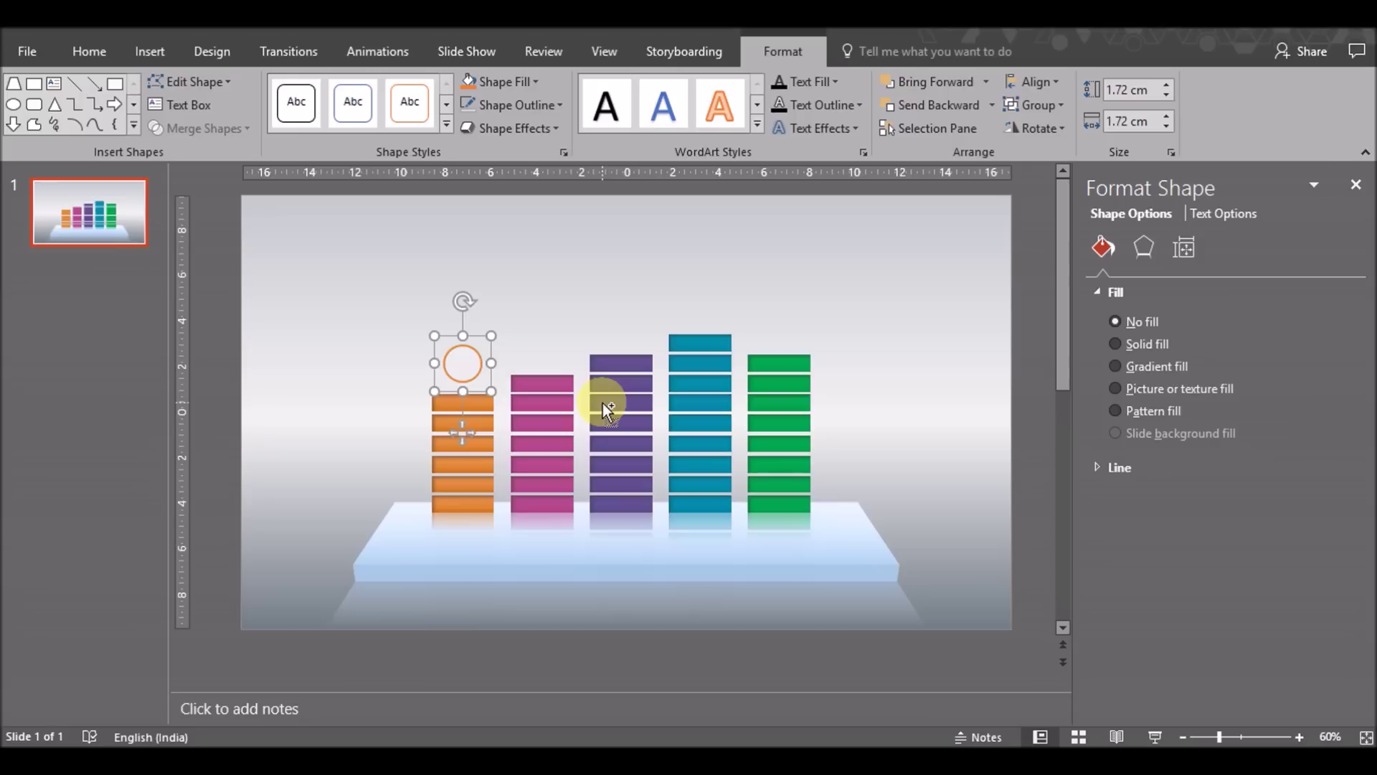
Ctrl-drag copies of the ring above the magenta, purple, teal and green columns.
left_click_drag(461, 433, 544, 416)
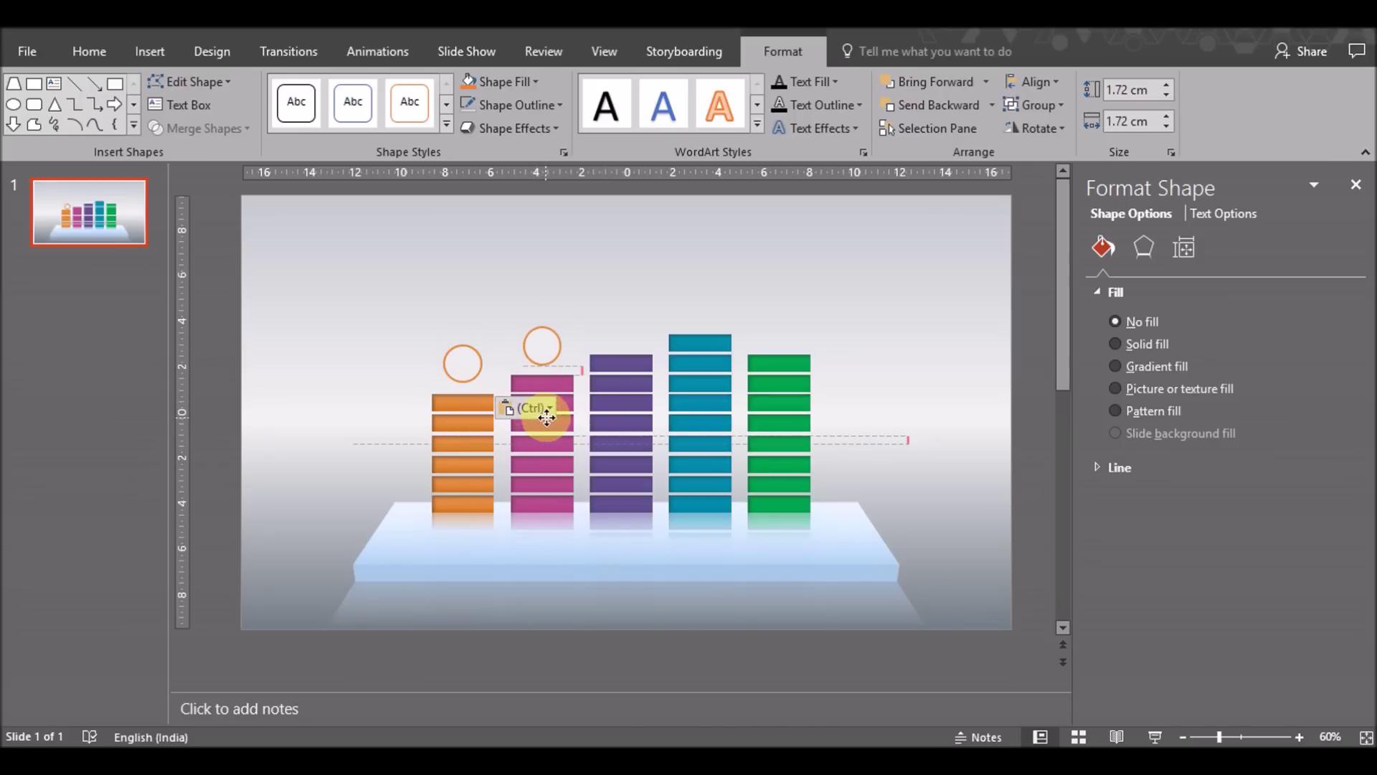
left_click_drag(547, 417, 621, 390)
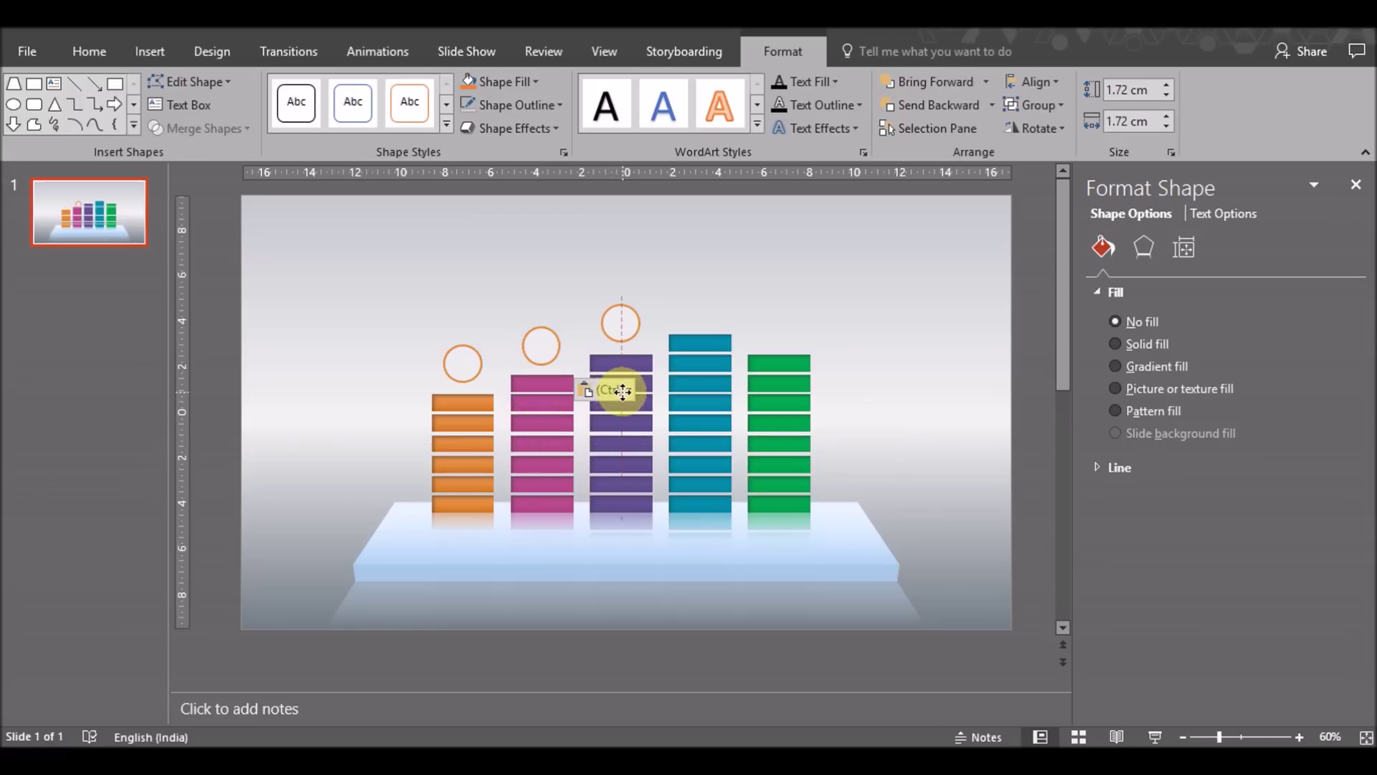
left_click_drag(621, 391, 696, 382)
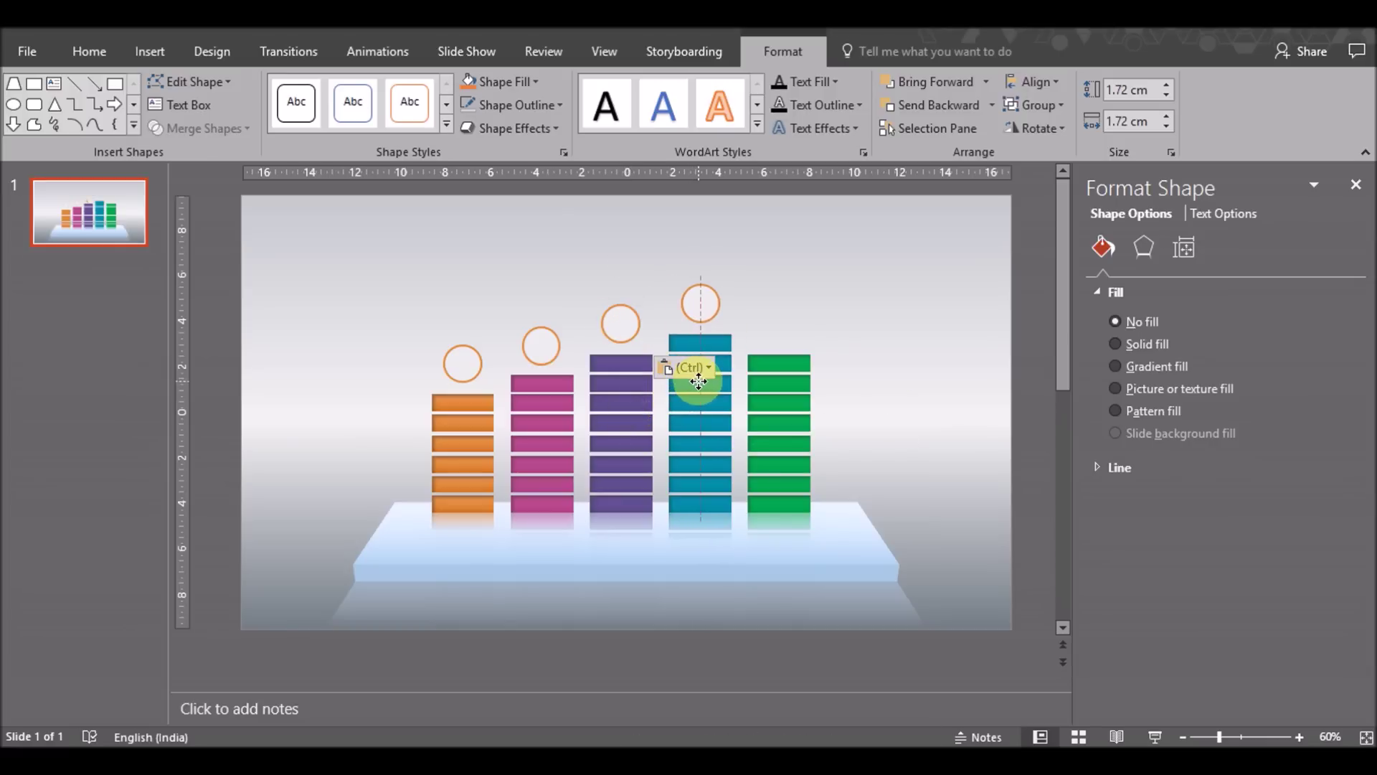
left_click_drag(698, 381, 783, 394)
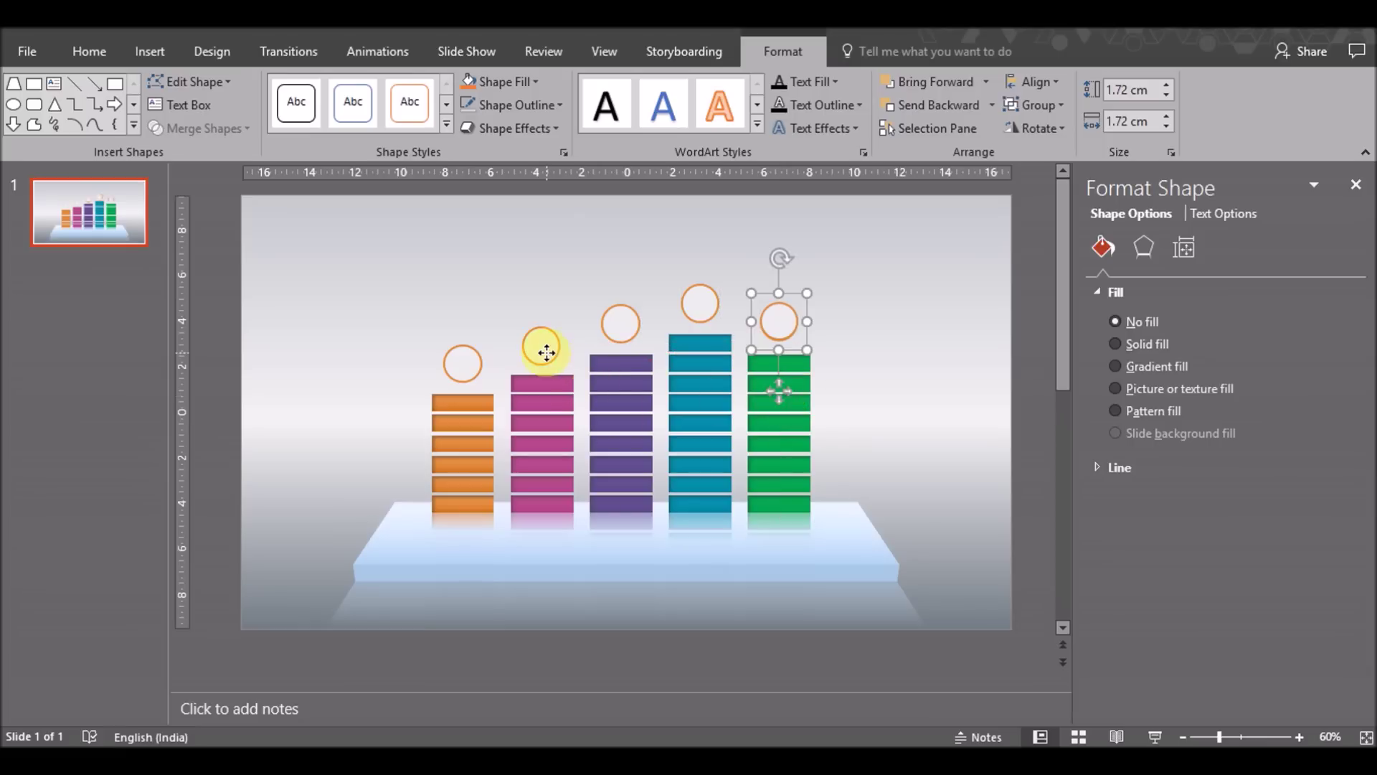
Adjust the magenta ring and delete the misplaced ring above the green column.
left_click(547, 353)
left_click_drag(547, 409, 543, 419)
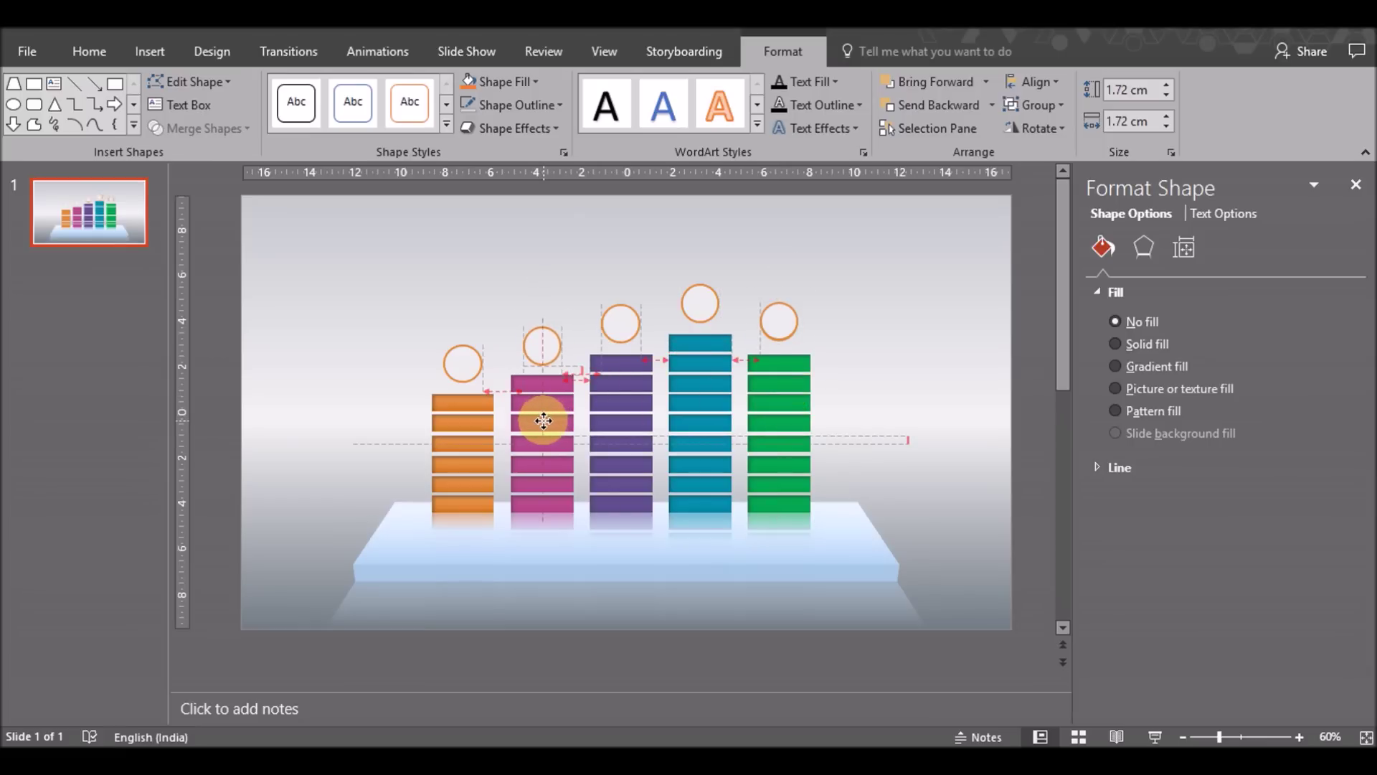
left_click_drag(543, 420, 543, 420)
left_click(780, 322)
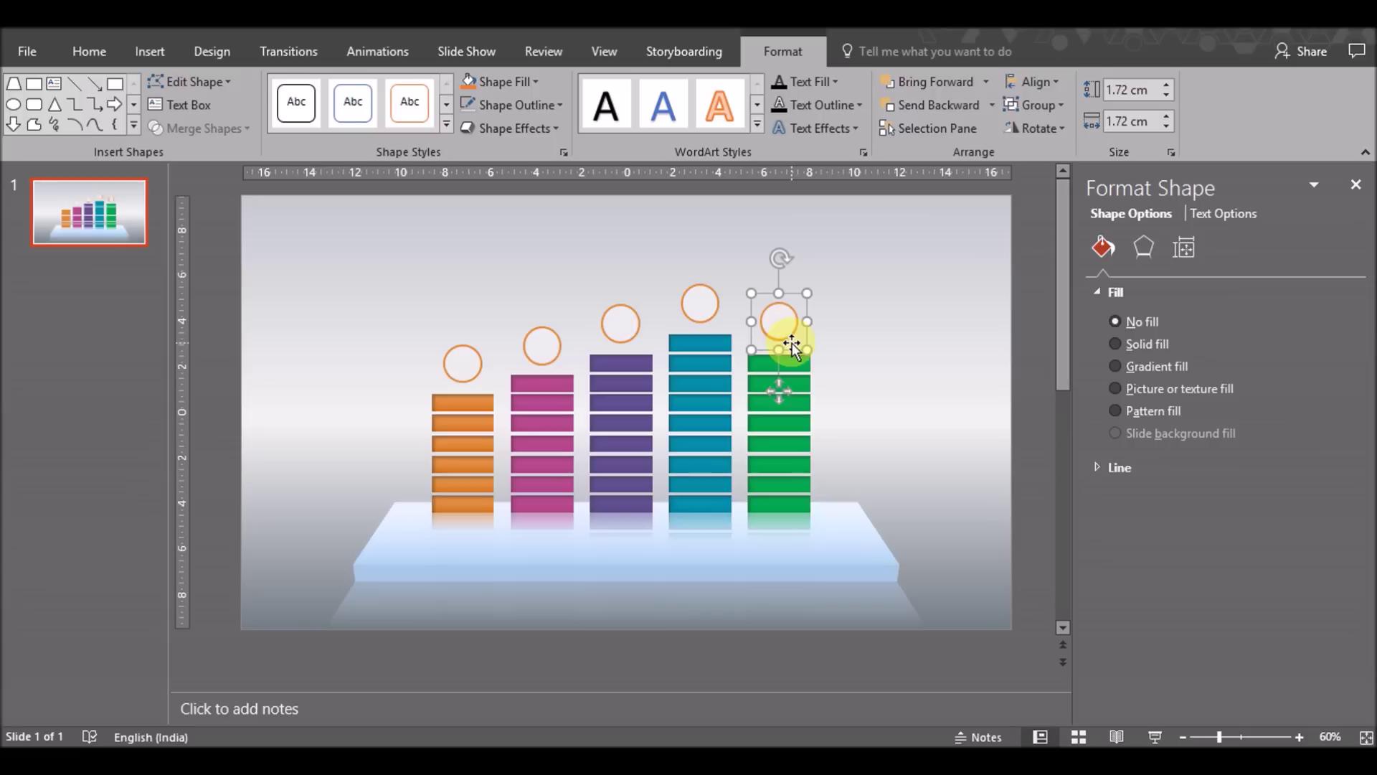
key("Delete")
Copy the teal ring and position the pasted duplicate above the green column.
left_click(701, 307)
key("ctrl+c")
key("ctrl+v")
left_click_drag(709, 380, 775, 389)
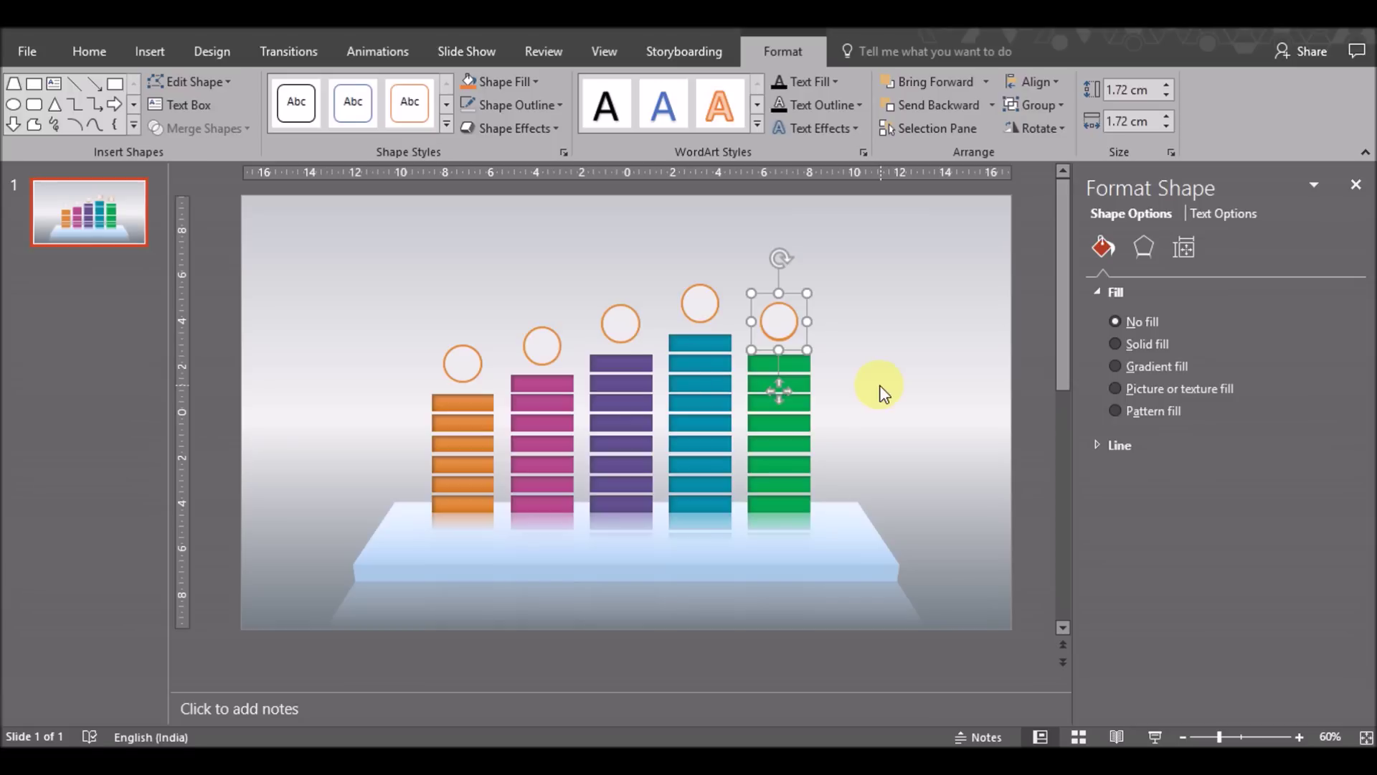
left_click(1299, 737)
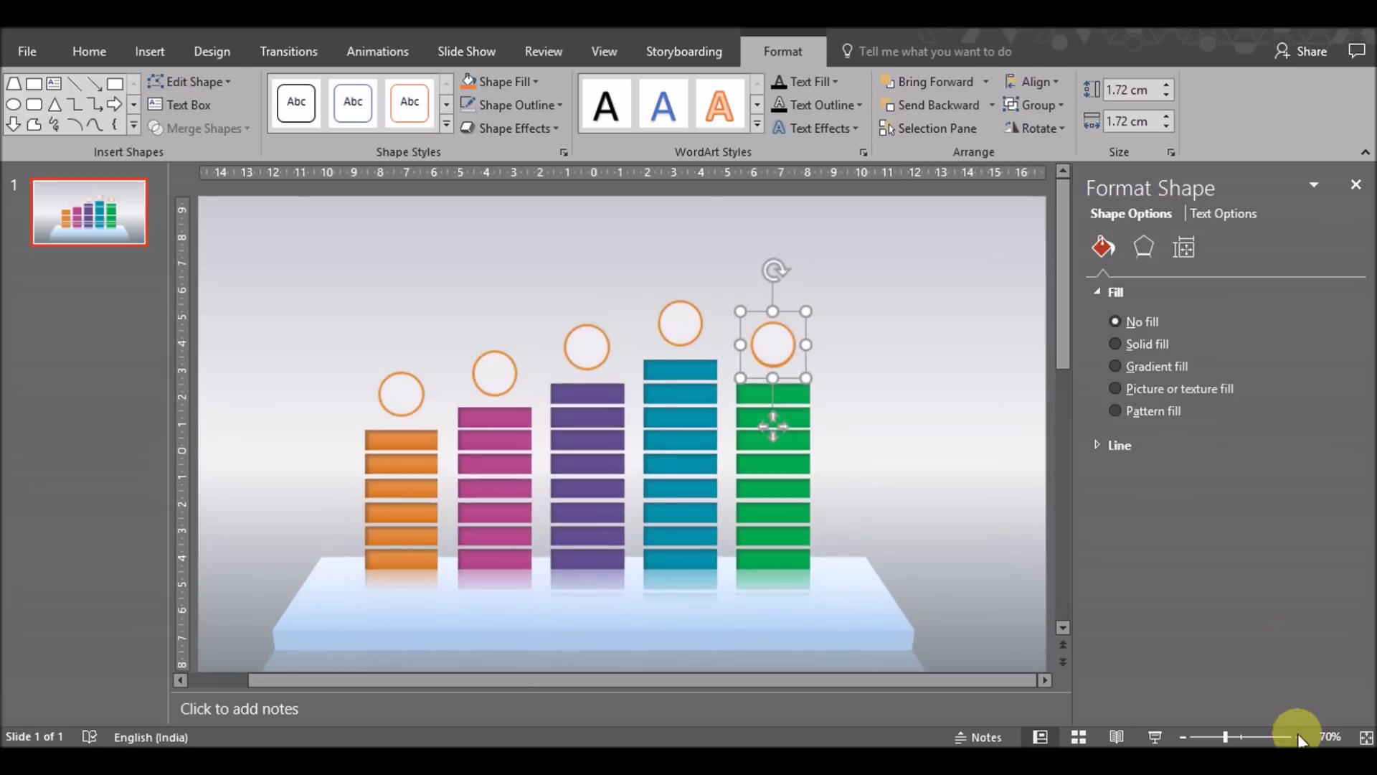
Fill the green column's ring with the green sampled by the Eyedropper.
left_click(1299, 736)
left_click(1299, 736)
left_click(1299, 736)
left_click(666, 441)
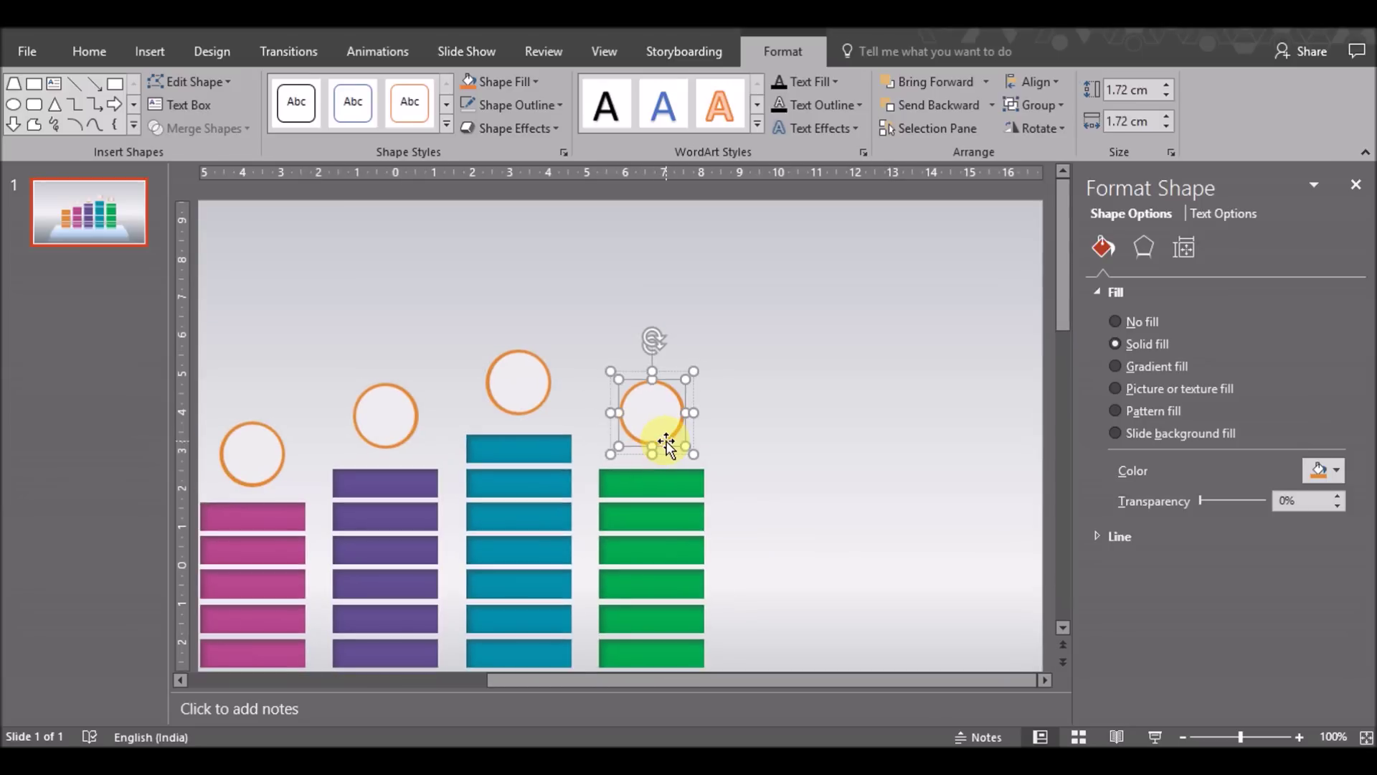
left_click(1324, 467)
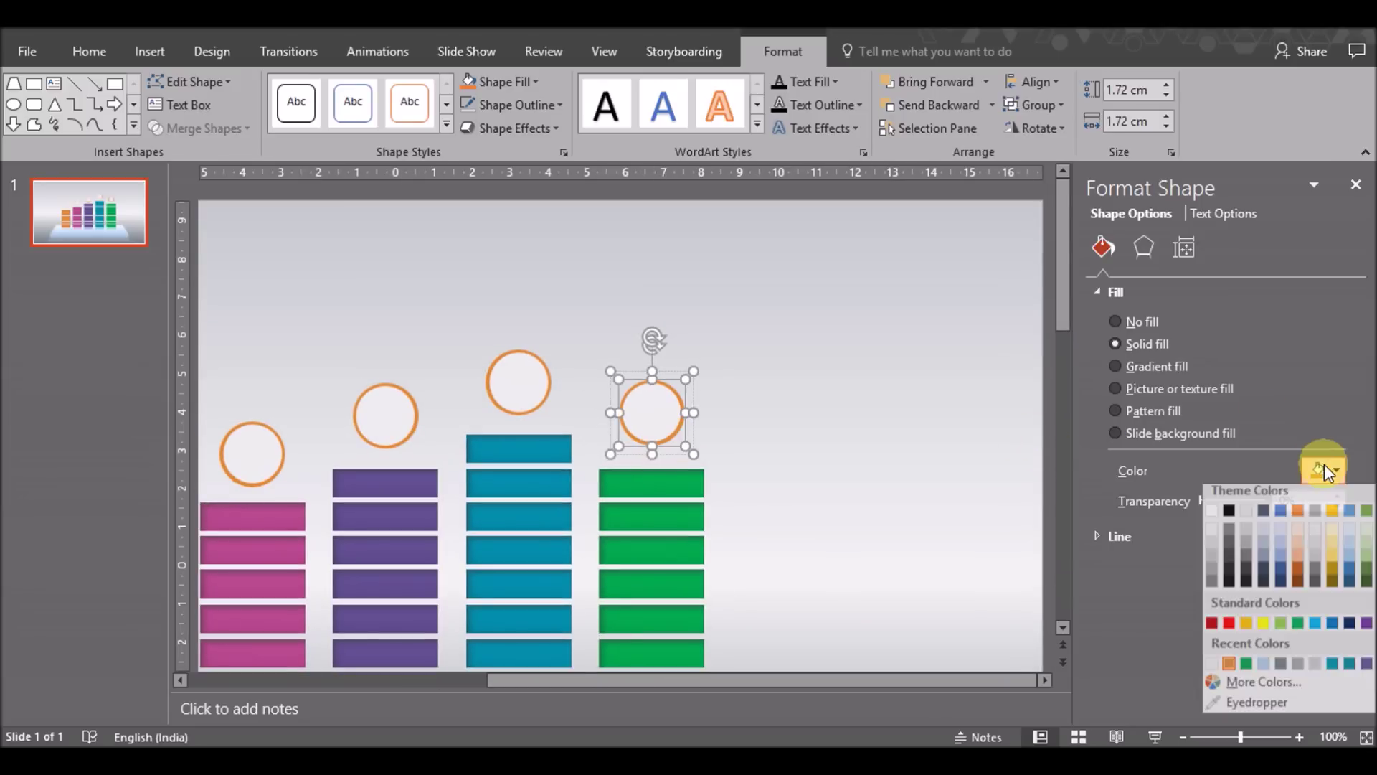
left_click(1248, 708)
left_click(674, 479)
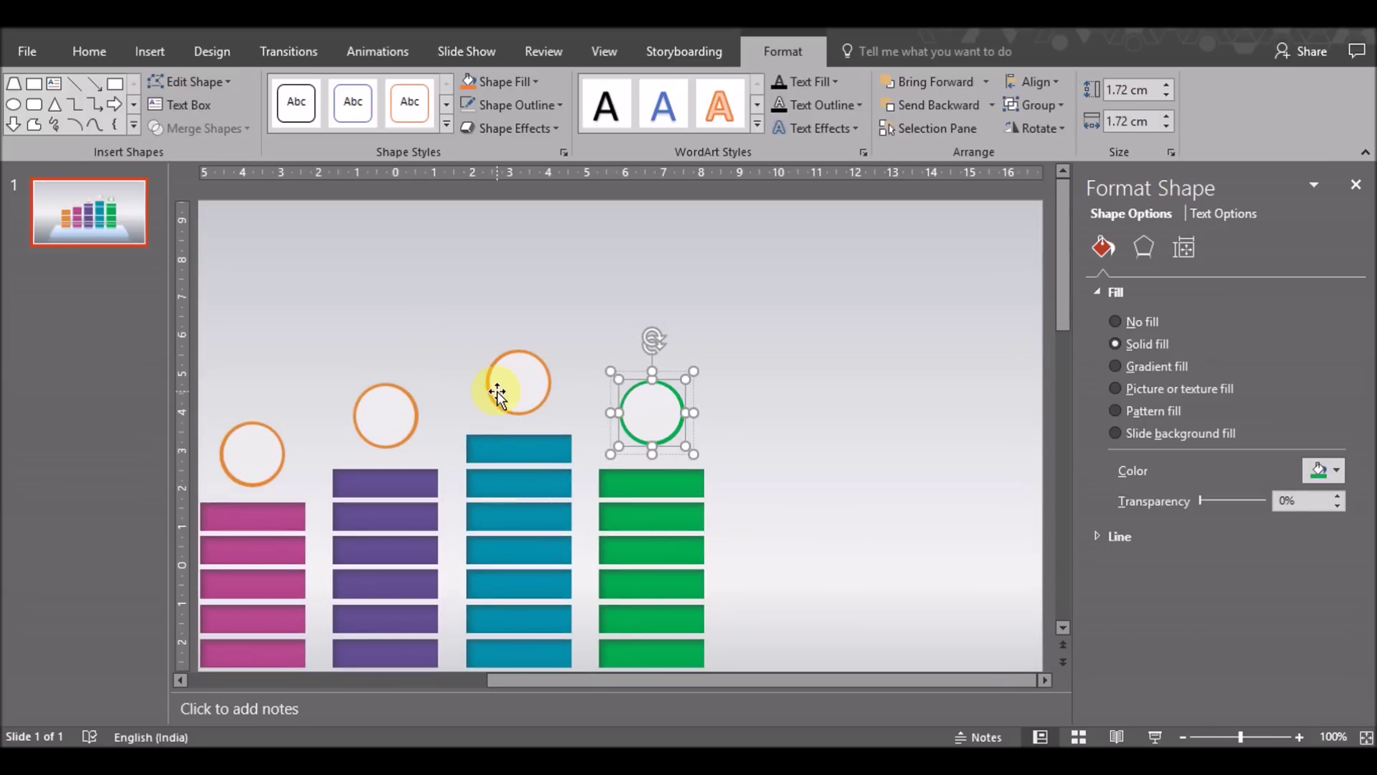
Colour the teal column's ring with the teal sampled from its column.
left_click(520, 404)
left_click(524, 412)
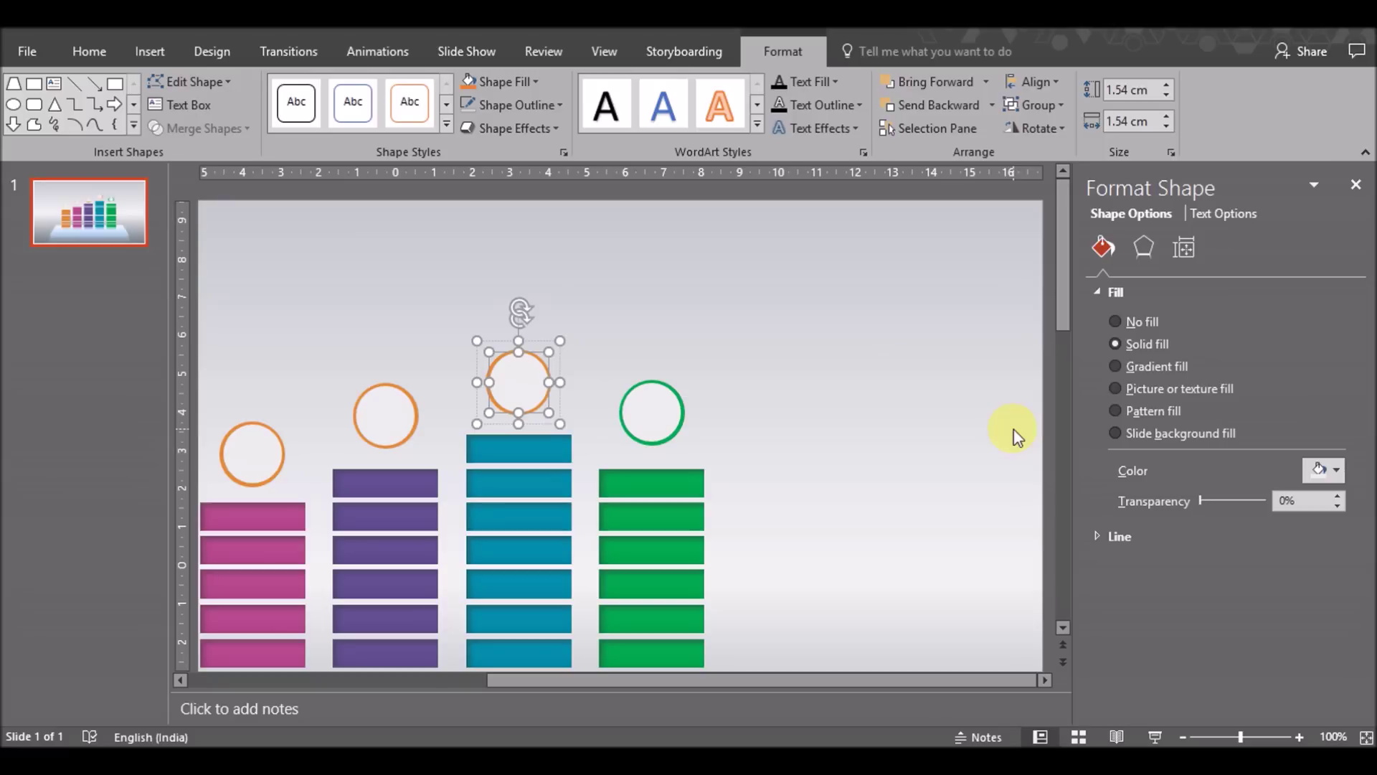
left_click(549, 373)
left_click(550, 375)
left_click(1336, 470)
left_click(1204, 719)
left_click(652, 376)
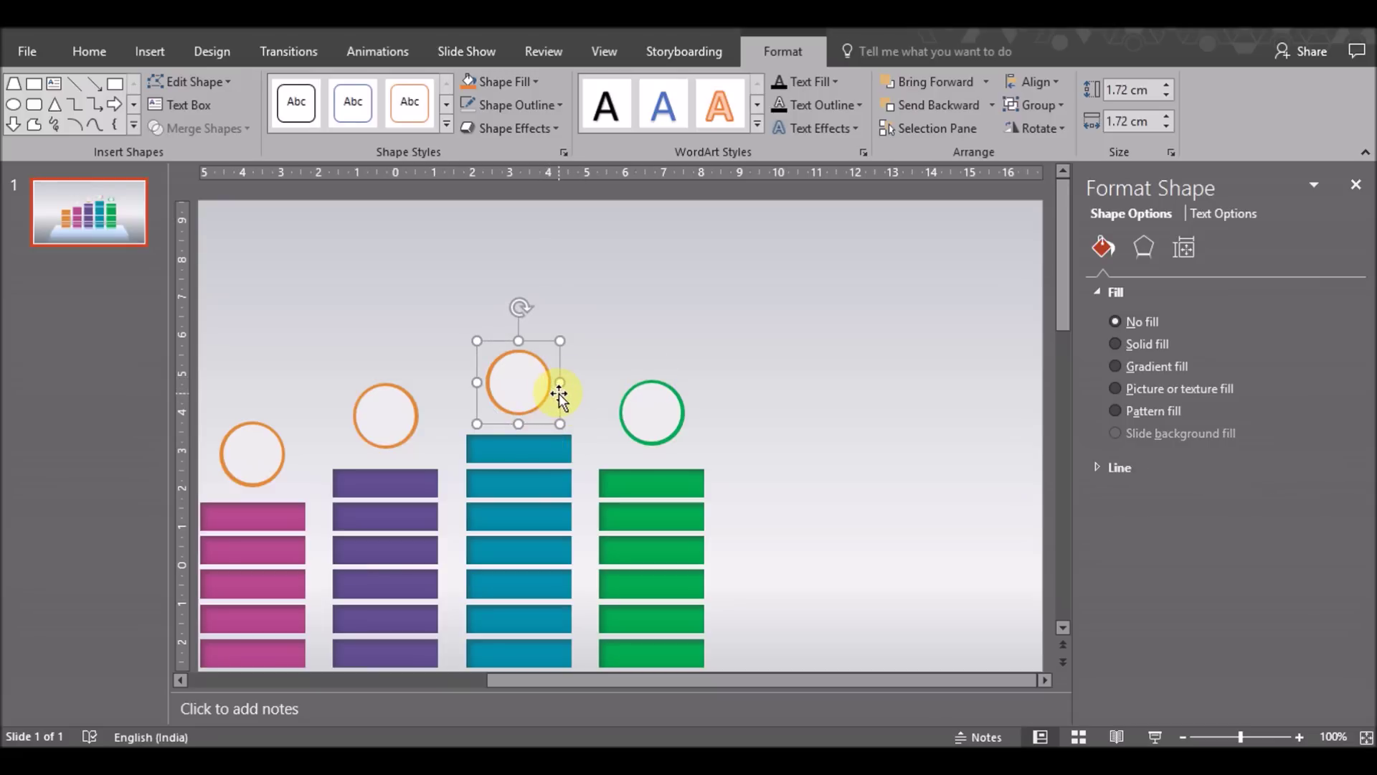
left_click(1323, 470)
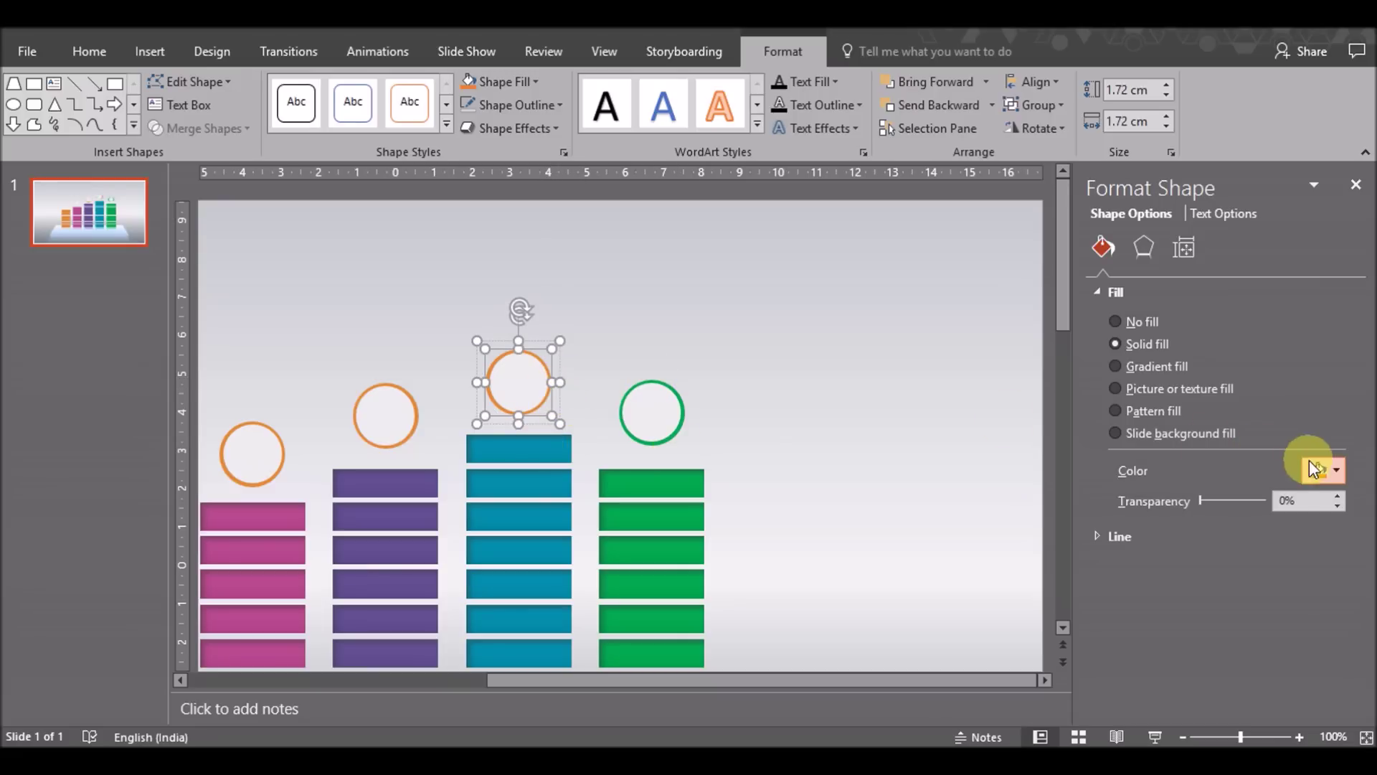
left_click(1270, 710)
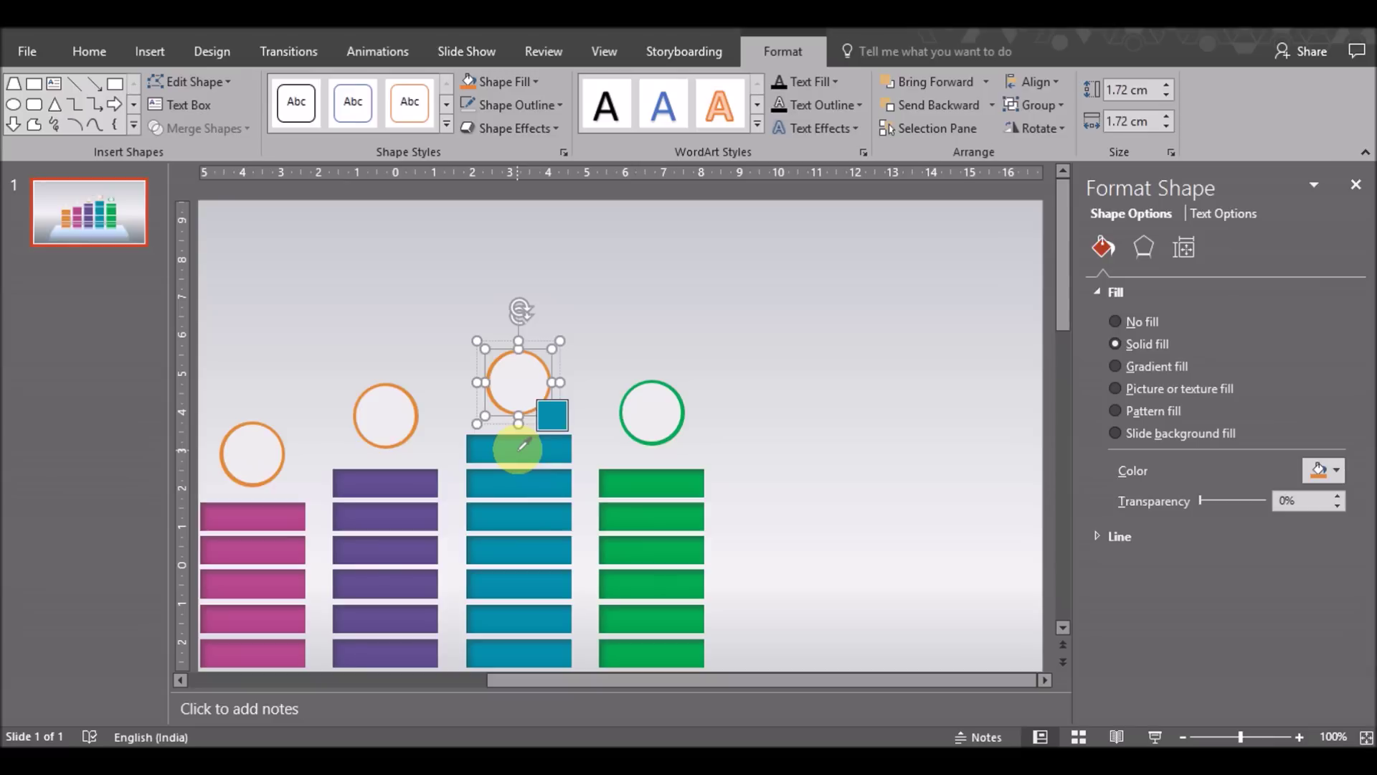
left_click(392, 427)
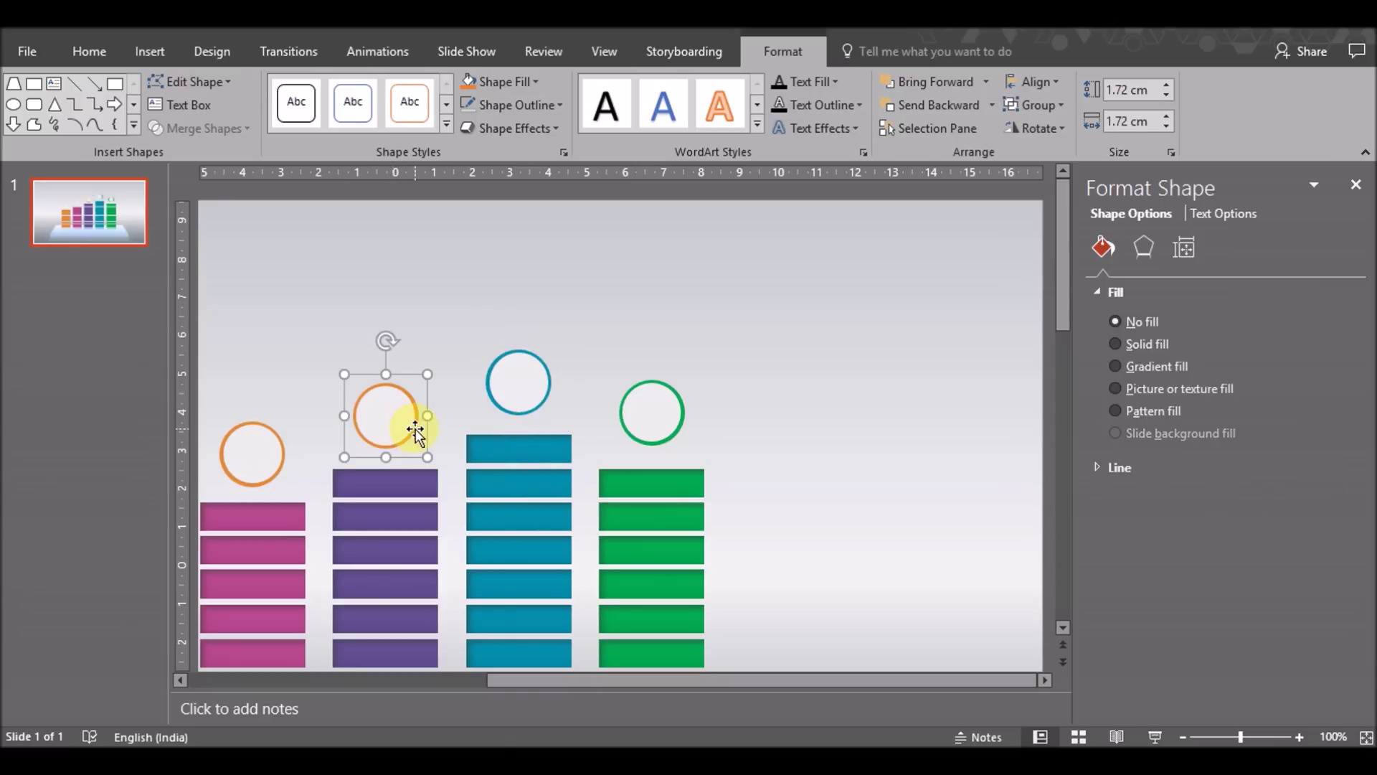
Eyedropper the purple and magenta column colours onto their rings.
left_click(414, 430, "shift")
left_click(1323, 470)
left_click(1258, 707)
left_click(398, 473)
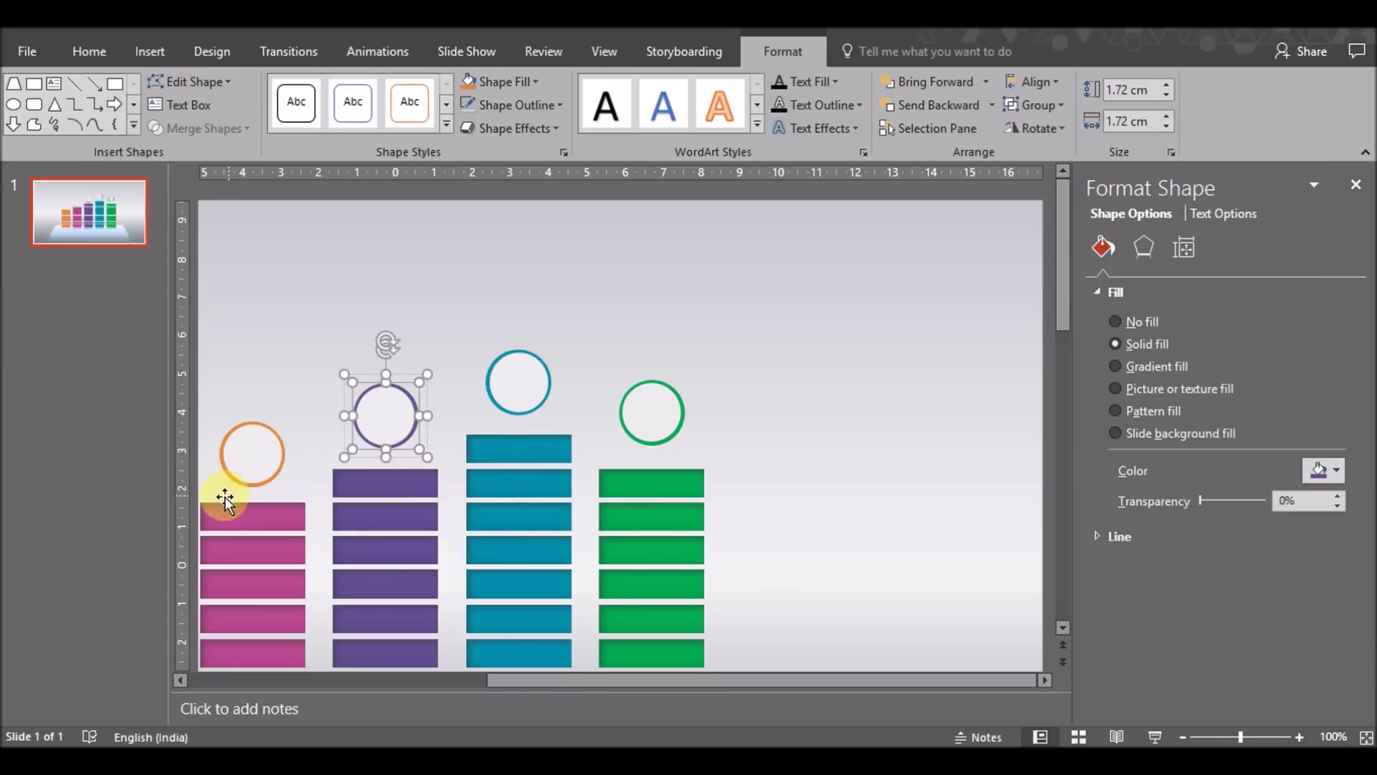
left_click(258, 482)
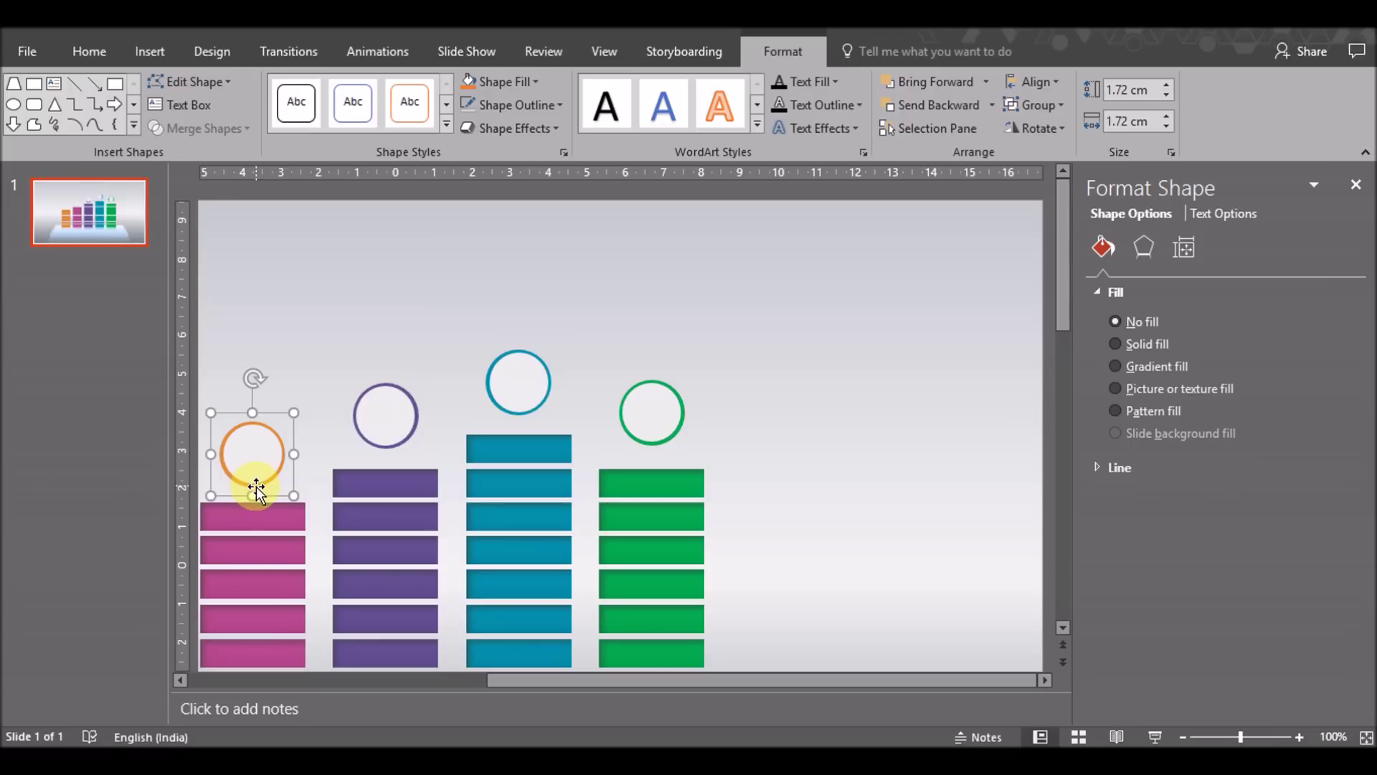
left_click(1290, 475)
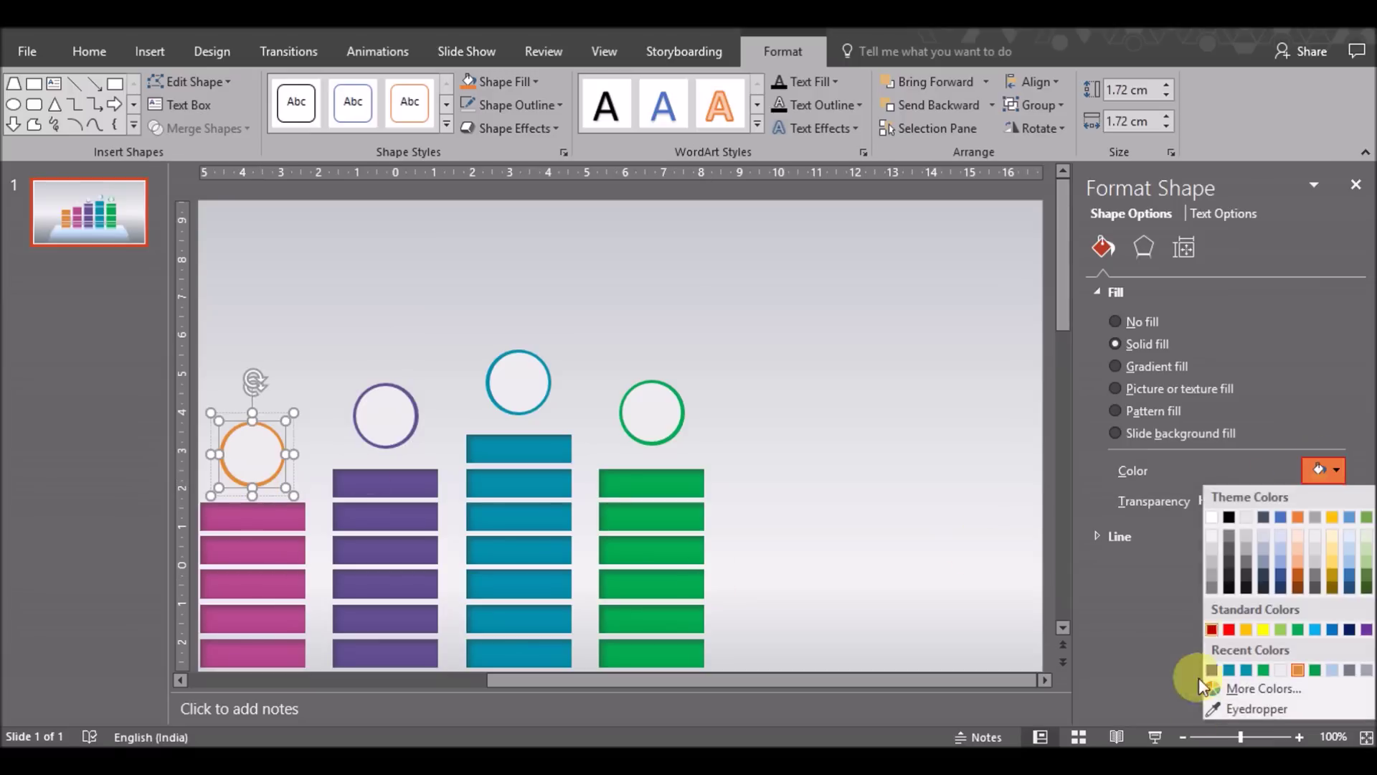
left_click(1223, 708)
left_click(255, 515)
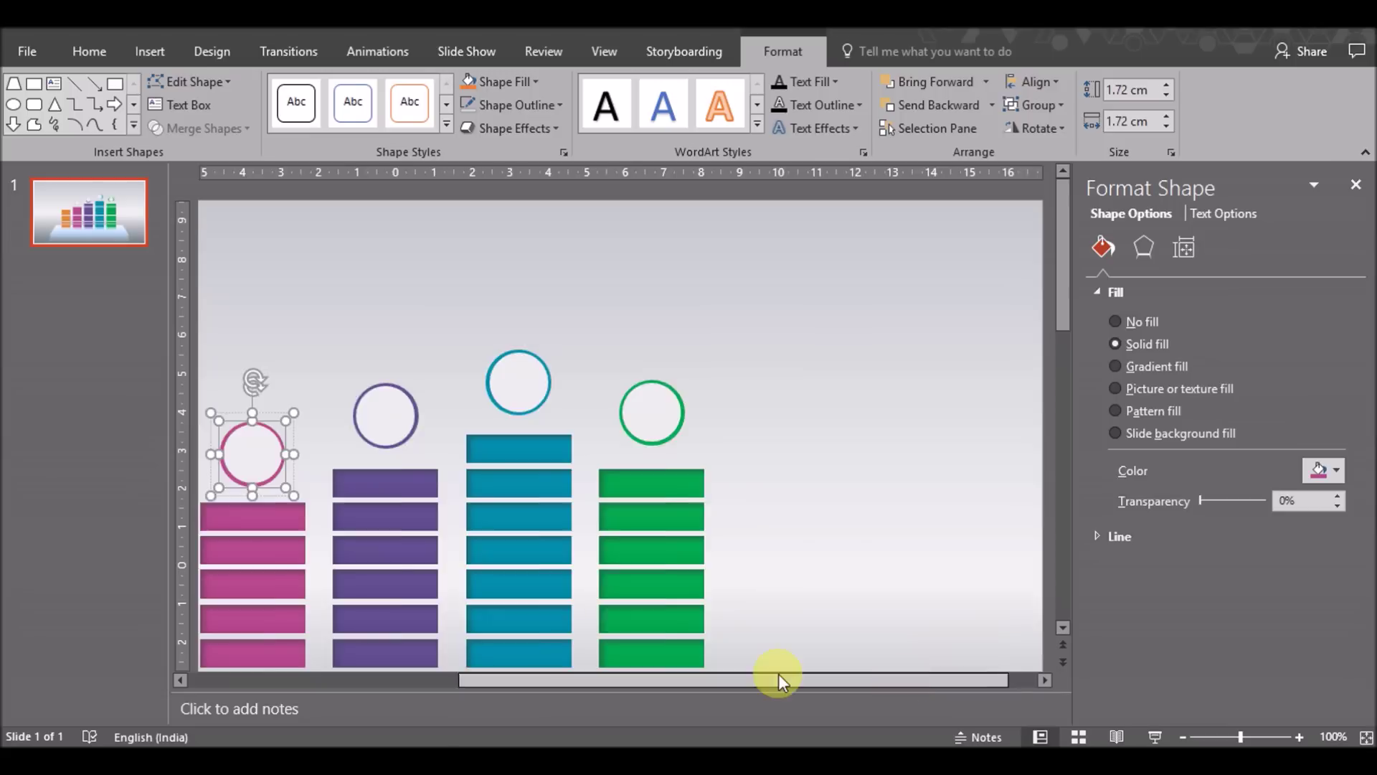
Zoom out to the whole slide and open Format Background from the slide background.
left_click_drag(903, 680, 743, 673)
left_click(1185, 739)
left_click(1185, 739)
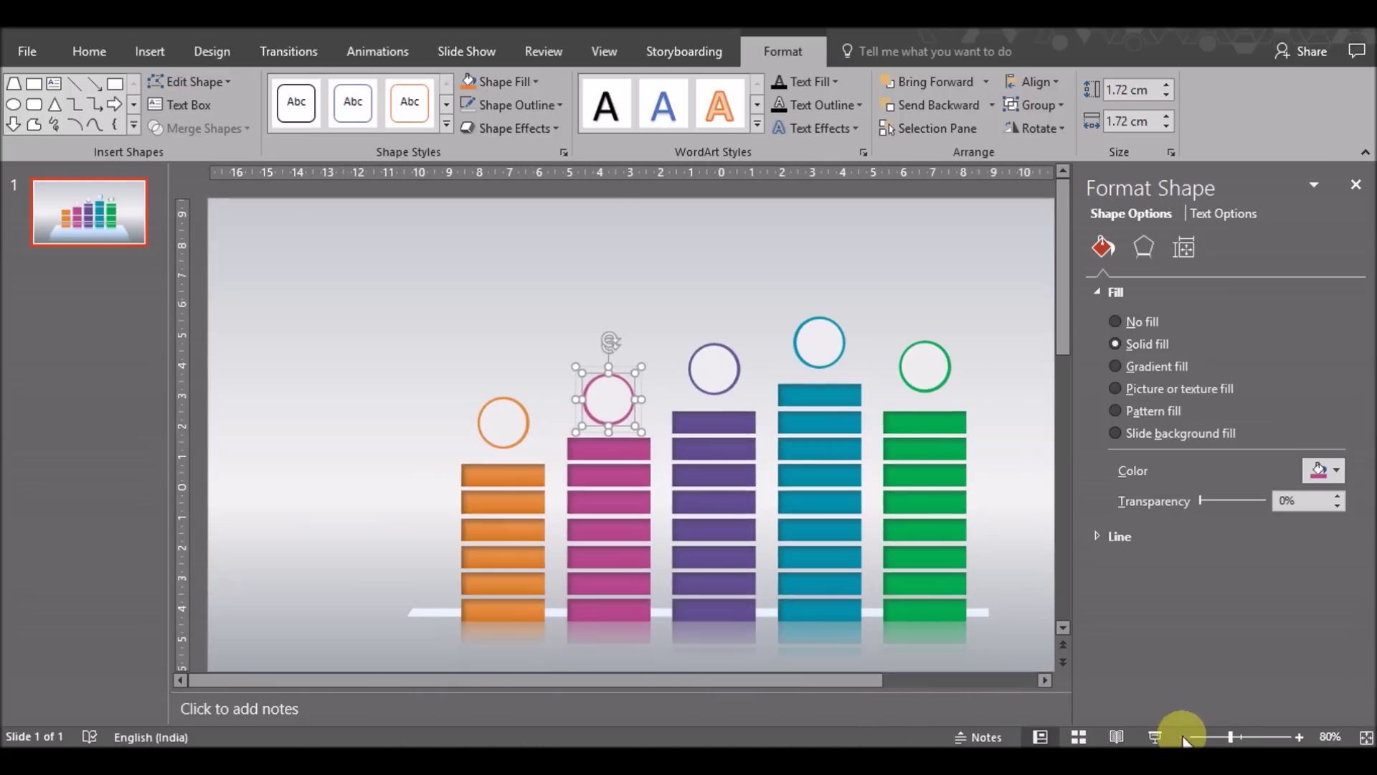
left_click(1185, 739)
left_click(1185, 739)
left_click(1184, 739)
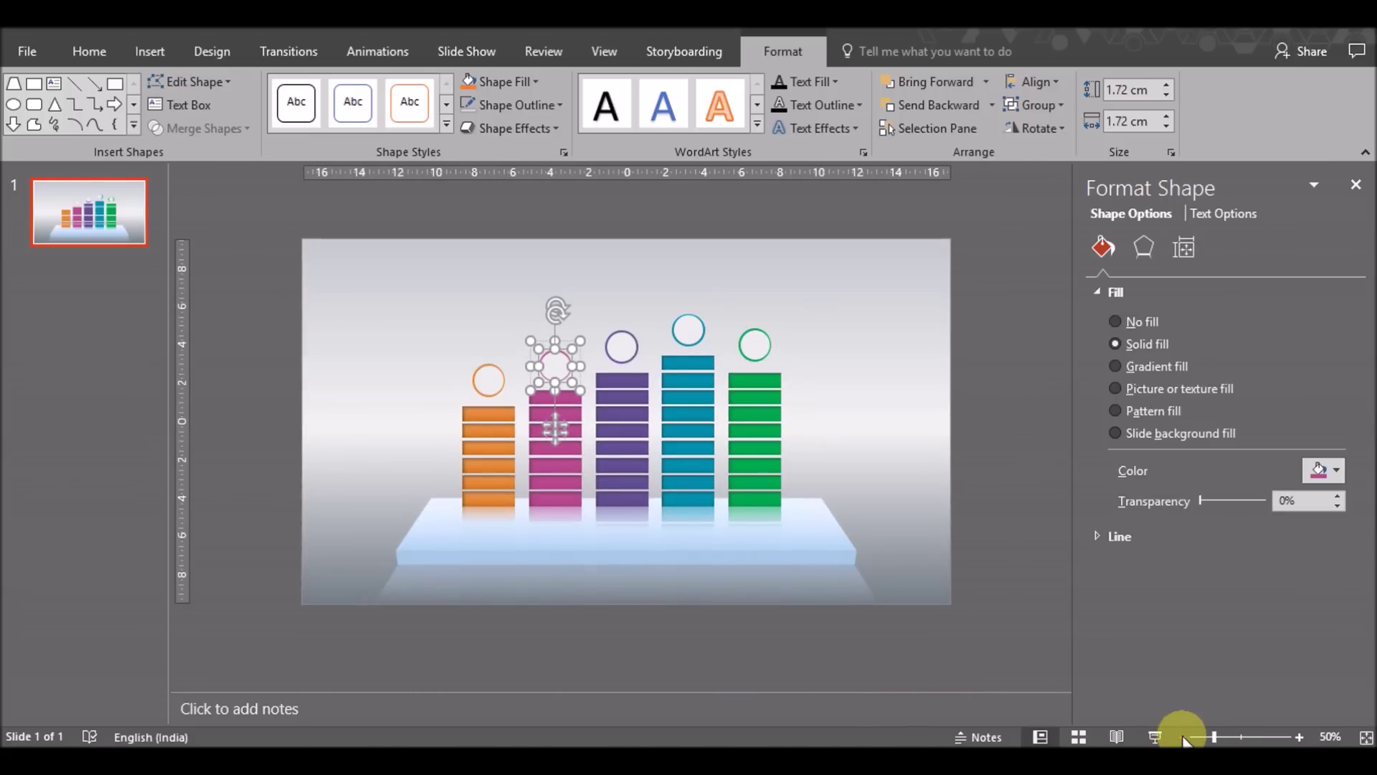
left_click(1004, 535)
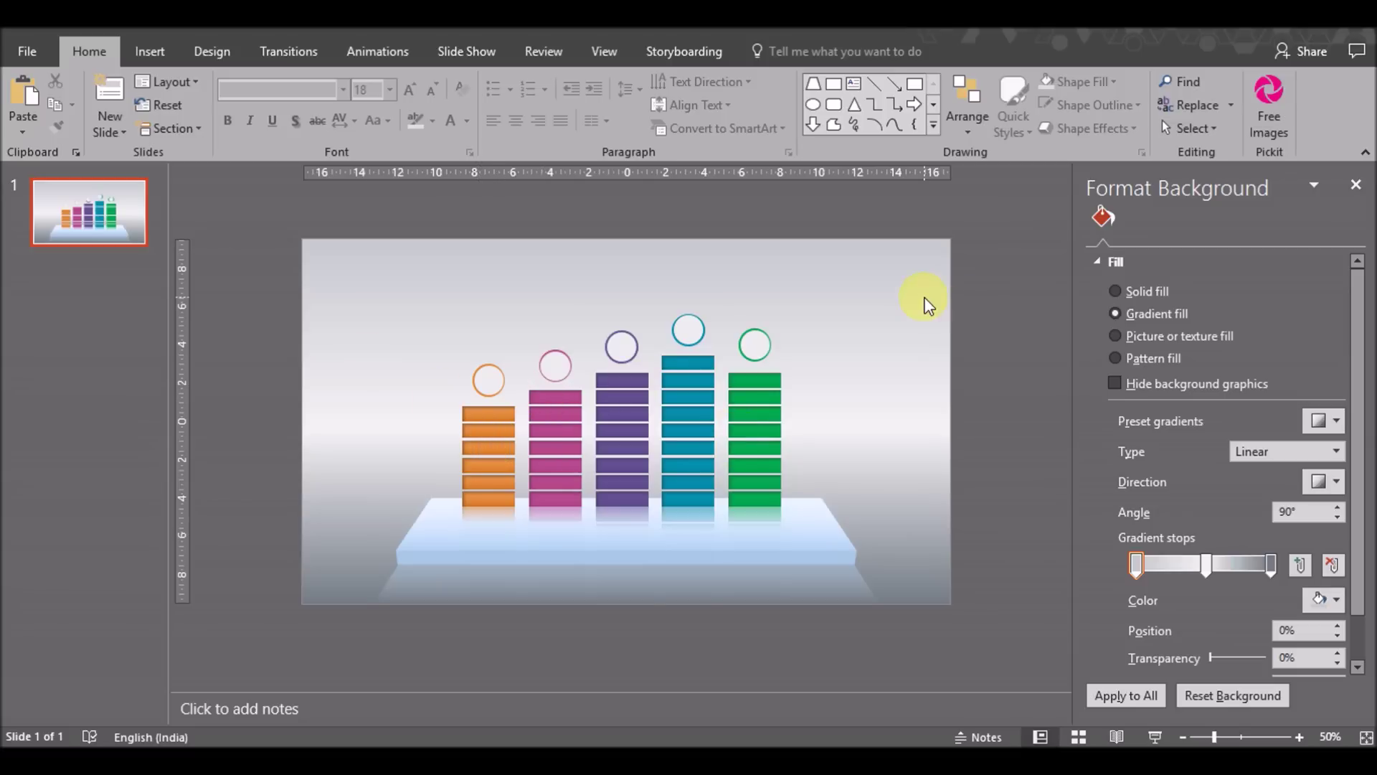
Draw a text box inside the orange circle and type the 60% label.
left_click(166, 52)
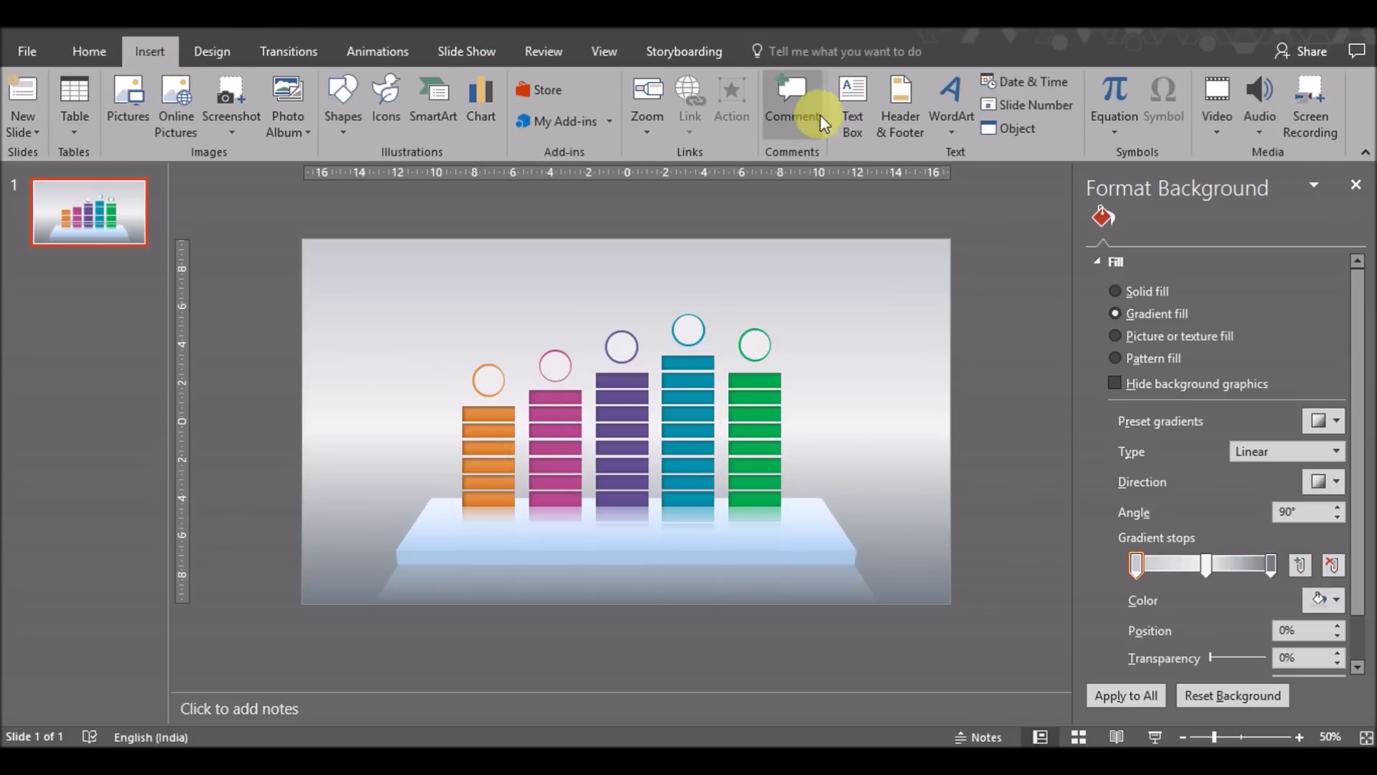
left_click(852, 104)
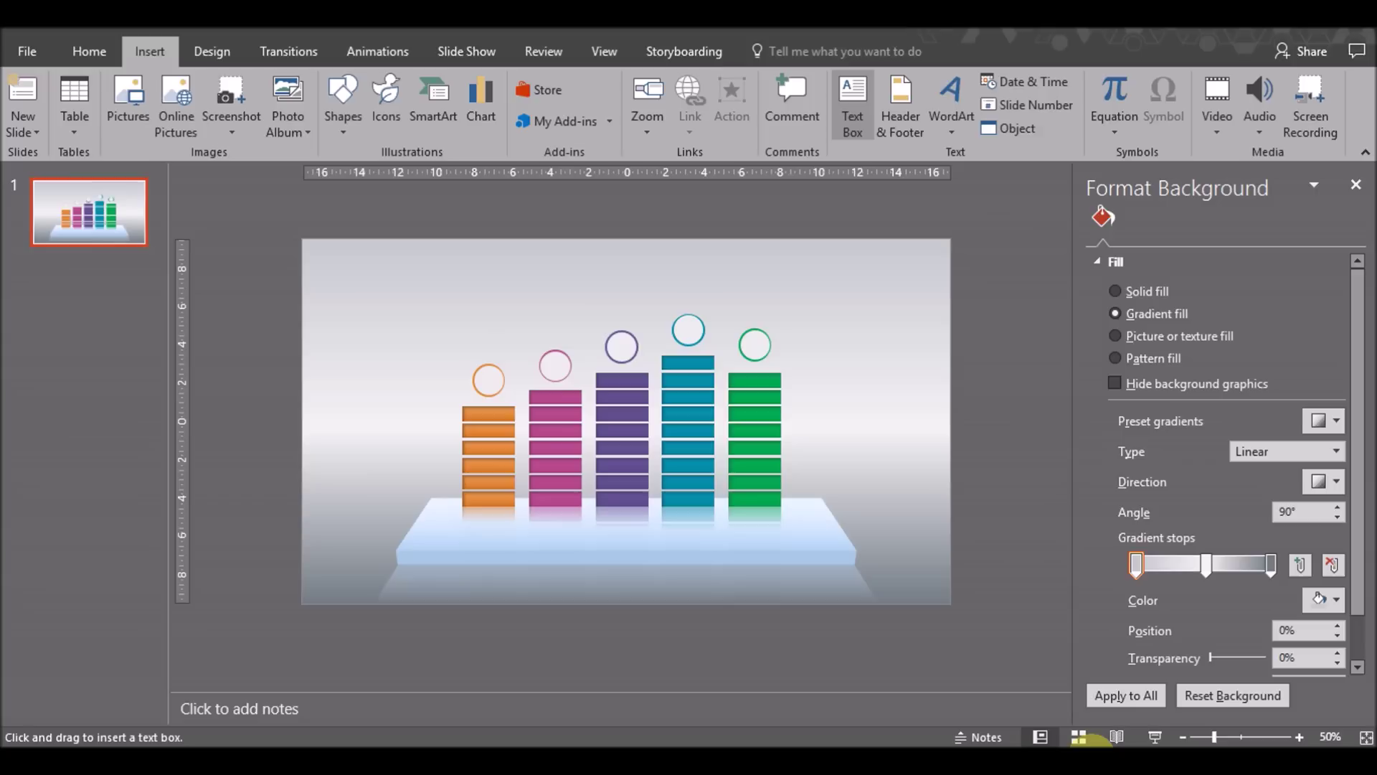
left_click(1298, 737)
left_click(1297, 737)
left_click(1298, 737)
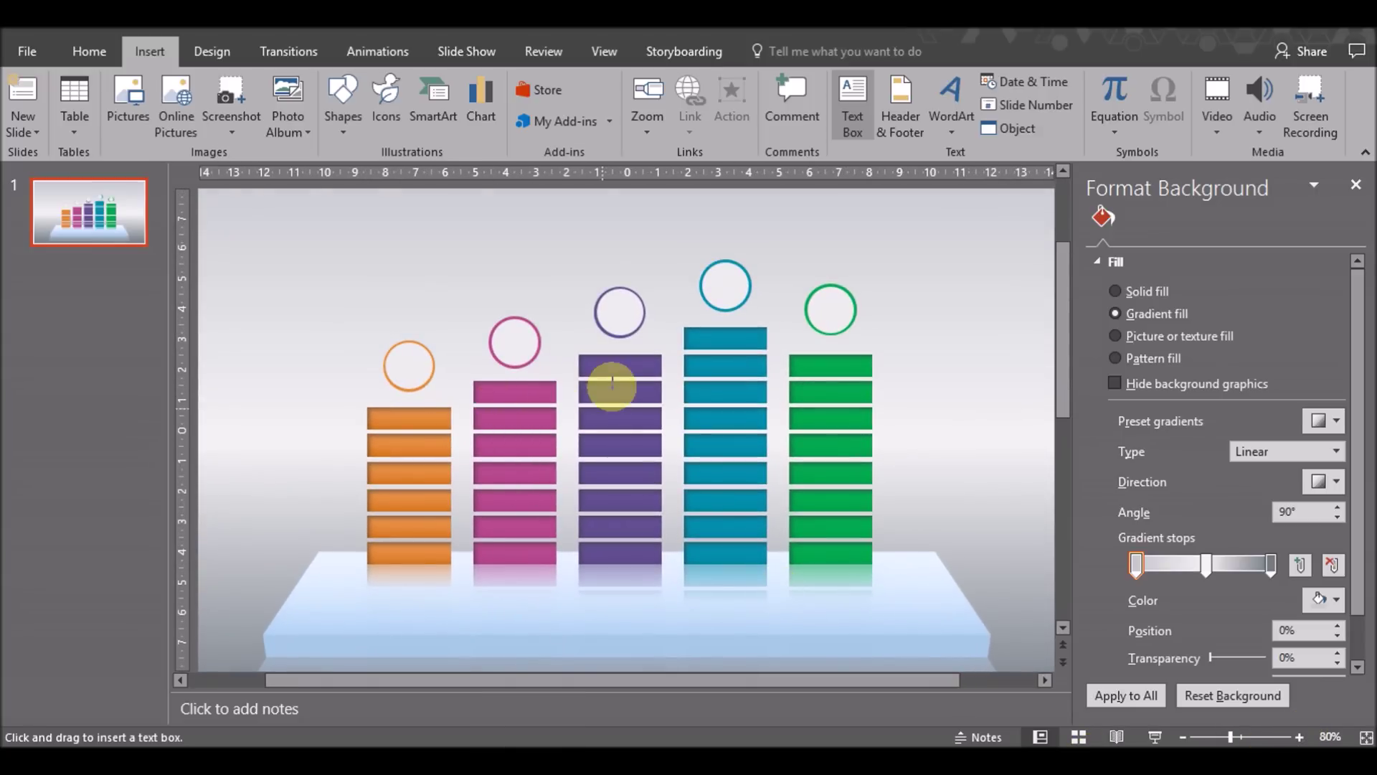
left_click_drag(385, 355, 431, 379)
type("60")
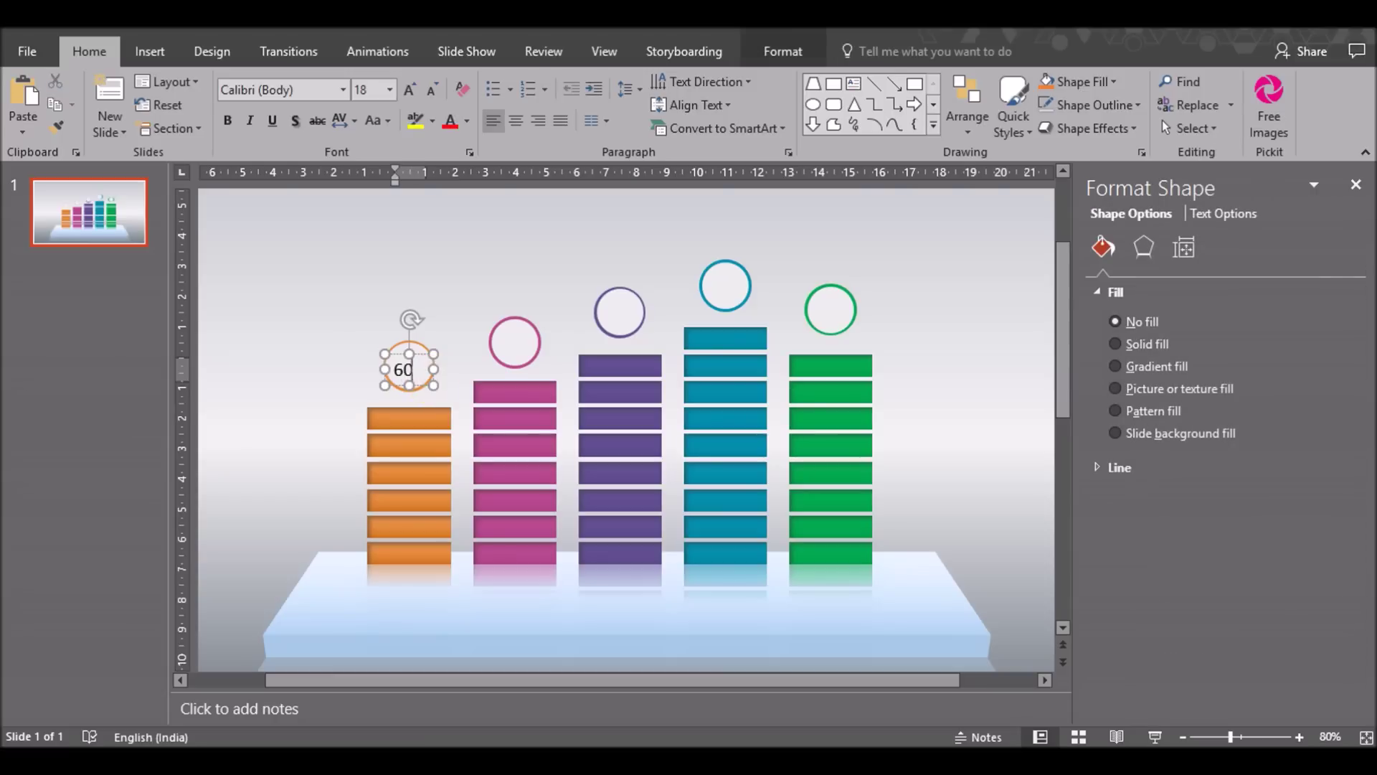
type("%")
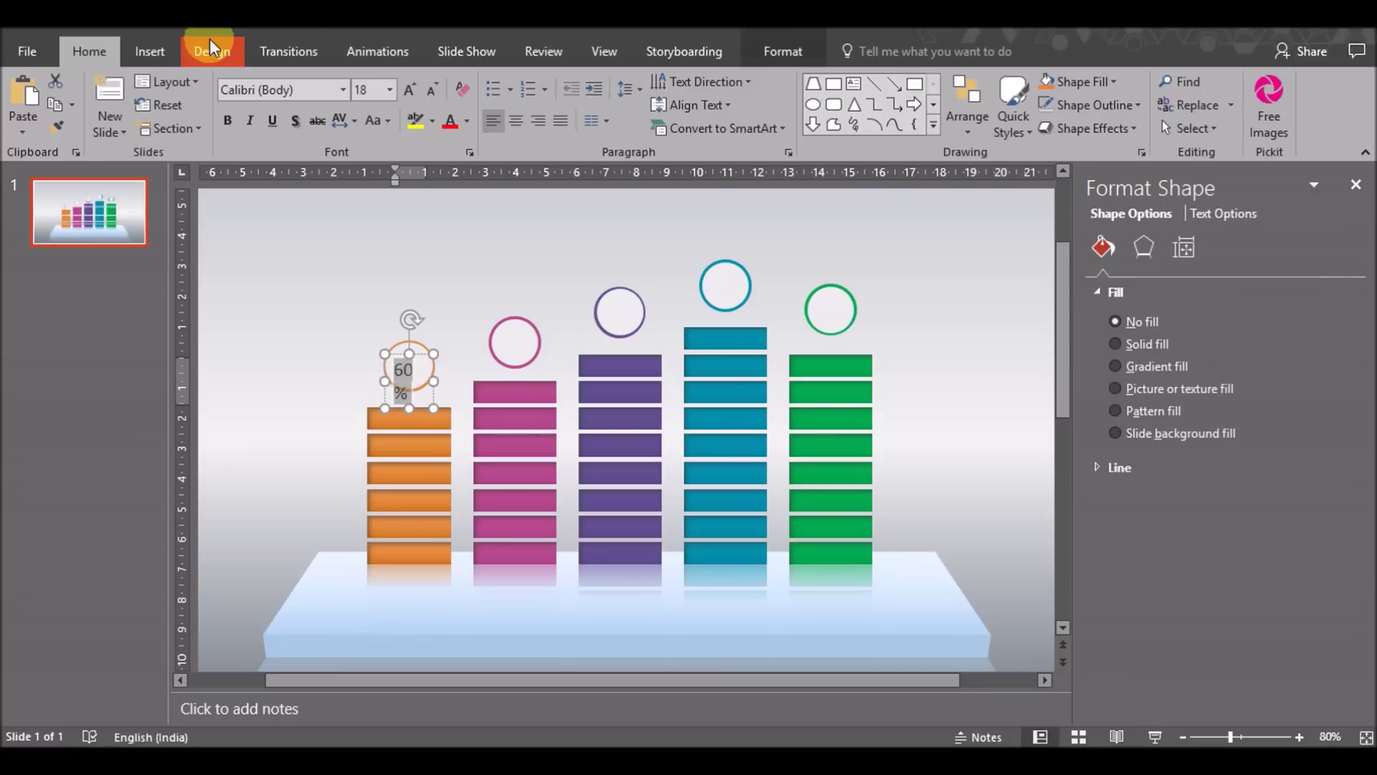
Set the 60% label to Eurostile BQ at size 12.
left_click(343, 89)
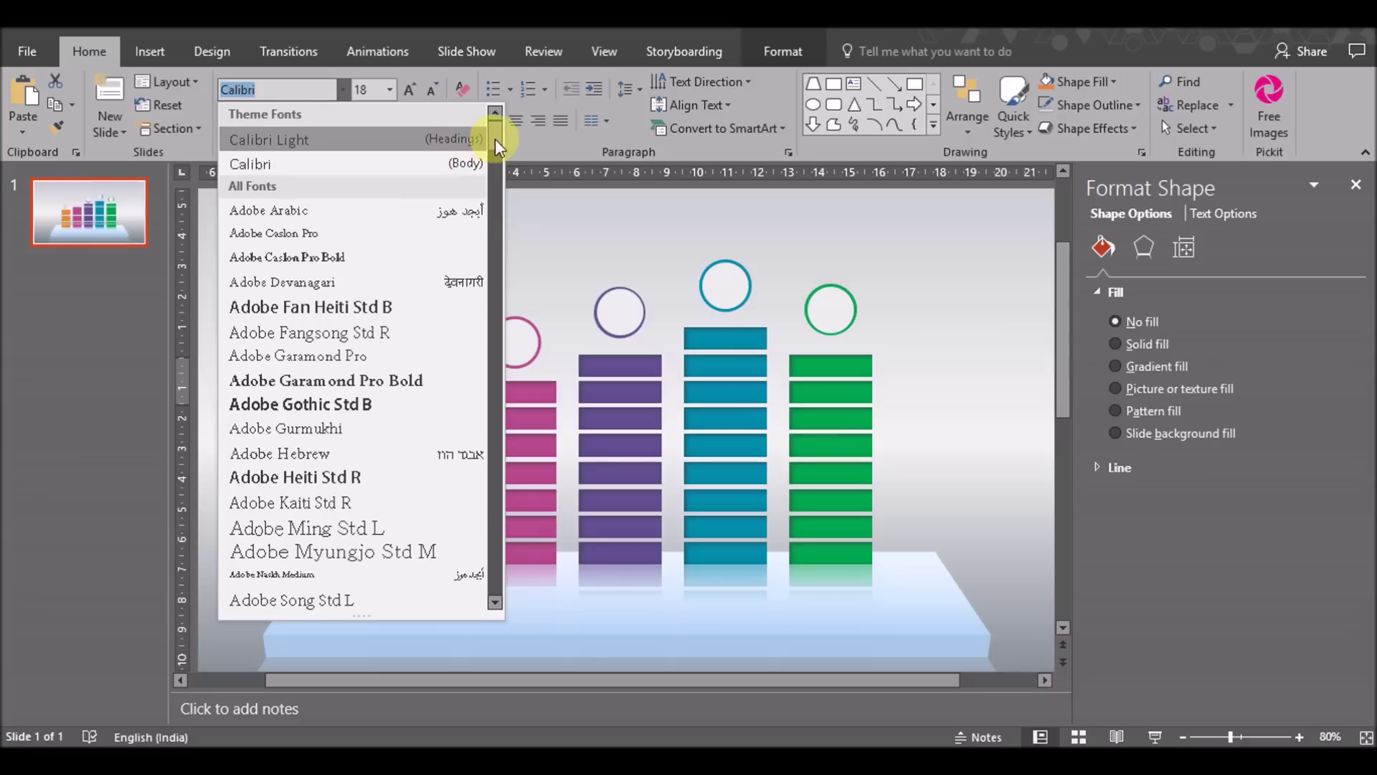
left_click_drag(493, 136, 492, 326)
mouse_move(484, 323)
left_mouse_down()
mouse_move(489, 217)
mouse_move(490, 256)
left_mouse_up()
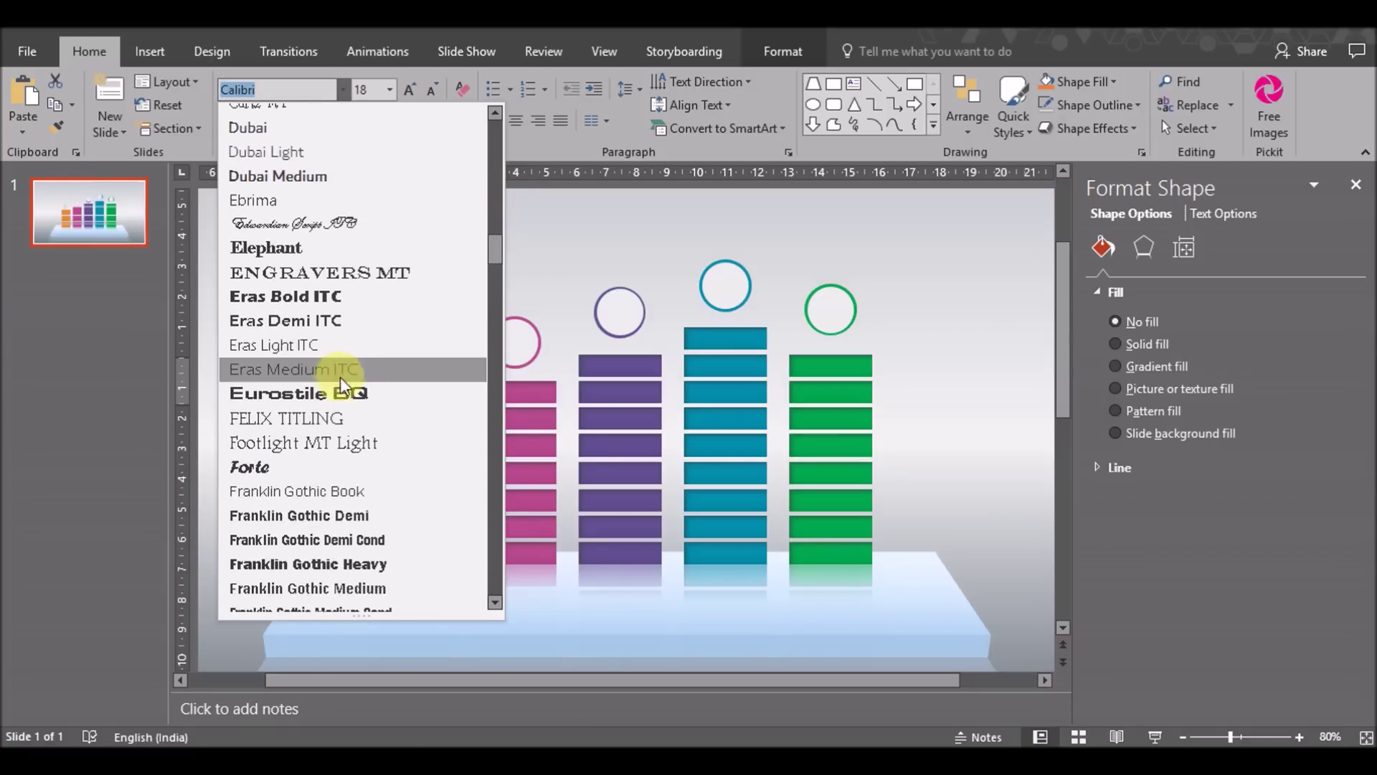
left_click(325, 391)
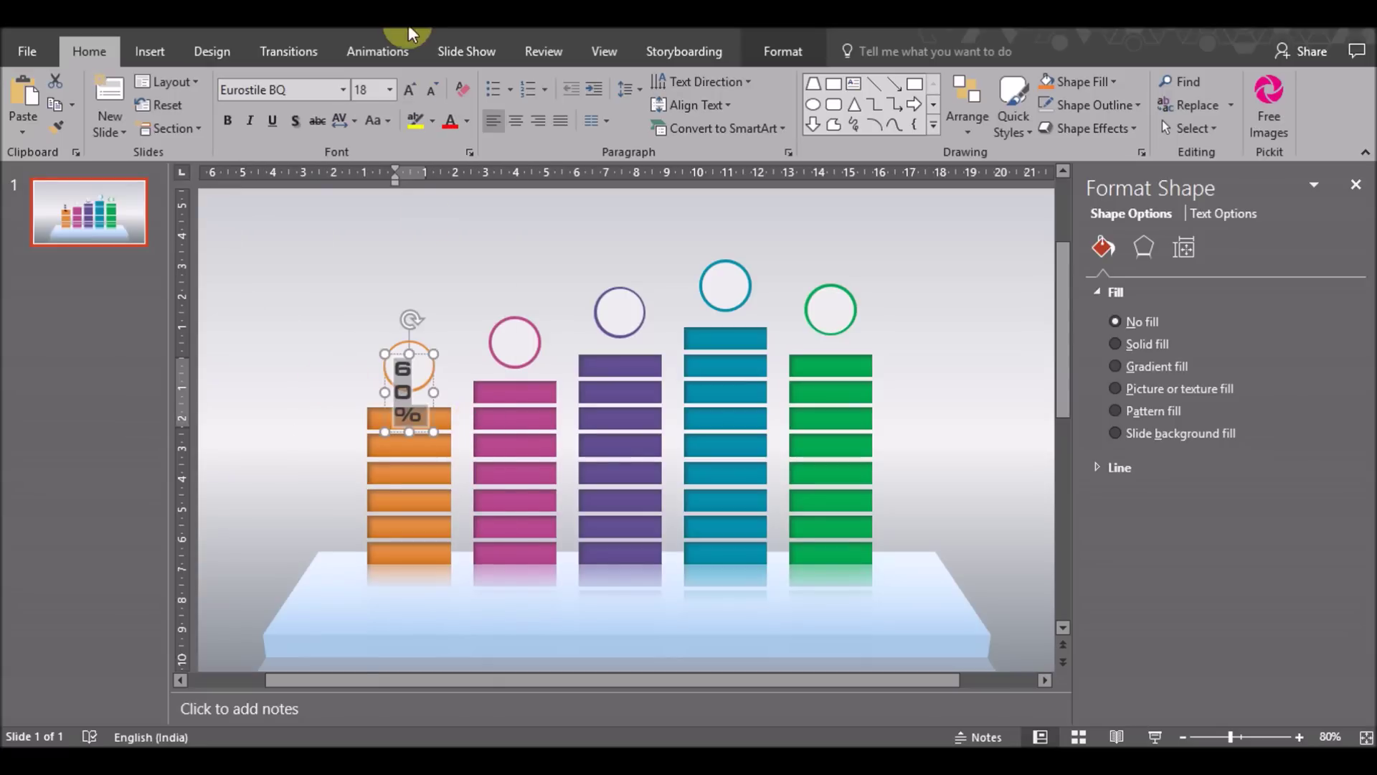
left_click(435, 83)
left_click(435, 83)
left_click(434, 83)
Shrink the percent sign to size 8, centre the label text and colour it dark.
left_click_drag(409, 353, 403, 386)
double_click(401, 380)
left_click(435, 91)
left_click(434, 91)
left_click(434, 90)
left_click(435, 90)
mouse_move(398, 368)
left_mouse_down()
mouse_move(358, 369)
mouse_move(431, 355)
left_mouse_up()
left_click(516, 120)
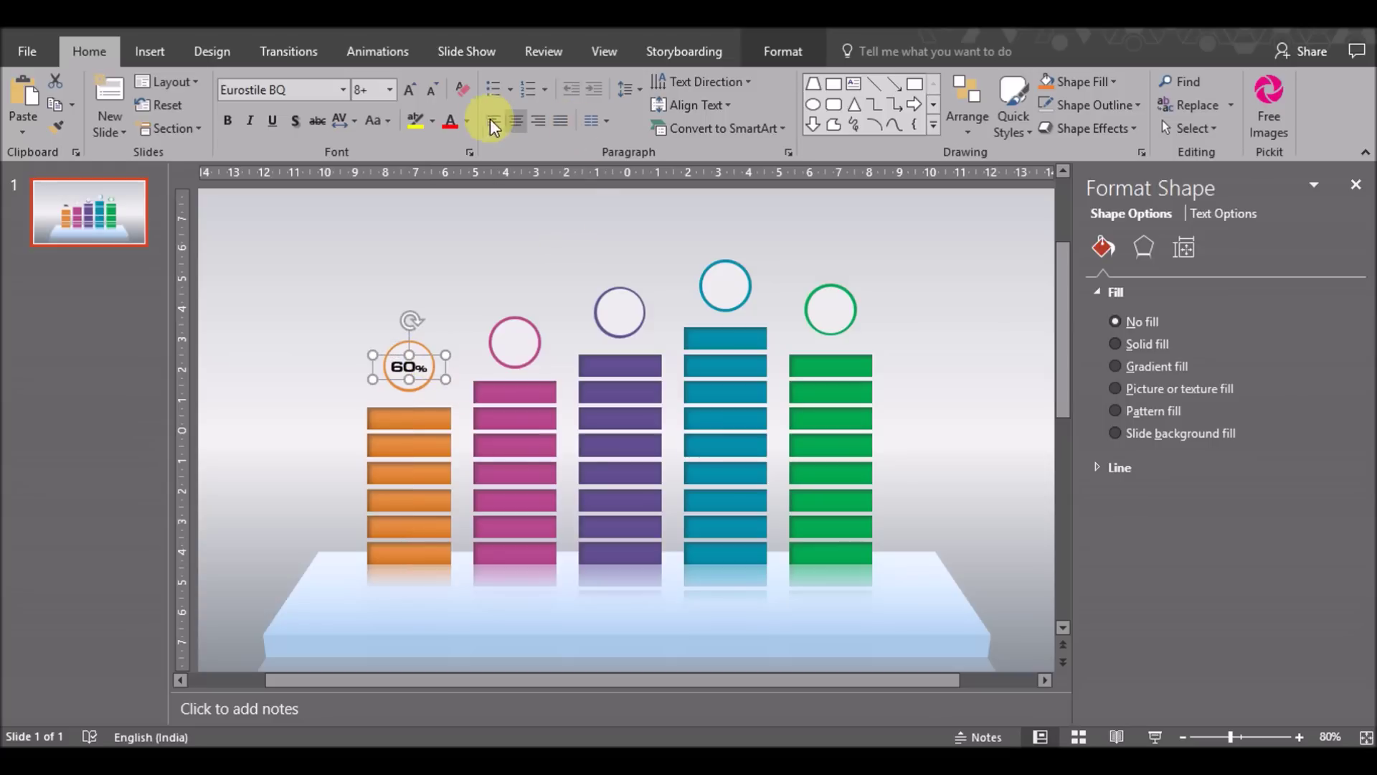
left_click(467, 120)
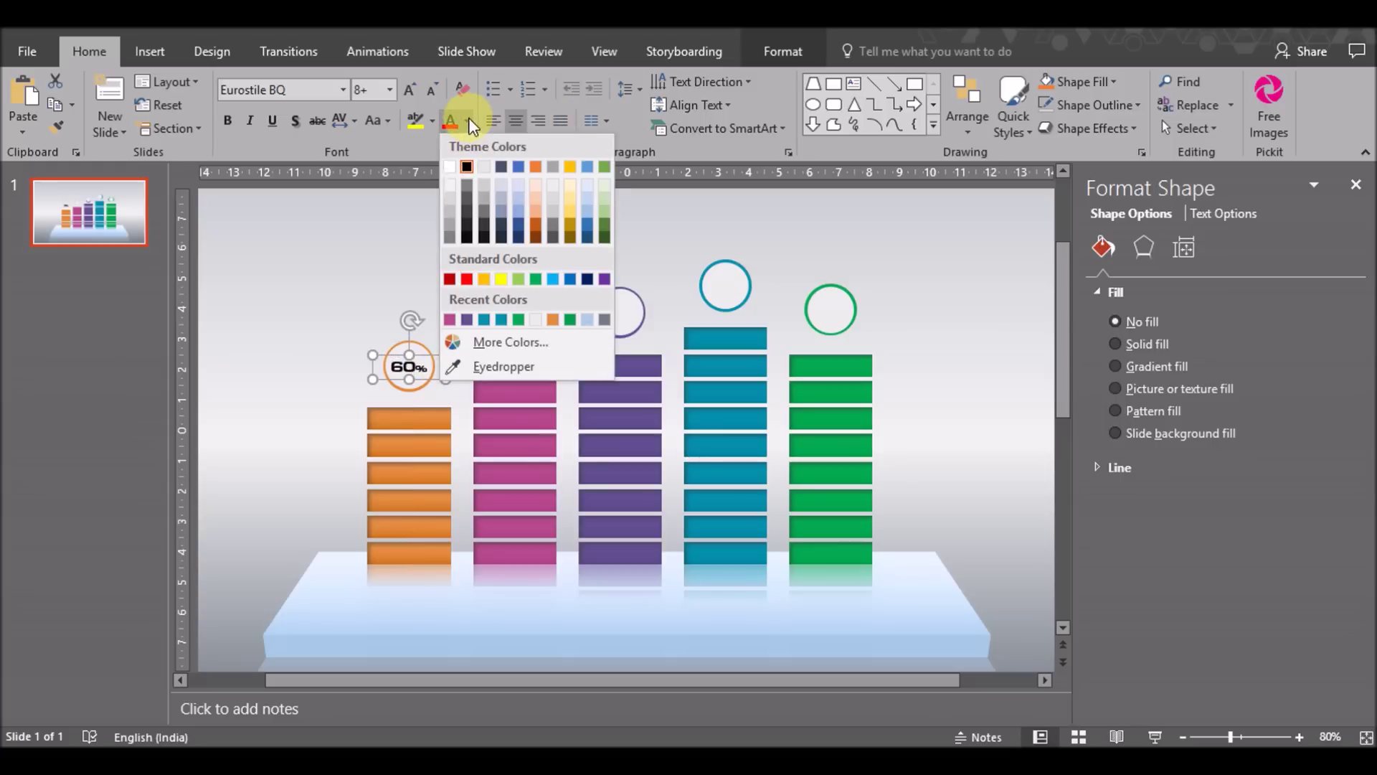
left_click(464, 195)
Align the 60% label center and middle with the orange circle.
left_click(410, 373)
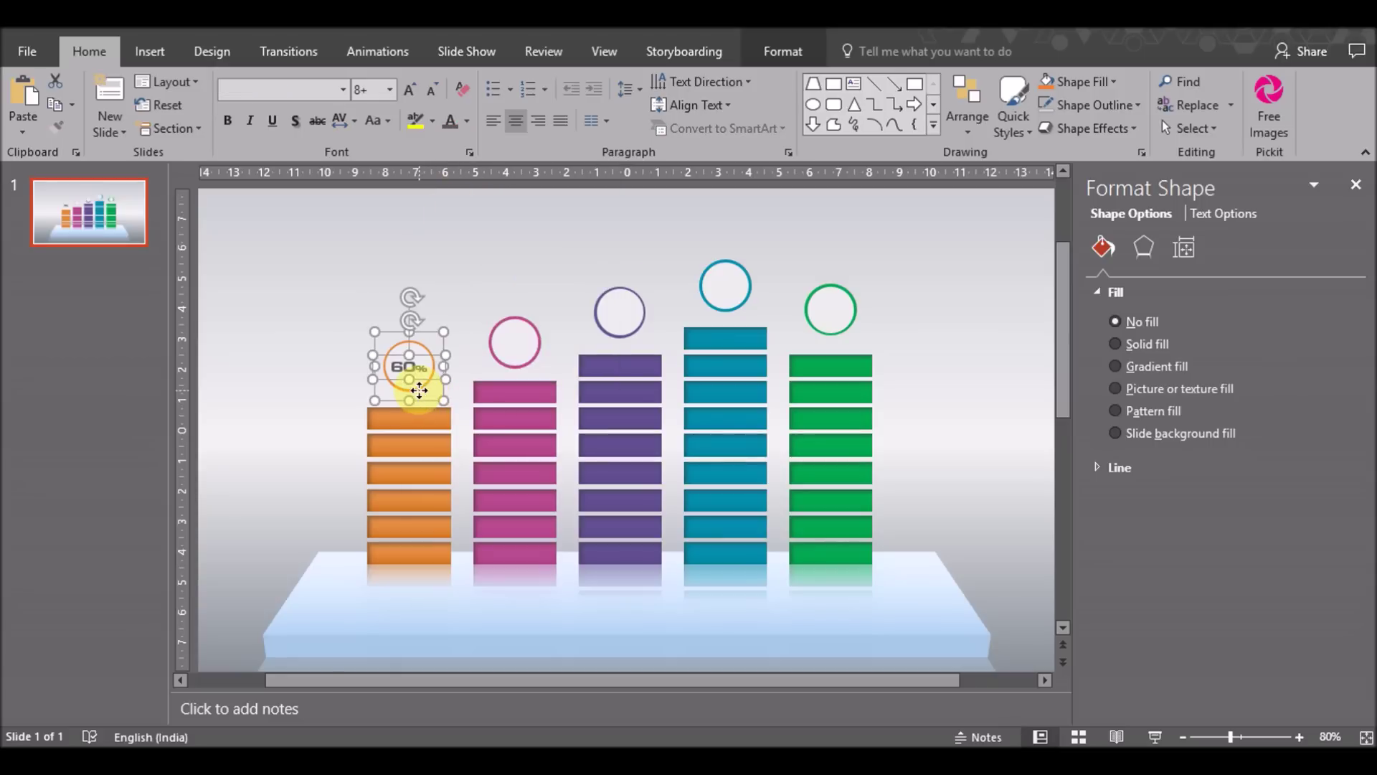
left_click(782, 51)
left_click(1055, 81)
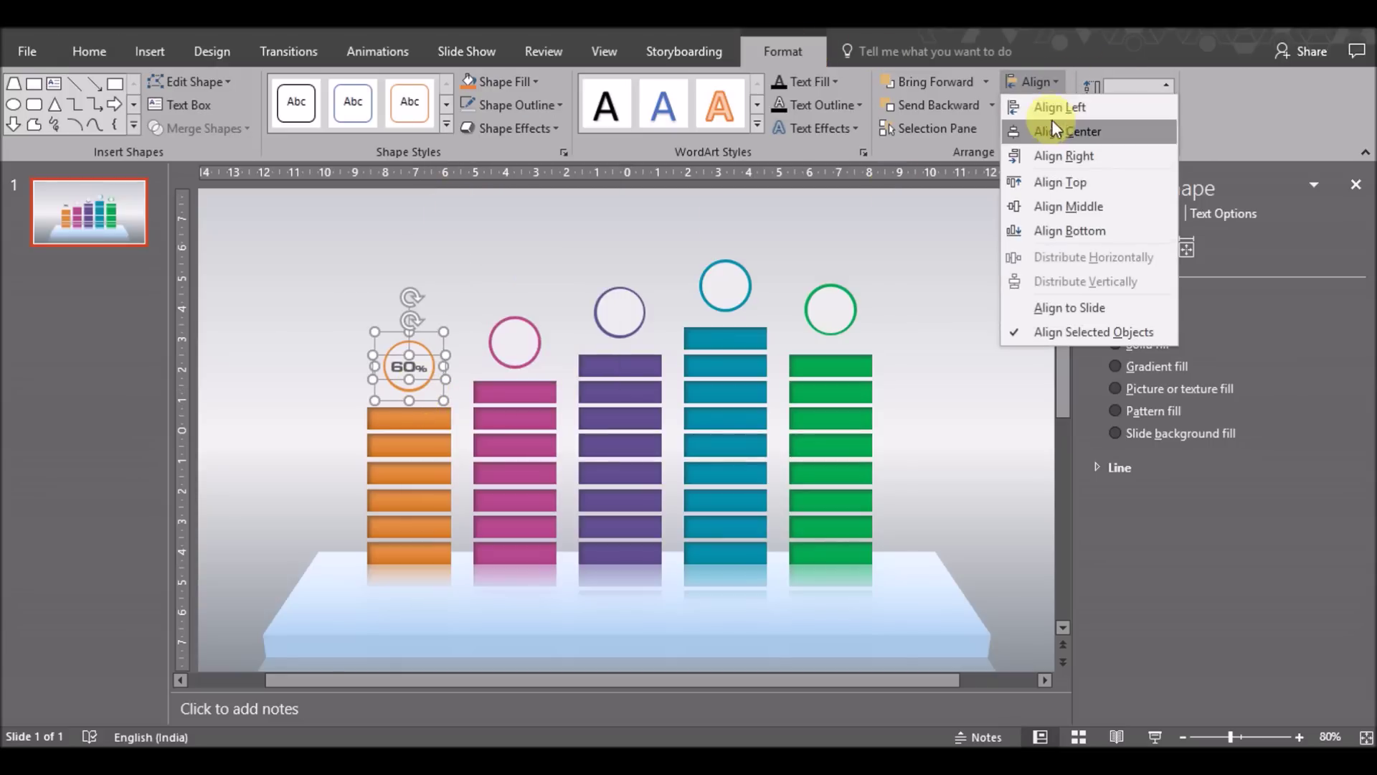
left_click(1048, 81)
left_click(1062, 203)
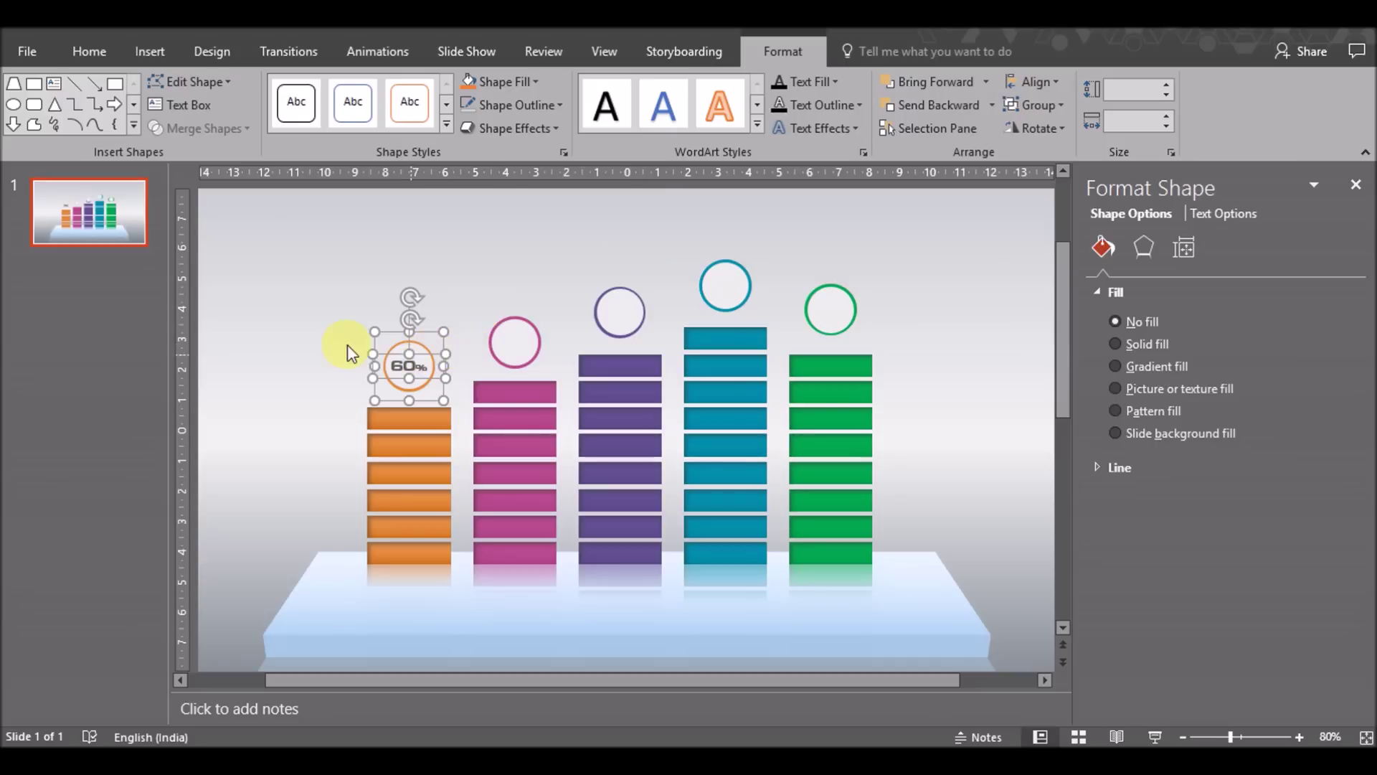
Duplicate the 60% label onto the pink circle.
left_click(416, 363)
left_click(418, 364)
left_click(421, 359)
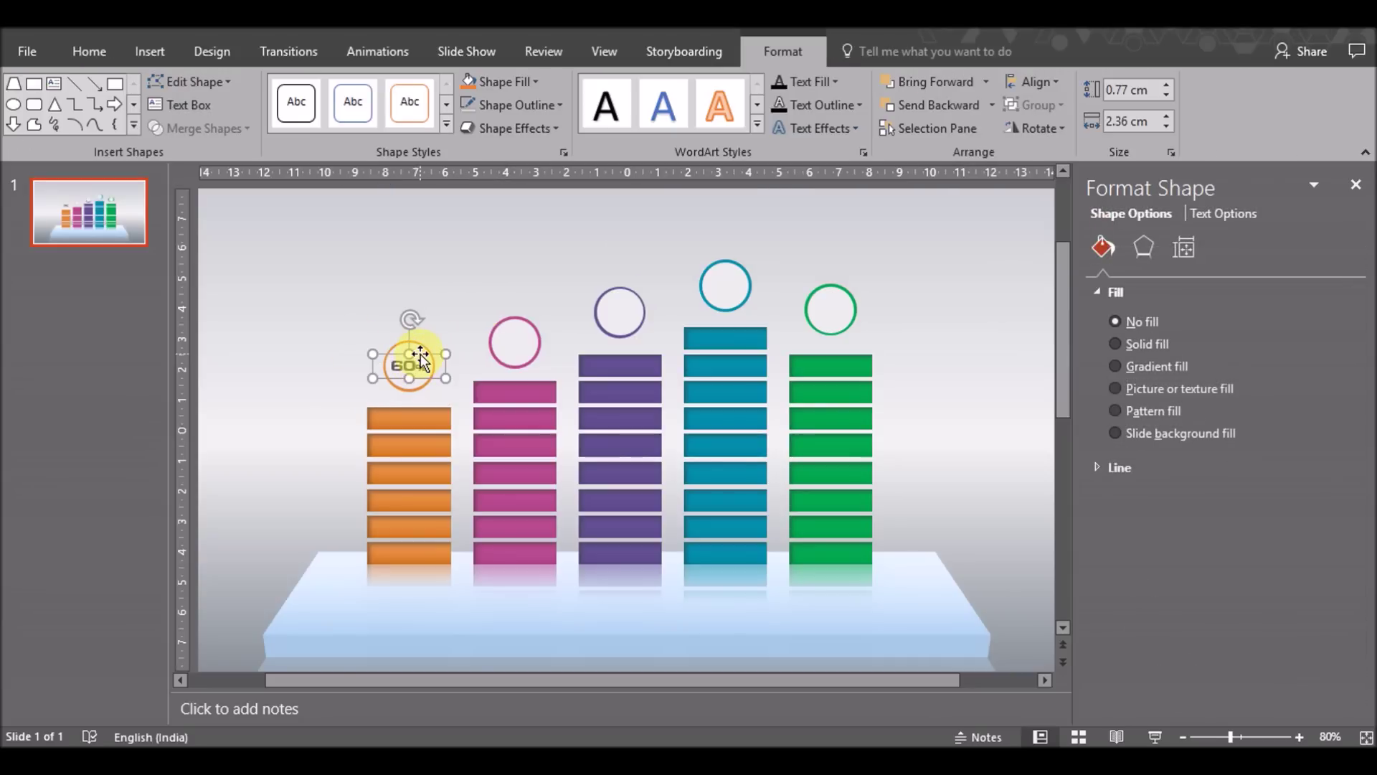
left_click_drag(420, 354, 526, 333)
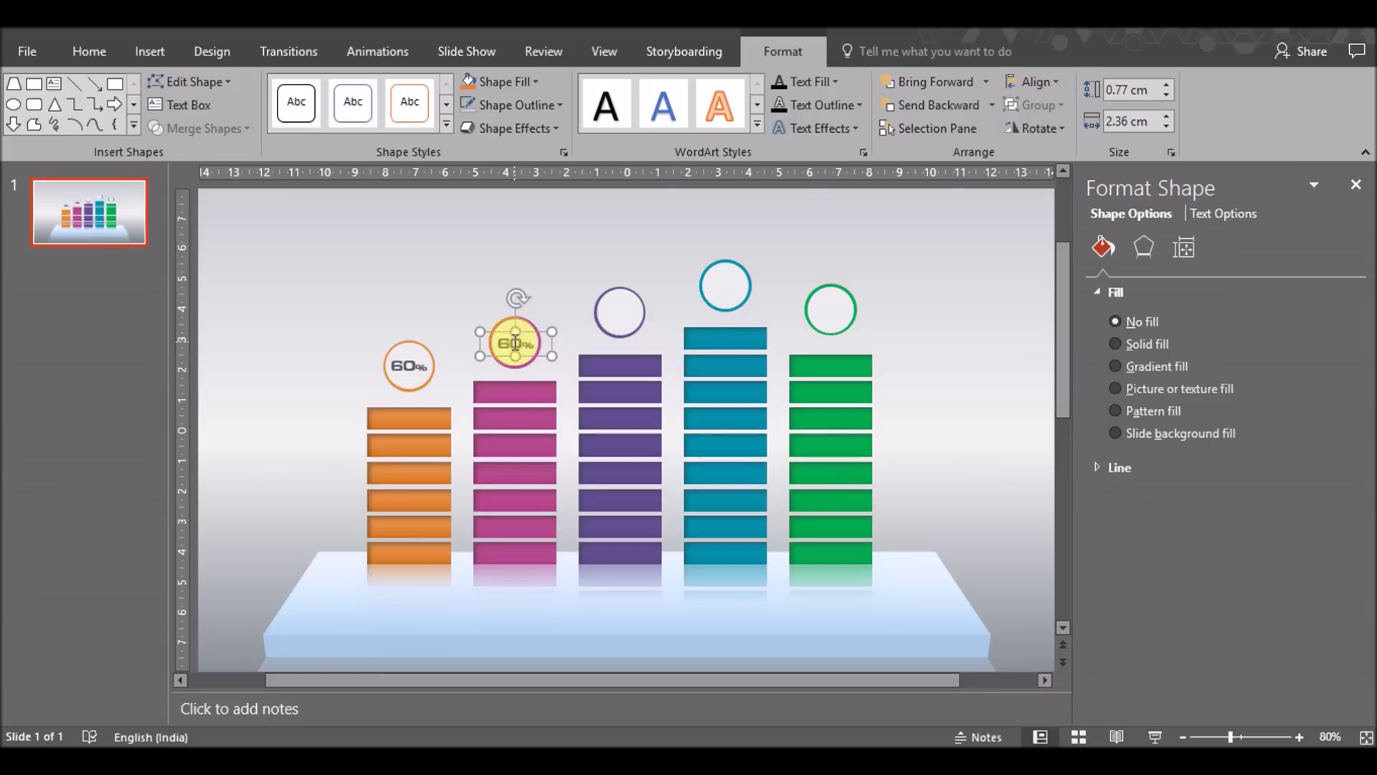
Change the pink circle's copy to 70% and centre it on the circle.
left_click(515, 342)
double_click(507, 342)
type("70")
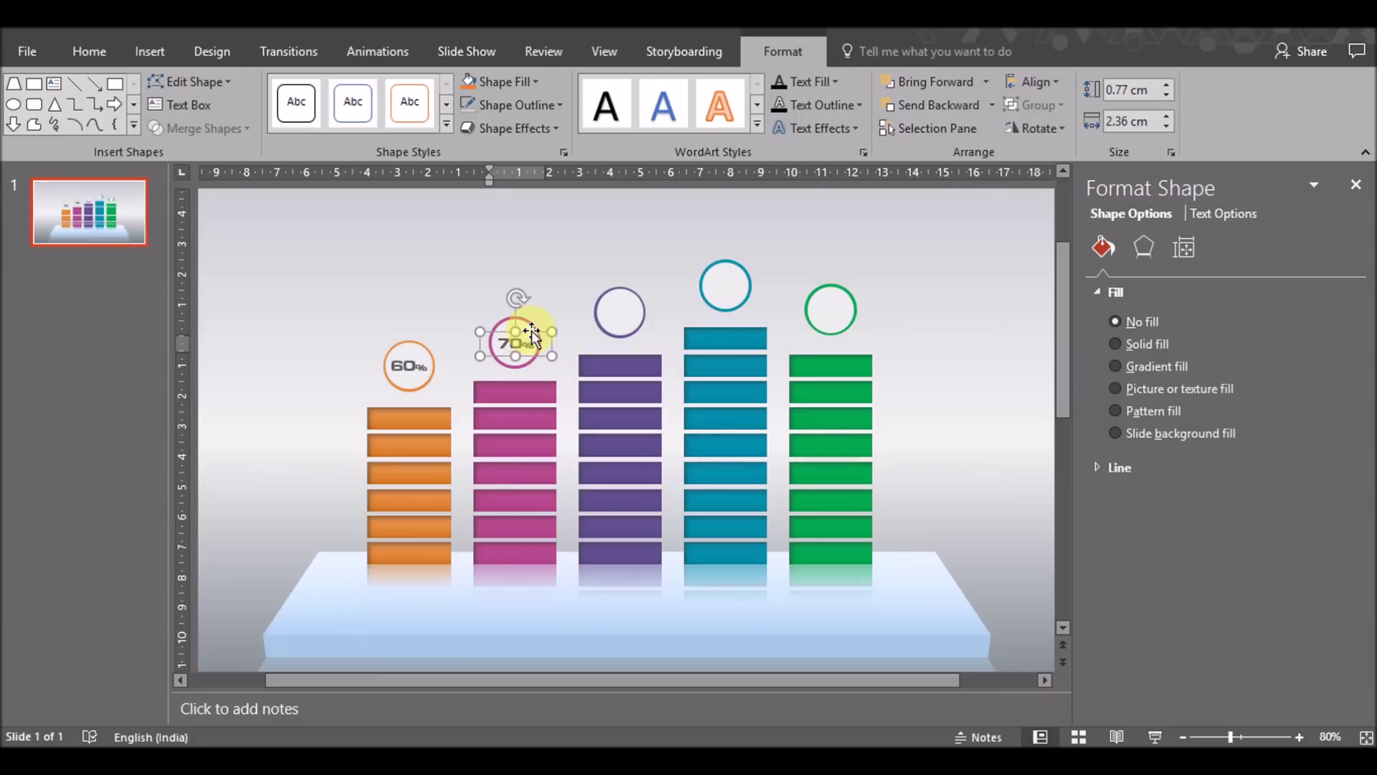
left_click(531, 334)
left_click(528, 364, "shift")
left_click(1036, 82)
left_click(1043, 108)
left_click(1044, 82)
left_click(1086, 208)
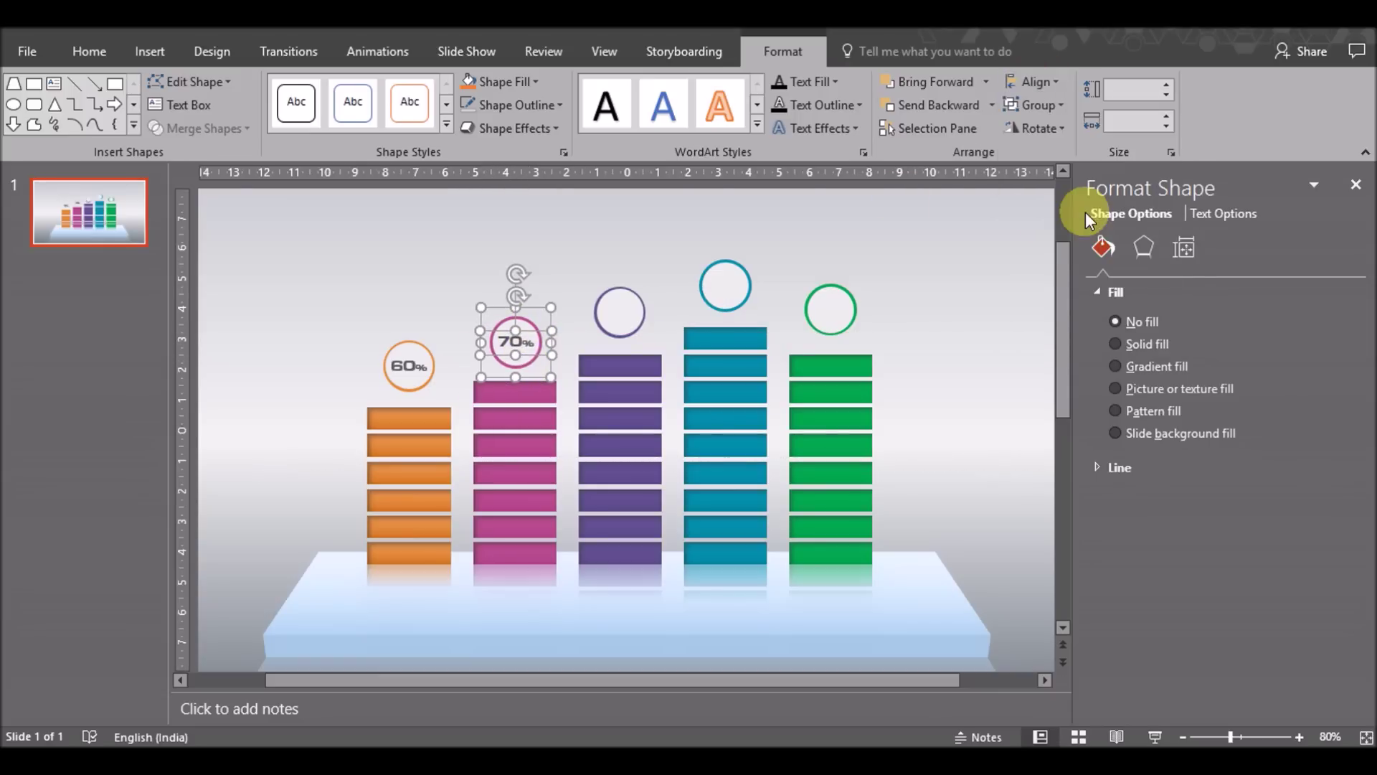
left_click(589, 272)
Duplicate the label onto the purple circle, change it to 80%, and centre it.
mouse_move(440, 361)
left_mouse_down()
mouse_move(453, 373)
mouse_move(629, 304)
left_mouse_up()
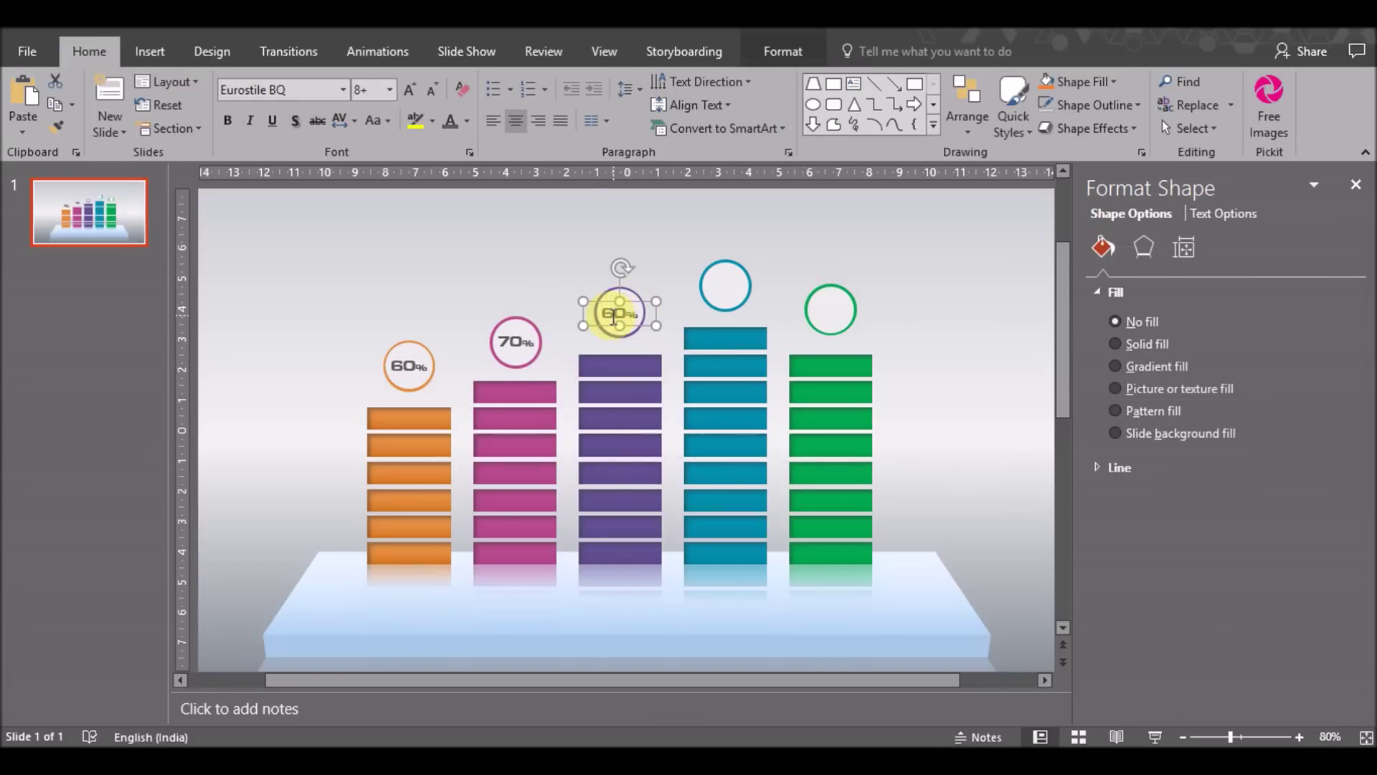
double_click(609, 312)
type("8")
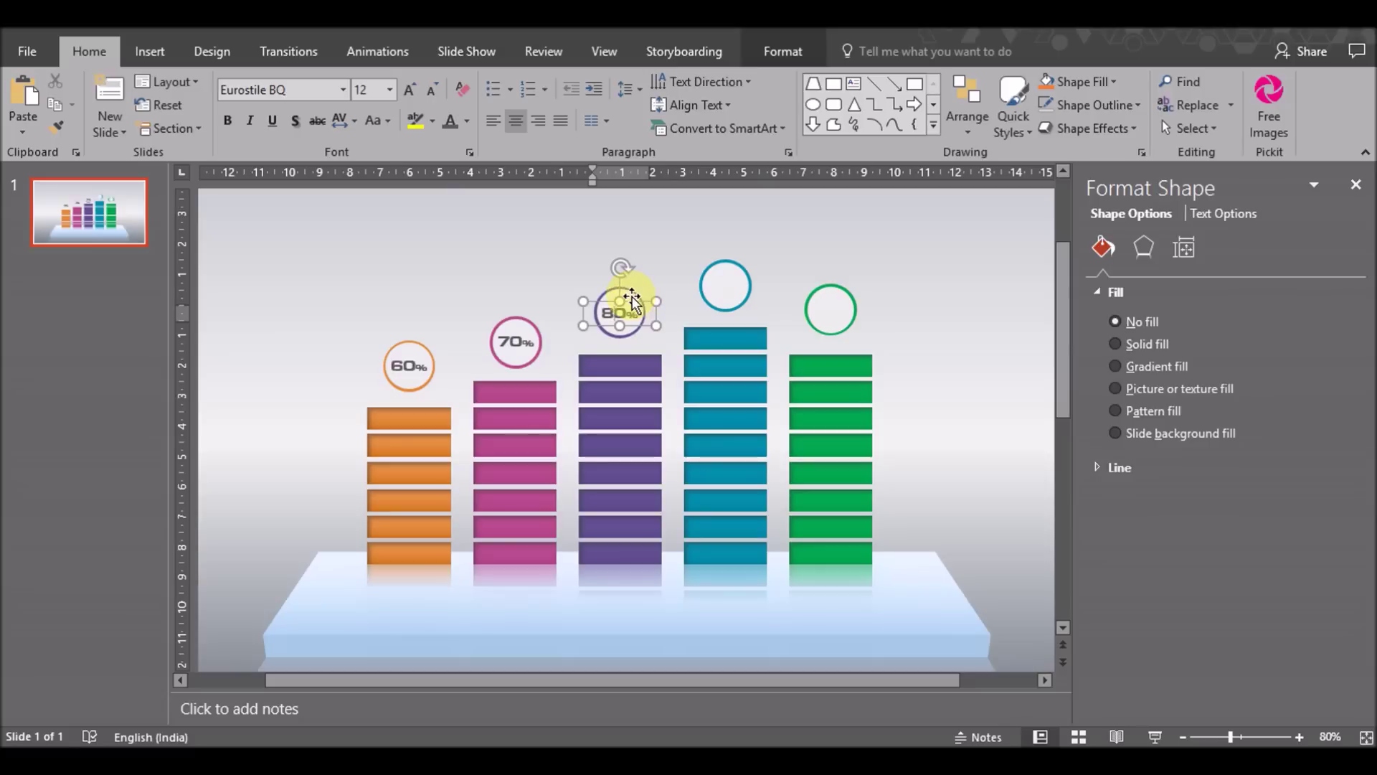
left_click(619, 323)
left_click(618, 324, "shift")
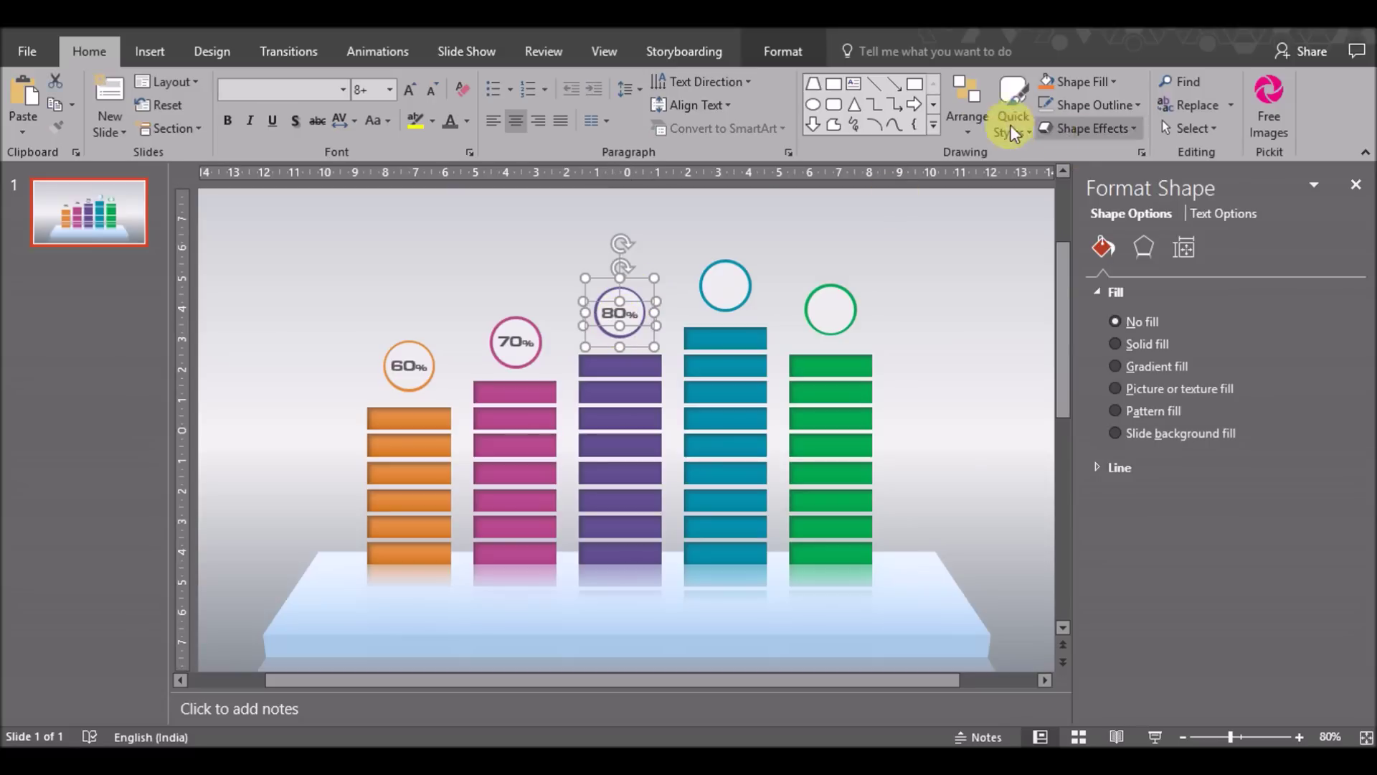
left_click(967, 116)
left_click(1137, 418)
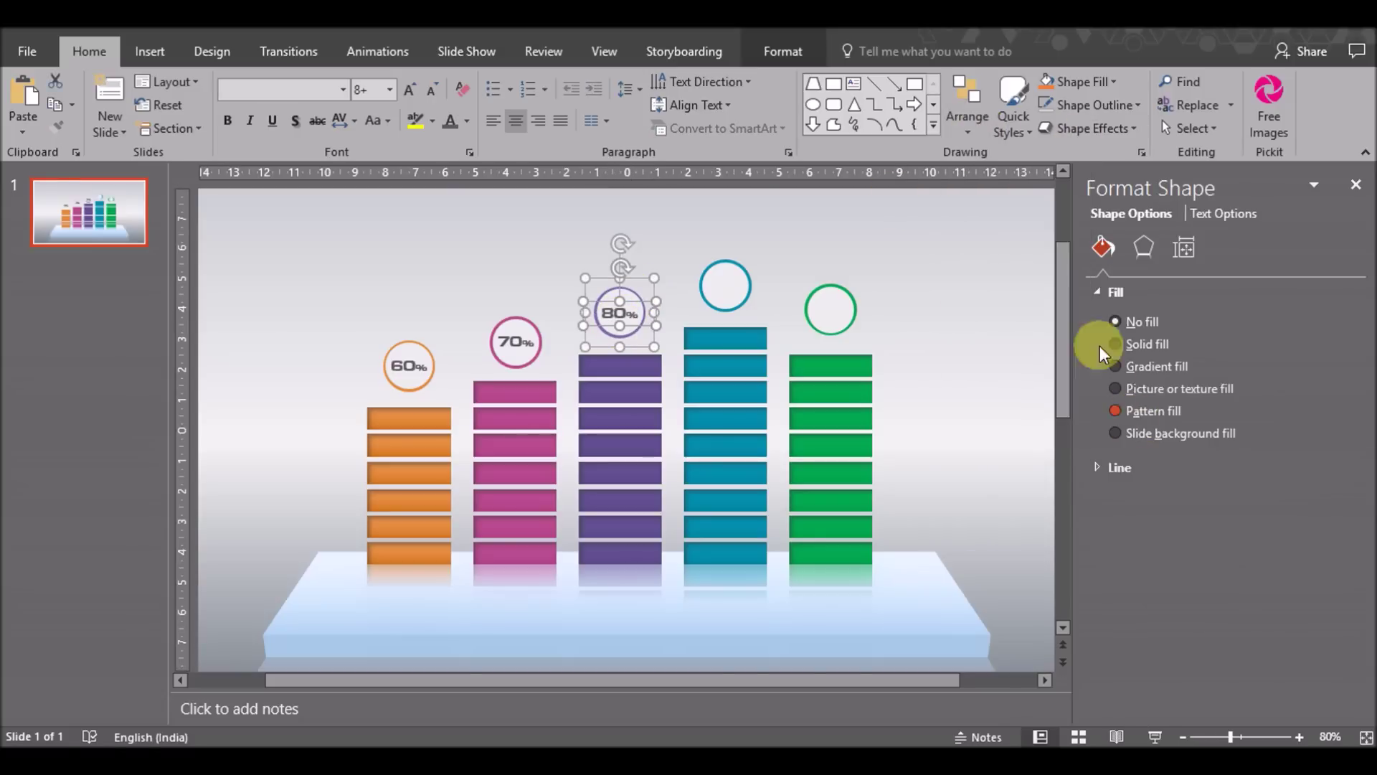
left_click(961, 118)
mouse_move(992, 393)
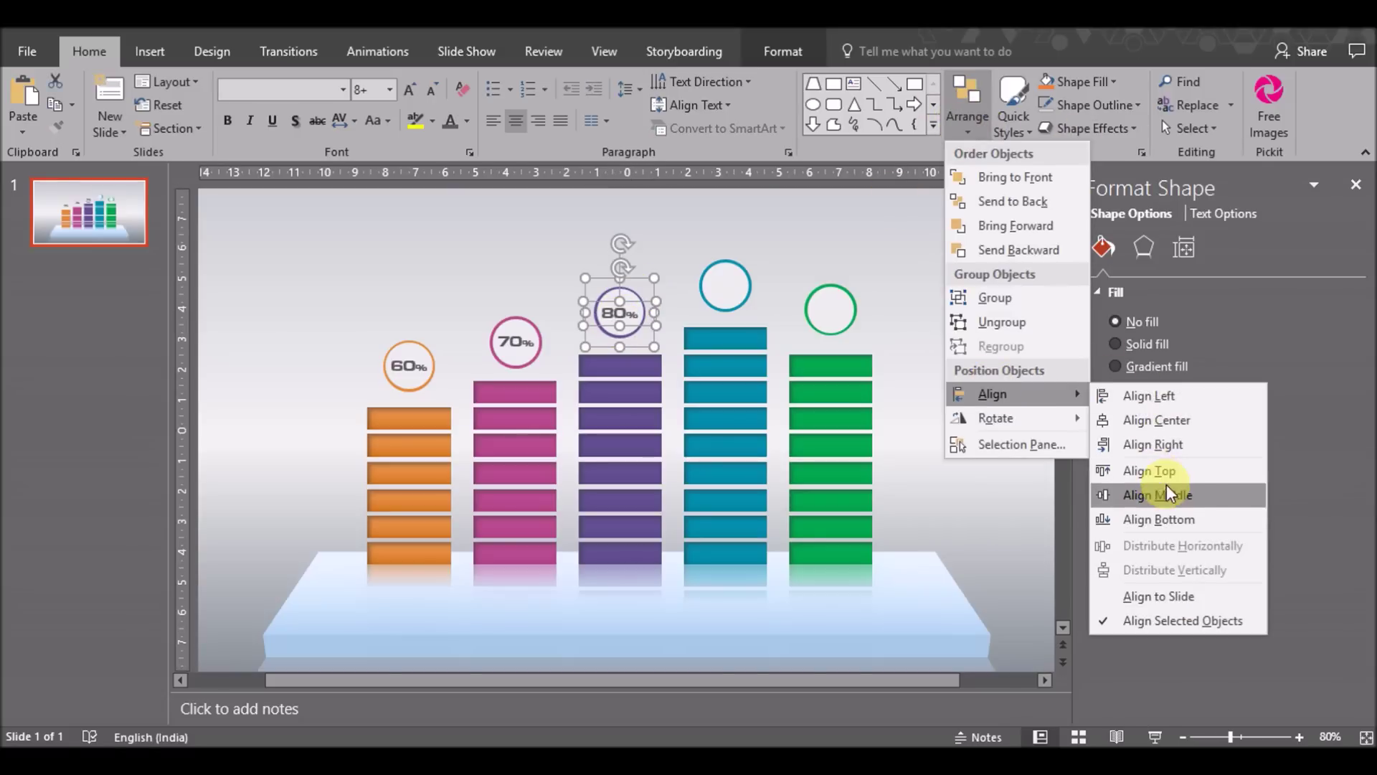
left_click(1167, 490)
left_click(925, 309)
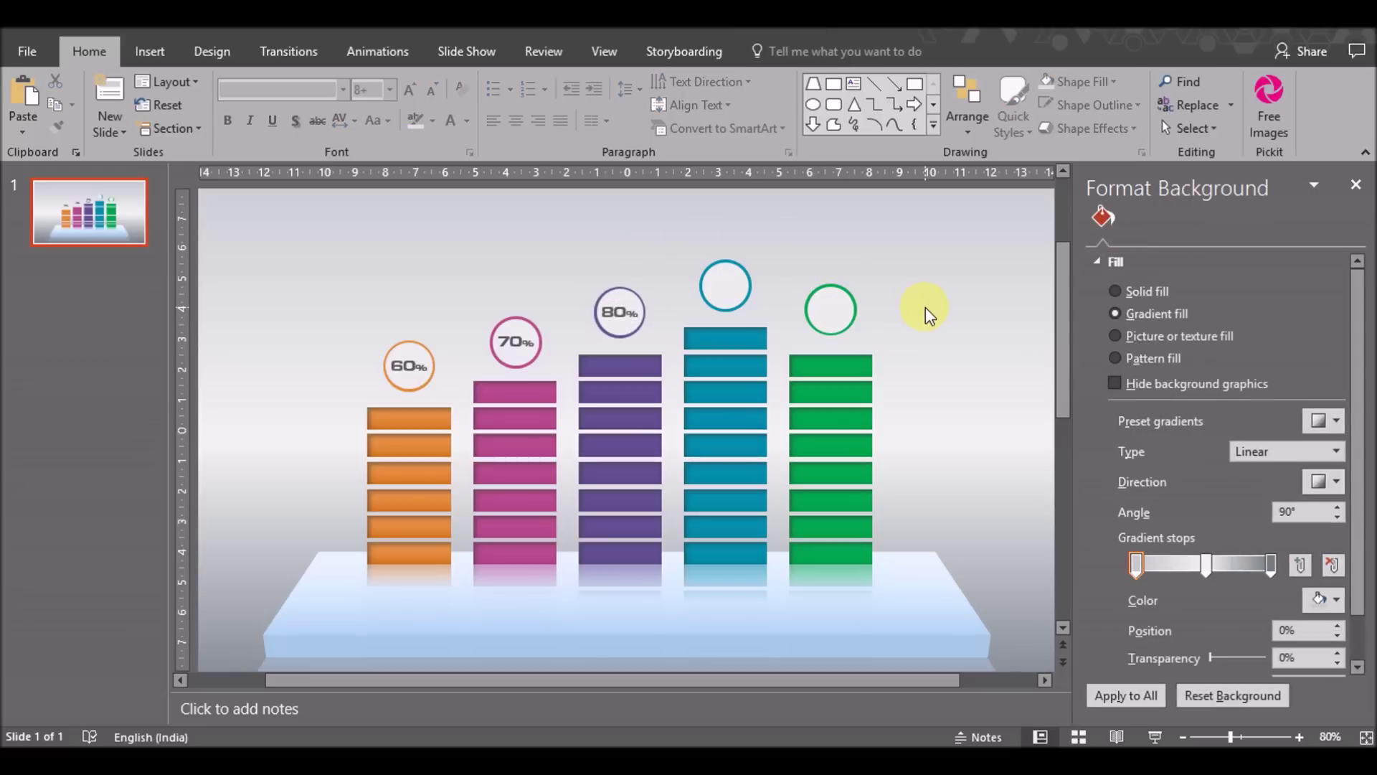
Copy and paste another duplicate of the 60% label.
key("Tab")
key("ctrl+c")
key("ctrl+v")
Move the duplicate onto the teal circle, change it to 90%, and centre it there.
left_click_drag(439, 364, 742, 276)
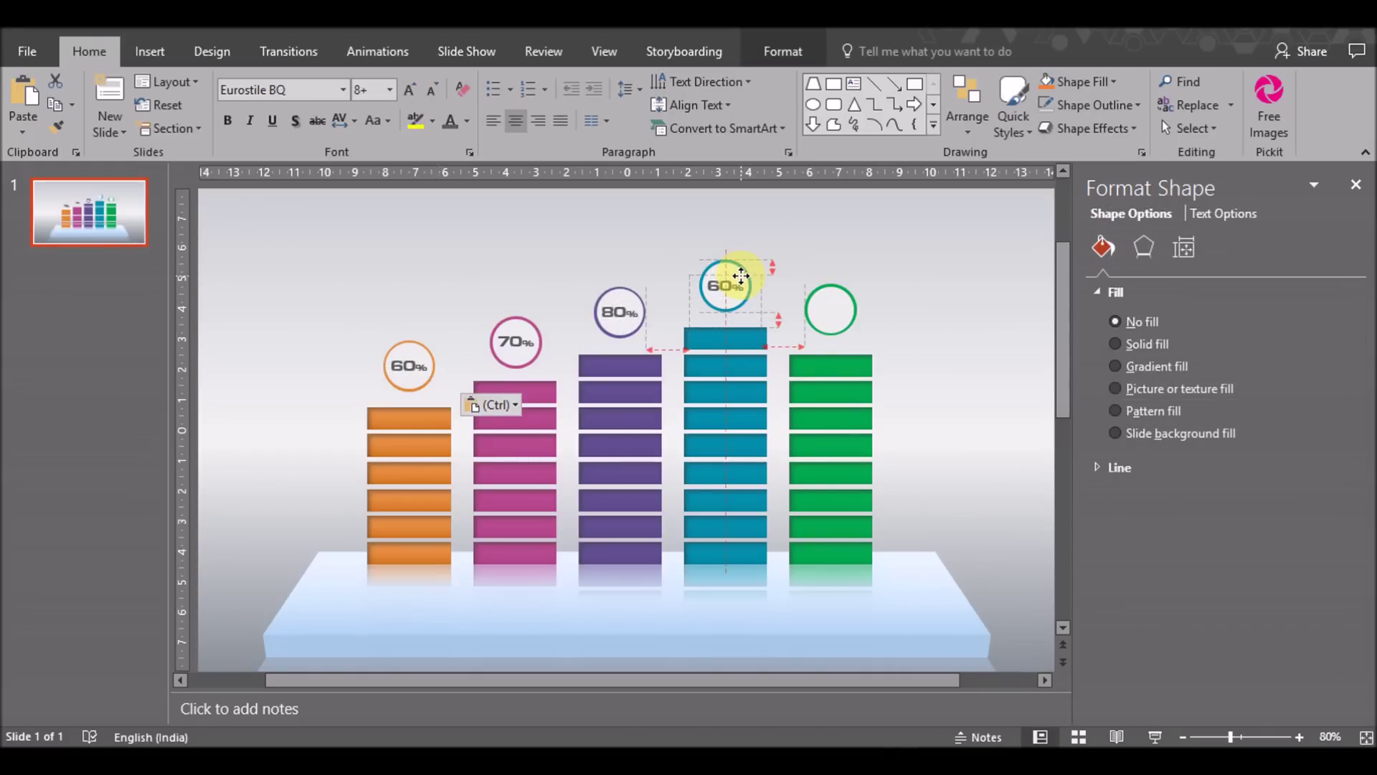
double_click(720, 286)
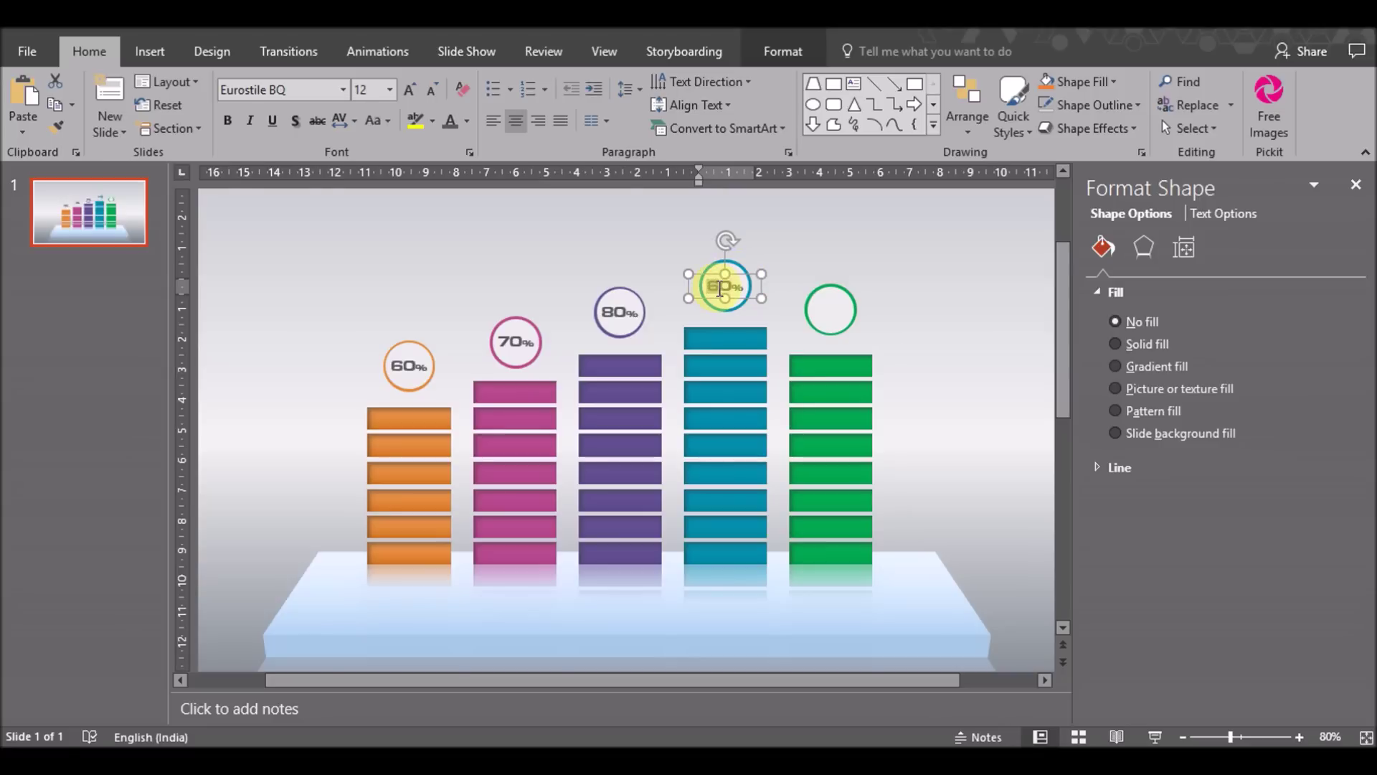
type("90")
key("Escape")
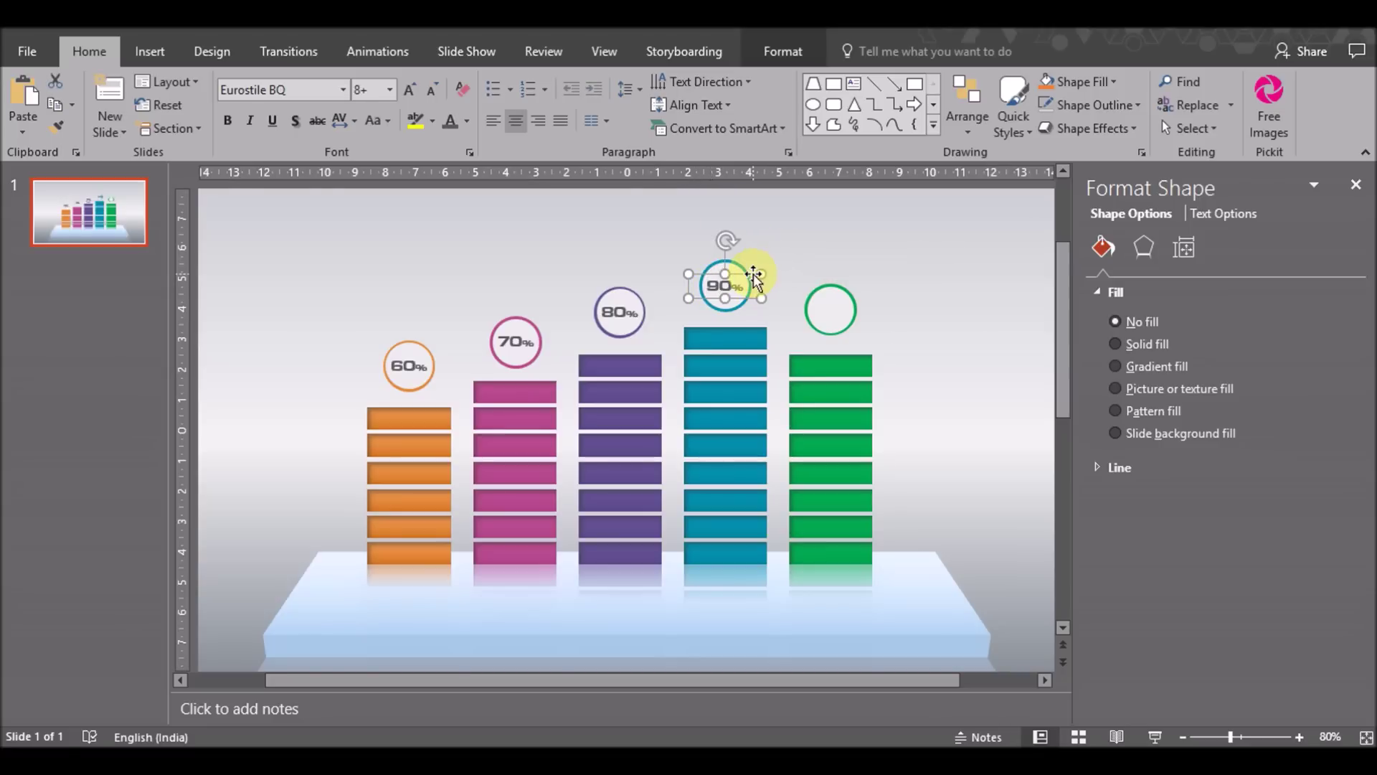
left_click(748, 295, "shift")
left_click(985, 133)
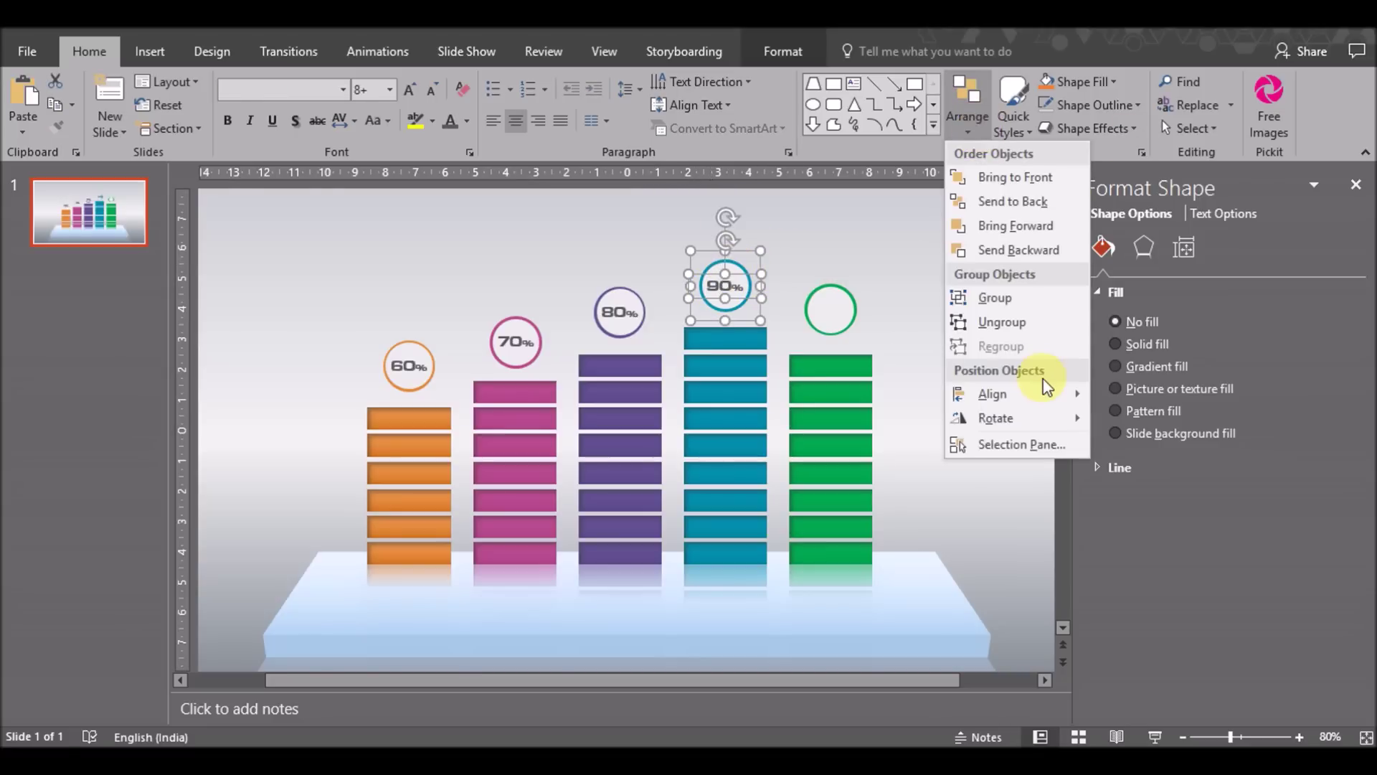
left_click(1151, 420)
mouse_move(992, 394)
left_click(983, 129)
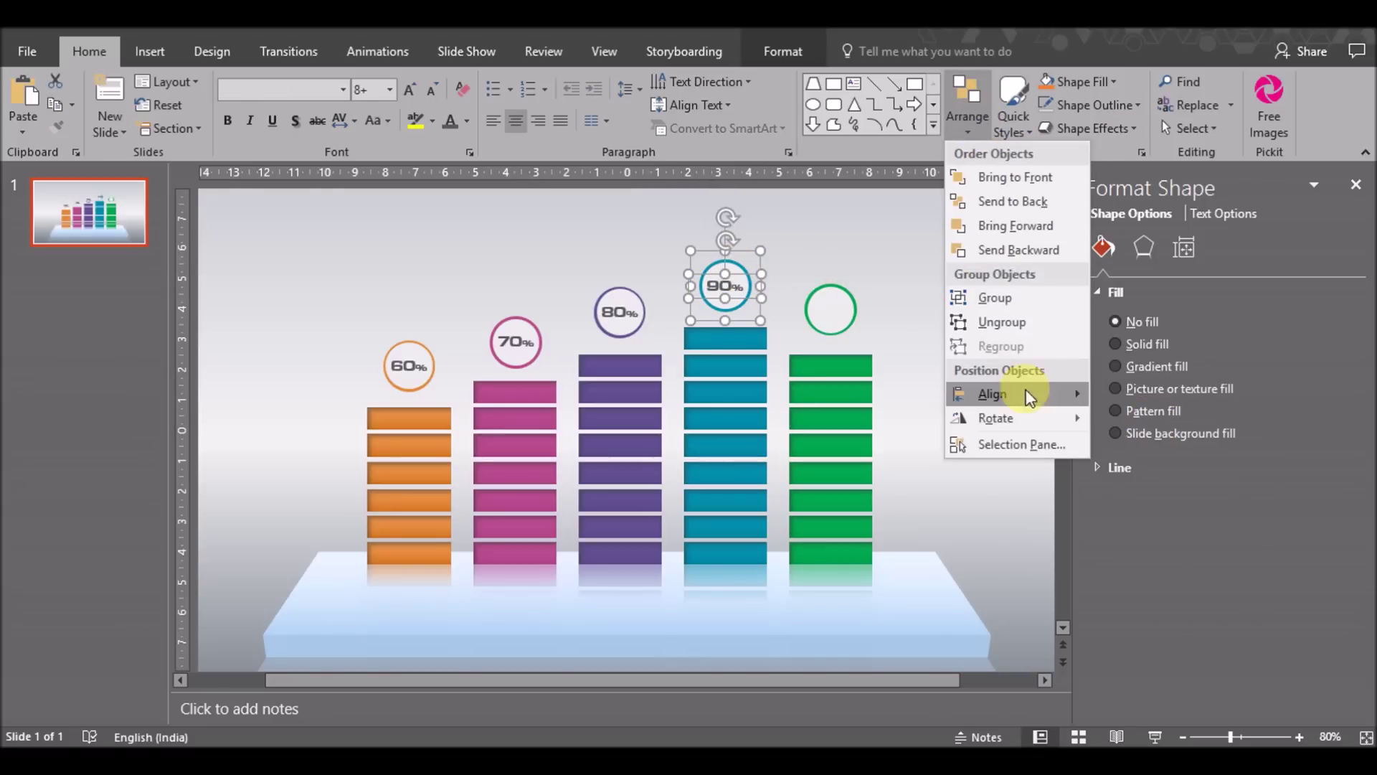
left_click(1145, 502)
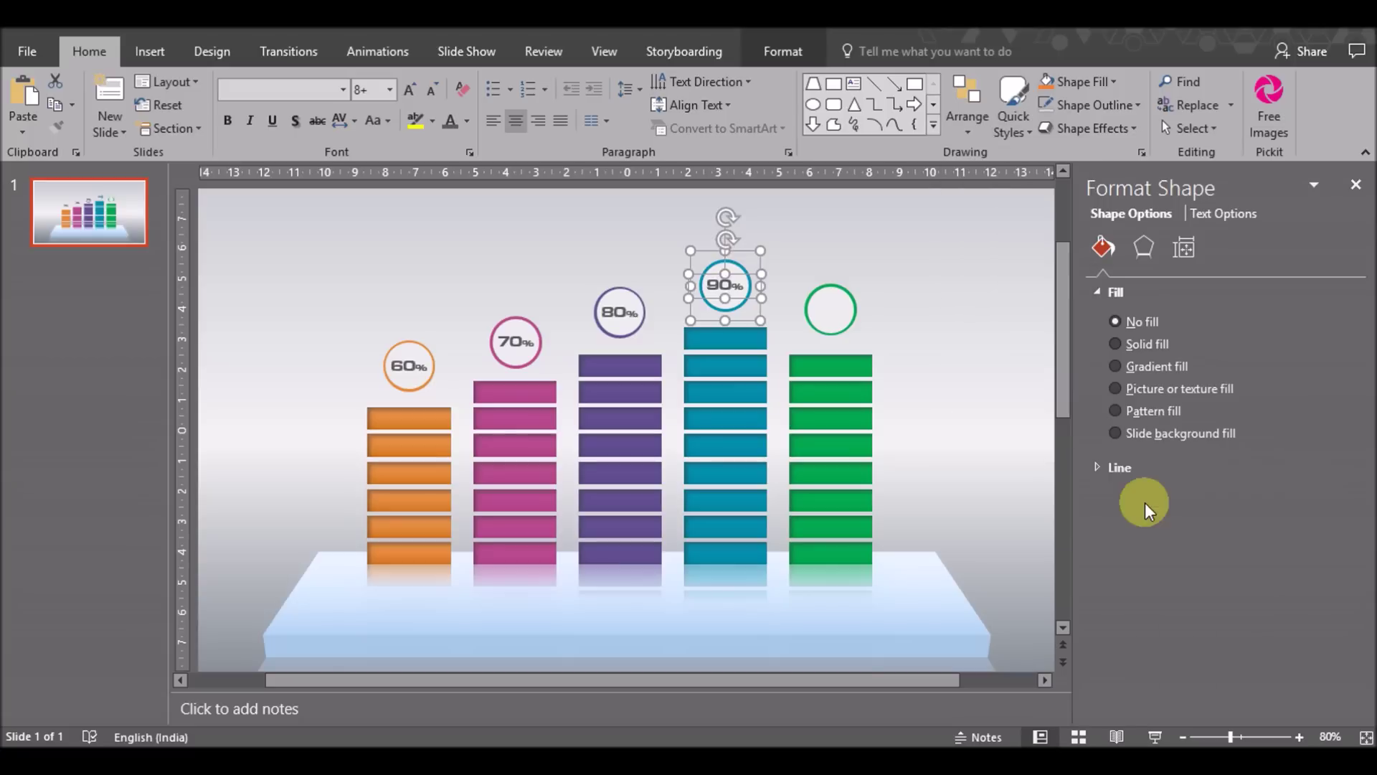
left_click(950, 324)
Paste another 60% label copy onto the green circle and change it to 80%.
left_click(409, 366)
key("ctrl+c")
key("ctrl+v")
left_click_drag(438, 370, 846, 299)
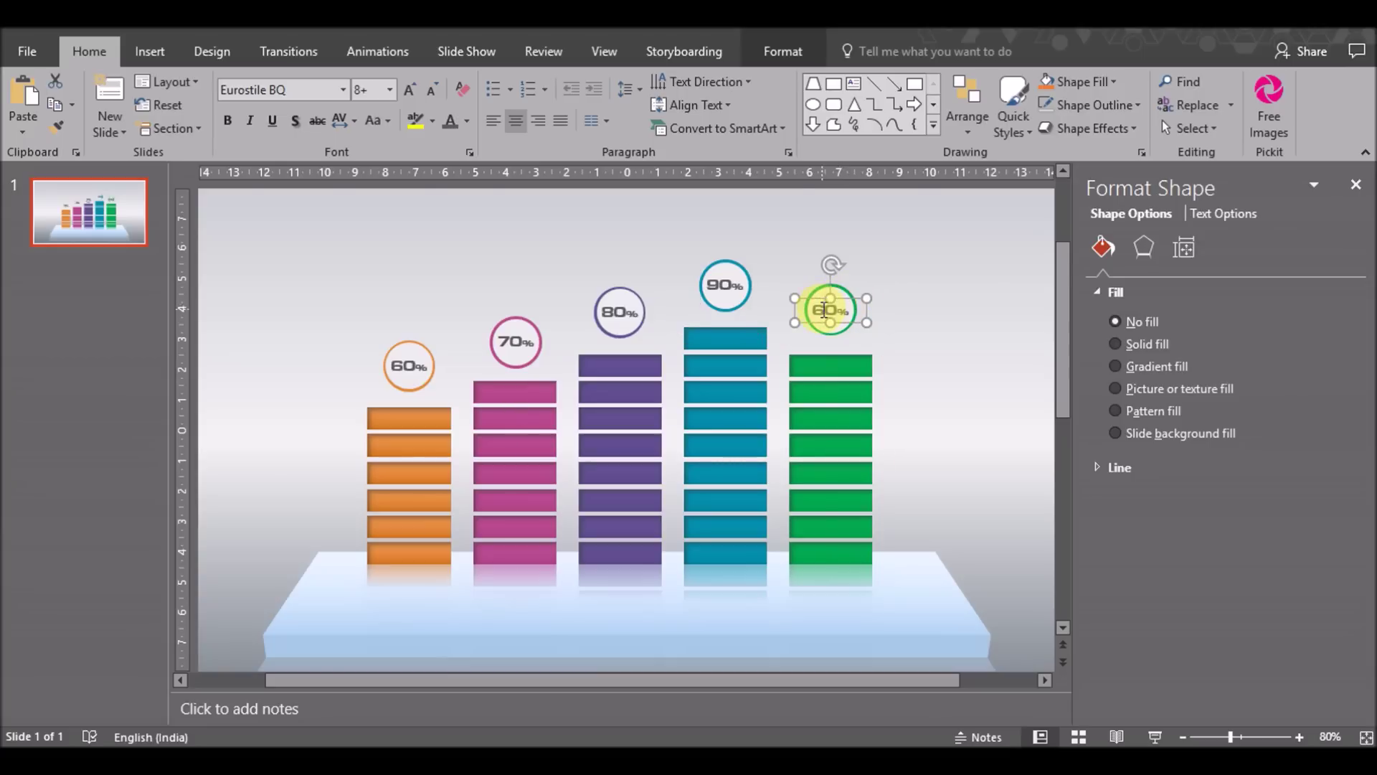
double_click(825, 310)
type("80")
left_click(841, 298)
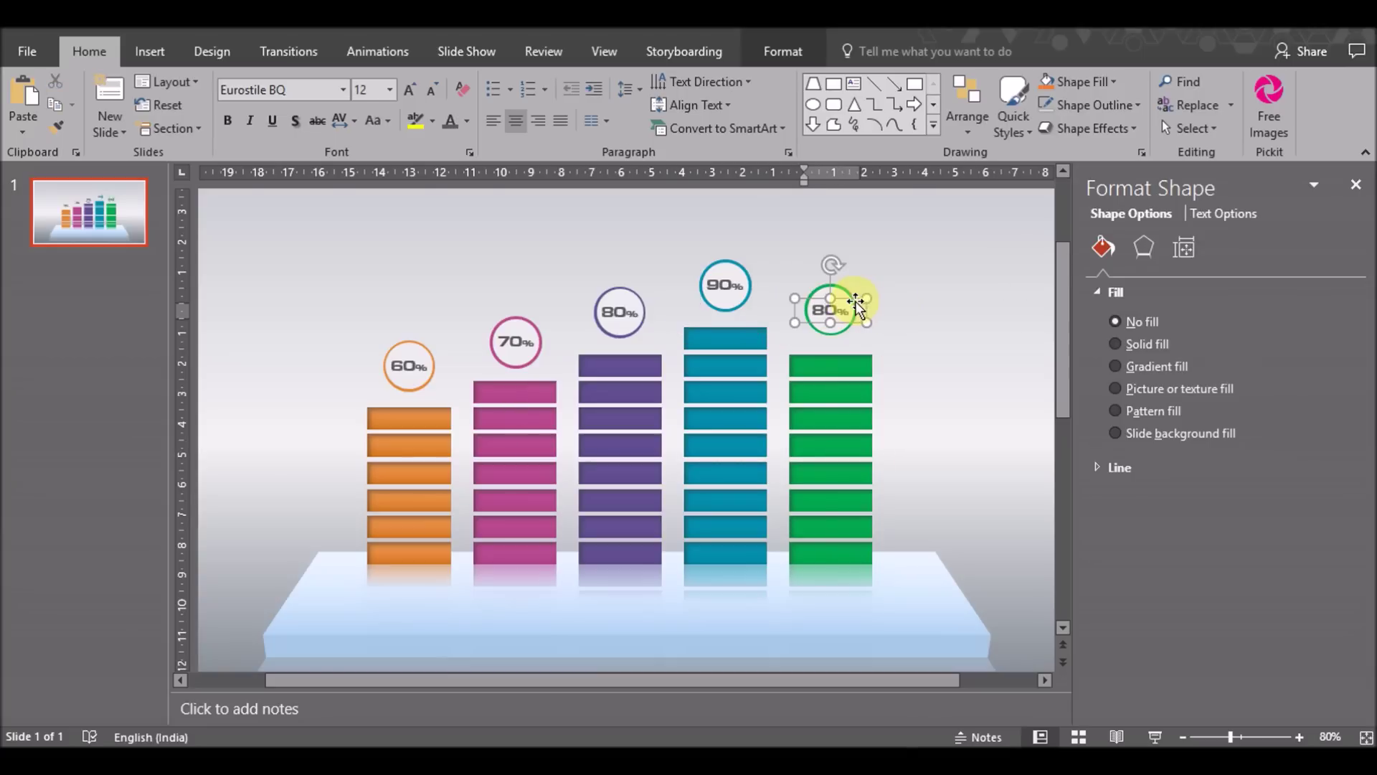
Align the 80% label center and middle with the green circle.
left_click(843, 285, "shift")
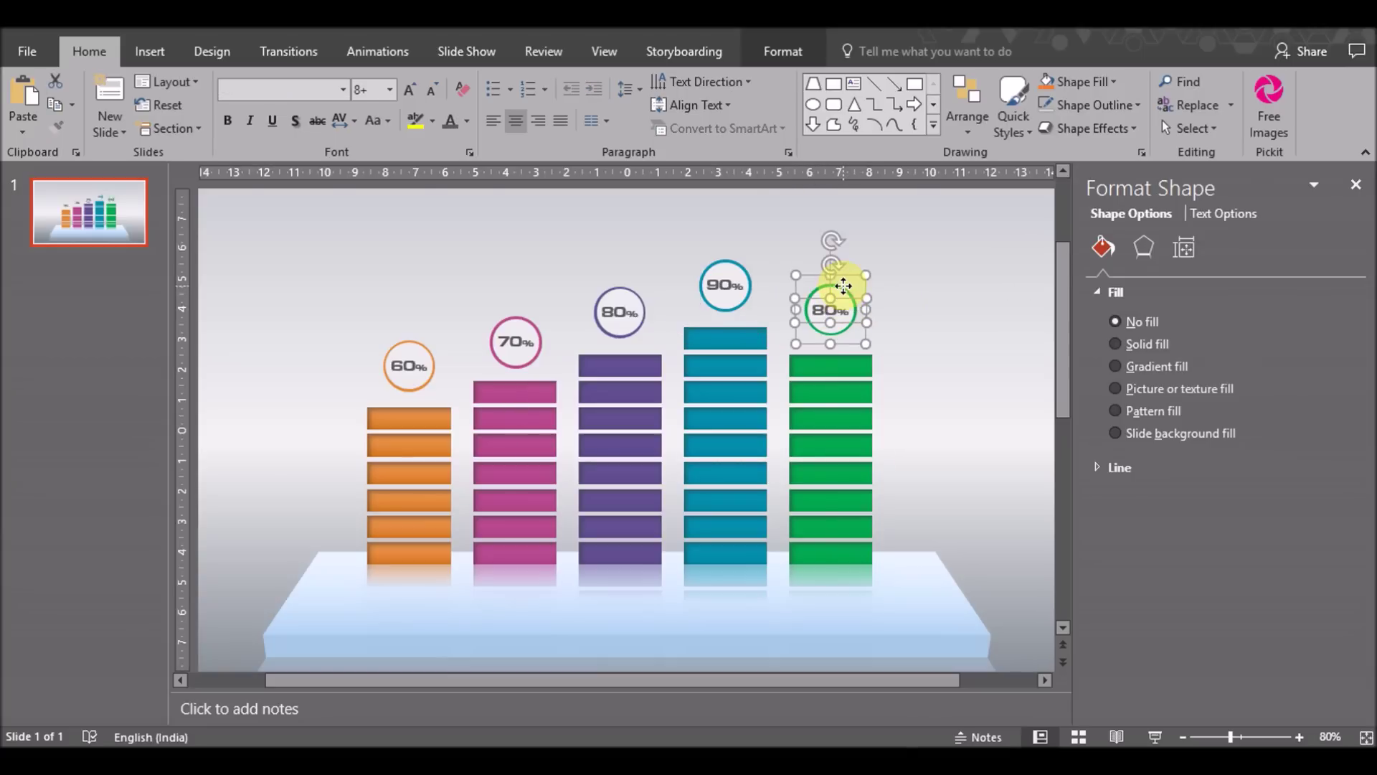
left_click(969, 114)
mouse_move(992, 394)
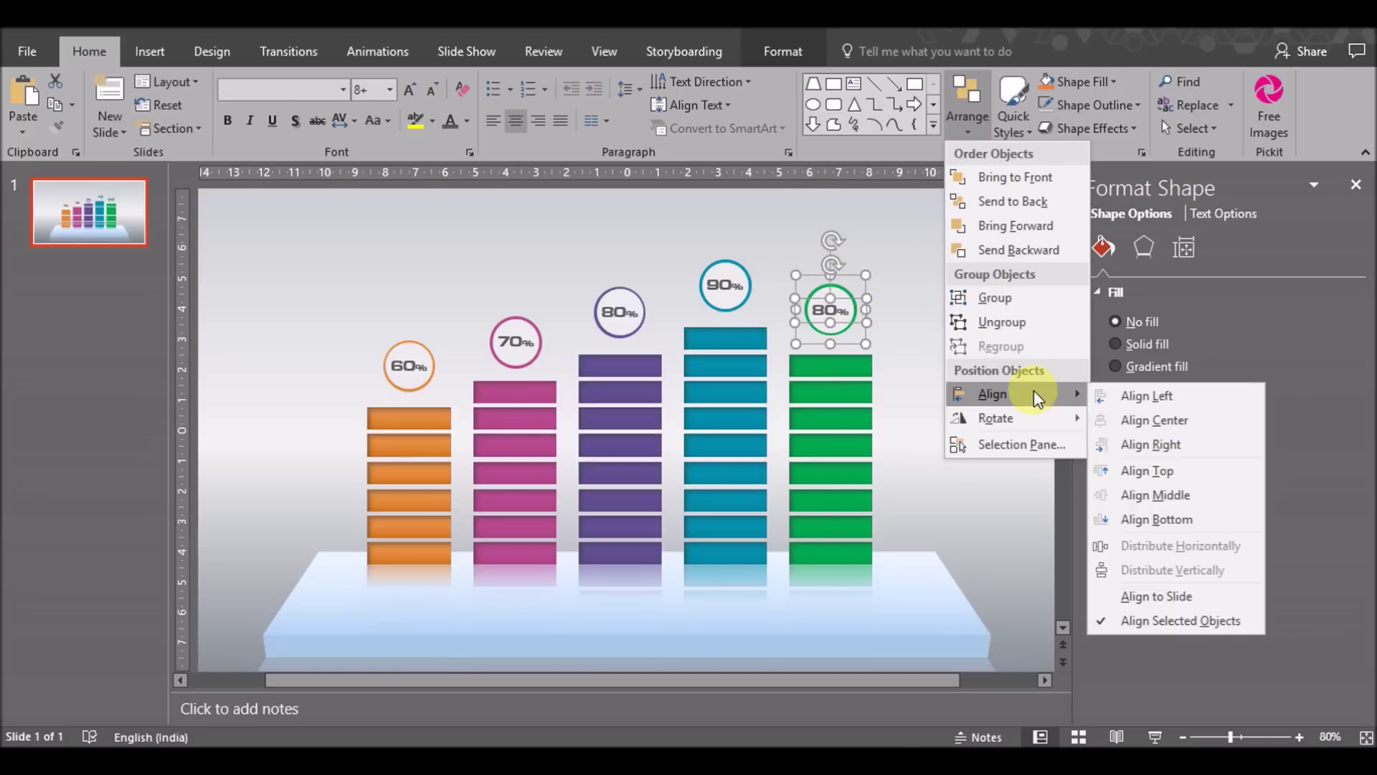
left_click(1151, 421)
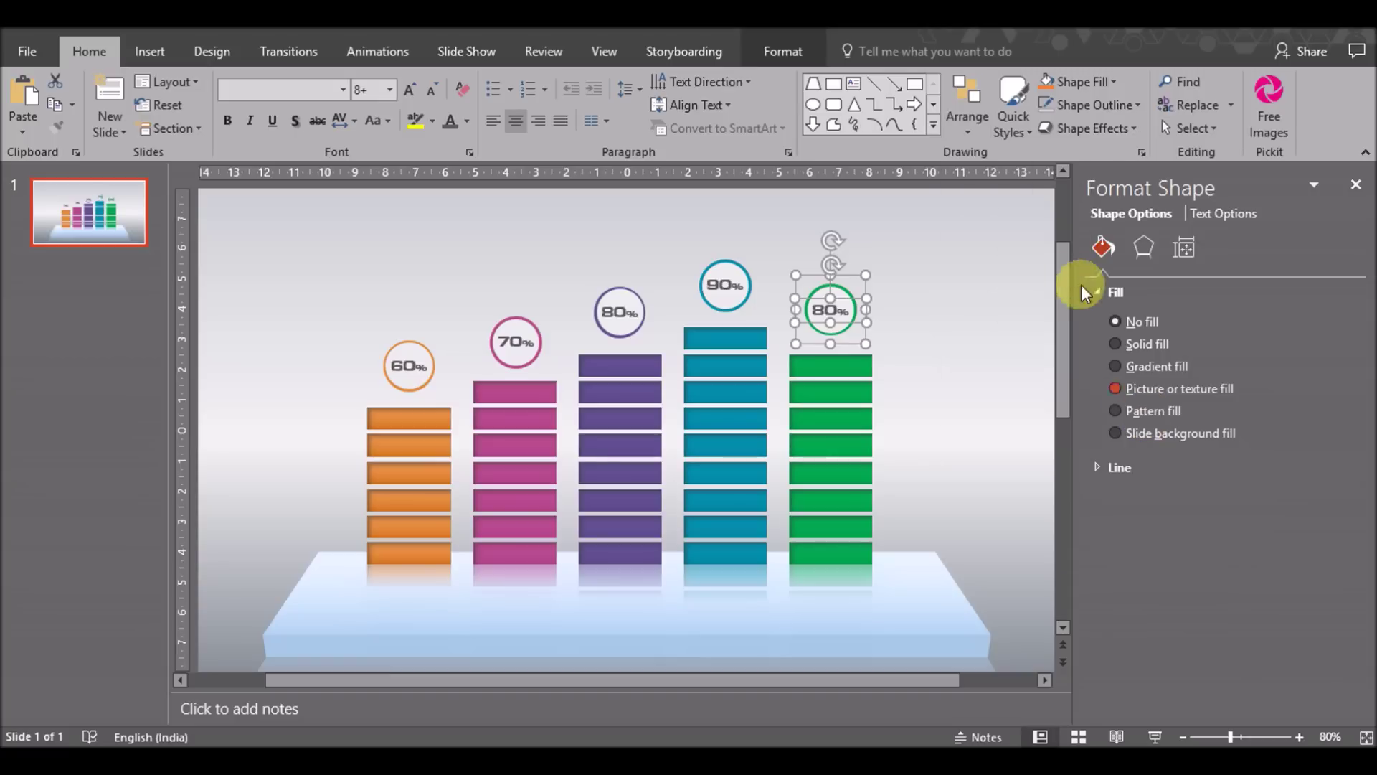
left_click(969, 112)
left_click(1181, 495)
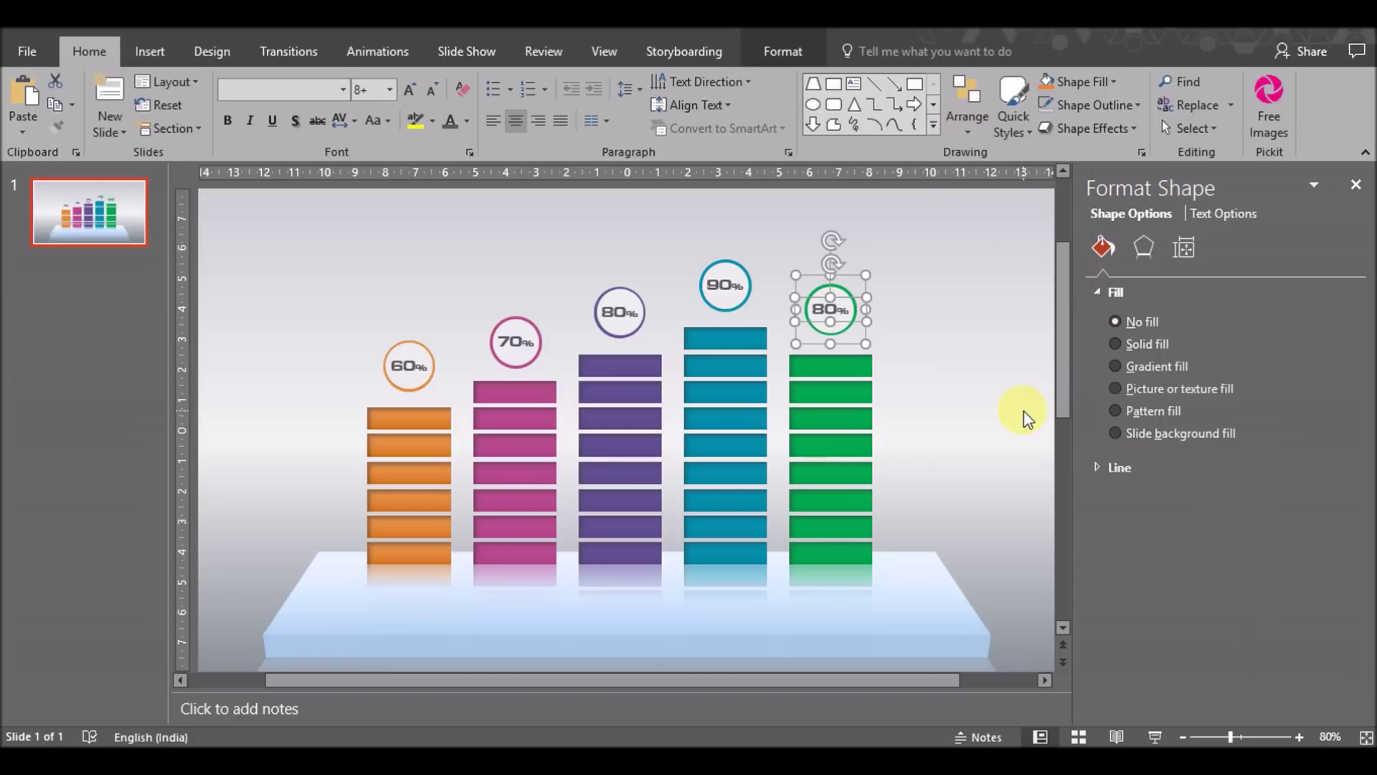
left_click(1027, 420)
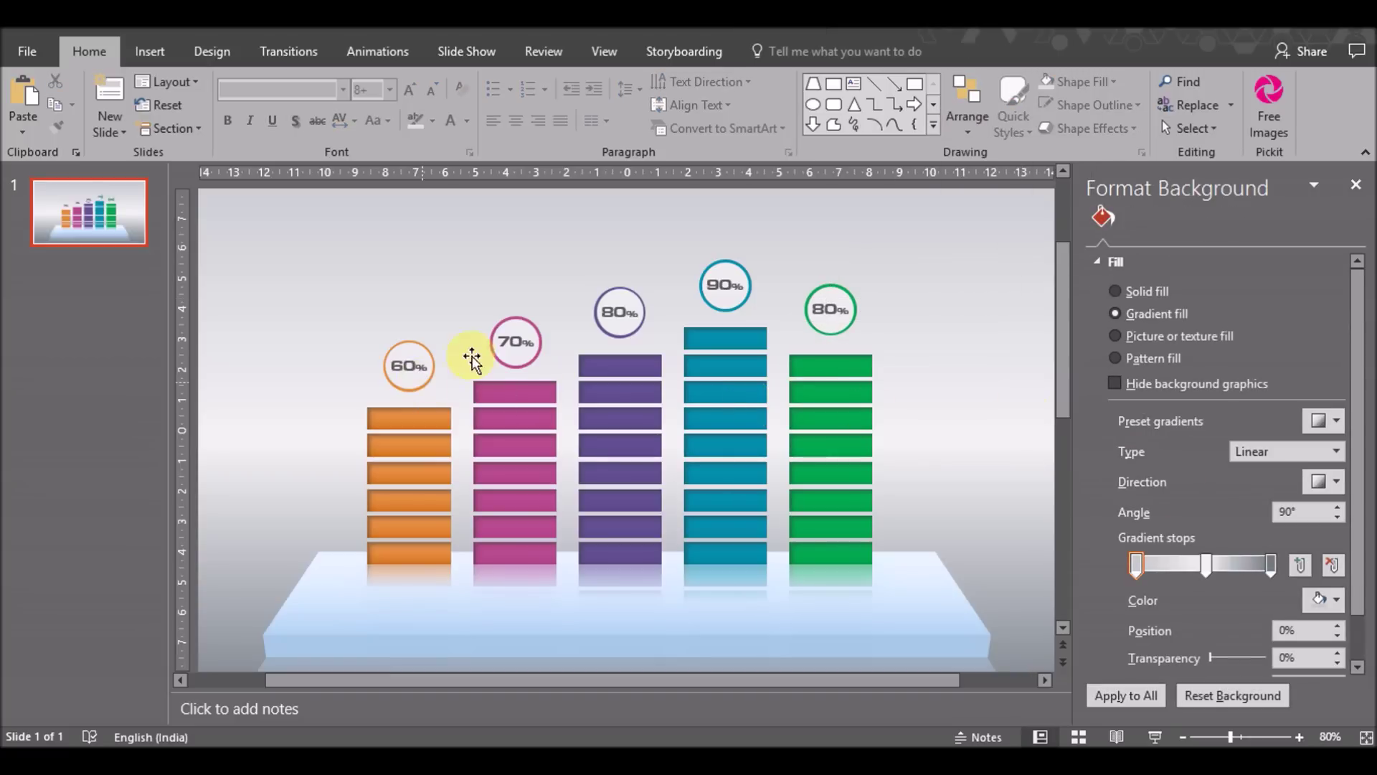
left_click(840, 316)
Lower the green 80%, teal 90%, purple 80% and 70% circles slightly toward their bars.
left_click(840, 316)
left_click_drag(846, 343, 845, 350)
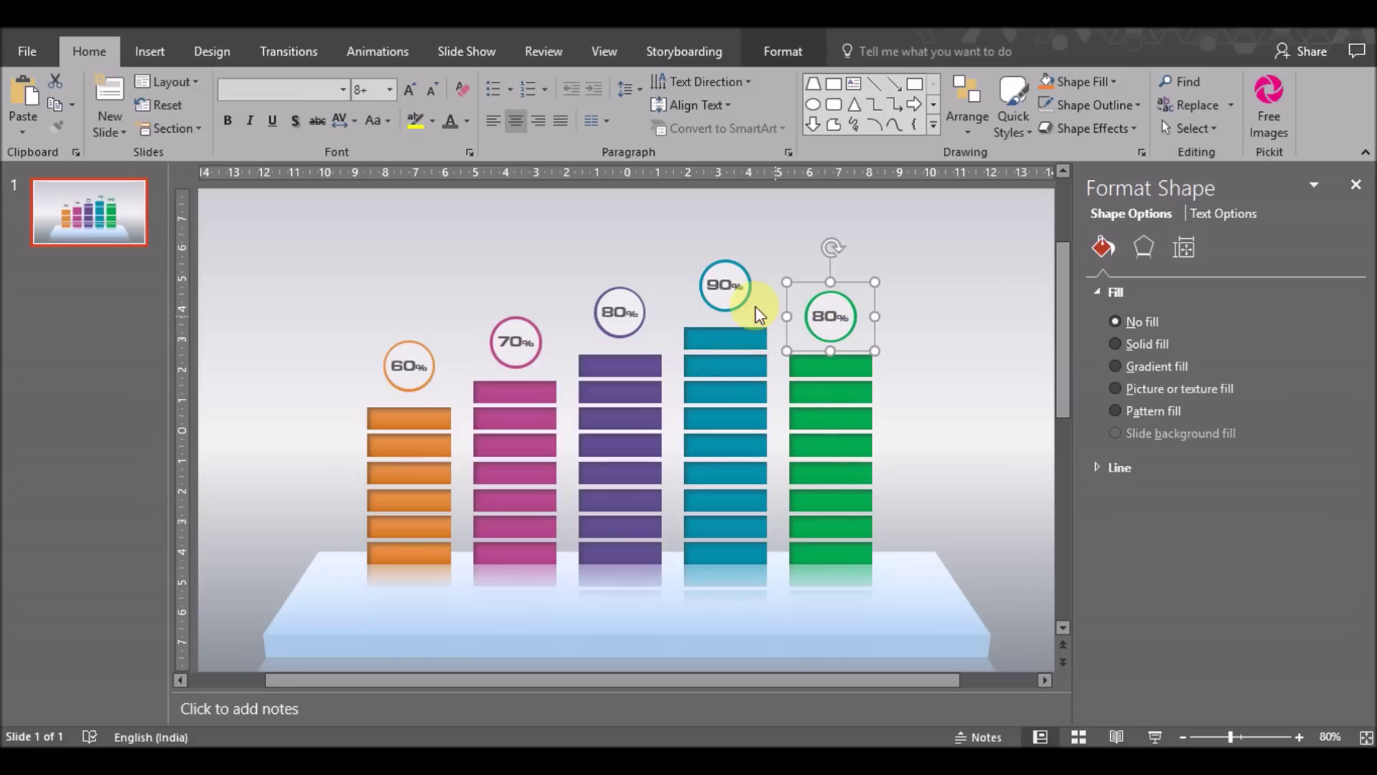
left_click(724, 290)
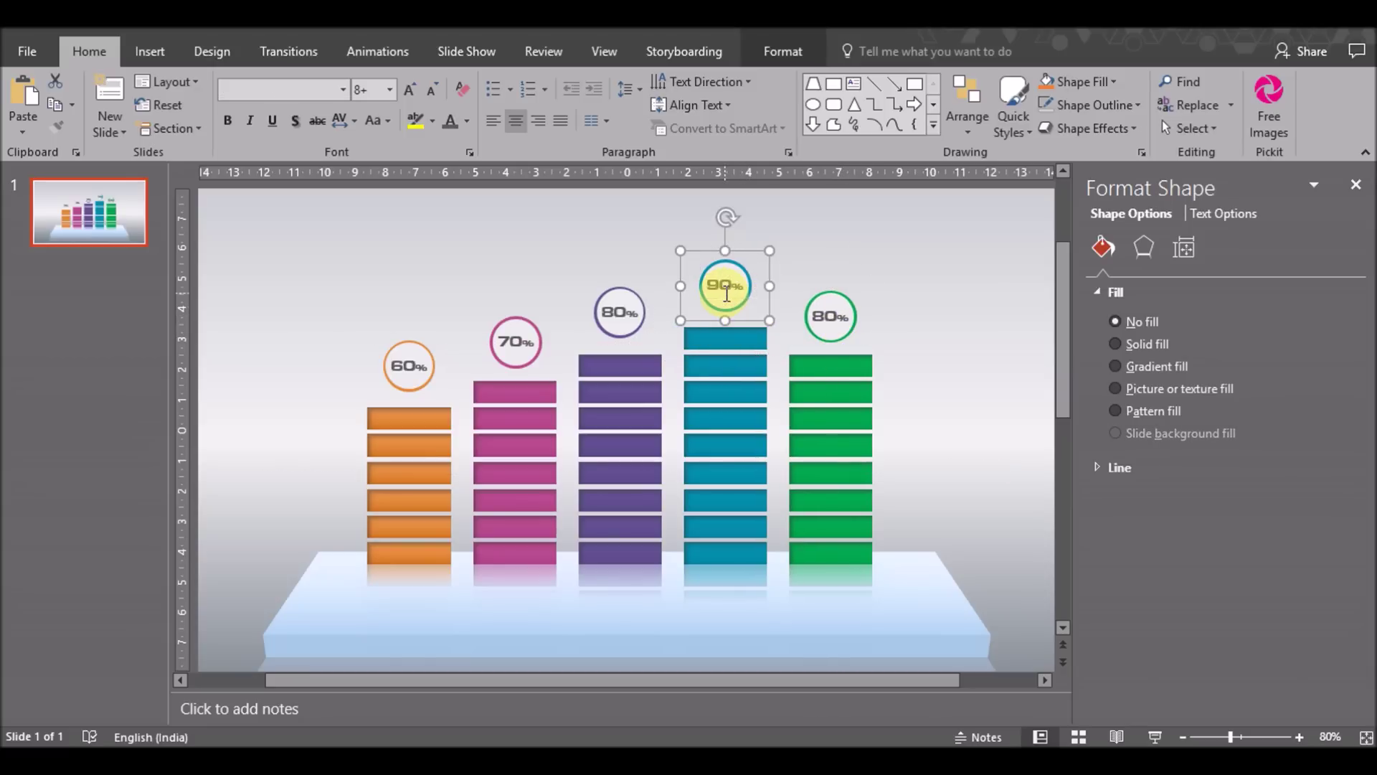
left_click_drag(748, 317, 748, 323)
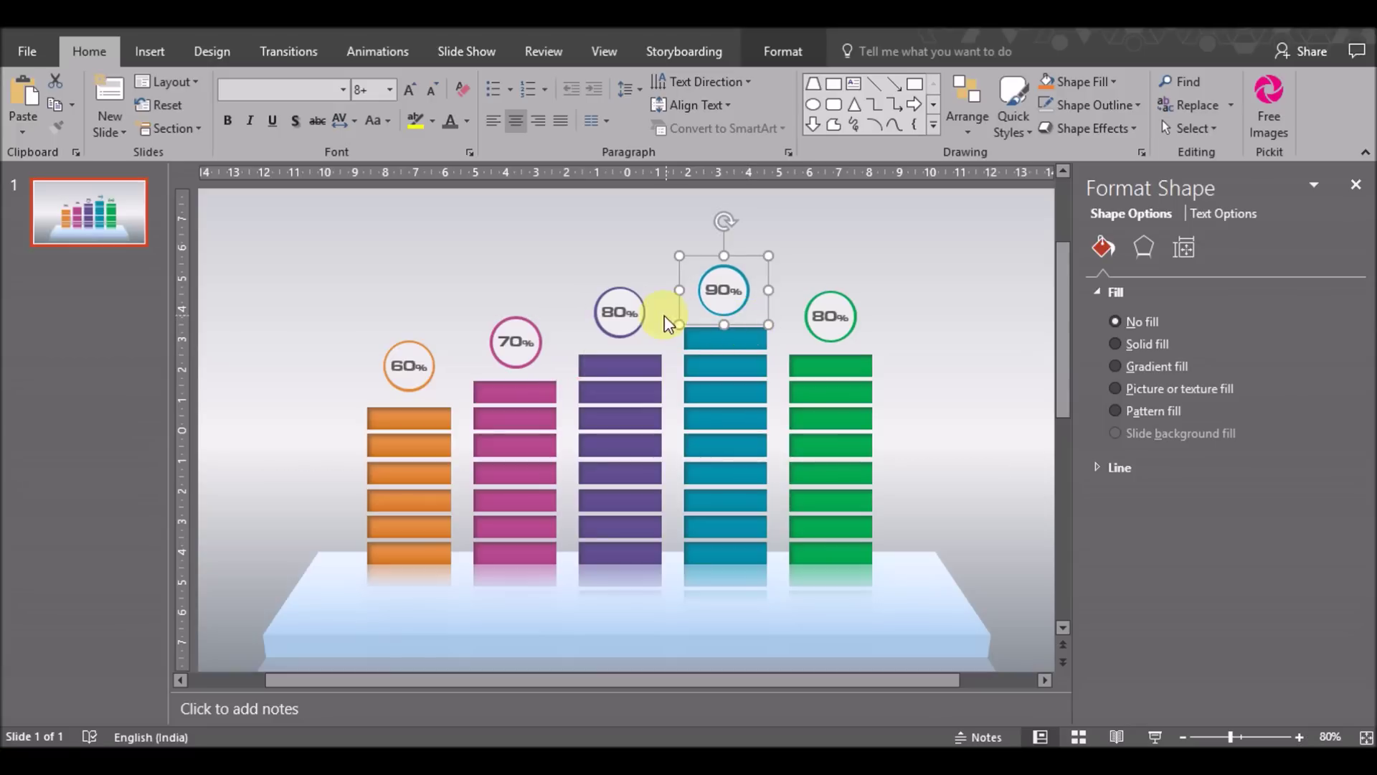
left_click(622, 316)
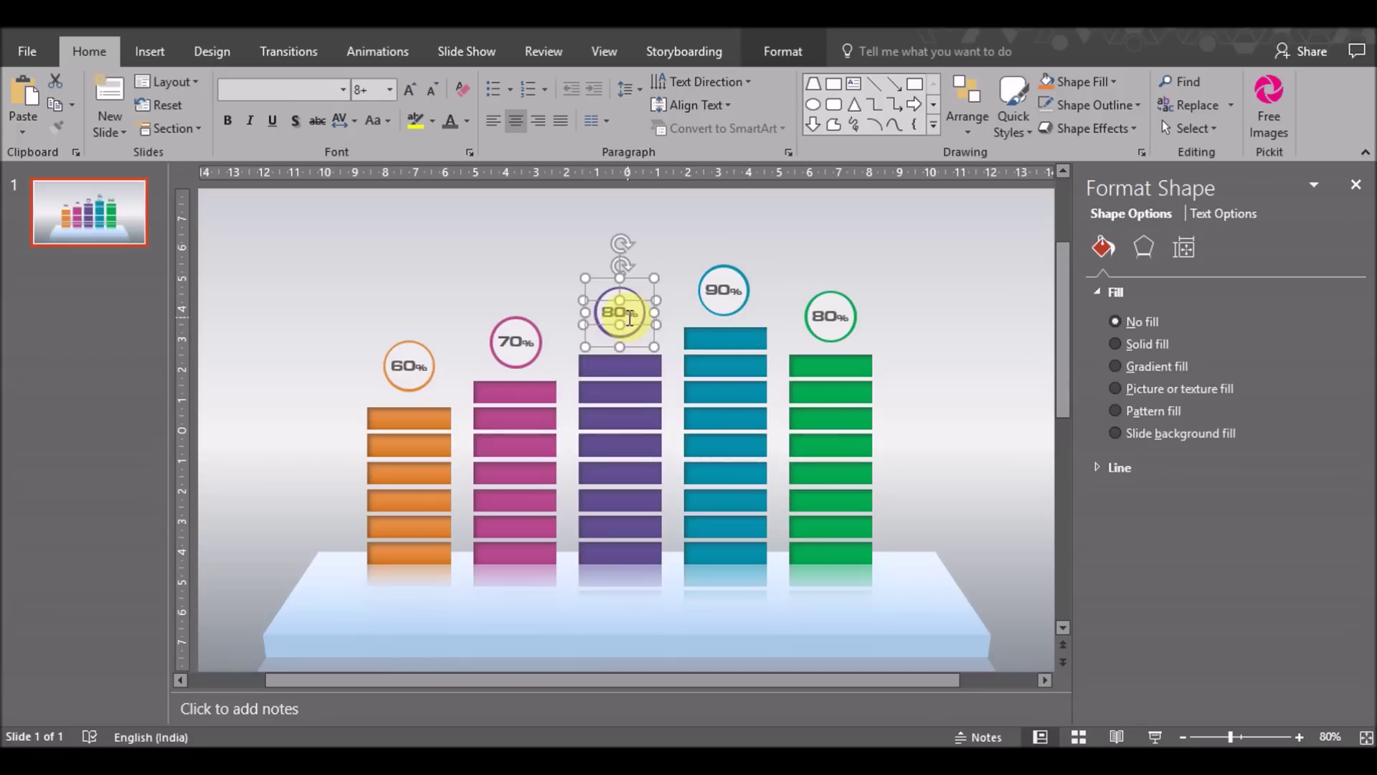
mouse_move(629, 318)
left_mouse_down()
mouse_move(635, 353)
mouse_move(625, 321)
left_mouse_up()
left_click(533, 339)
left_click(532, 338)
key("Escape")
left_click_drag(543, 378, 540, 379)
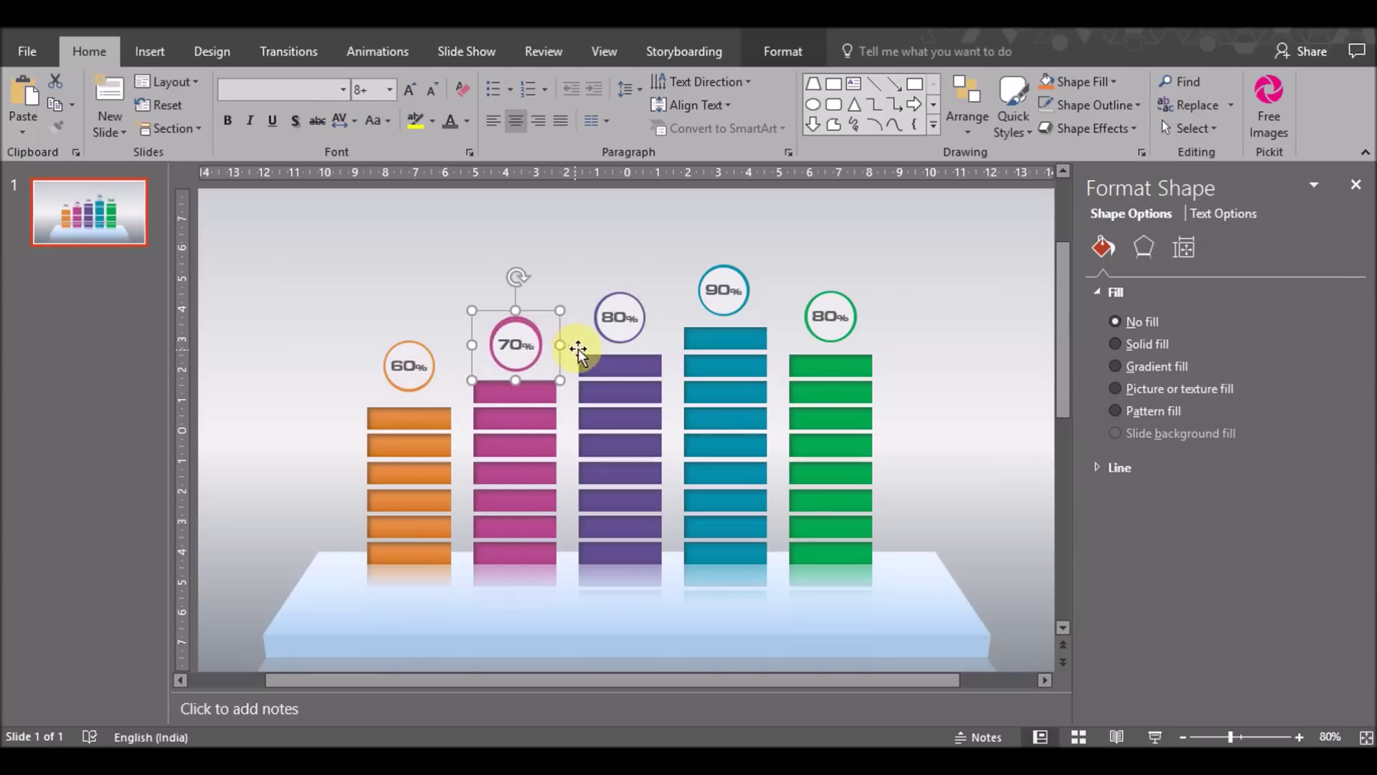
Zoom in to check the 70% circle's spacing above the magenta bar.
left_click(1299, 736)
left_click(1299, 736)
left_click(1299, 737)
left_click(1299, 737)
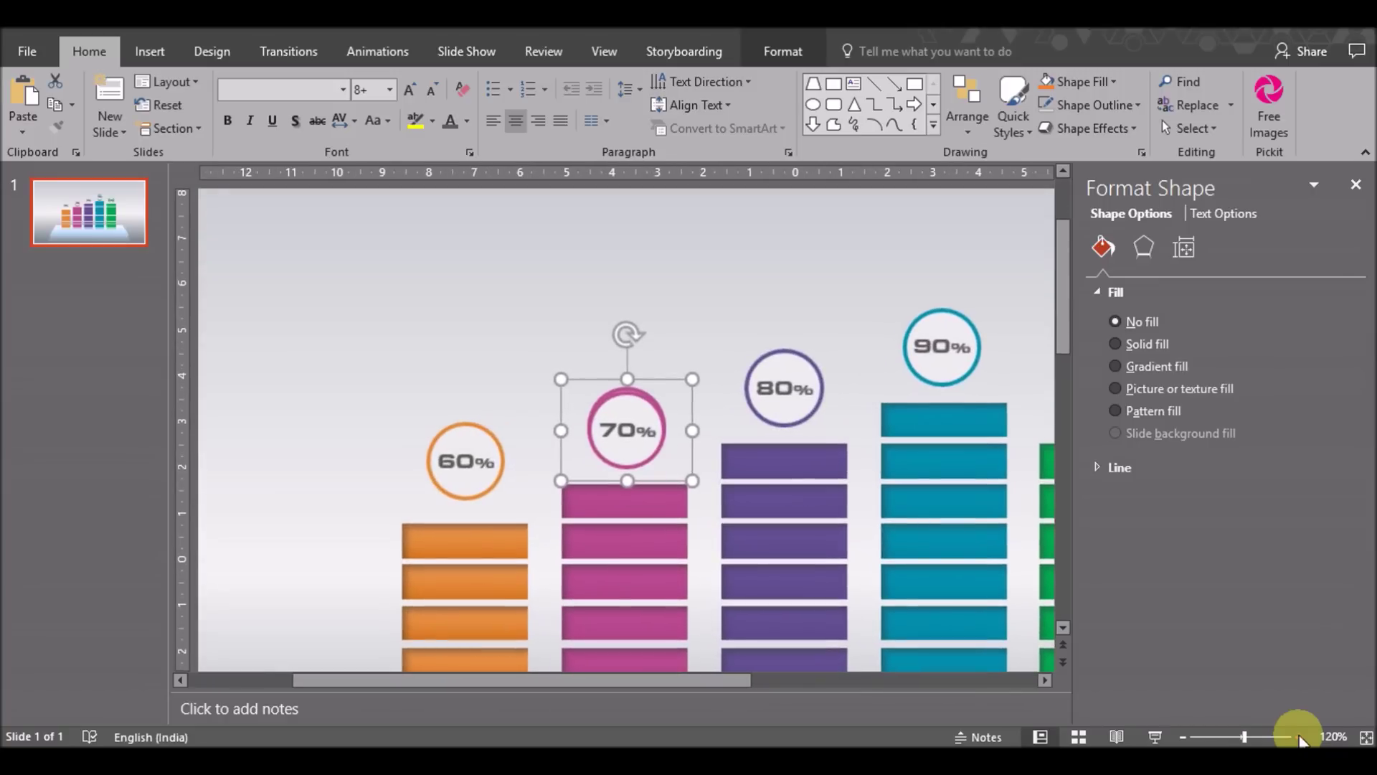
left_click(1299, 736)
left_click(1299, 737)
left_click(1299, 737)
left_click(1299, 737)
left_click(1299, 736)
left_click(1298, 737)
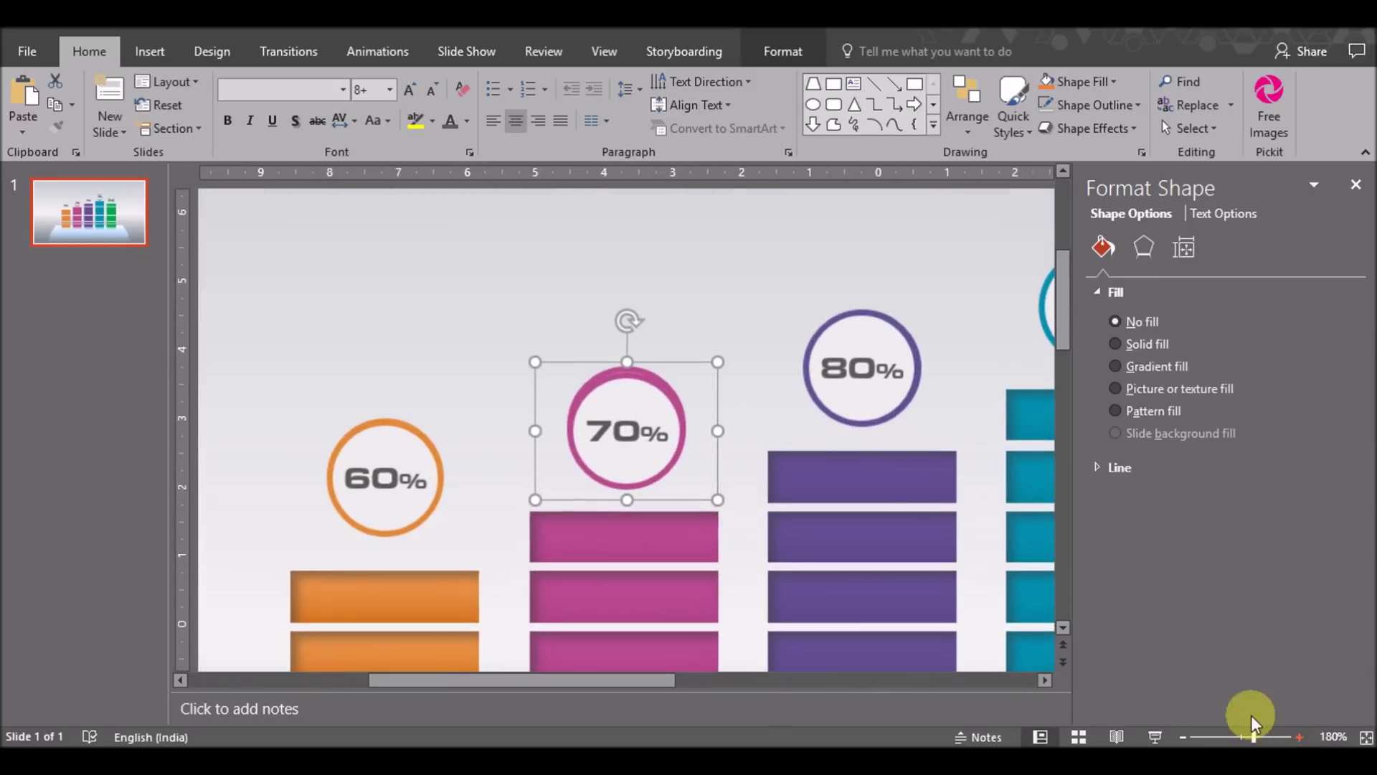
left_click(749, 373)
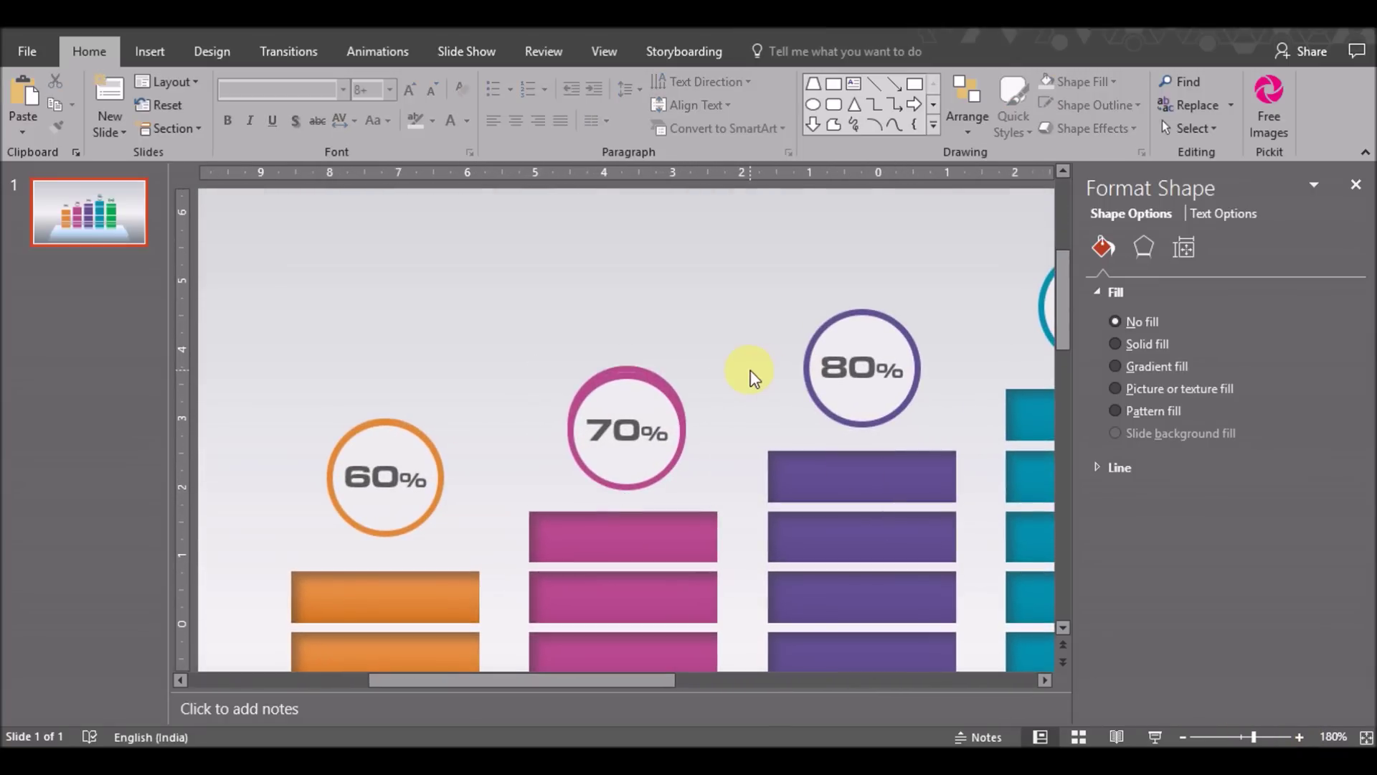
left_click(613, 389)
mouse_move(644, 681)
left_mouse_down()
mouse_move(928, 681)
mouse_move(468, 705)
mouse_move(668, 670)
left_mouse_up()
Zoom back out and nudge the 70% circle down just above its bar.
left_click(1184, 737)
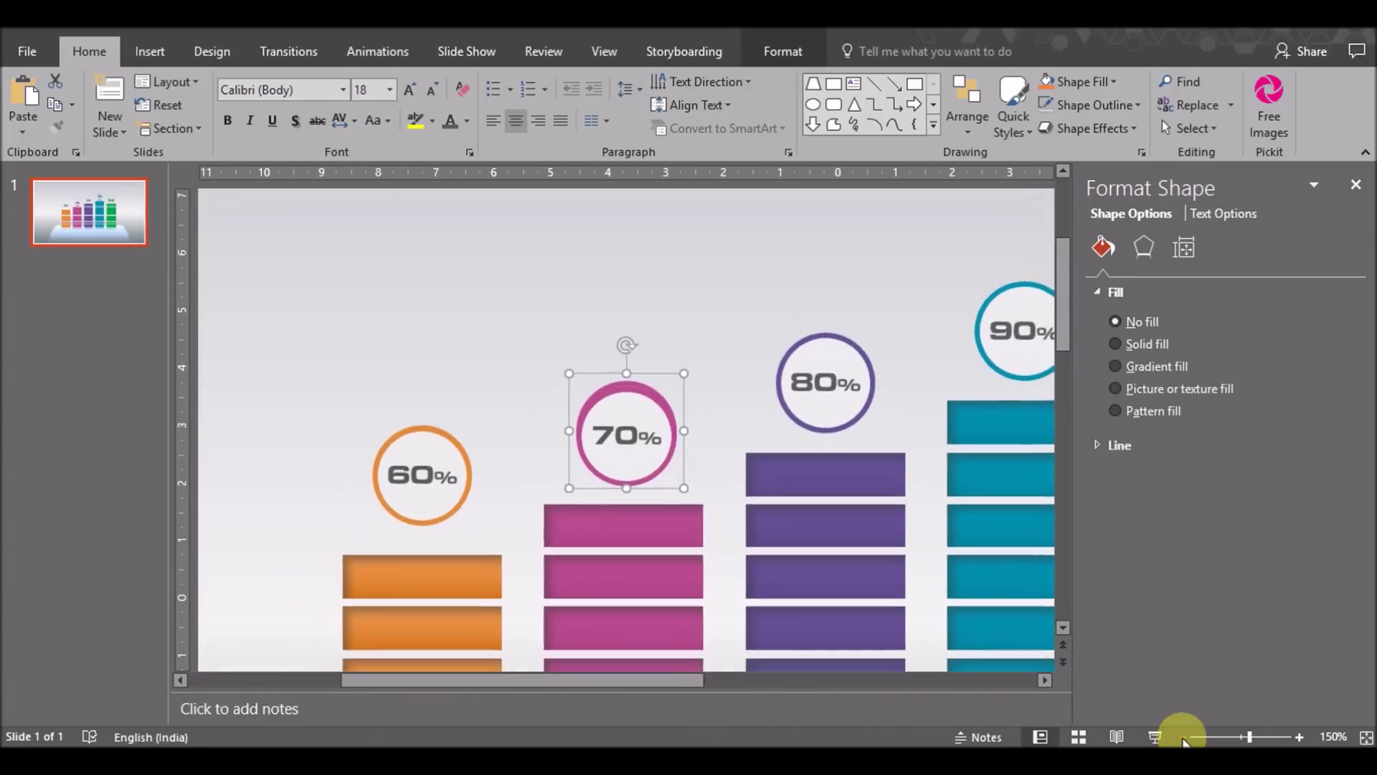
left_click(1184, 737)
left_click(1184, 738)
left_click(1185, 737)
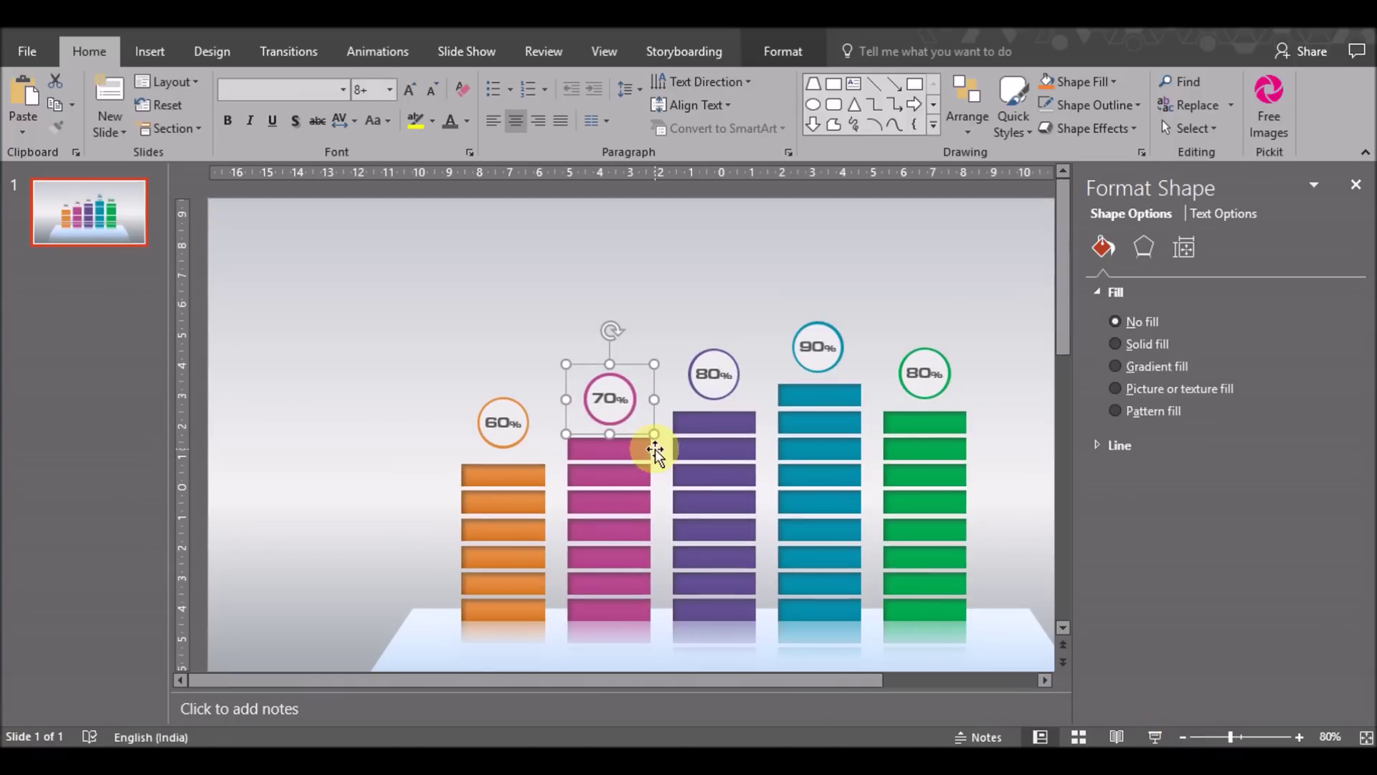
left_click_drag(635, 431, 634, 439)
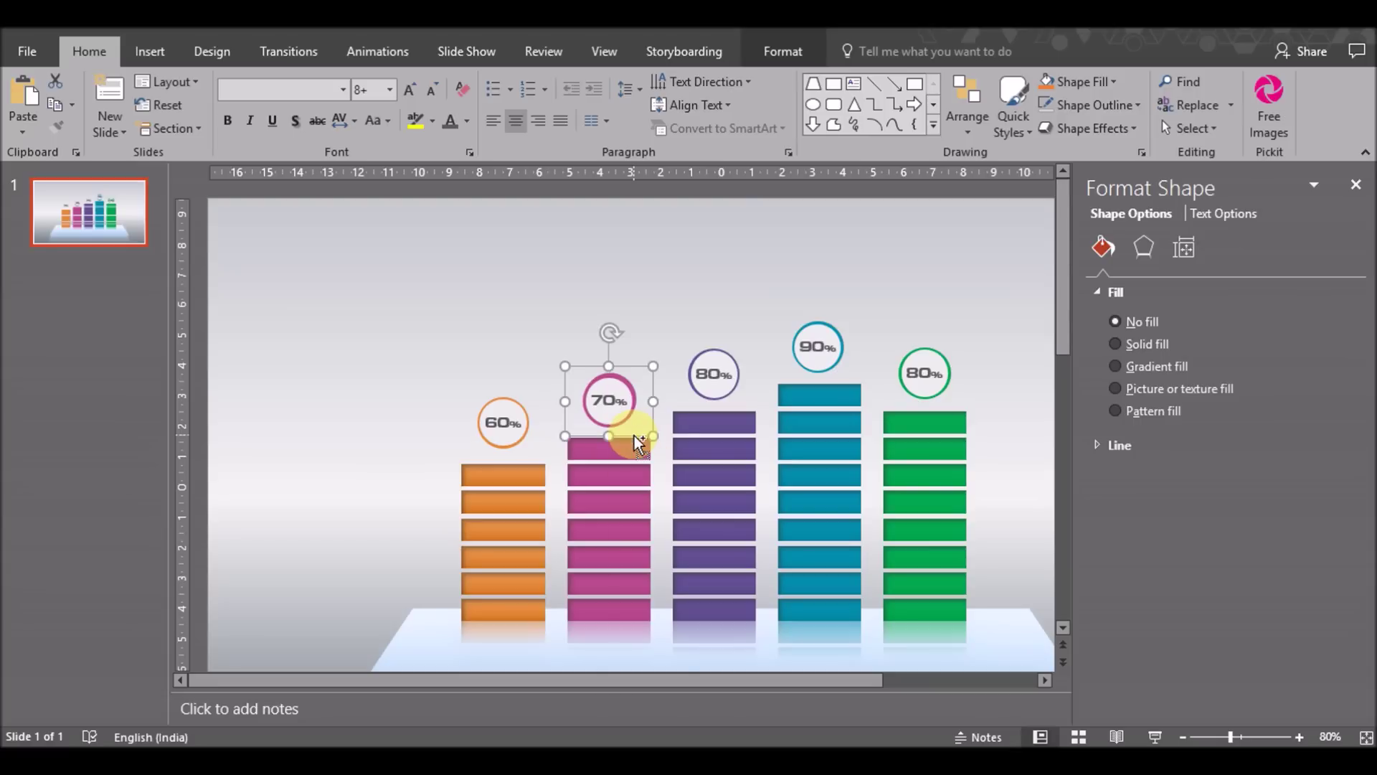
left_click(577, 343)
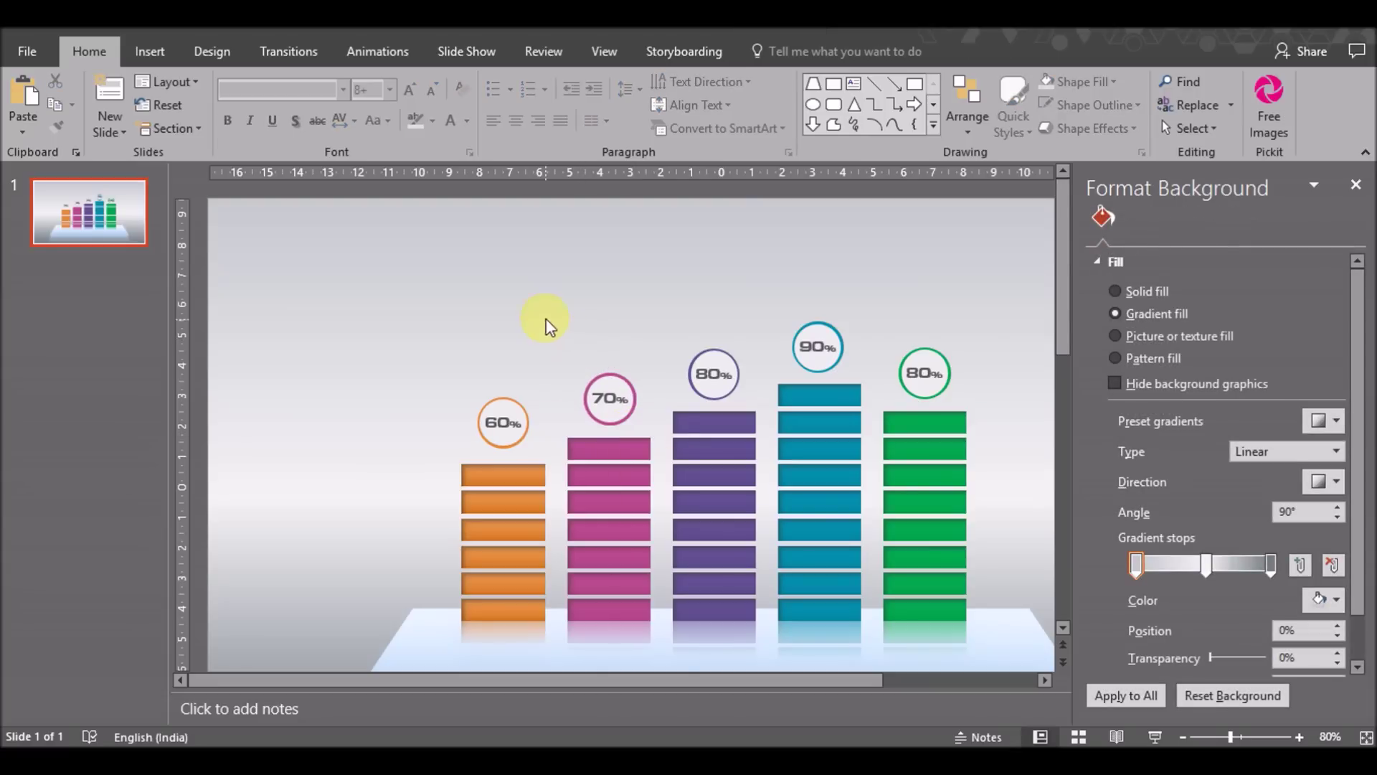
Lower the 70% and 60% circles closer to their bars.
left_click_drag(543, 318, 665, 437)
left_click(632, 391)
left_click_drag(625, 433, 623, 435)
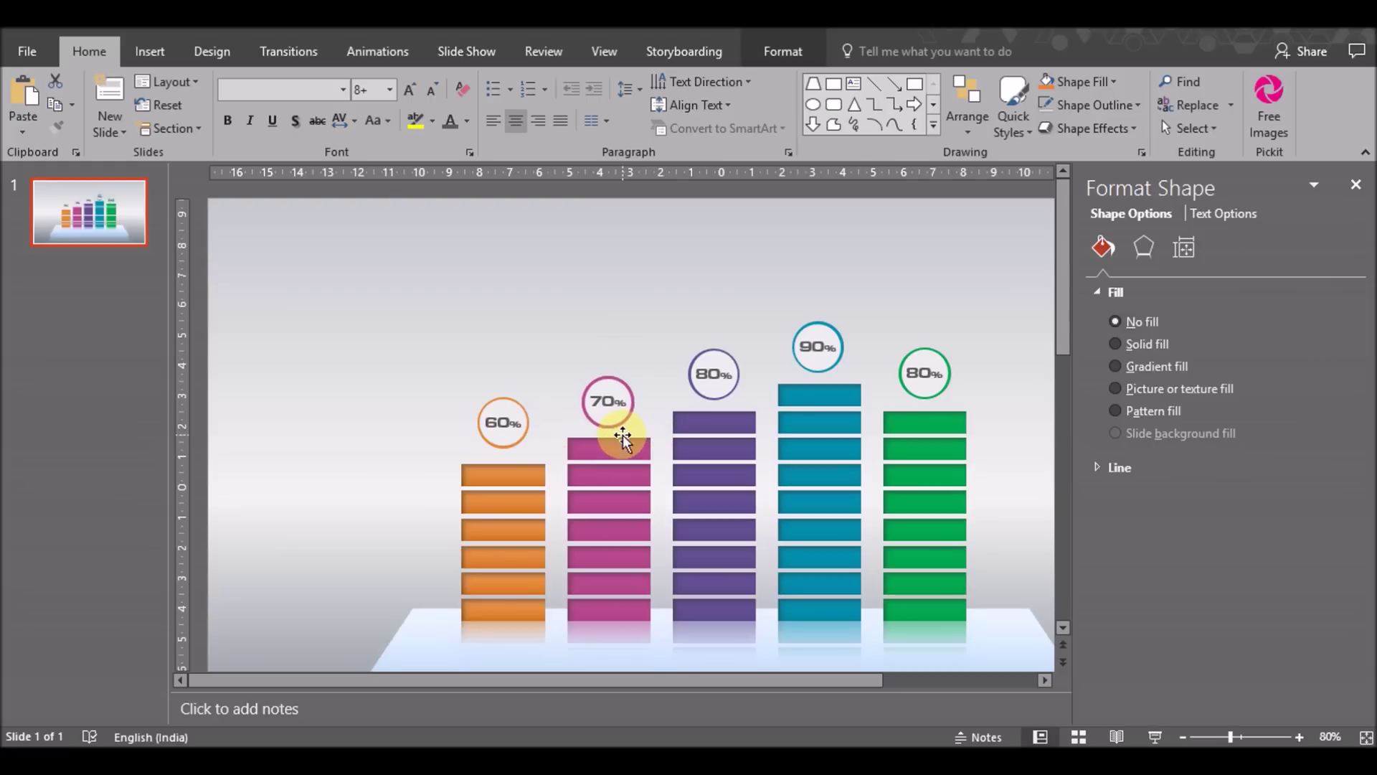
left_click(504, 429)
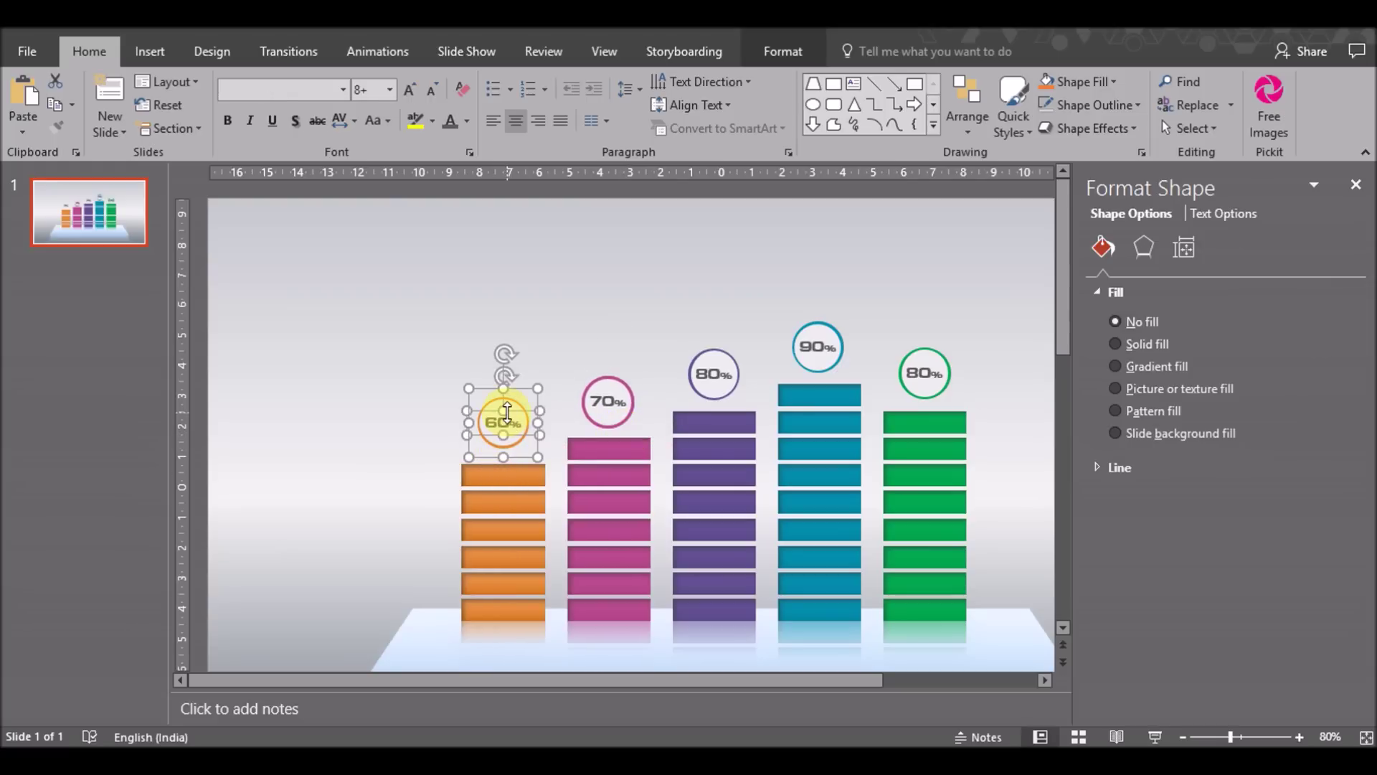
left_click_drag(507, 413, 520, 463)
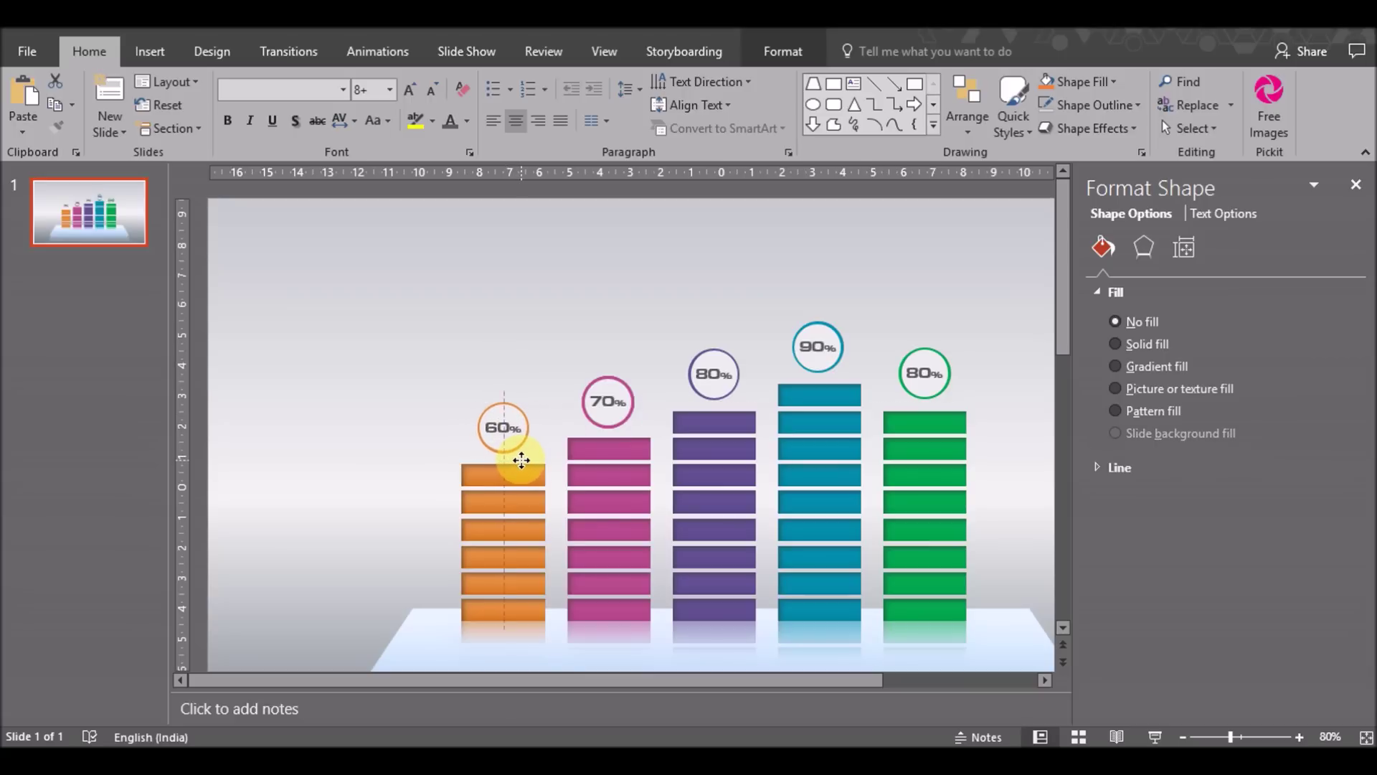
Ungroup the bar chart into its separate shapes.
left_click(513, 451)
left_click(509, 500)
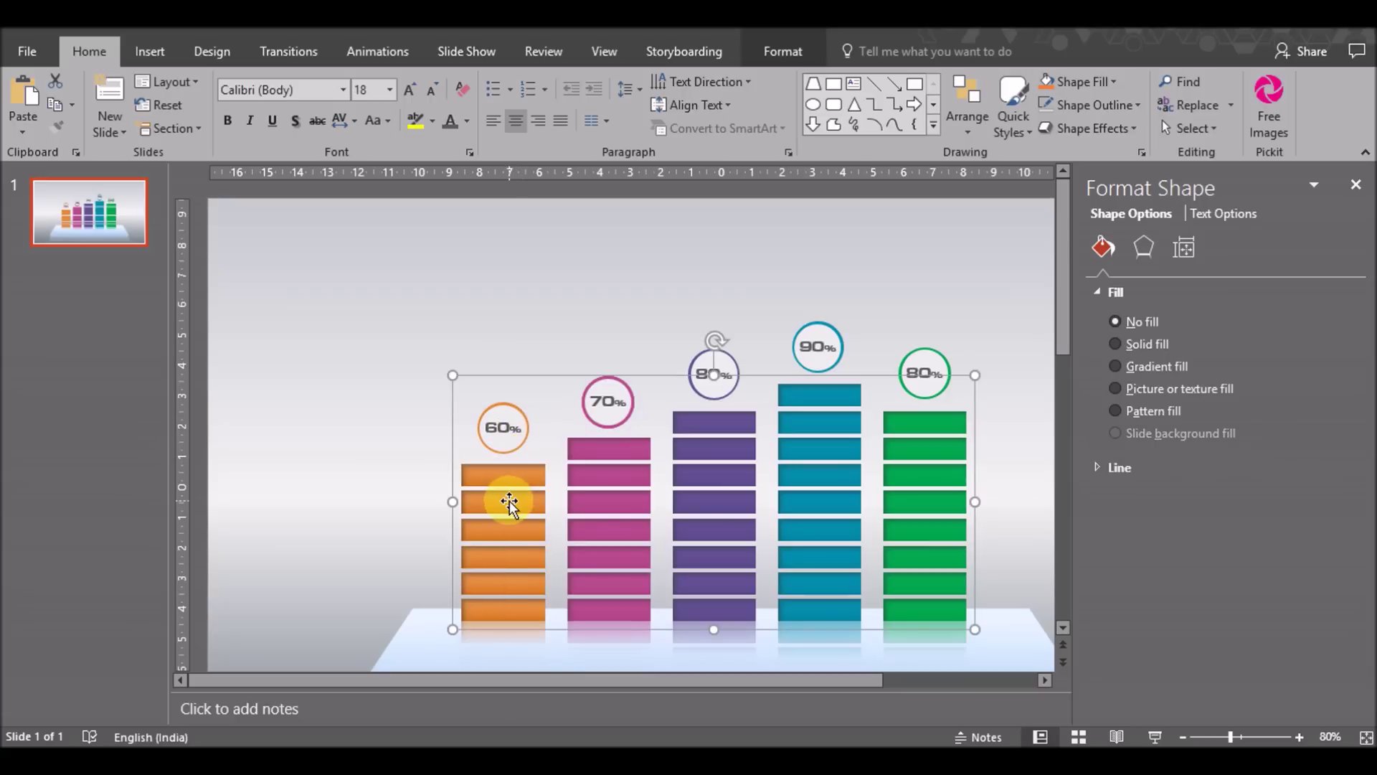
right_click(513, 372)
left_click(753, 539)
key("Escape")
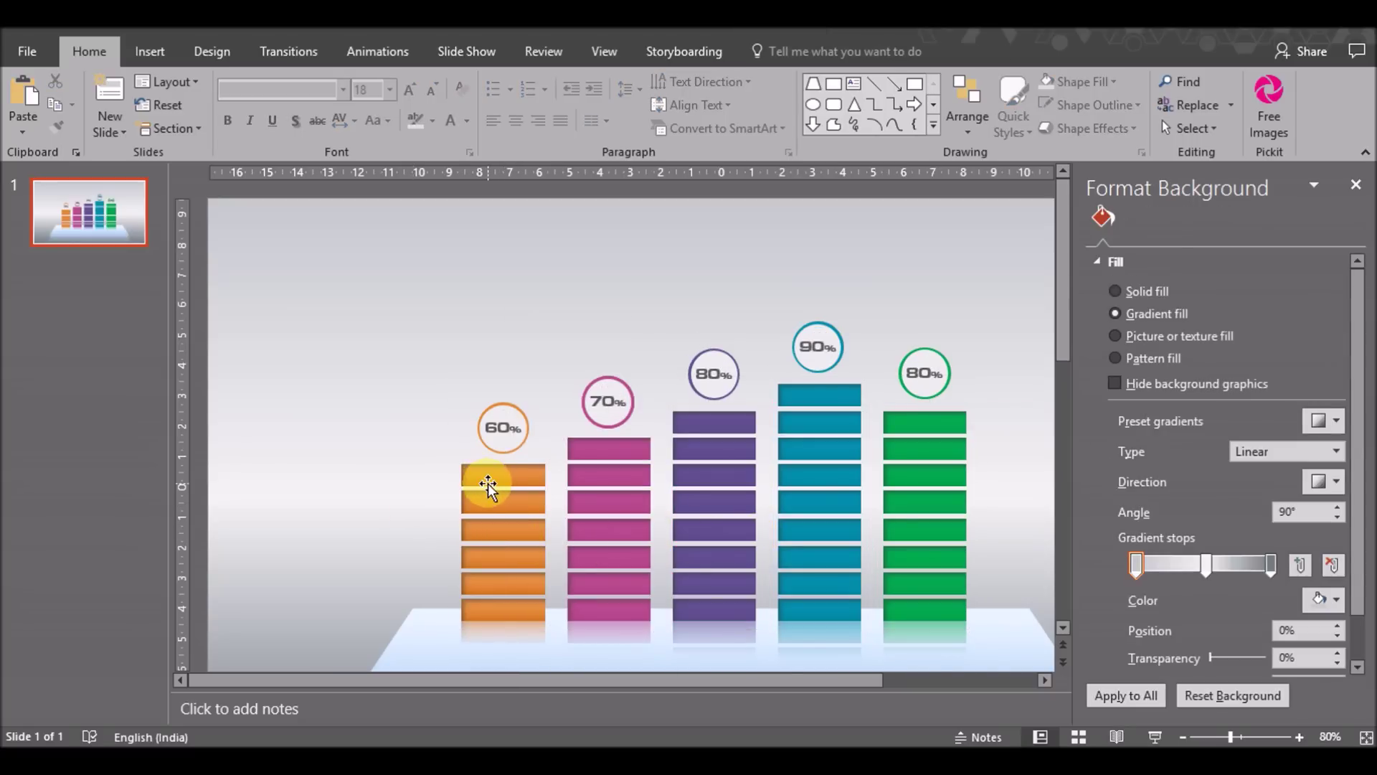
Group the orange and magenta bar stacks with their 60% and 70% circles.
left_click(488, 484)
left_click(520, 434, "shift")
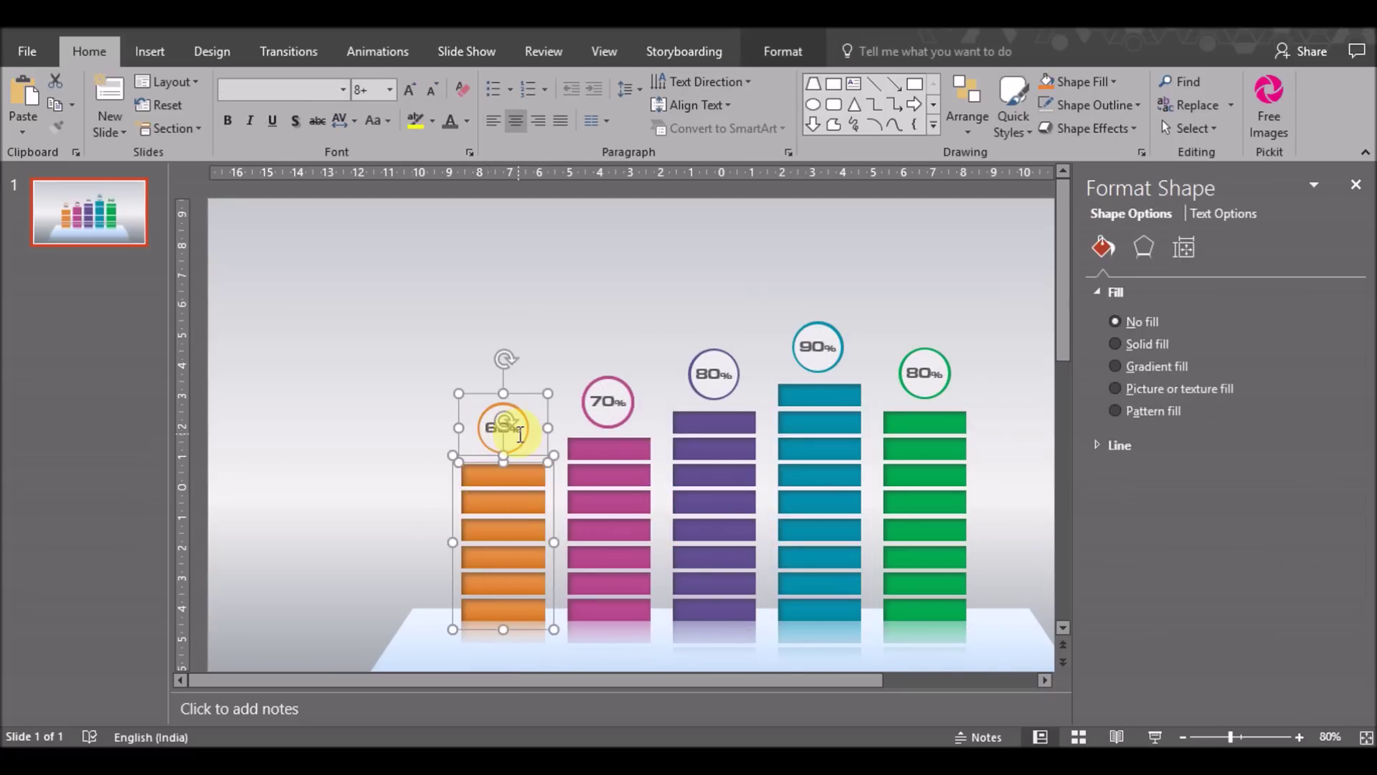
left_click(636, 491)
left_click(626, 407, "shift")
key("ctrl+g")
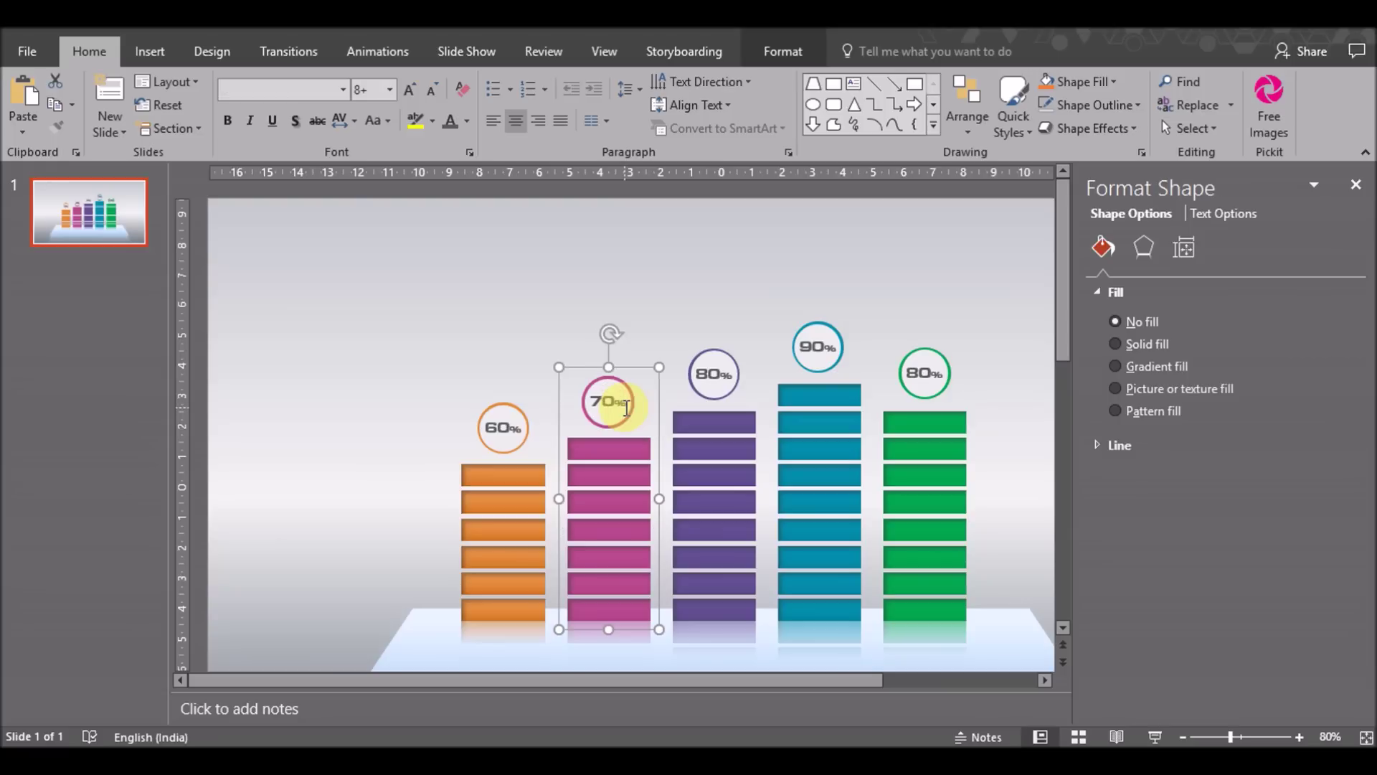
left_click(497, 446)
left_click(514, 450)
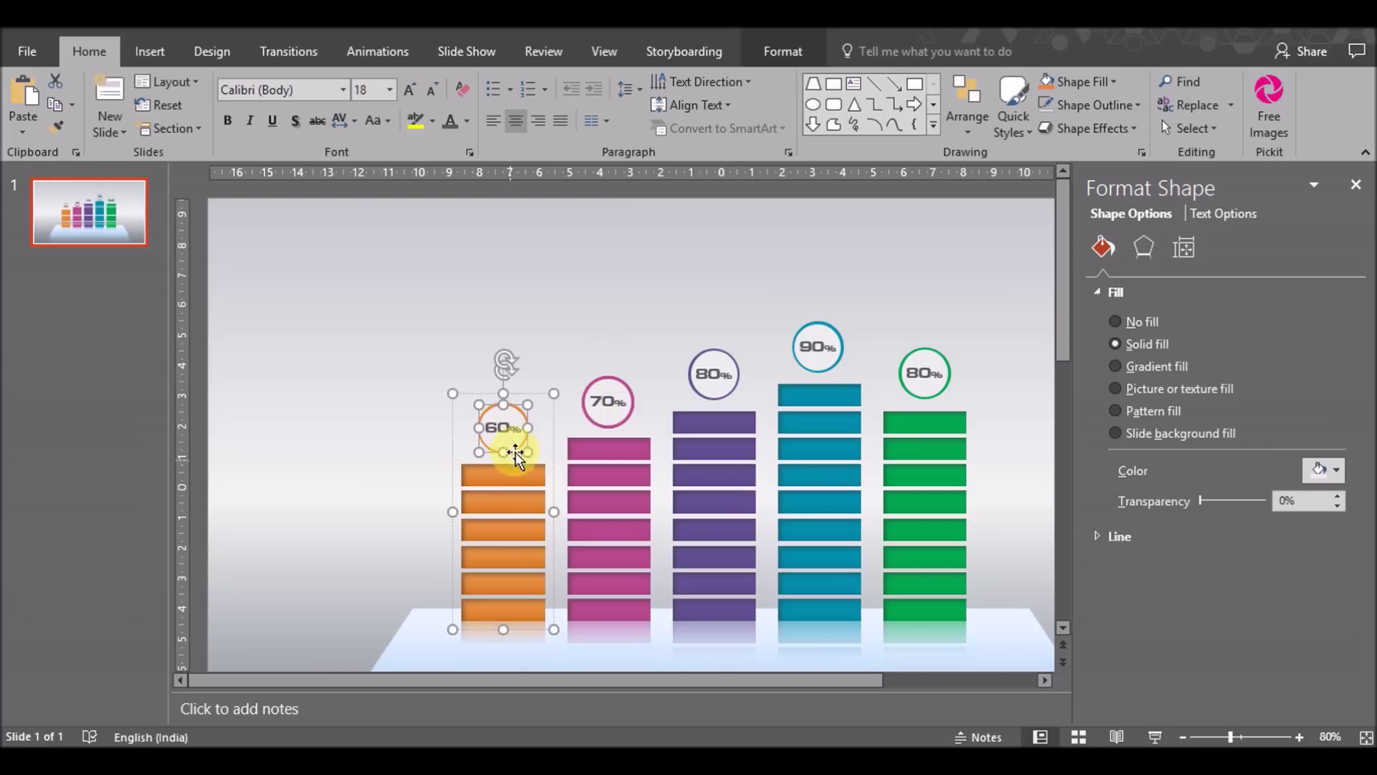
left_click(535, 448)
left_click(528, 459)
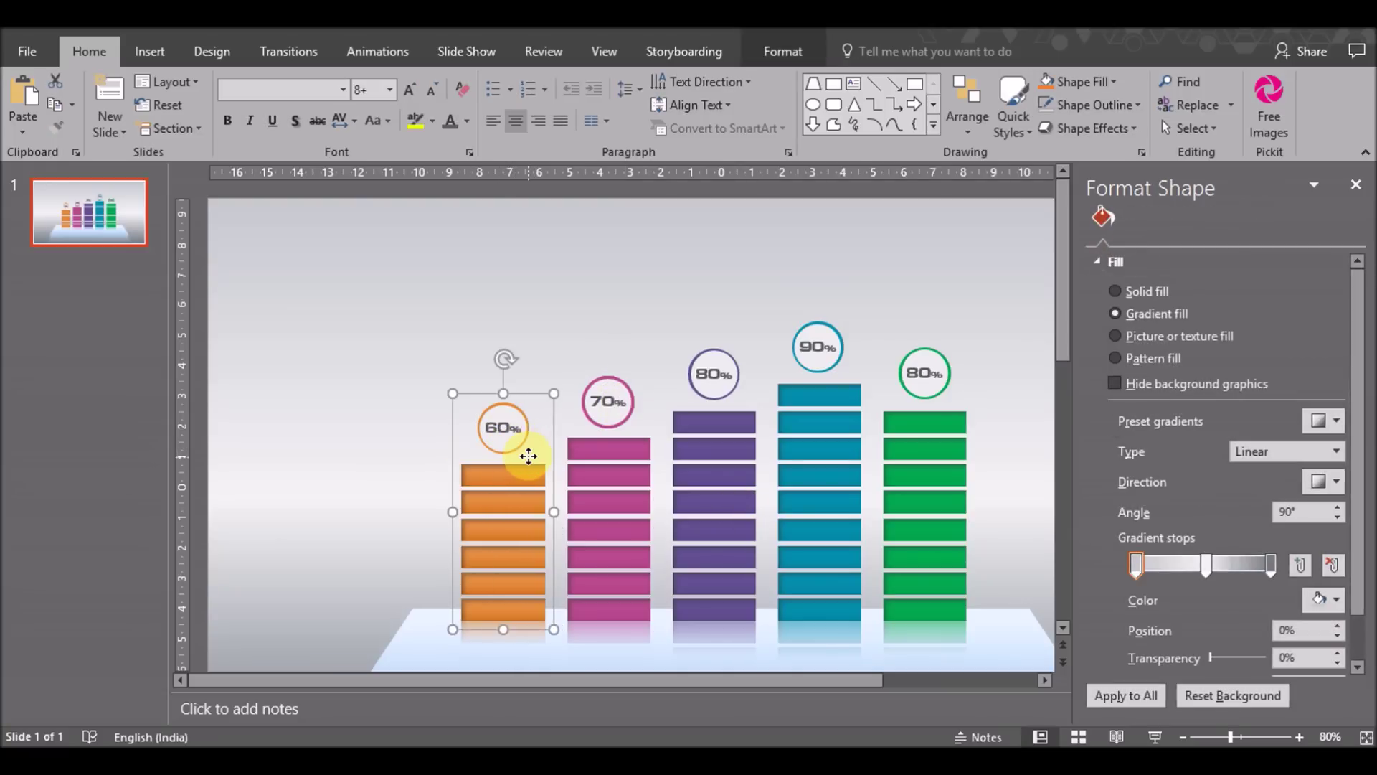
Group the purple, teal and green bars with their 80%, 90% and 80% circles.
left_click(691, 406)
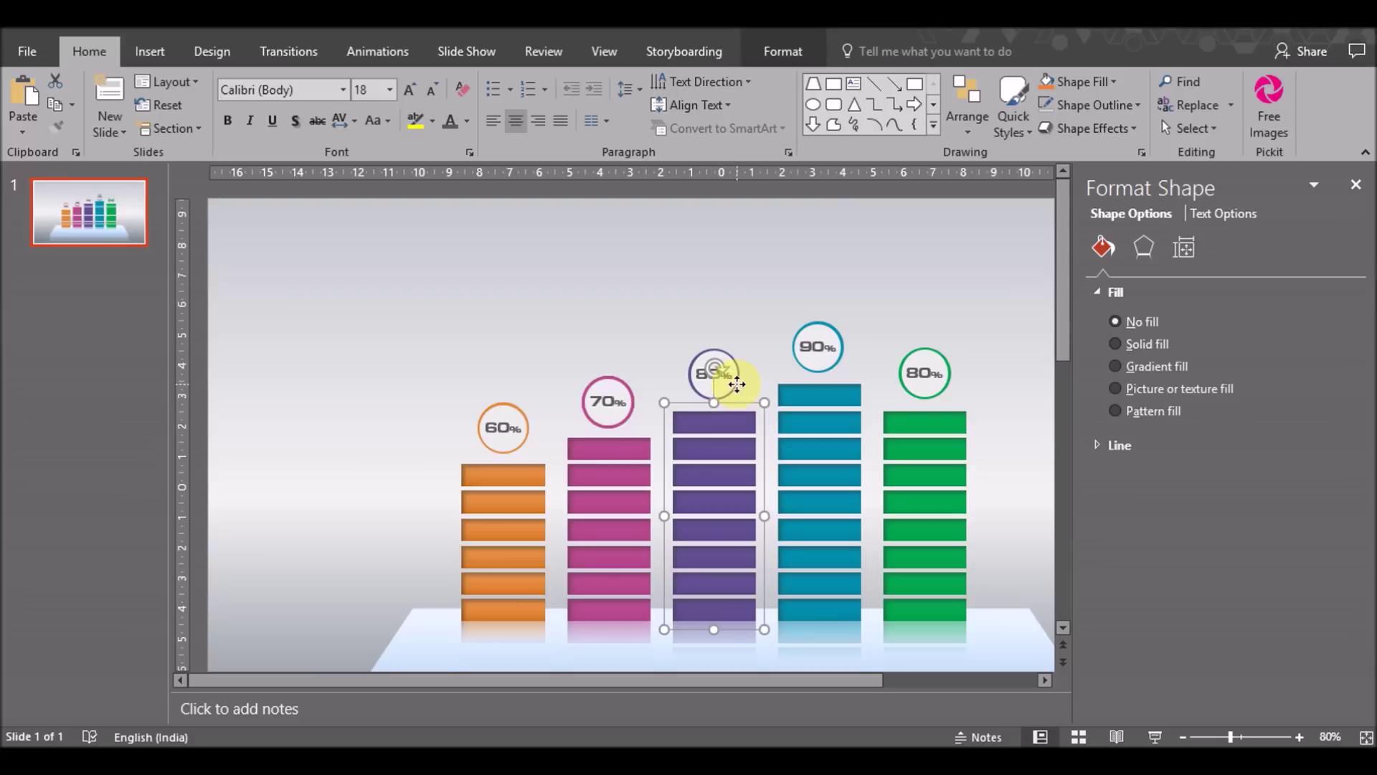
left_click(737, 386, "shift")
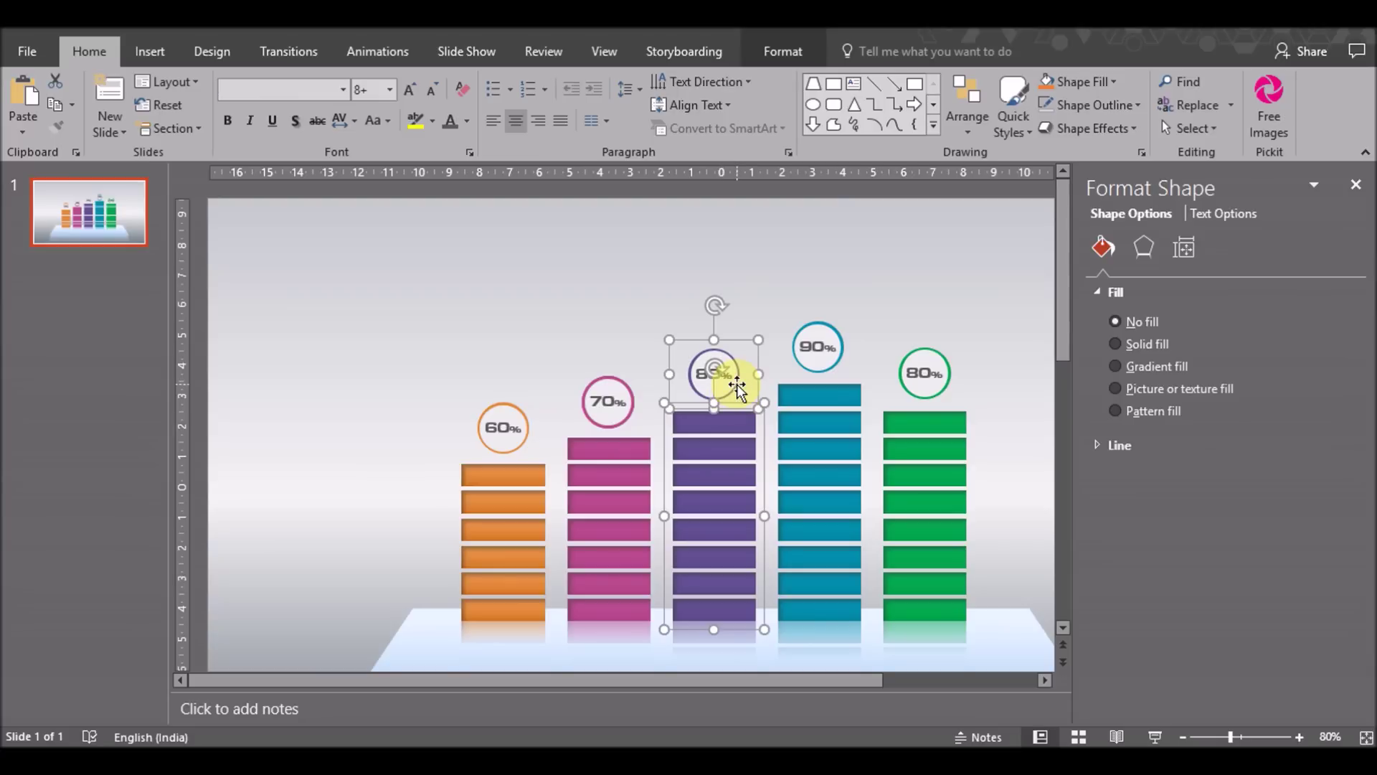
key("ctrl+g")
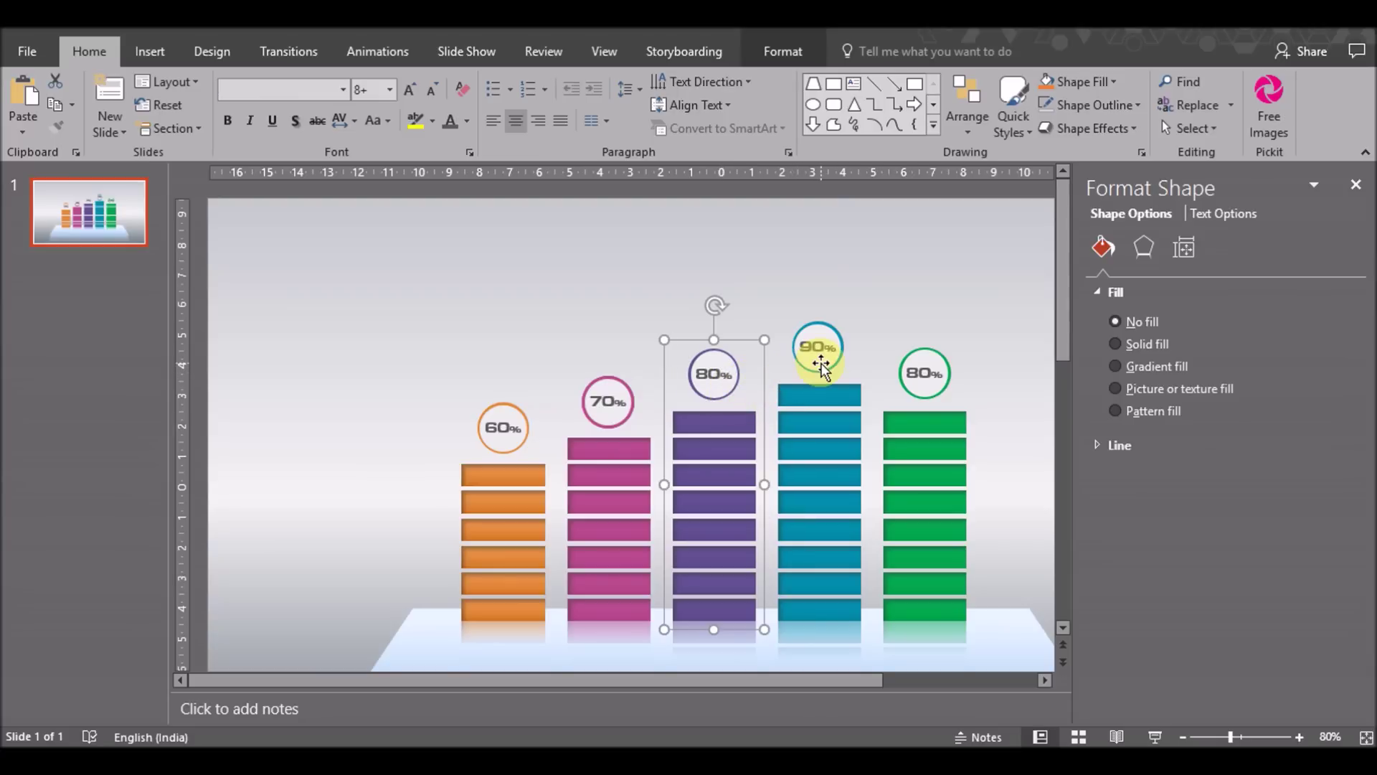
left_click(821, 366)
left_click(825, 413, "shift")
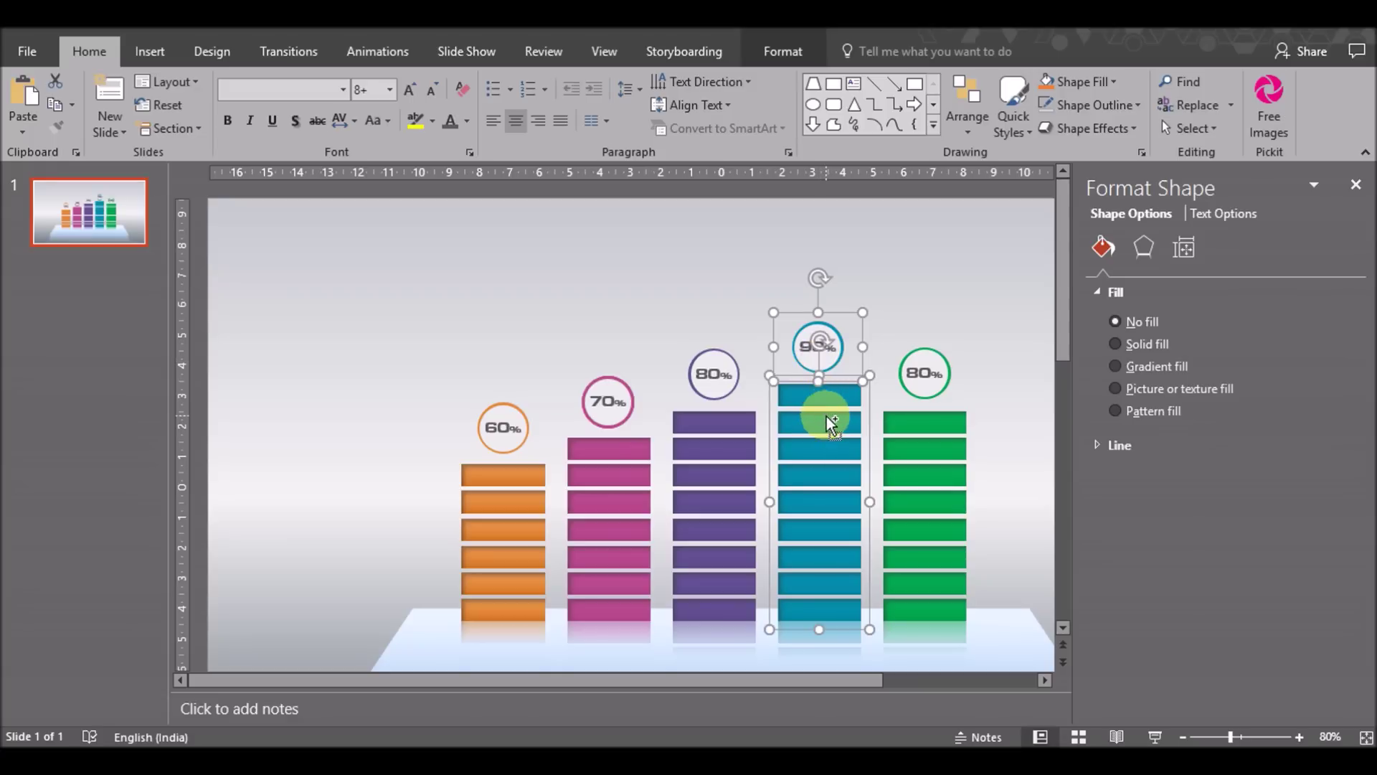
key("ctrl+g")
left_click(927, 389)
left_click(927, 497, "shift")
key("ctrl+g")
Select the 60%, 70%, 80% and 90% bar groups and bottom-align them.
left_click(846, 488, "shift")
left_click(726, 473, "shift")
left_click(615, 486, "shift")
left_click(508, 485, "shift")
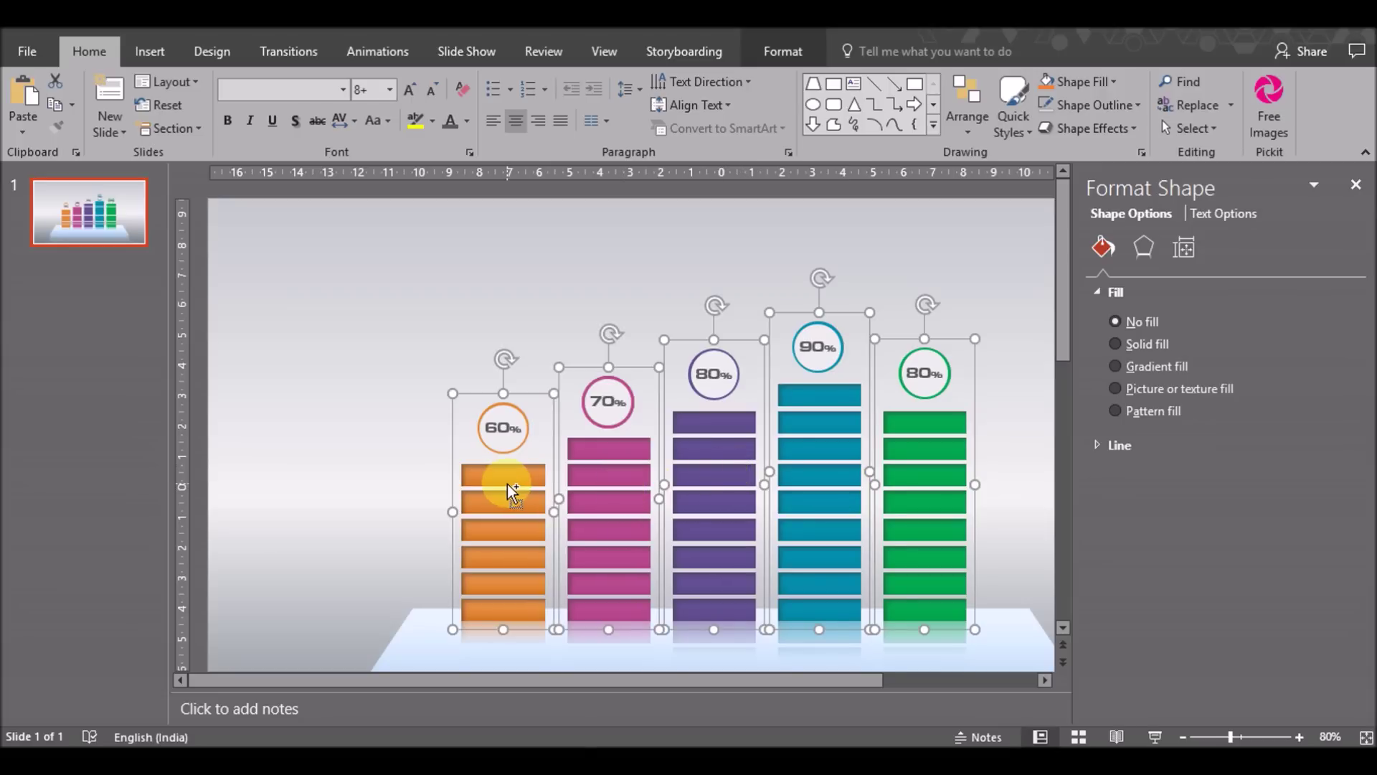
left_click(968, 118)
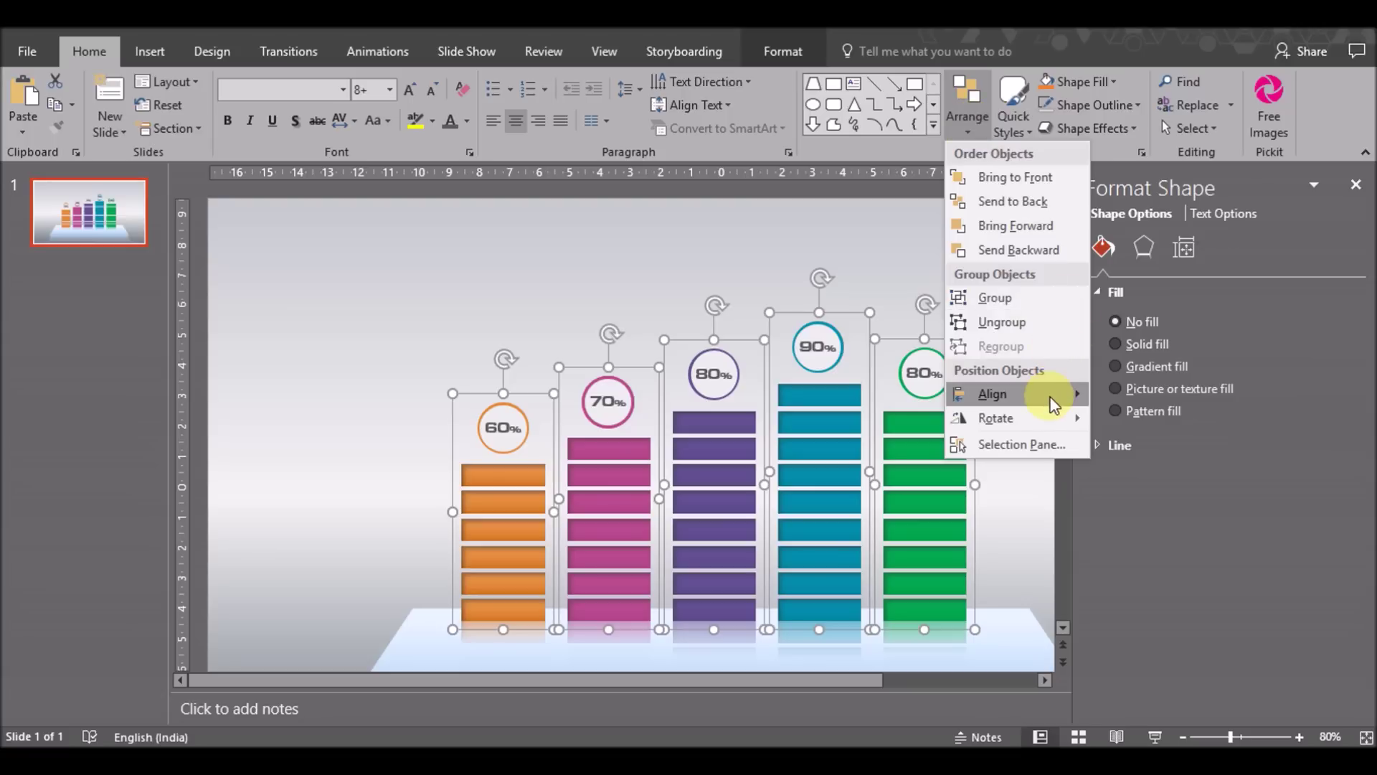
left_click(1189, 518)
left_click(969, 118)
mouse_move(992, 394)
left_click(1189, 564)
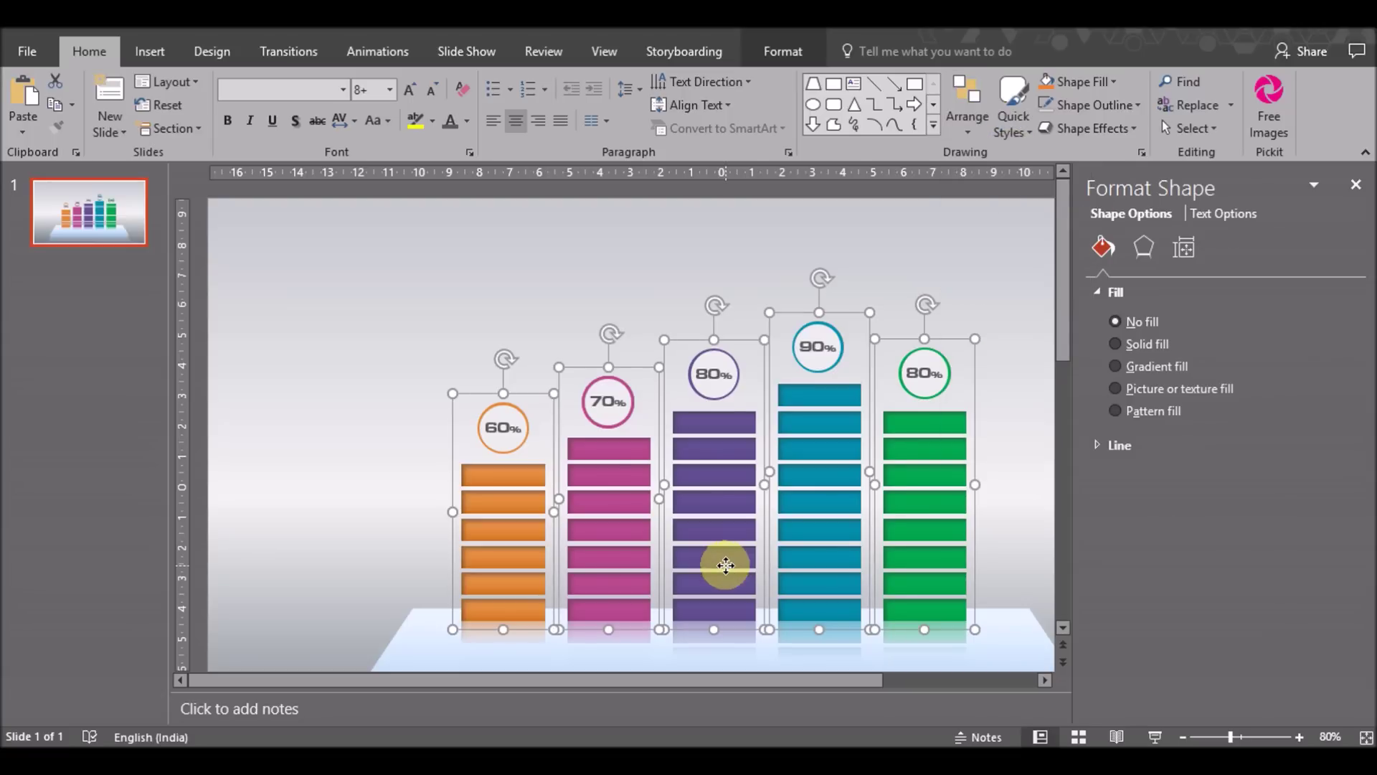
Nudge the bar columns onto the glass platform and leave the view at 60% zoom.
left_click(739, 563, "ctrl")
left_click(1183, 736)
double_click(1182, 736)
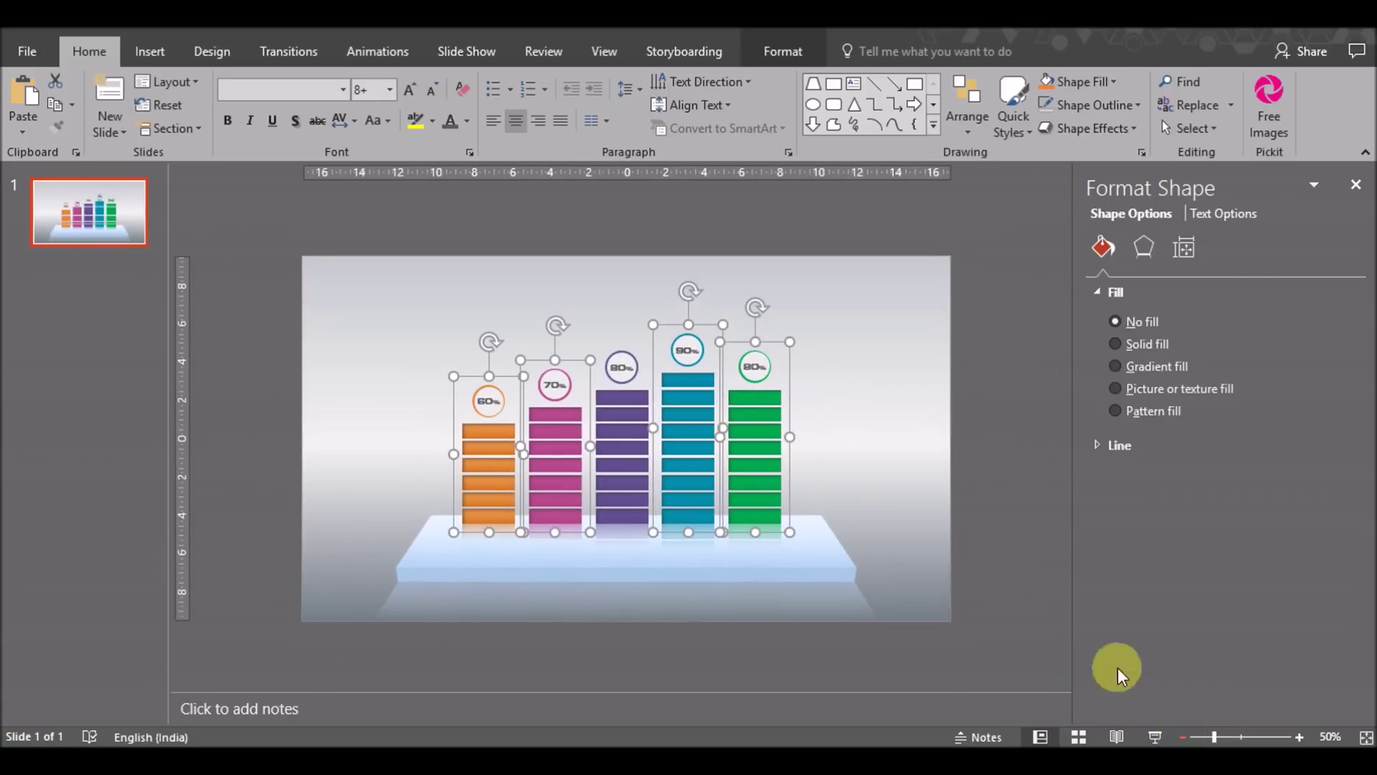
left_click(1299, 737)
left_click(1299, 736)
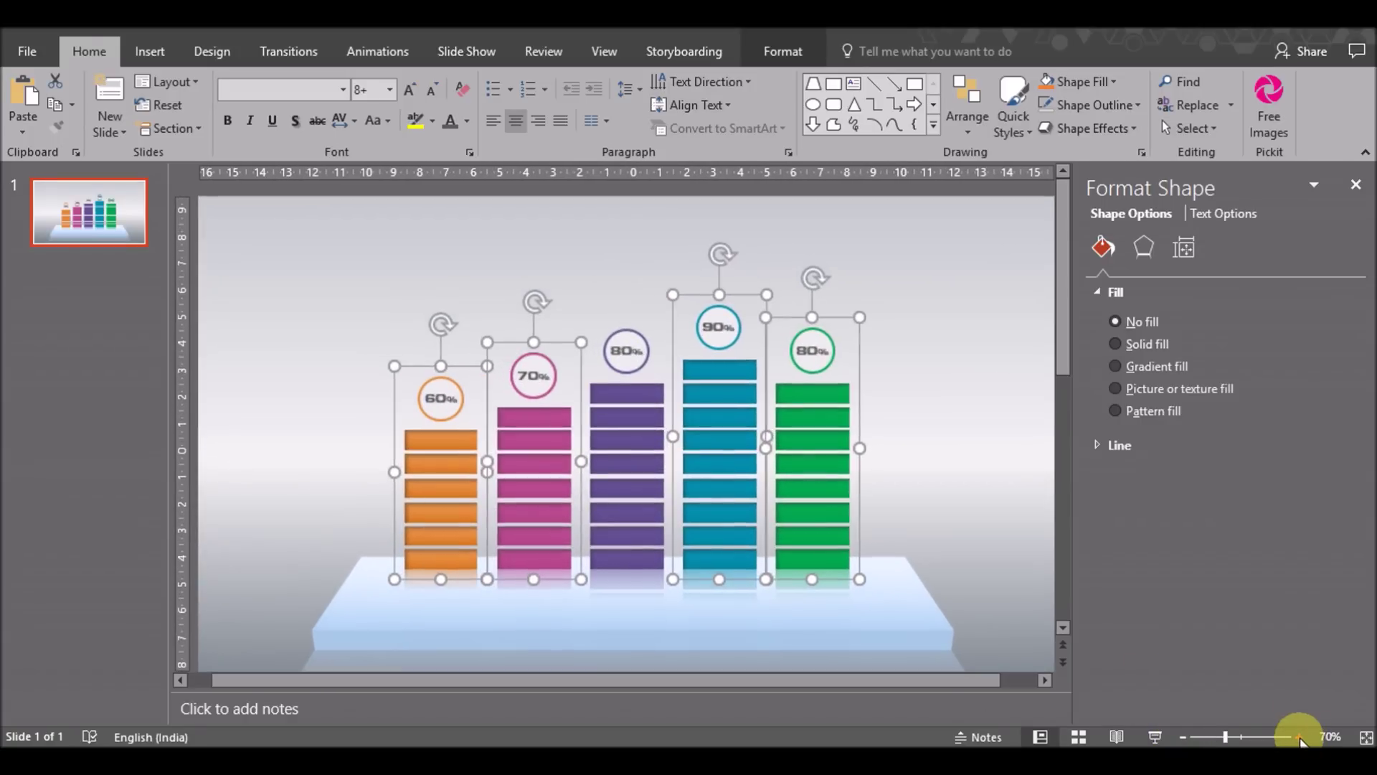
left_click(1068, 420)
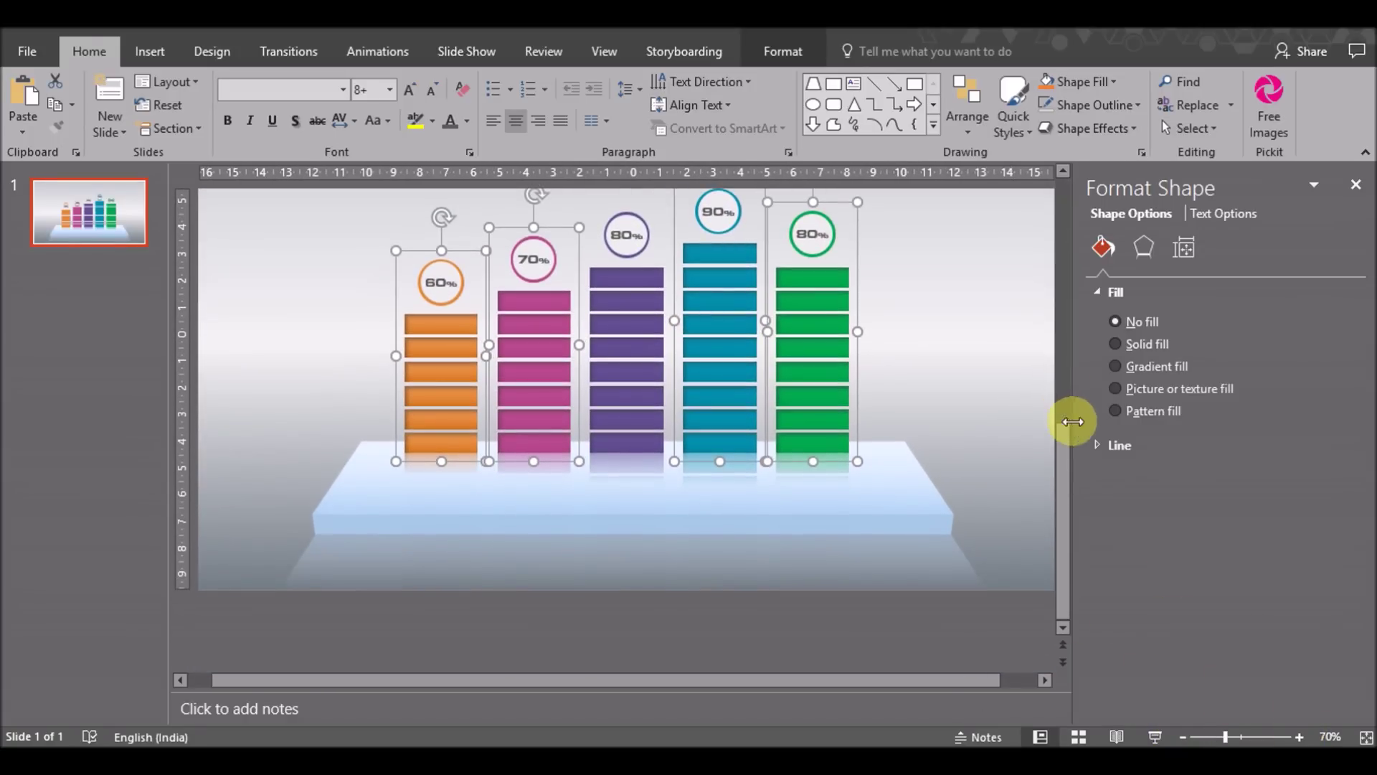
left_click_drag(1059, 386, 1049, 329)
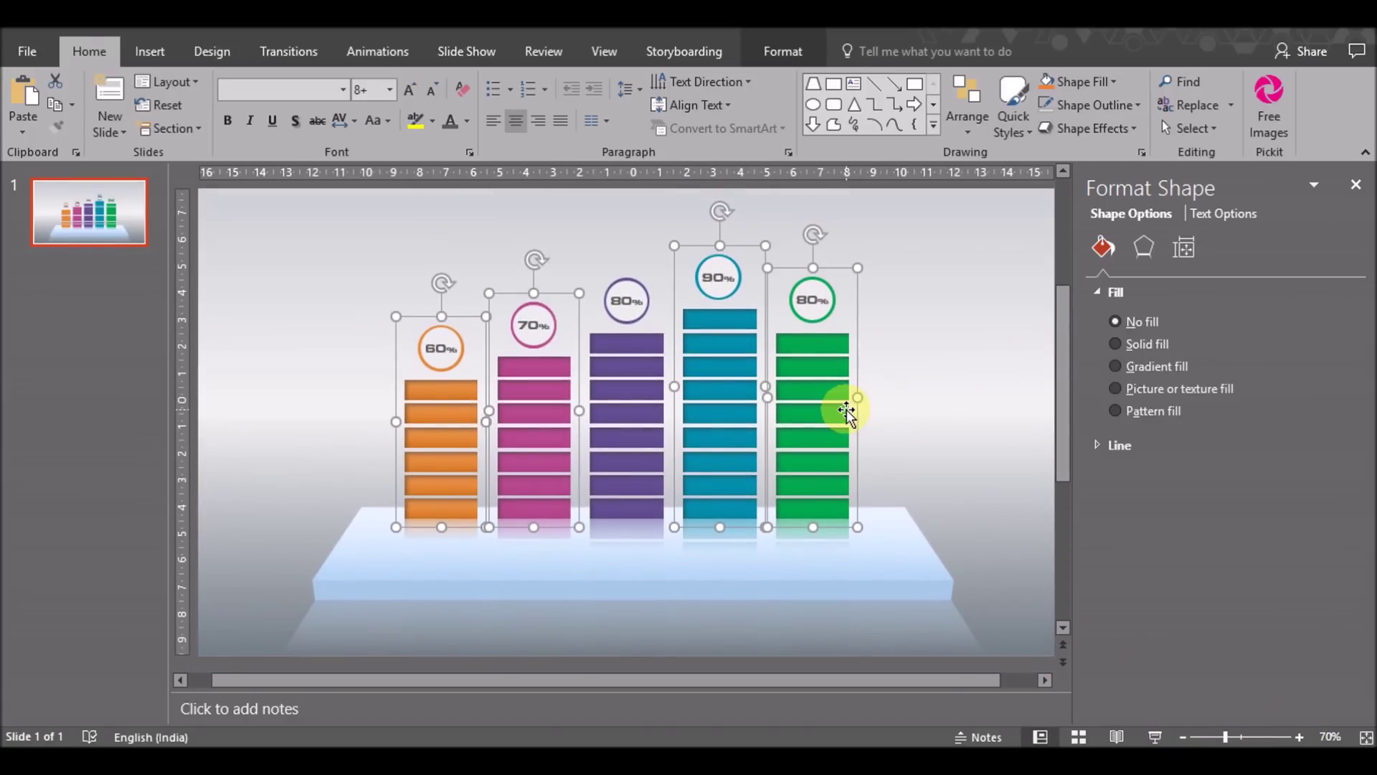
left_click(933, 427)
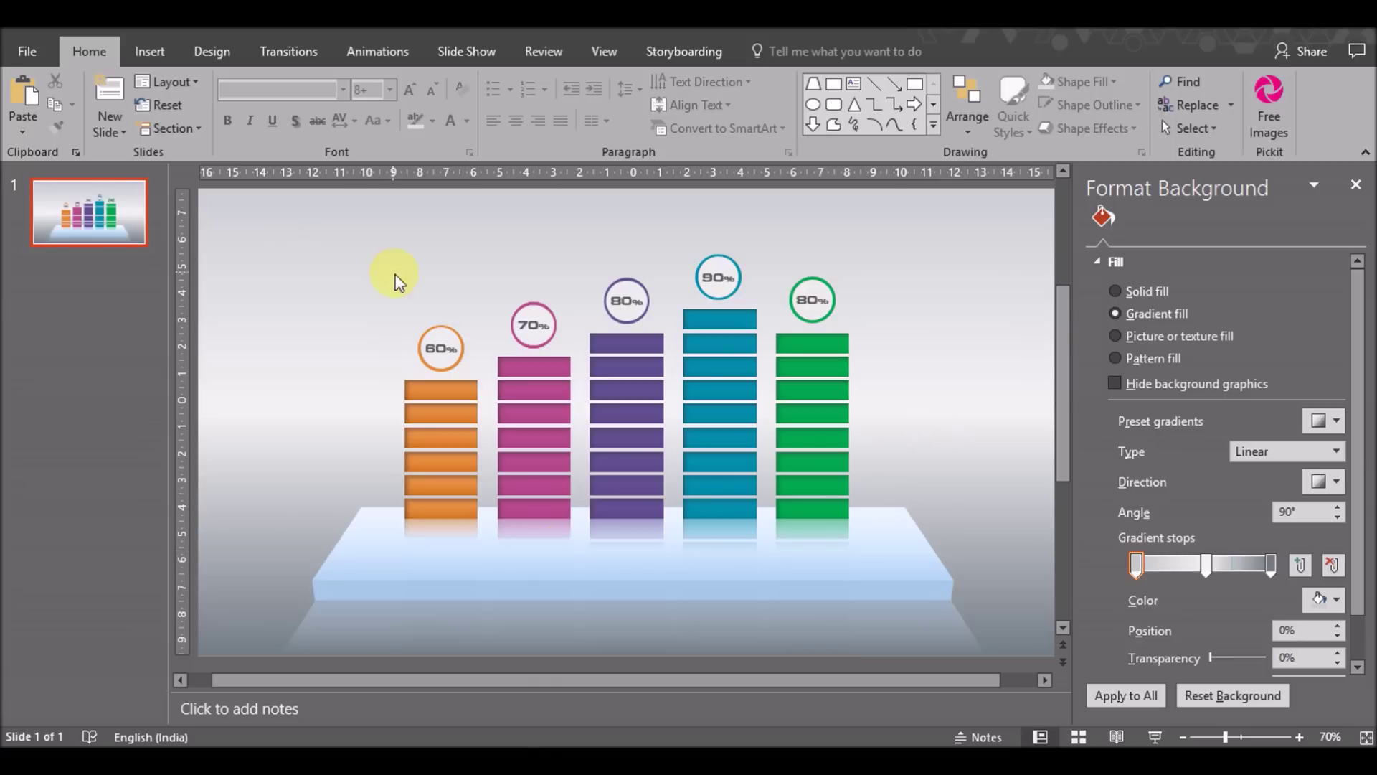
left_click(1183, 736)
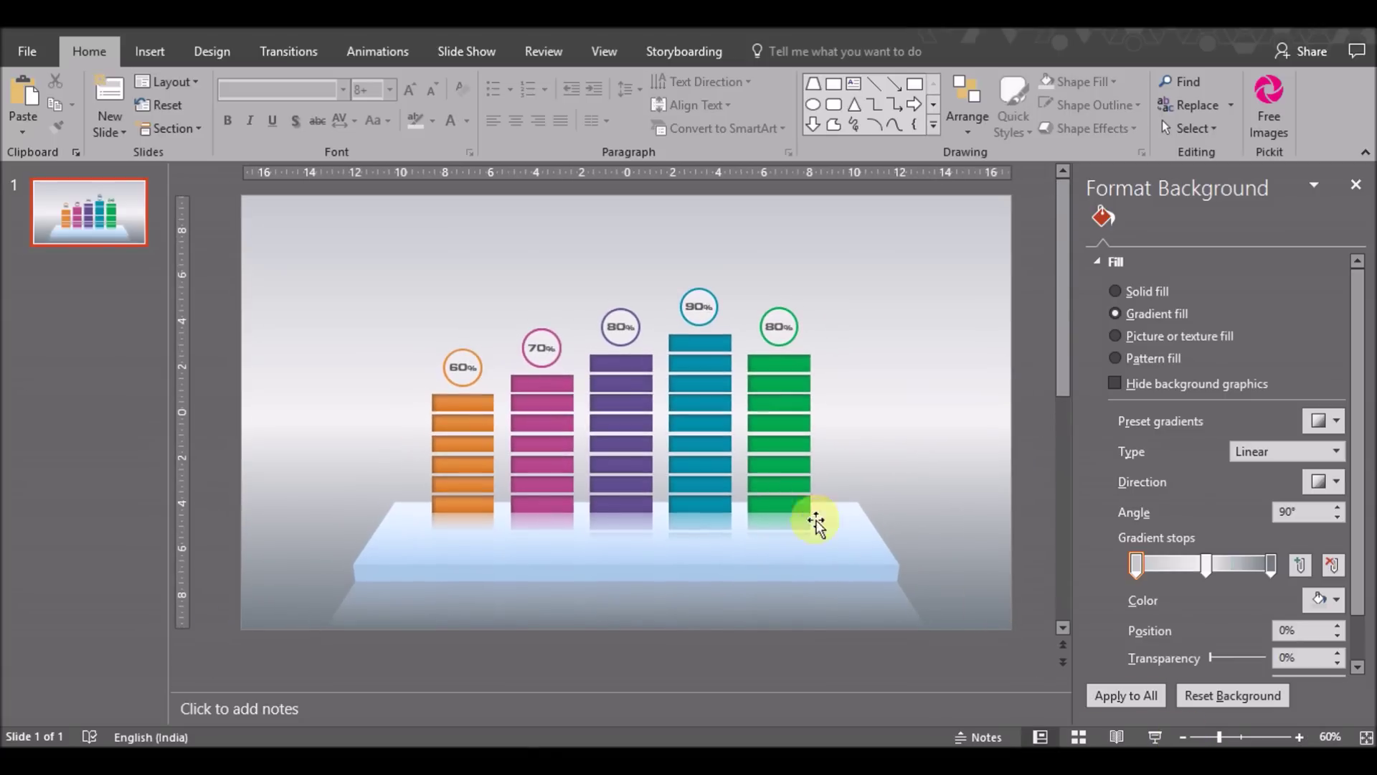
Group the five bar columns, leaving the platform out of the group.
left_click(637, 459)
key("ctrl+a")
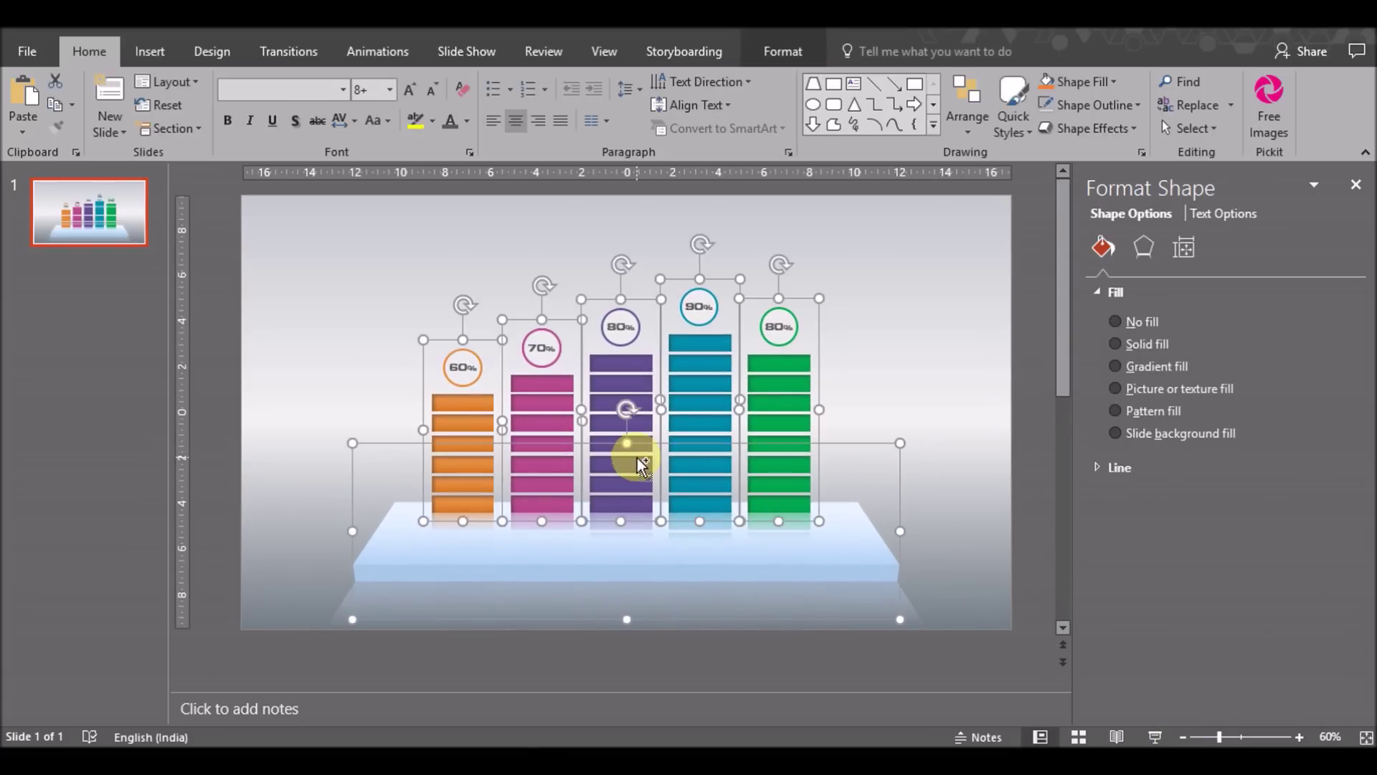
left_click(621, 617, "shift")
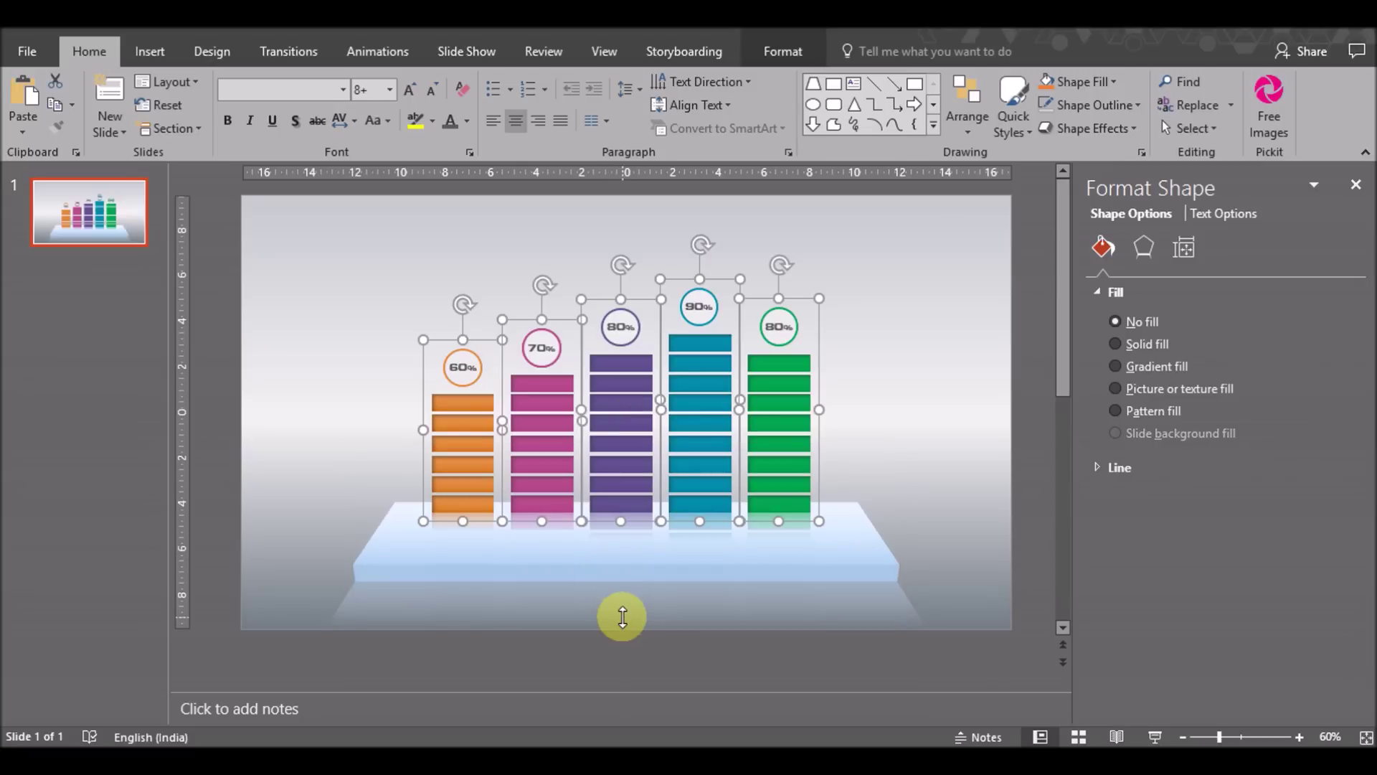
key("ctrl+g")
left_click(704, 568)
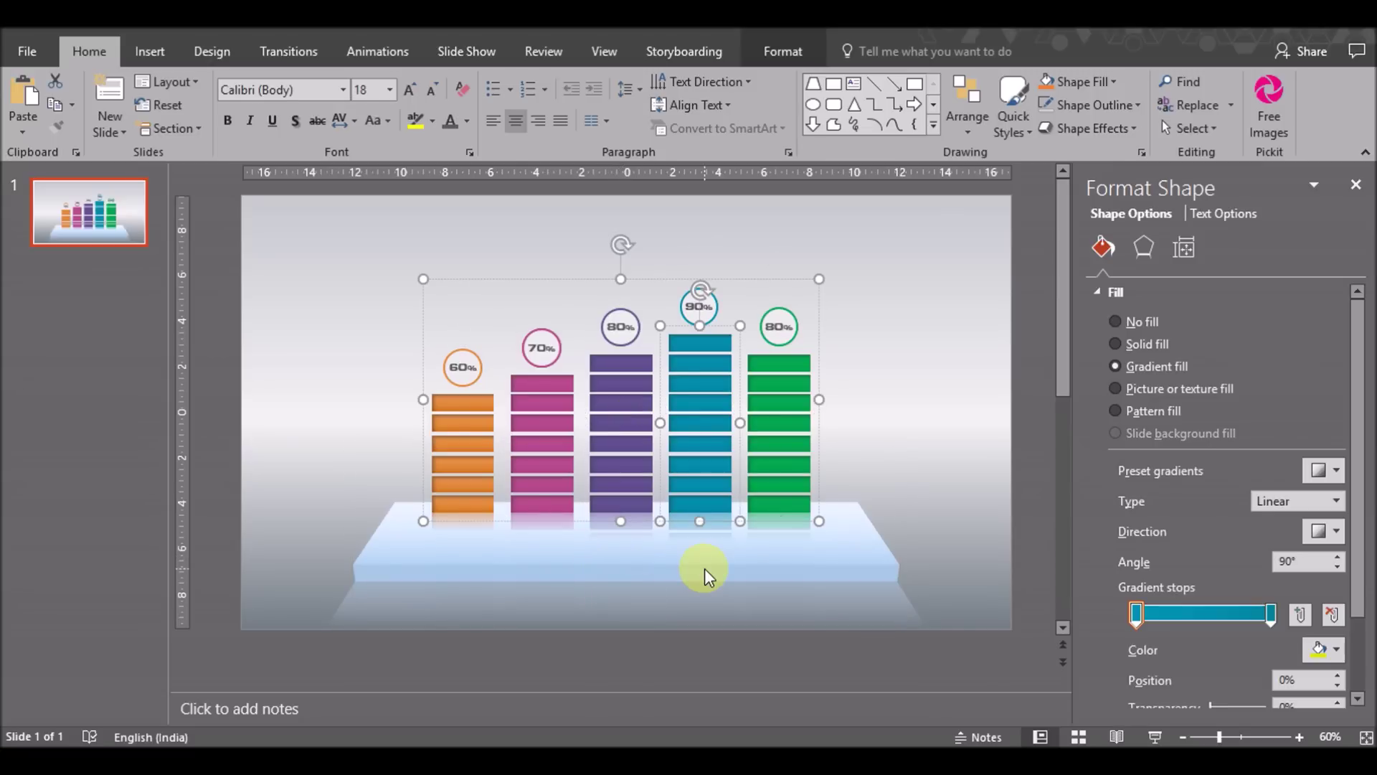
left_click(957, 548)
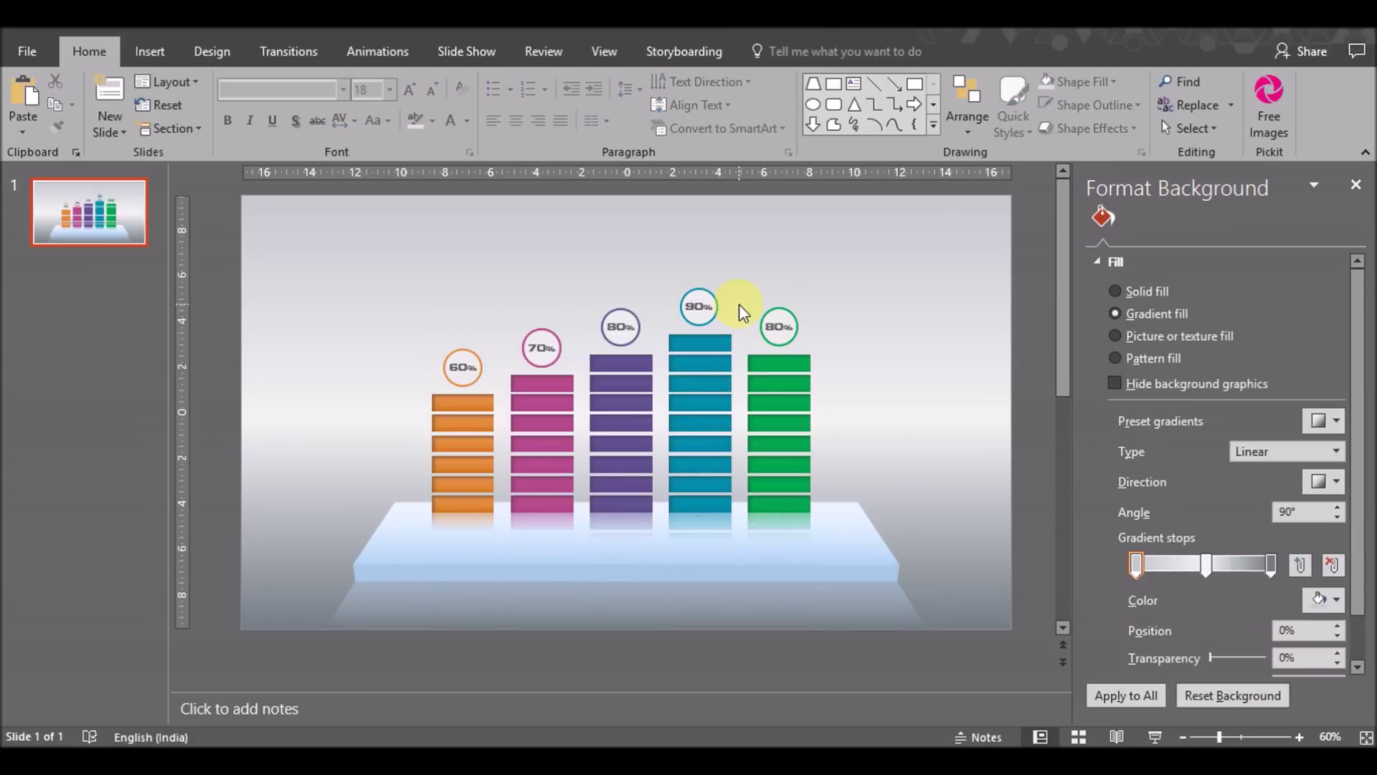
Centre the bar group horizontally over the platform and group them together.
left_click(745, 351)
left_click(881, 577, "shift")
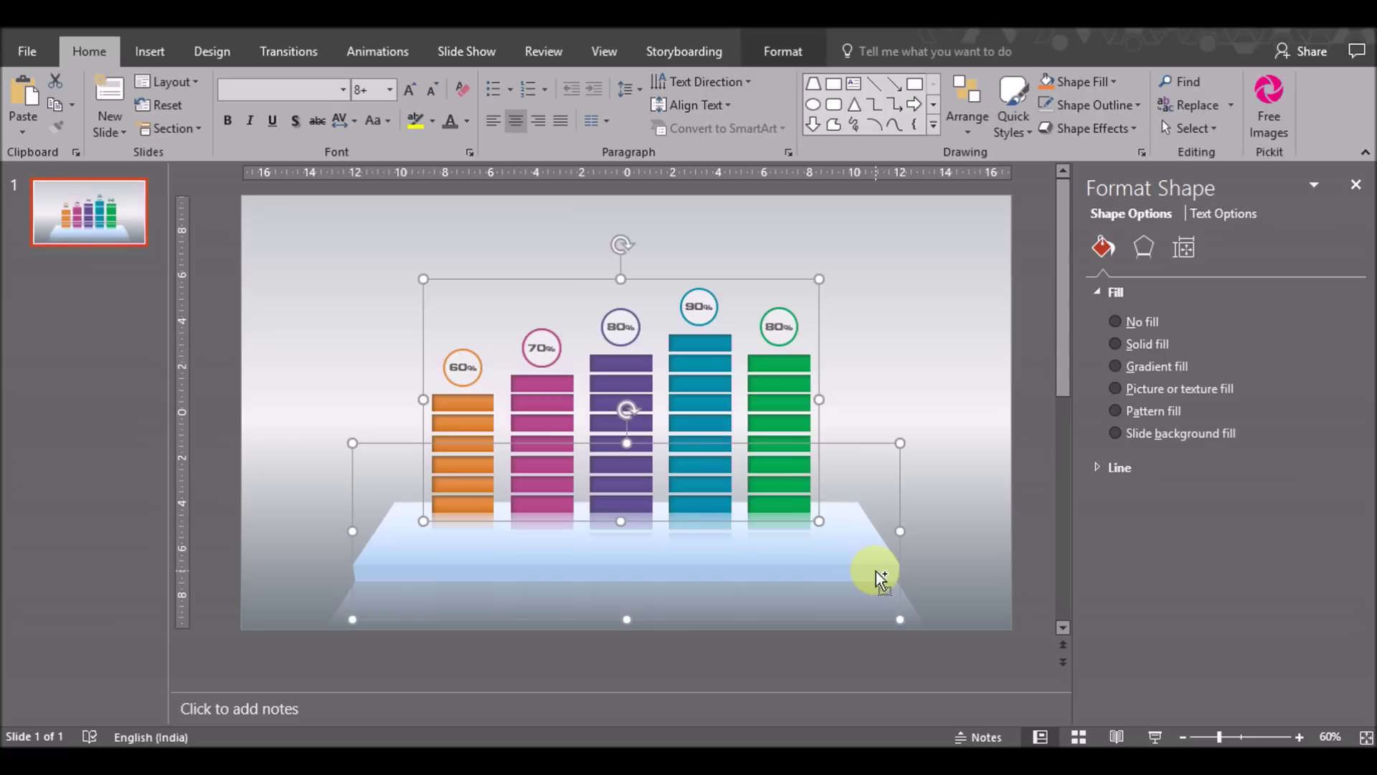
left_click(969, 104)
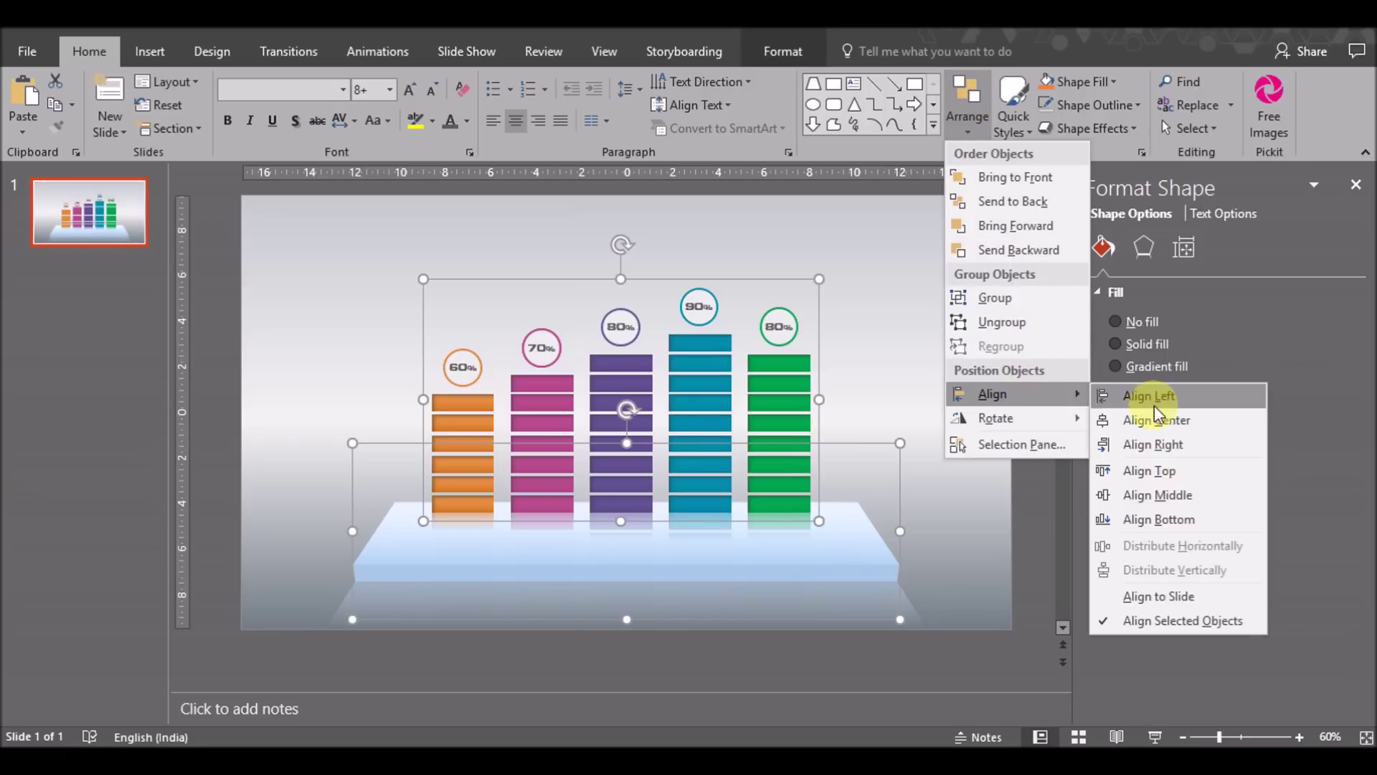
mouse_move(992, 394)
left_click(1154, 407)
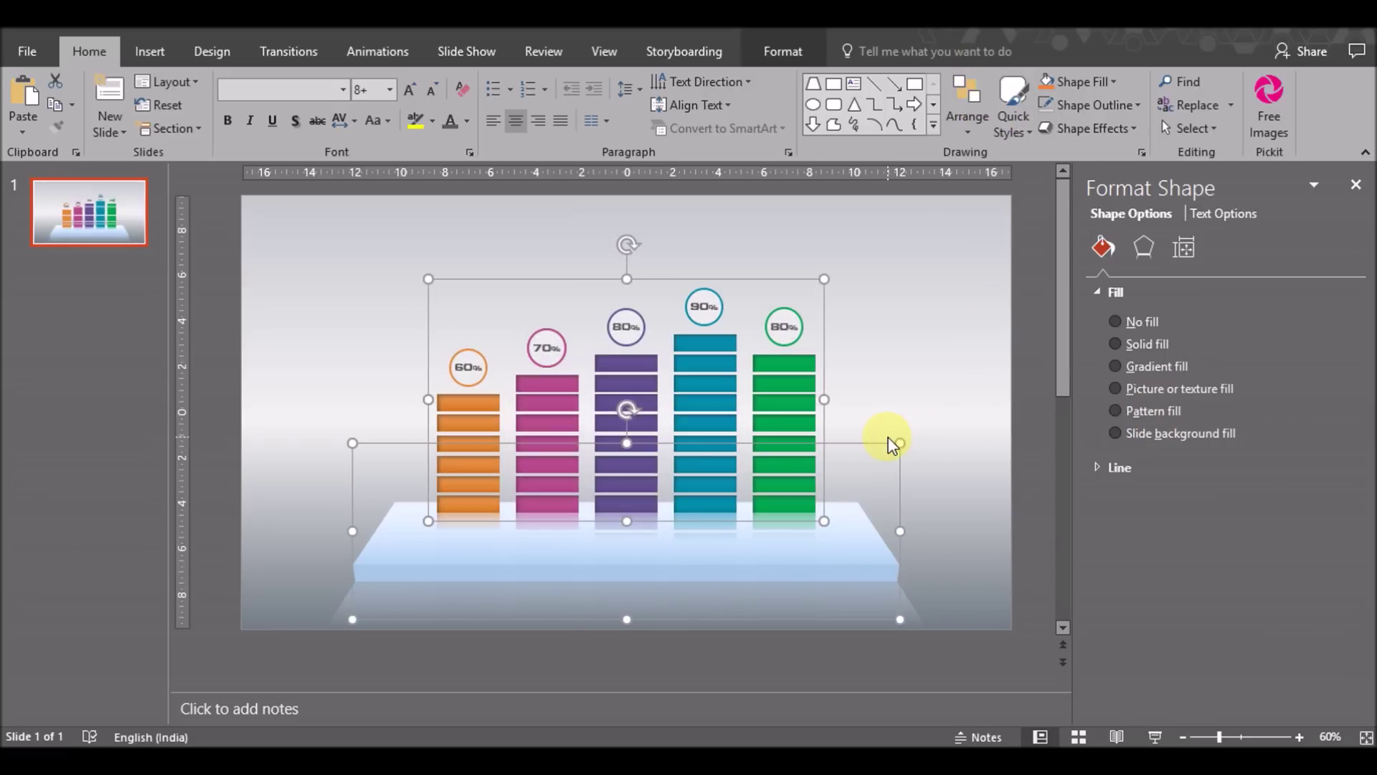
key("ctrl+g")
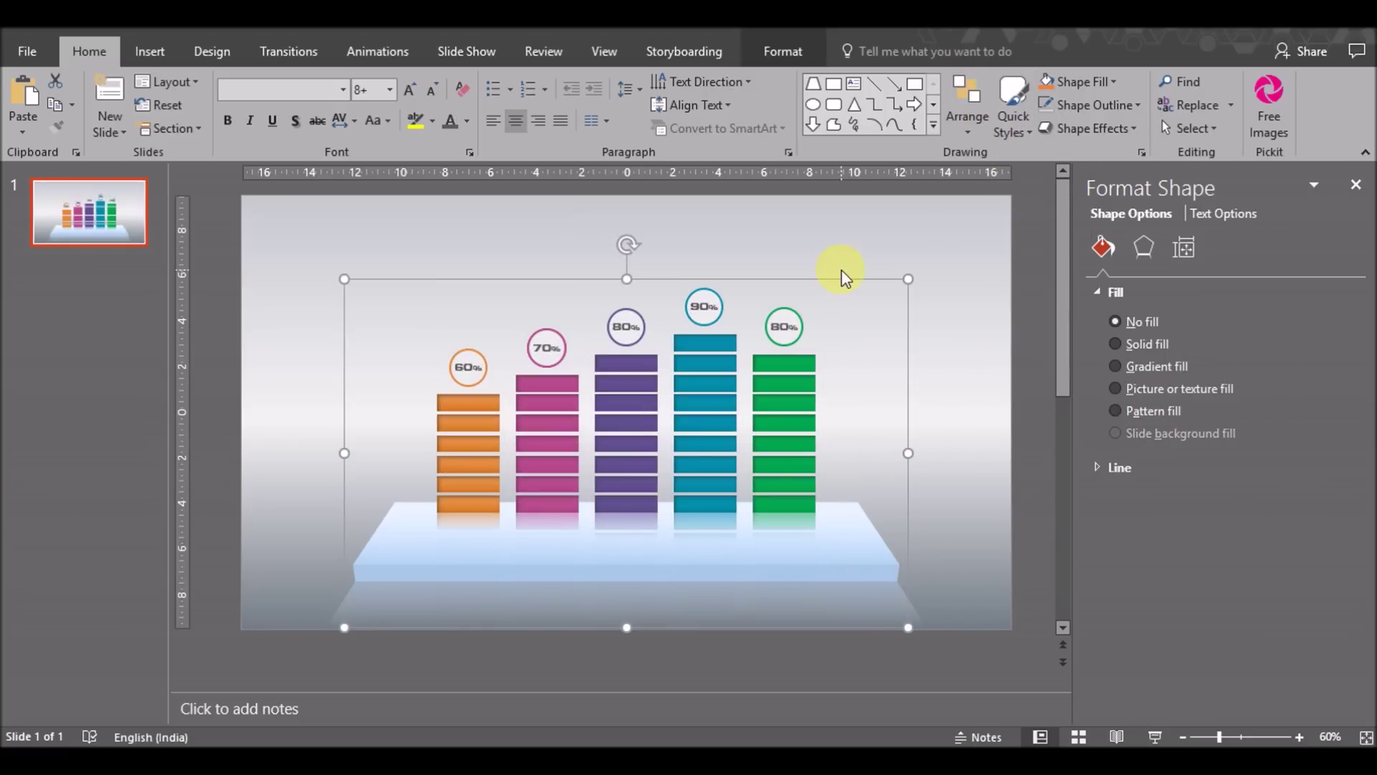
Centre the combined chart vertically on the slide.
left_click(967, 107)
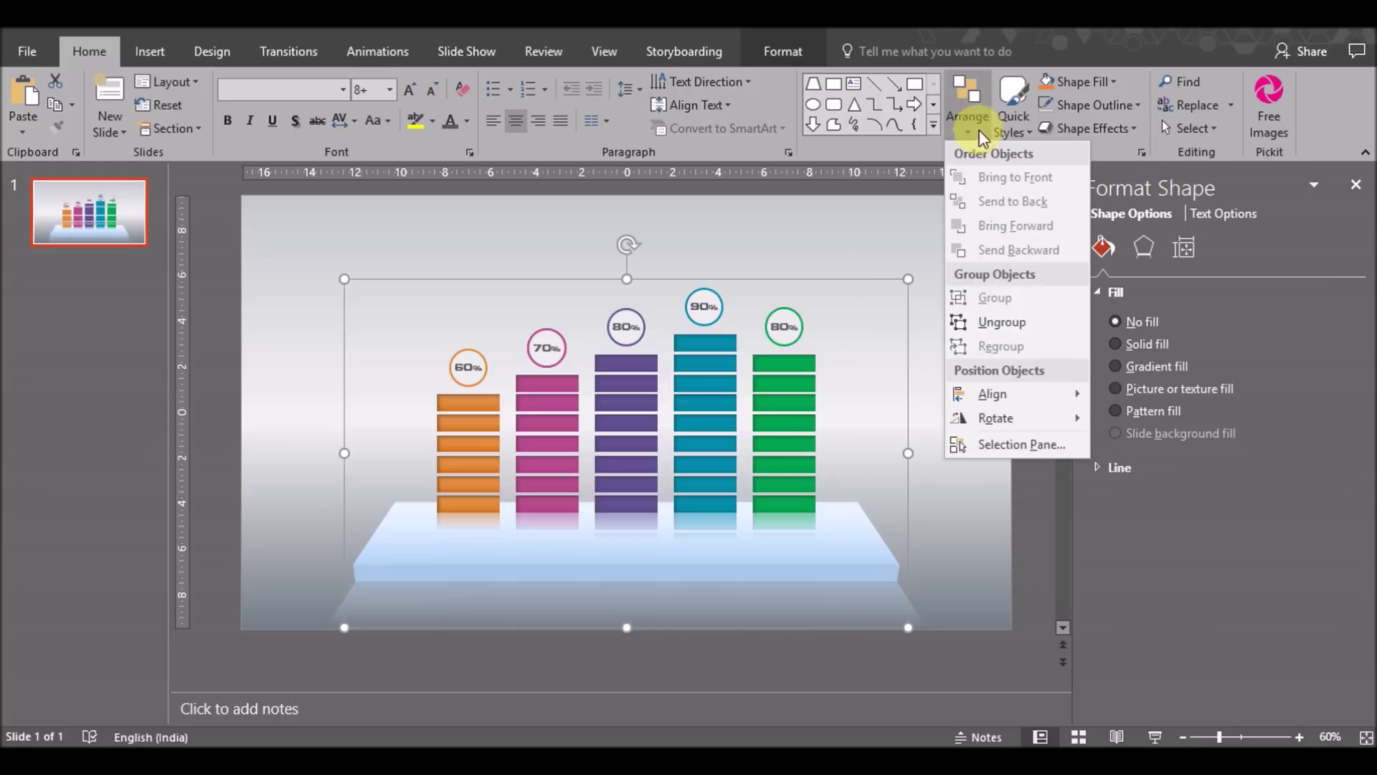
left_click(1157, 494)
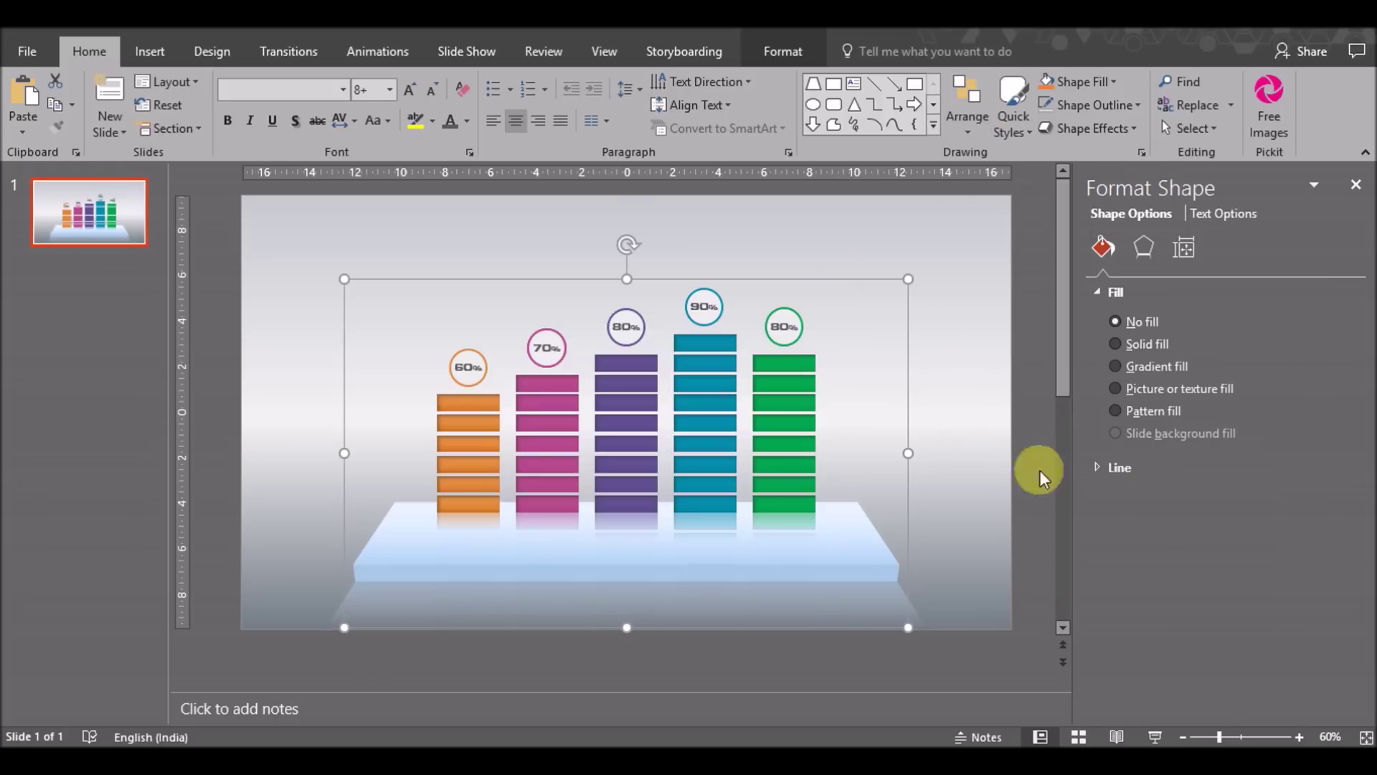
scroll(967, 497, "down", 1)
left_click(966, 497)
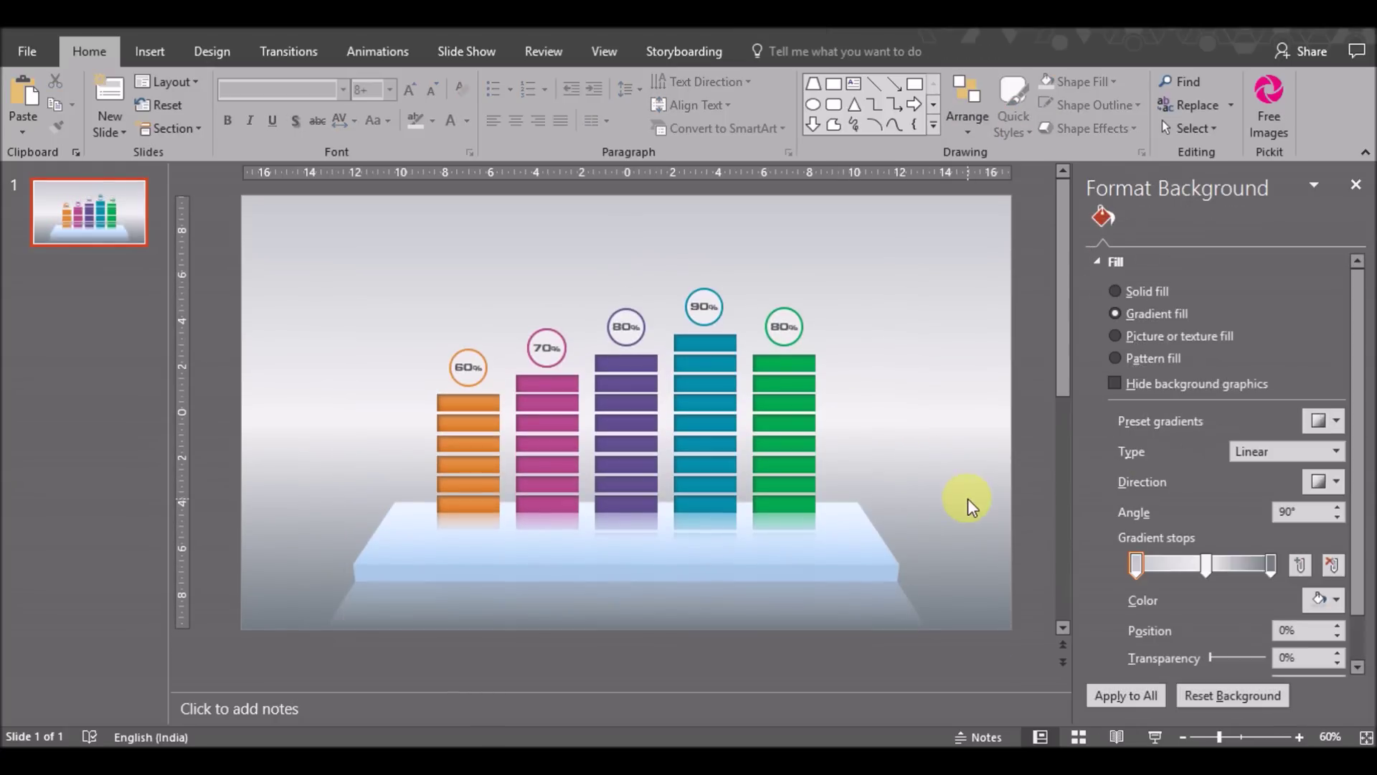
Add a centred GROWTH text box at the top of the slide.
left_click(152, 50)
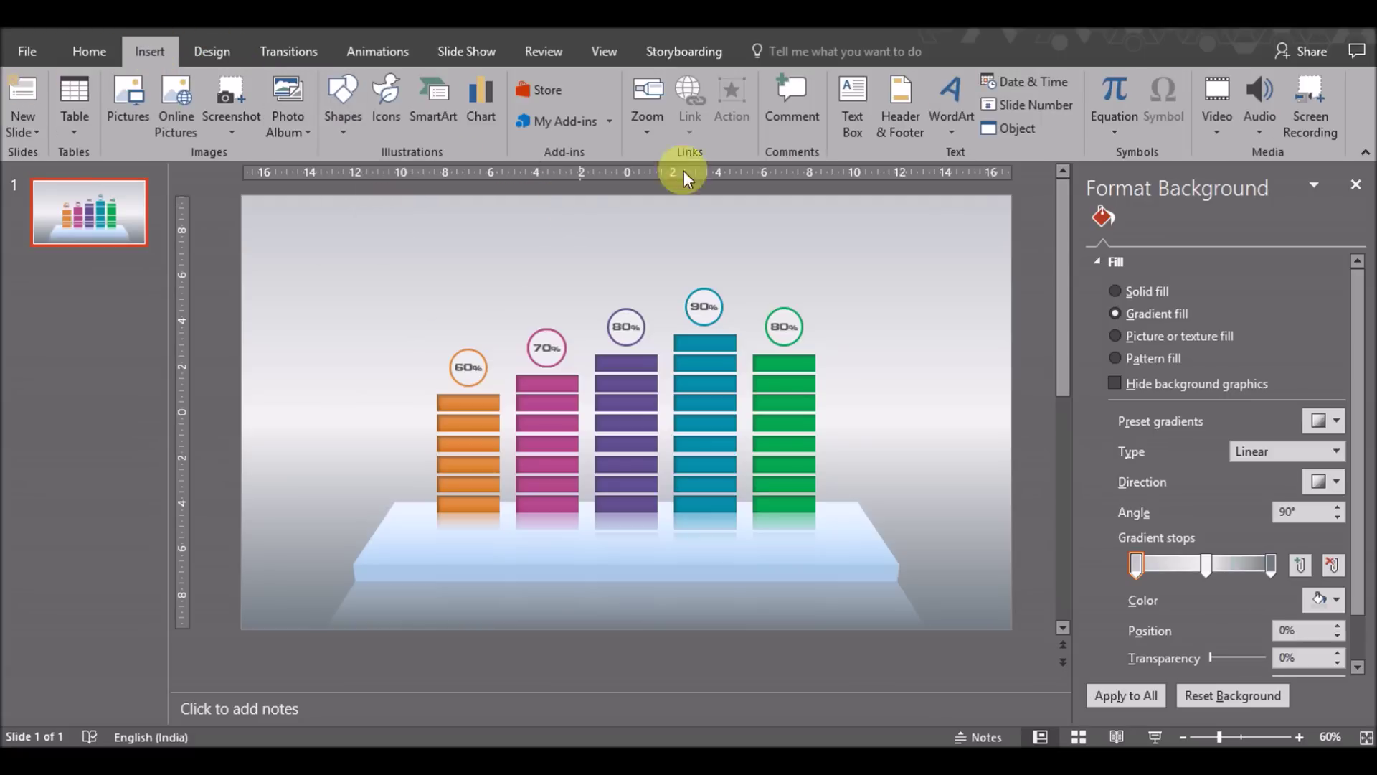
left_click(852, 107)
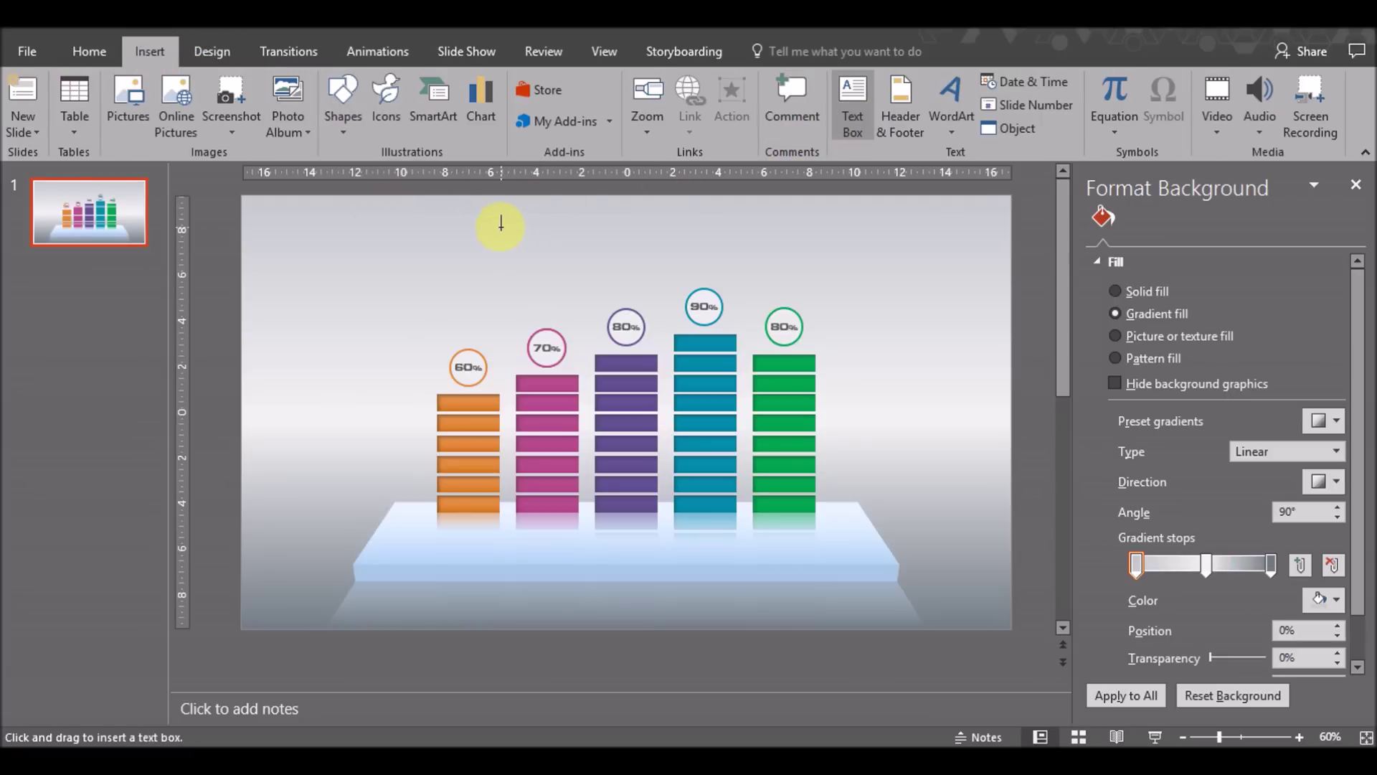
left_click_drag(492, 223, 724, 248)
type("gWO")
key("ctrl+a")
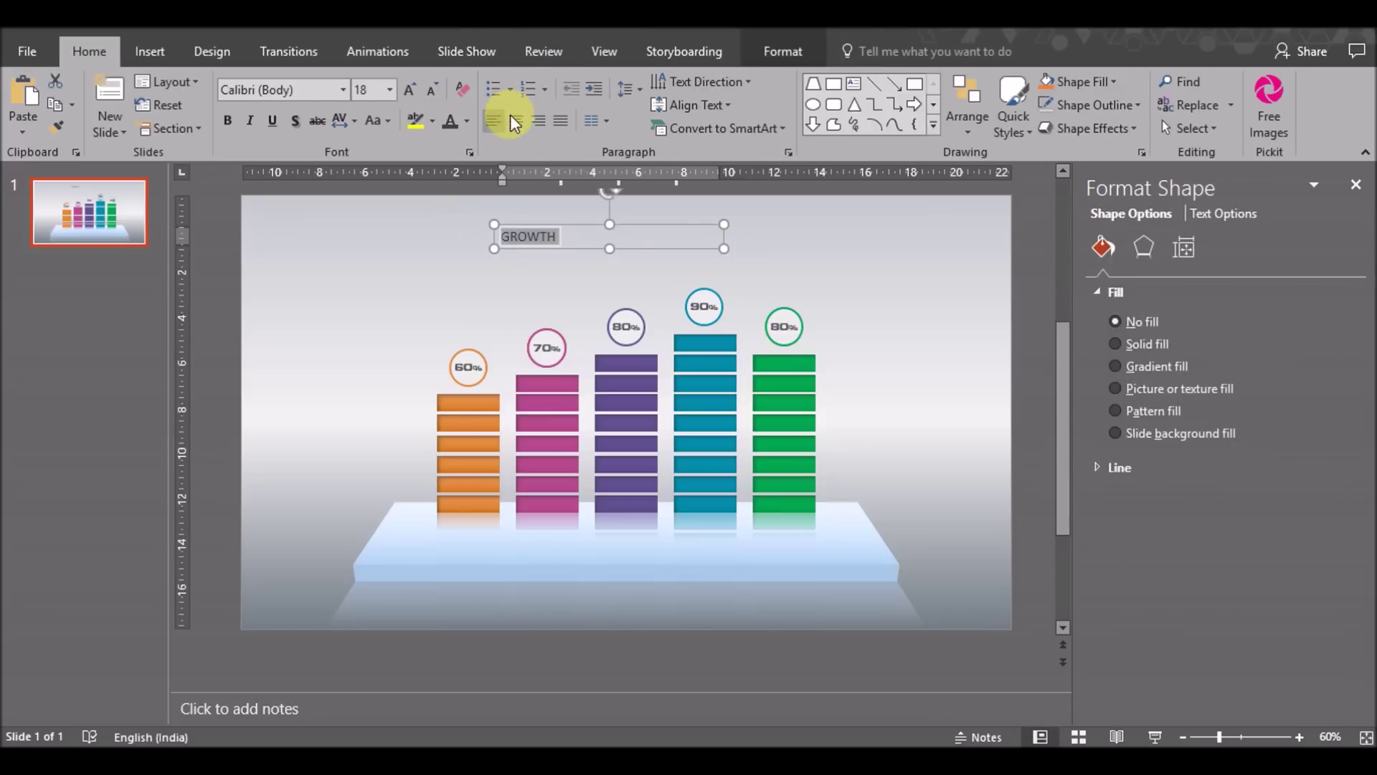
left_click(515, 120)
Style GROWTH in Nexa Bold with very loose spacing, larger size and dark grey colour.
left_click(277, 89)
type("Nexa Bold")
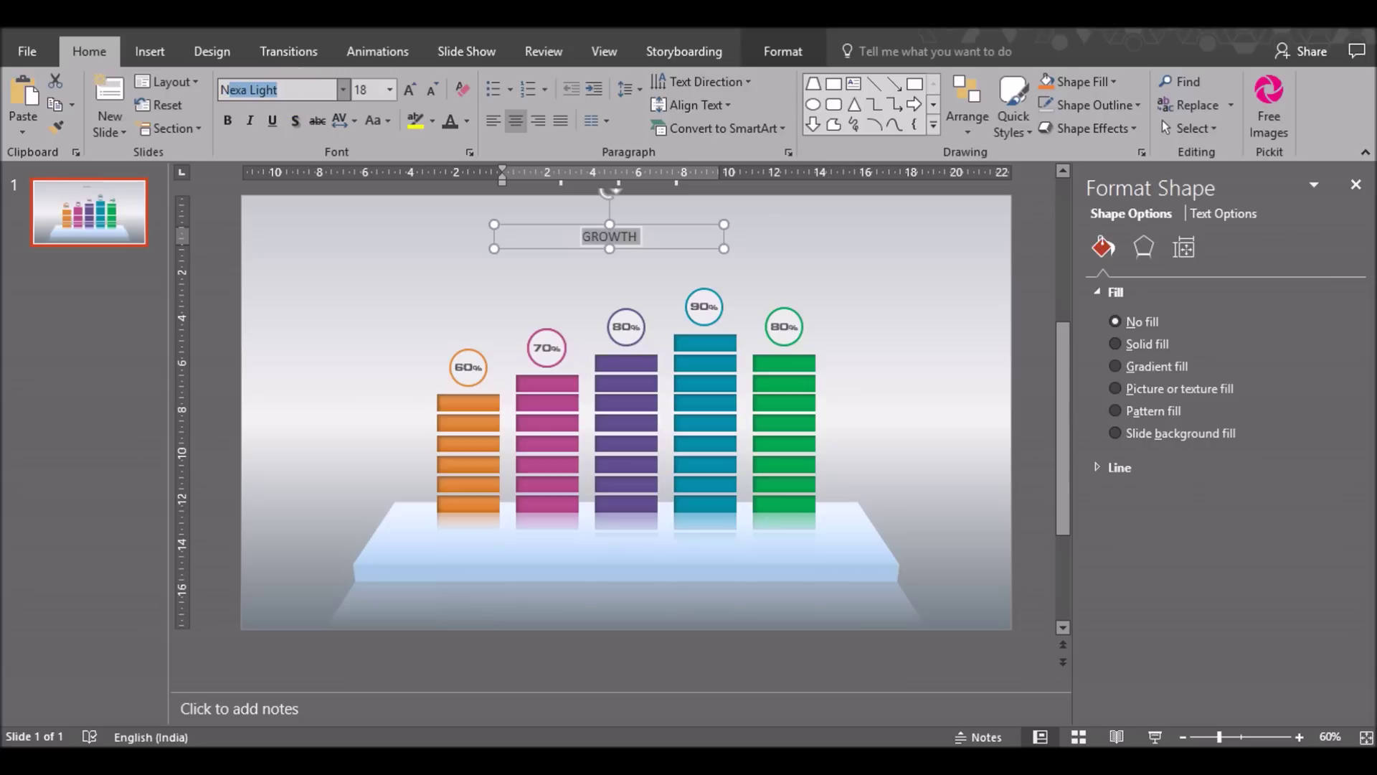
key("Return")
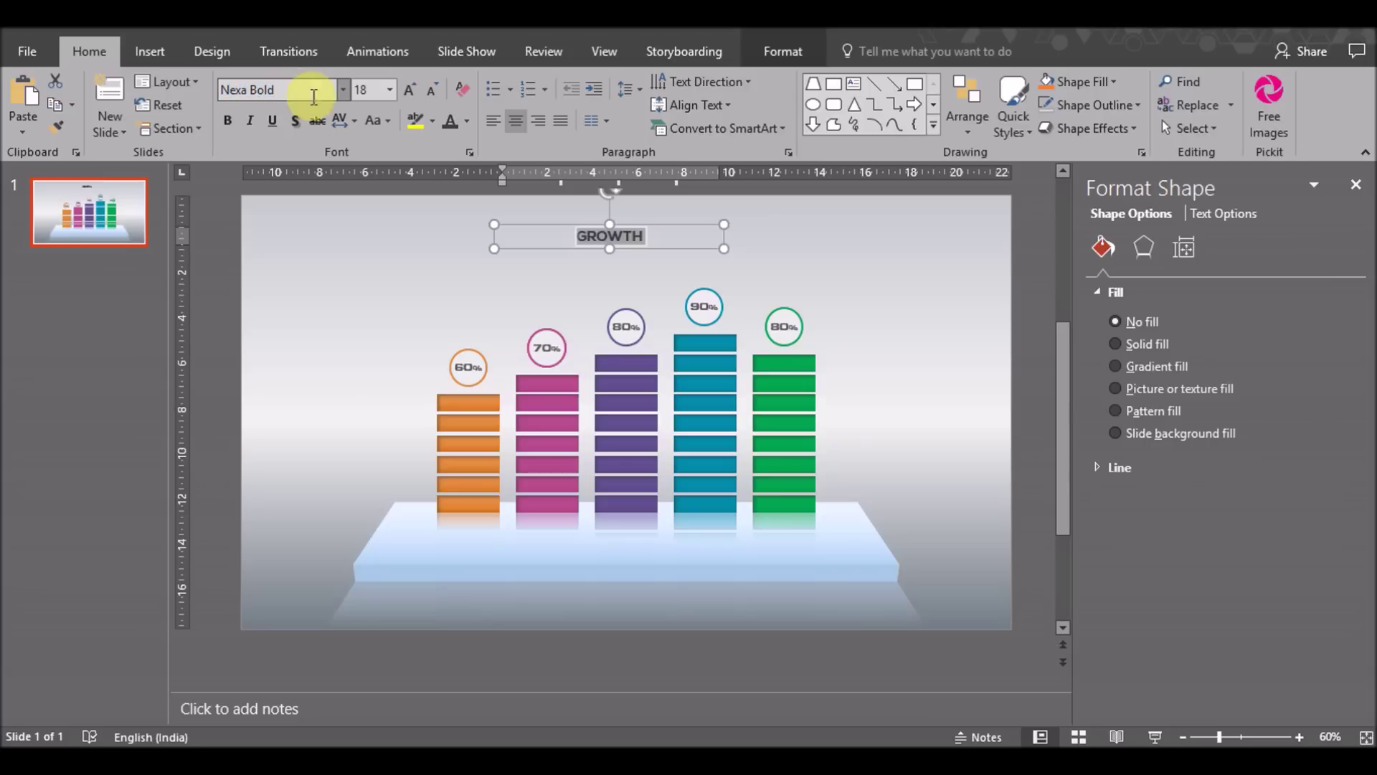
left_click(371, 118)
left_click(354, 120)
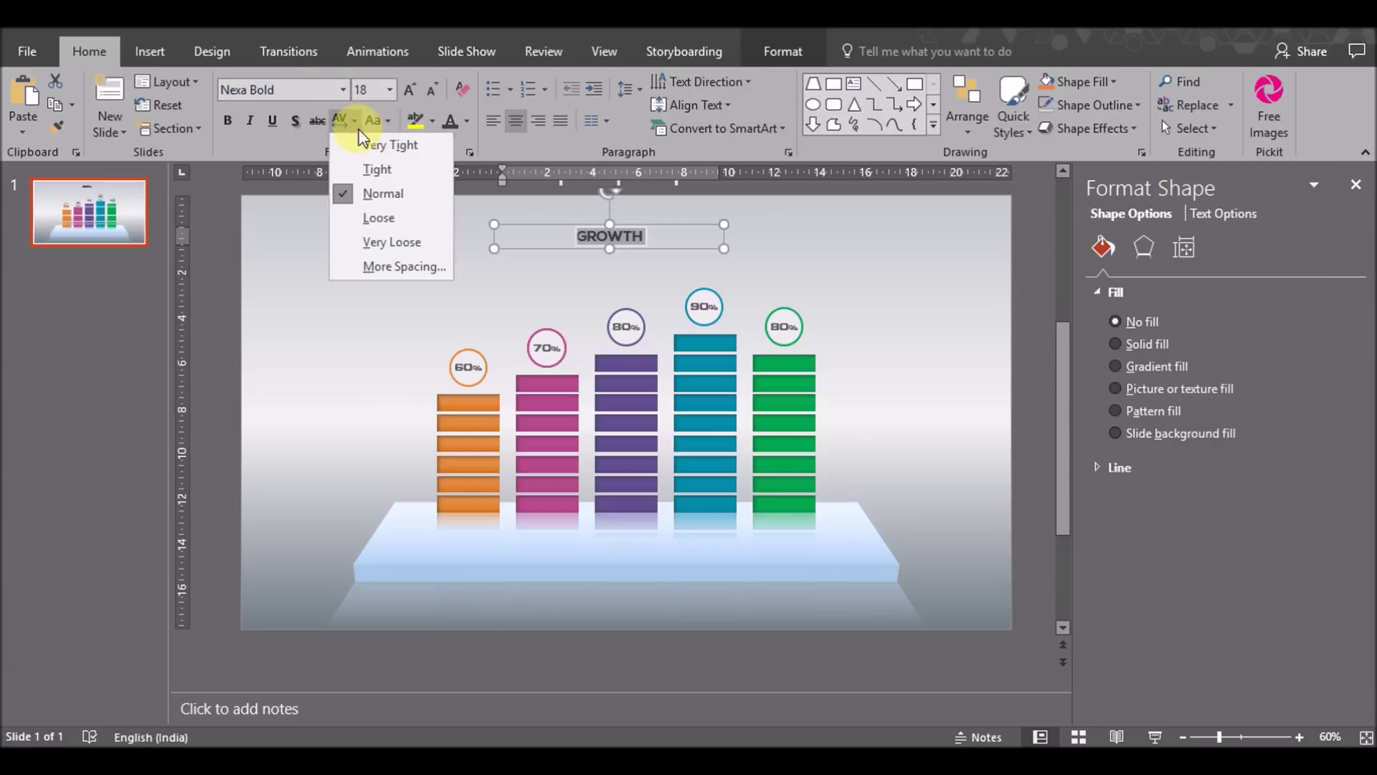
left_click(365, 243)
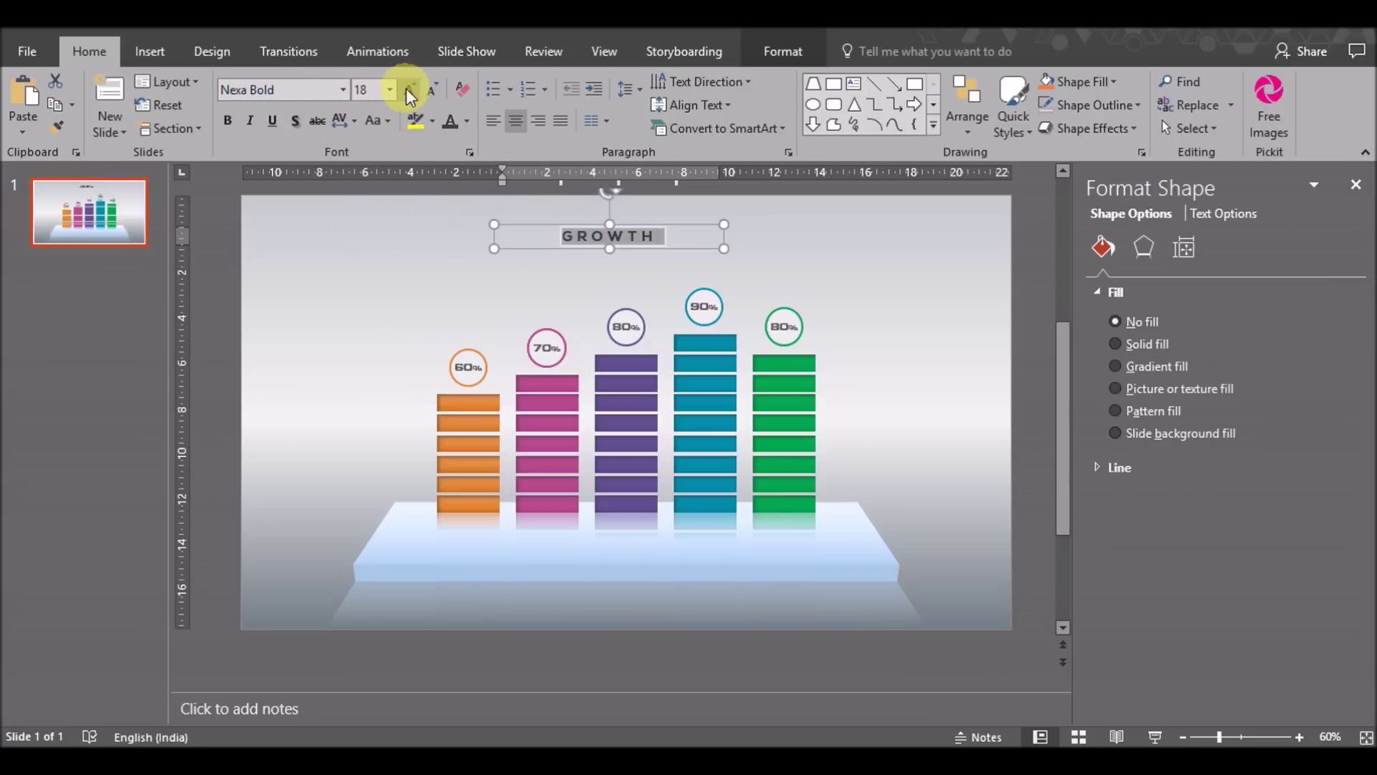
left_click(406, 88)
left_click(406, 88)
left_click(406, 89)
left_click(406, 89)
left_click(467, 120)
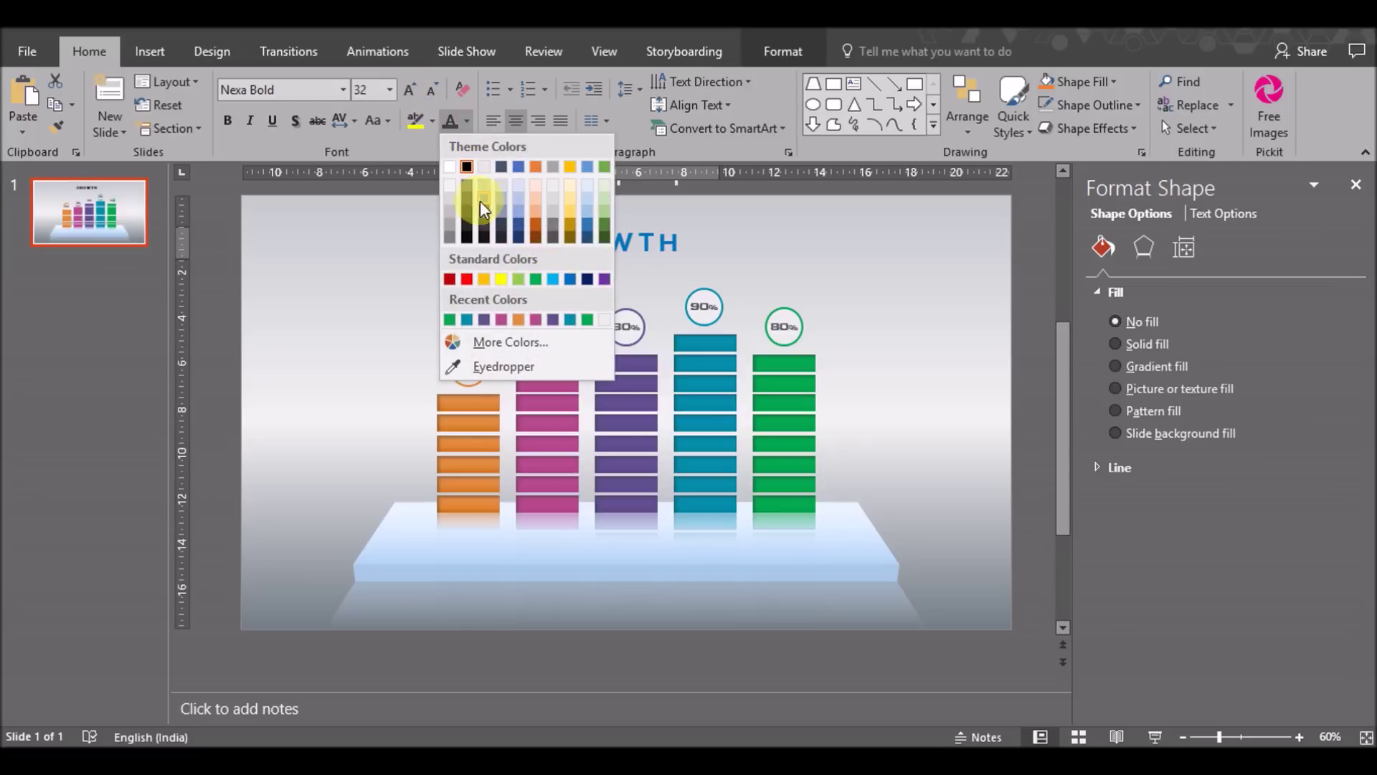
left_click(465, 218)
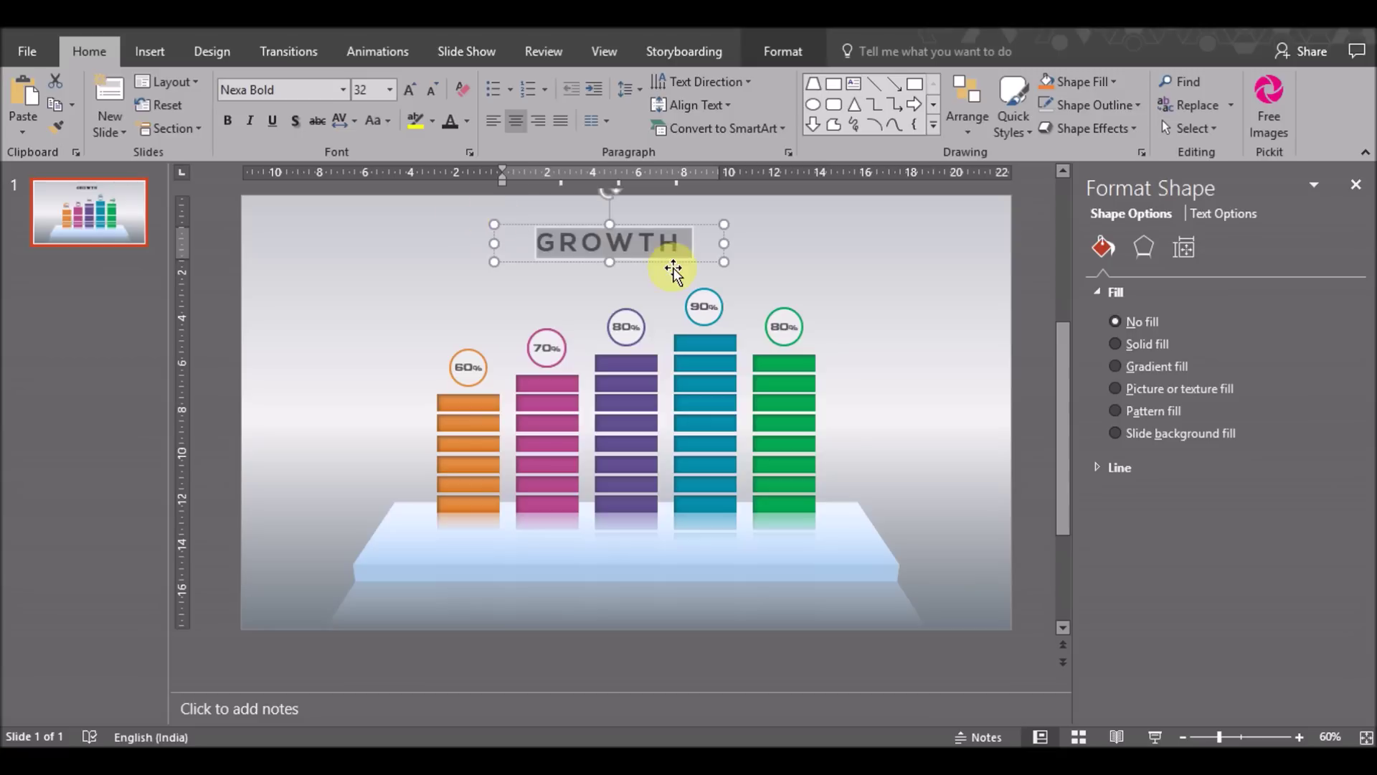
Duplicate the title below the original and change the copy to INFOGRAPHIC.
left_click_drag(649, 265, 667, 249)
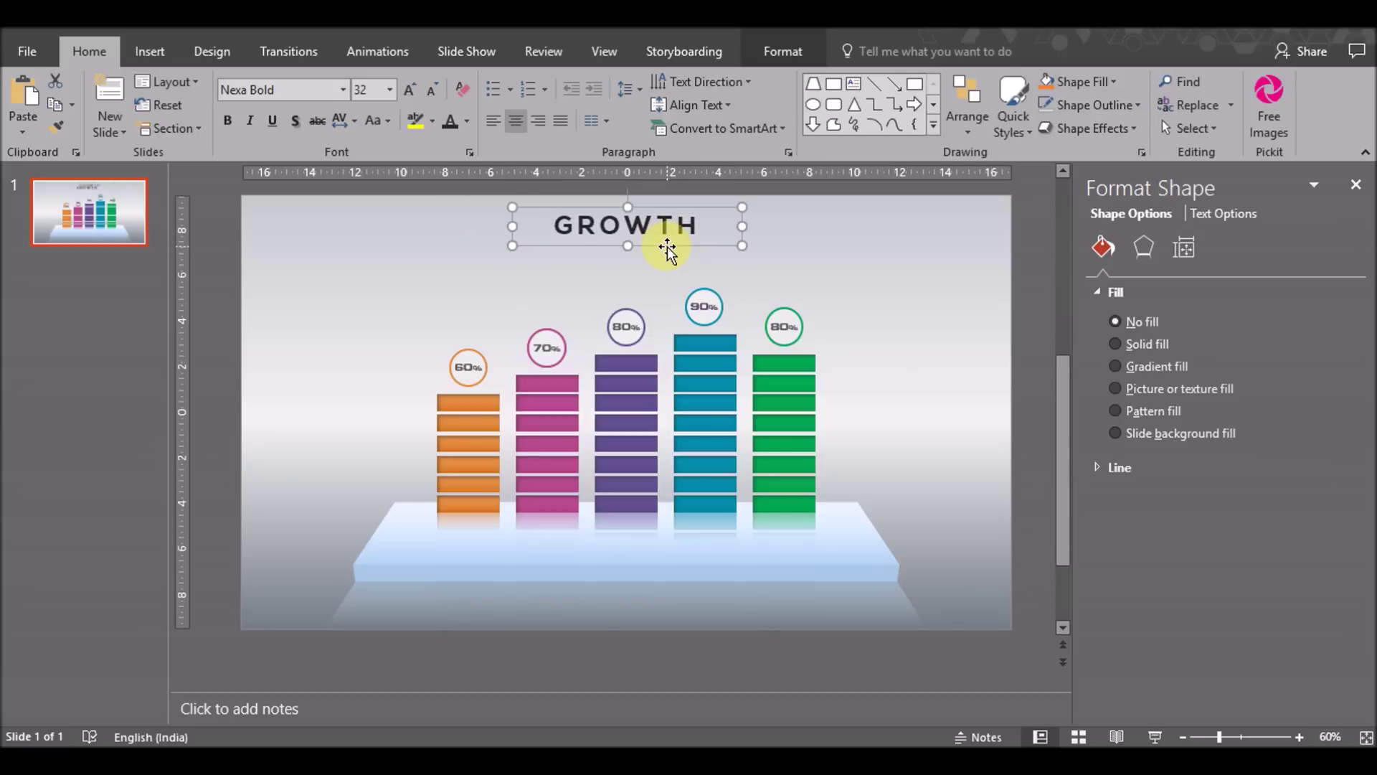
key("ctrl+v")
left_click_drag(659, 247, 657, 271)
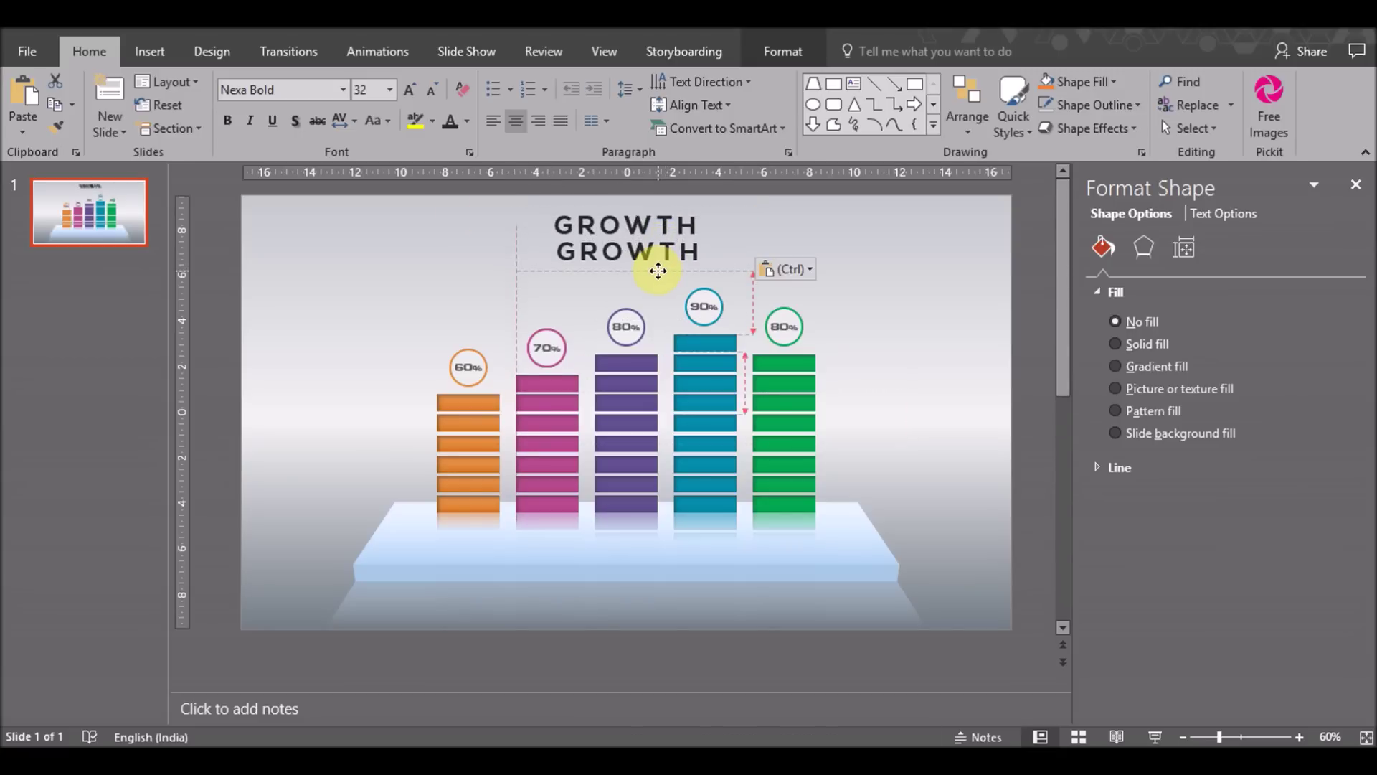
double_click(637, 254)
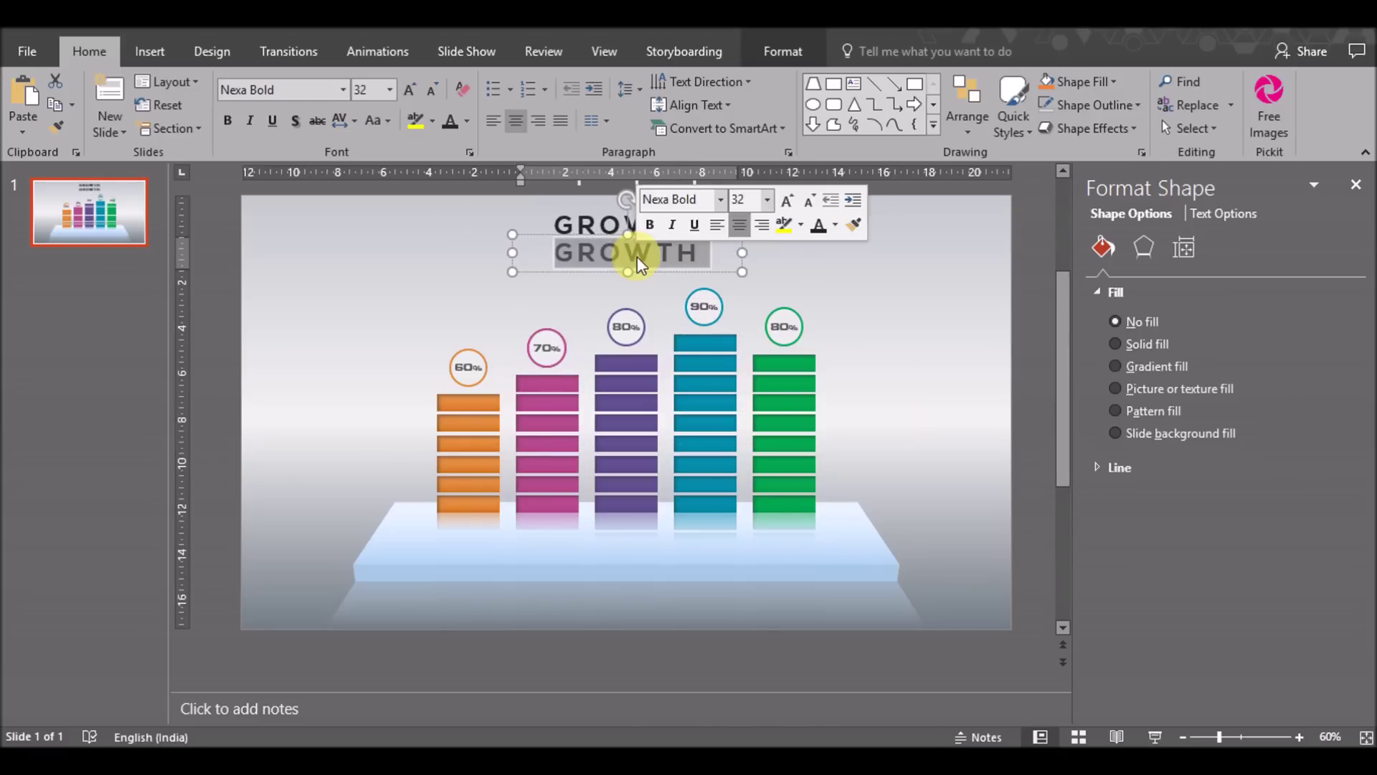
type("INFOGRAPHIC")
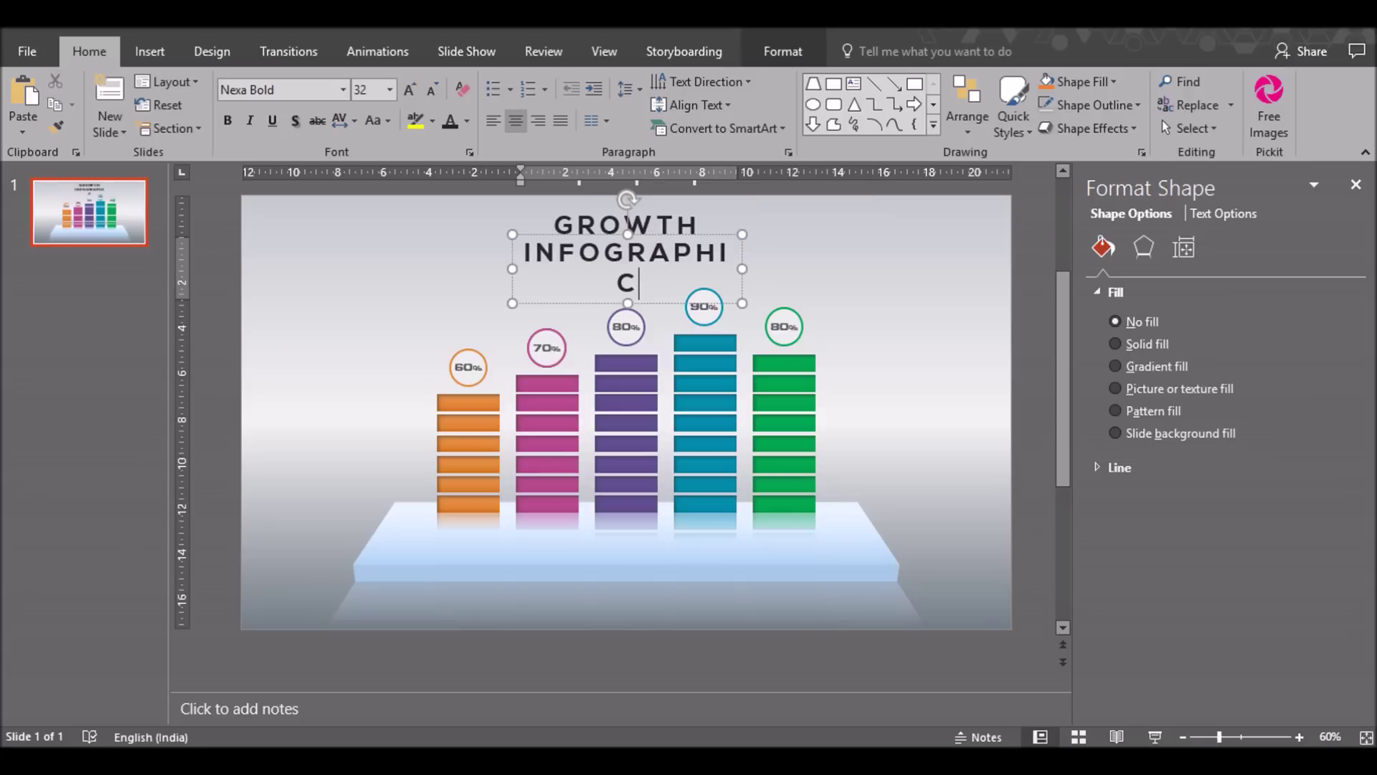
Set INFOGRAPHIC in Nexa Light at 18 pt.
key("ctrl+a")
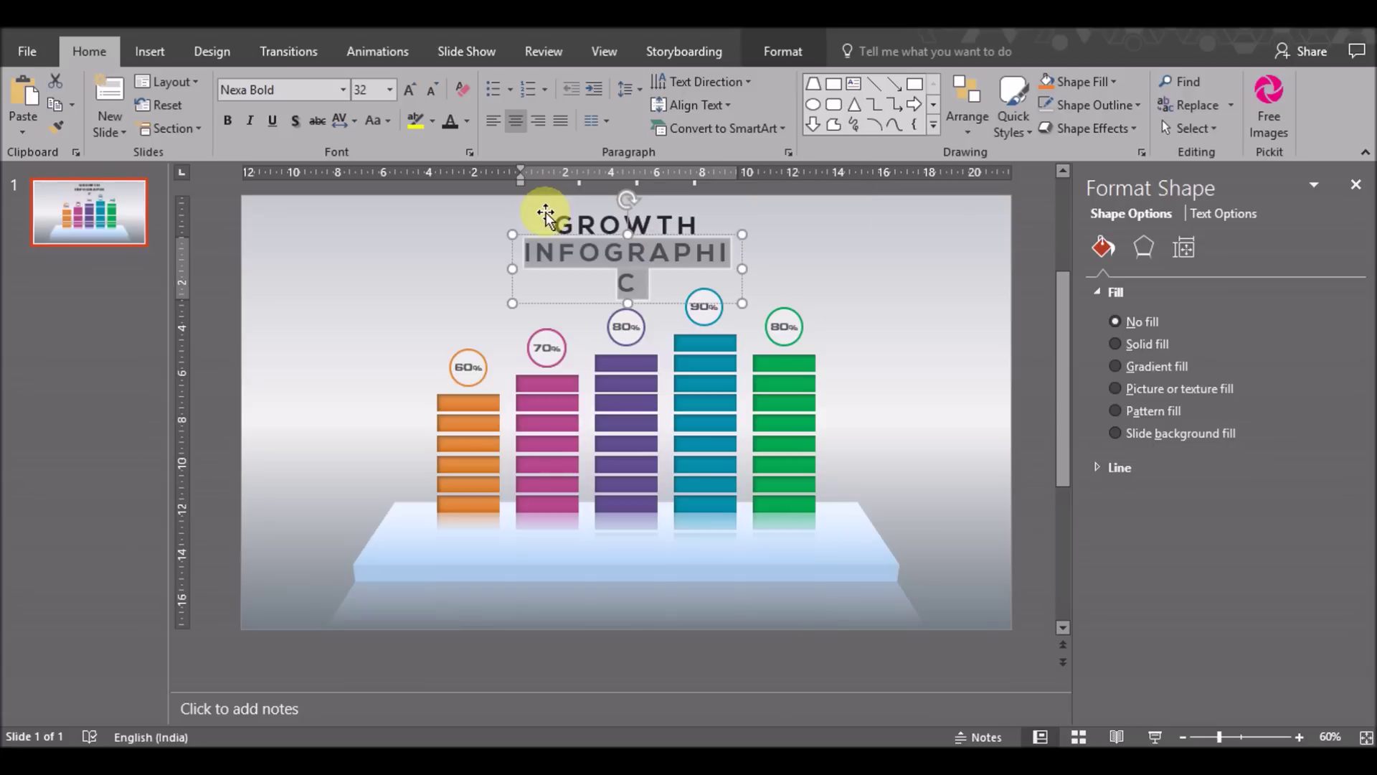
left_click(433, 91)
left_click(432, 91)
left_click(282, 91)
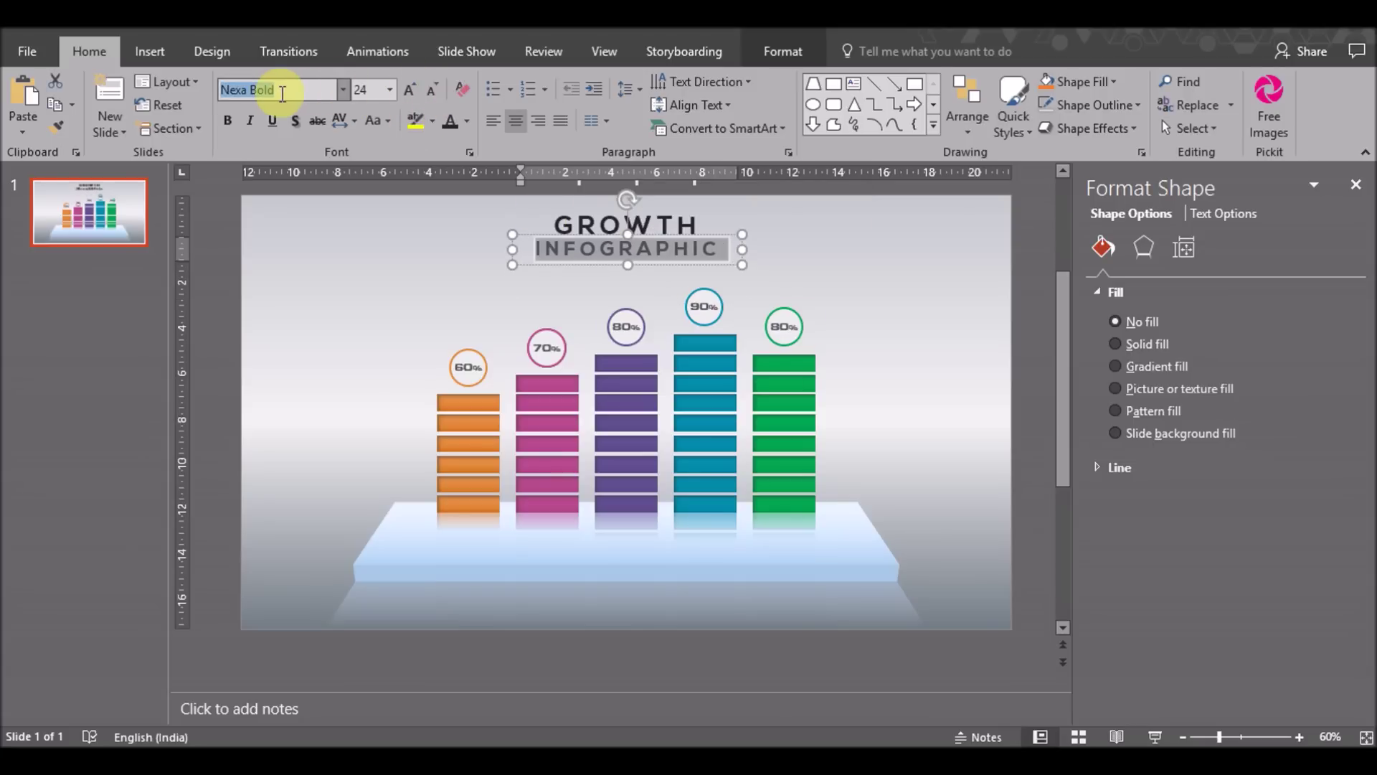
key("ctrl+shift+Right")
type("Light")
key("Return")
left_click(433, 90)
left_click(433, 91)
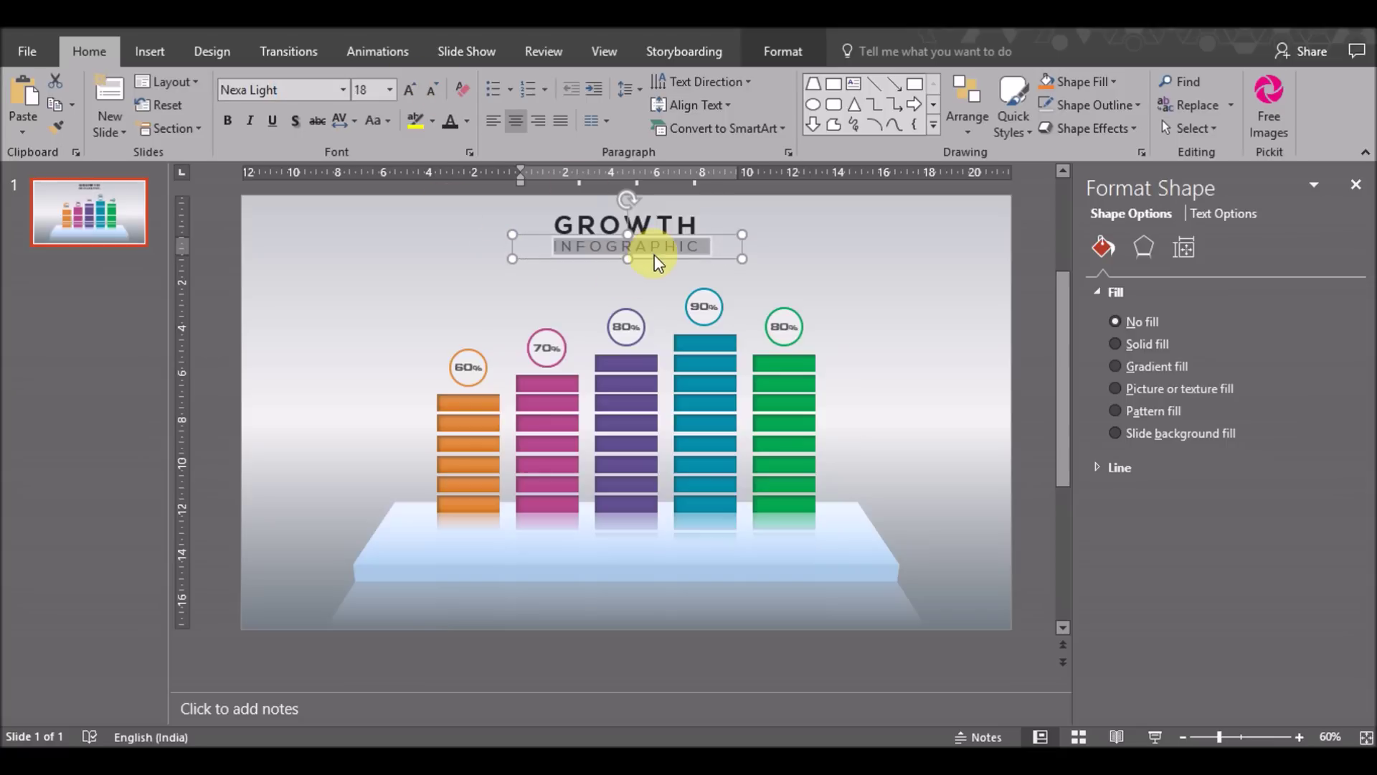
Group INFOGRAPHIC with GROWTH and centre the title block horizontally.
left_click_drag(654, 255, 654, 262)
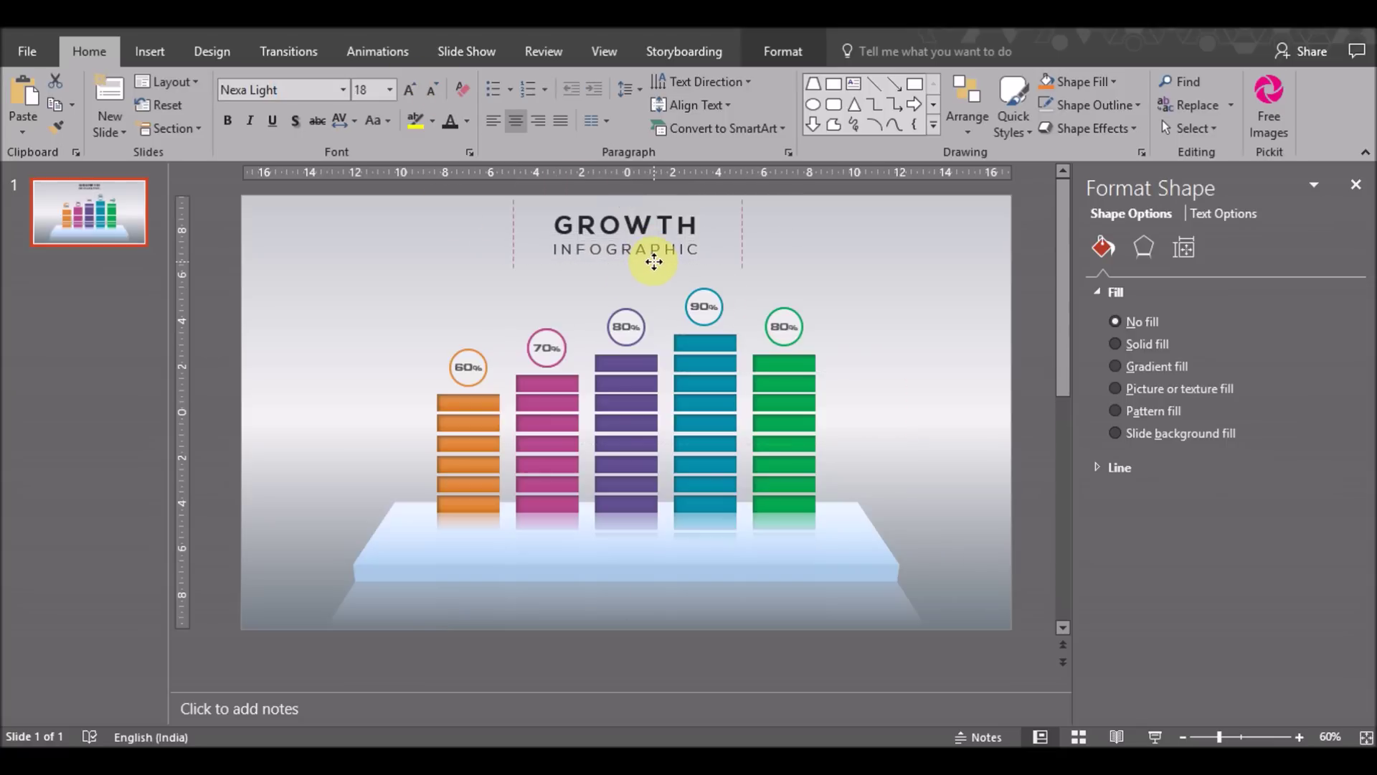
left_click(589, 222, "shift")
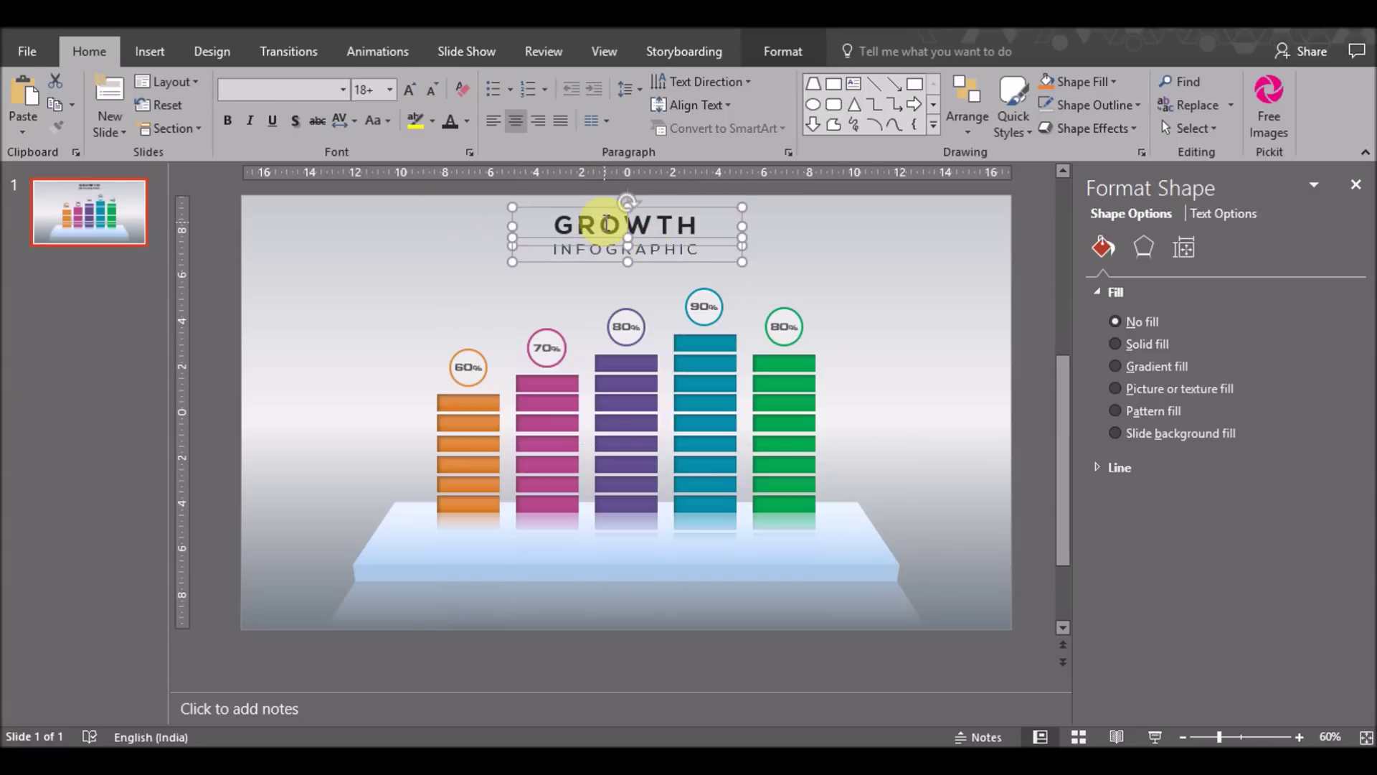
key("ctrl+g")
left_click(782, 51)
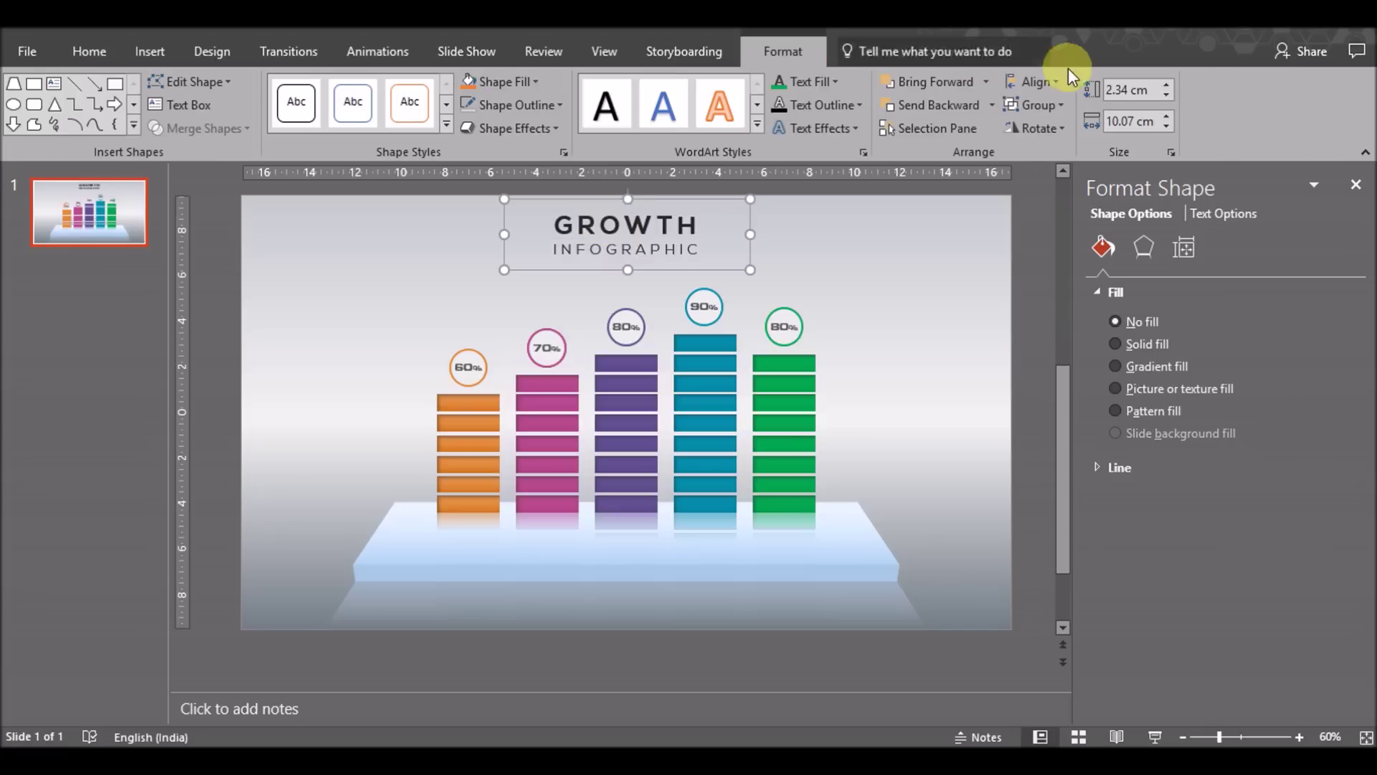
left_click(1040, 84)
left_click(1053, 132)
left_click(892, 316)
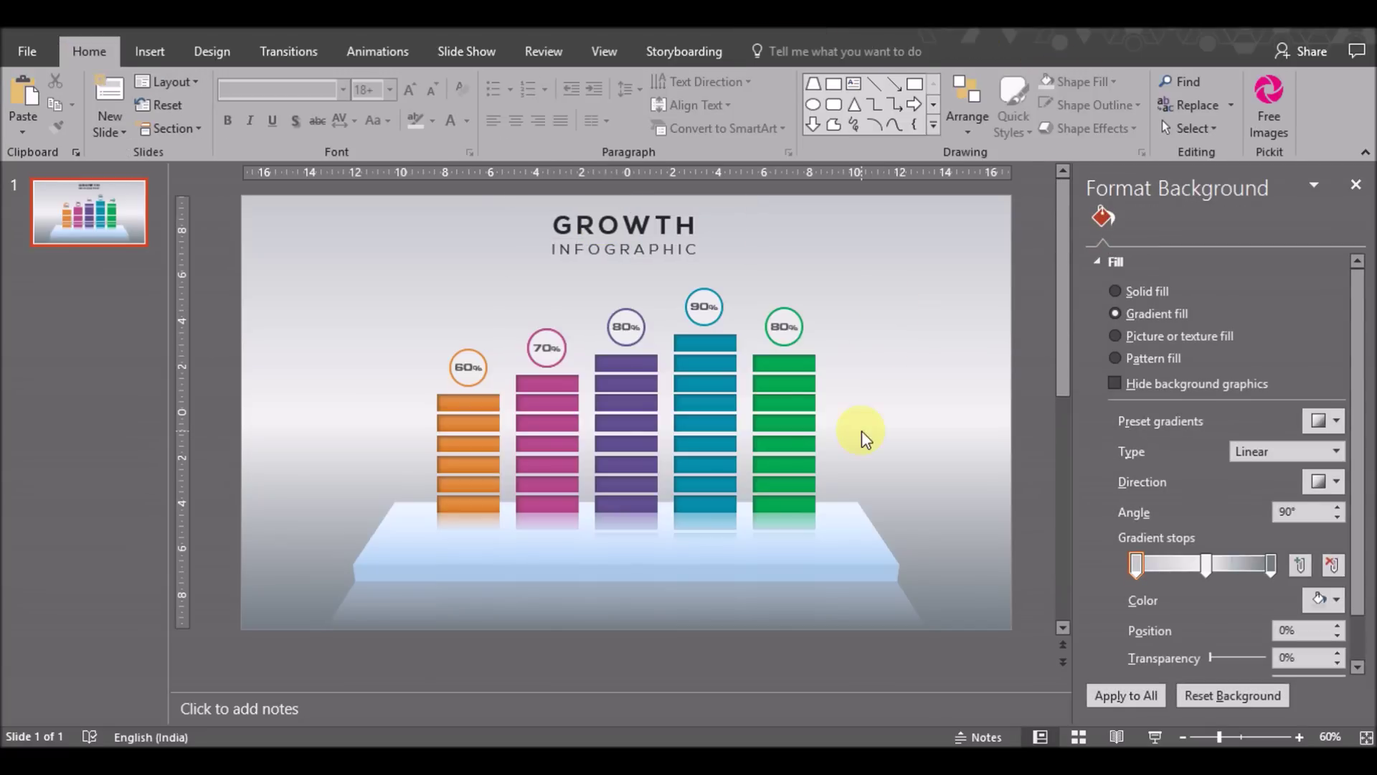
Select the platform and colour its gradient stops purple and dark blue.
left_click(799, 561)
left_click(793, 571)
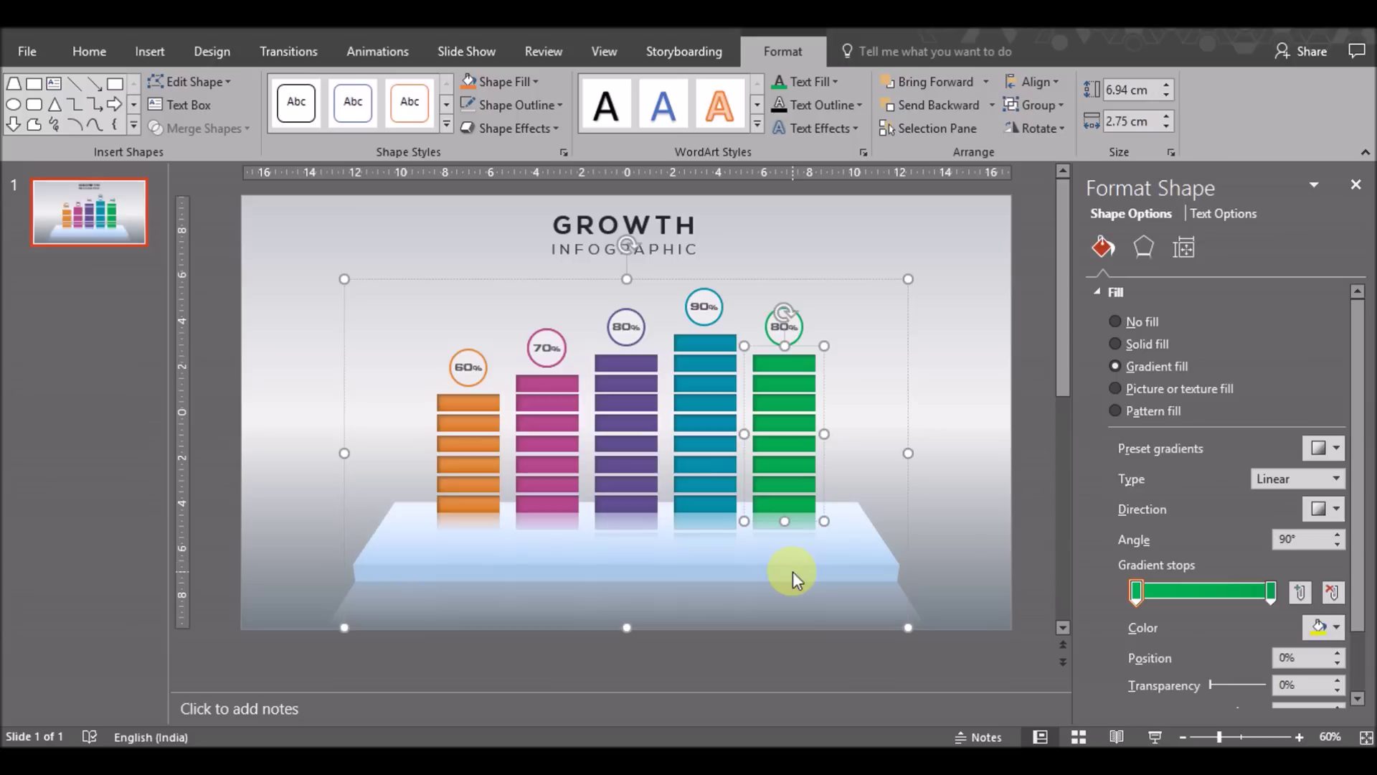
left_click(874, 583)
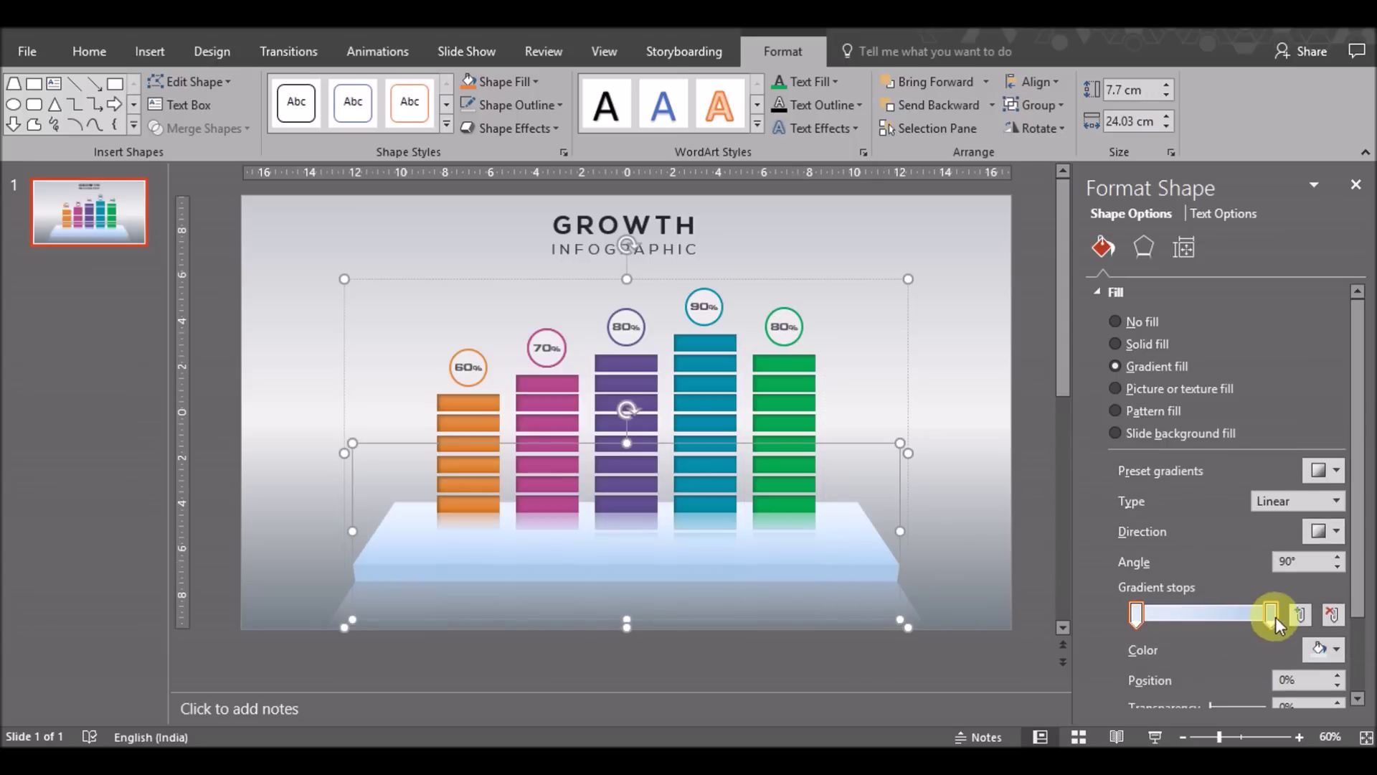
left_click(1338, 649)
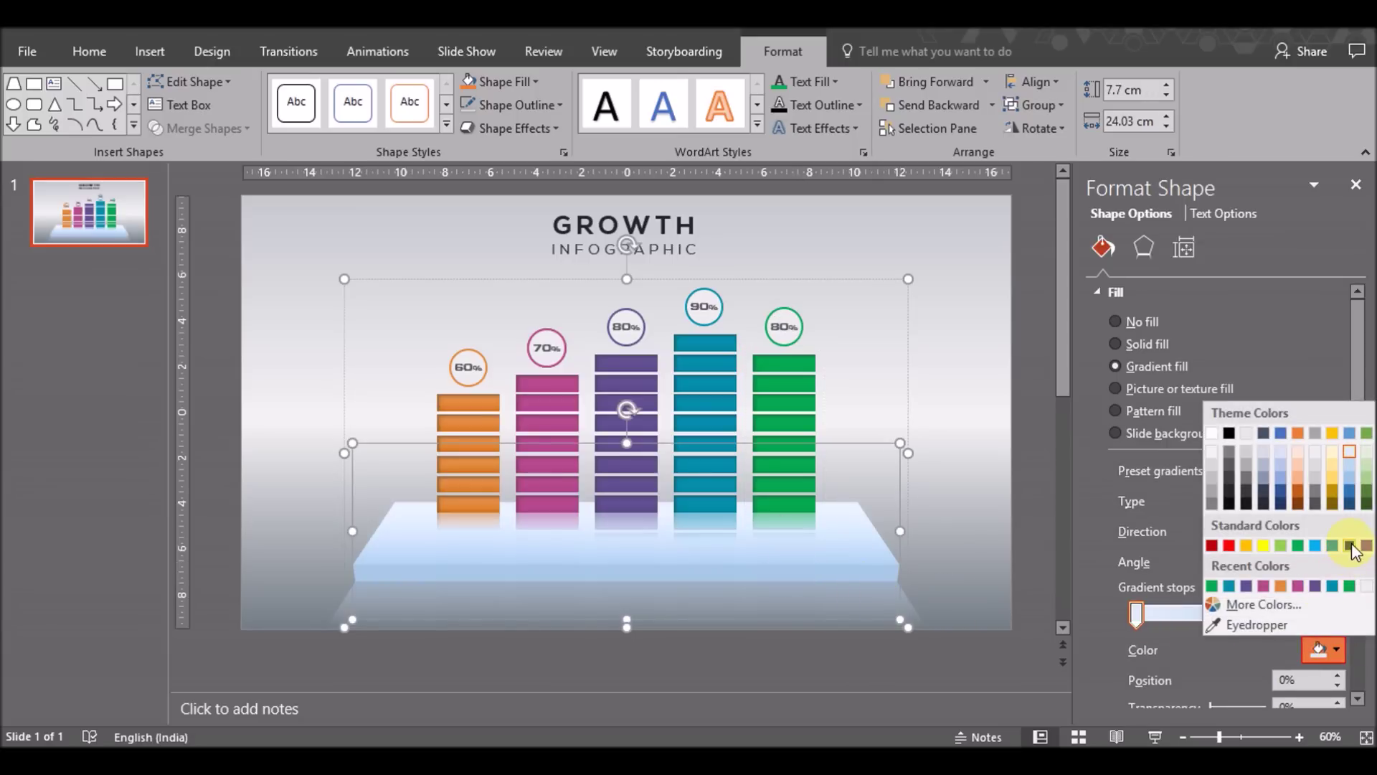
left_click(1367, 551)
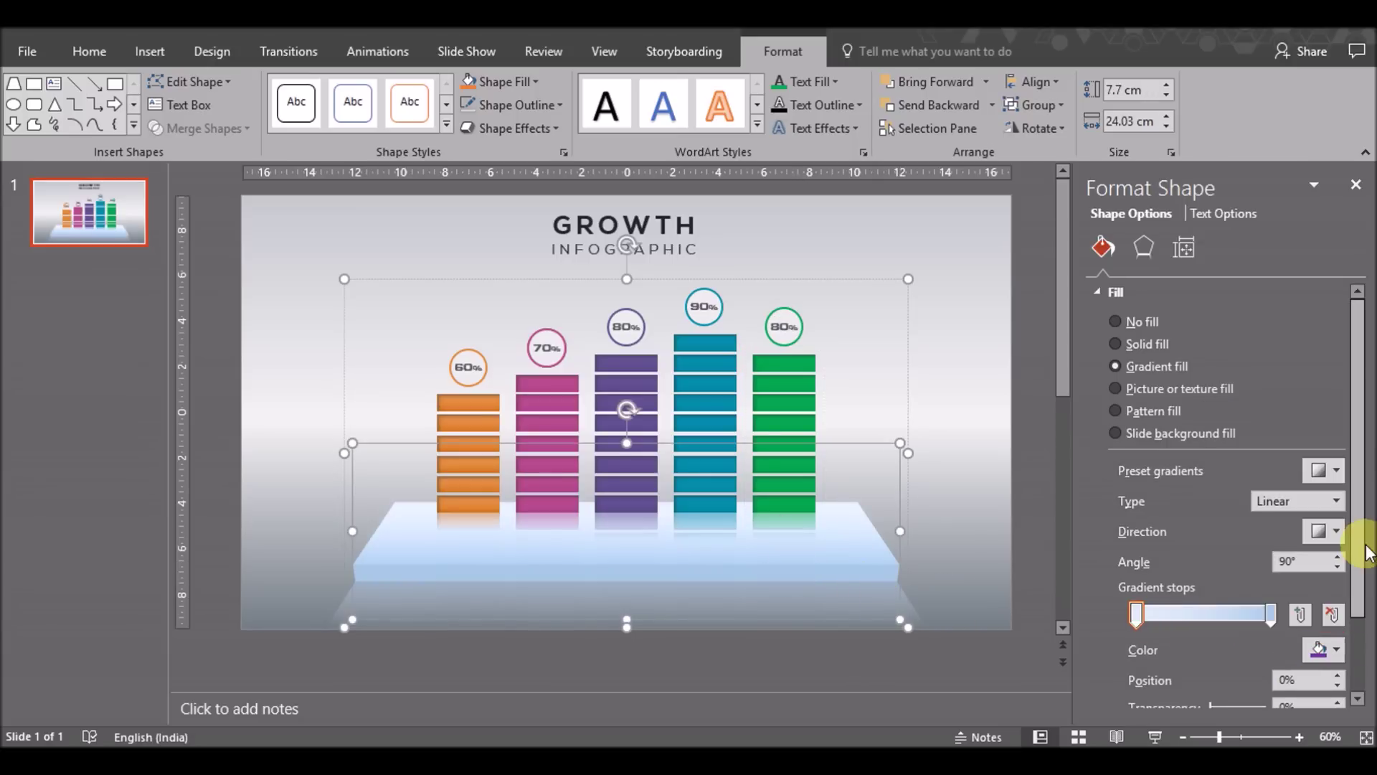
left_click(1299, 614)
left_click_drag(1222, 614, 1276, 616)
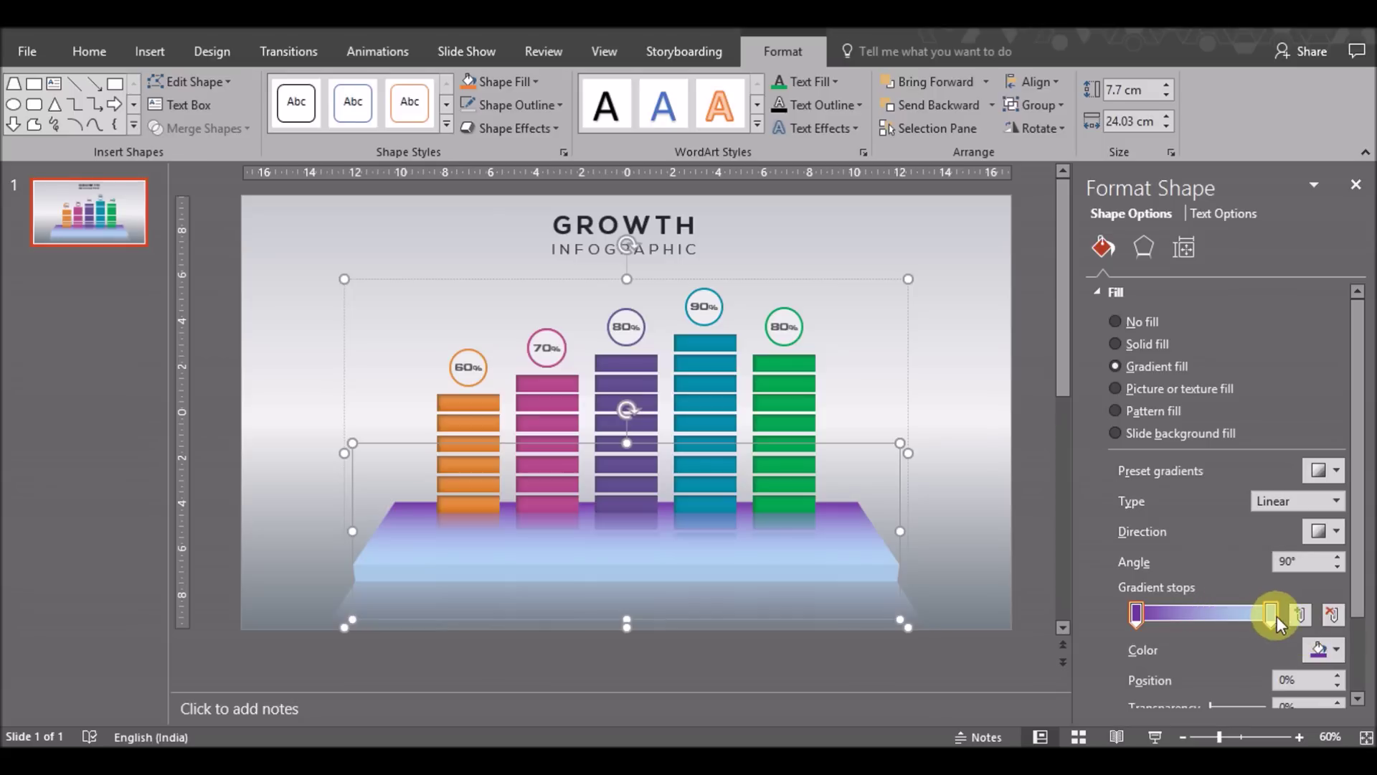
left_click(1336, 649)
left_click(1355, 551)
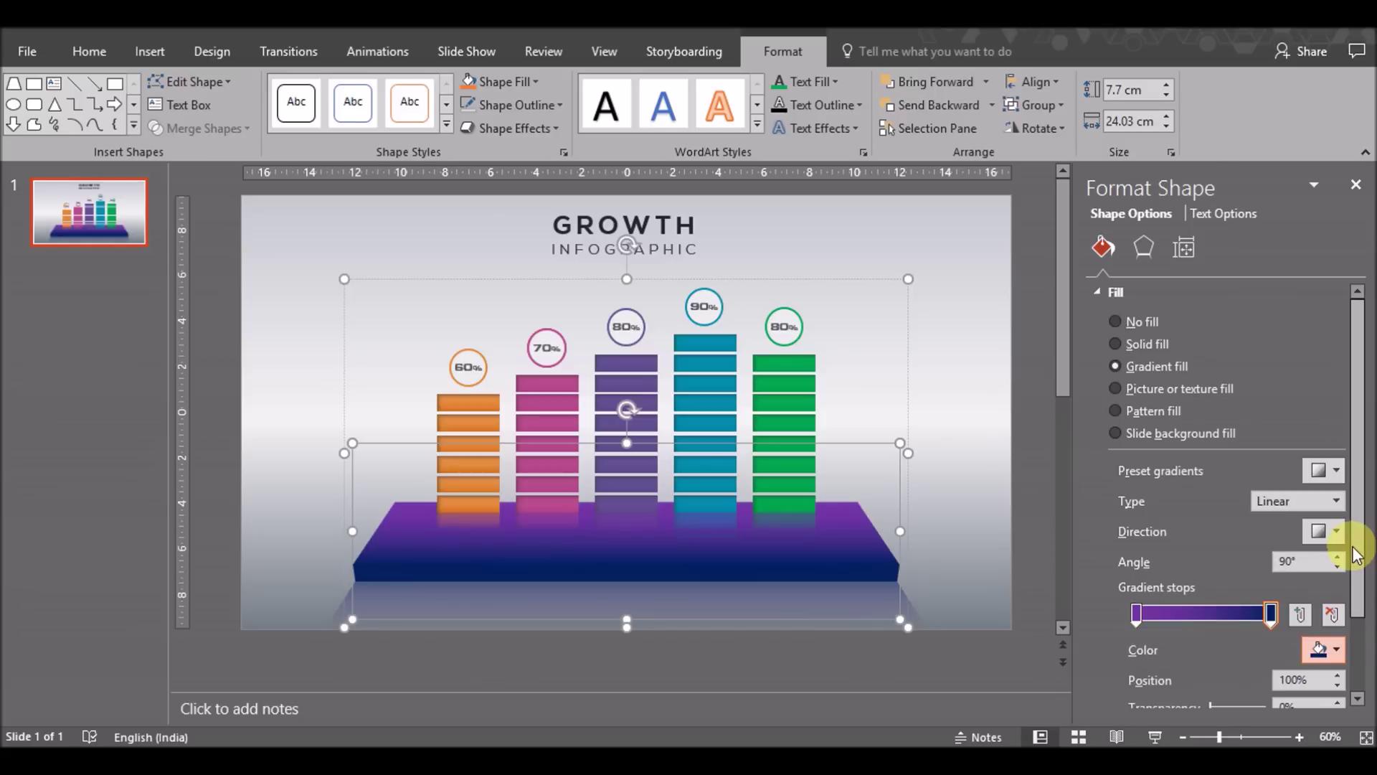
Recolour the platform gradient stops to slate grey, dark blue and grey.
left_click(1324, 651)
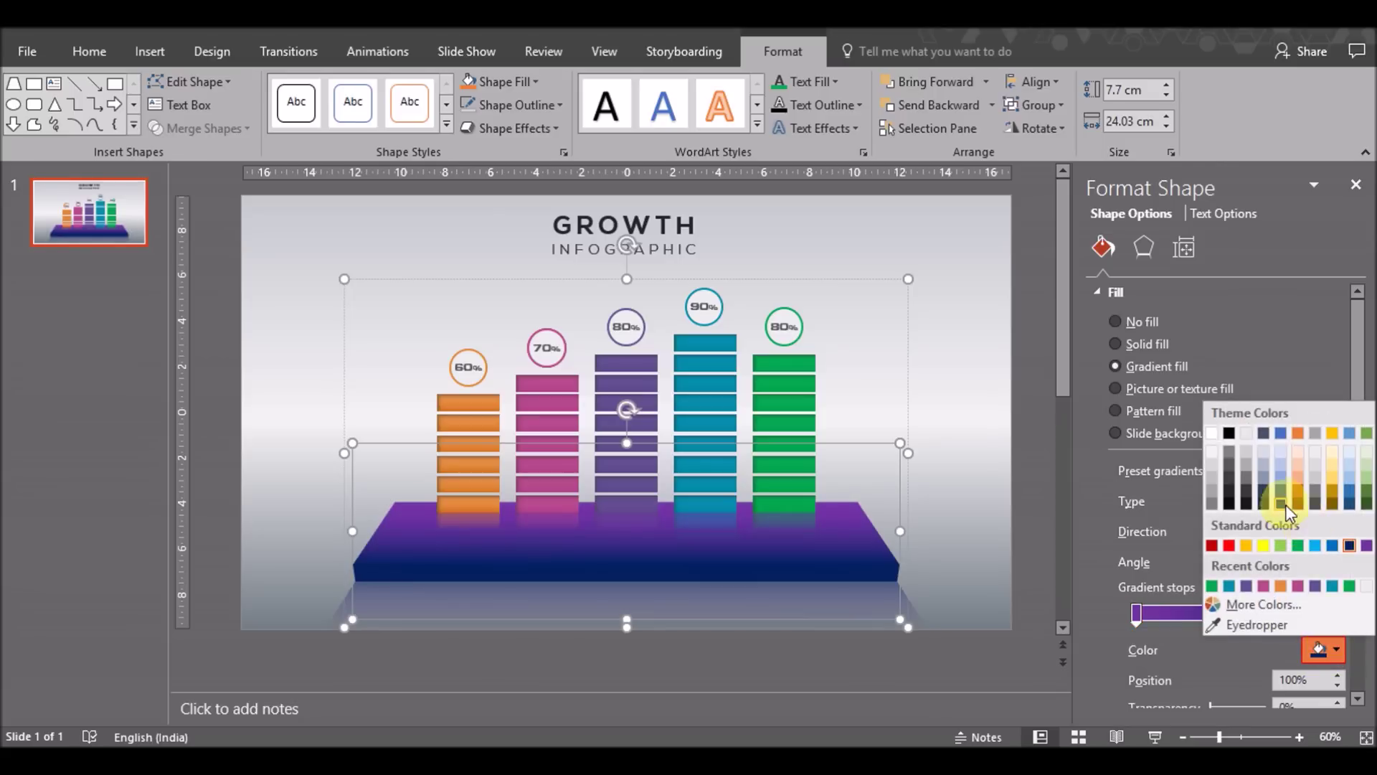
left_click(1264, 493)
left_click(1137, 613)
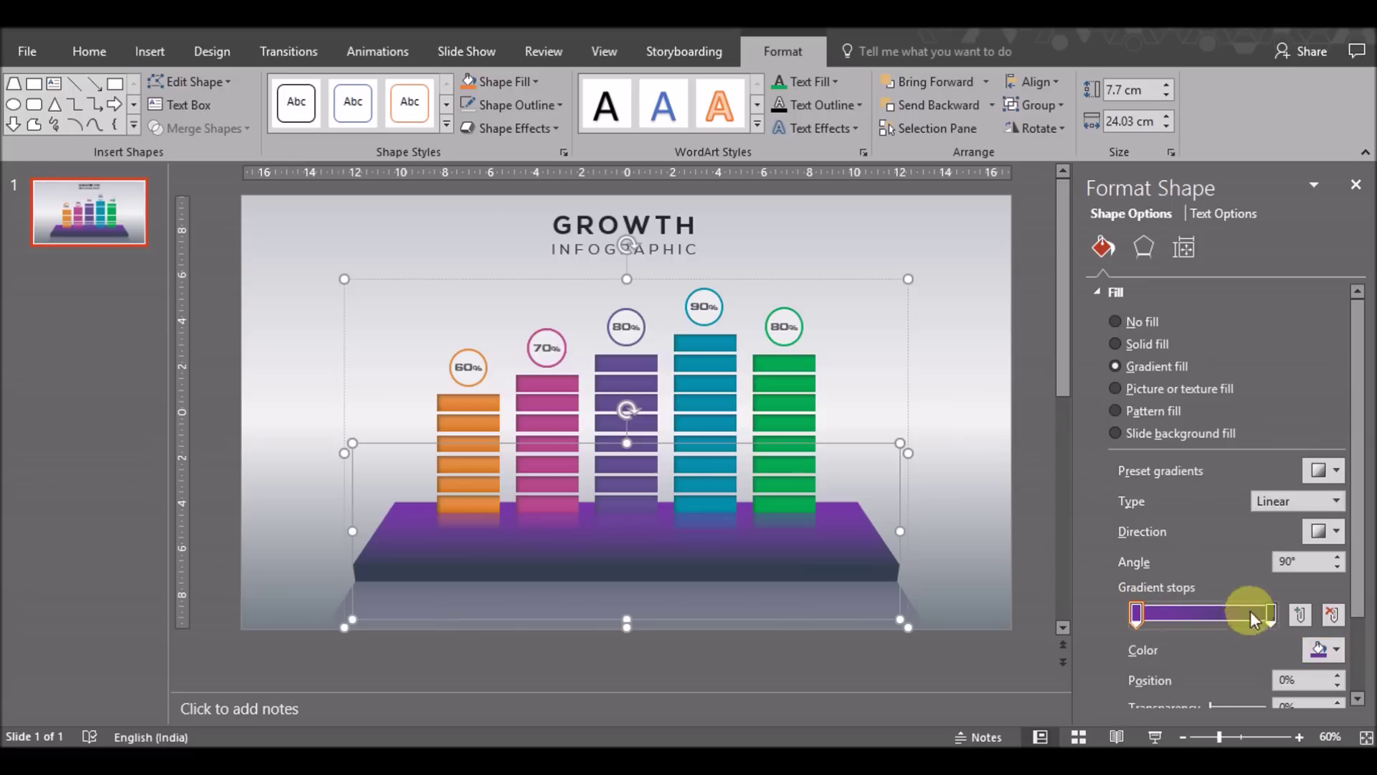
left_click(1324, 650)
left_click(1270, 492)
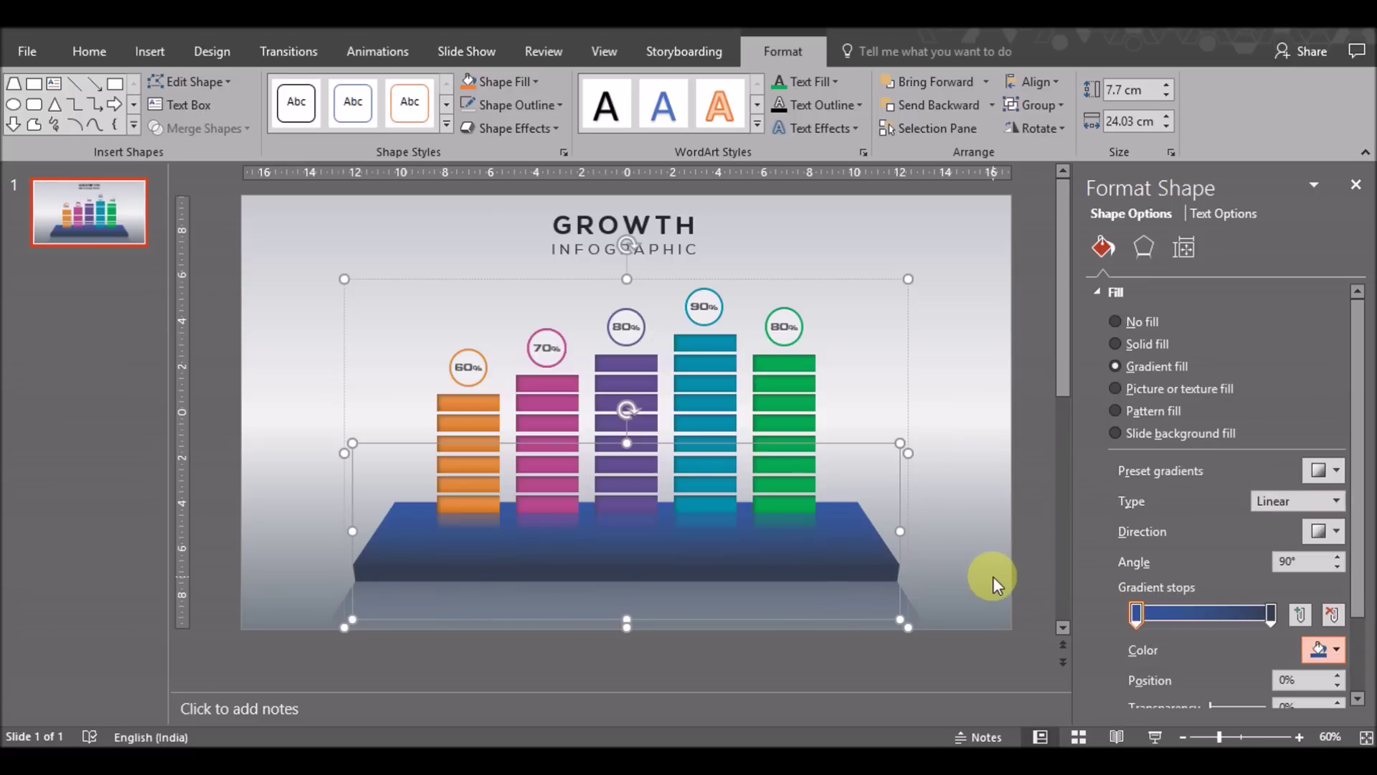
left_click(1269, 621)
left_click(1321, 649)
left_click(1246, 476)
Try several light and dark blue shades on the right gradient stop.
left_click(1321, 650)
left_click(1351, 498)
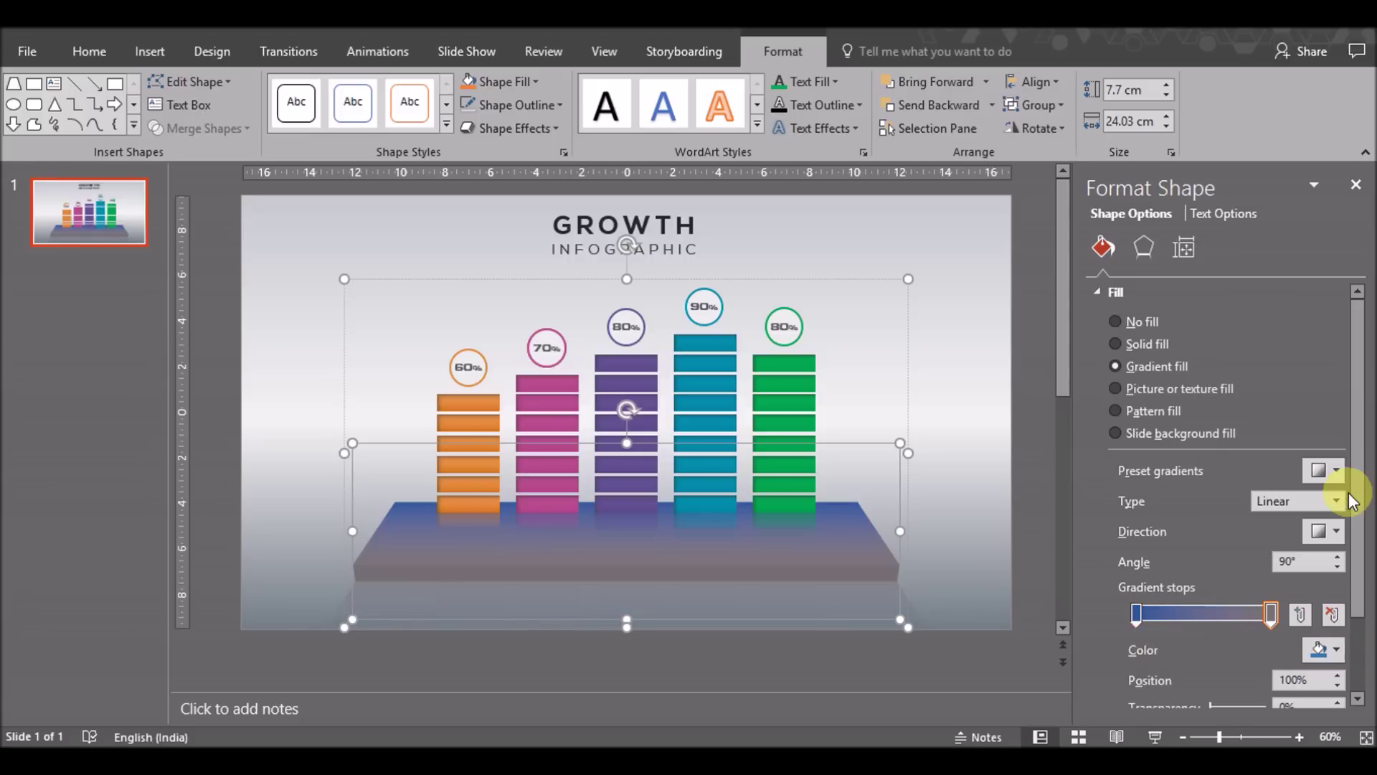
left_click(1321, 649)
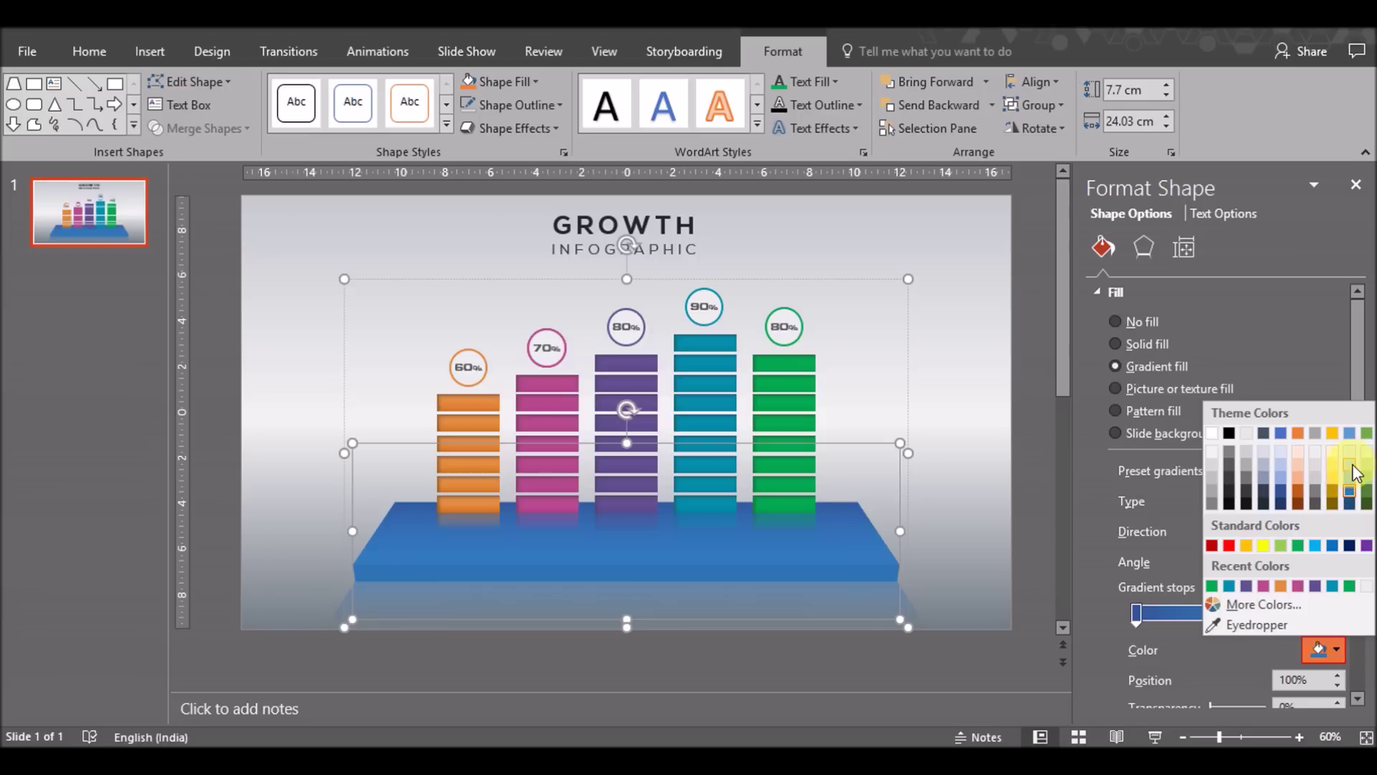
left_click(1352, 471)
left_click(1321, 650)
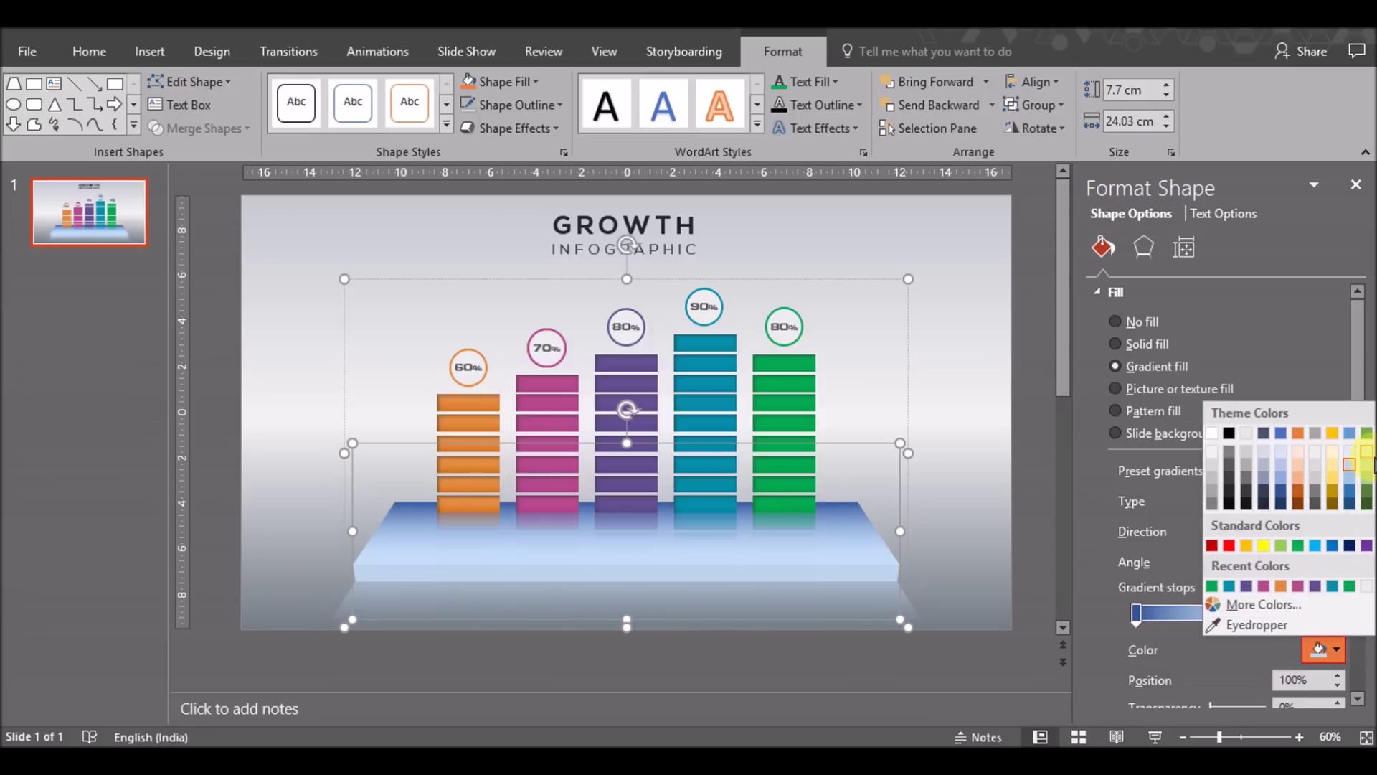
left_click(1275, 463)
left_click(1328, 650)
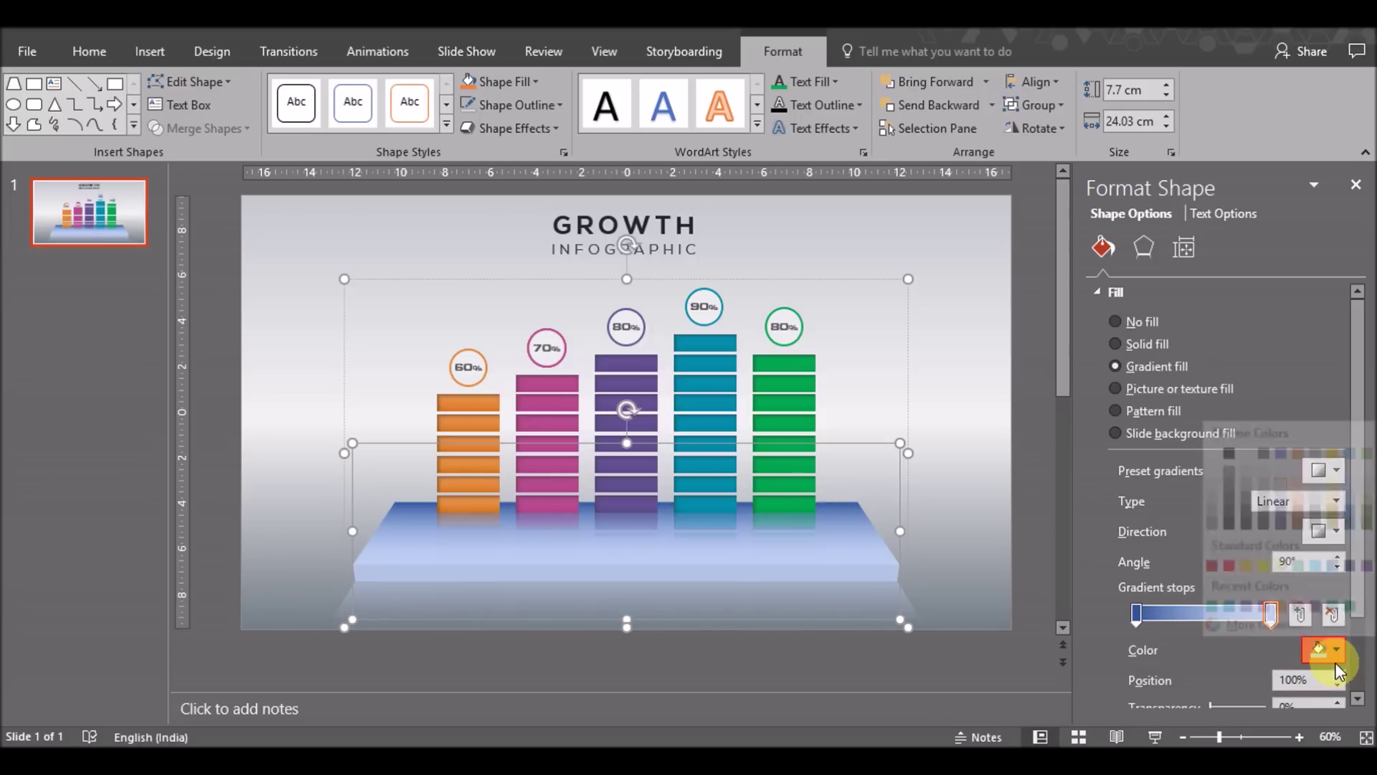
left_click(1264, 479)
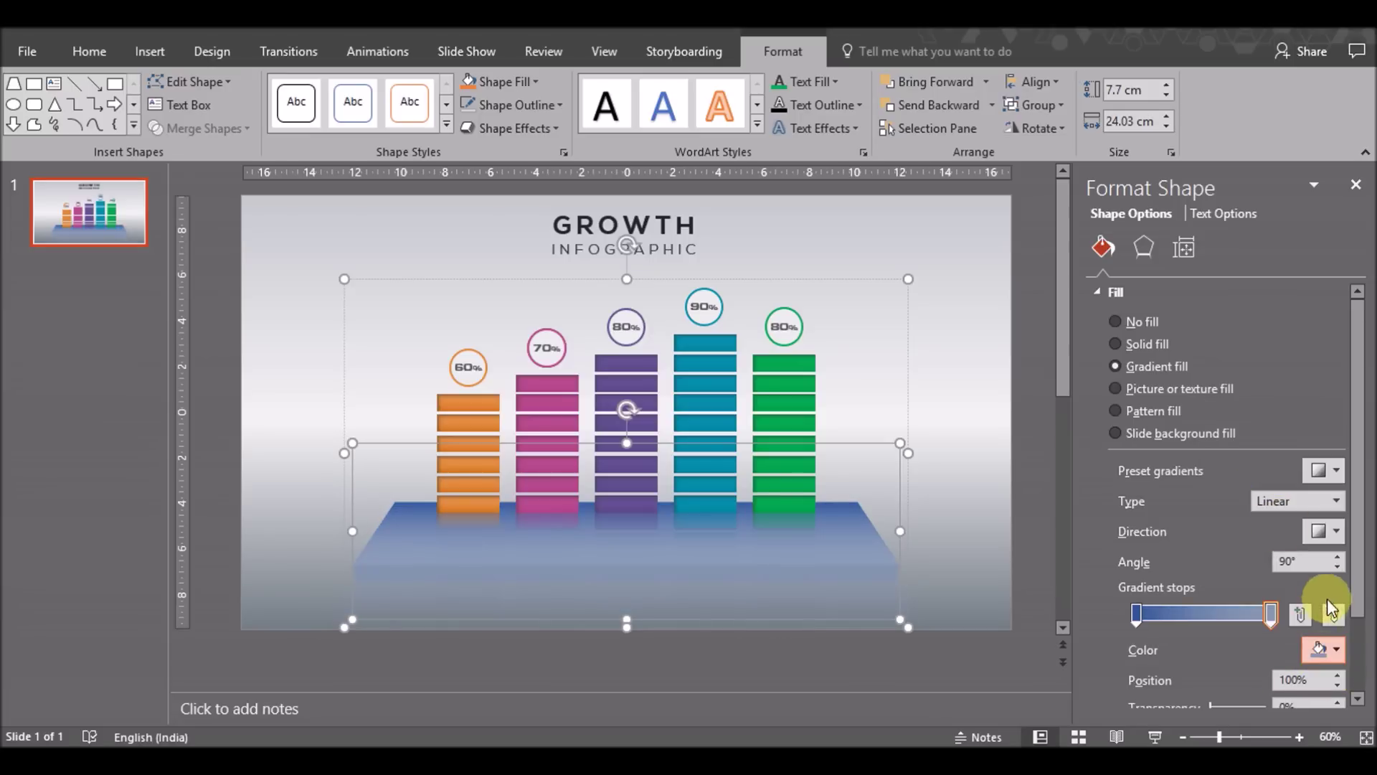
left_click(1327, 649)
Settle on white and light grey gradient stops for a pale platform fill.
left_click(1211, 433)
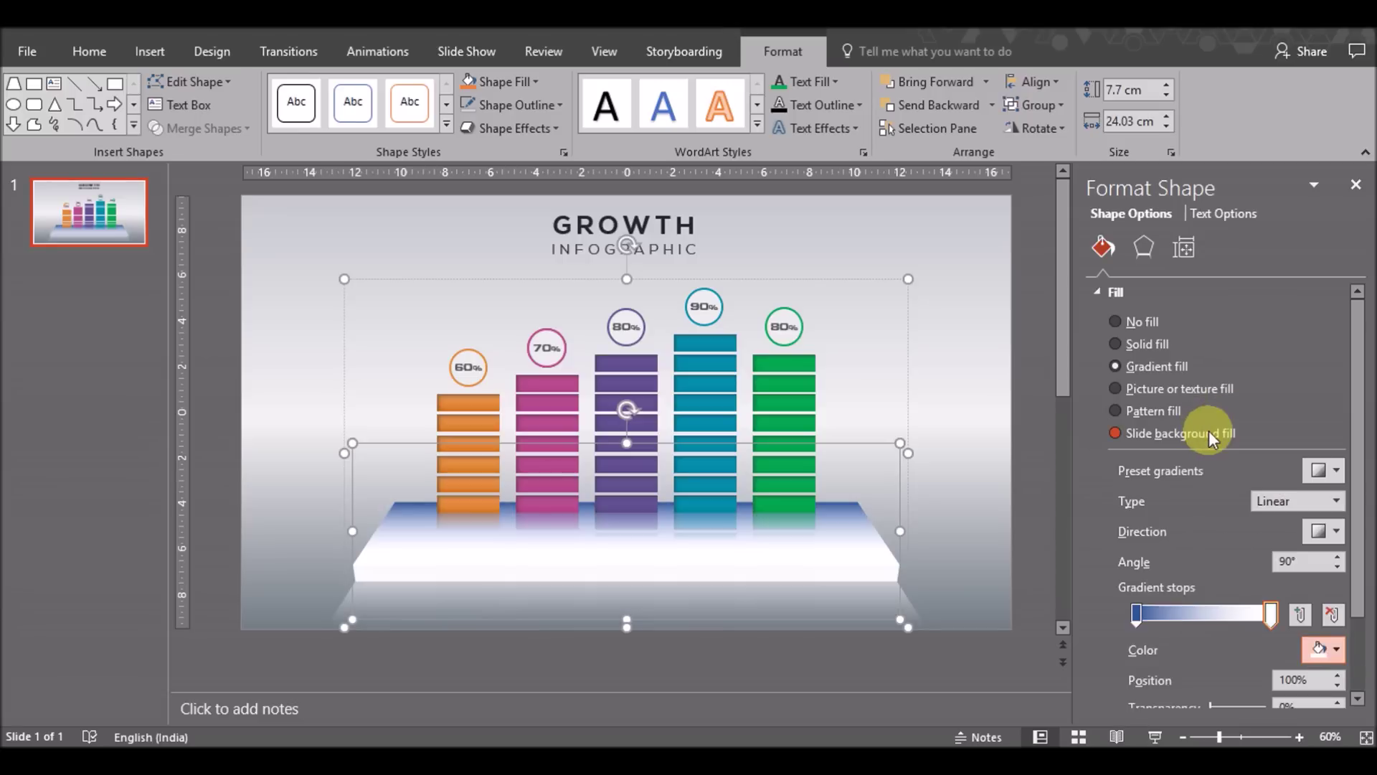
left_click(1338, 653)
left_click(1211, 463)
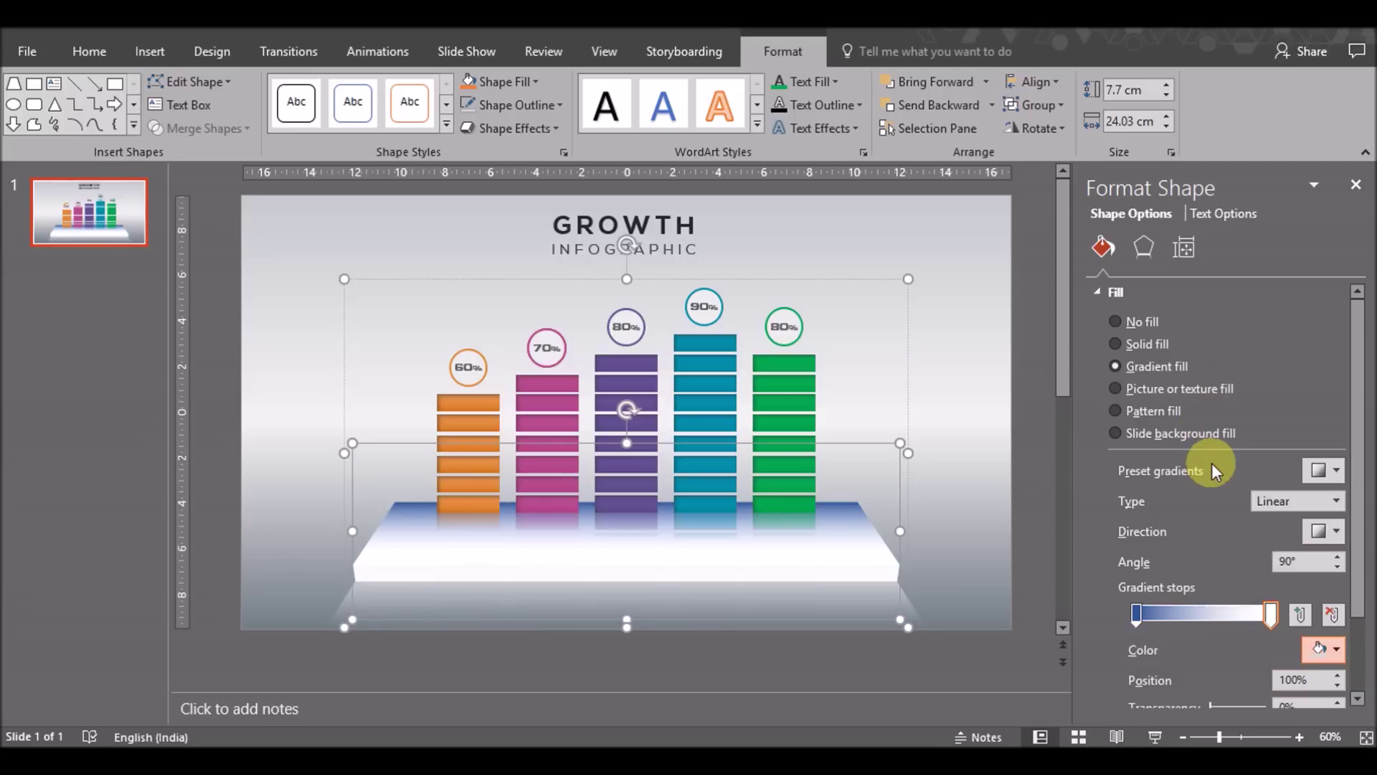
left_click(1136, 614)
left_click(1320, 650)
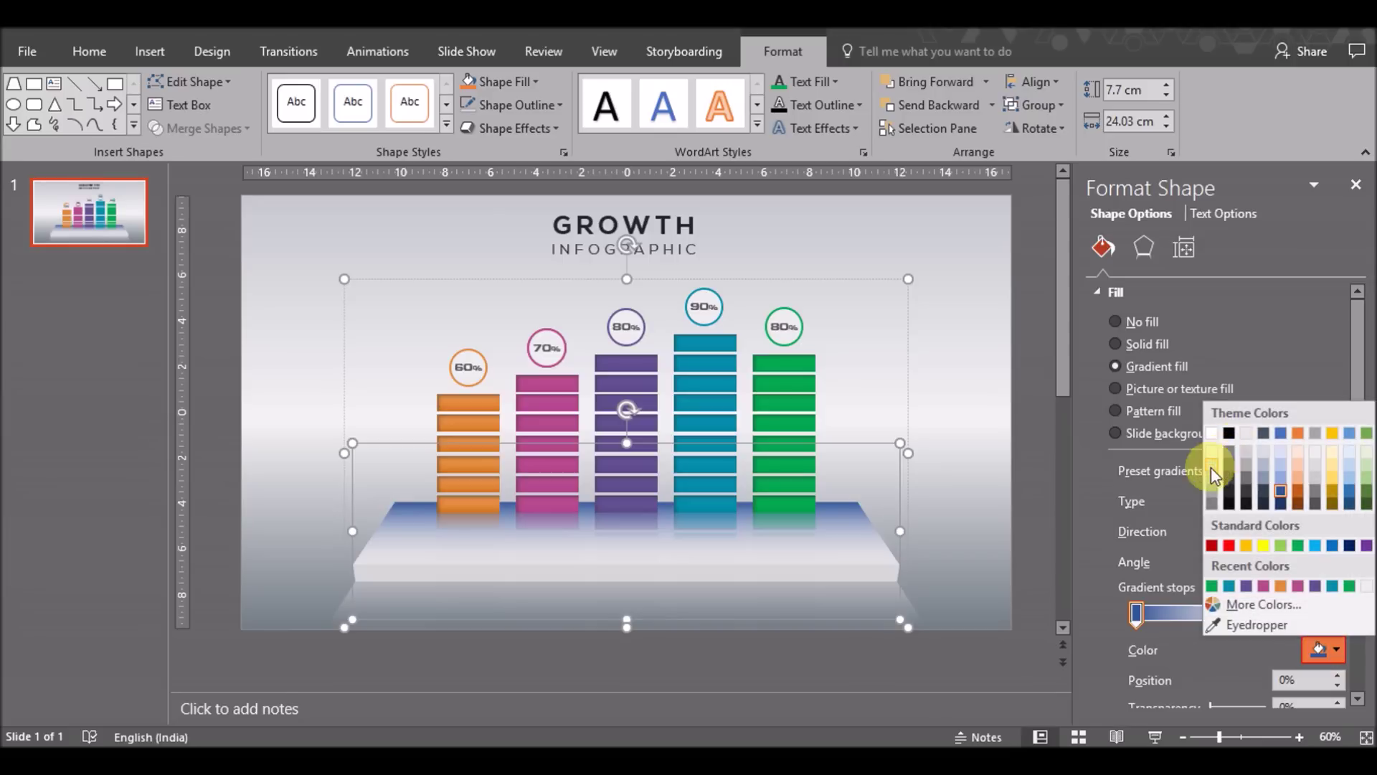
left_click(1283, 457)
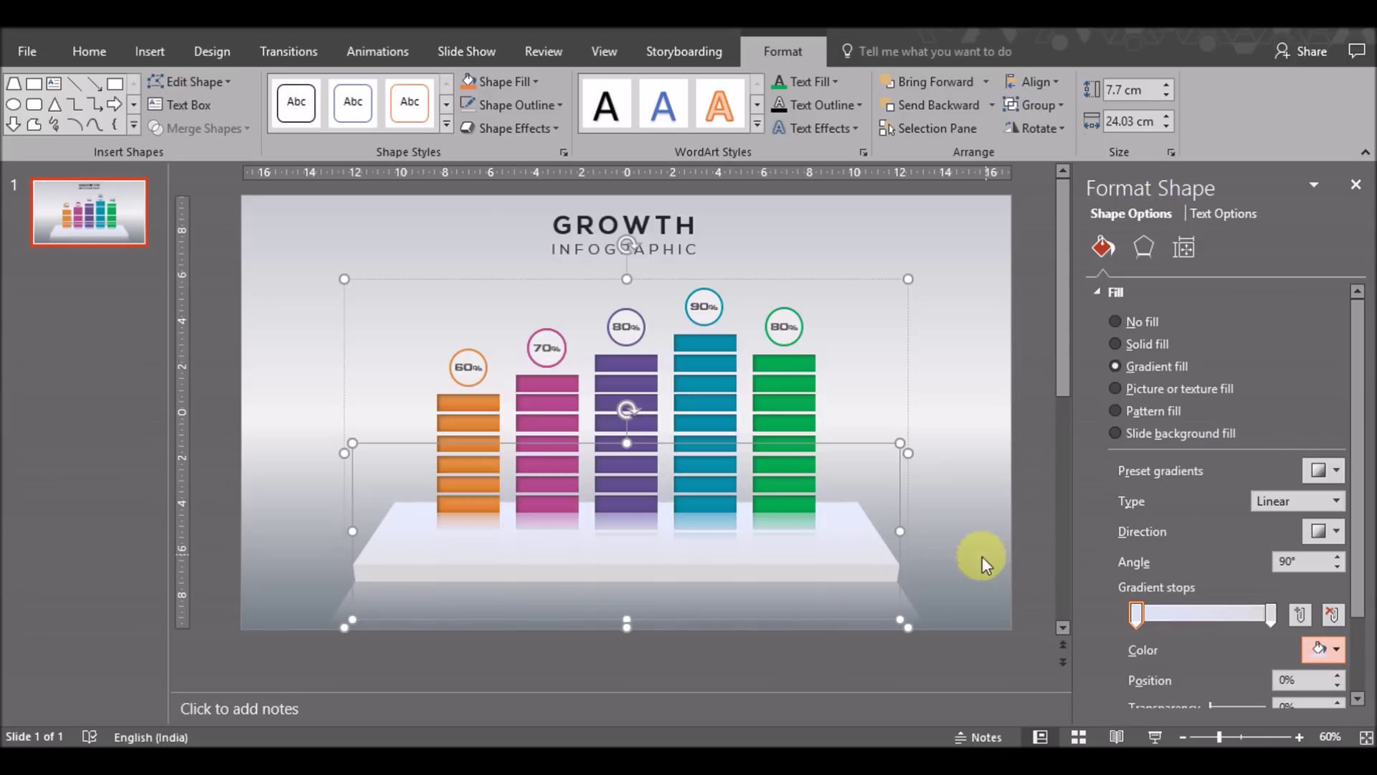
left_click(958, 553)
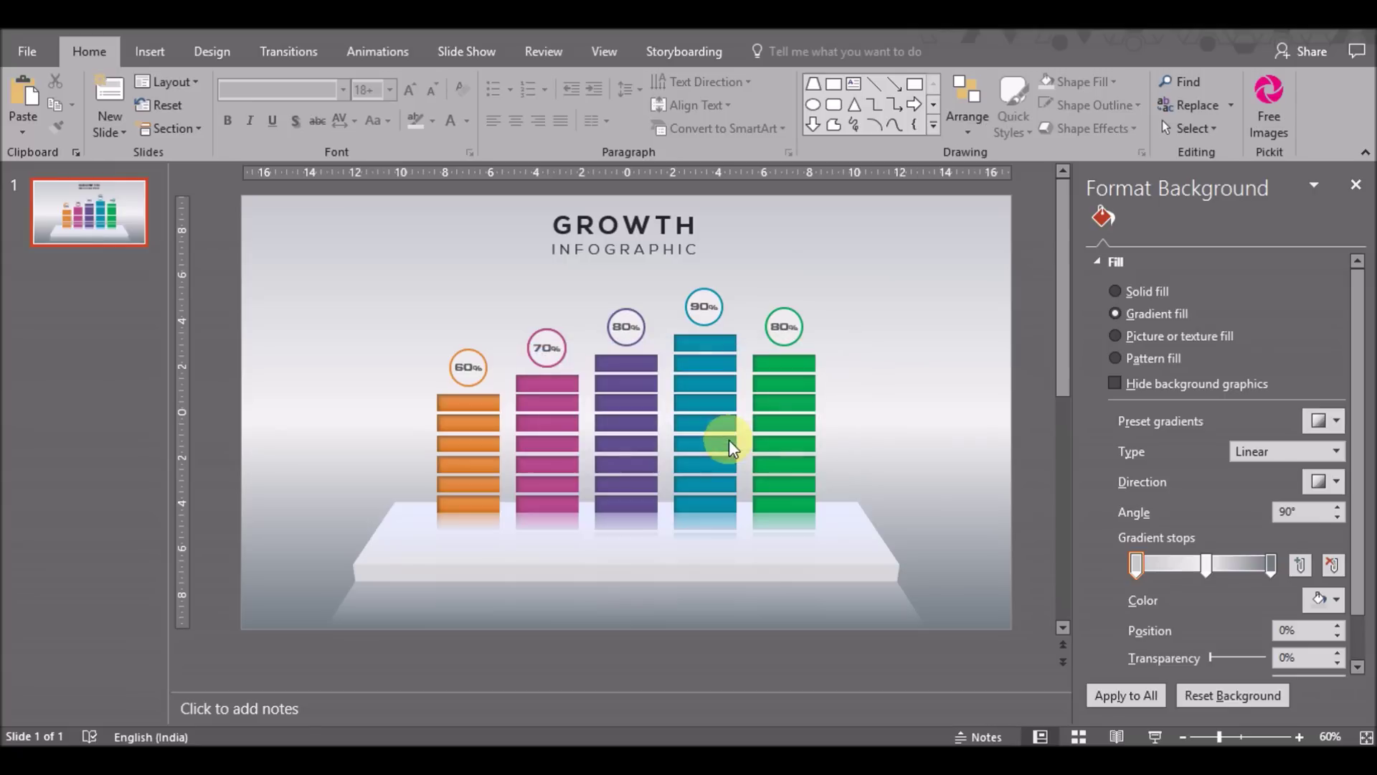
Insert a computer icon from the Icons gallery.
left_click(148, 48)
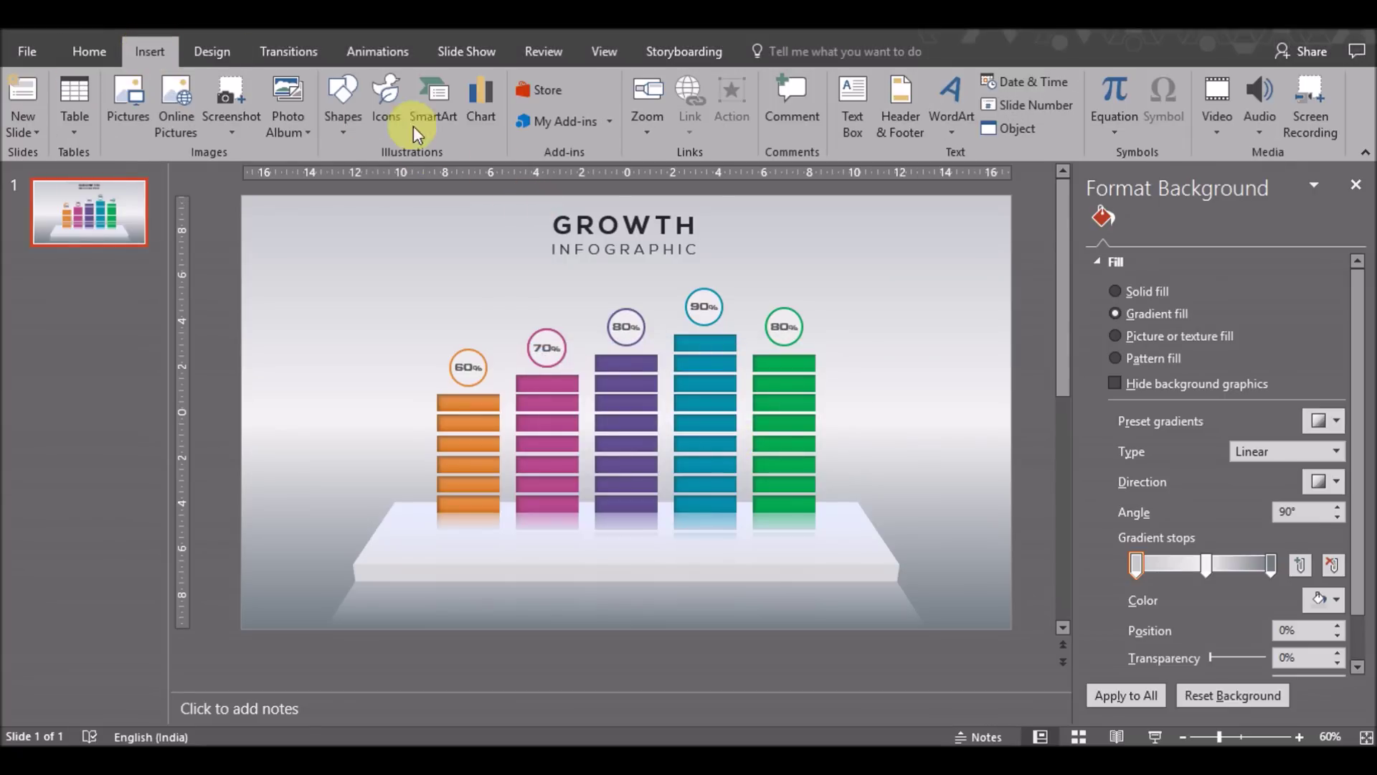
left_click(383, 133)
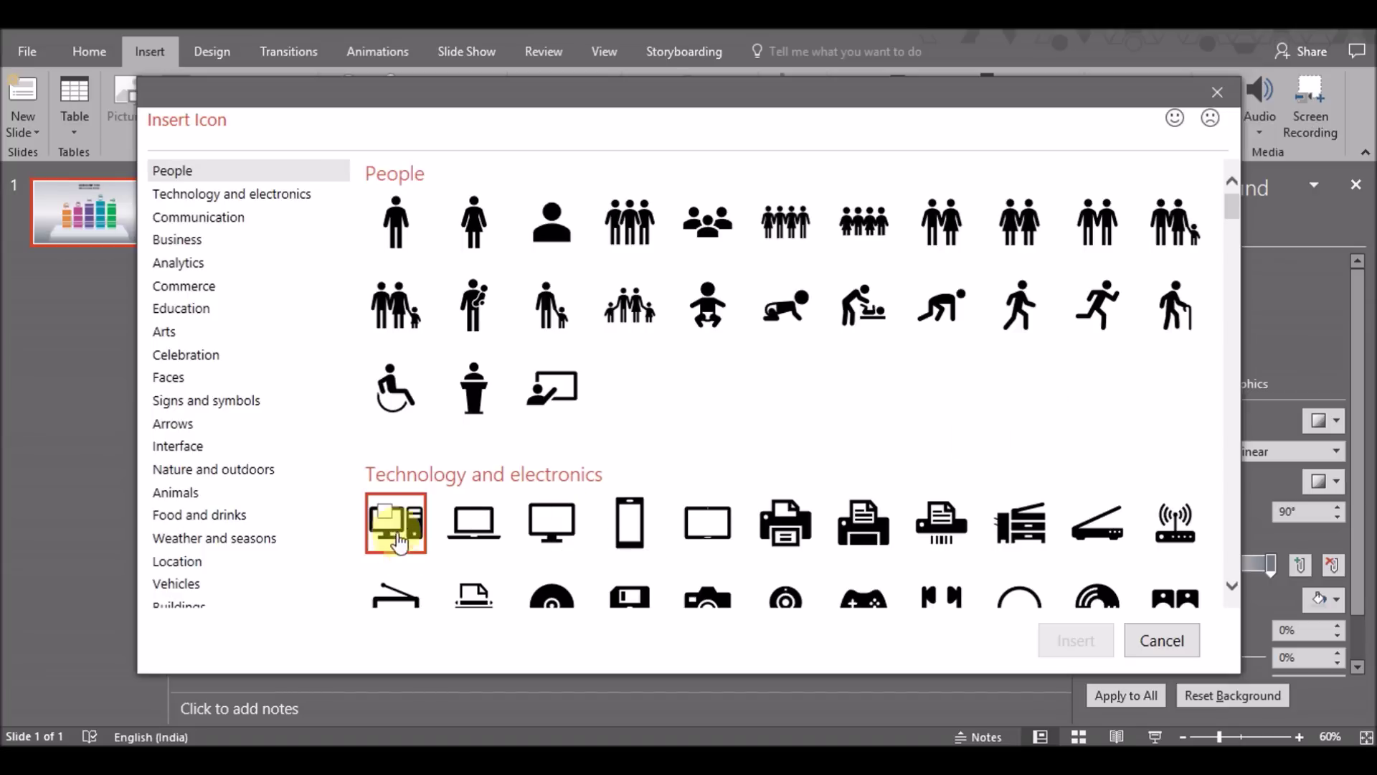
left_click(470, 517)
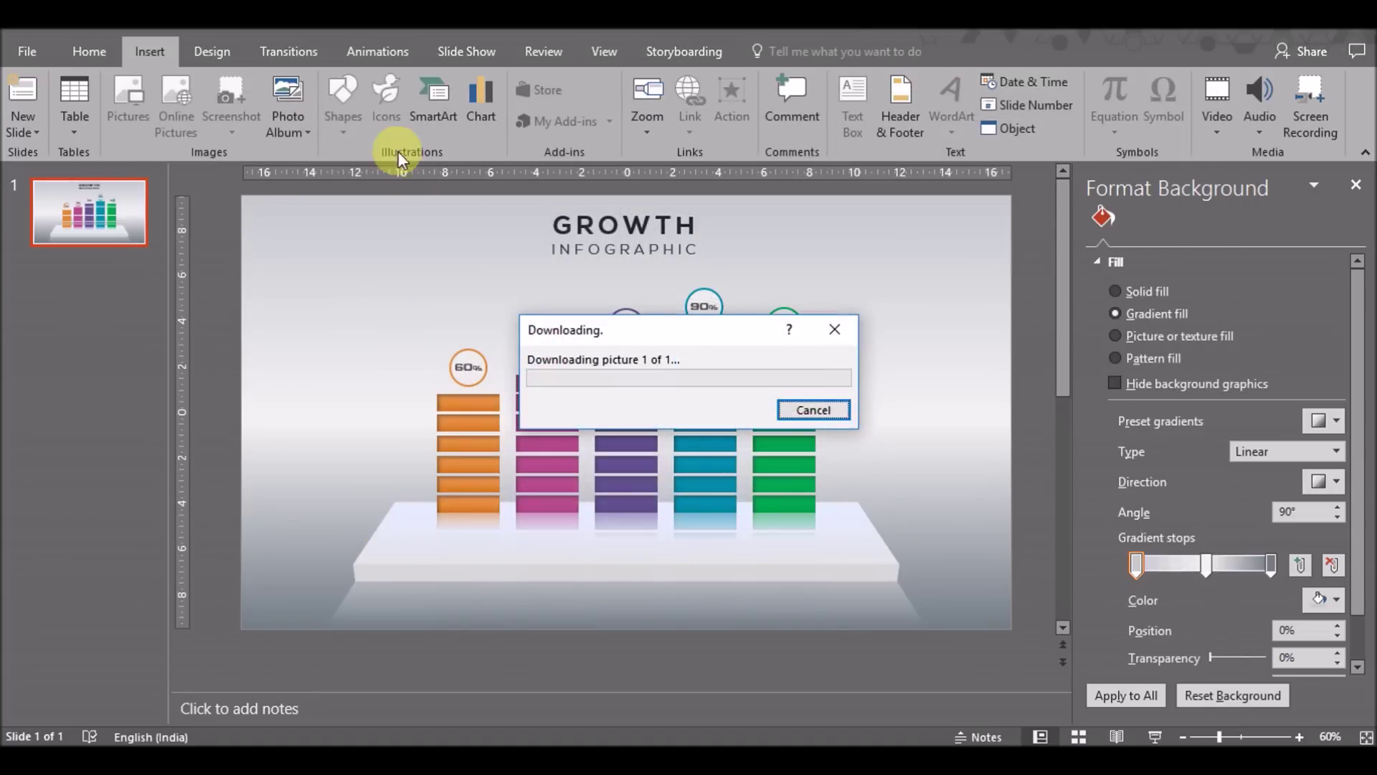
Insert the desktop, monitor, phone and tablet icons together.
left_click(159, 51)
left_click(371, 104)
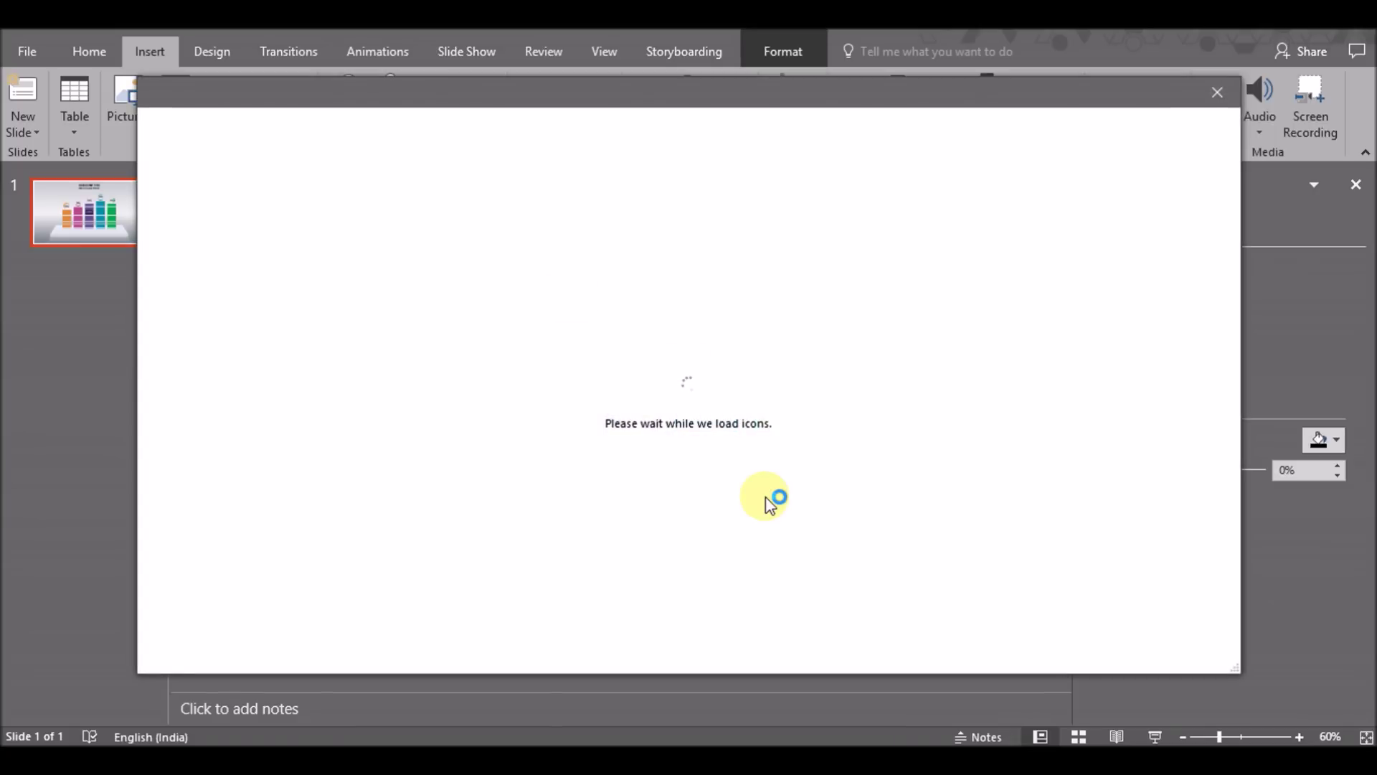
left_click(398, 527)
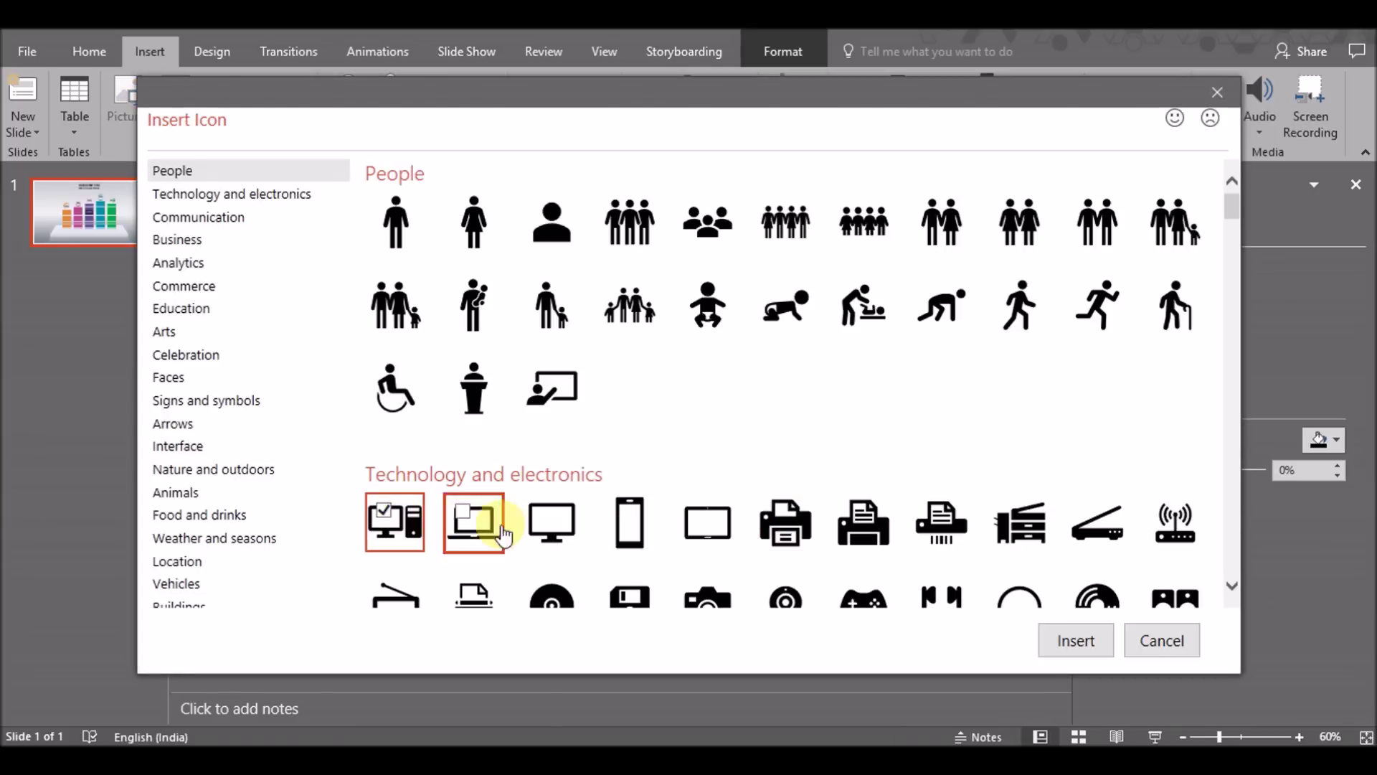
left_click(548, 527)
left_click(629, 534)
left_click(707, 521)
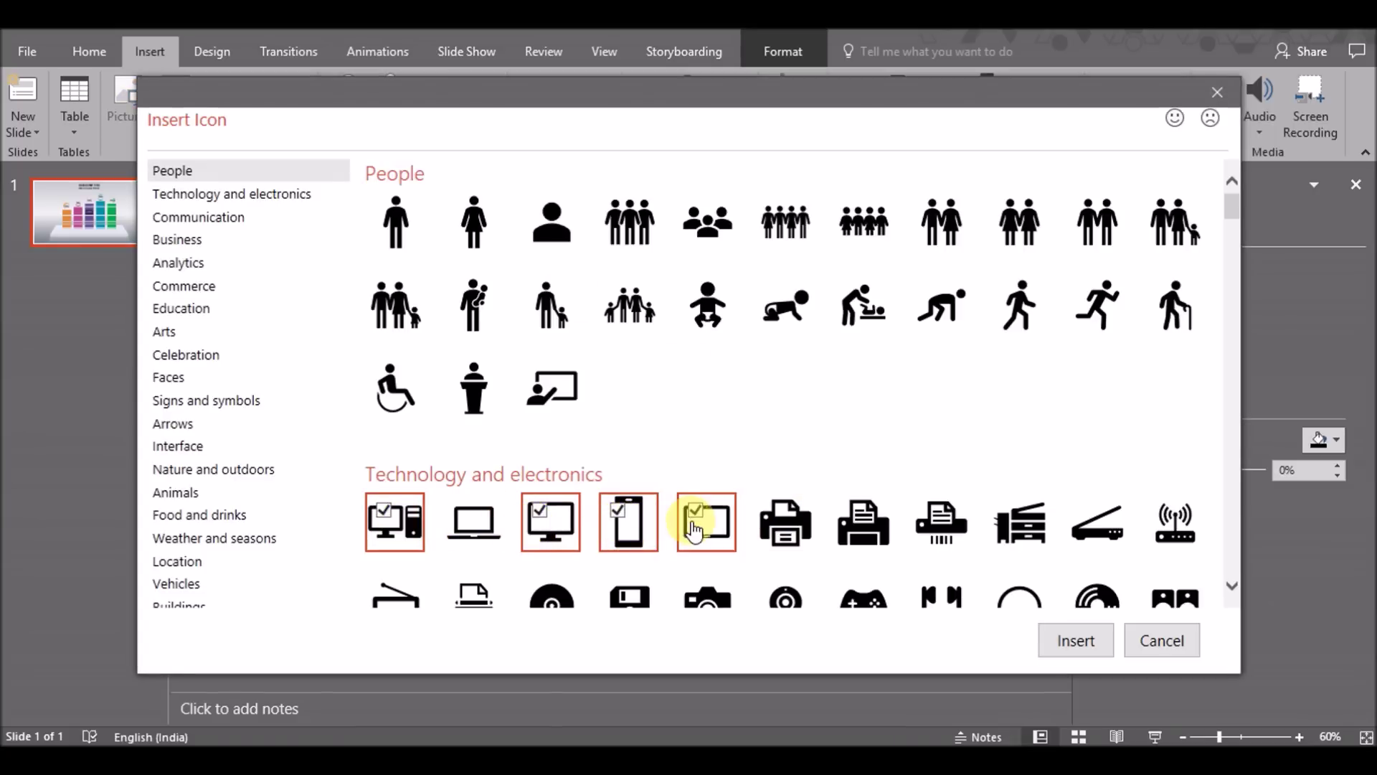
left_click(1075, 640)
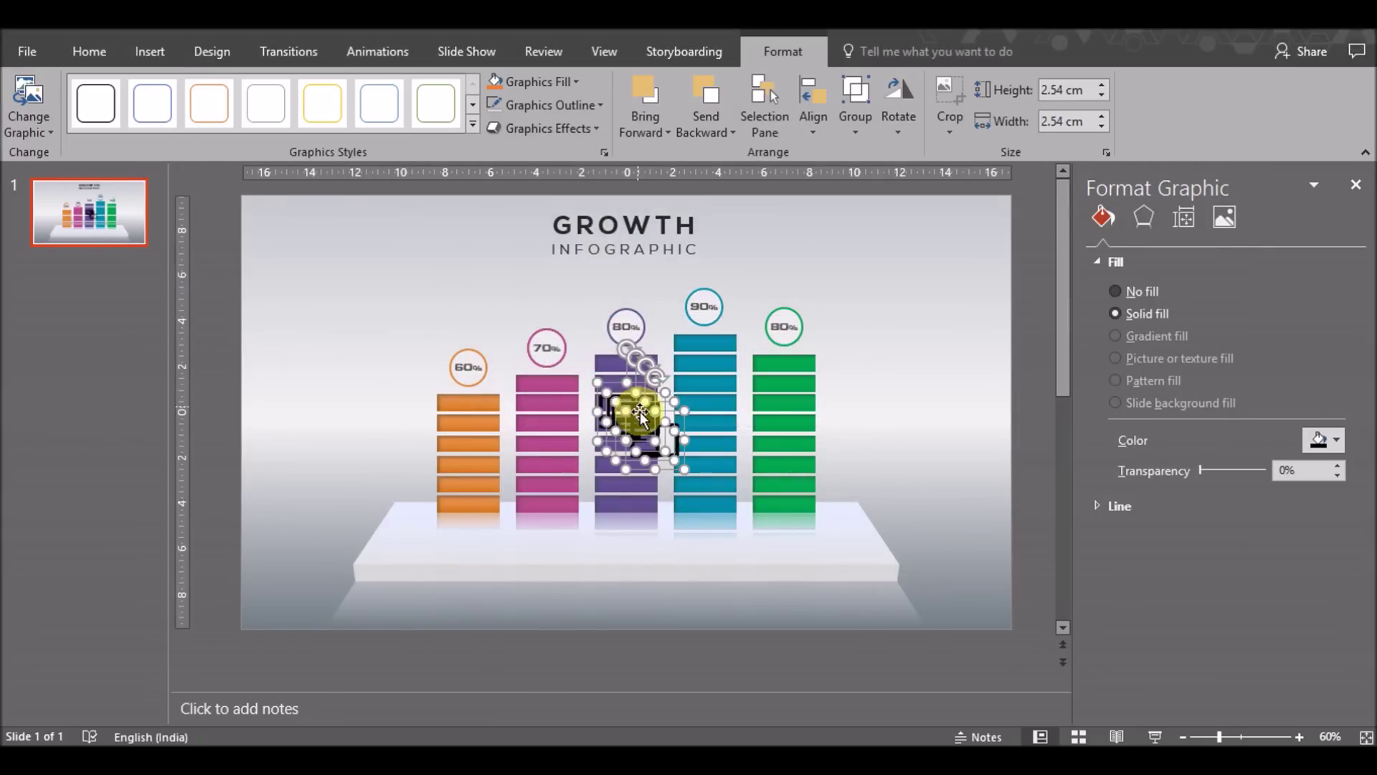
Pull the stacked device icons apart on the left and select all five.
mouse_move(635, 432)
left_mouse_down()
mouse_move(334, 489)
mouse_move(384, 399)
left_mouse_up()
left_click(300, 554)
left_click_drag(348, 492, 337, 398)
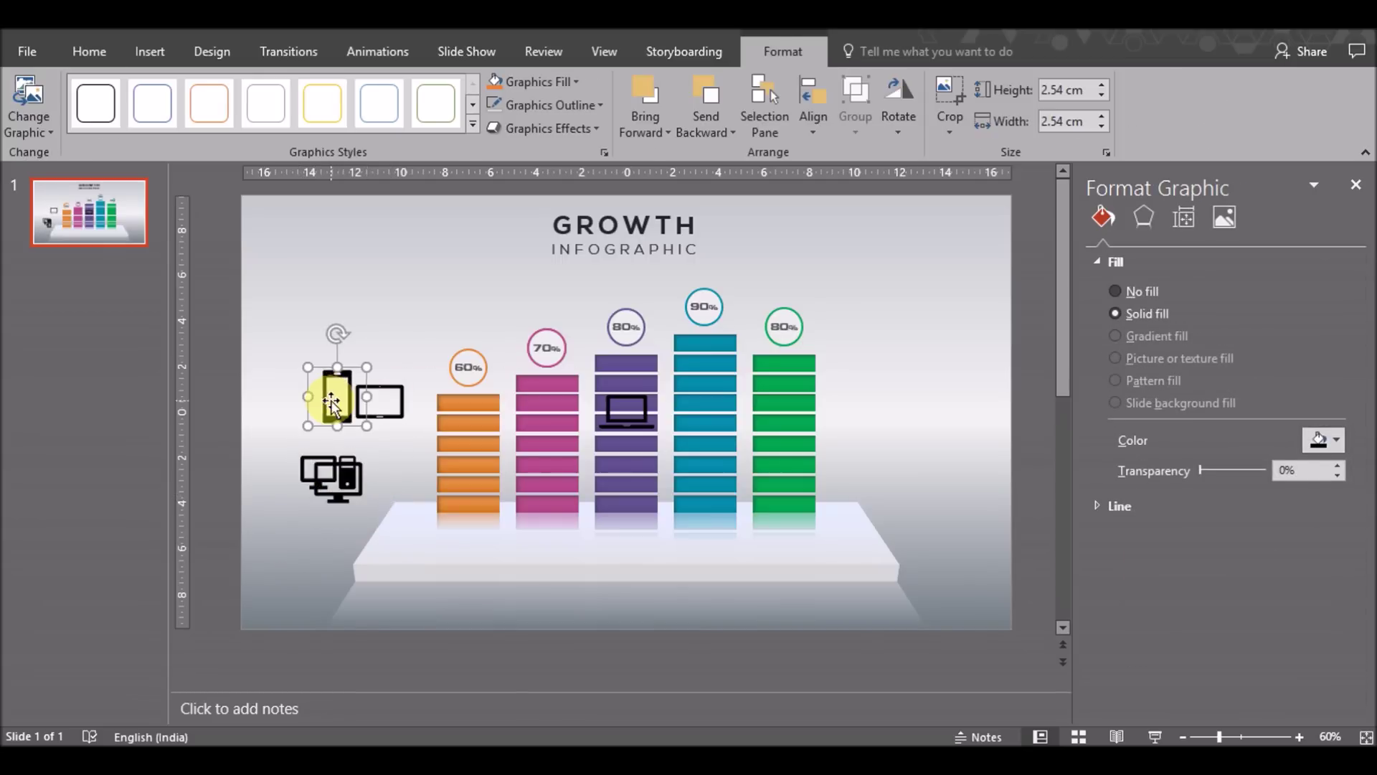
left_click_drag(335, 489, 338, 531)
left_click(322, 472, "shift")
left_click(337, 394, "shift")
left_click(382, 400, "shift")
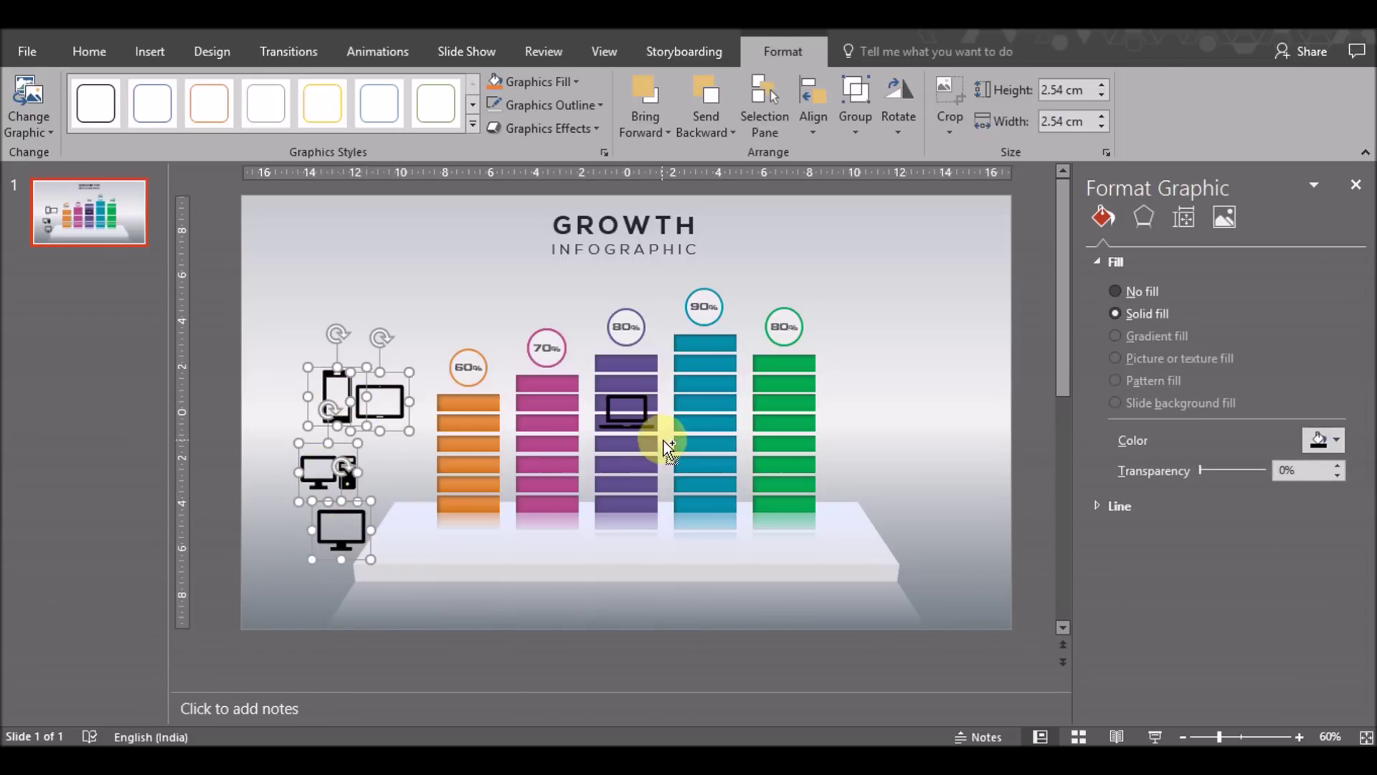
left_click(634, 420, "shift")
Fill the five icons light blue and resize them to 1.3 cm.
left_click(566, 81)
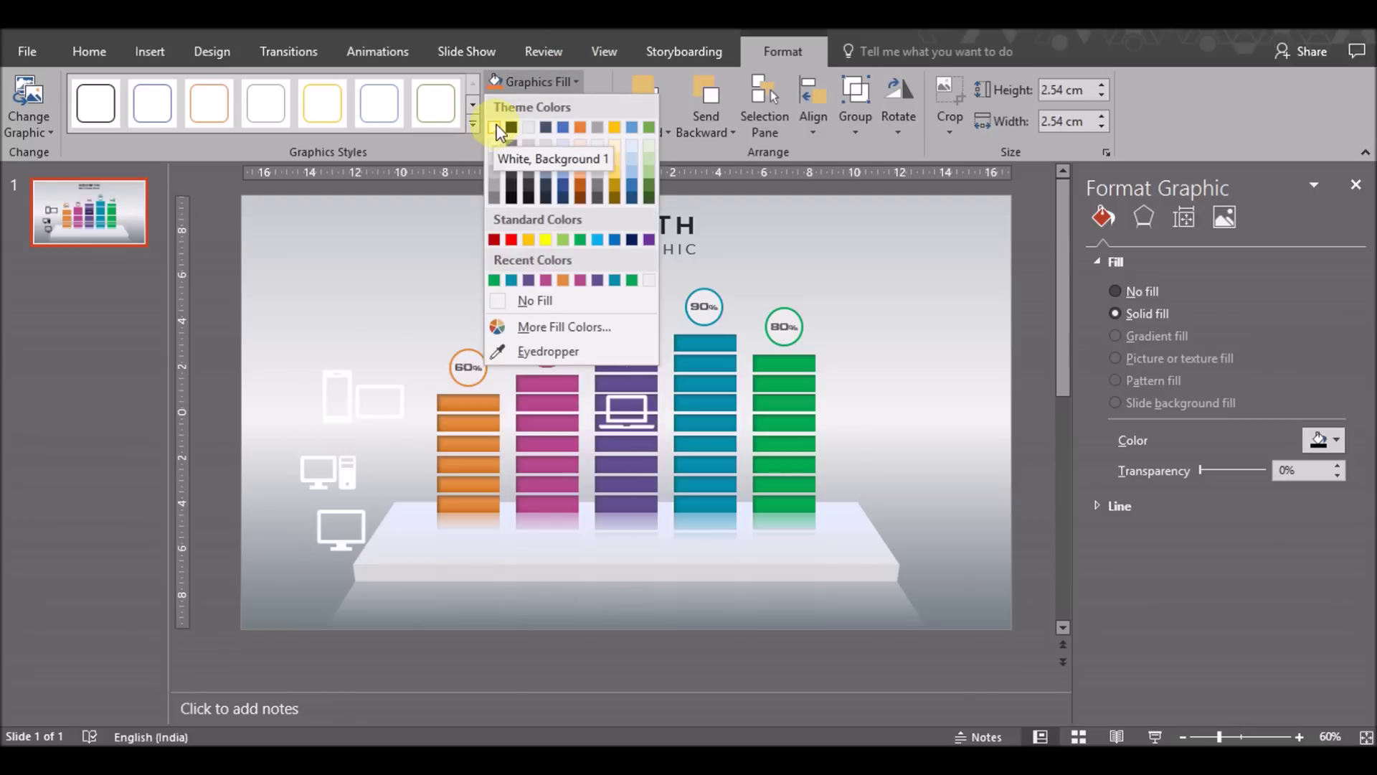
left_click(597, 239)
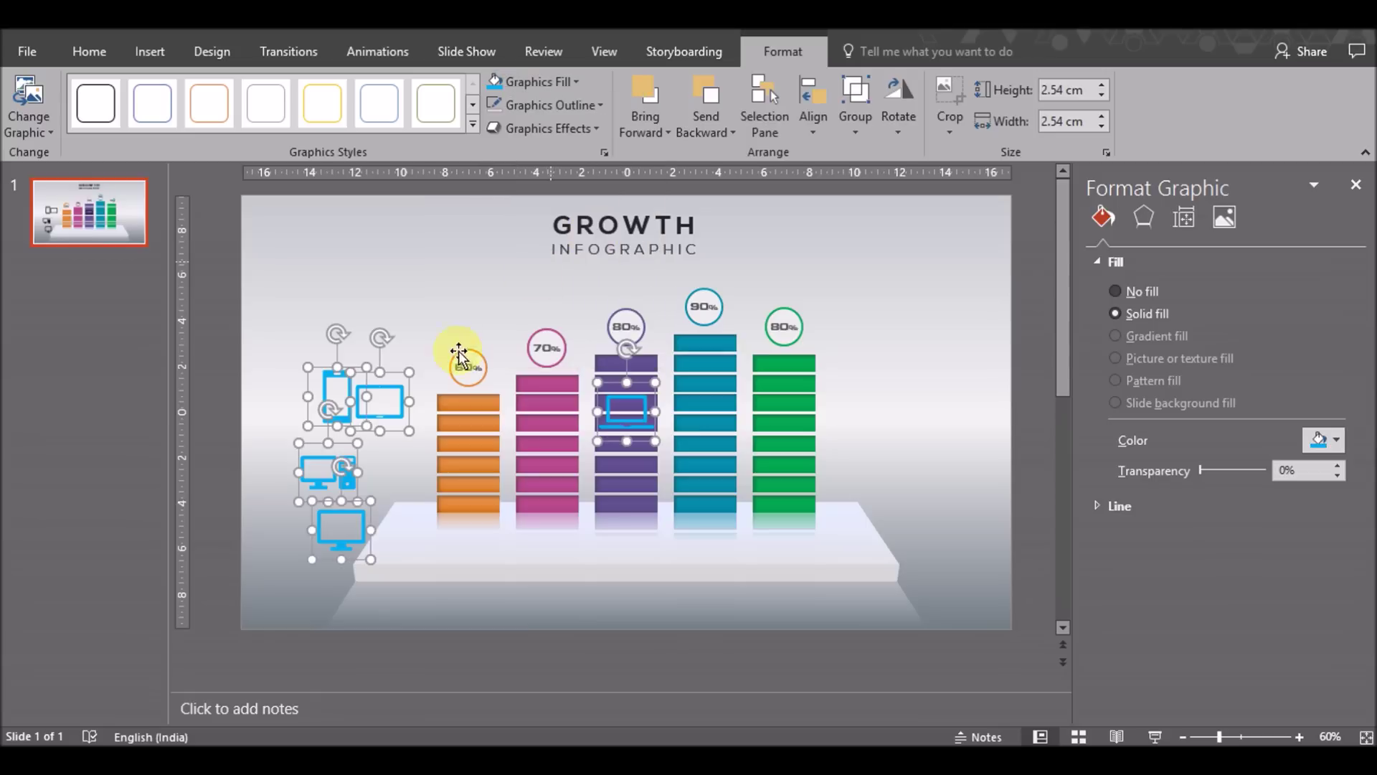
left_click_drag(390, 424, 392, 426)
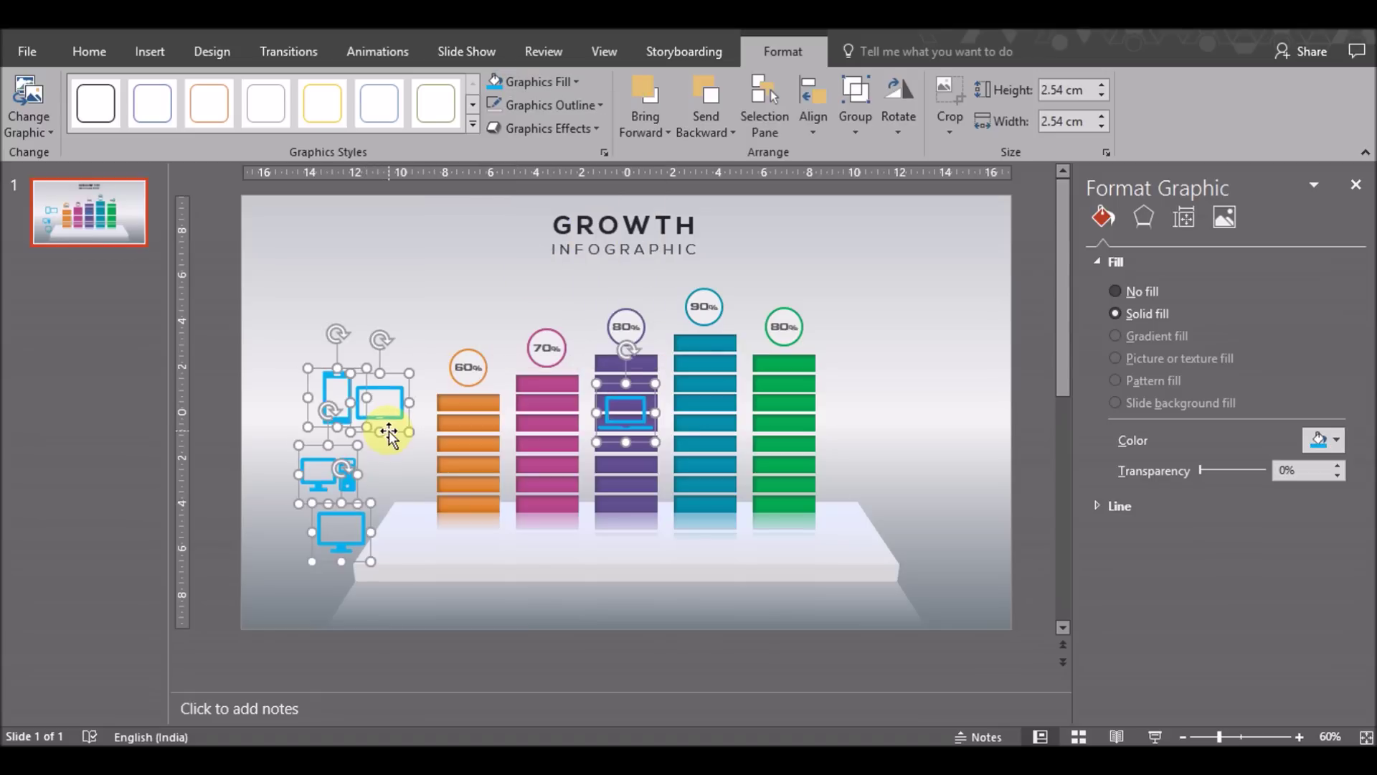
left_click(1103, 96)
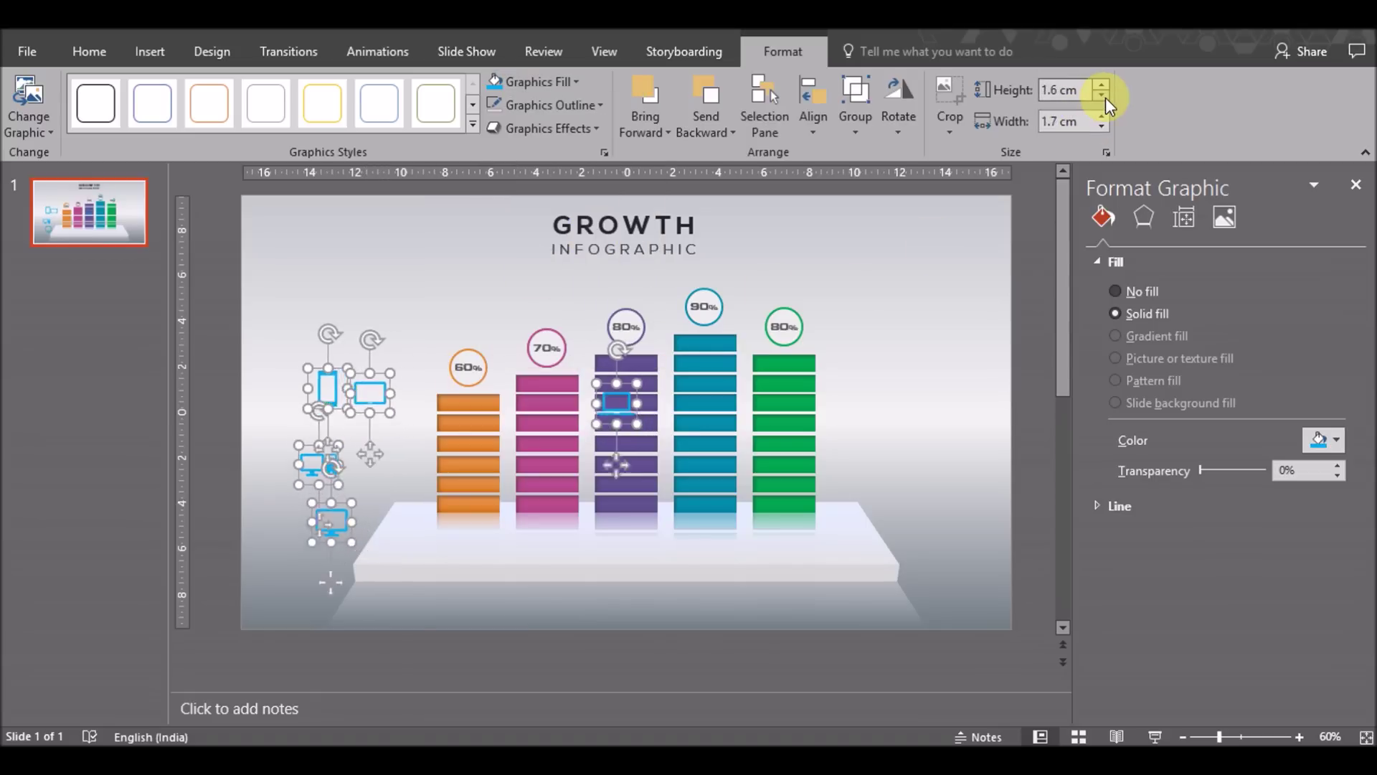
left_click(954, 370)
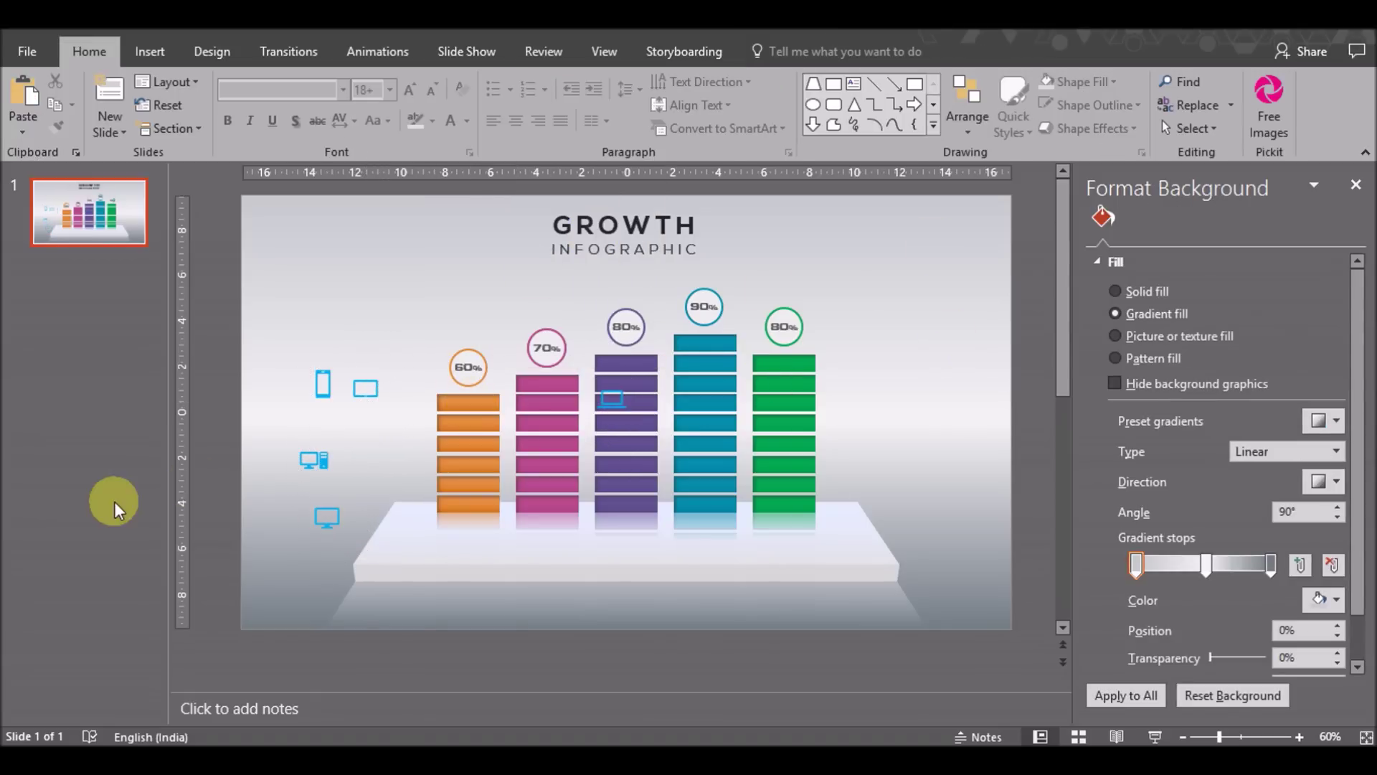
Place monitor, desktop, tablet, phone and laptop icons in a row under the five bars.
left_click(326, 517)
left_click_drag(418, 539, 466, 546)
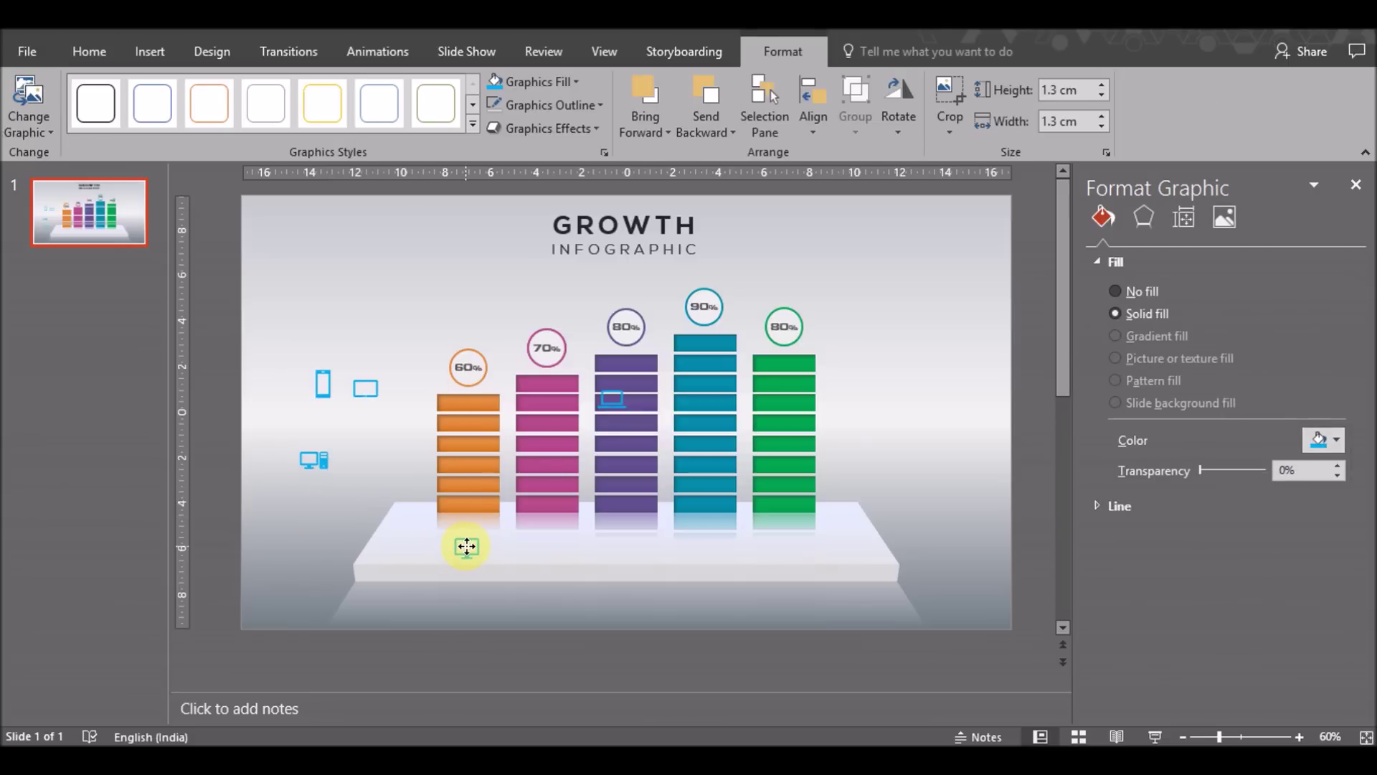
left_click_drag(314, 459, 547, 552)
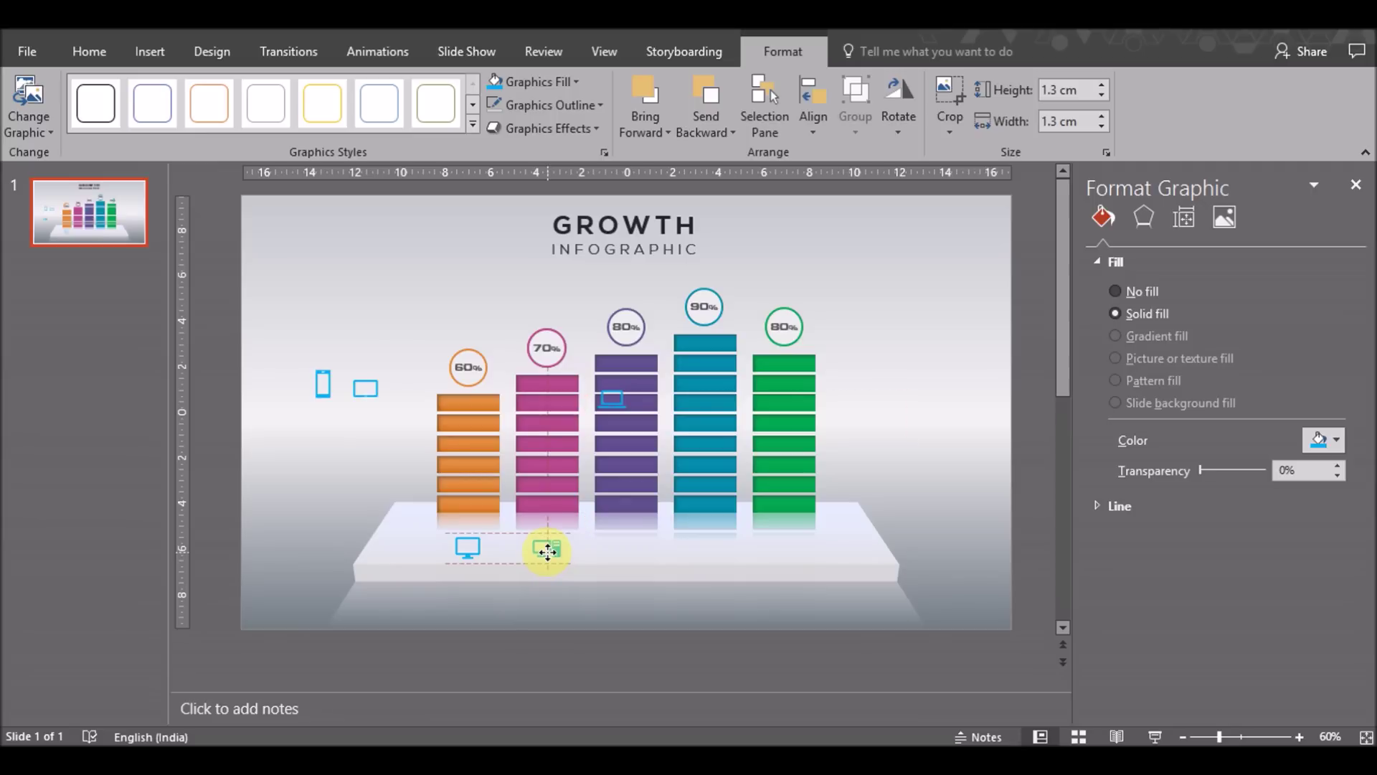
left_click_drag(547, 552, 548, 549)
left_click_drag(607, 550, 623, 551)
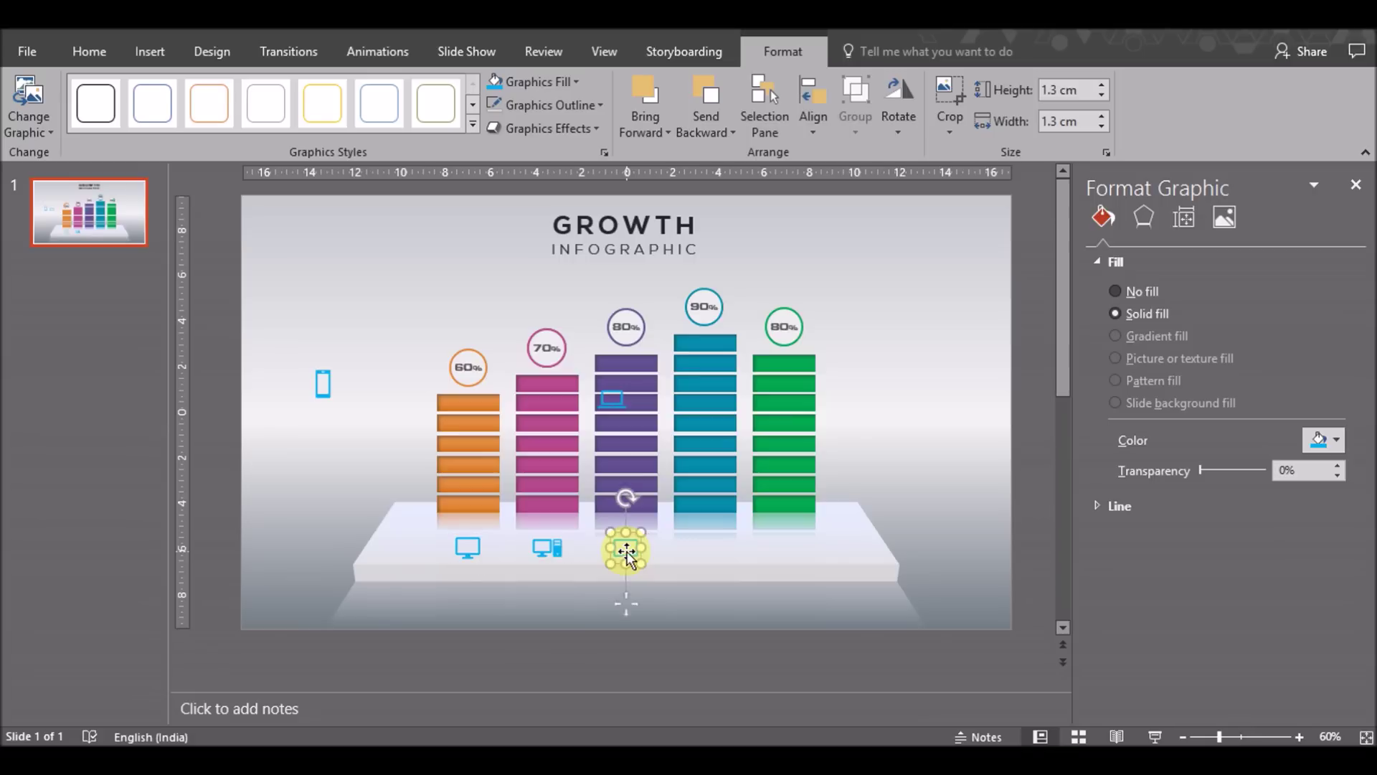
mouse_move(322, 384)
left_mouse_down()
mouse_move(801, 602)
mouse_move(781, 558)
left_mouse_up()
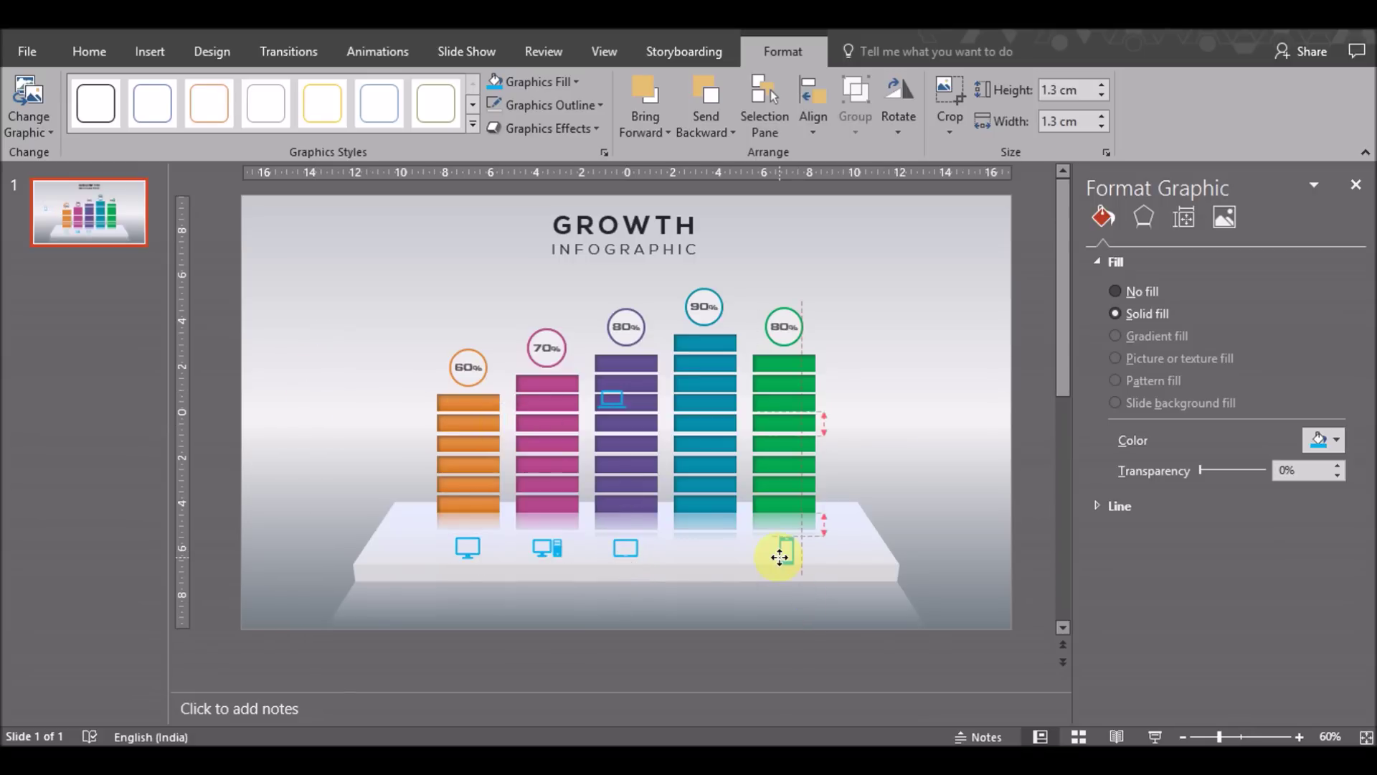
left_click_drag(777, 559, 777, 554)
left_click_drag(777, 556, 779, 553)
mouse_move(614, 399)
left_mouse_down()
mouse_move(718, 567)
mouse_move(705, 550)
mouse_move(785, 548)
left_mouse_up()
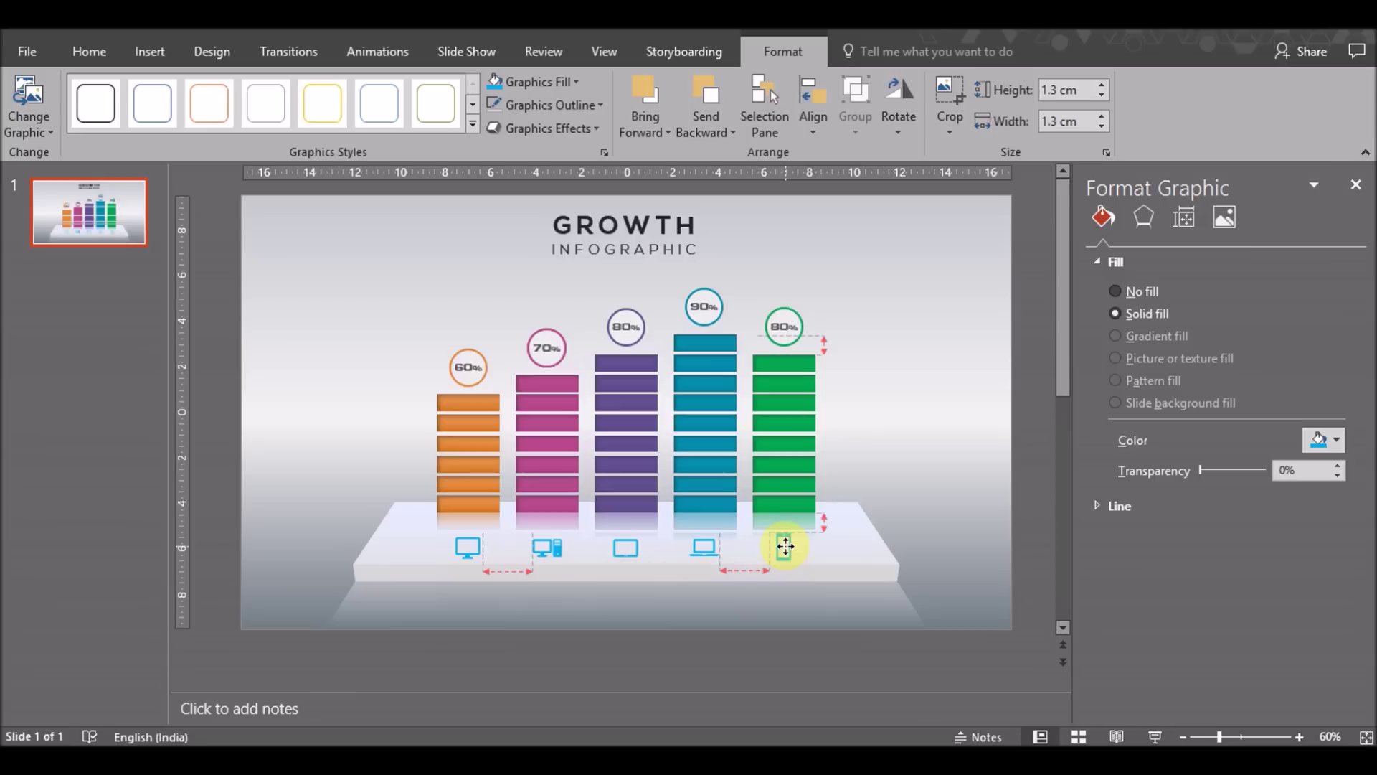
left_click_drag(784, 548, 784, 548)
Select all five platform icons and fill them black.
left_click(704, 549, "shift")
left_click(625, 551, "shift")
left_click(547, 549, "shift")
left_click(461, 556, "shift")
left_click(556, 84)
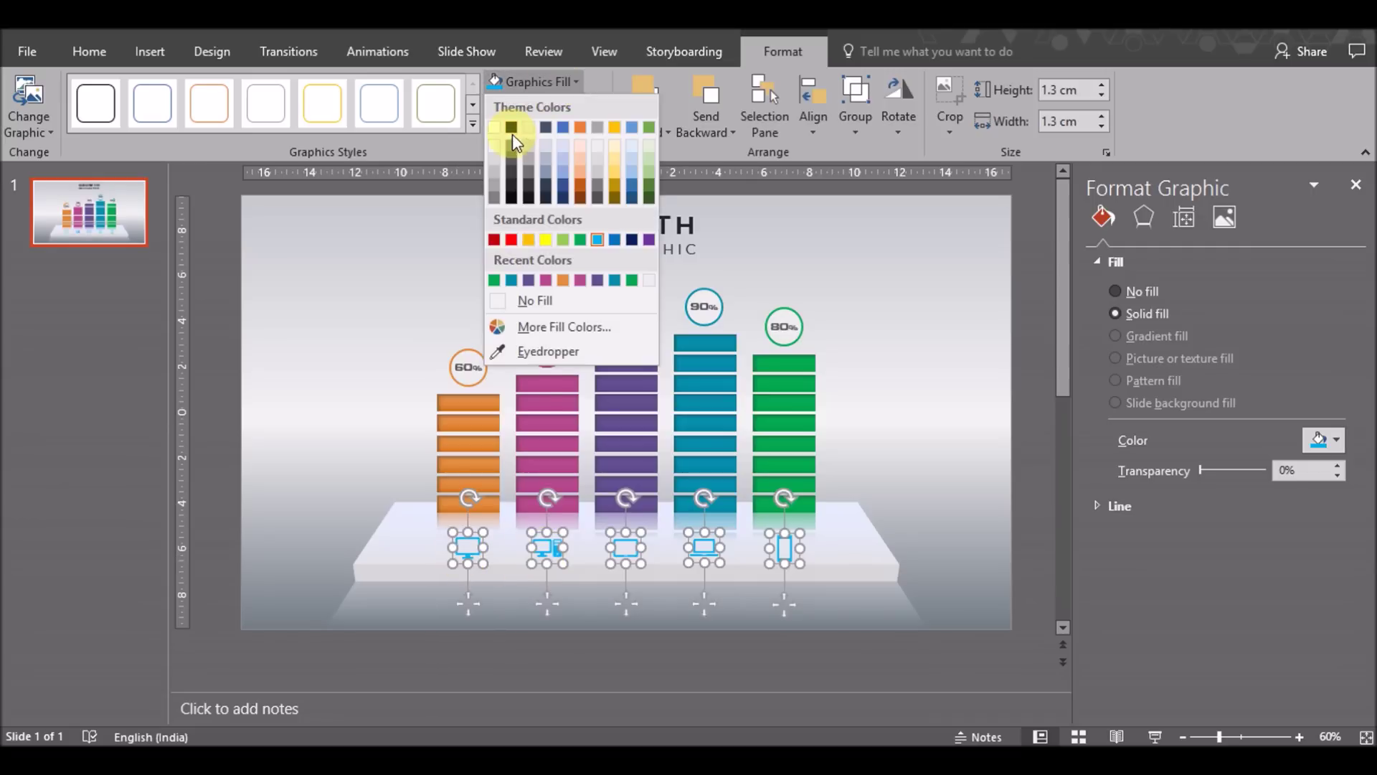
left_click(512, 130)
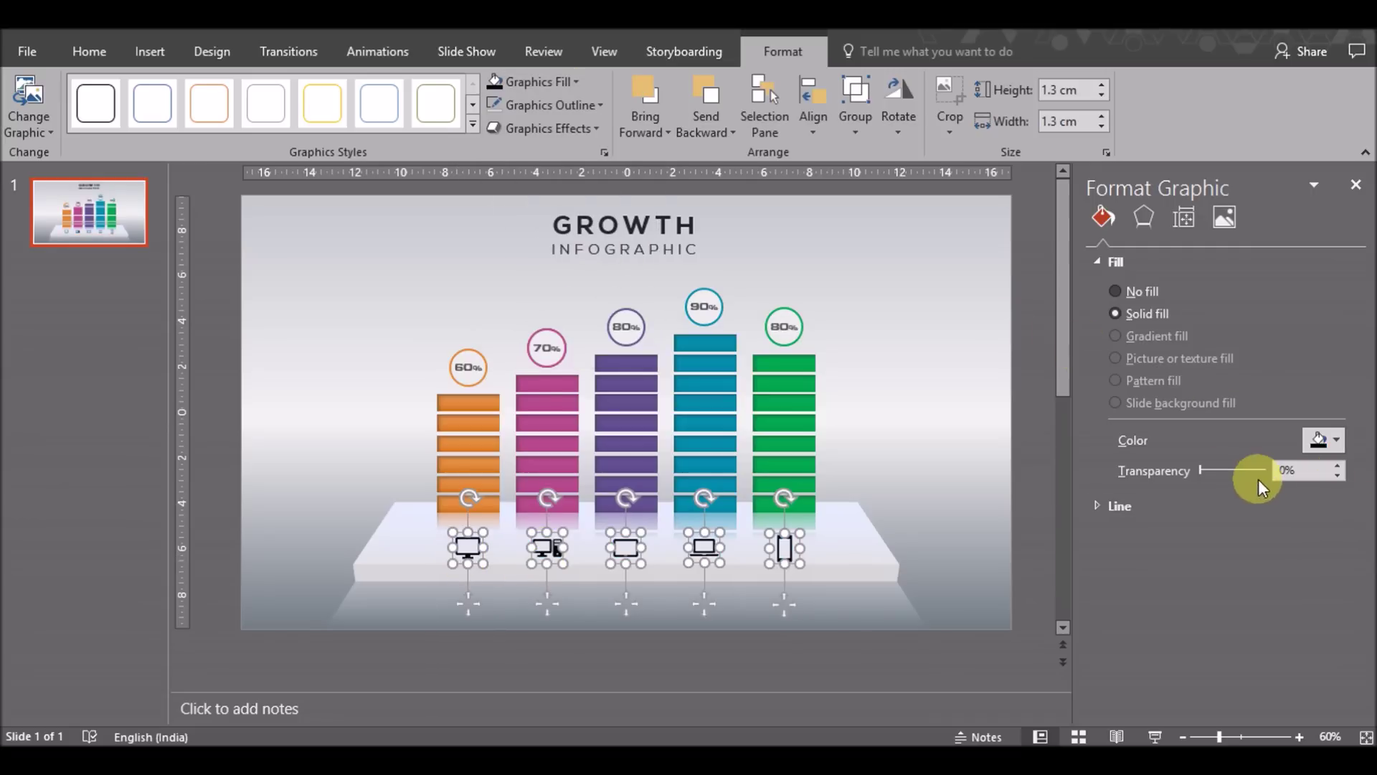
Fade the black icons to about 85% transparency.
left_click_drag(1201, 475, 1255, 477)
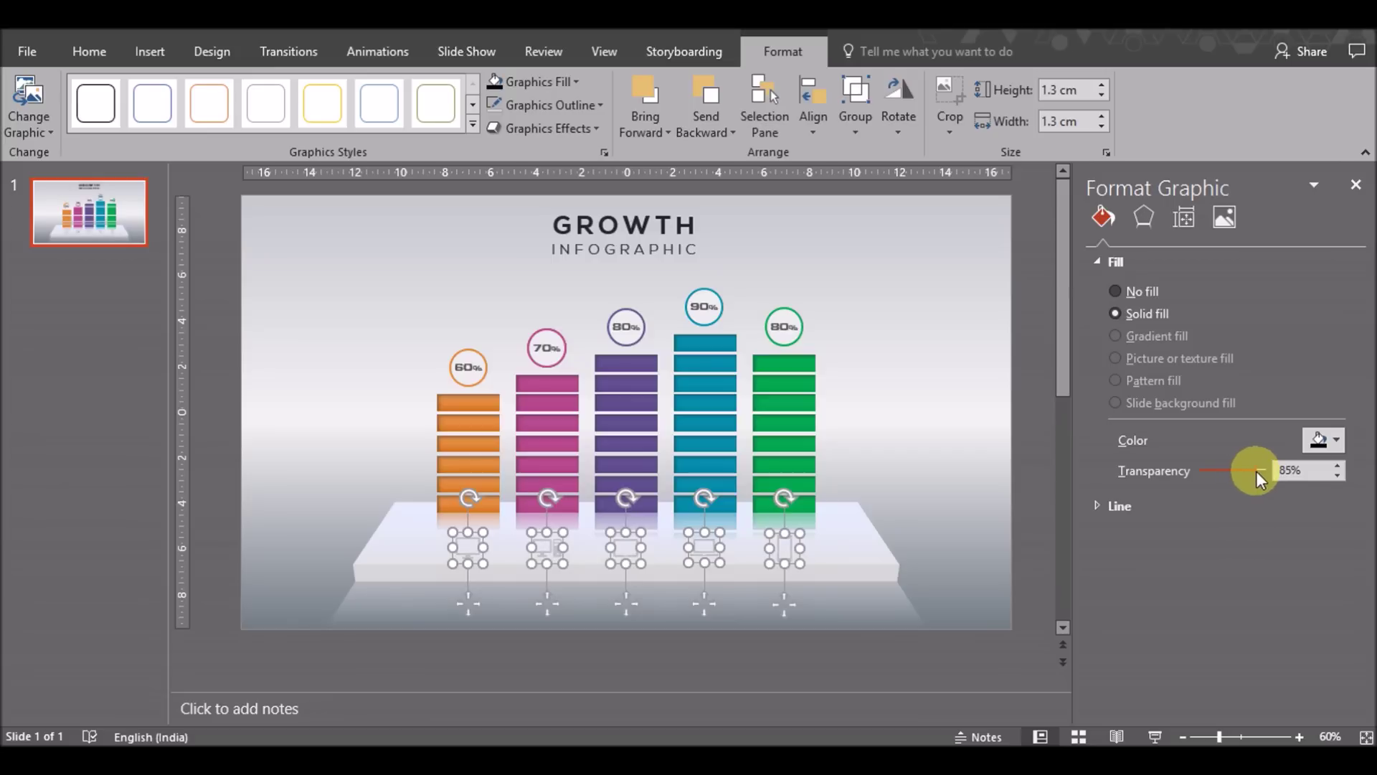
left_click(1010, 518)
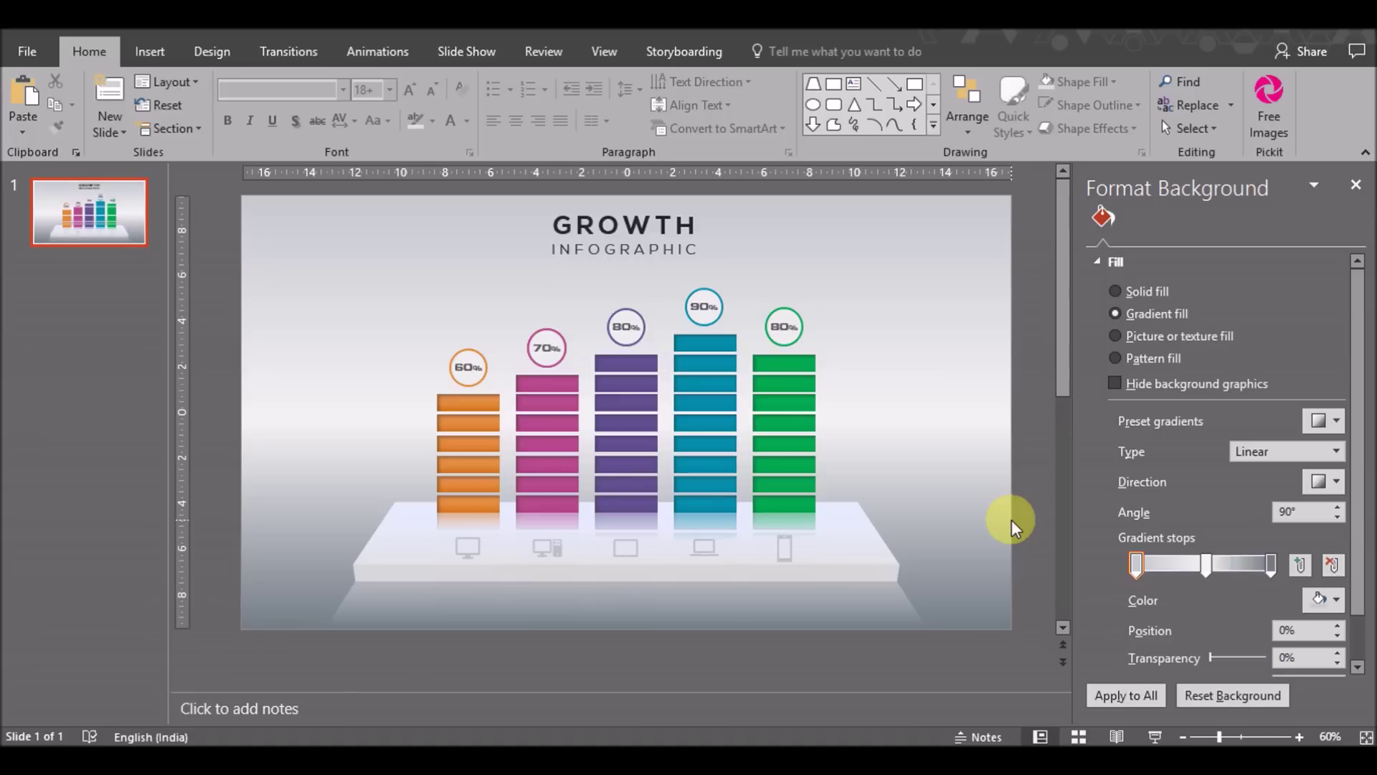
left_click(398, 574)
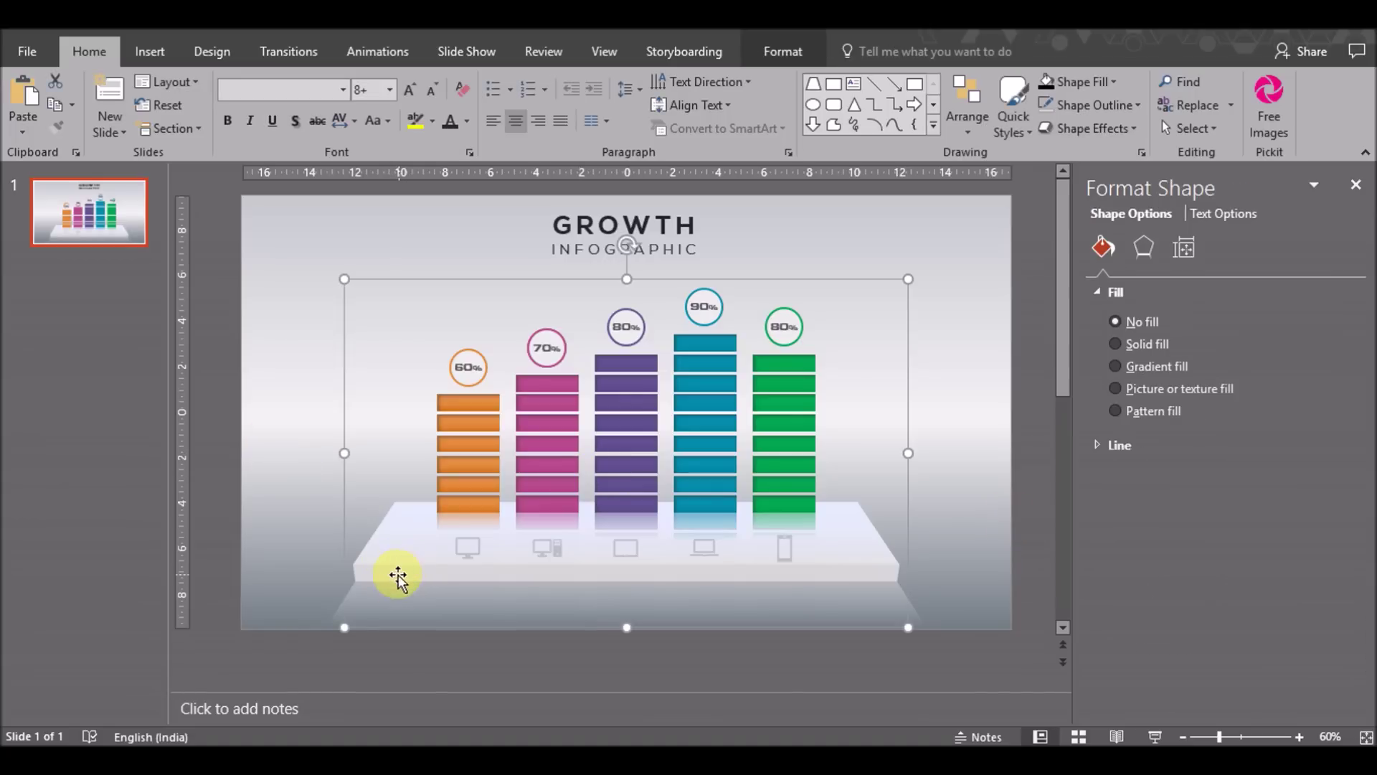
Apply an outer shadow preset to the platform shape.
left_click(398, 573)
left_click(1143, 247)
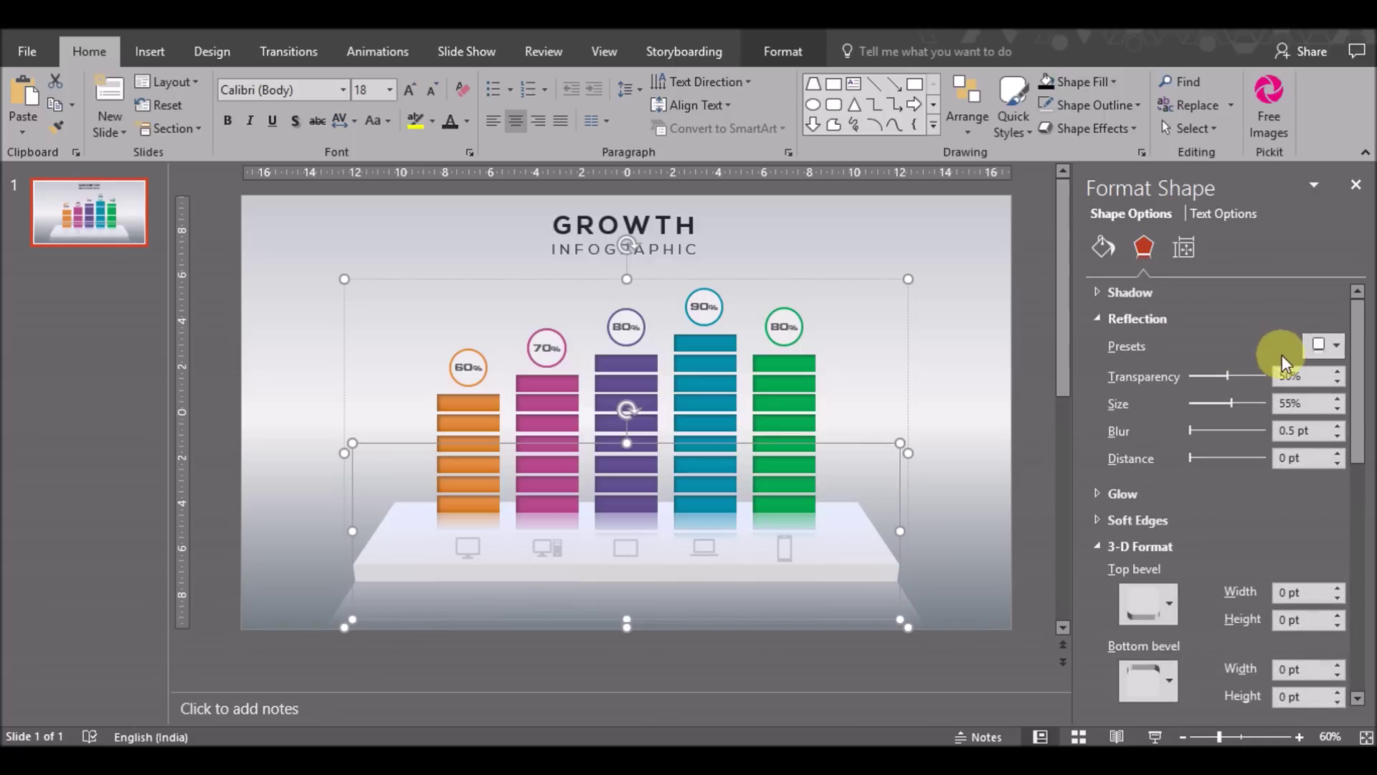
left_click(1130, 292)
left_click(1323, 319)
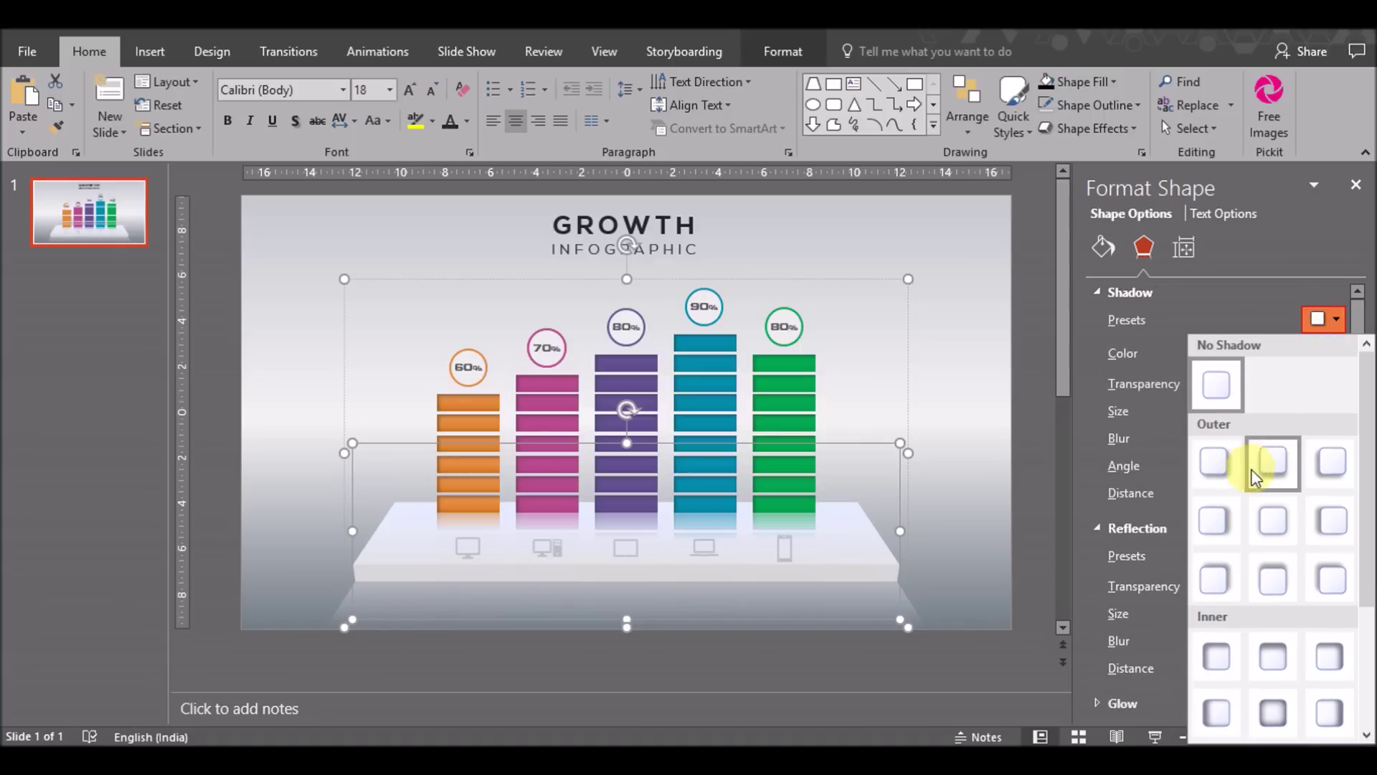
left_click(1274, 464)
Raise the shadow blur to 39 pt and distance to 14 pt, and pick a shadow colour.
left_click(1337, 434)
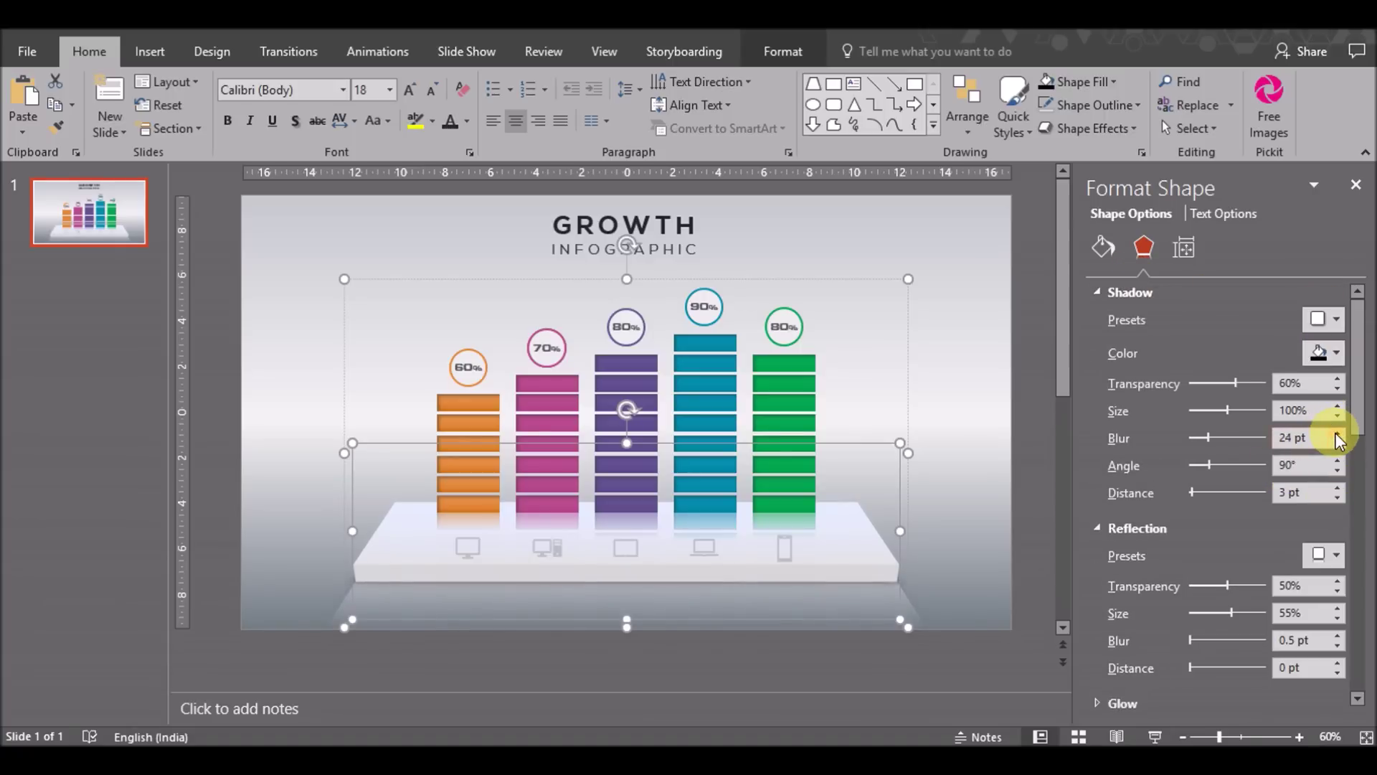
left_click(1337, 433)
left_click(1337, 488)
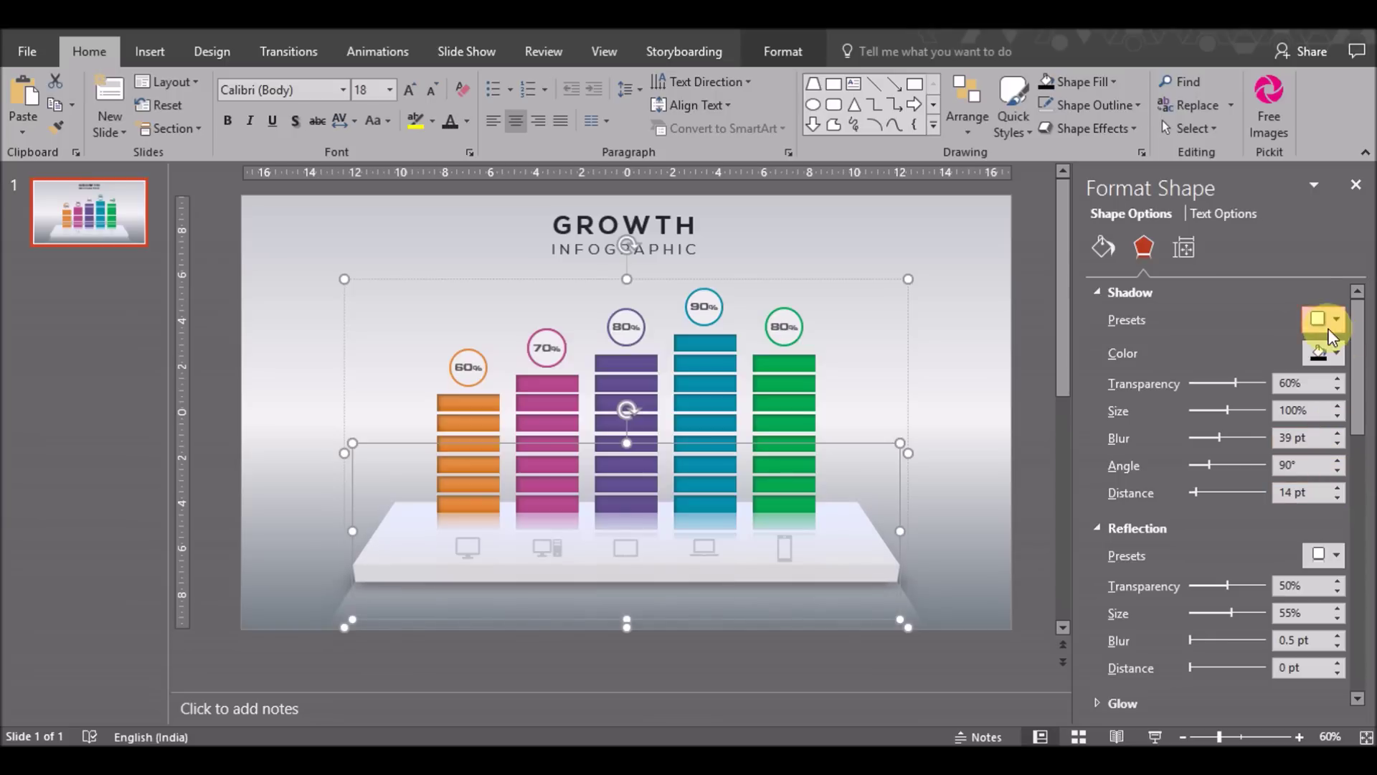
left_click(1324, 352)
left_click(1229, 459)
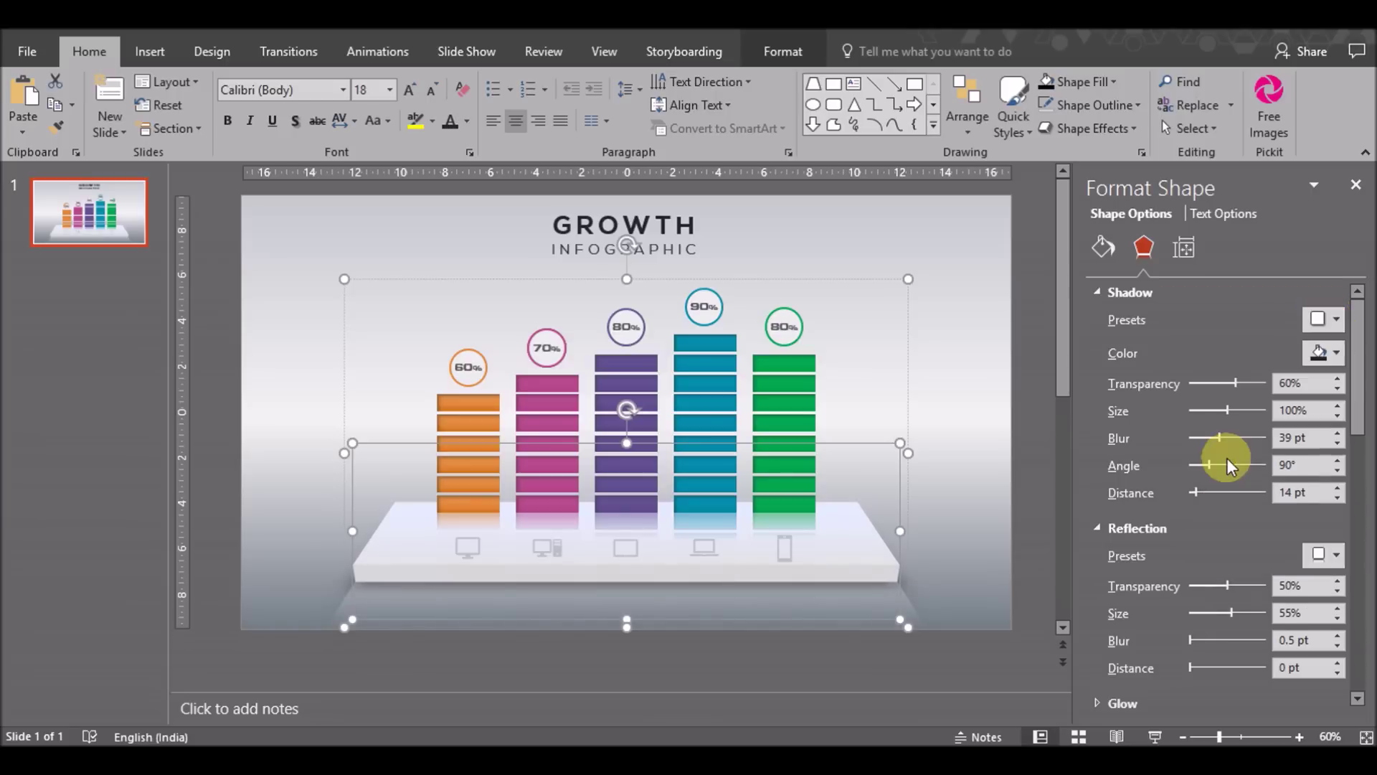
left_click(946, 570)
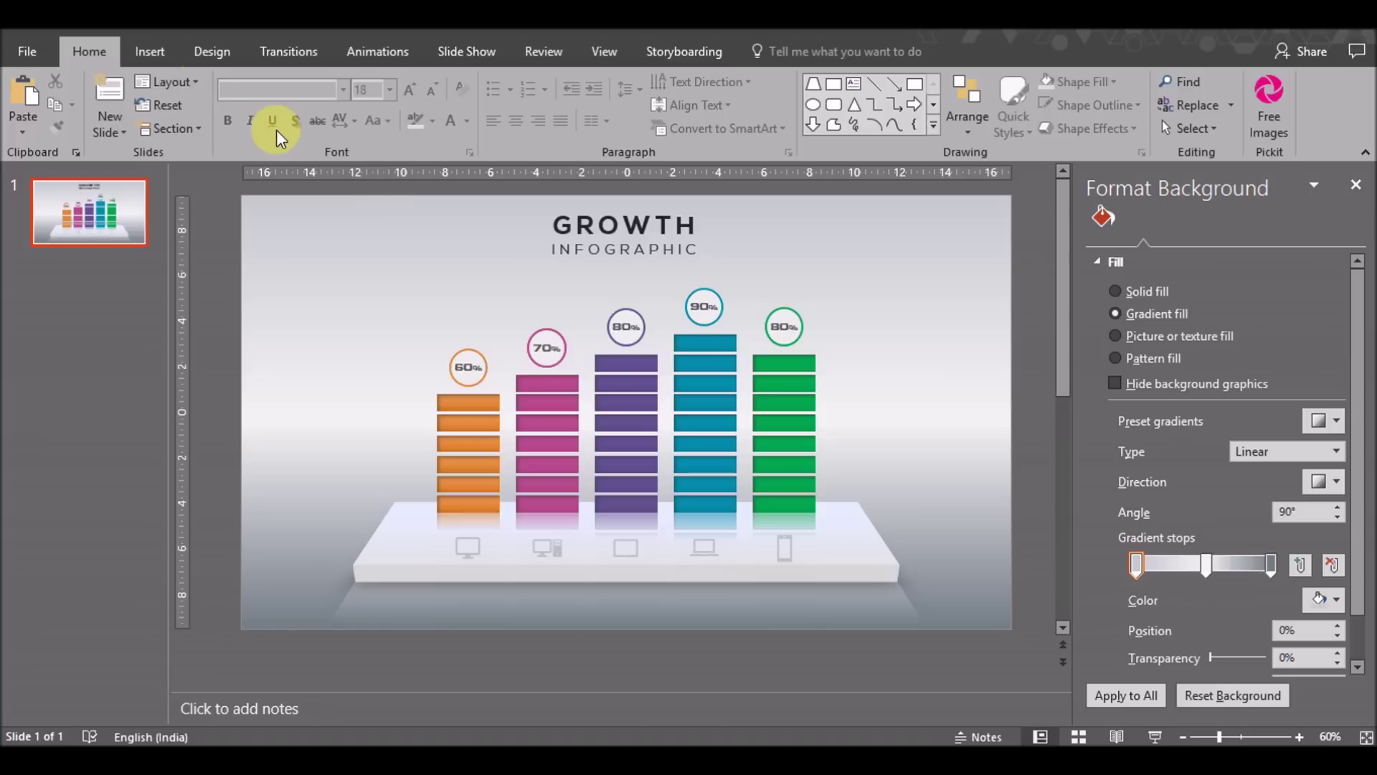
Draw a thin rectangle bar beneath the GROWTH INFOGRAPHIC title.
left_click(149, 51)
left_click(343, 115)
left_click(435, 172)
left_click_drag(437, 263, 811, 266)
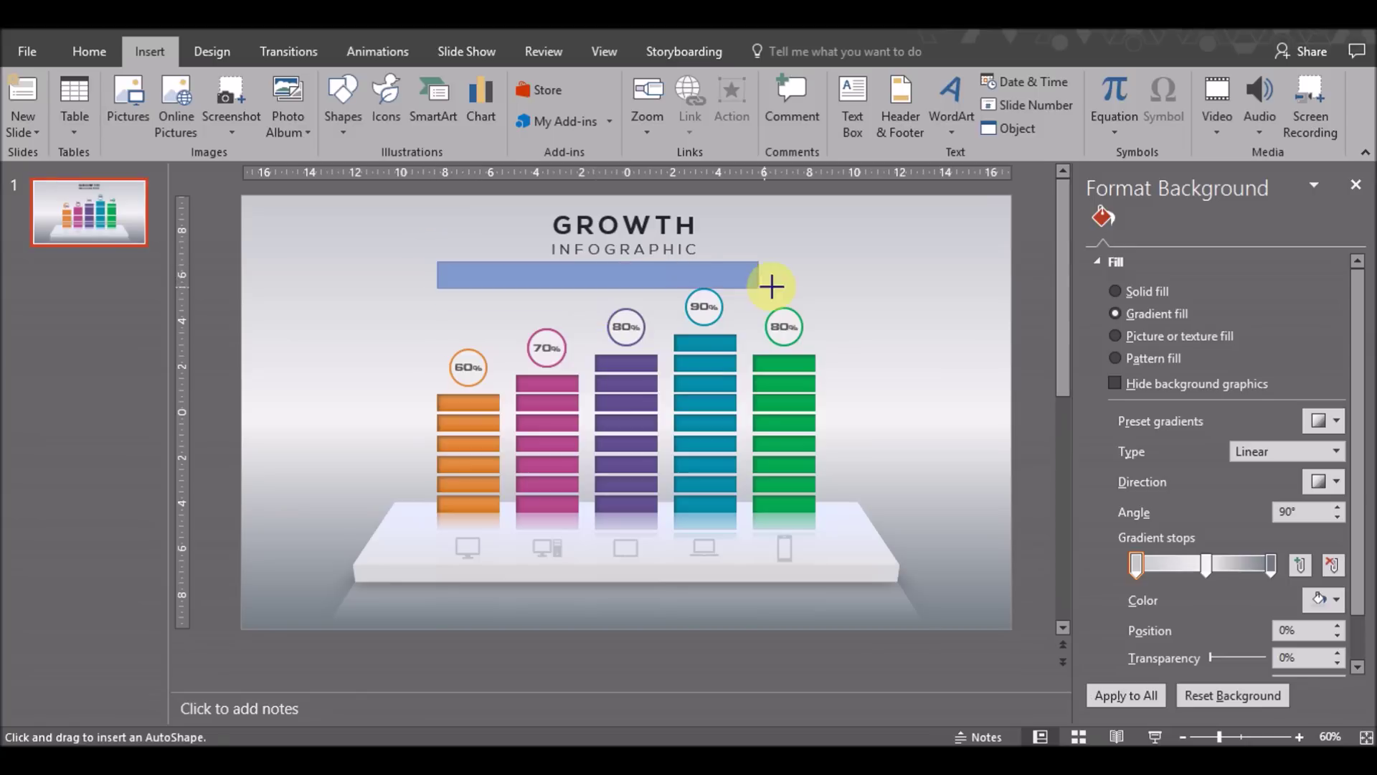
left_click_drag(812, 268, 812, 263)
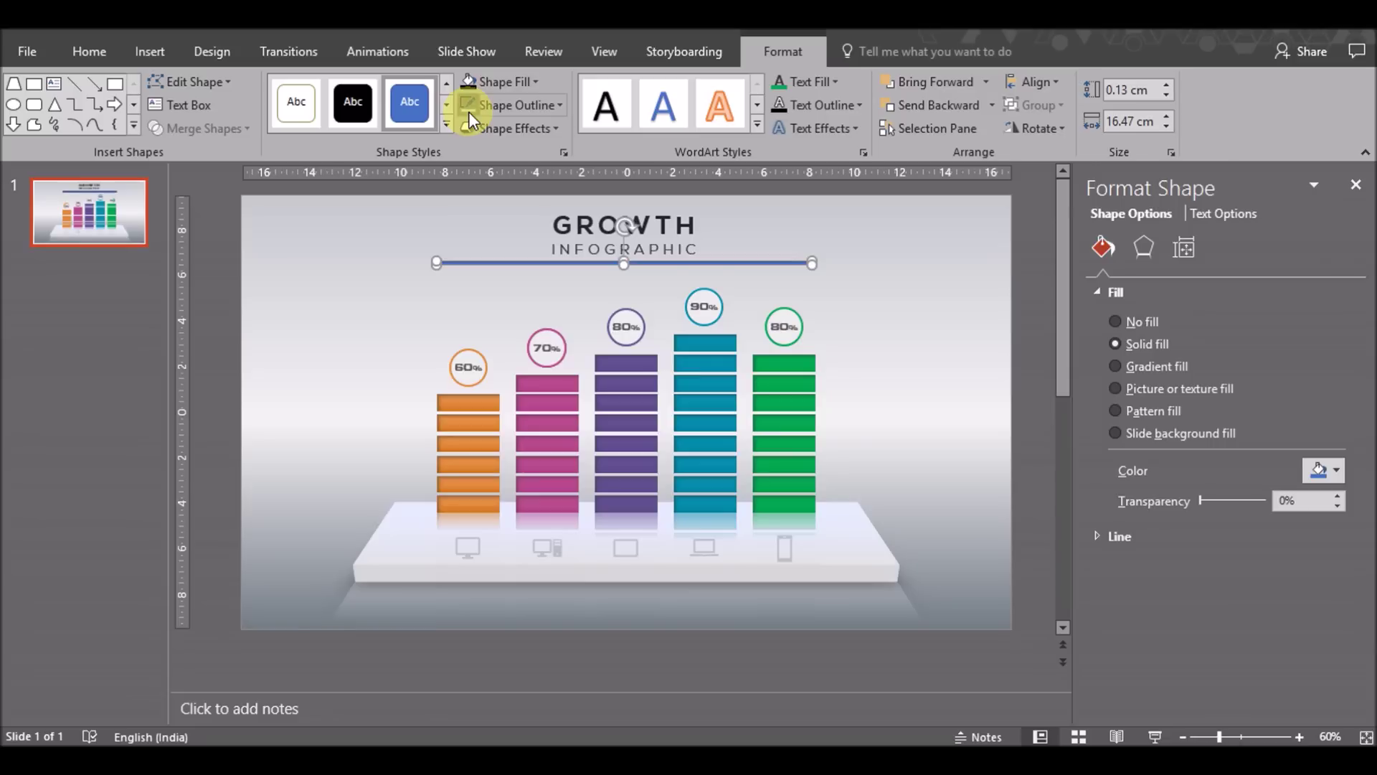
Give the bar a 180° linear gradient fill with extra stops at 25%, 50% and 75%.
left_click(1144, 367)
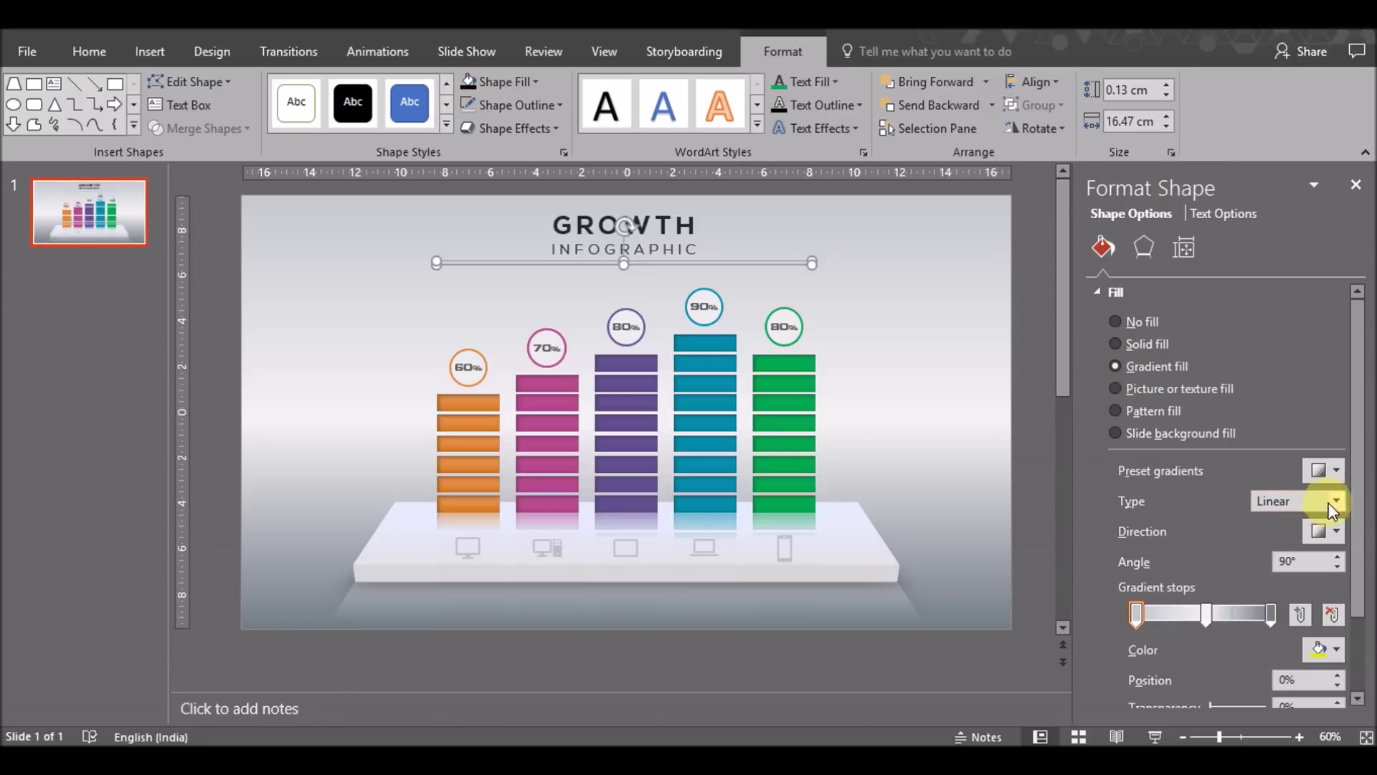
left_click(1337, 531)
left_click(1351, 568)
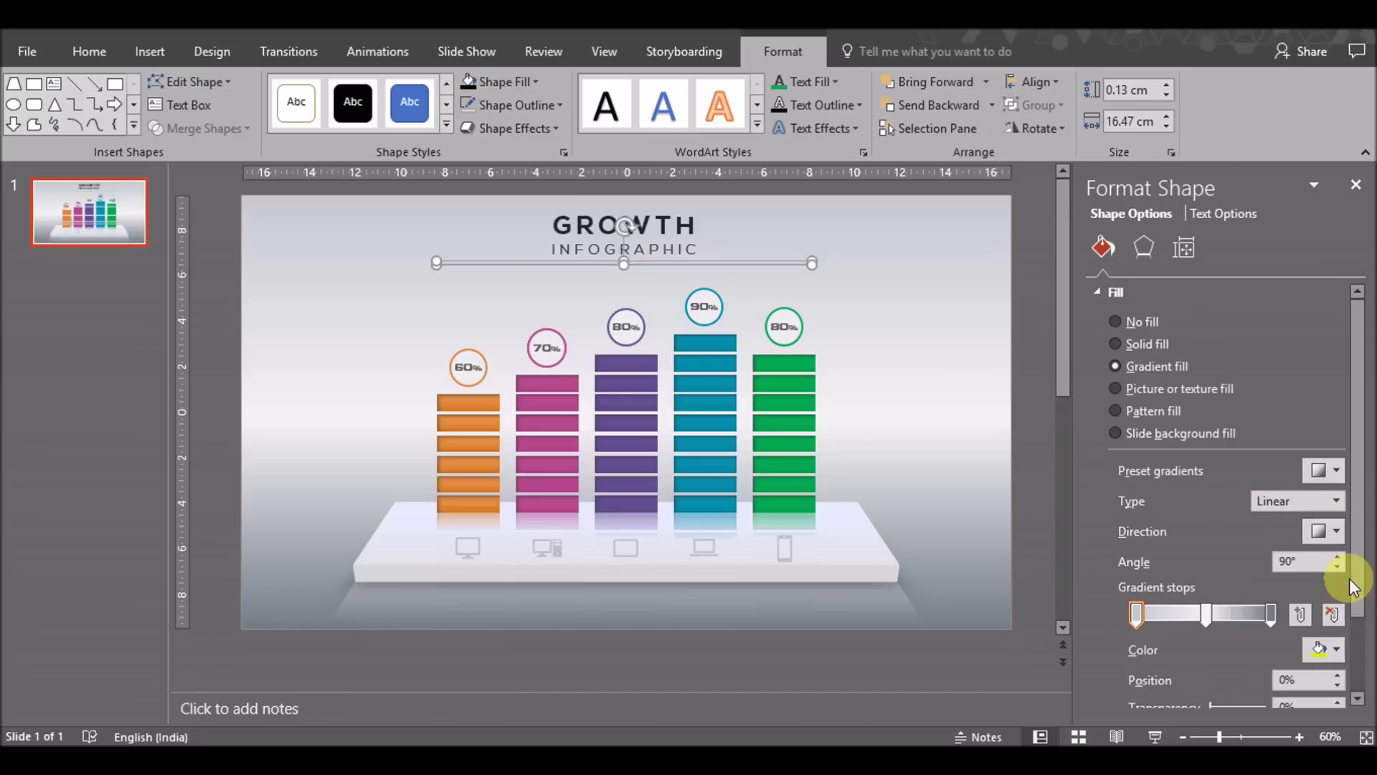
left_click(1172, 612)
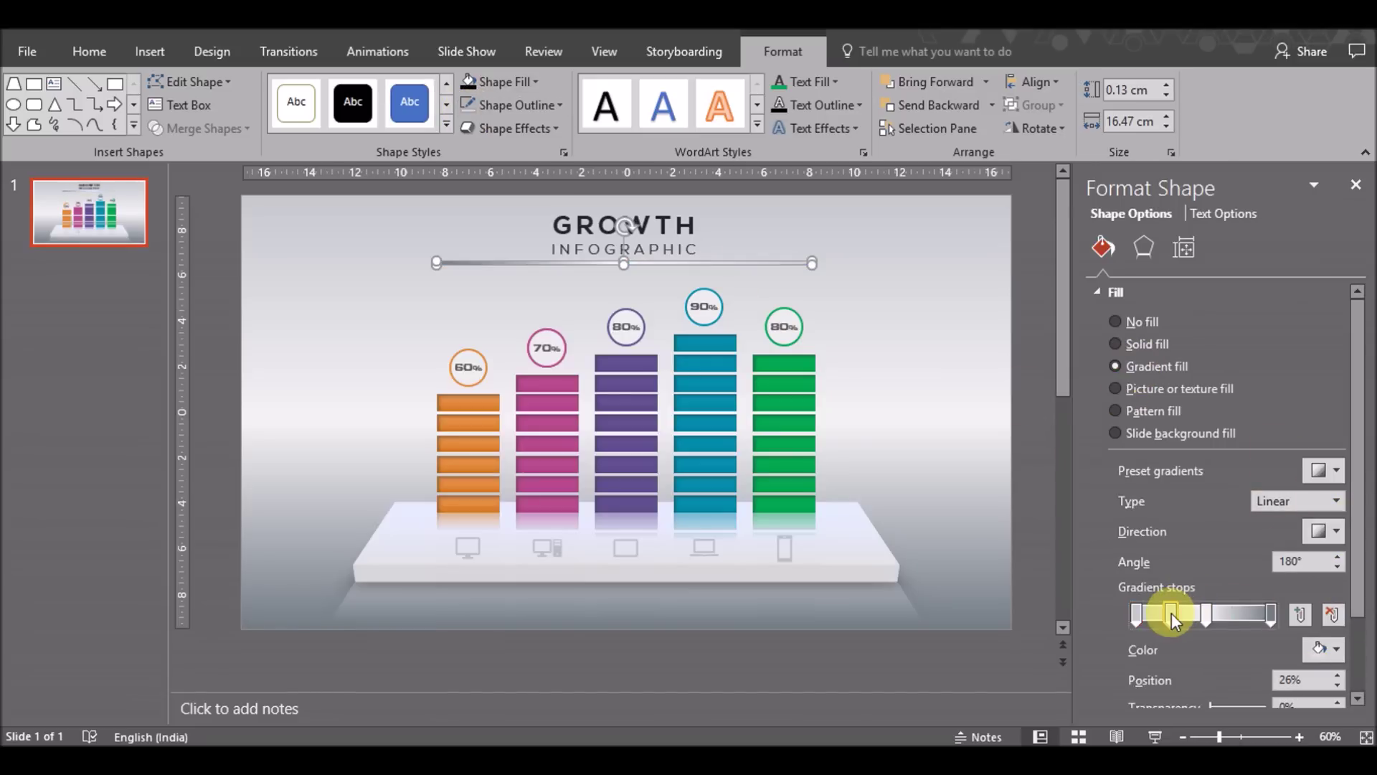
left_click(1236, 614)
left_click(1337, 684)
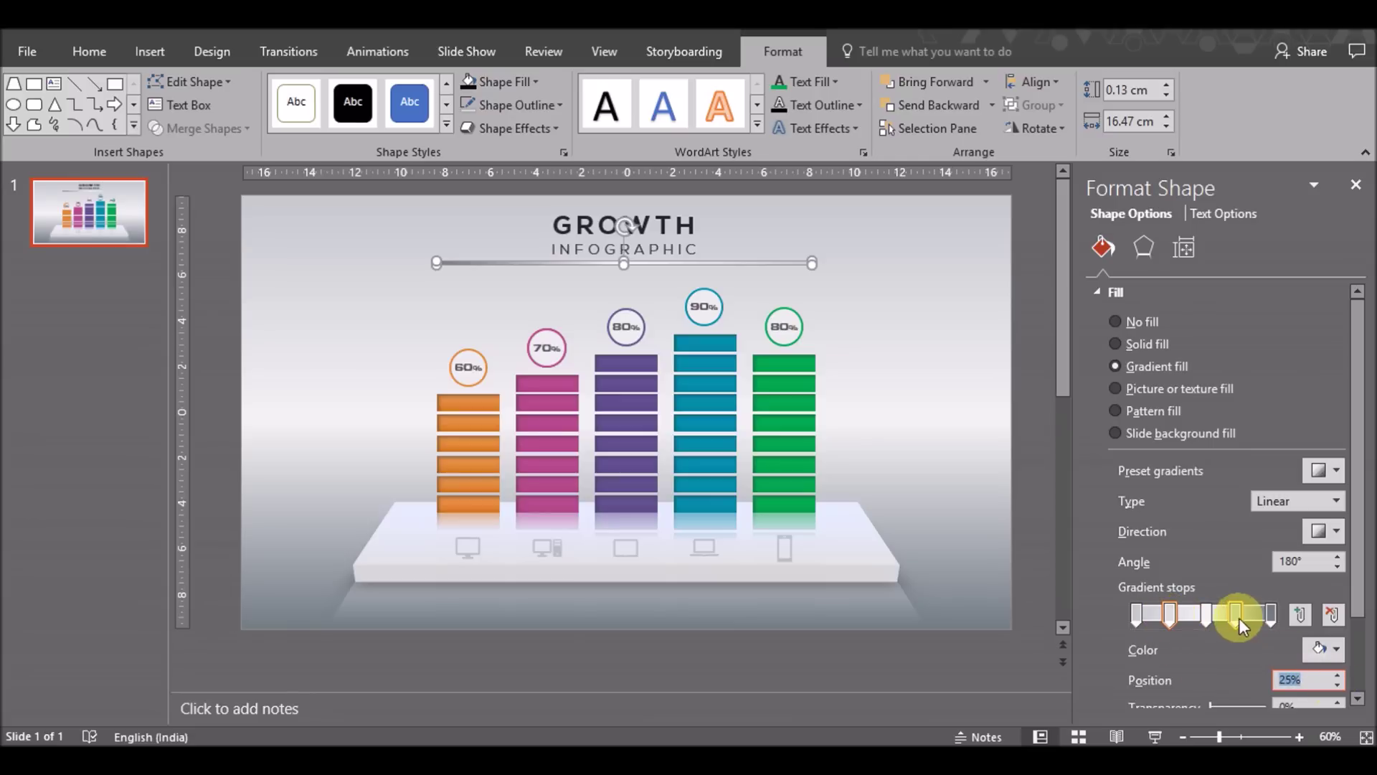
left_click(1338, 675)
left_click(1204, 614)
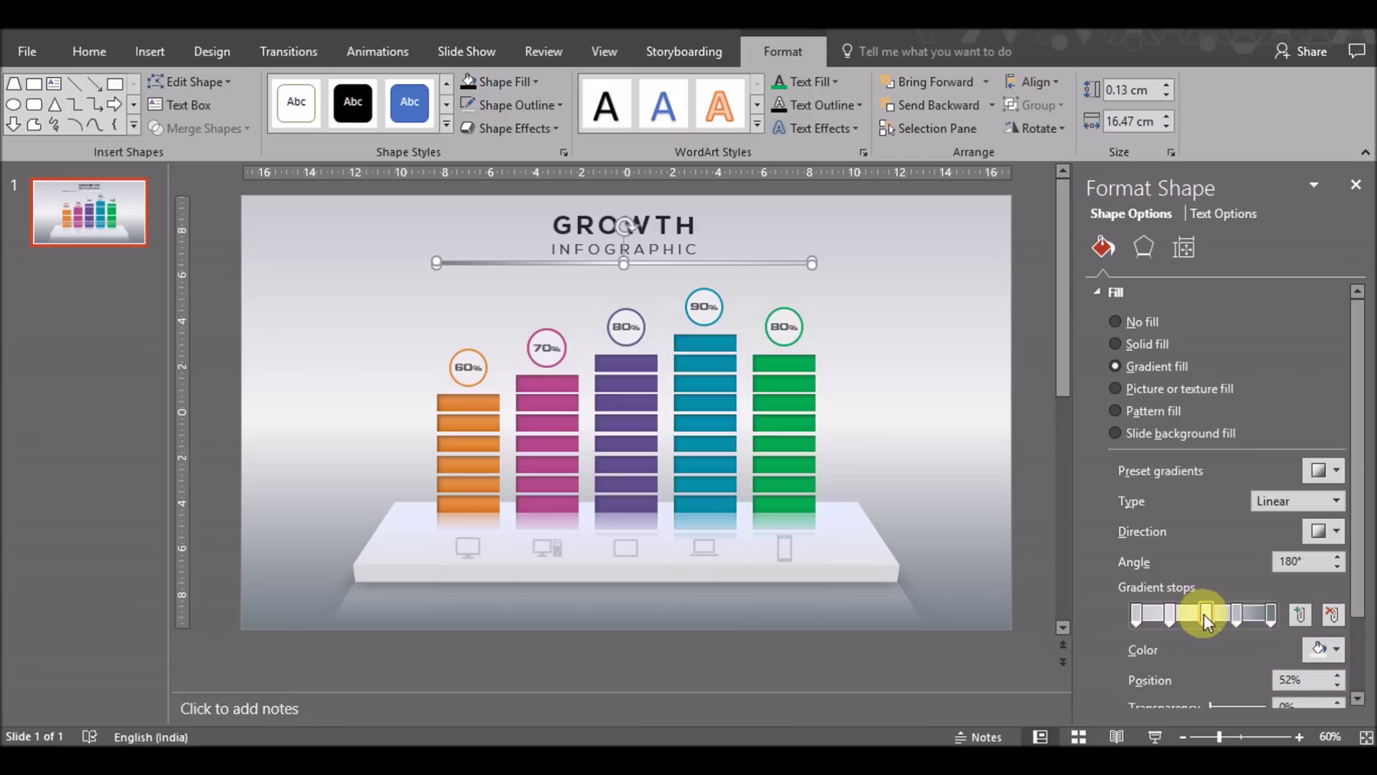
left_click(1339, 685)
left_click(1136, 614)
left_click(1323, 649)
left_click(1248, 625)
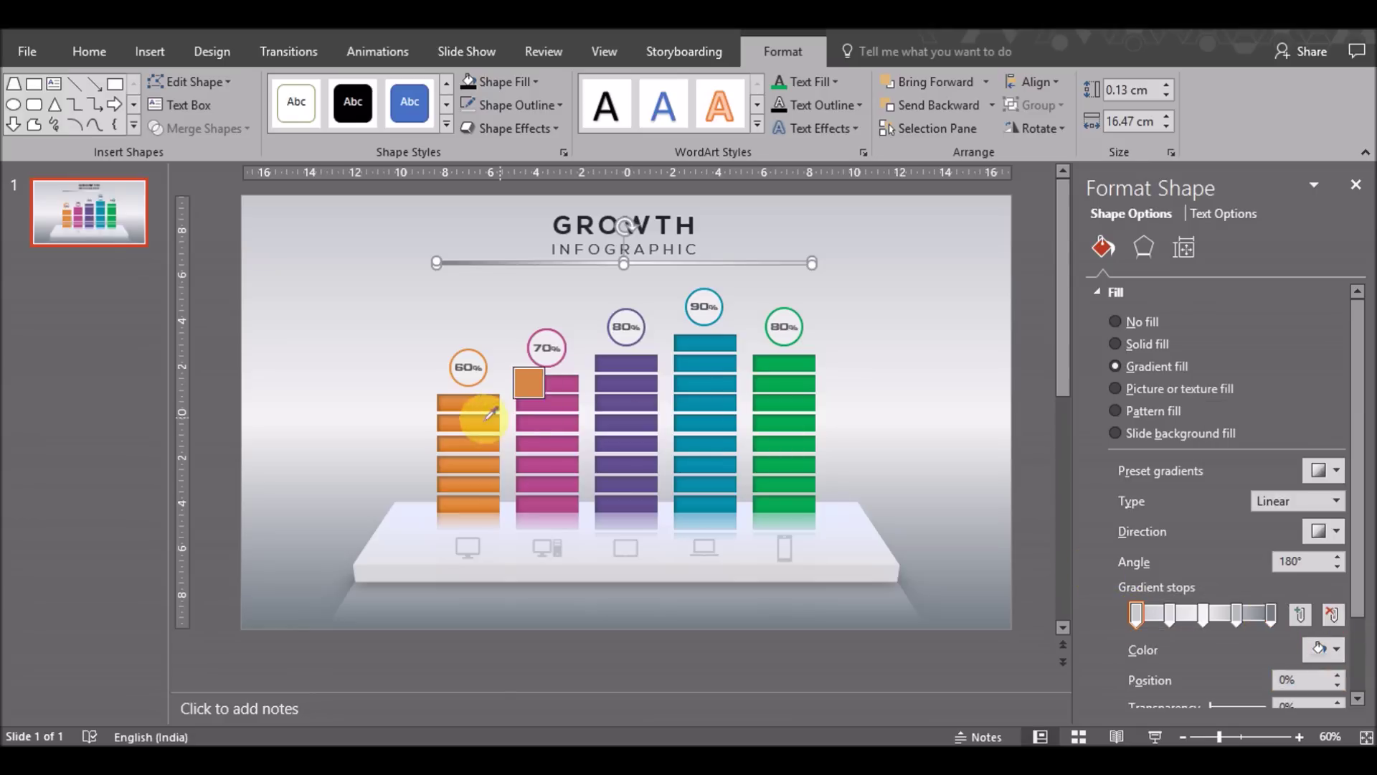
Sample the orange bar's colour into the underline's first and end gradient stops.
left_click(468, 403)
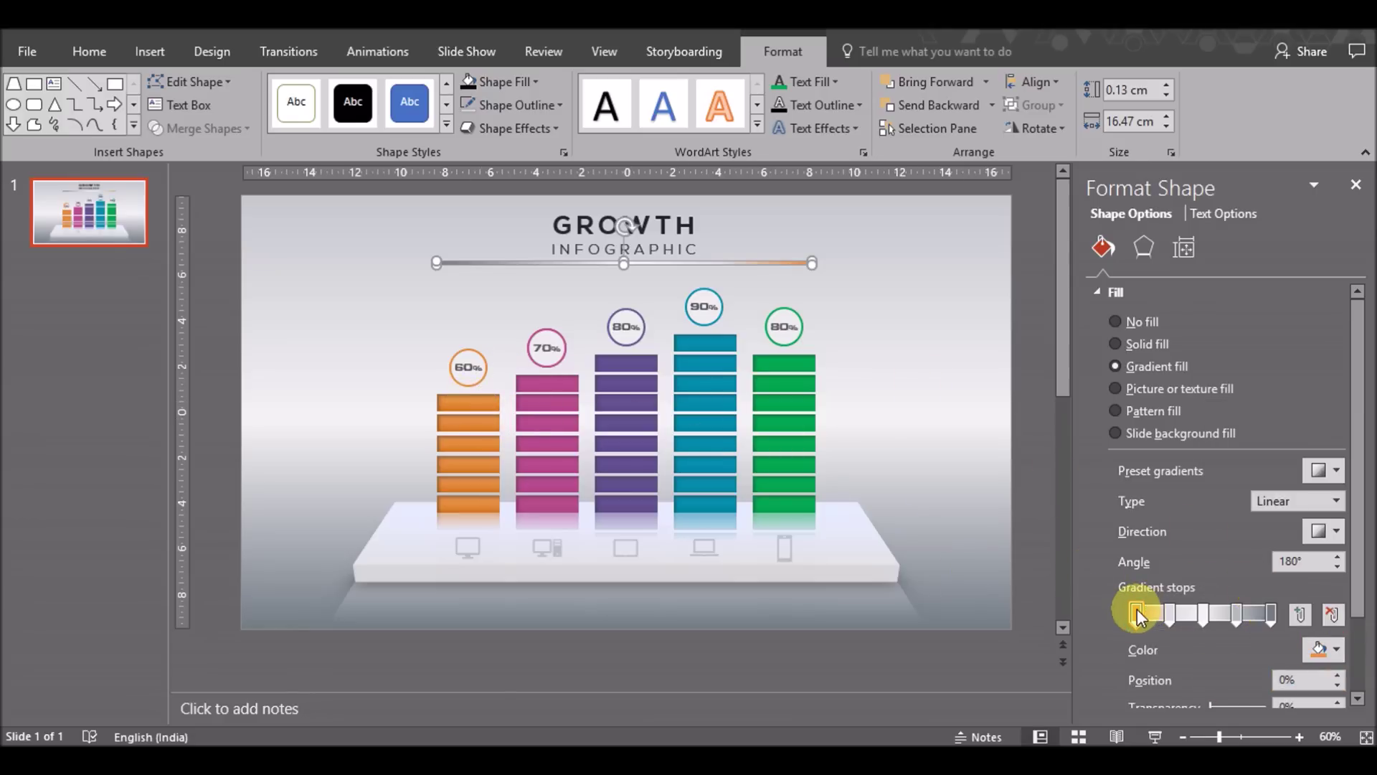
left_click(1329, 653)
left_click(1271, 618)
left_click(1335, 649)
left_click(1293, 622)
left_click(463, 403)
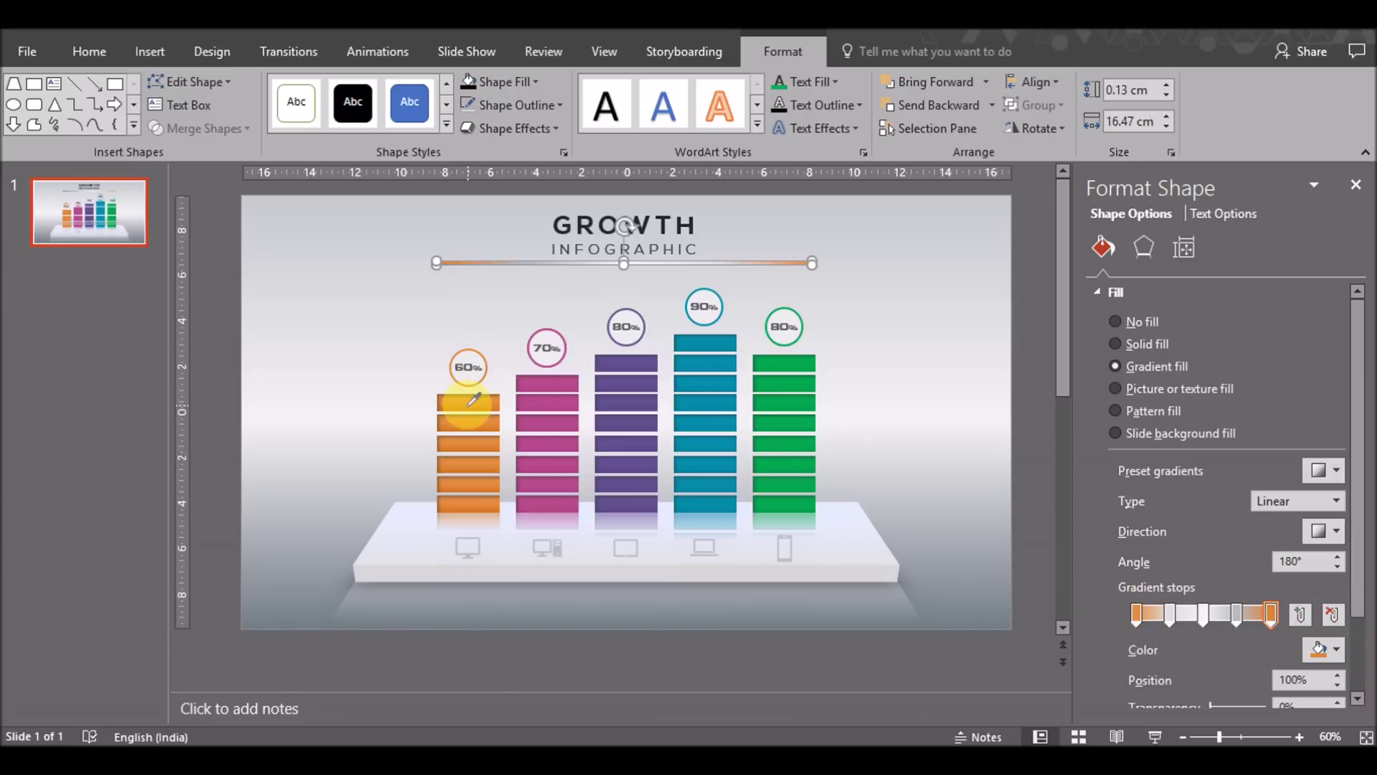
Eyedrop the pink and purple bar colours into the 75% and 50% stops.
left_click(1173, 619)
left_click(1238, 615)
left_click(1312, 649)
left_click(1277, 624)
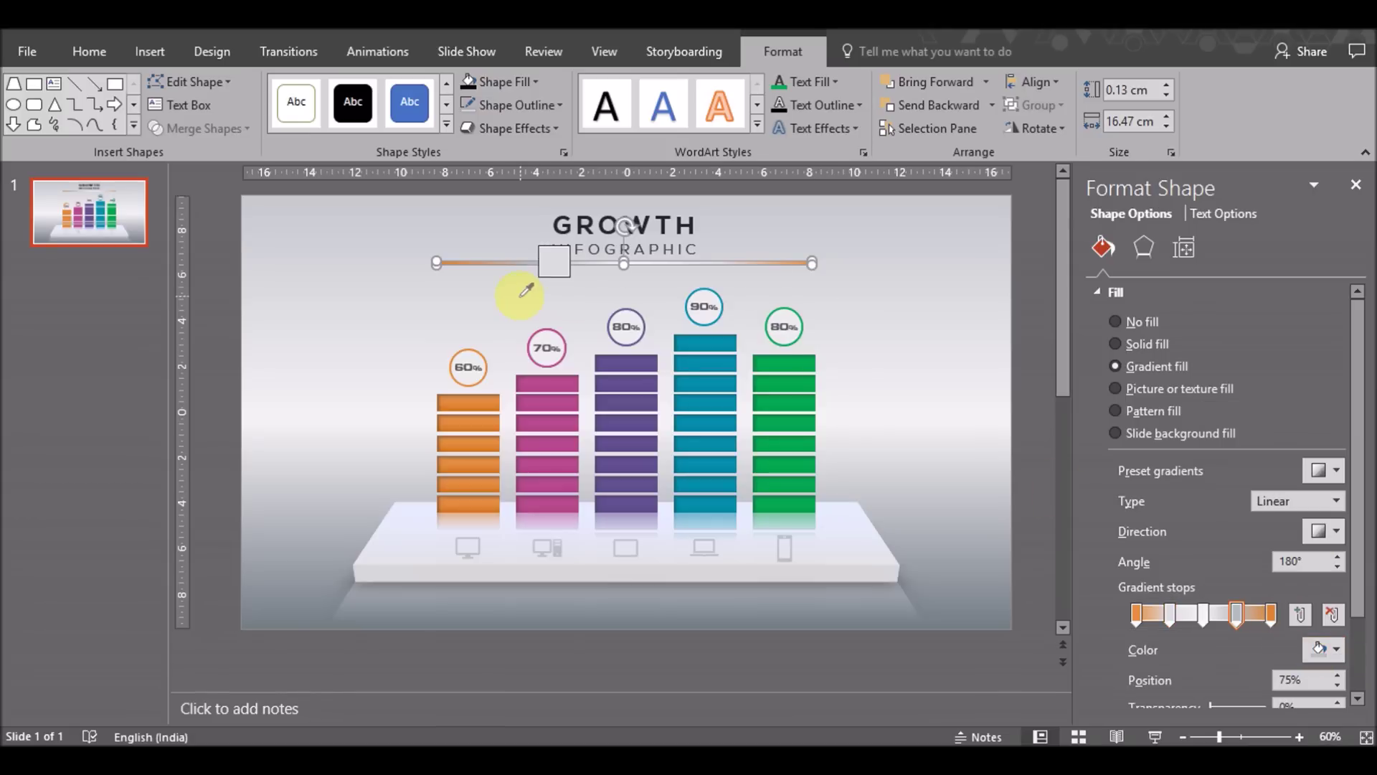
left_click(552, 380)
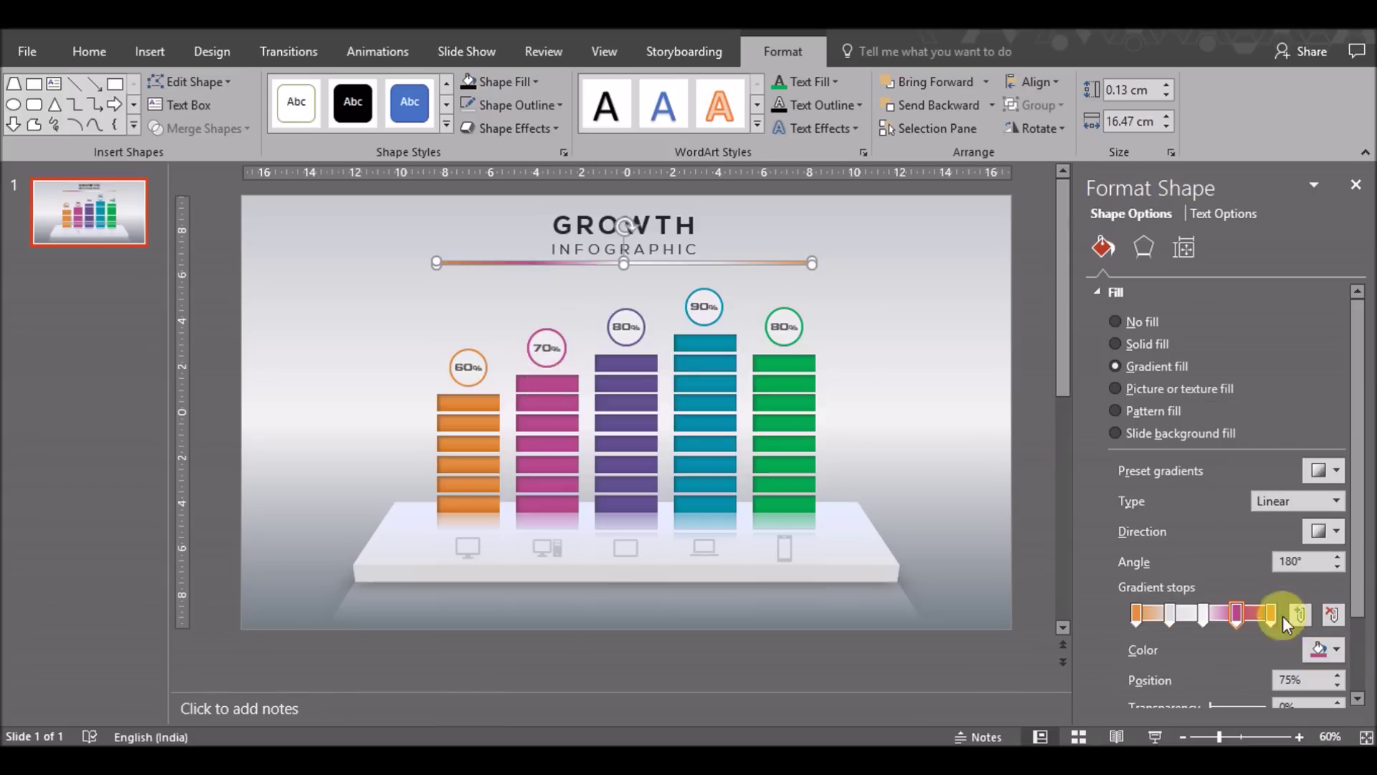
left_click(1203, 615)
left_click(1338, 649)
left_click(1273, 624)
left_click(644, 367)
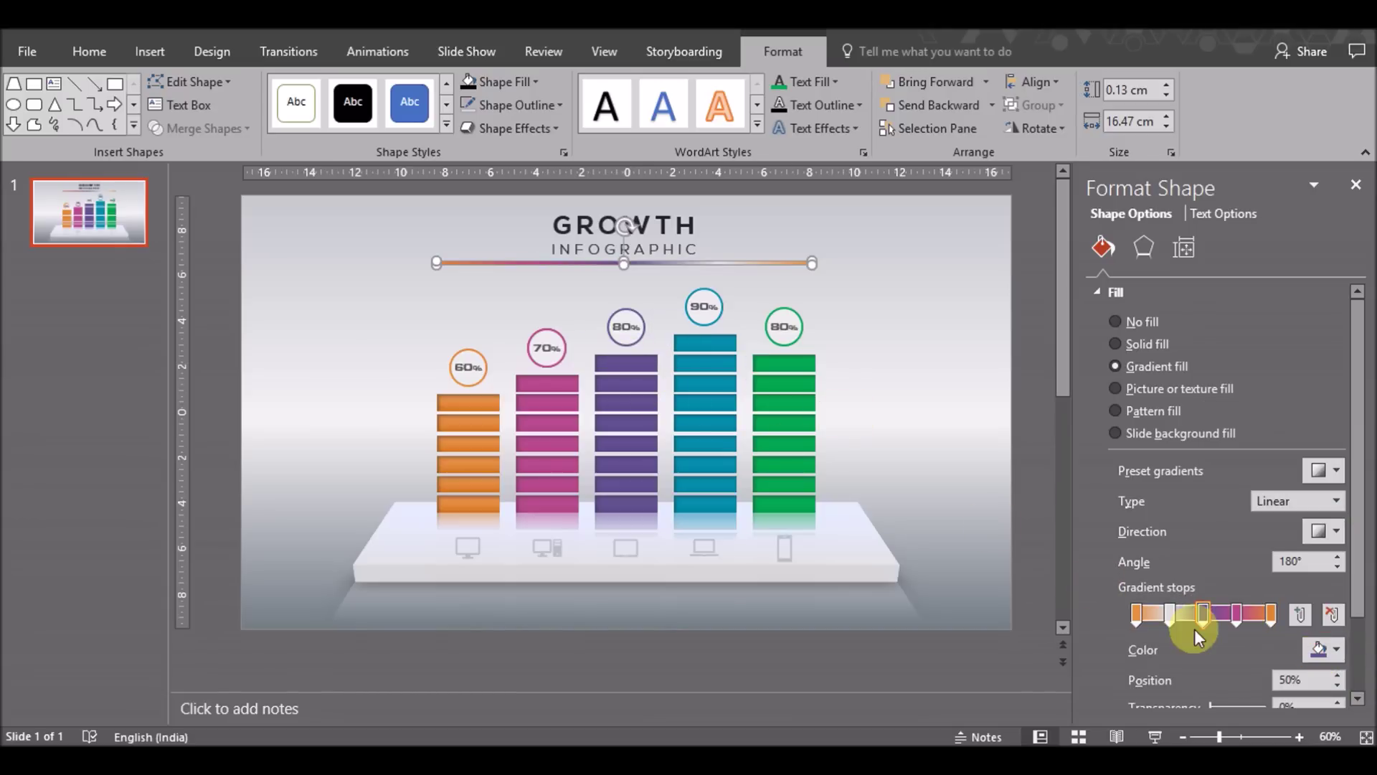
Eyedrop the teal and green bar colours into the 25% and 0% stops.
left_click(1170, 614)
left_click(1327, 649)
left_click(1274, 618)
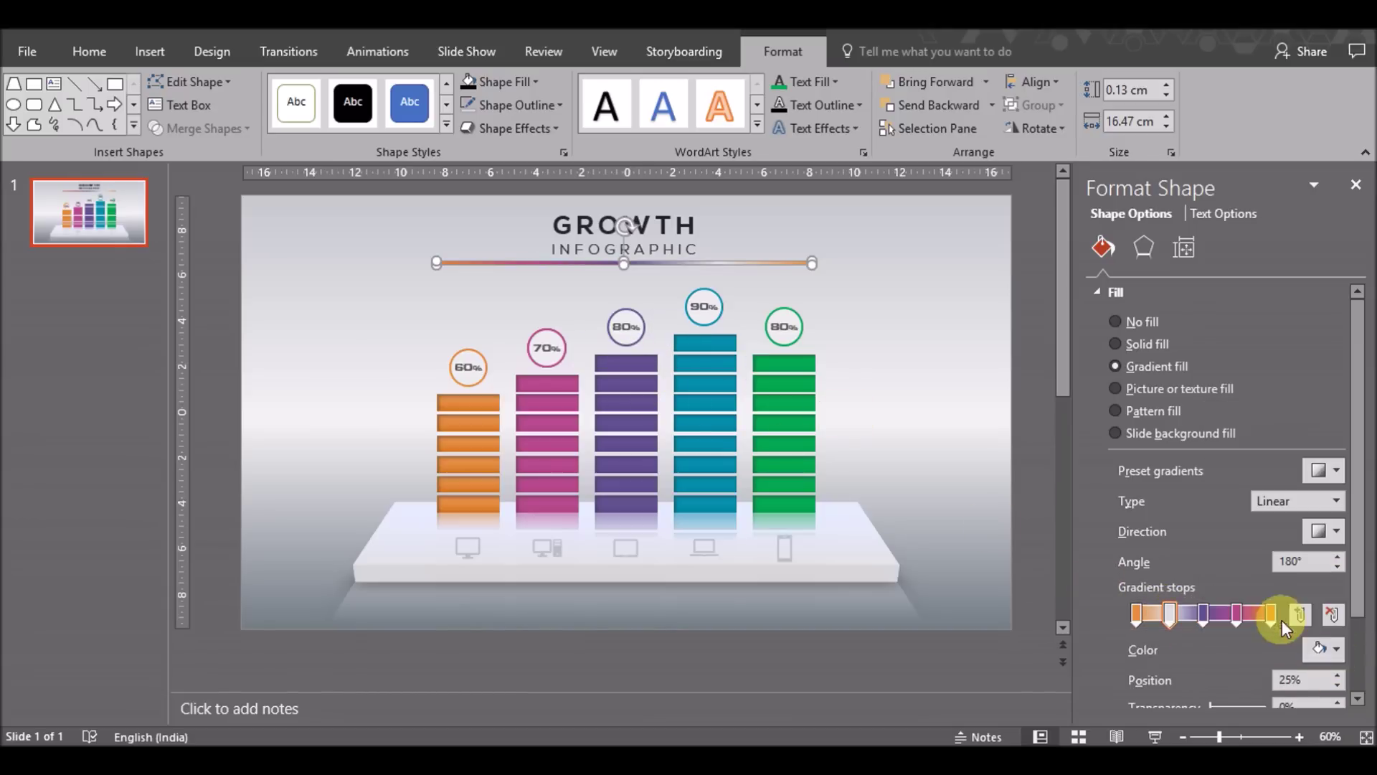
left_click(706, 358)
left_click(1136, 614)
left_click(1327, 649)
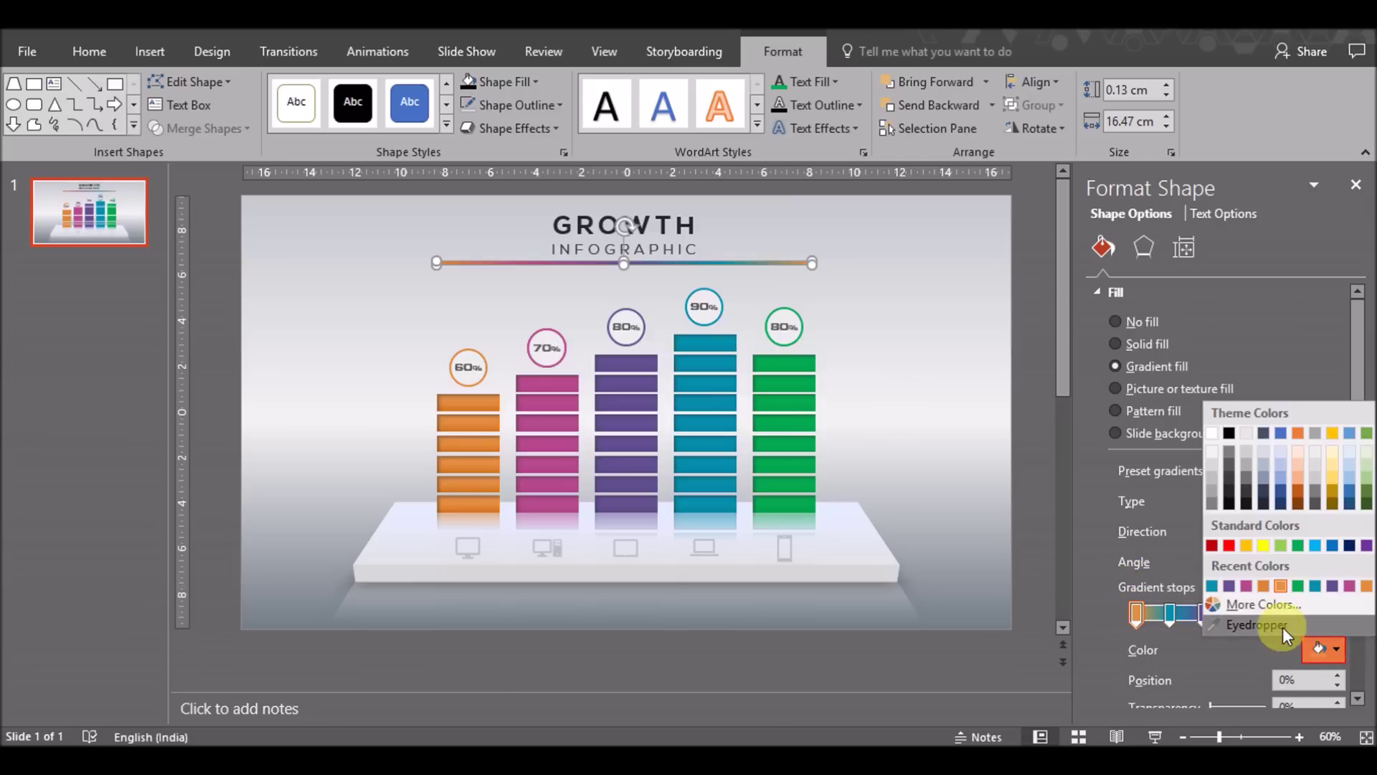
left_click(1275, 618)
left_click(788, 356)
left_click(964, 373)
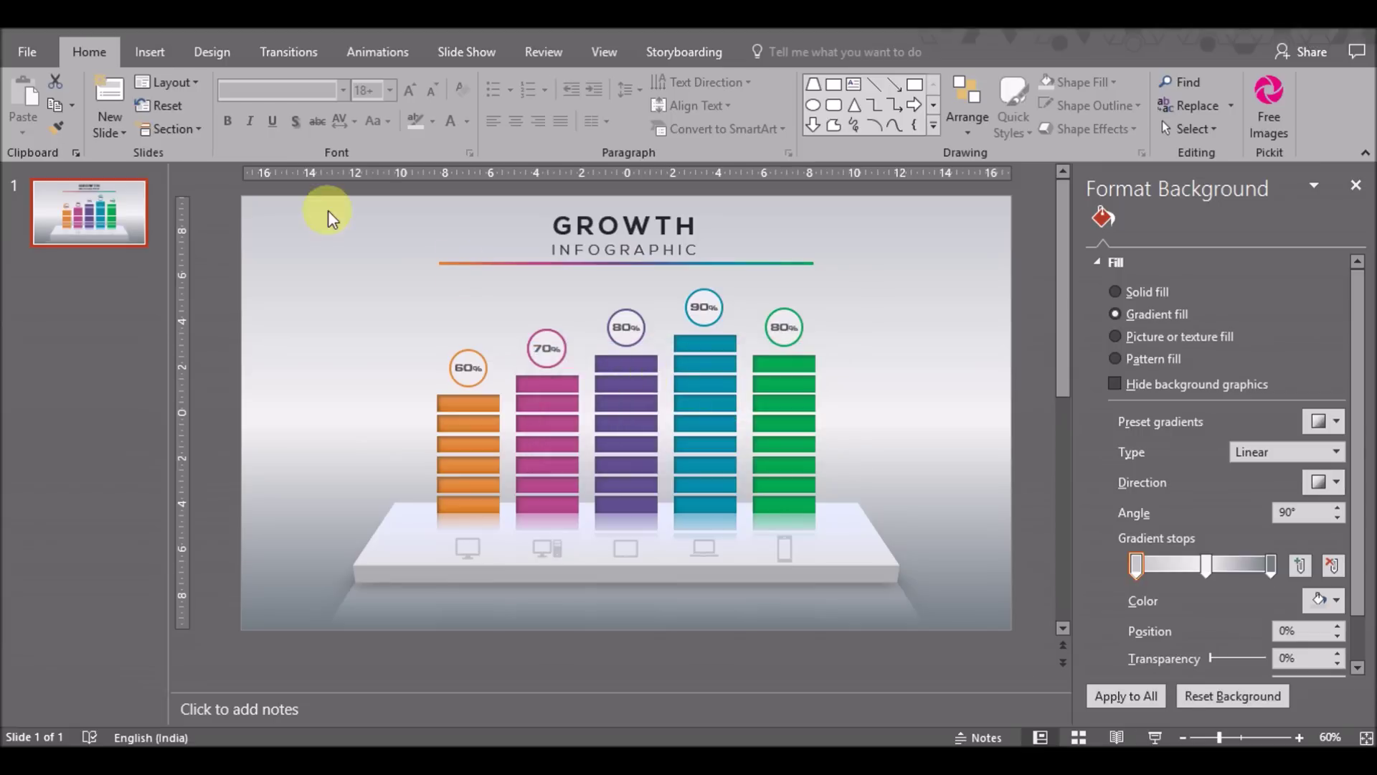
Enlarge the GROWTH title text by two font-size steps.
double_click(621, 216)
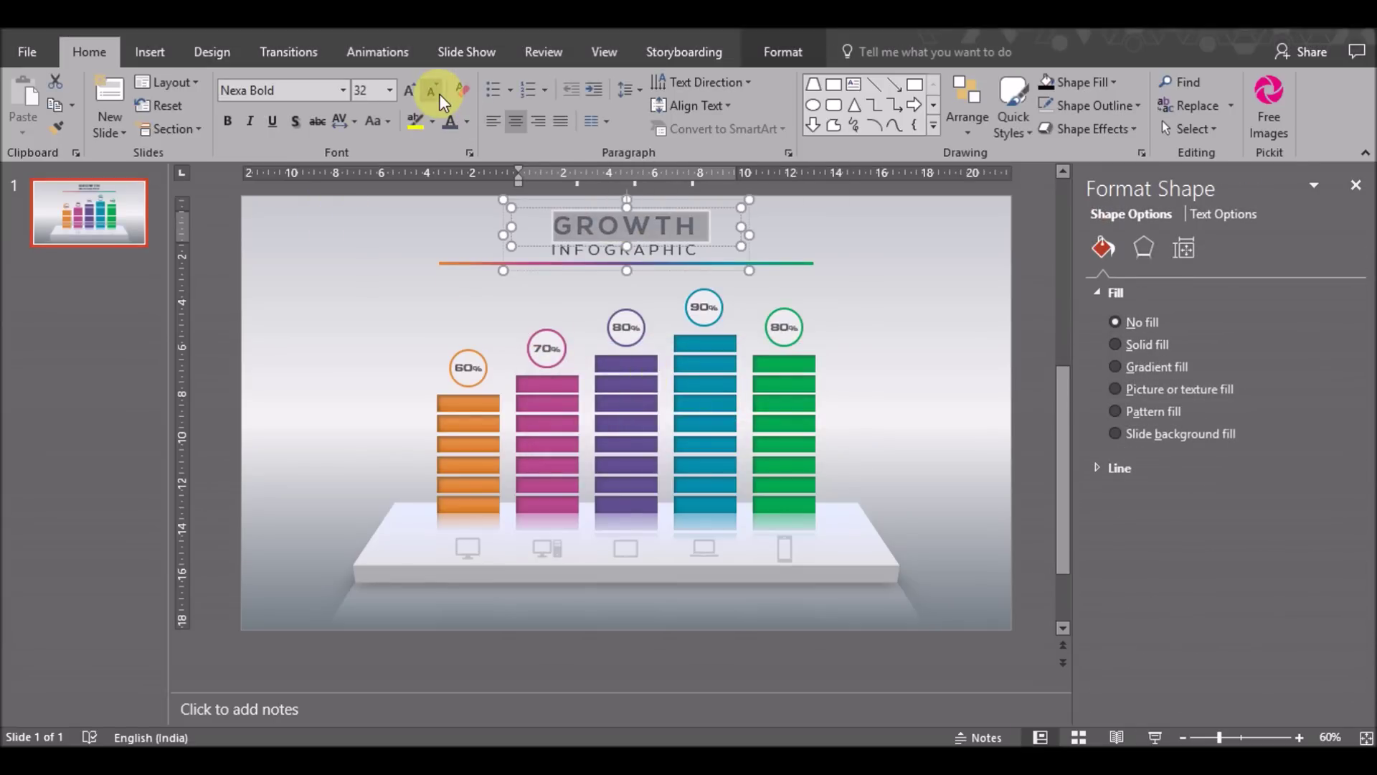
left_click(411, 91)
left_click(411, 91)
left_click(411, 91)
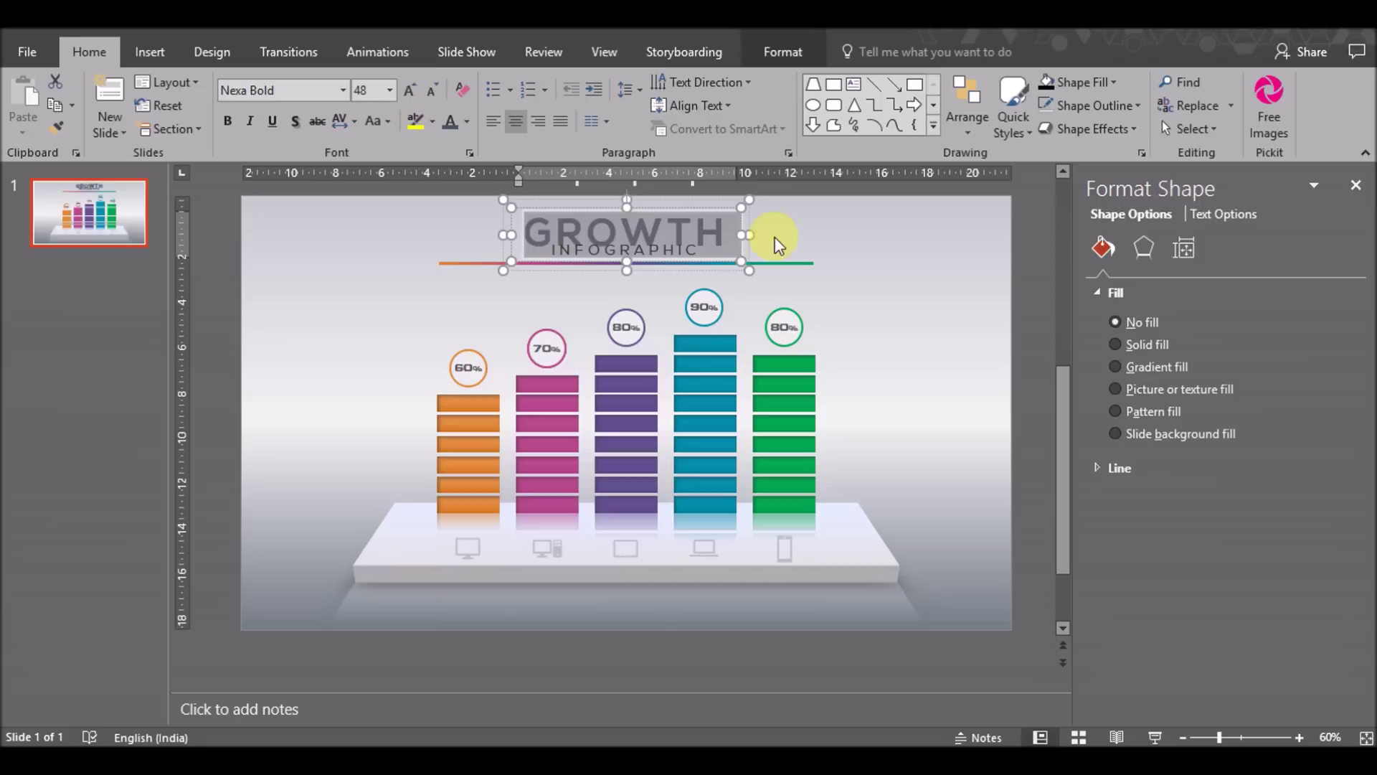
left_click(790, 266)
Nudge the title and underline with the arrow keys to reposition them.
left_click(672, 241, "shift")
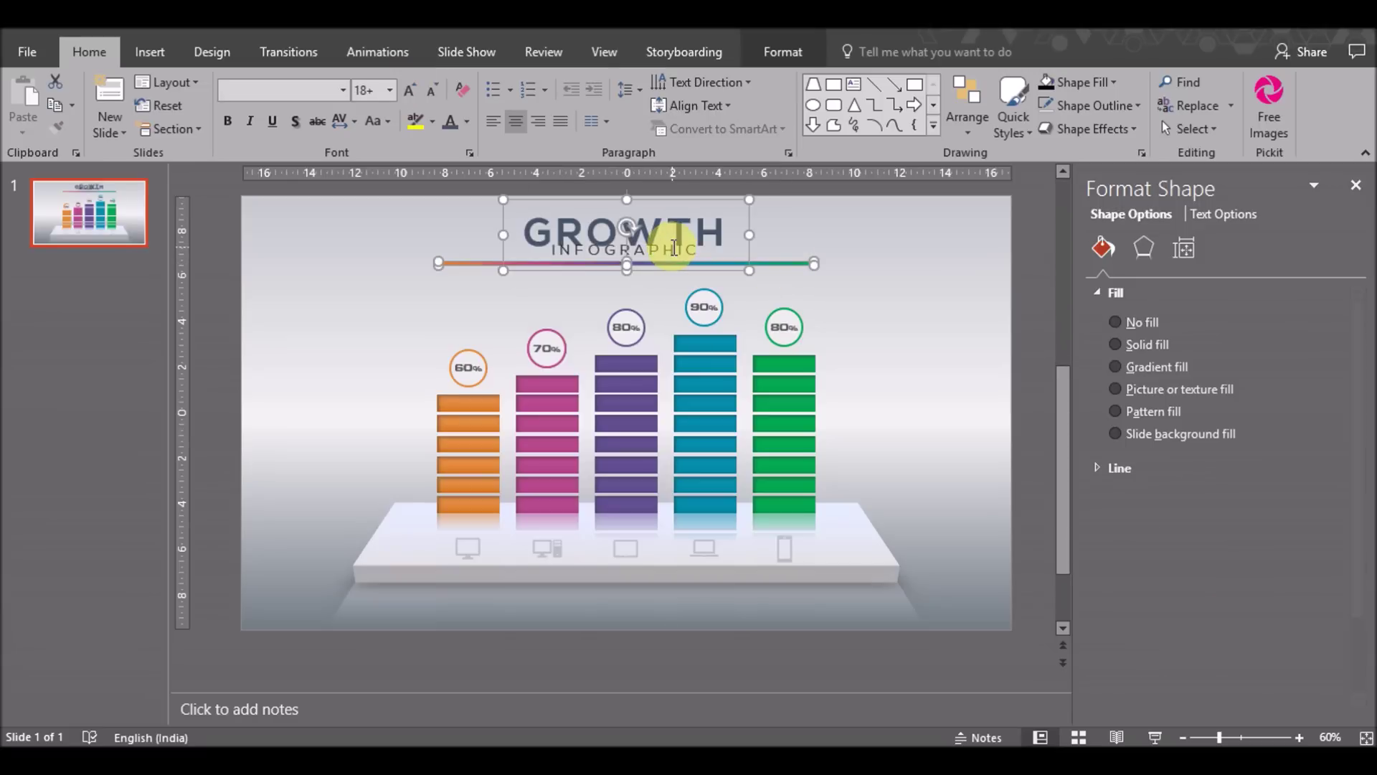
key("Down")
key("Down")
key("Down")
key("Down")
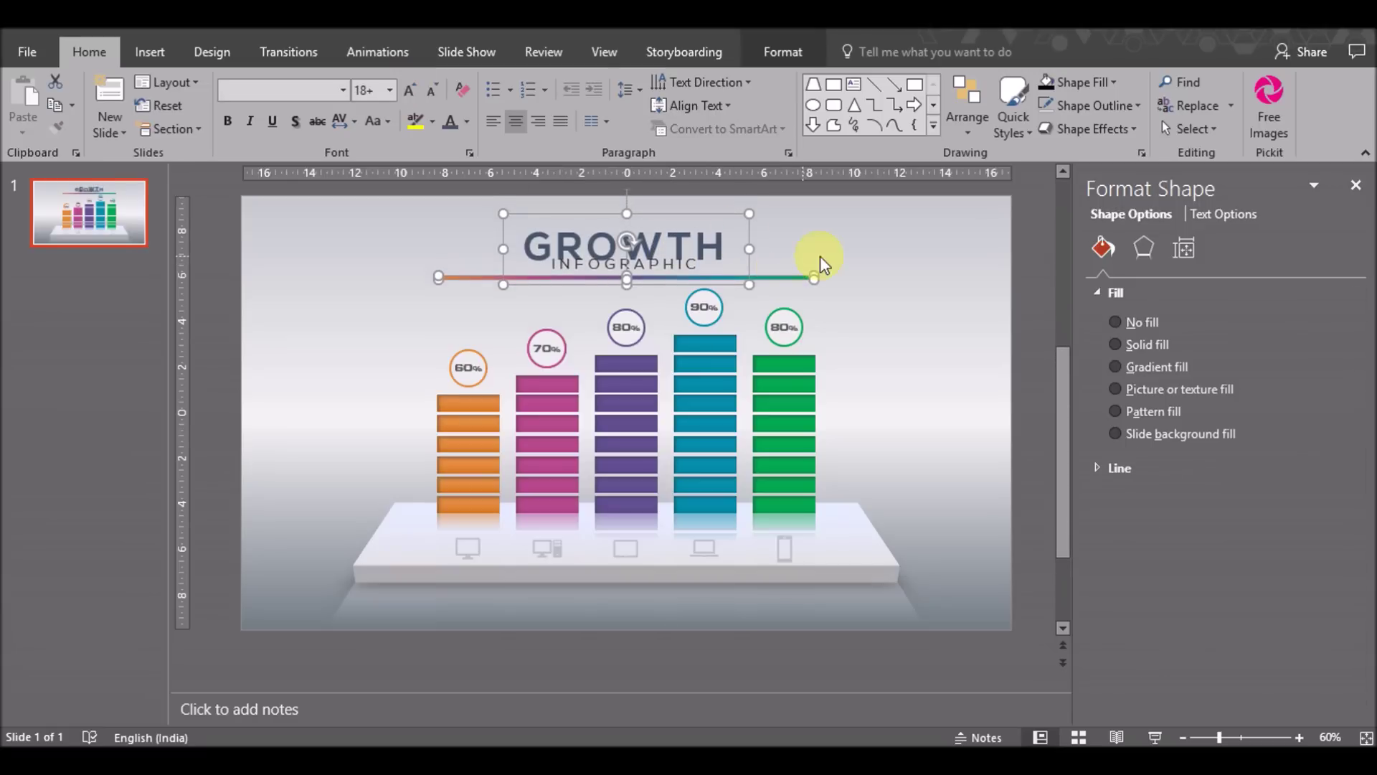
left_click(803, 252)
left_click(661, 229)
key("Up")
key("Up")
key("Up")
Reselect the title and underline and align the line just below INFOGRAPHIC.
key("Up")
key("Up")
key("Down")
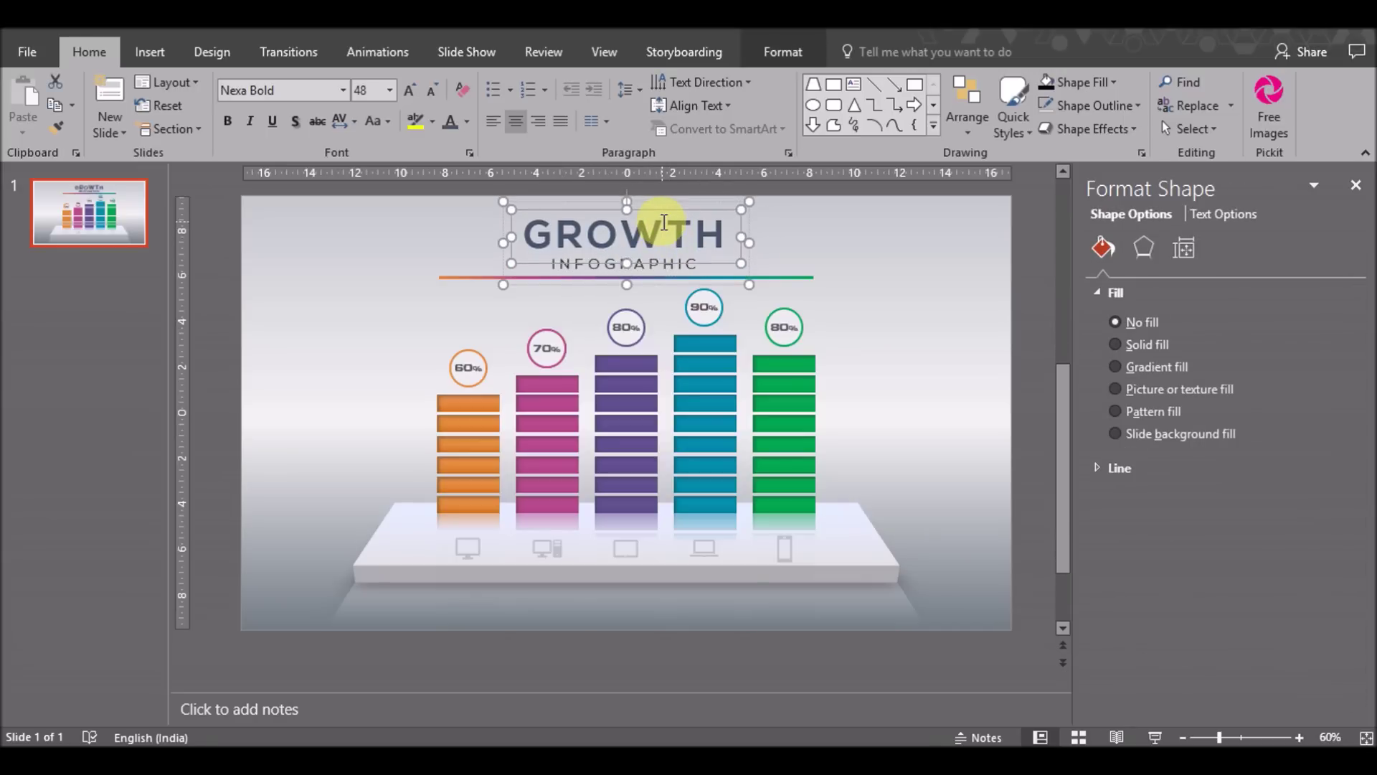
left_click(789, 277)
left_click(713, 245, "shift")
key("Up")
key("Up")
key("Up")
key("Up")
left_click(685, 247)
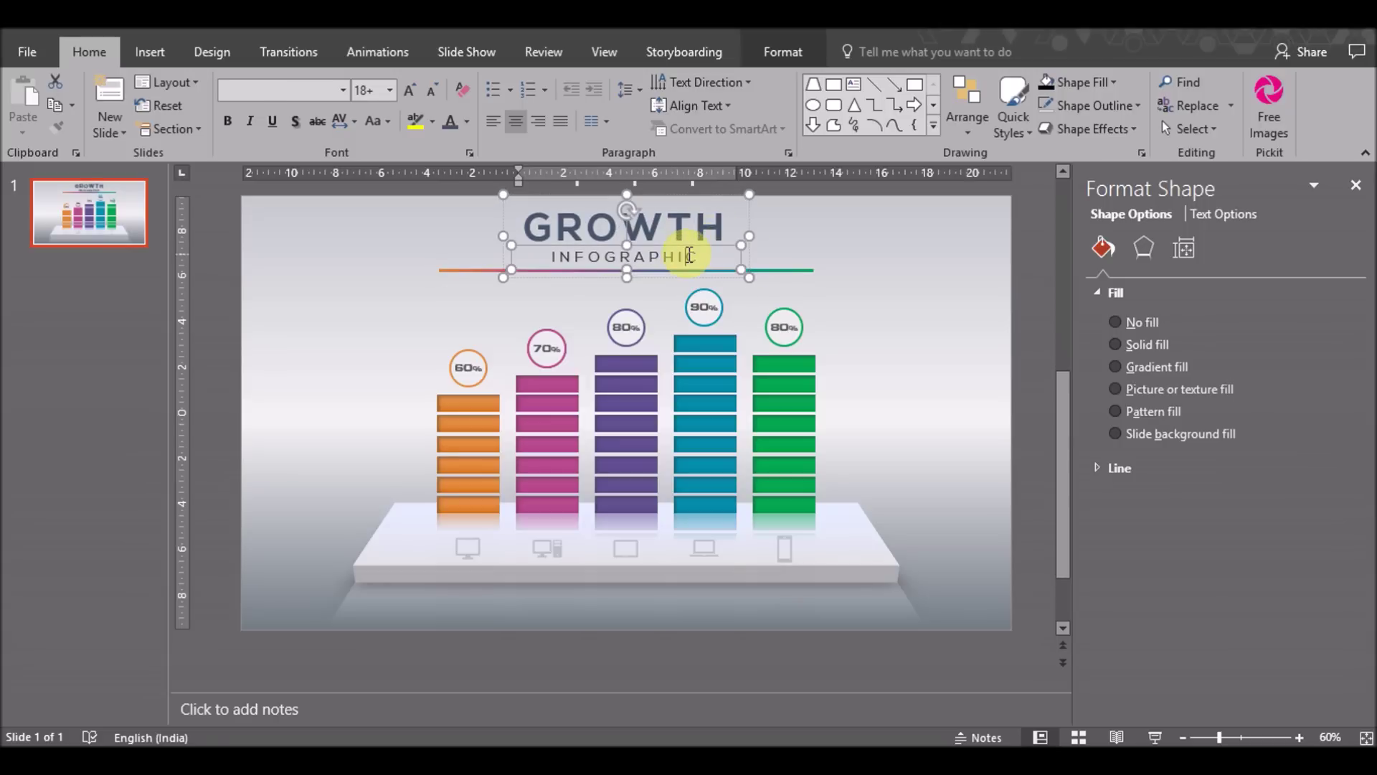
left_click(681, 248)
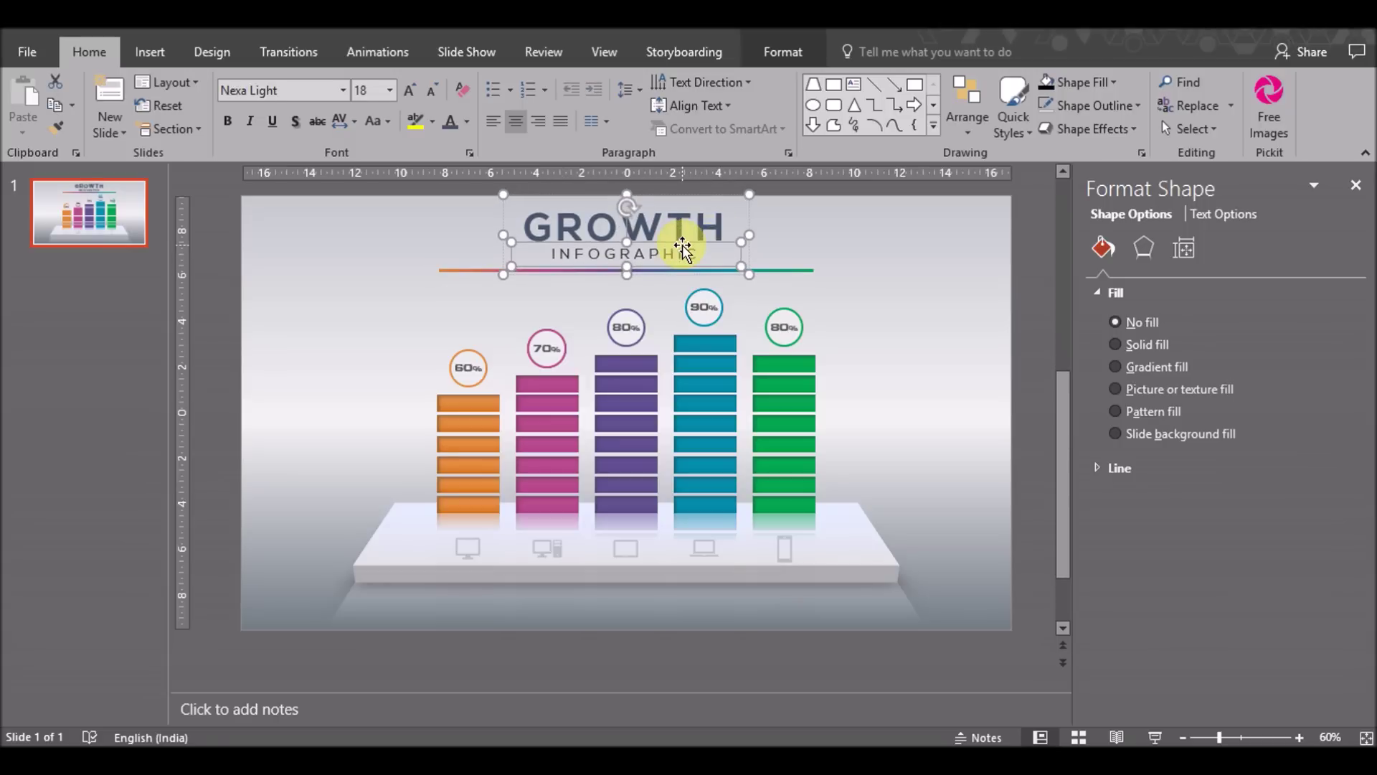
left_click(767, 271)
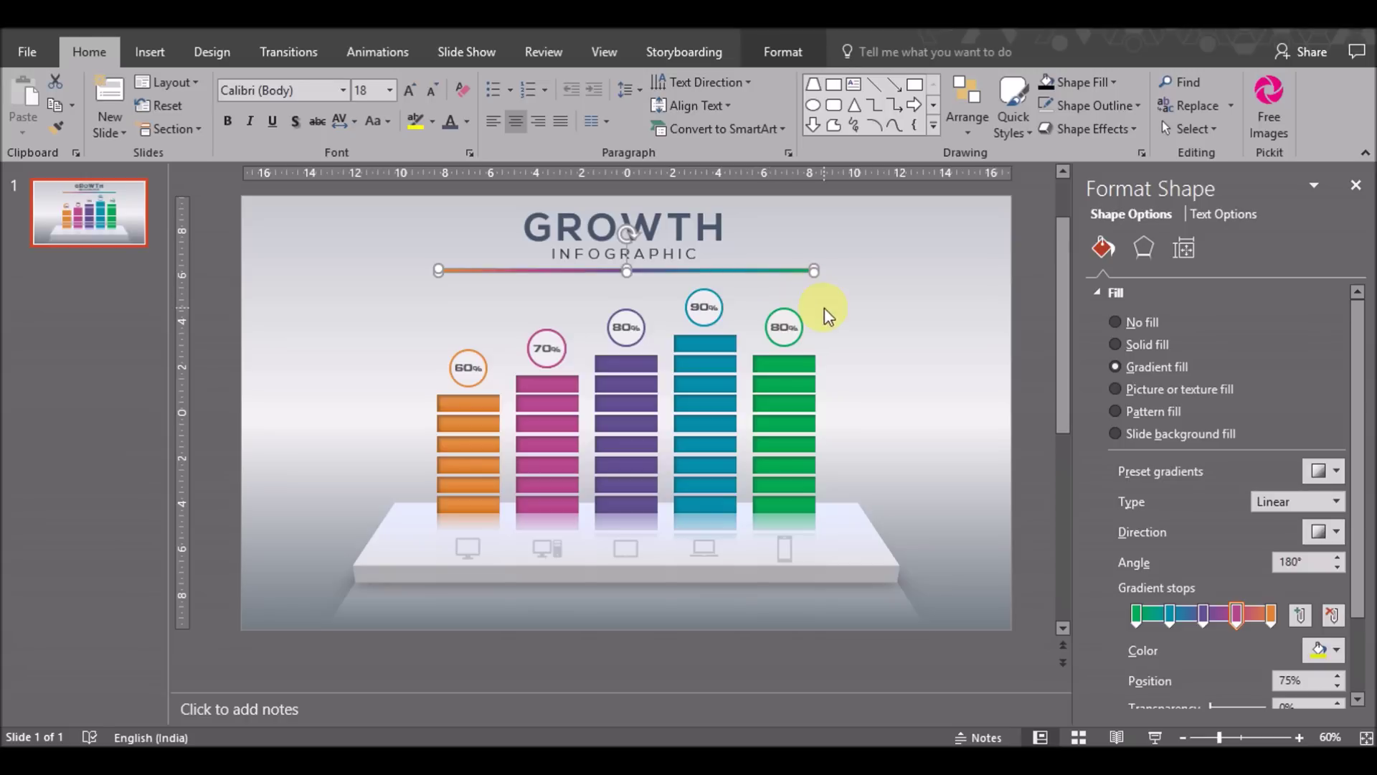
left_click(920, 331)
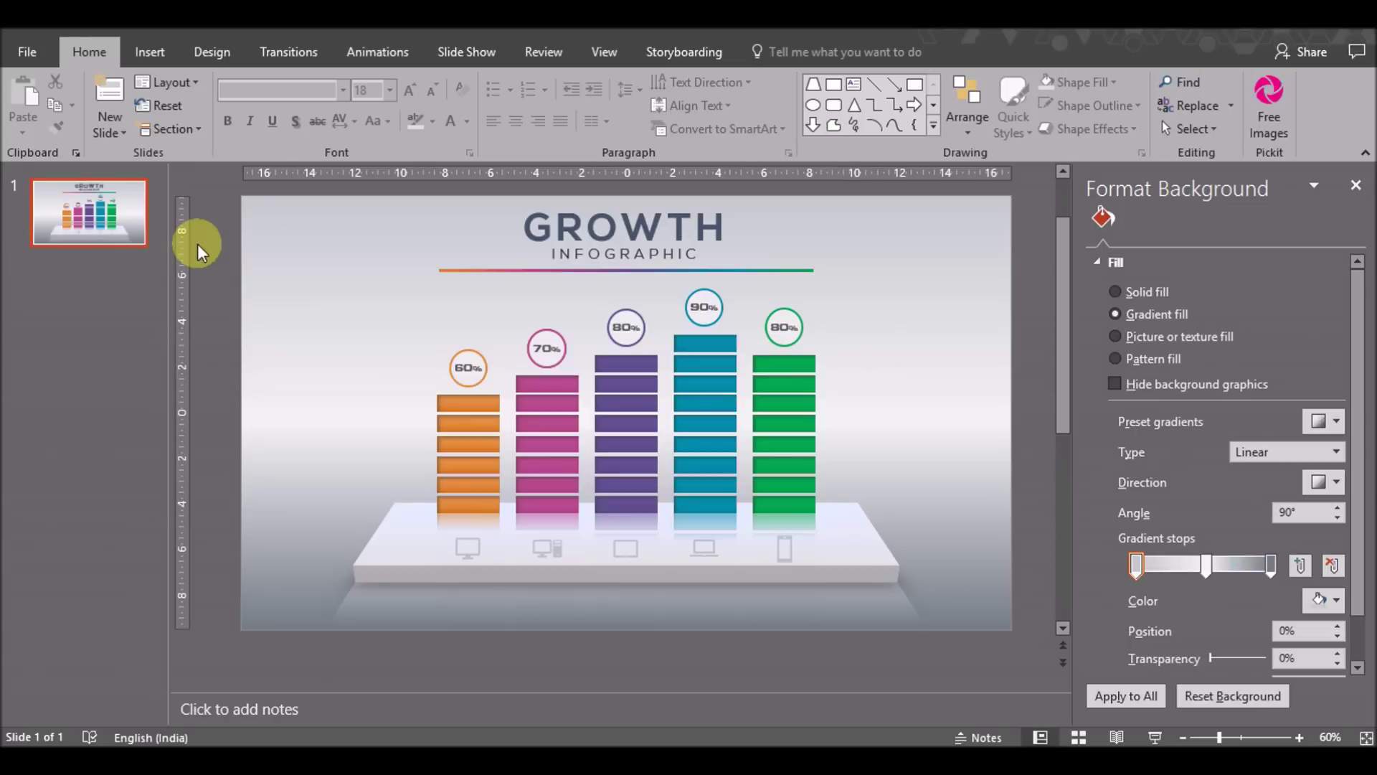
Draw a rectangle at the slide's top-left and give it a grey gradient fill.
left_click(147, 50)
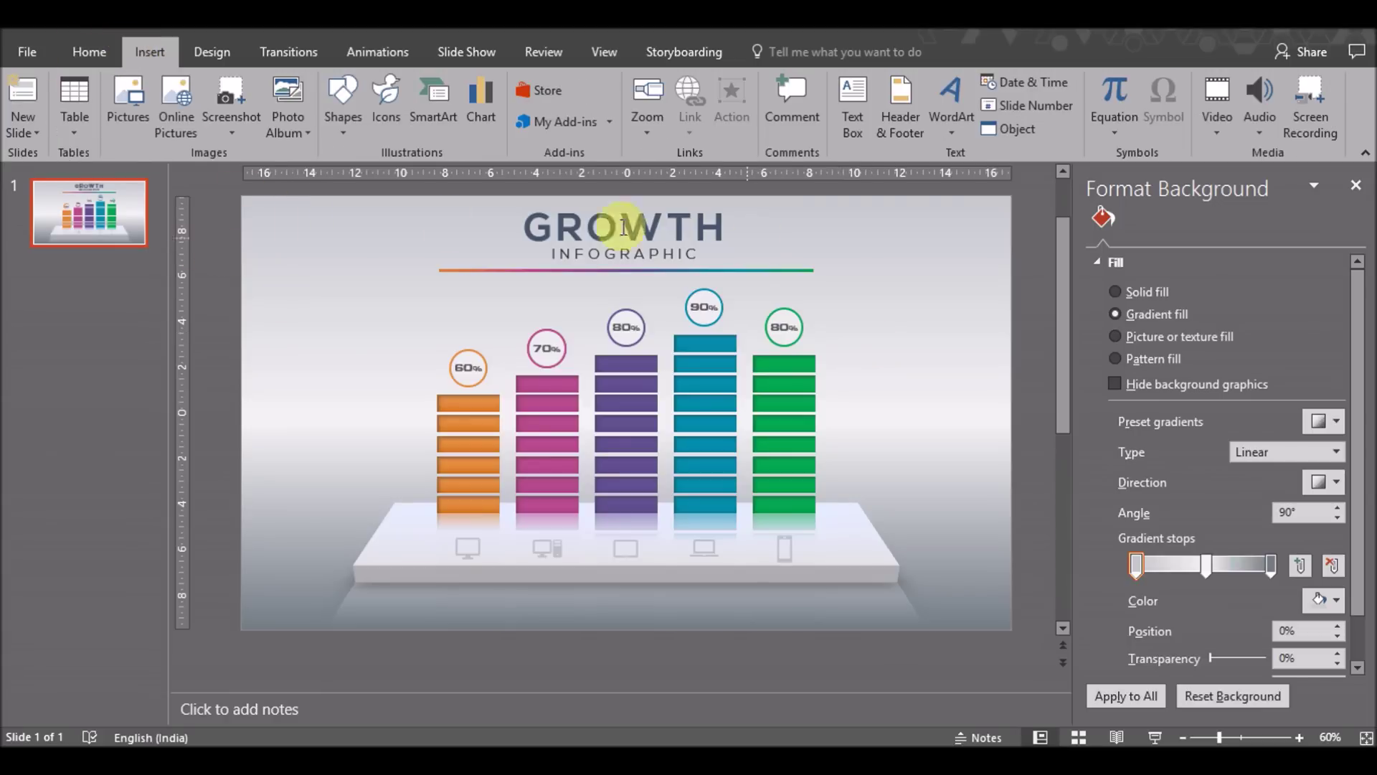
left_click(343, 104)
left_click(436, 174)
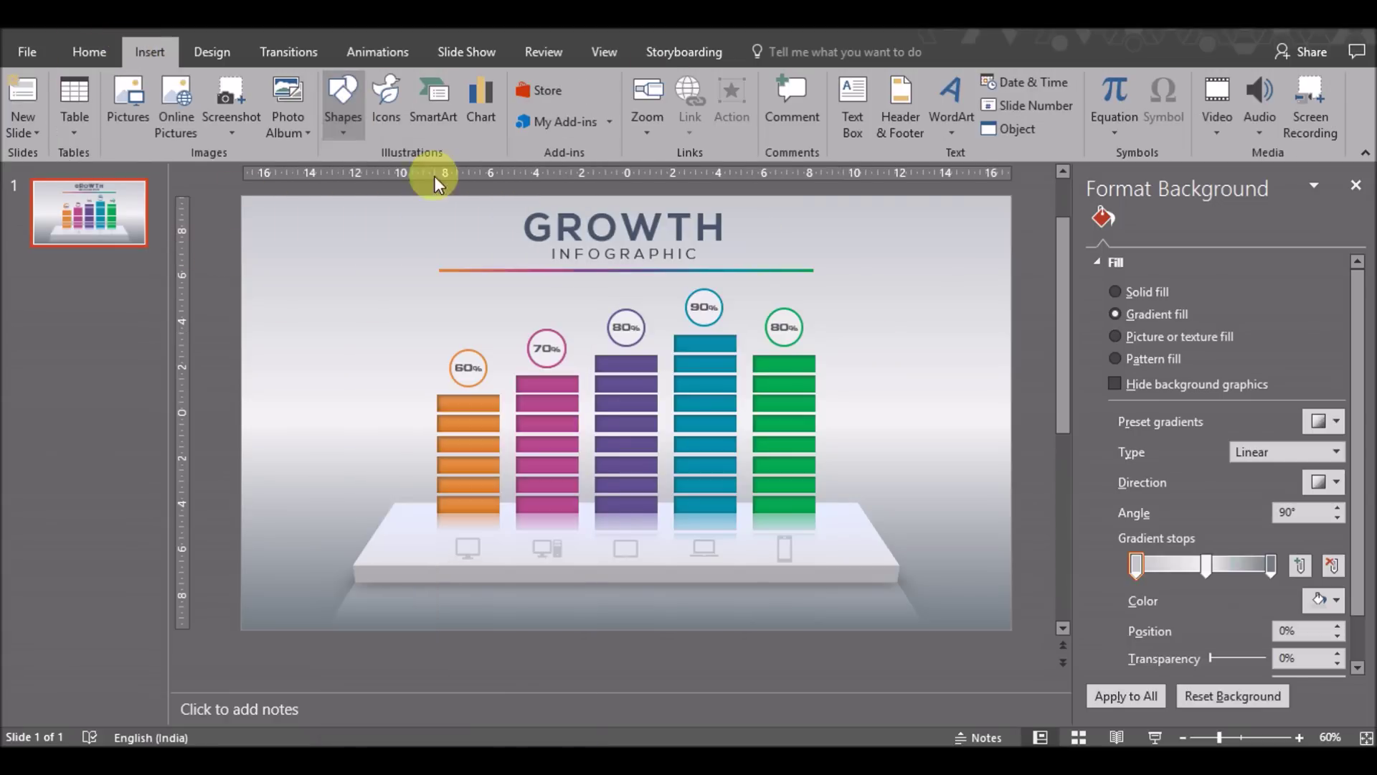
left_click_drag(260, 255, 394, 316)
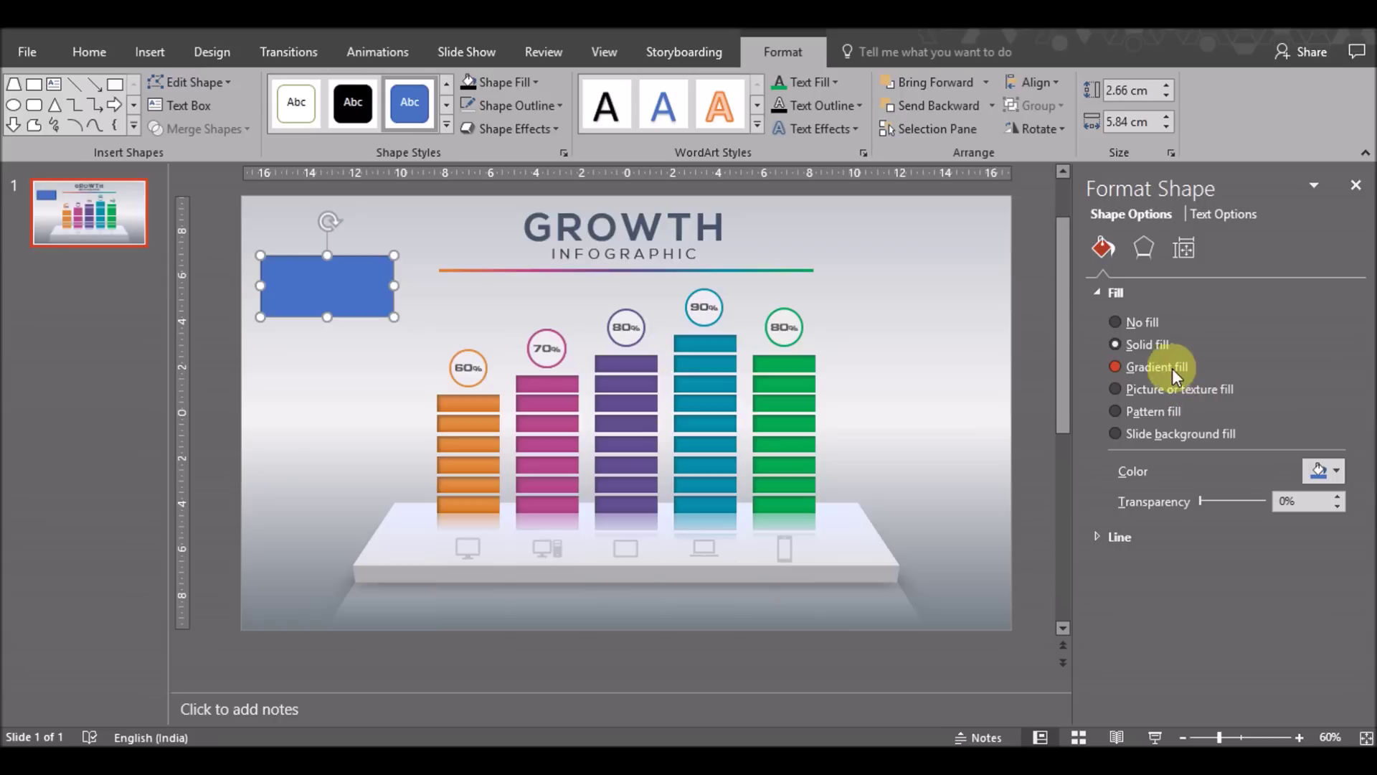
left_click(1169, 367)
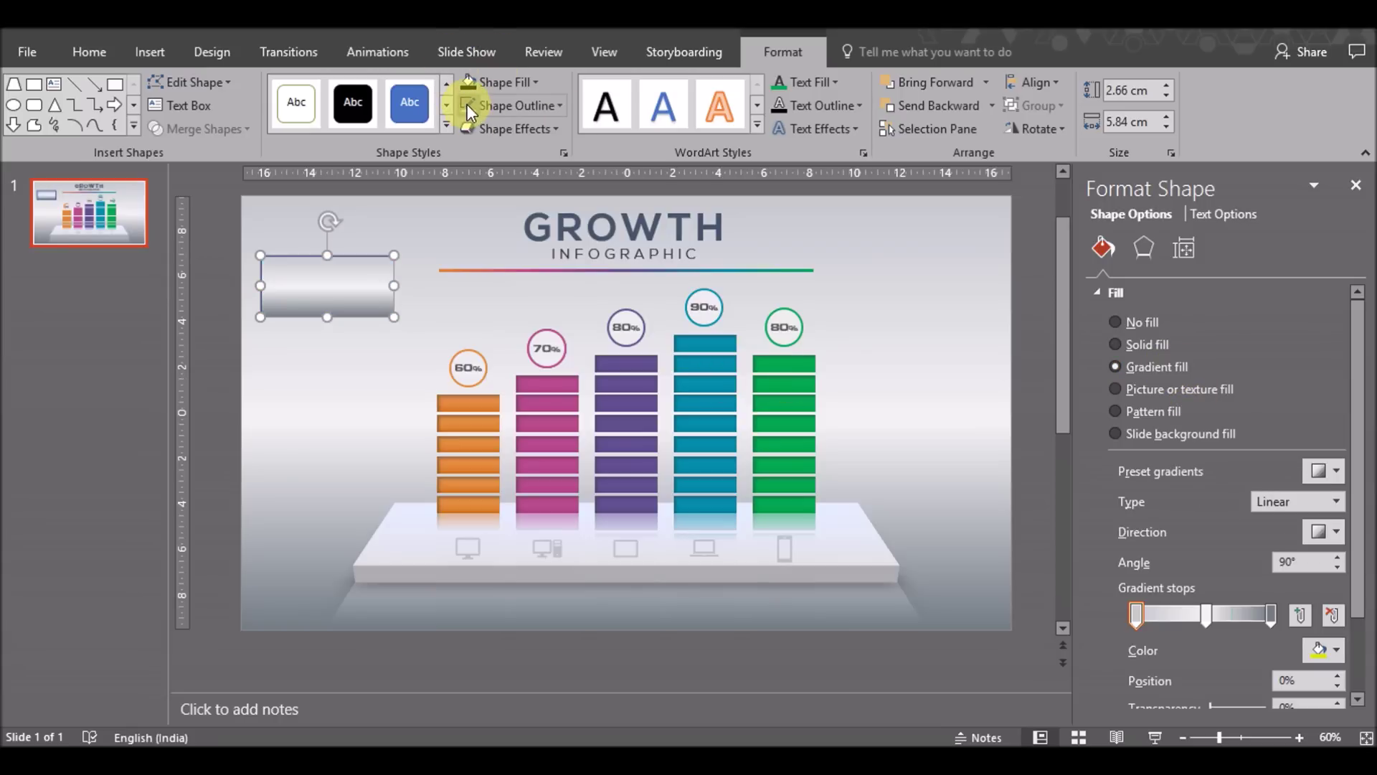
left_click(958, 298)
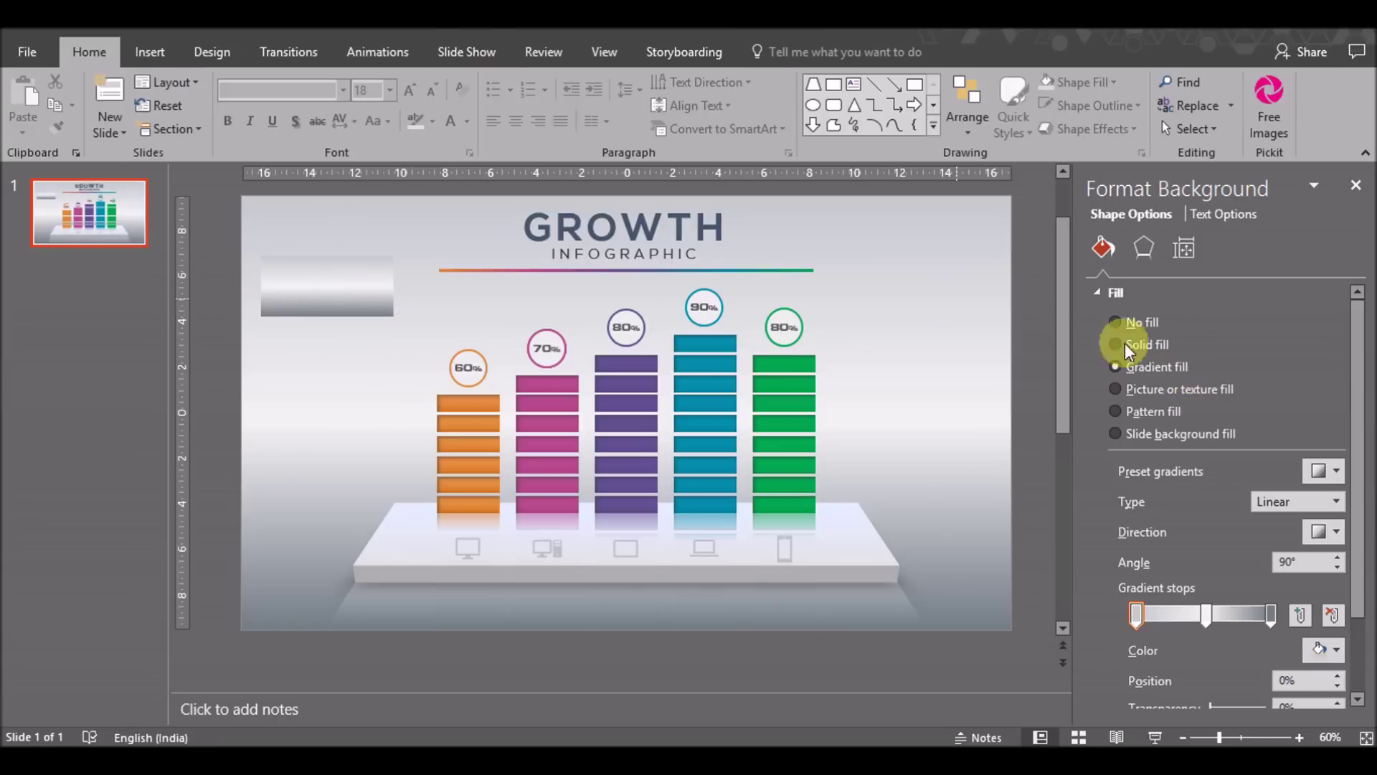
Set the slide background to the picture pexels-photo-316879.jpeg and adjust its transparency.
left_click(1156, 336)
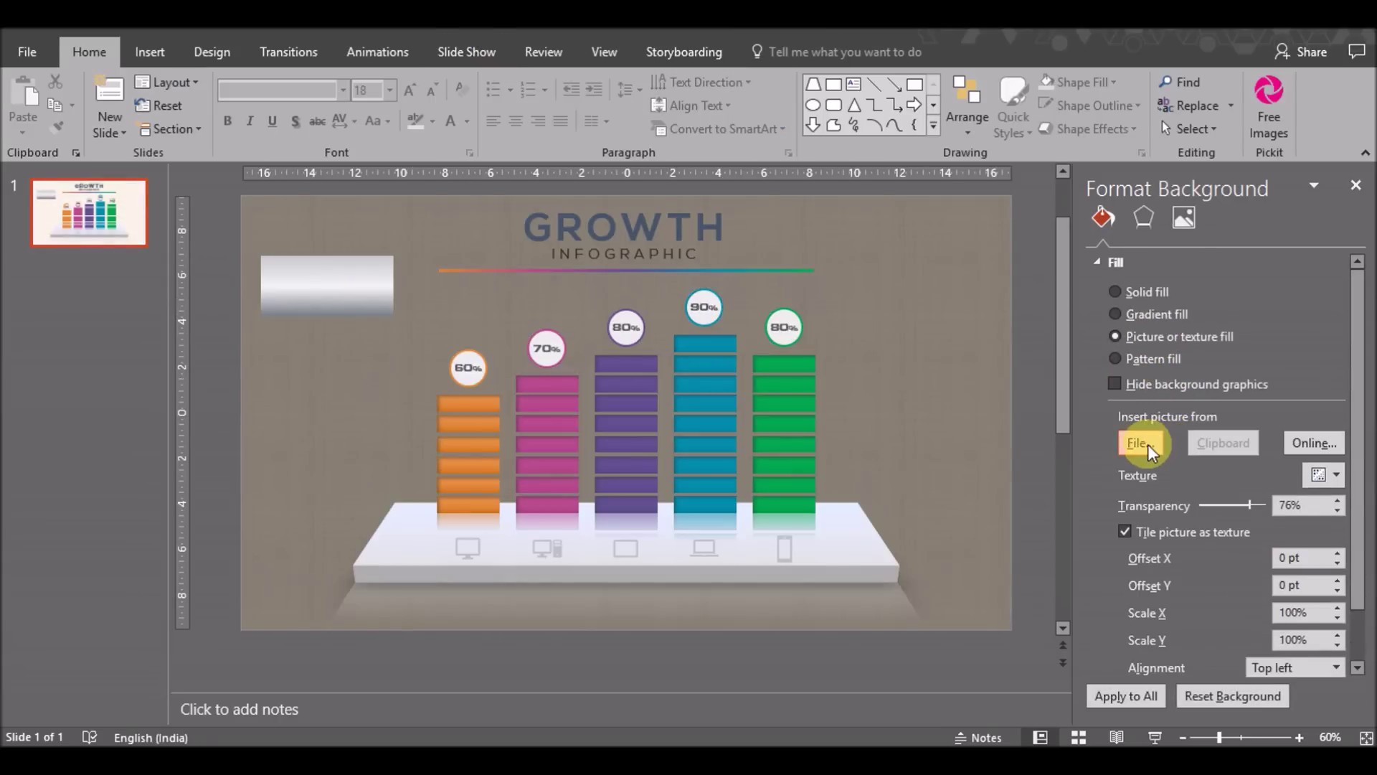
left_click(1148, 450)
left_click(233, 148)
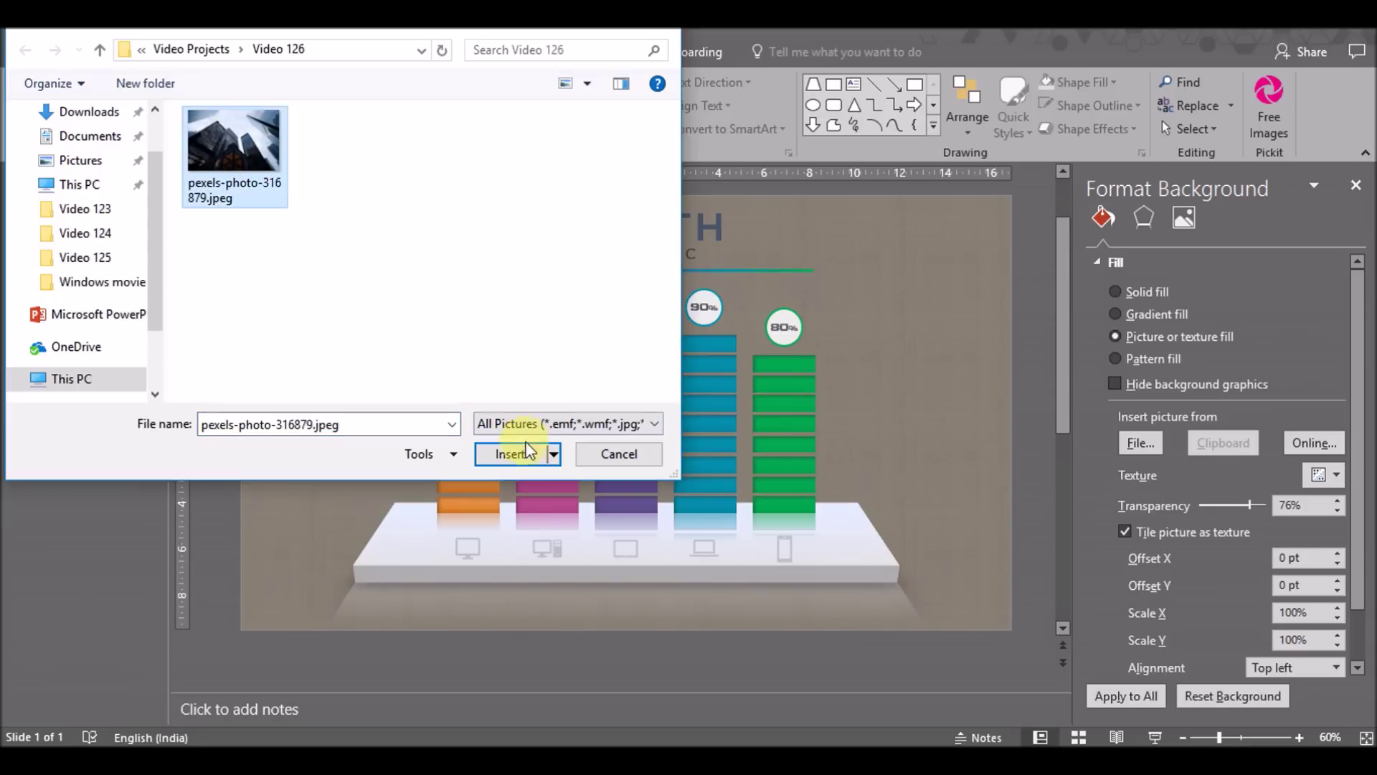
left_click(510, 453)
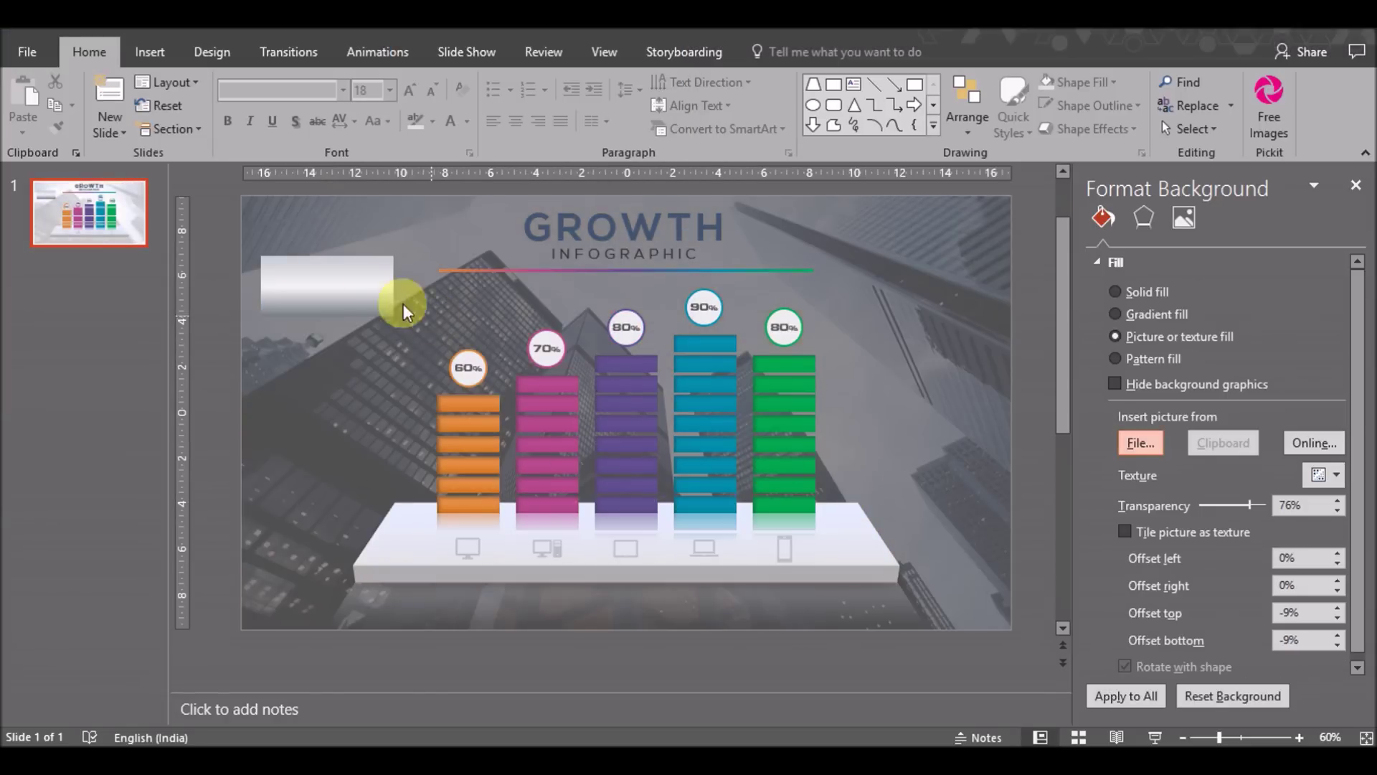
left_click(1246, 506)
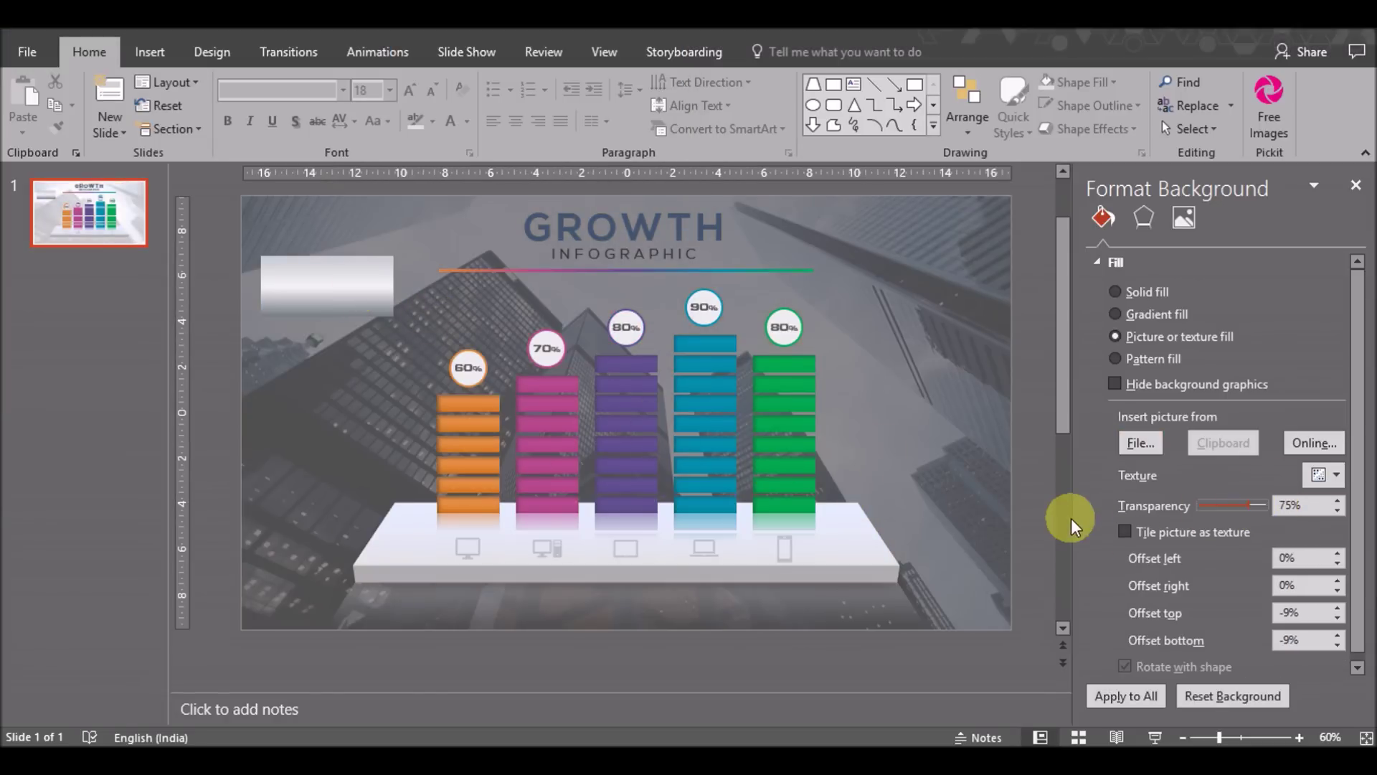
Stretch the grey gradient rectangle to cover the whole slide.
left_click(337, 287)
left_click_drag(323, 237, 303, 178)
mouse_move(373, 255)
left_mouse_down()
mouse_move(1000, 561)
mouse_move(1011, 628)
left_mouse_up()
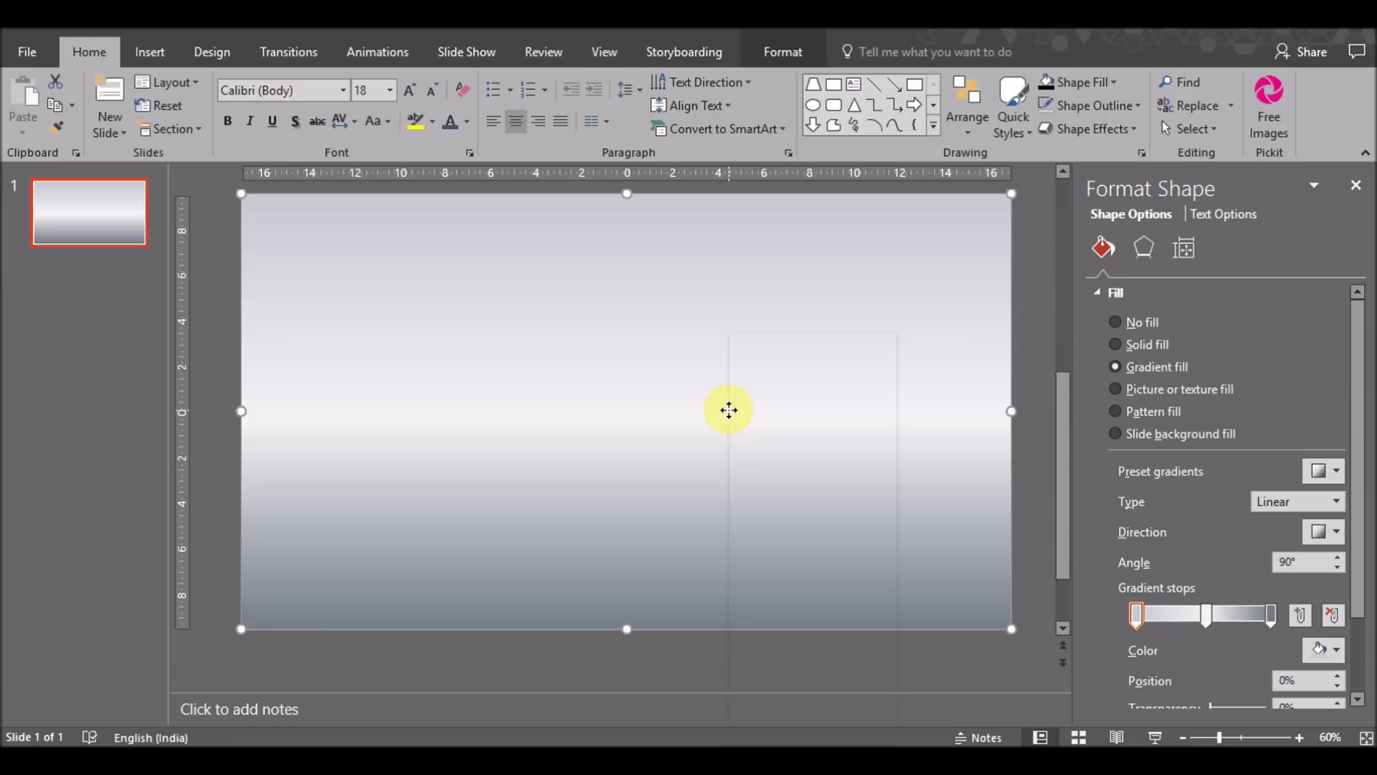
Send the grey rectangle to the back, behind the infographic.
right_click(730, 409)
left_click(782, 550)
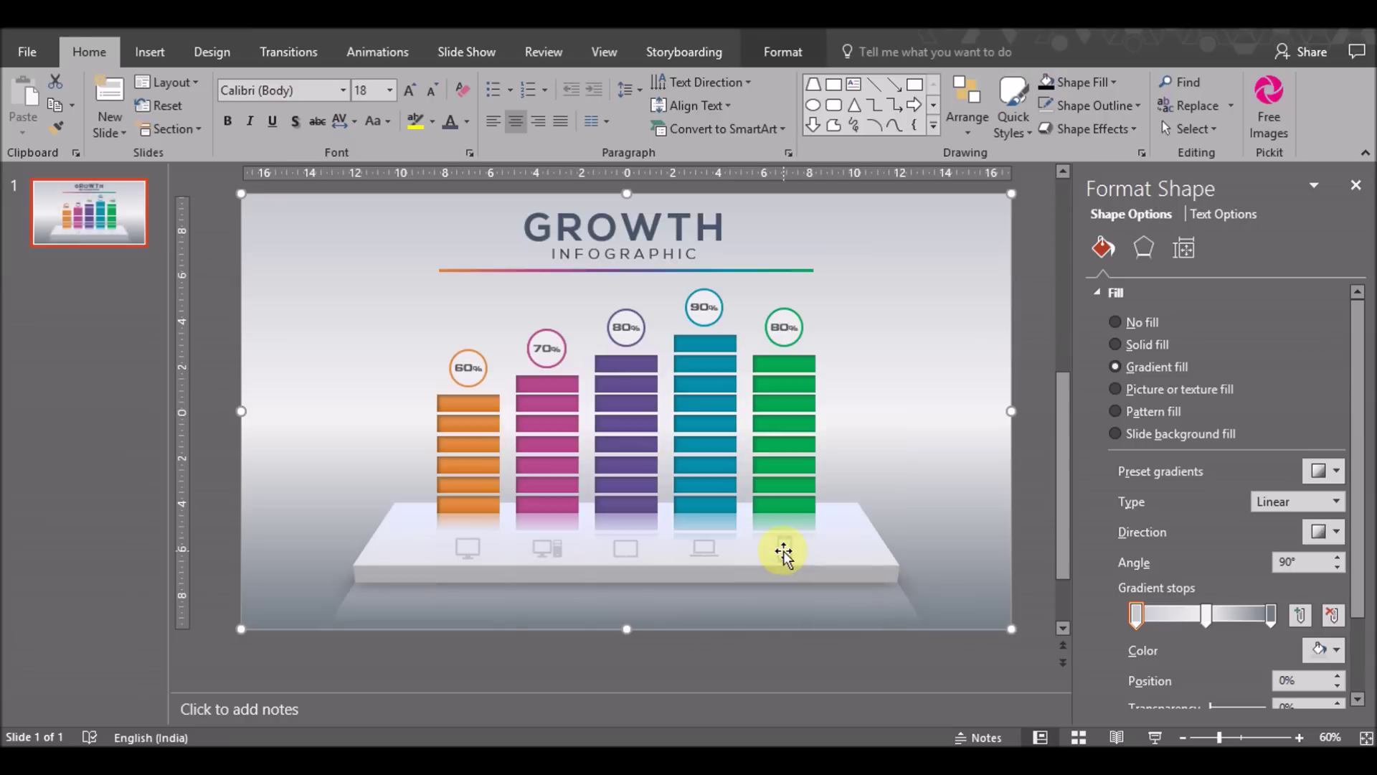
scroll(1333, 560, "down", 3)
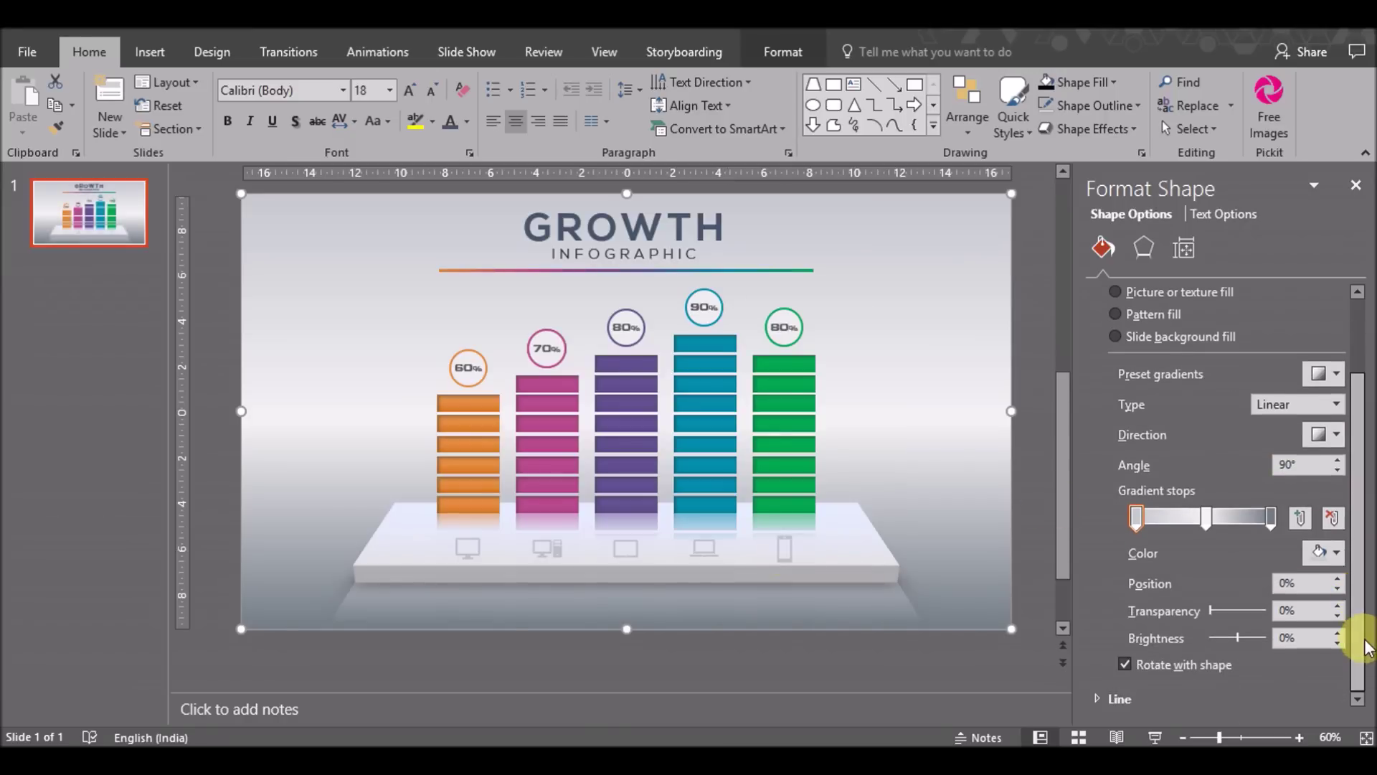
Make the overlay's gradient stops partly transparent (first stop 17%) and start the slideshow.
left_click(1337, 606)
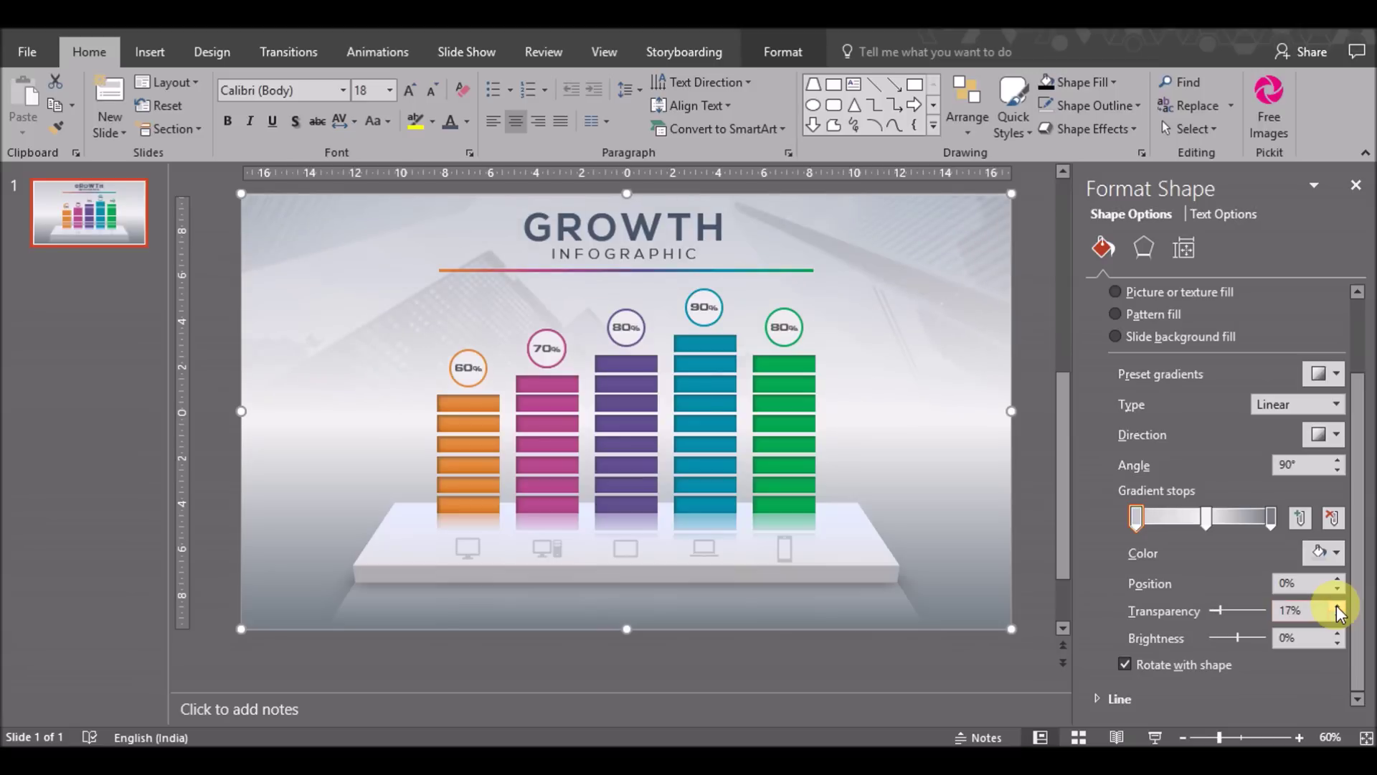
left_click(1206, 516)
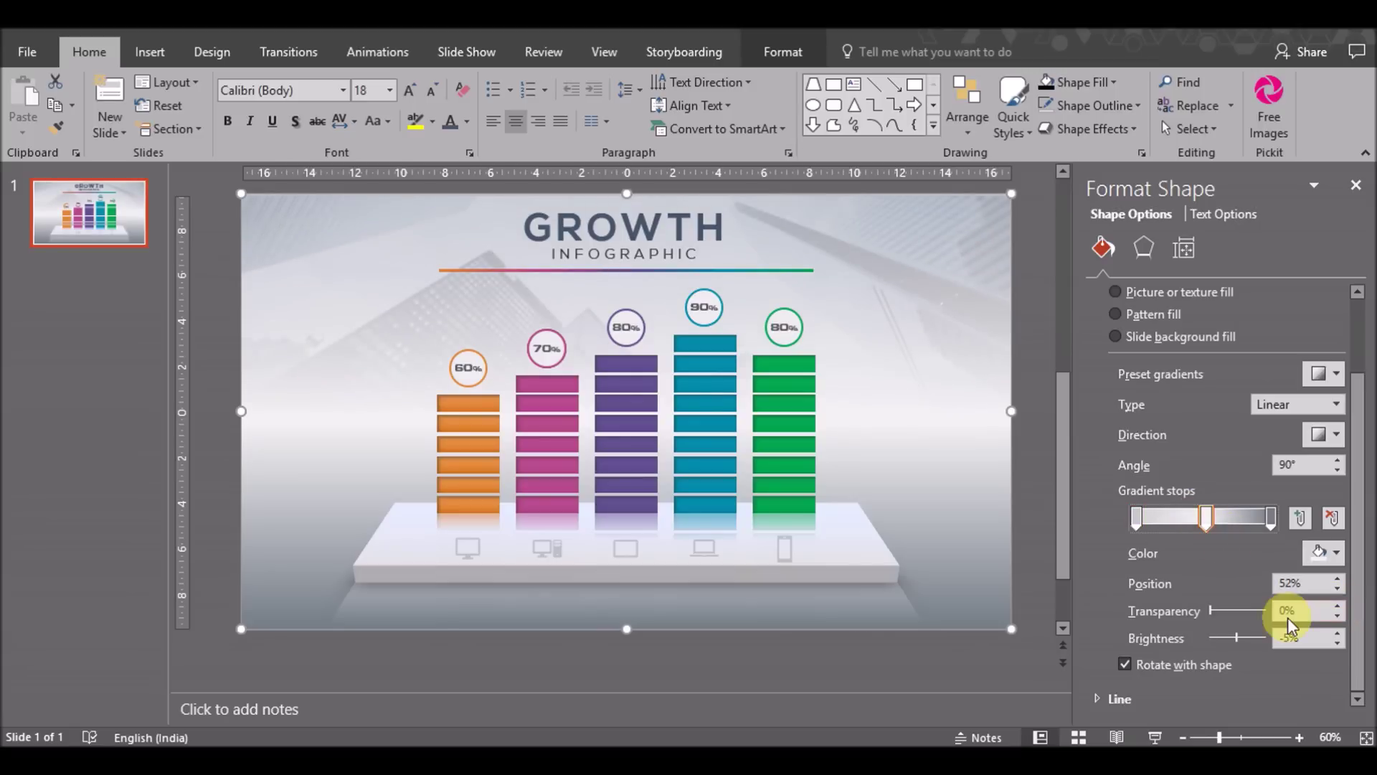
left_click(1339, 606)
left_click(1338, 606)
left_click(1338, 606)
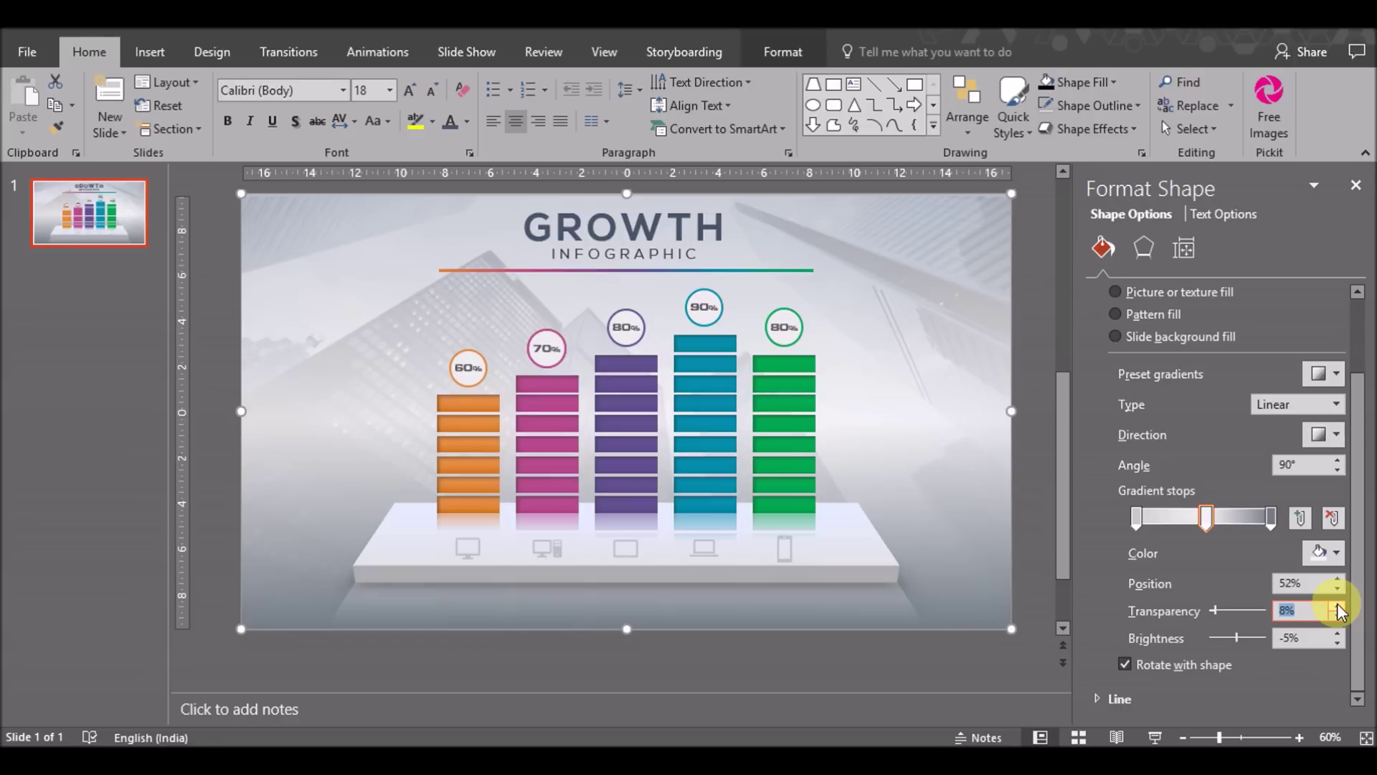
left_click(1026, 524)
key("F5")
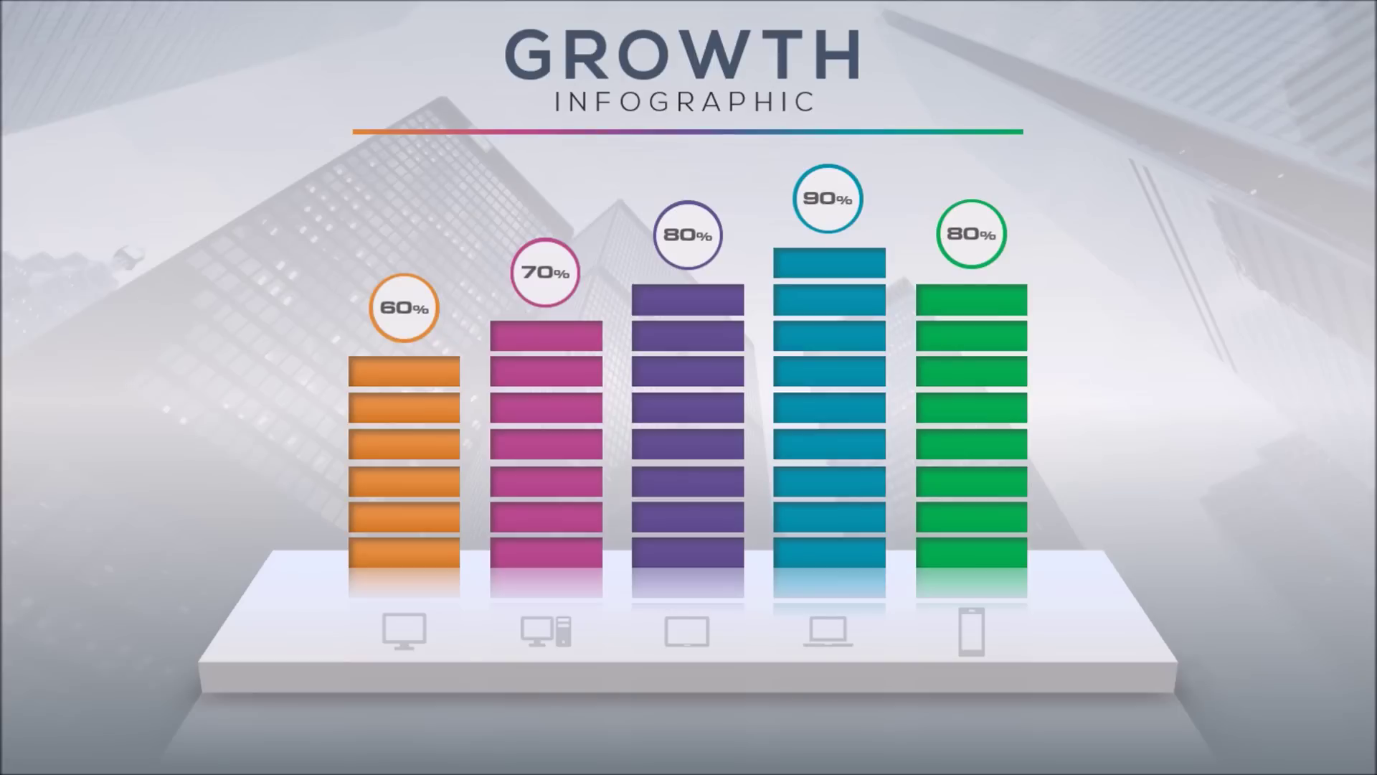